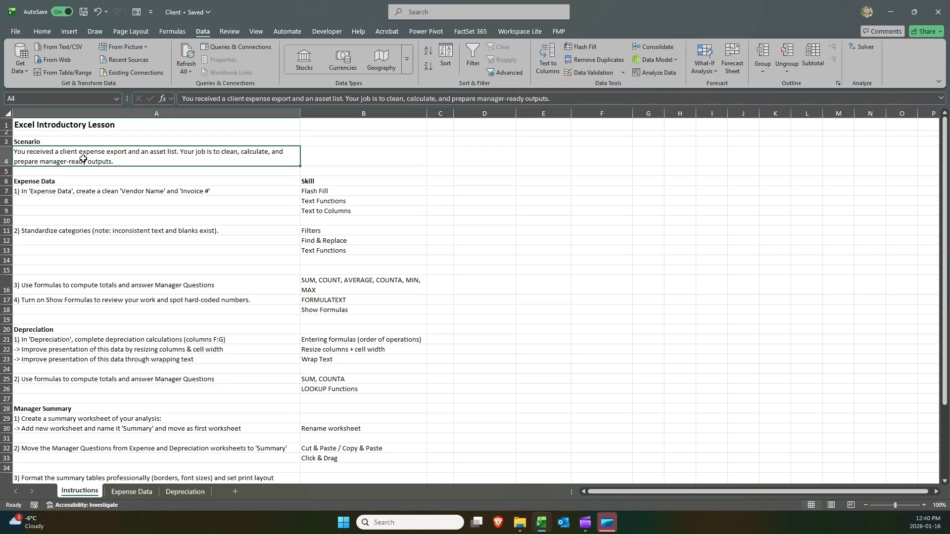
# Review the Expense Data and Depreciation sheets, selecting their data rows and Manager Questions lists.
pyautogui.click(118, 495)
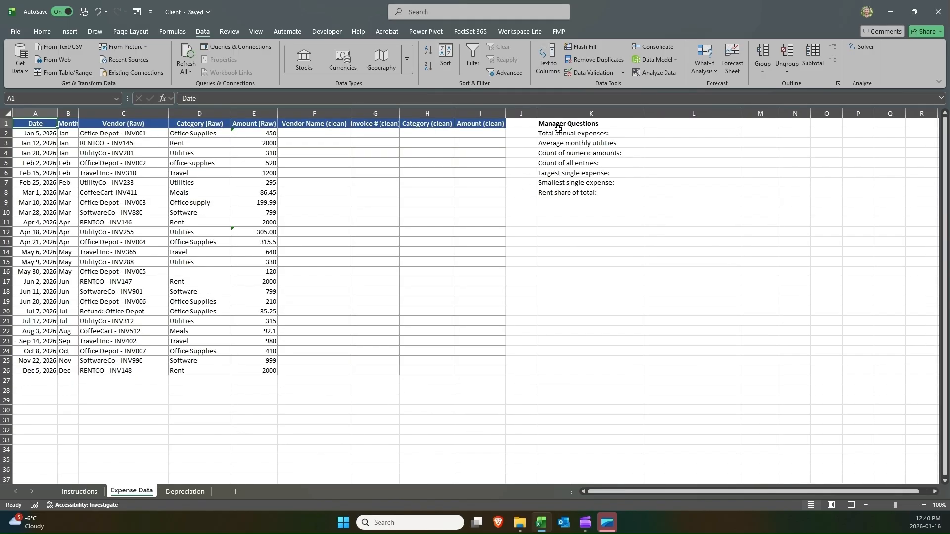
pyautogui.moveTo(556, 128); pyautogui.dragTo(557, 194)
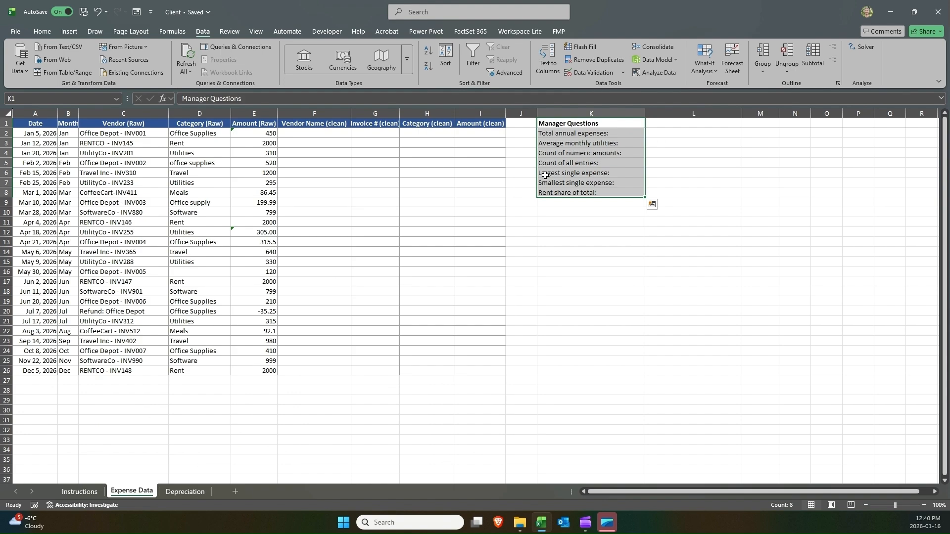
pyautogui.moveTo(562, 120); pyautogui.dragTo(562, 191)
pyautogui.moveTo(44, 131); pyautogui.dragTo(24, 375)
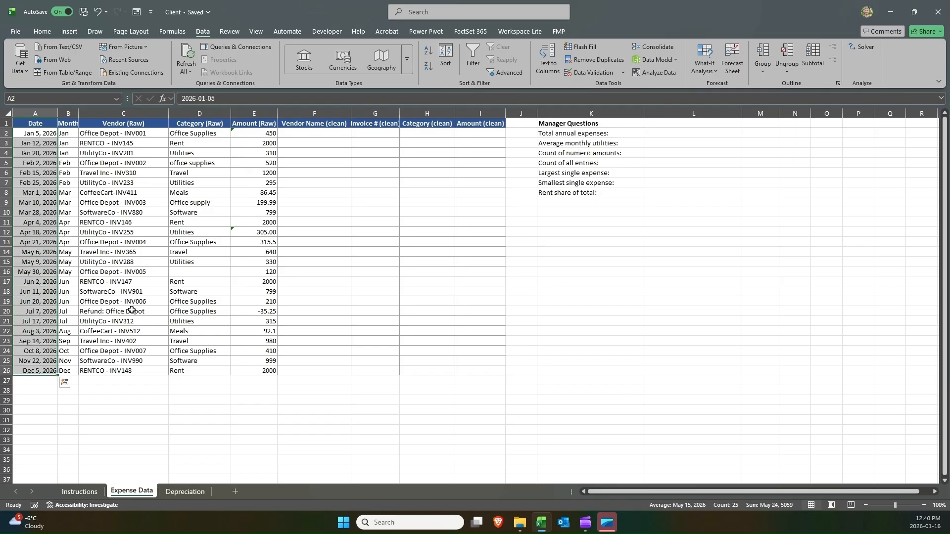
pyautogui.moveTo(583, 134); pyautogui.dragTo(584, 191)
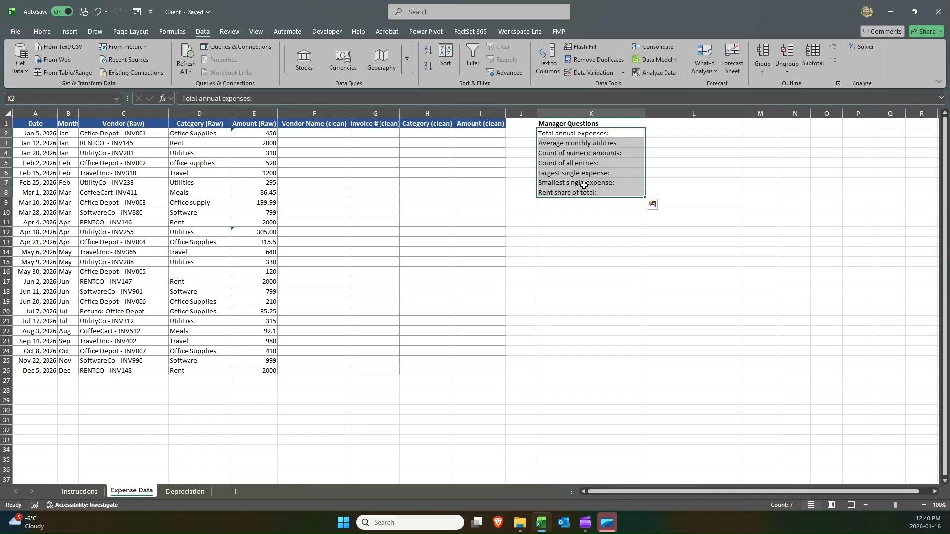
pyautogui.click(176, 497)
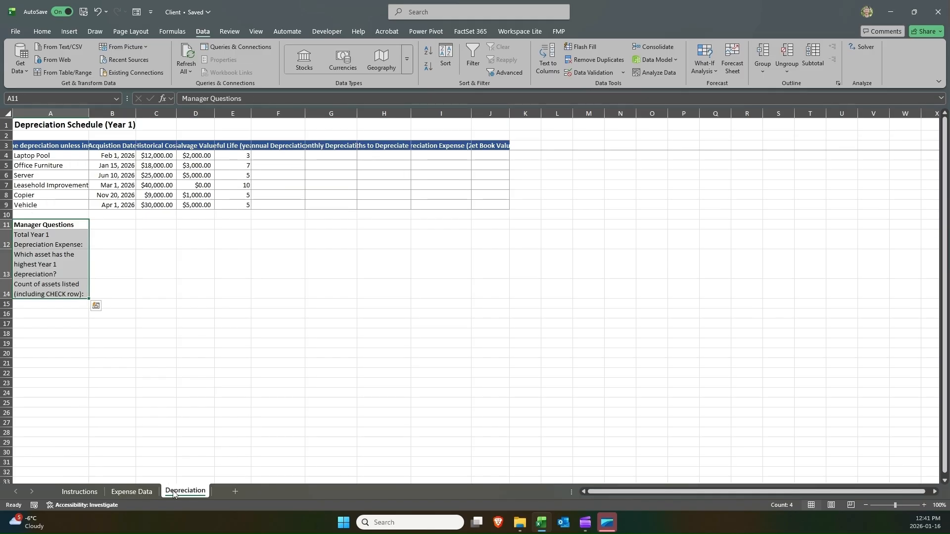
pyautogui.click(47, 156)
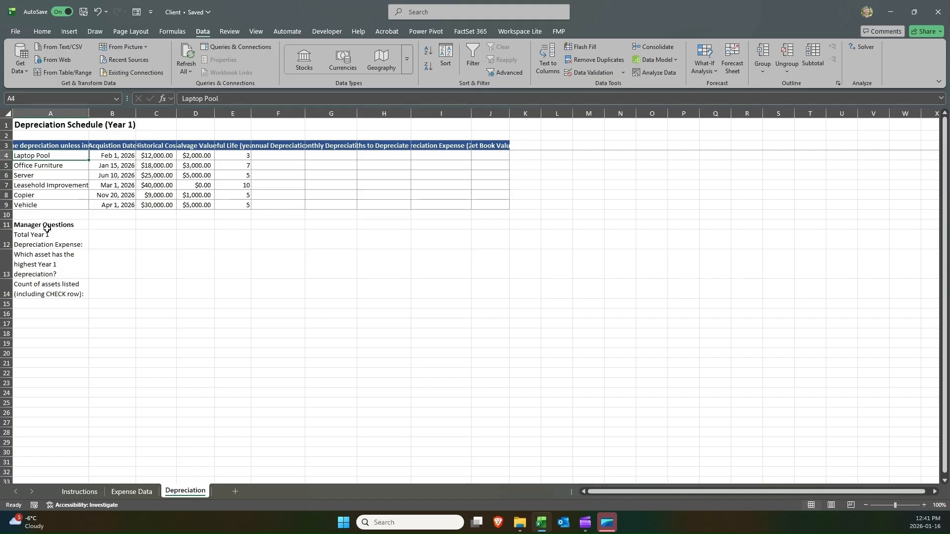
pyautogui.moveTo(47, 228)
pyautogui.mouseDown()
pyautogui.moveTo(44, 299)
pyautogui.moveTo(40, 227)
pyautogui.mouseUp()
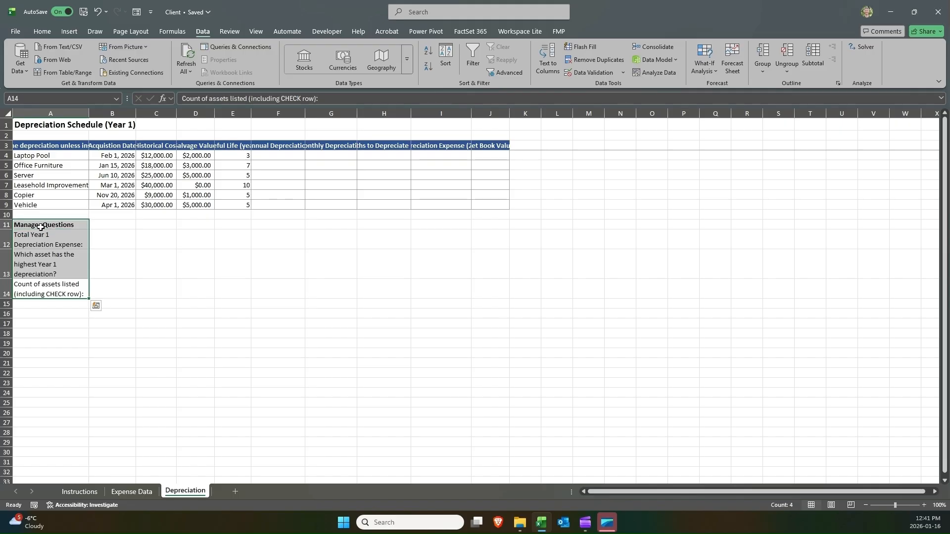
pyautogui.keyDown('ctrl'); pyautogui.click(59, 155); pyautogui.keyUp('ctrl')
pyautogui.moveTo(59, 154); pyautogui.dragTo(57, 203)
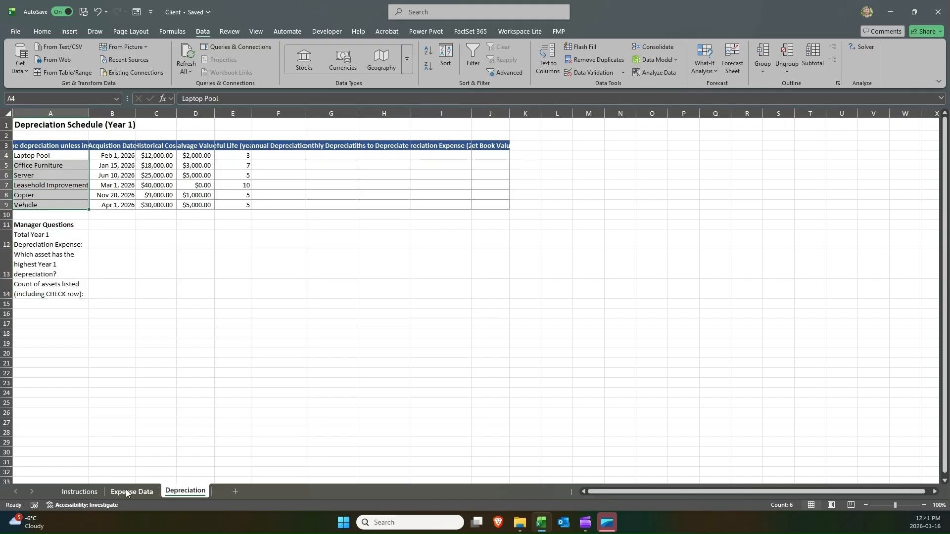
# Copy the Expense Data task and skills block from the Instructions sheet into cell K13 of the Expense Data sheet.
pyautogui.click(90, 491)
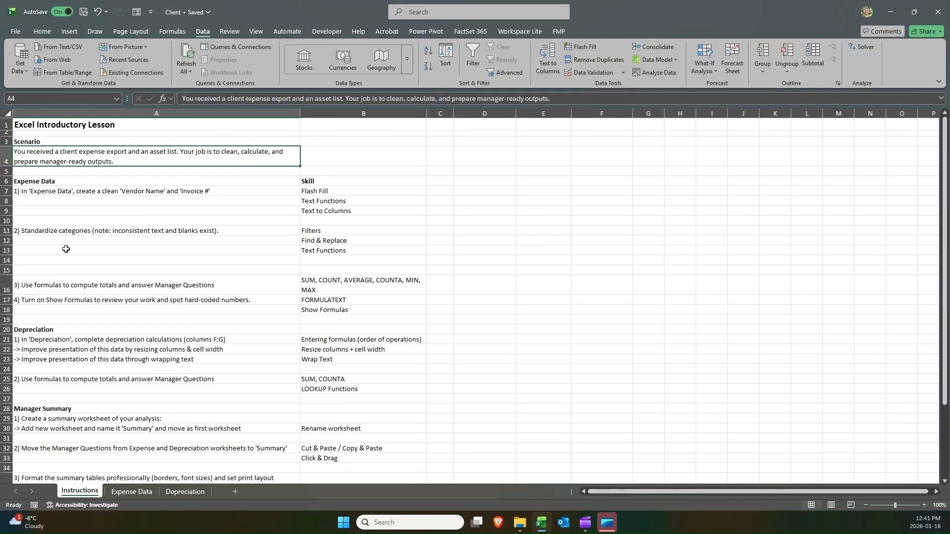
pyautogui.click(60, 189)
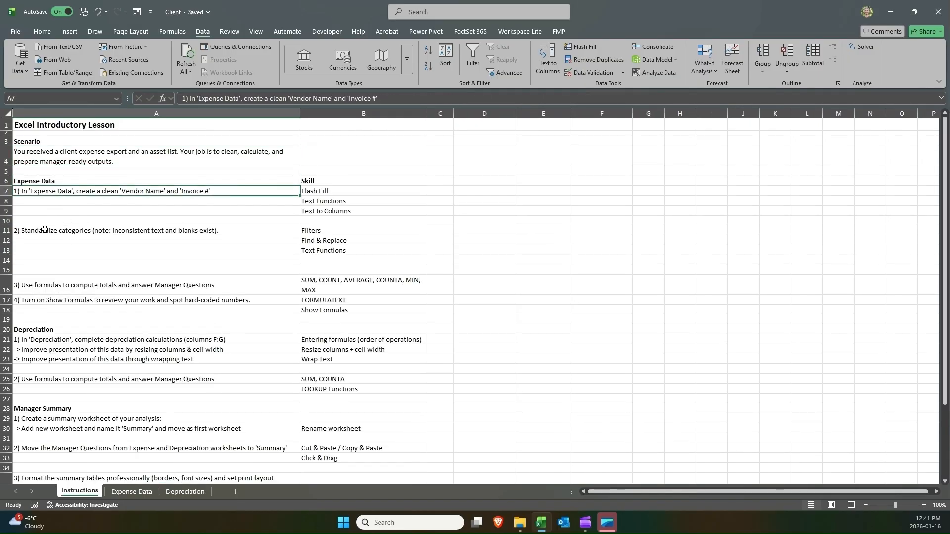
pyautogui.click(44, 231)
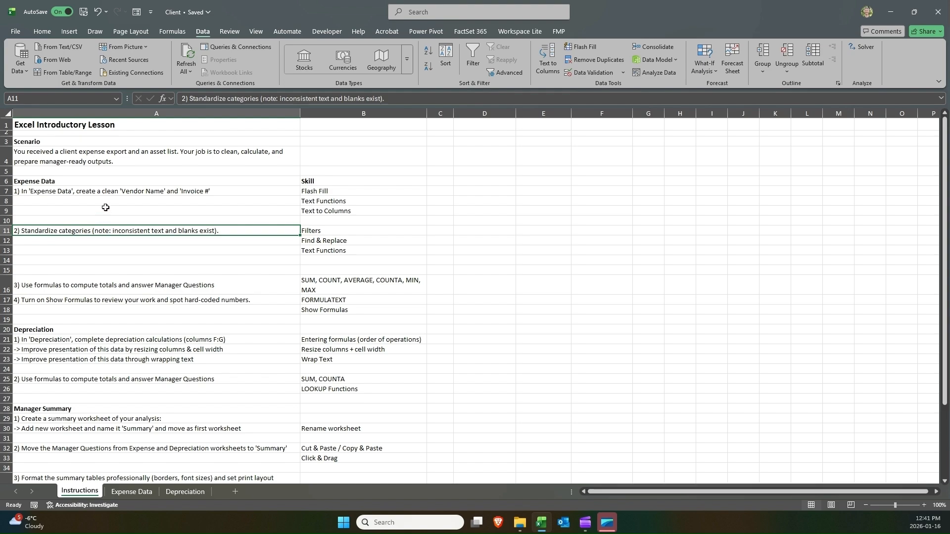
pyautogui.click(92, 190)
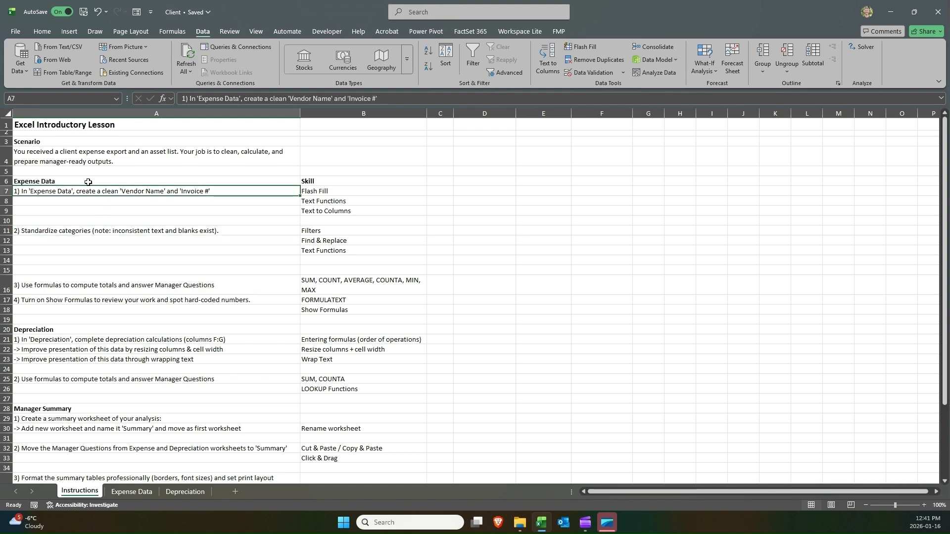
pyautogui.click(74, 171)
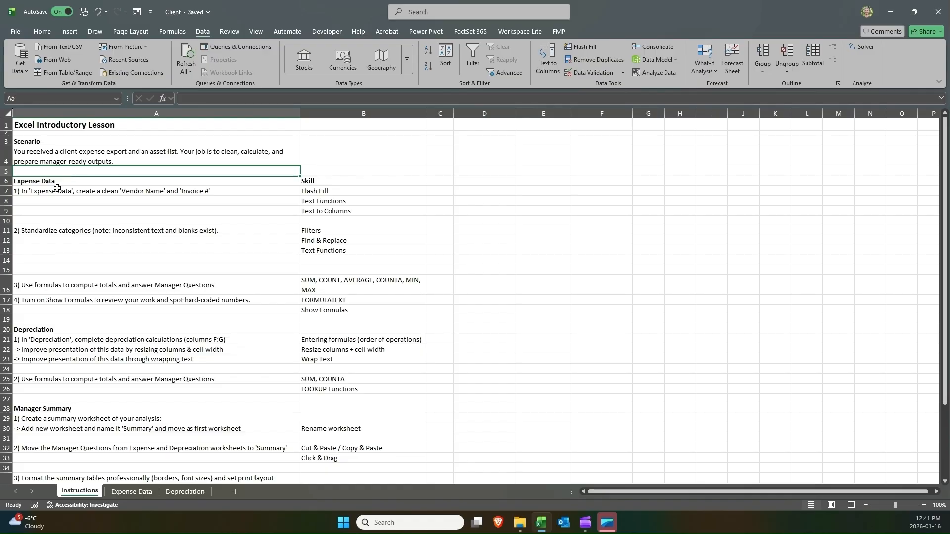
pyautogui.moveTo(59, 190); pyautogui.dragTo(298, 211)
pyautogui.moveTo(141, 181); pyautogui.dragTo(321, 211)
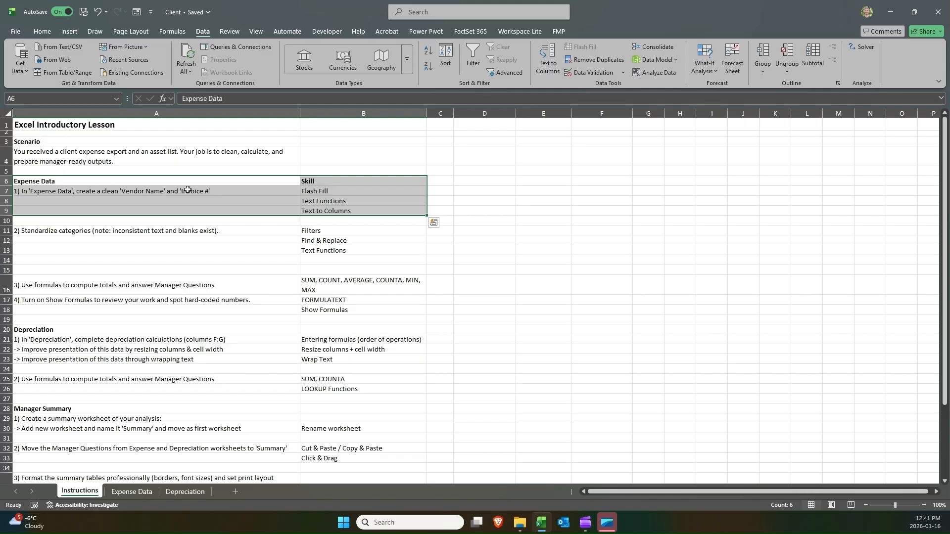
pyautogui.hotkey('ctrl', 'c')
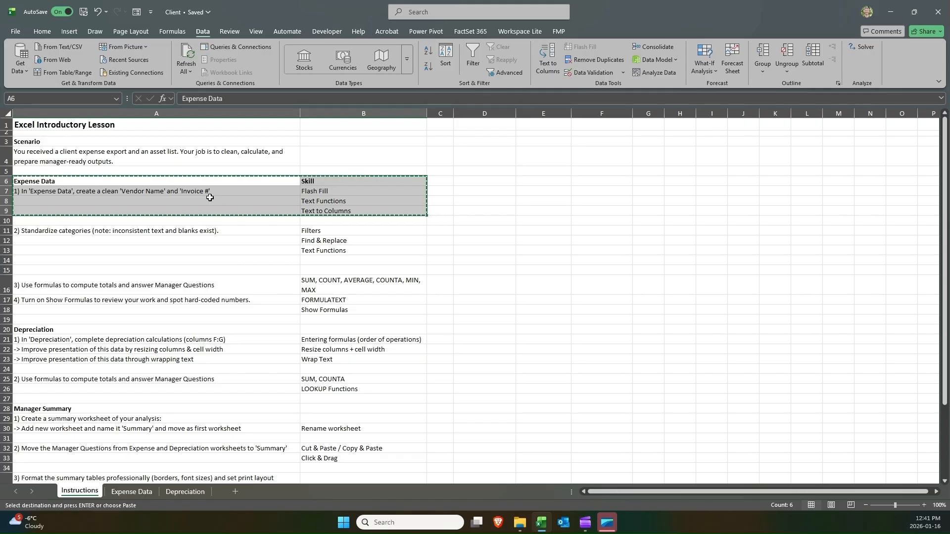
pyautogui.click(122, 493)
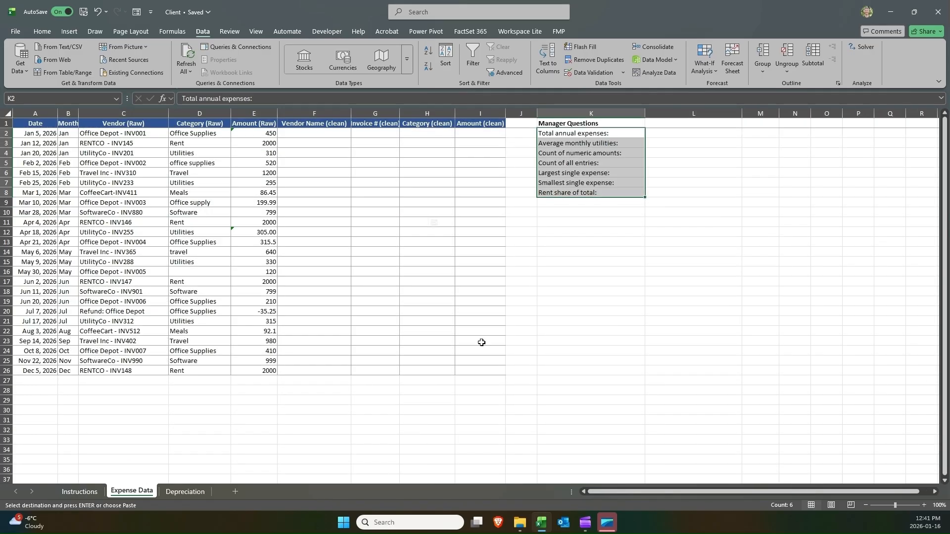
pyautogui.click(549, 243)
pyautogui.hotkey('ctrl', 'v')
# Examine the pasted task description and skill cells beside the Manager Questions.
pyautogui.click(613, 261)
pyautogui.click(672, 269)
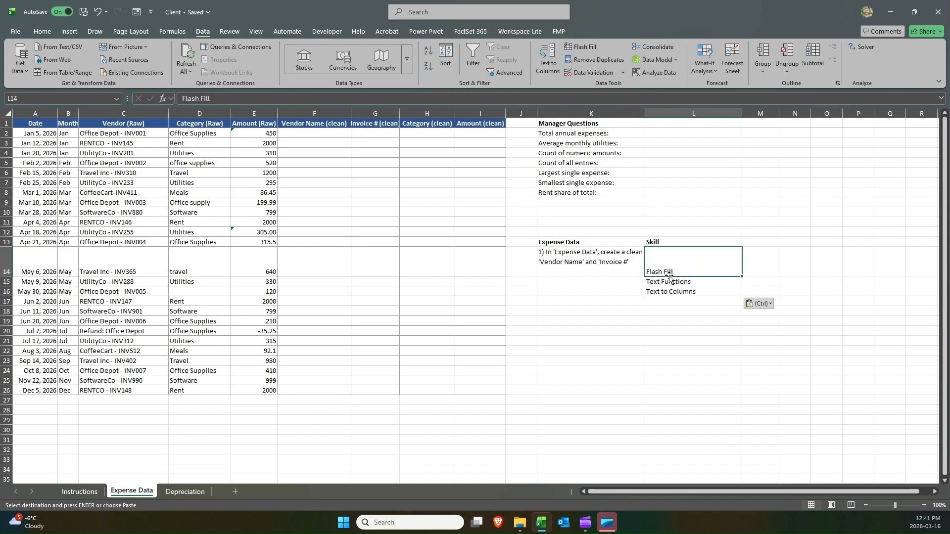
pyautogui.click(668, 282)
pyautogui.click(661, 293)
pyautogui.click(608, 256)
pyautogui.click(625, 242)
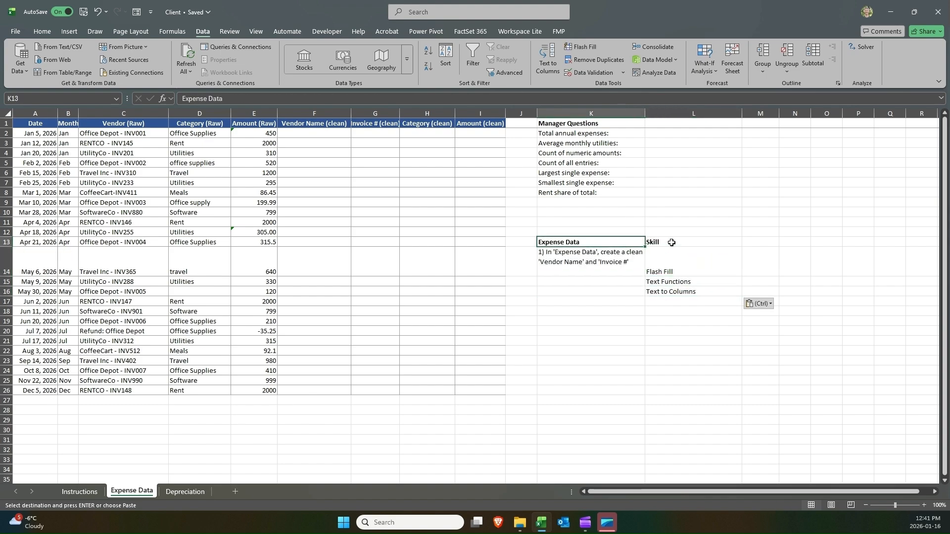
pyautogui.click(672, 243)
pyautogui.click(612, 259)
pyautogui.click(649, 272)
pyautogui.click(653, 291)
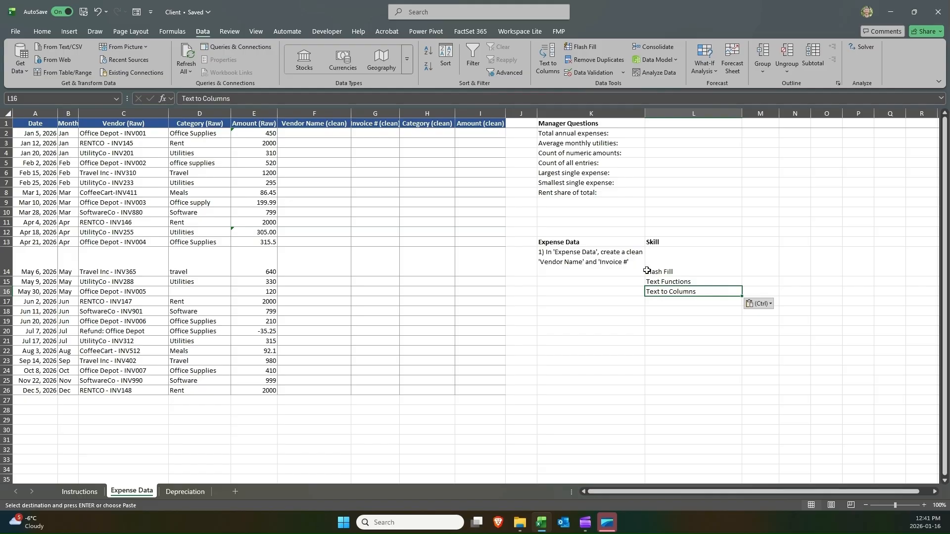
pyautogui.click(573, 242)
pyautogui.click(569, 264)
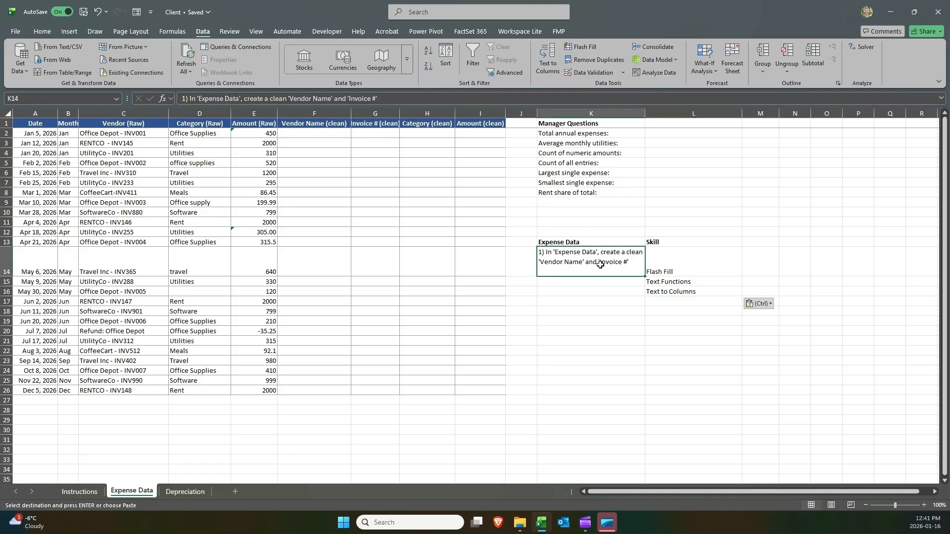
pyautogui.click(661, 267)
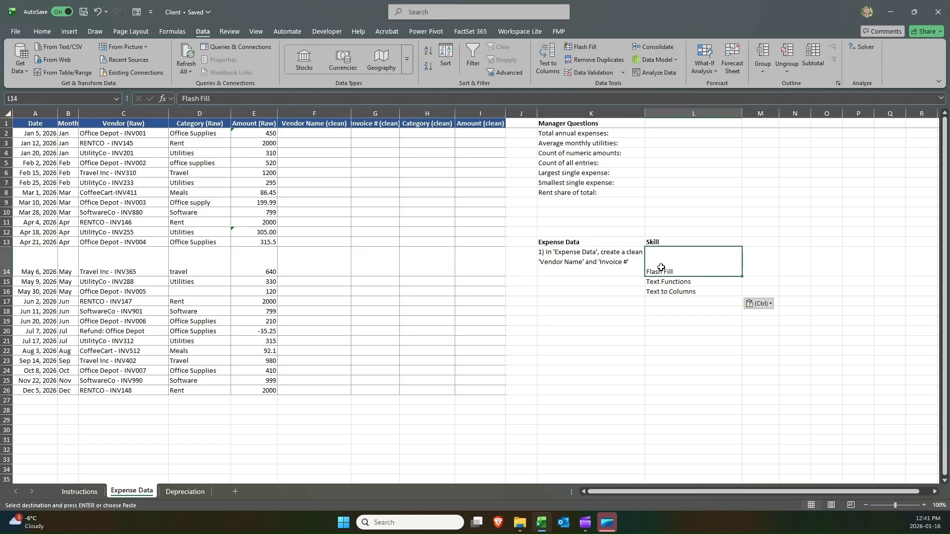
# Inspect the Vendor (Raw) column entries to see how vendor names and invoice numbers are combined.
pyautogui.click(120, 107)
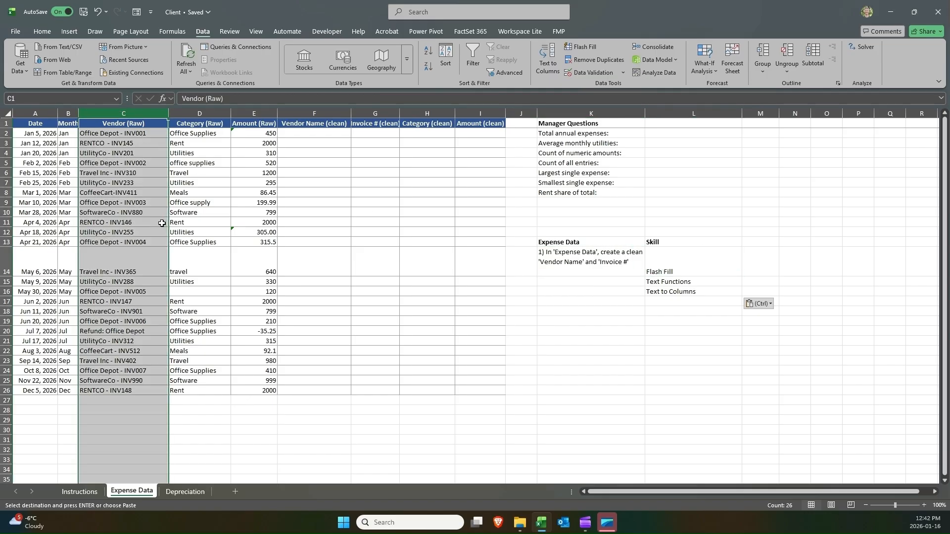
pyautogui.click(116, 125)
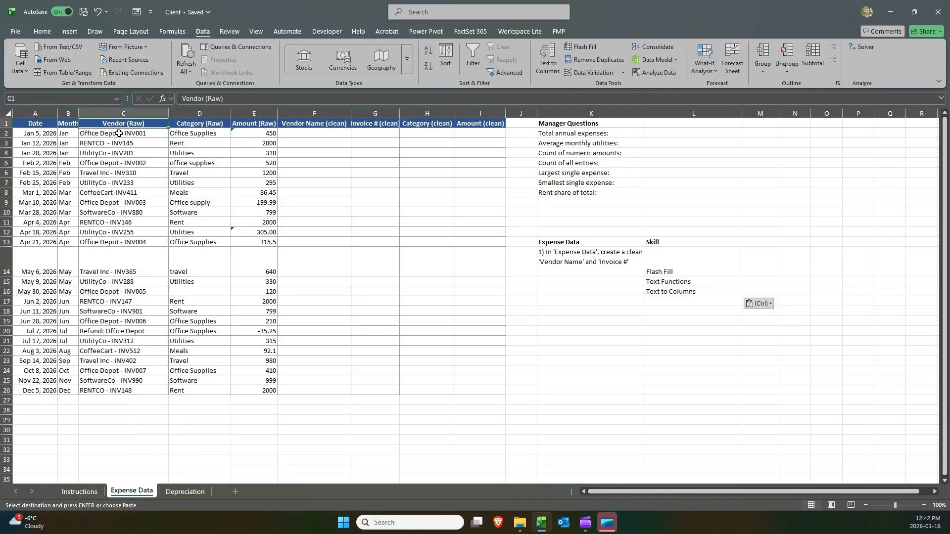
pyautogui.click(118, 133)
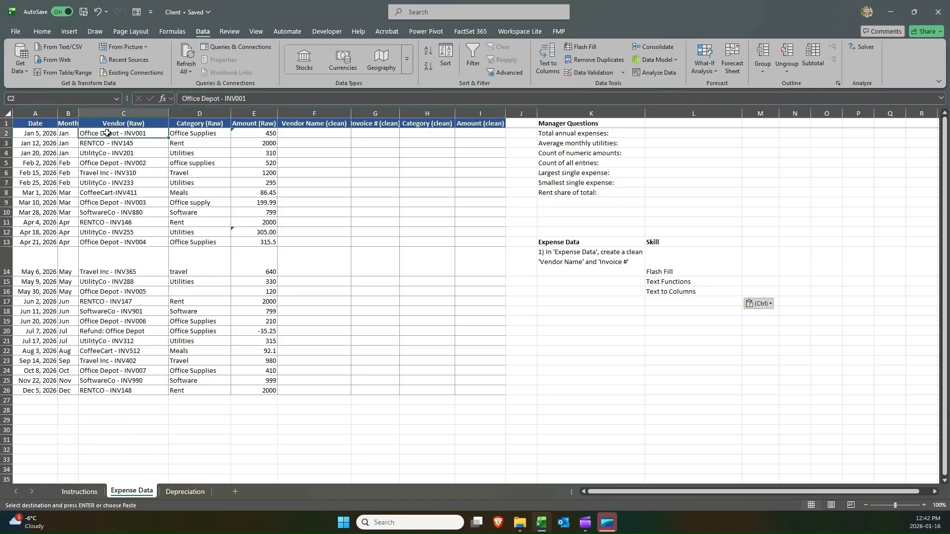
pyautogui.click(134, 143)
pyautogui.click(129, 153)
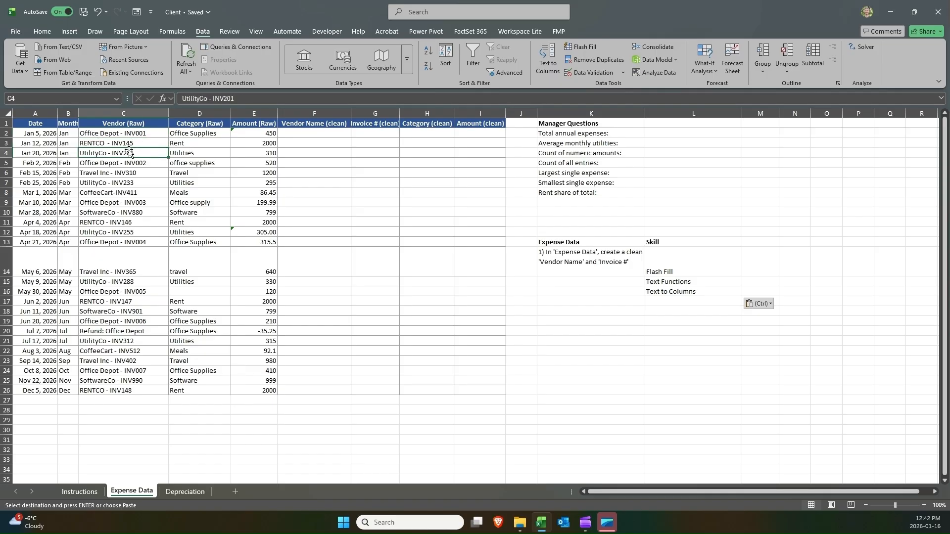
pyautogui.click(129, 143)
pyautogui.click(128, 134)
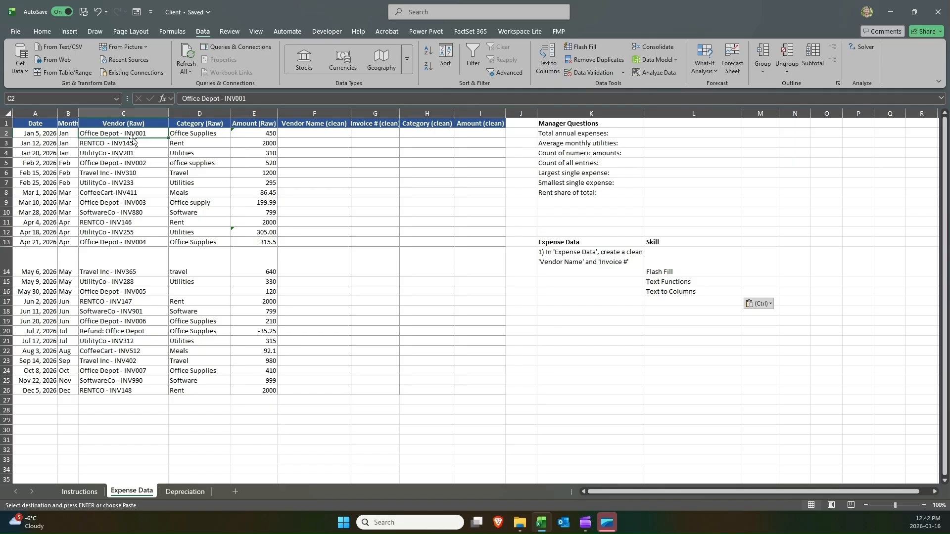
# Examine the empty Vendor Name (clean) and Invoice # (clean) columns alongside the raw vendor data.
pyautogui.click(314, 114)
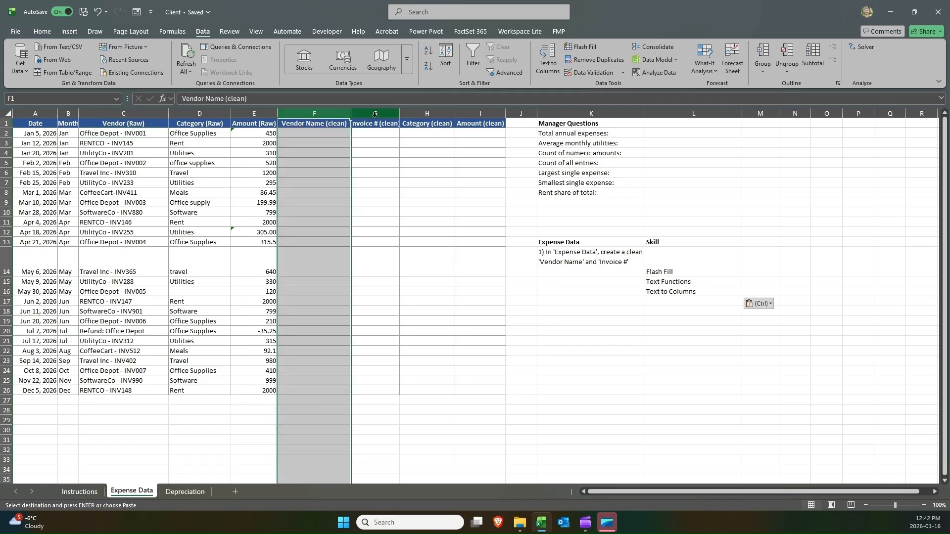
pyautogui.click(374, 114)
pyautogui.click(314, 114)
pyautogui.click(372, 114)
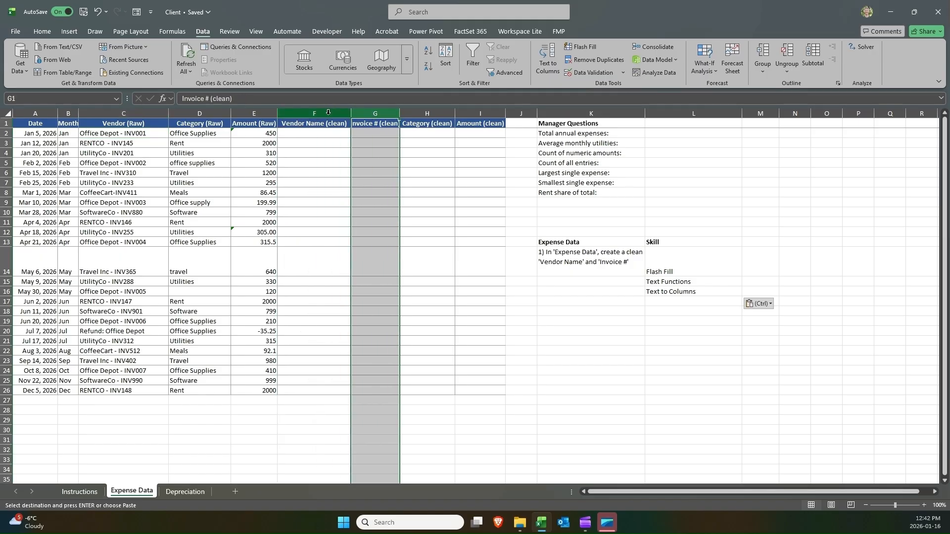
pyautogui.click(315, 114)
pyautogui.click(376, 114)
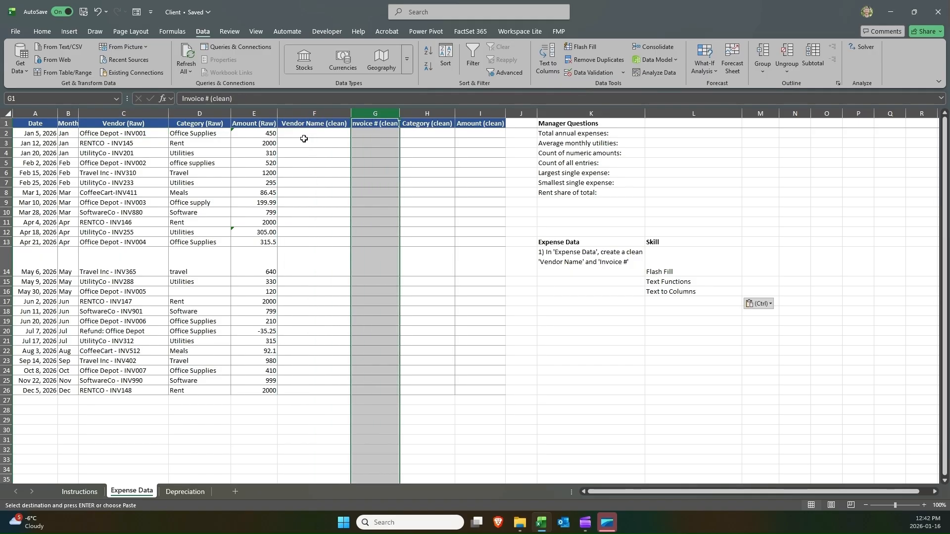
pyautogui.moveTo(127, 133); pyautogui.dragTo(100, 353)
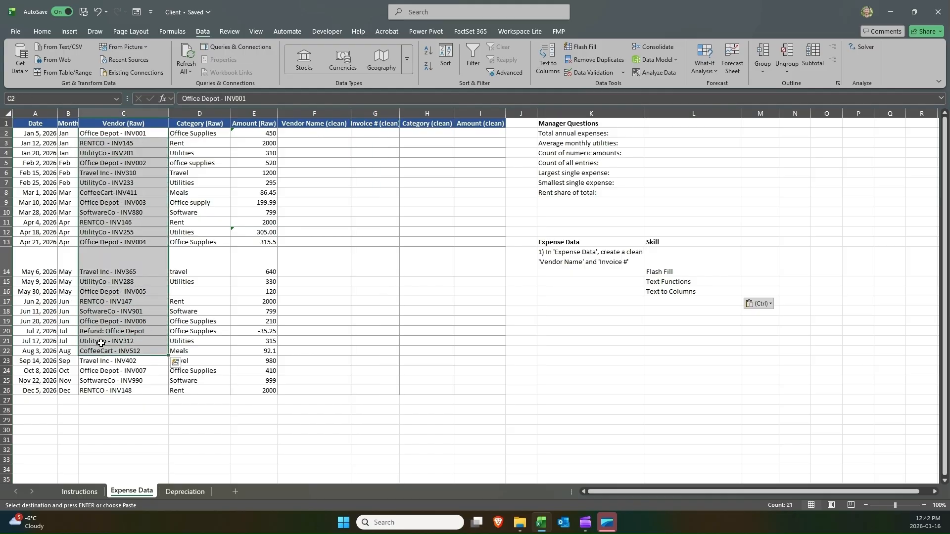
pyautogui.click(304, 133)
pyautogui.click(372, 133)
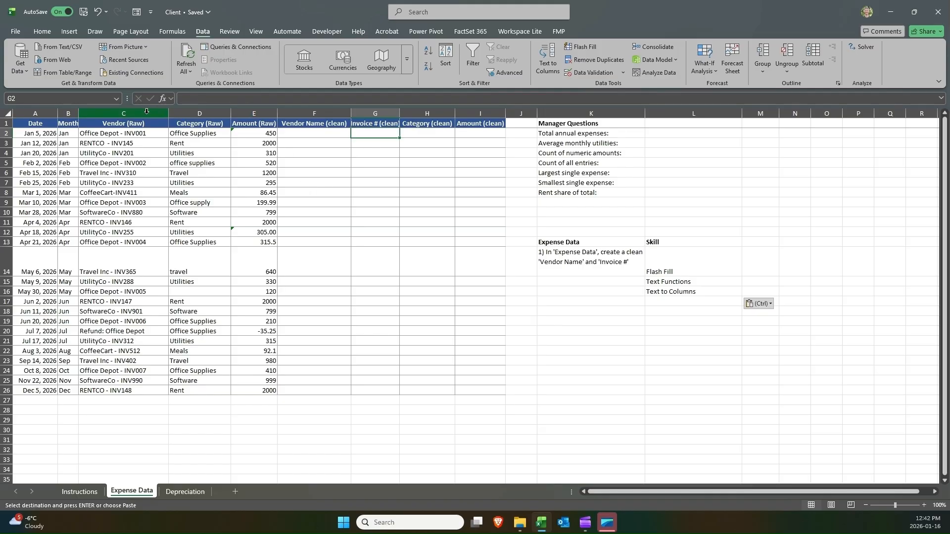
pyautogui.moveTo(146, 111); pyautogui.dragTo(831, 113)
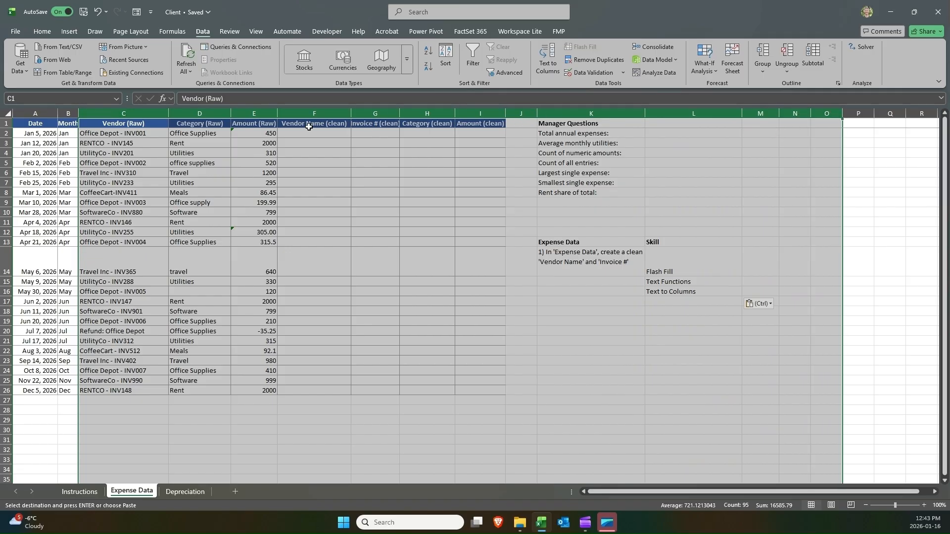
pyautogui.click(286, 114)
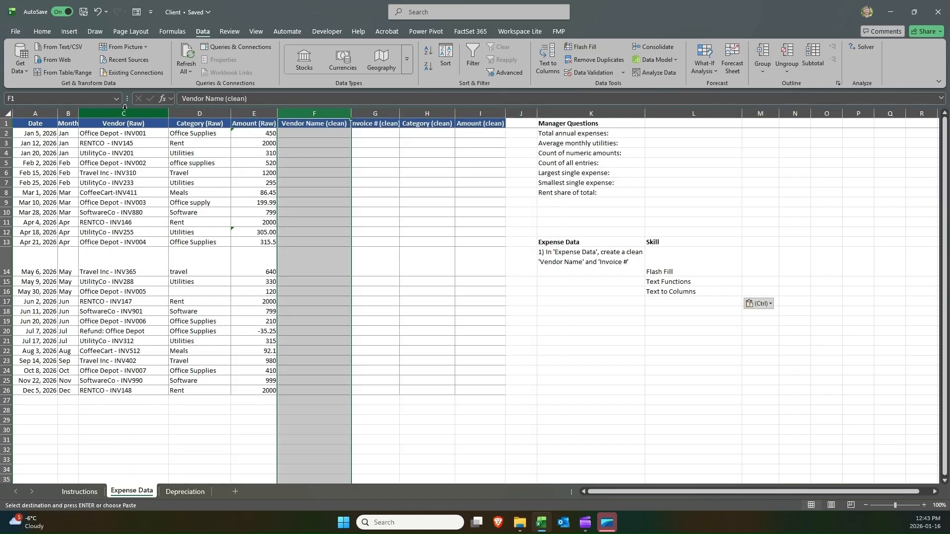
pyautogui.moveTo(125, 112); pyautogui.dragTo(863, 113)
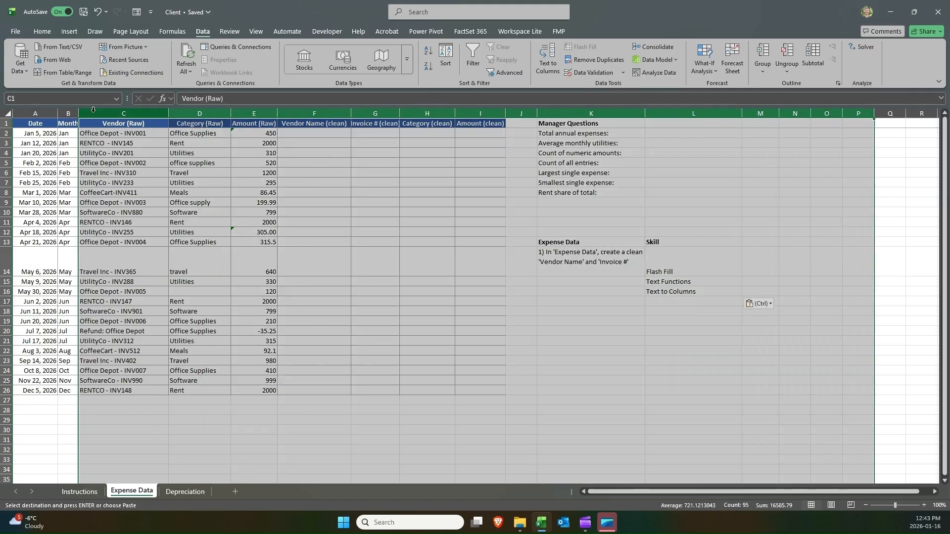
pyautogui.moveTo(84, 114); pyautogui.dragTo(648, 119)
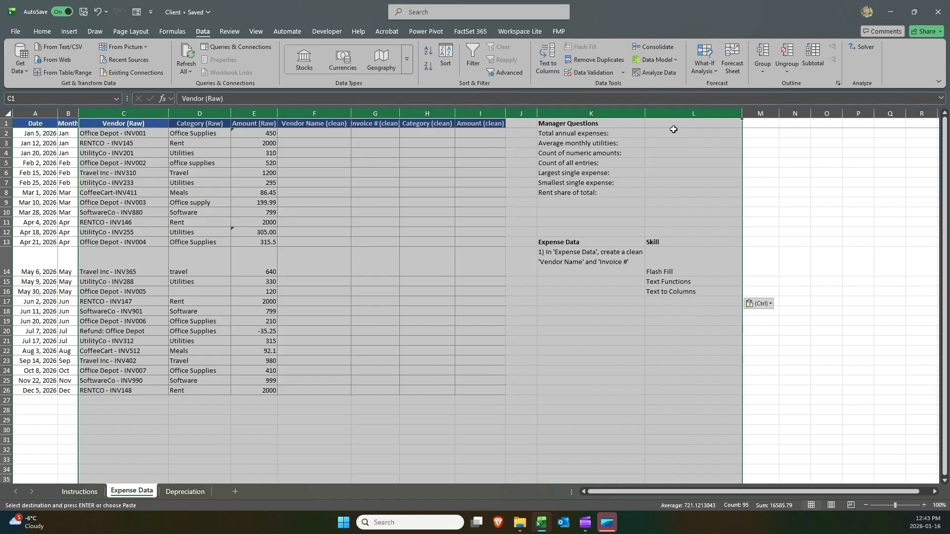
# Select the blank clean columns and individual data rows to review the expense table's layout.
pyautogui.click(314, 113)
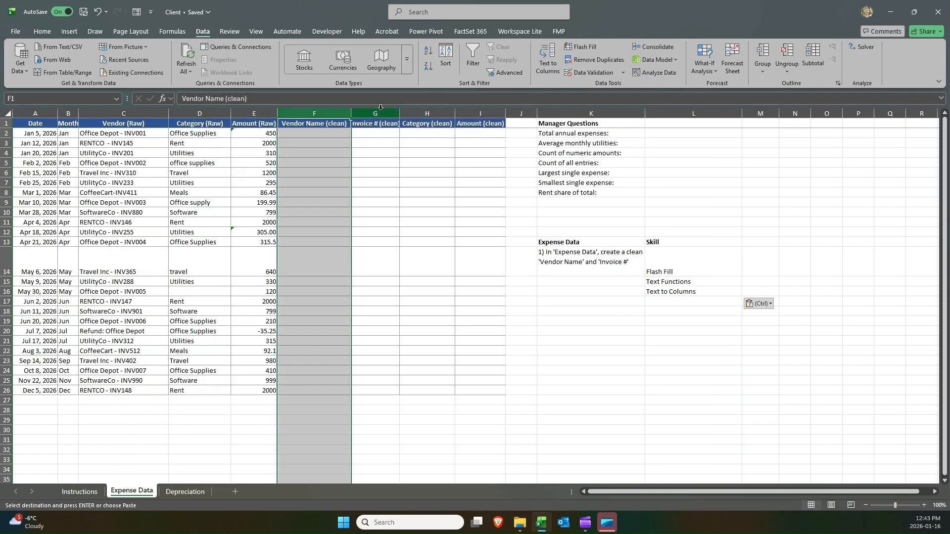
pyautogui.click(375, 113)
pyautogui.click(427, 113)
pyautogui.click(480, 113)
pyautogui.click(520, 113)
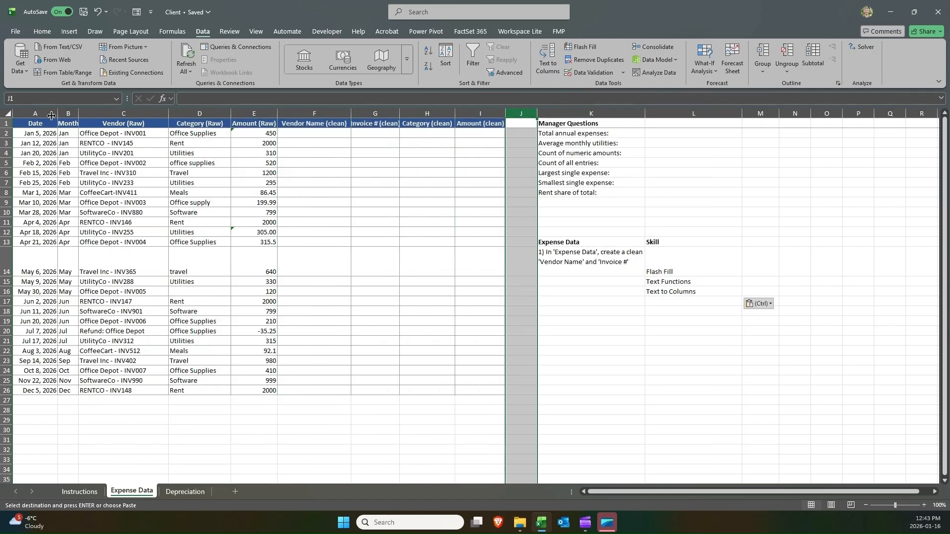
pyautogui.click(26, 111)
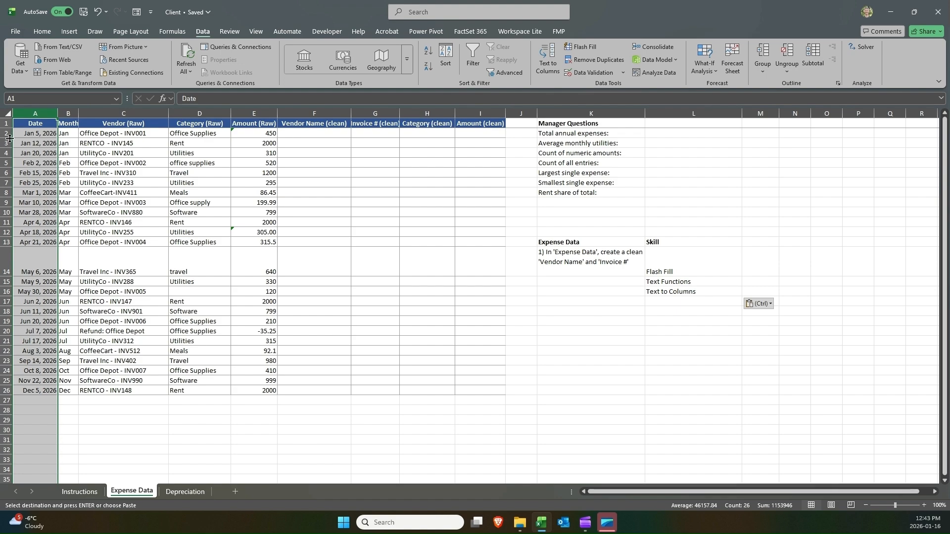
pyautogui.moveTo(3, 135); pyautogui.dragTo(11, 365)
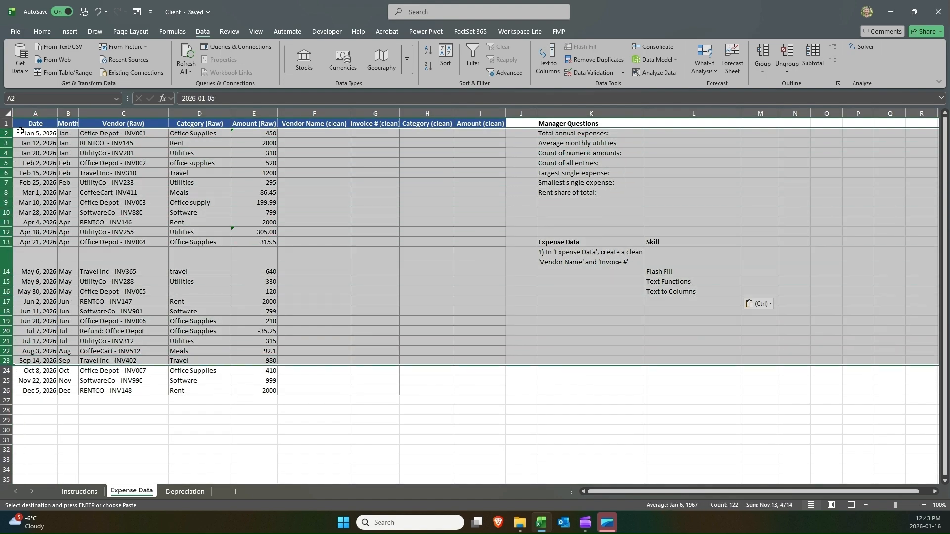
pyautogui.click(6, 123)
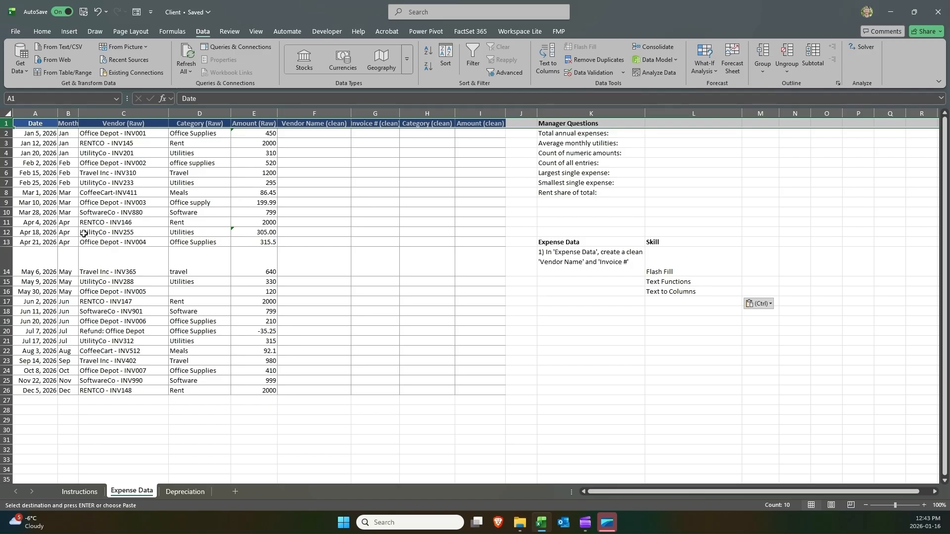
pyautogui.click(328, 114)
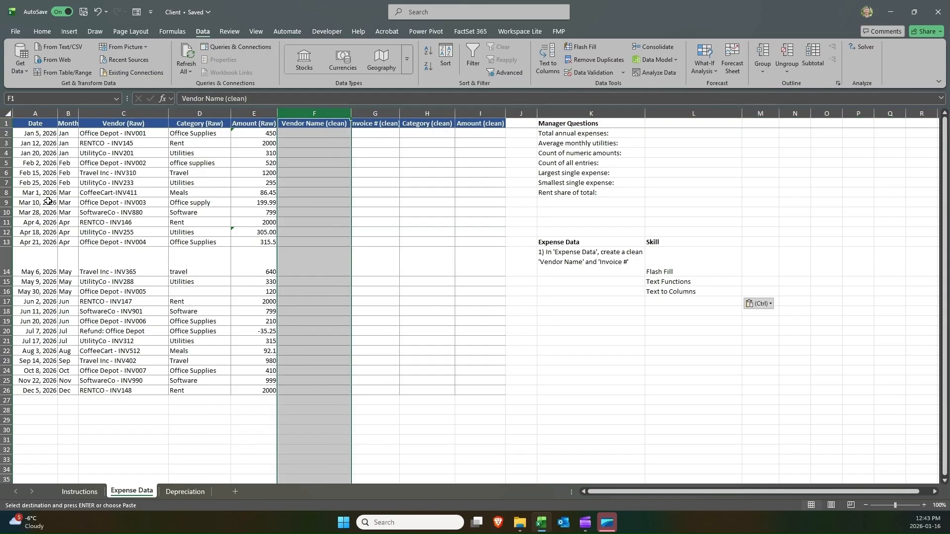
pyautogui.click(3, 201)
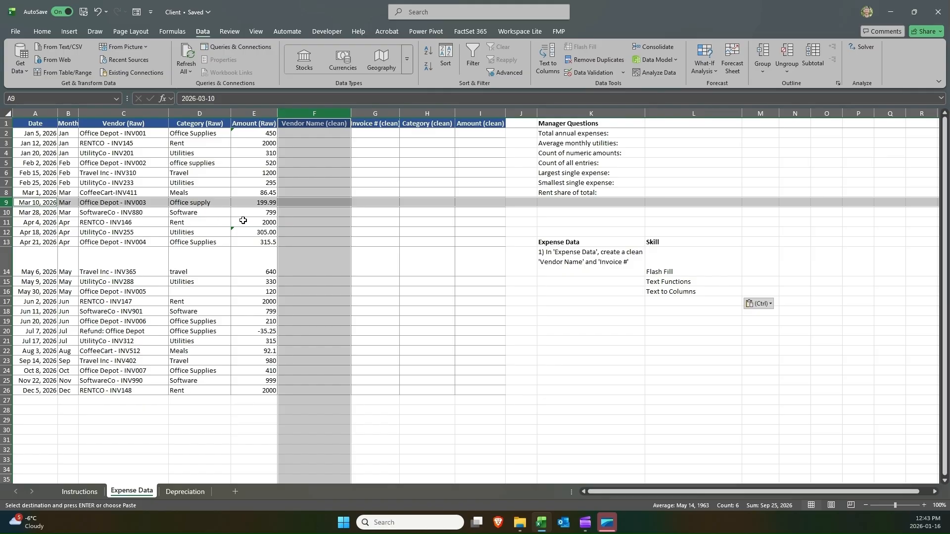
pyautogui.click(320, 199)
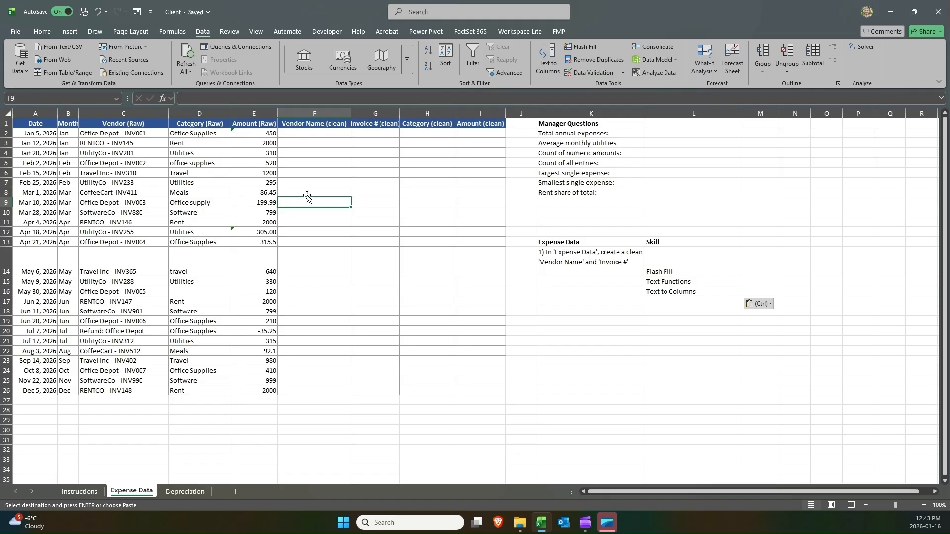
pyautogui.click(323, 430)
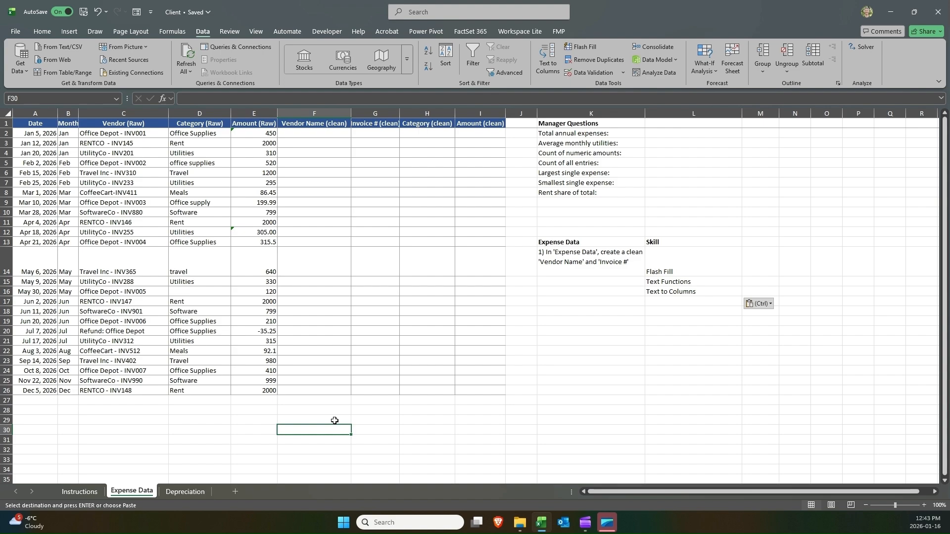
# Jump to the edges of the data region and the sheet to check where the expense table ends.
pyautogui.hotkey('ctrl', 'Right')
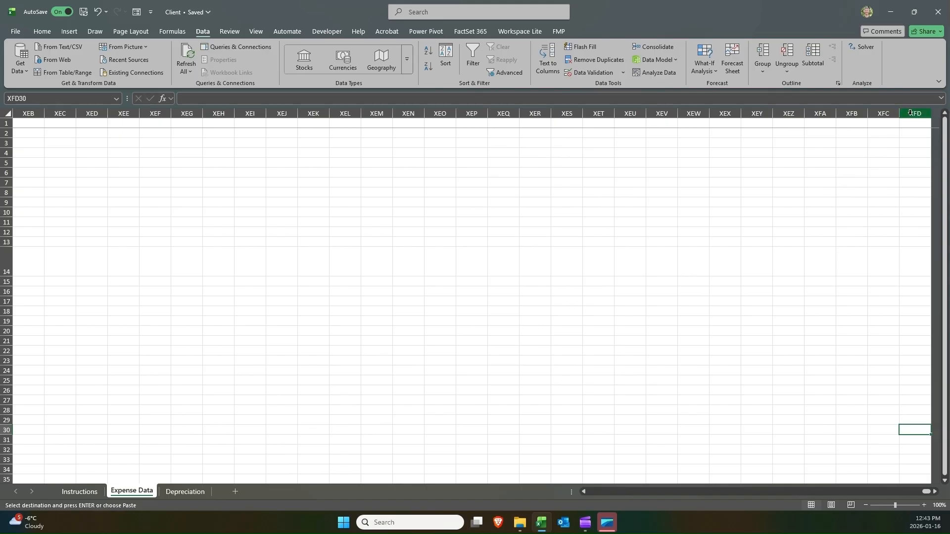
pyautogui.hotkey('ctrl', 'Left')
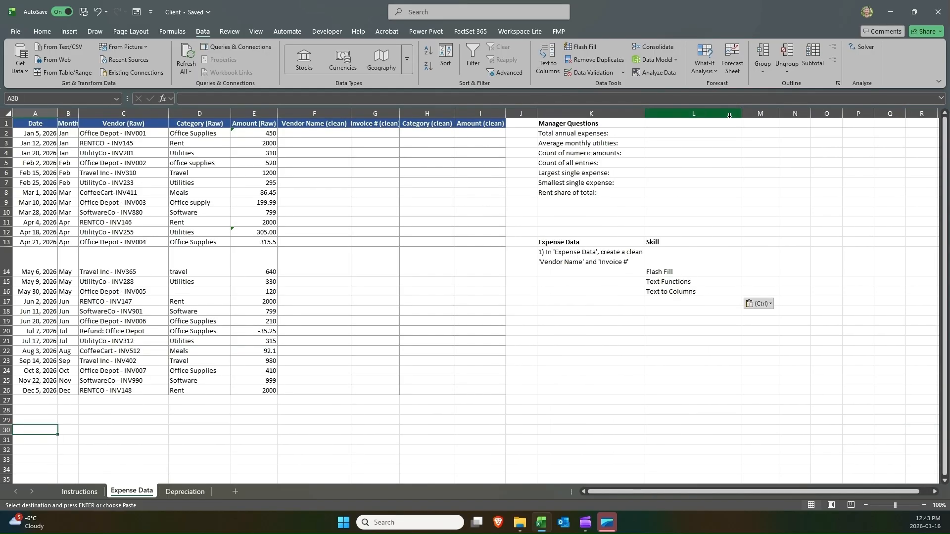
pyautogui.click(328, 200)
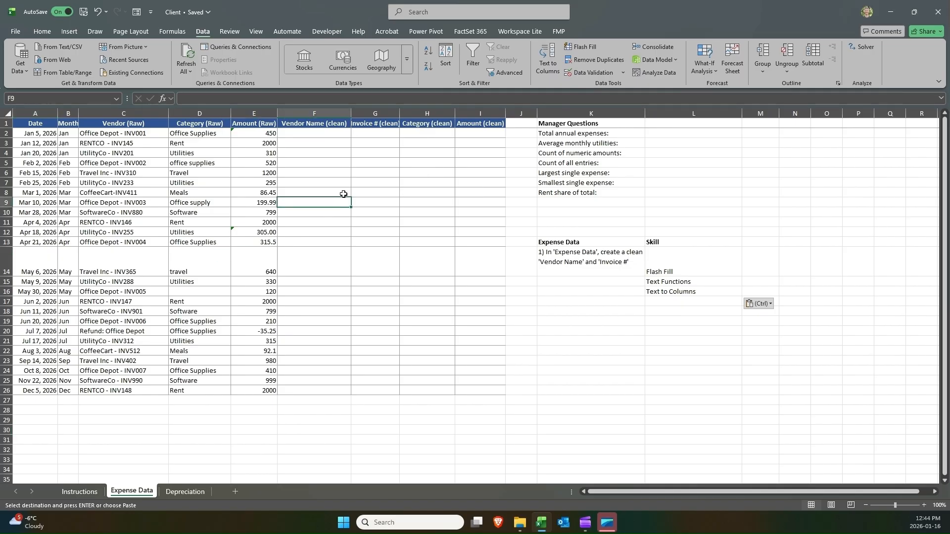
pyautogui.hotkey('ctrl', 'Down')
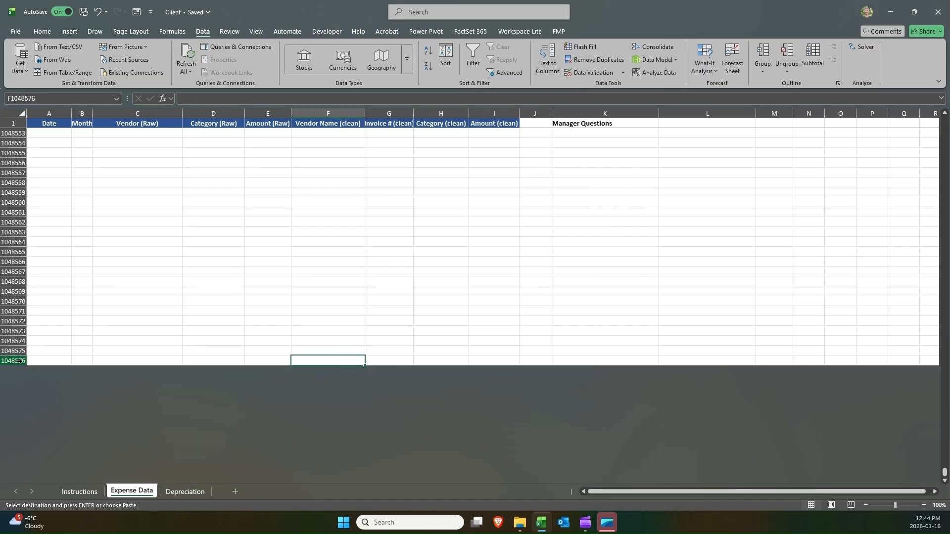
pyautogui.hotkey('ctrl', 'Up')
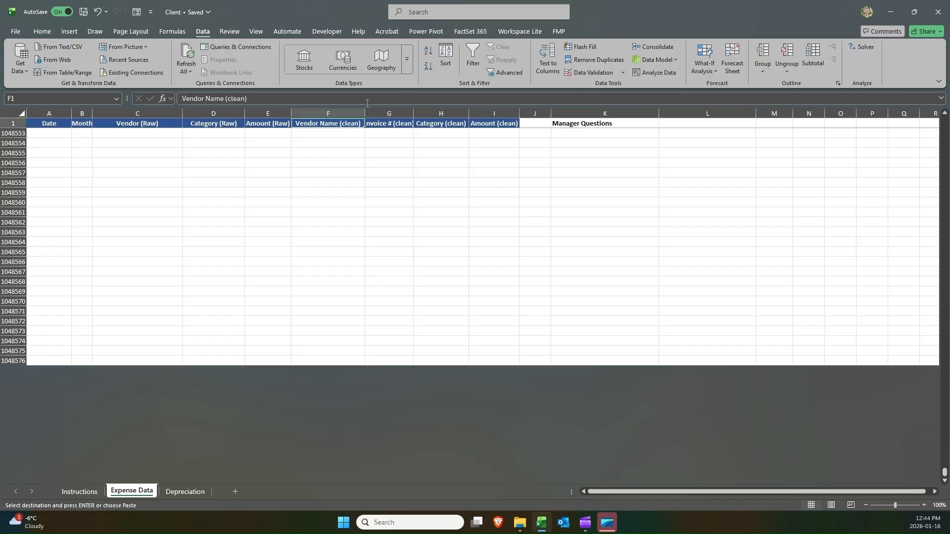
pyautogui.hotkey('ctrl', 'Down')
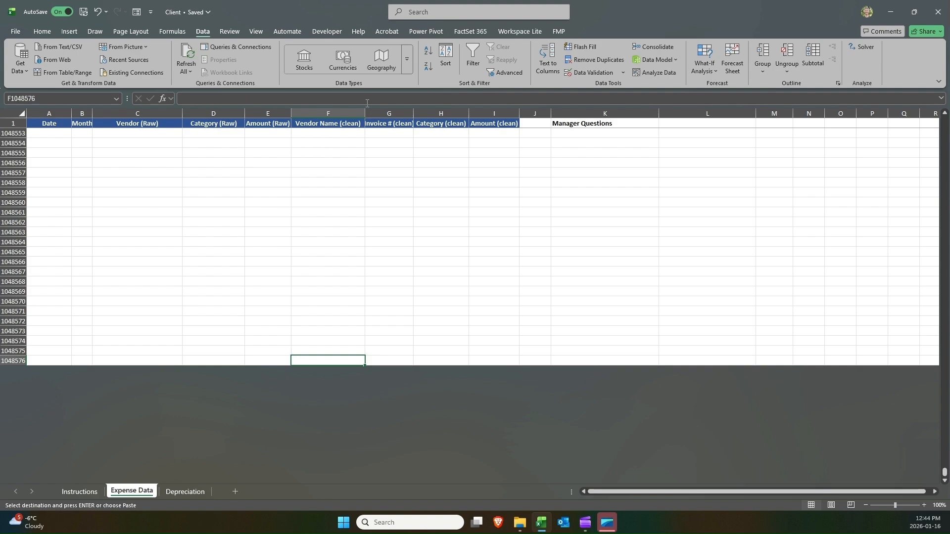
pyautogui.hotkey('ctrl', 'Left')
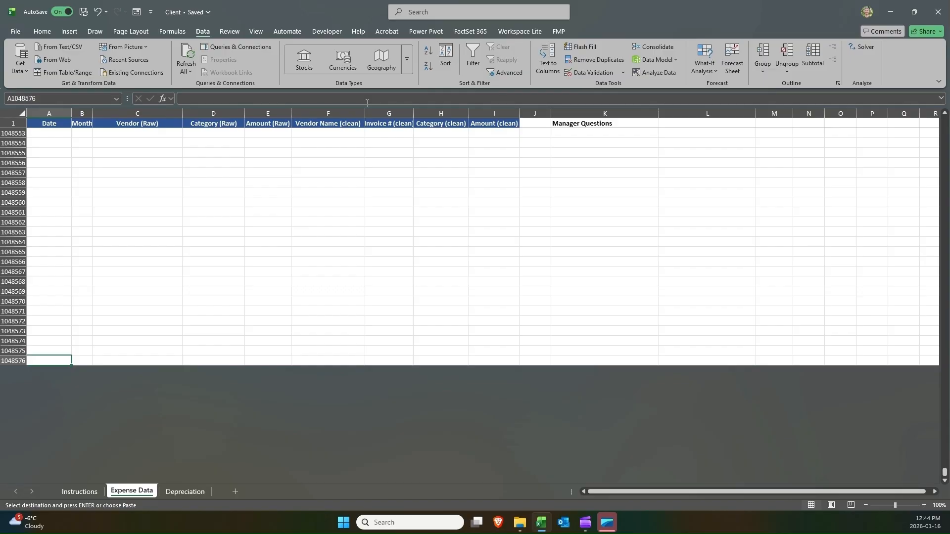
pyautogui.hotkey('ctrl', 'Up')
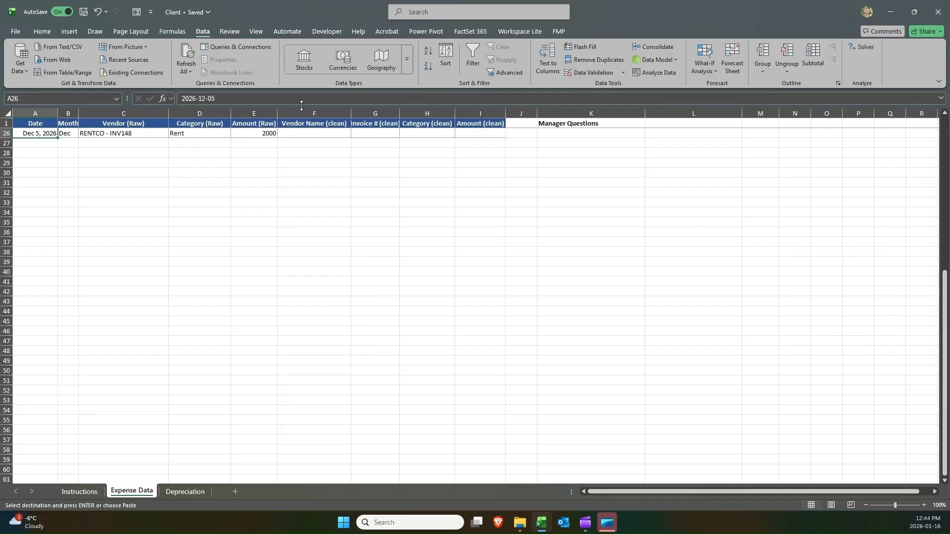
pyautogui.click(38, 122)
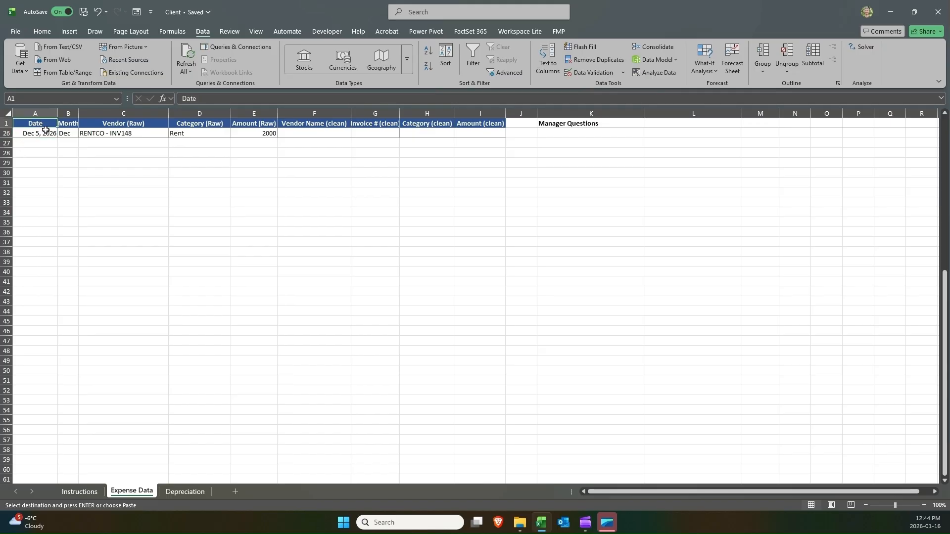
pyautogui.scroll(8, 46, 130)
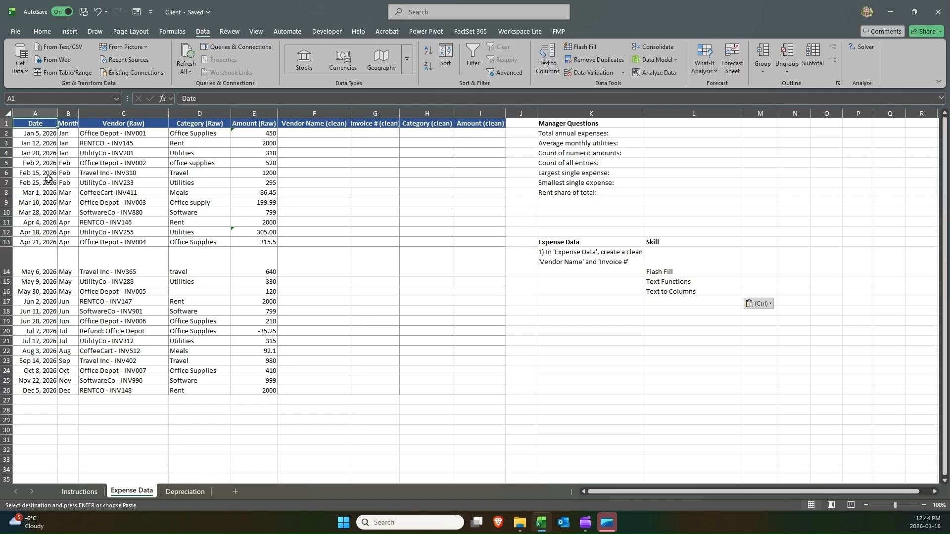
pyautogui.click(109, 143)
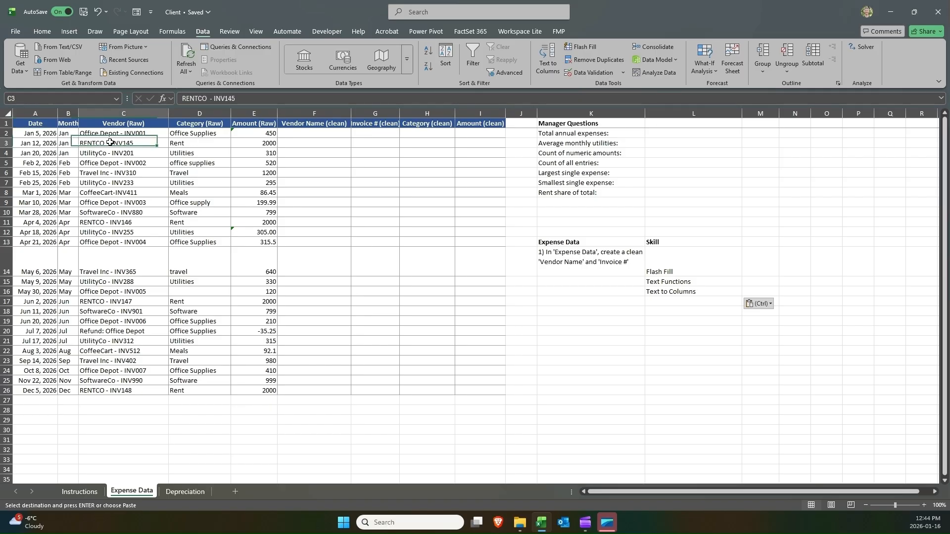
pyautogui.hotkey('ctrl', 'Down')
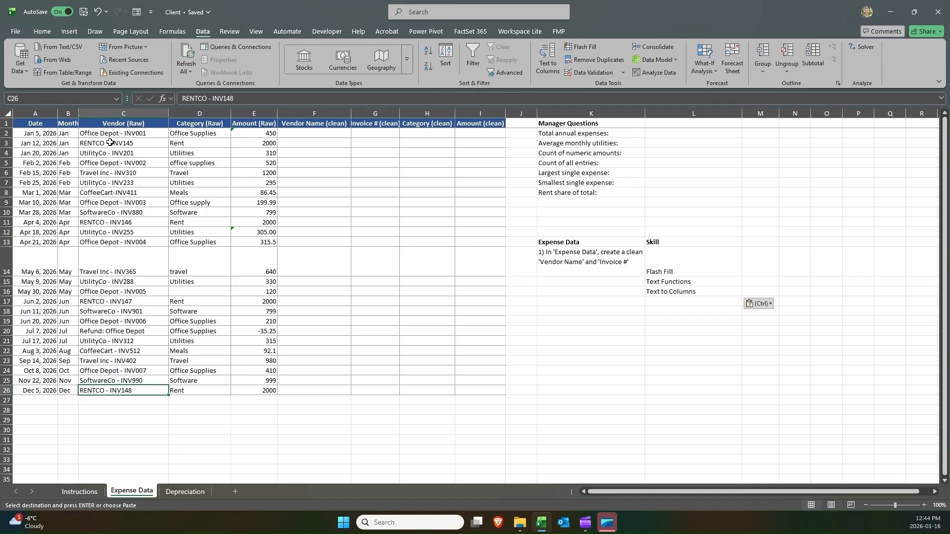
pyautogui.hotkey('ctrl', 'Down')
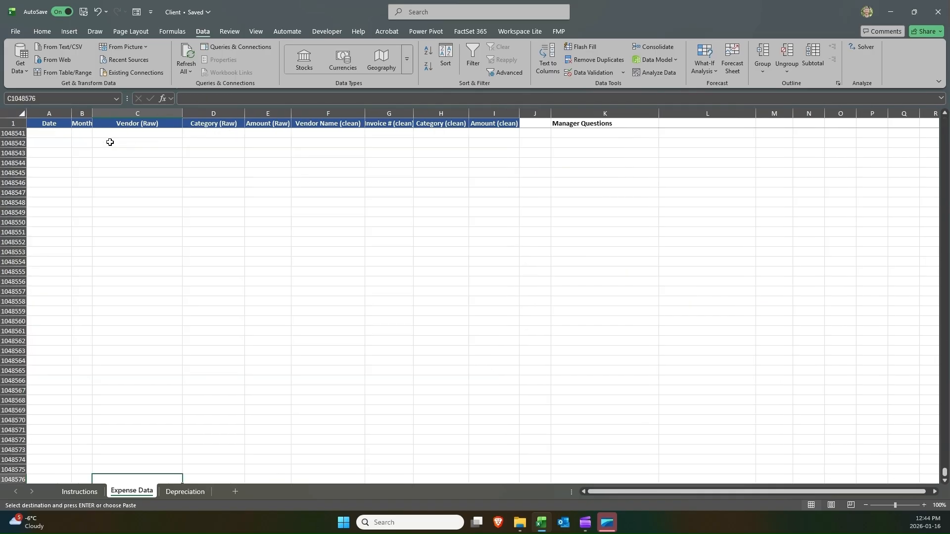
pyautogui.hotkey('ctrl', 'Home')
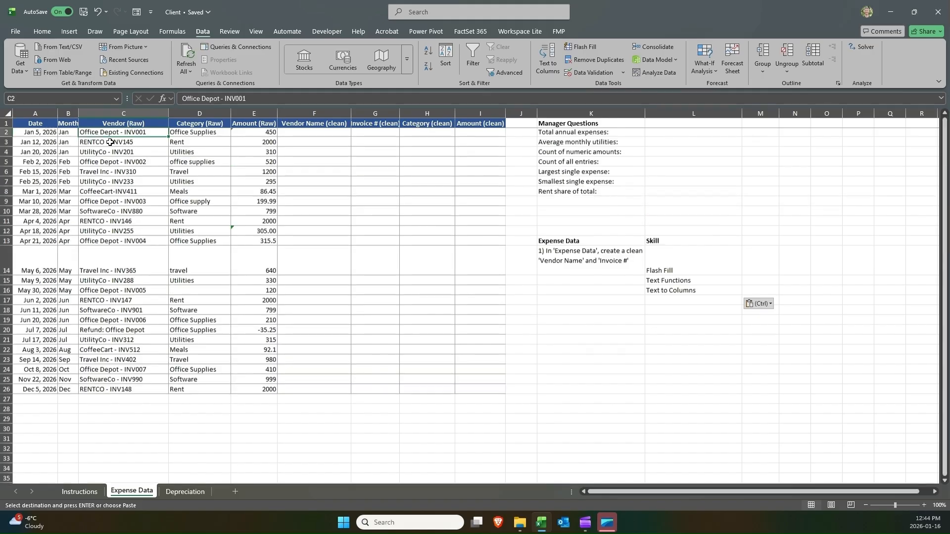
# Review the Expense Data task alongside its Flash Fill, Text Functions and Text to Columns skill cells.
pyautogui.click(340, 153)
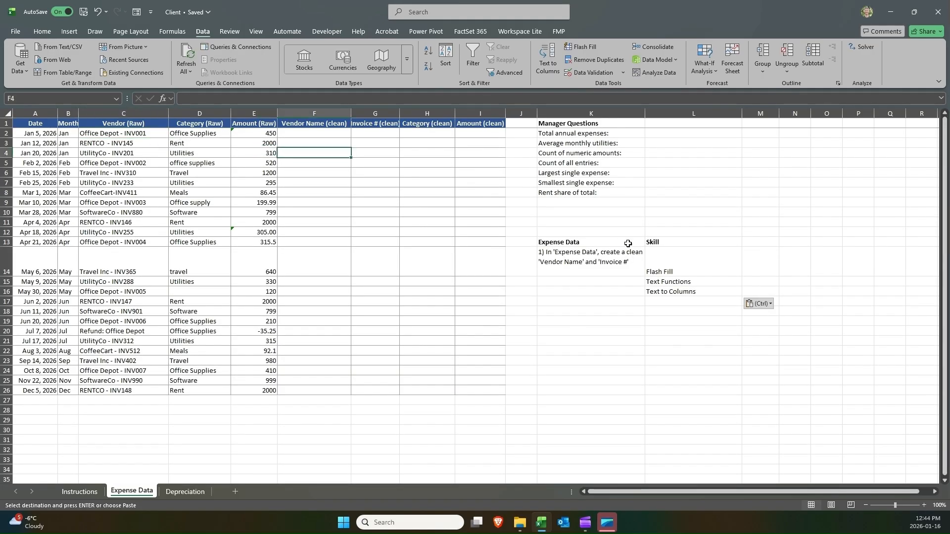
pyautogui.click(606, 258)
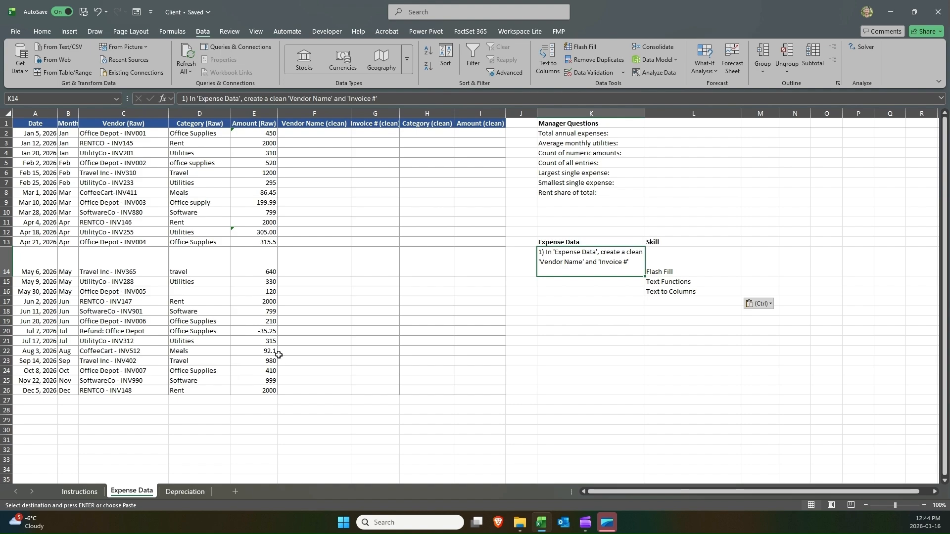
pyautogui.click(315, 114)
pyautogui.click(365, 113)
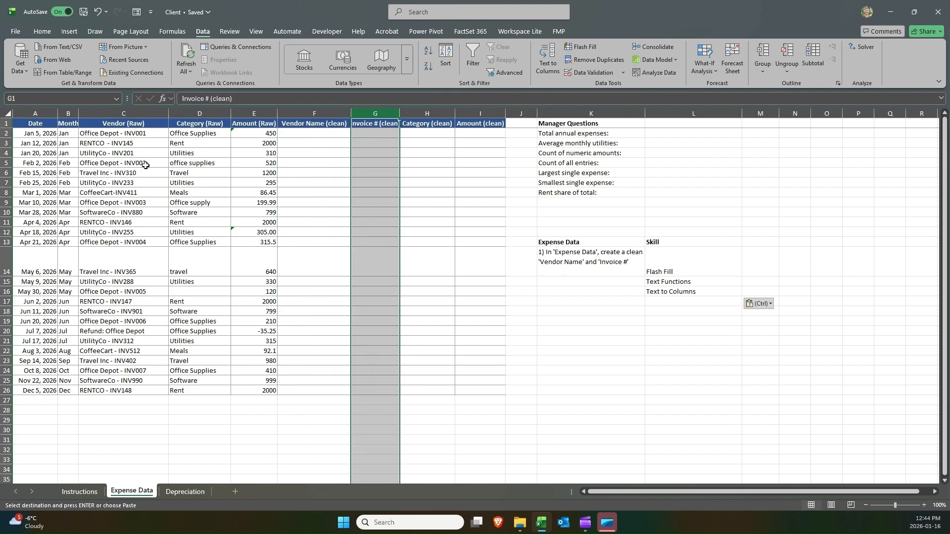
pyautogui.click(104, 115)
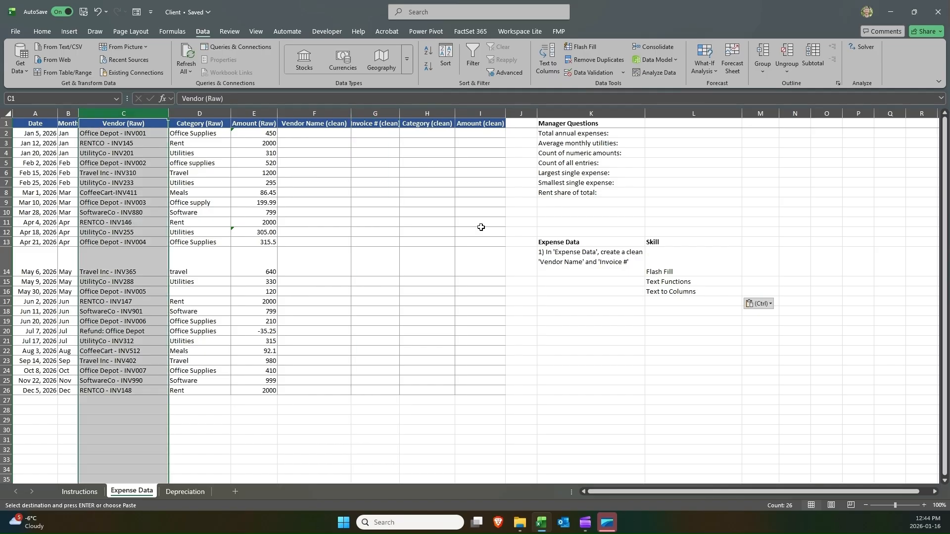
pyautogui.moveTo(706, 288); pyautogui.dragTo(689, 258)
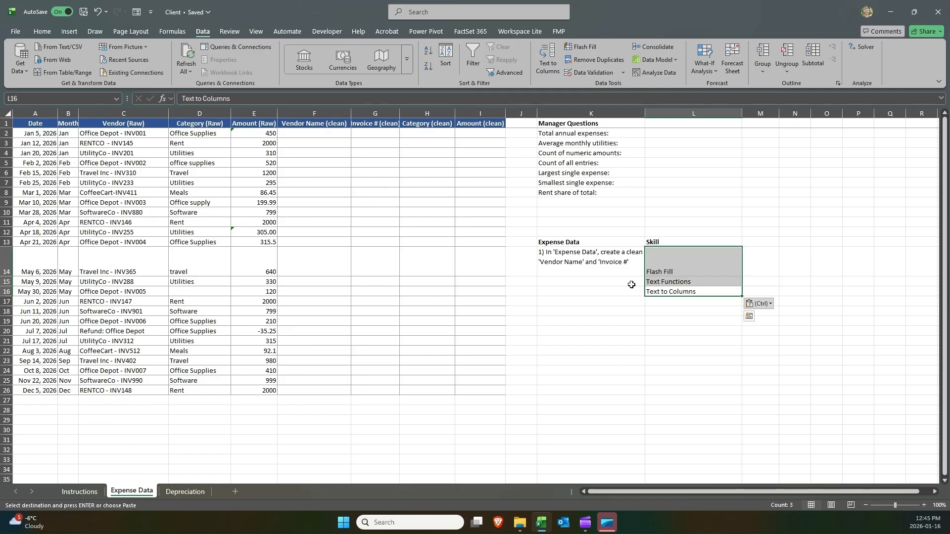
pyautogui.click(651, 270)
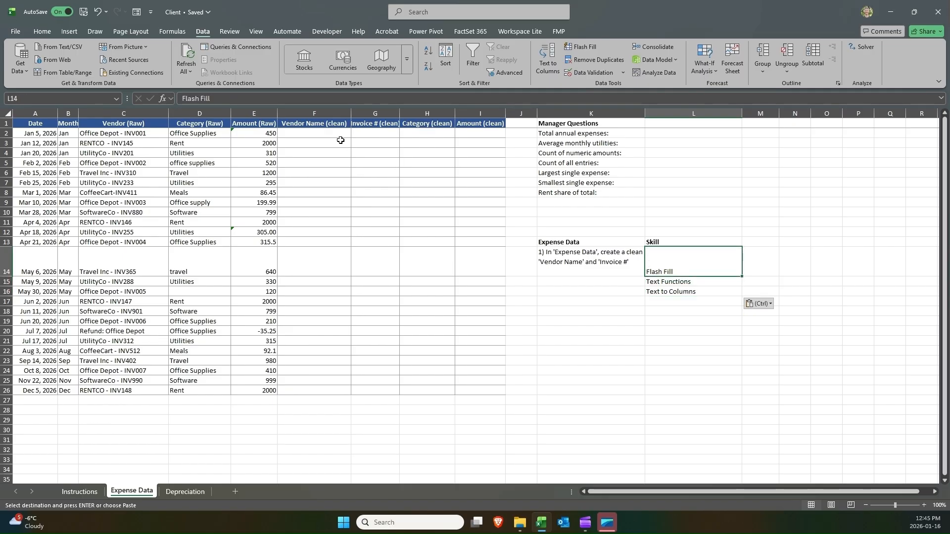
# Enter Office Depot as the first clean vendor name in the Vendor Name (clean) column.
pyautogui.click(323, 133)
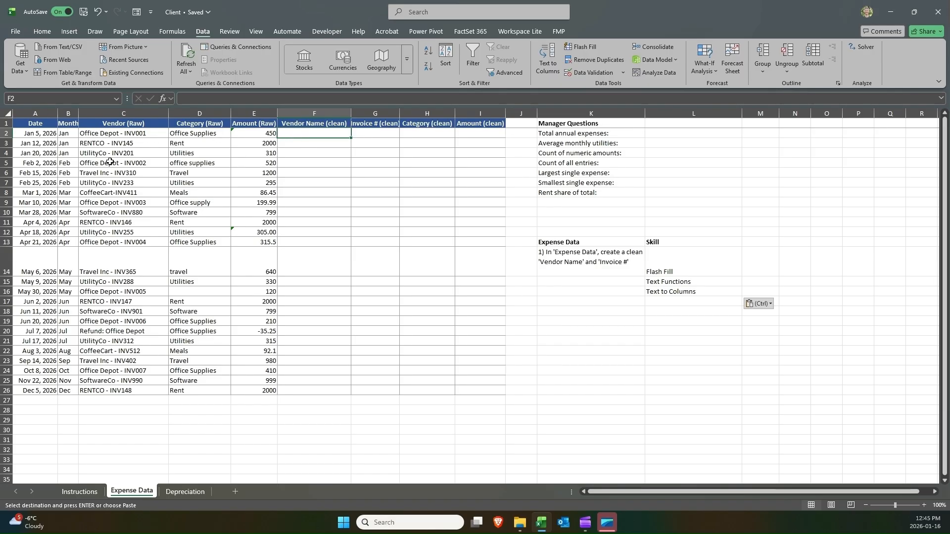
pyautogui.write('Office Depot')
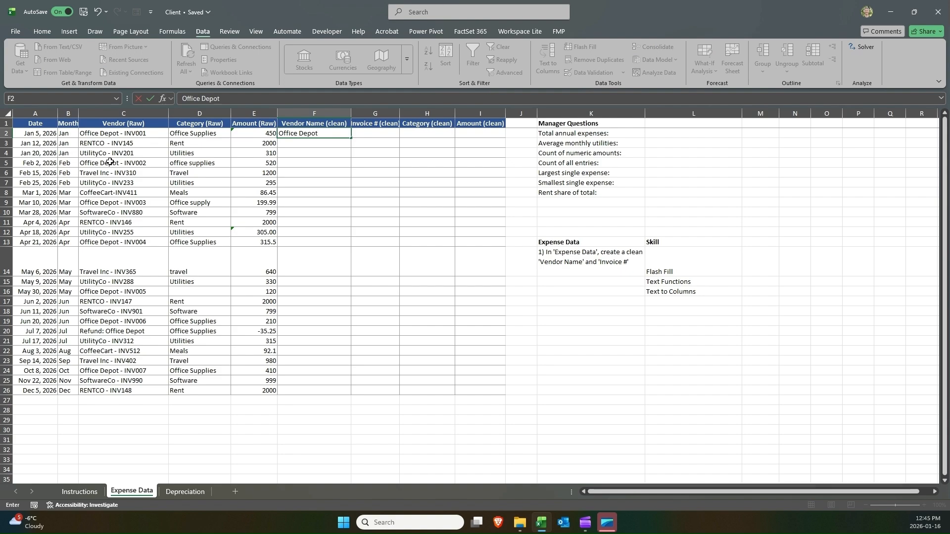
pyautogui.press('Return')
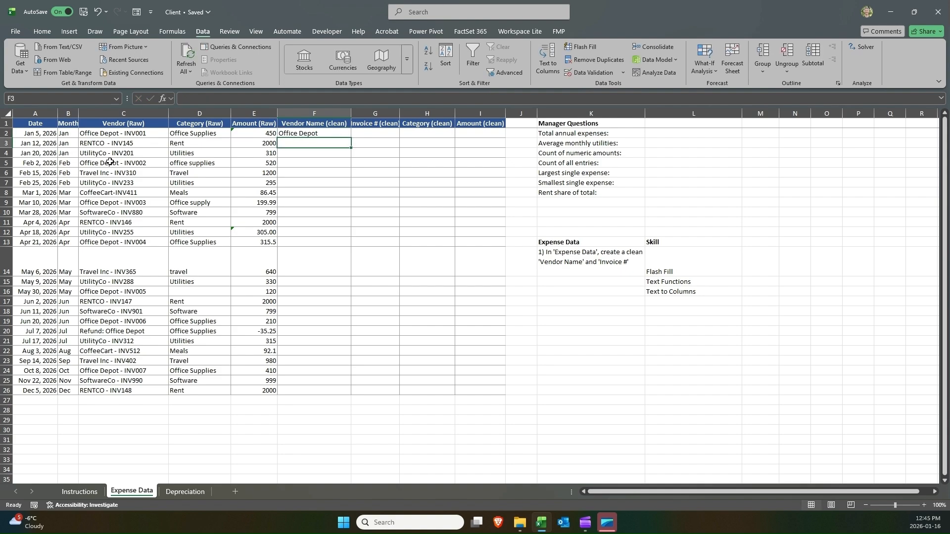
# Enter RENTCO as the second vendor name so Flash Fill completes the Vendor Name (clean) column, then move to Invoice # (clean).
pyautogui.write('RENTCO')
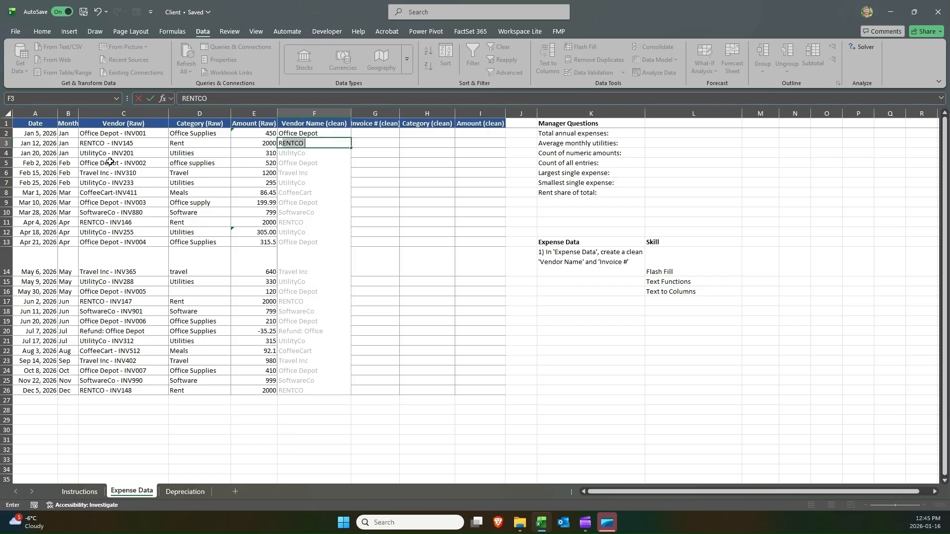
pyautogui.press('Return')
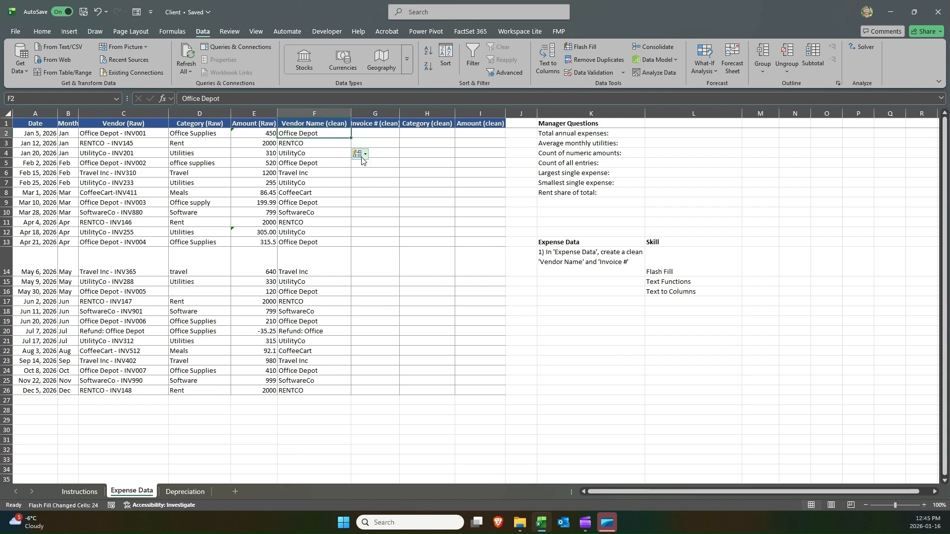
pyautogui.press('Right')
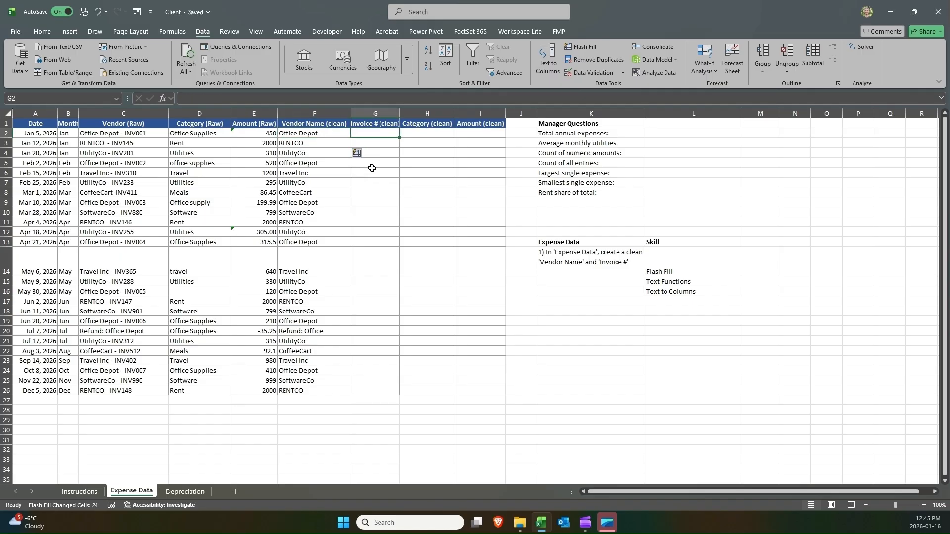
# Enter INV001 and INV145 as the first two invoice numbers so Flash Fill completes the Invoice # (clean) column.
pyautogui.write('INV001')
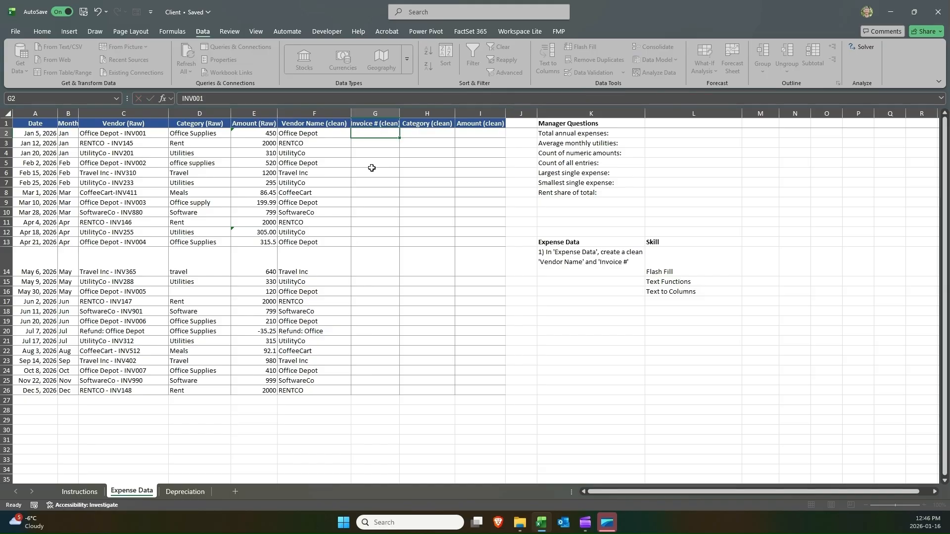
pyautogui.press('Return')
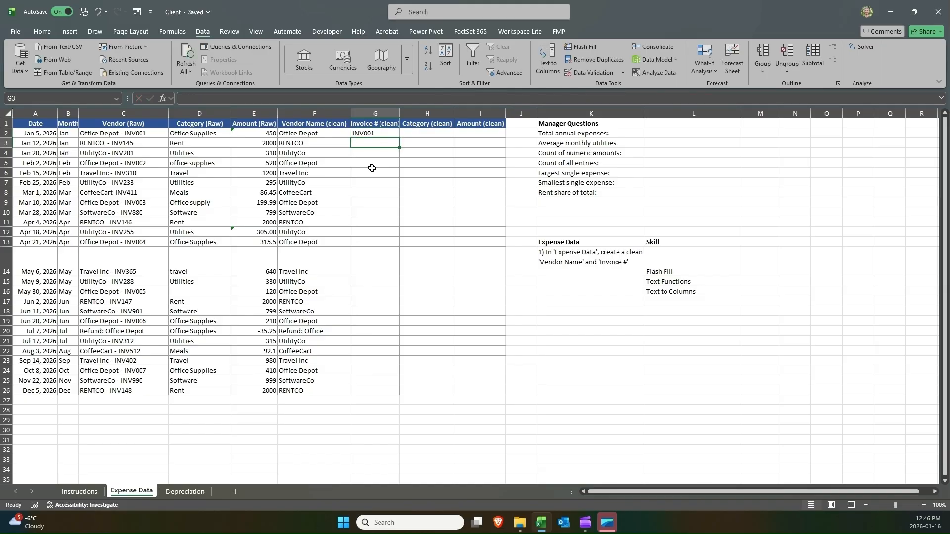
pyautogui.write('INV145')
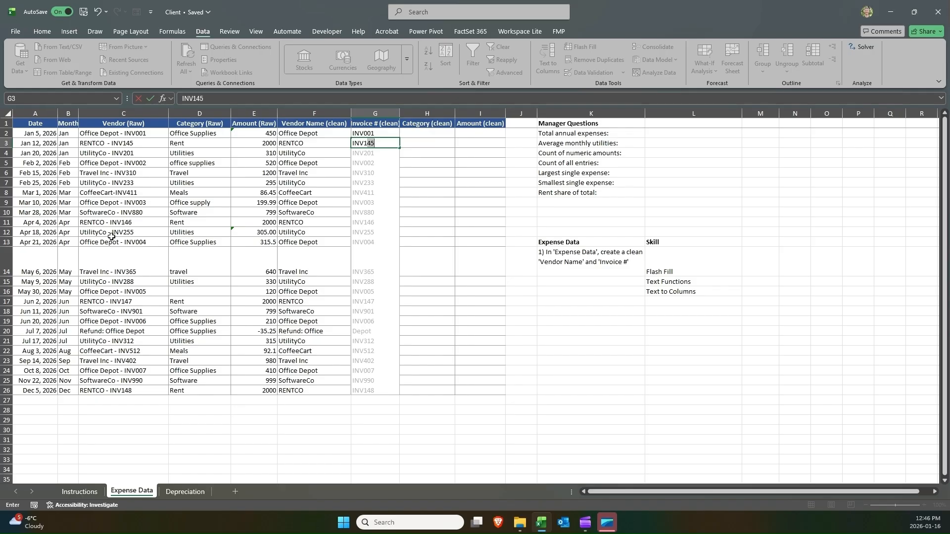
pyautogui.press('Return')
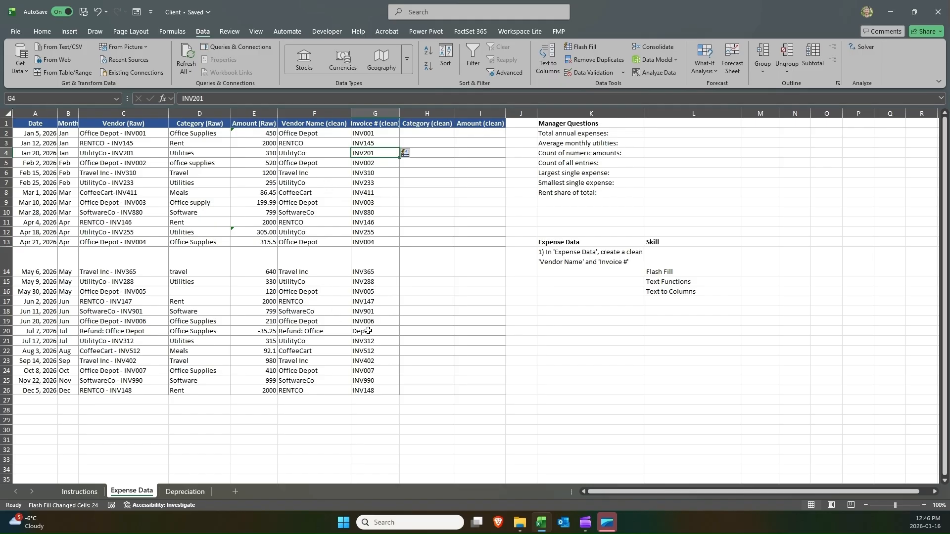
# Highlight the refund row 20 across the data table in yellow.
pyautogui.moveTo(464, 329); pyautogui.dragTo(18, 331)
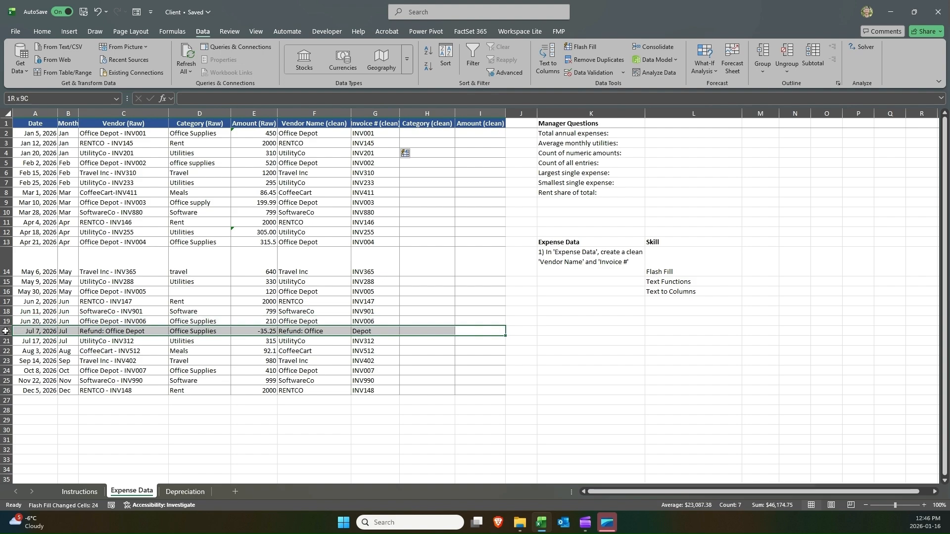
pyautogui.click(42, 31)
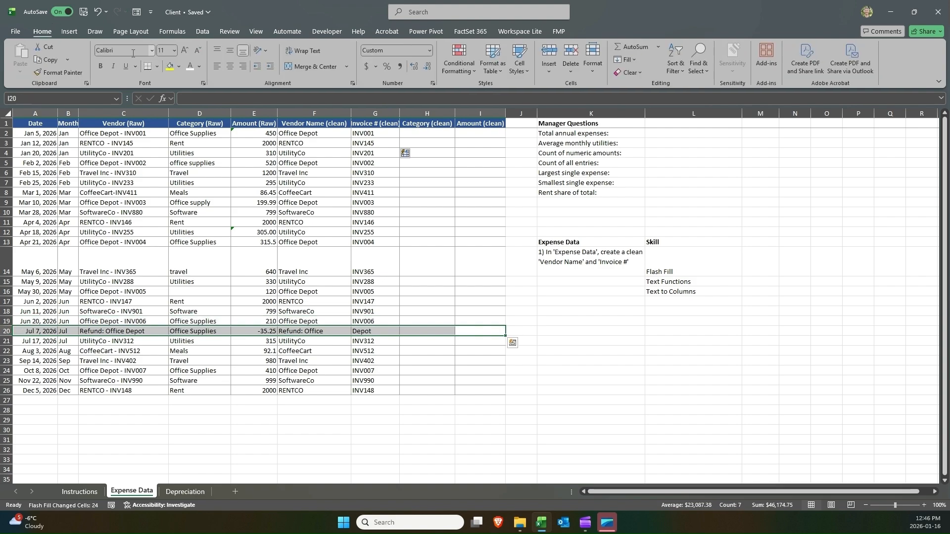
pyautogui.click(171, 68)
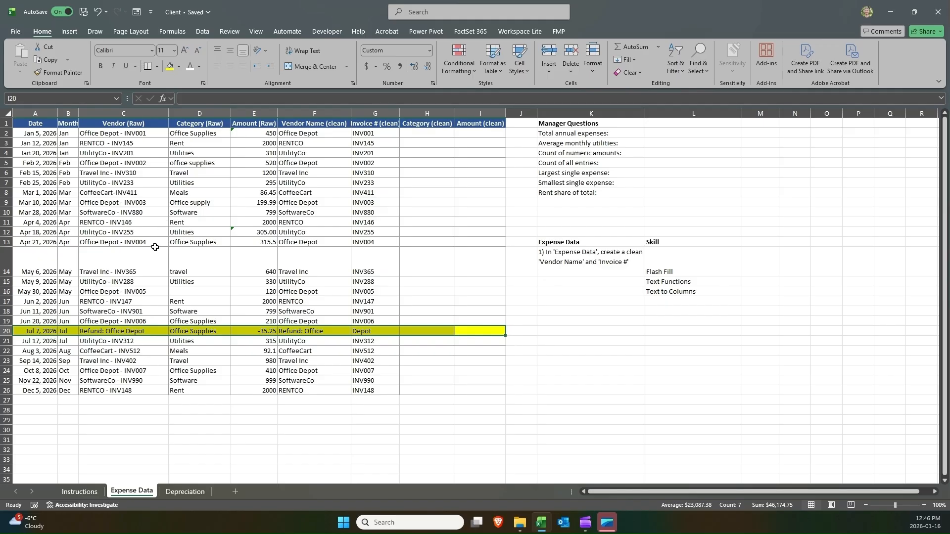
# Inspect the refund row's raw vendor, clean vendor name and clean invoice cells.
pyautogui.click(126, 332)
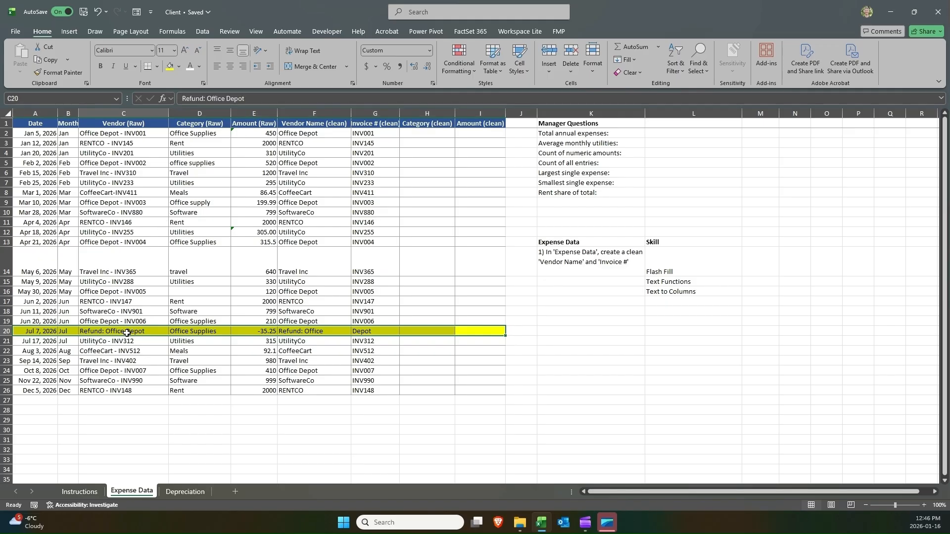
pyautogui.click(295, 333)
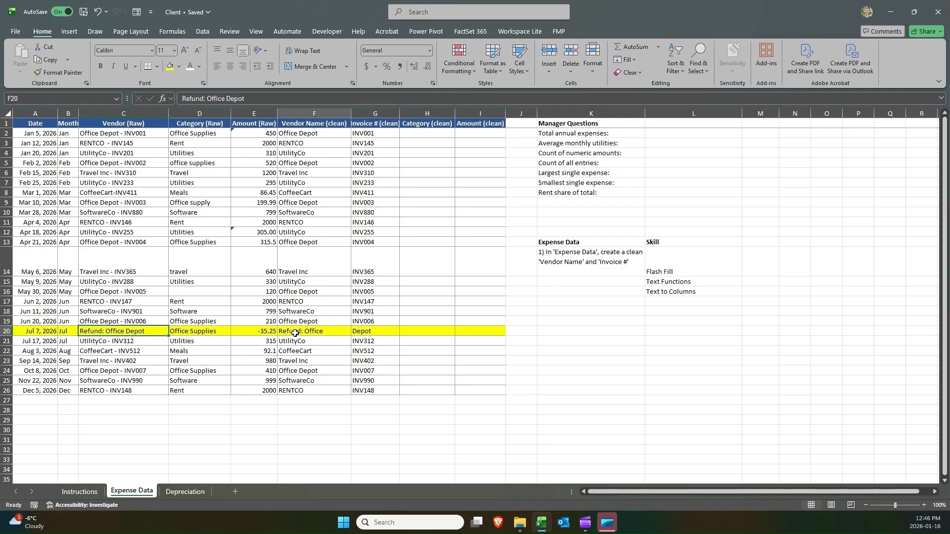
pyautogui.click(367, 333)
pyautogui.click(330, 330)
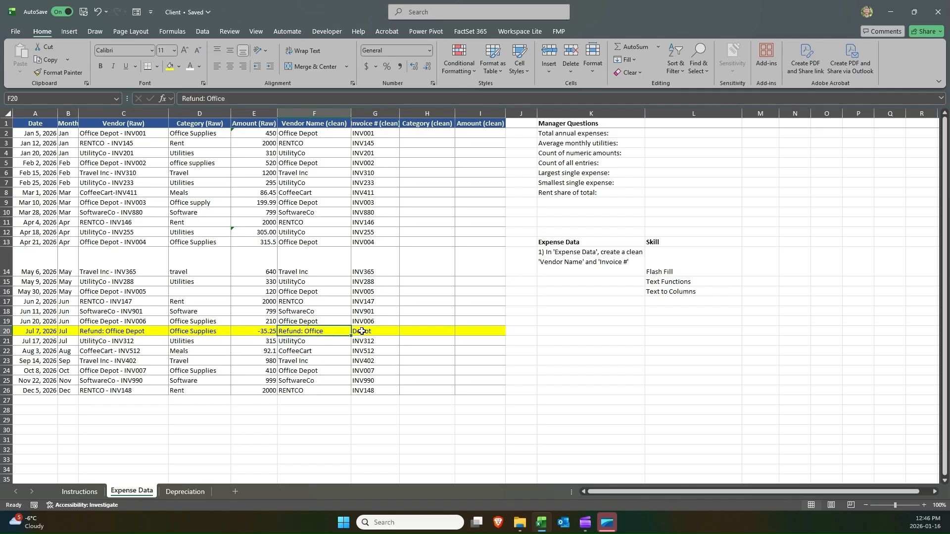
pyautogui.click(361, 330)
pyautogui.click(332, 330)
pyautogui.click(361, 331)
pyautogui.click(343, 332)
pyautogui.click(362, 332)
pyautogui.click(330, 332)
pyautogui.click(364, 333)
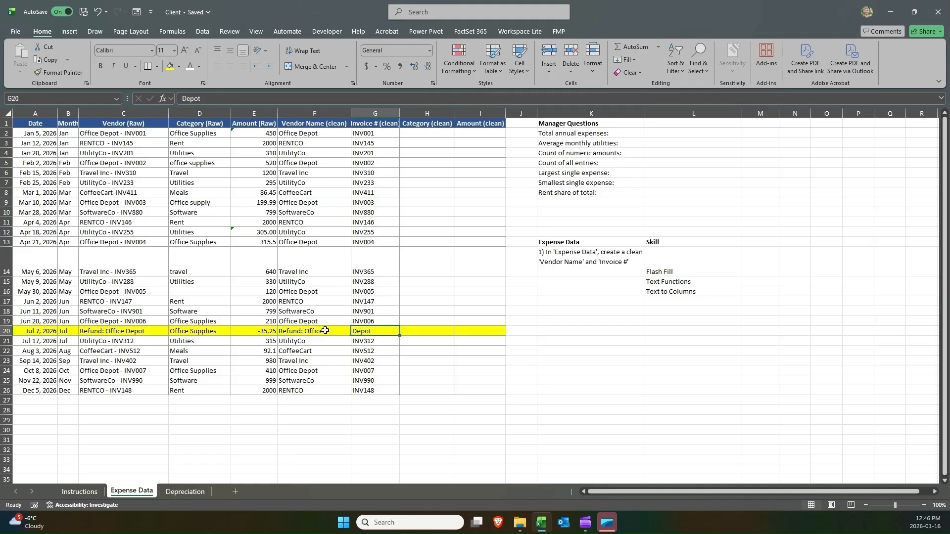
pyautogui.click(325, 331)
pyautogui.click(370, 334)
pyautogui.click(324, 336)
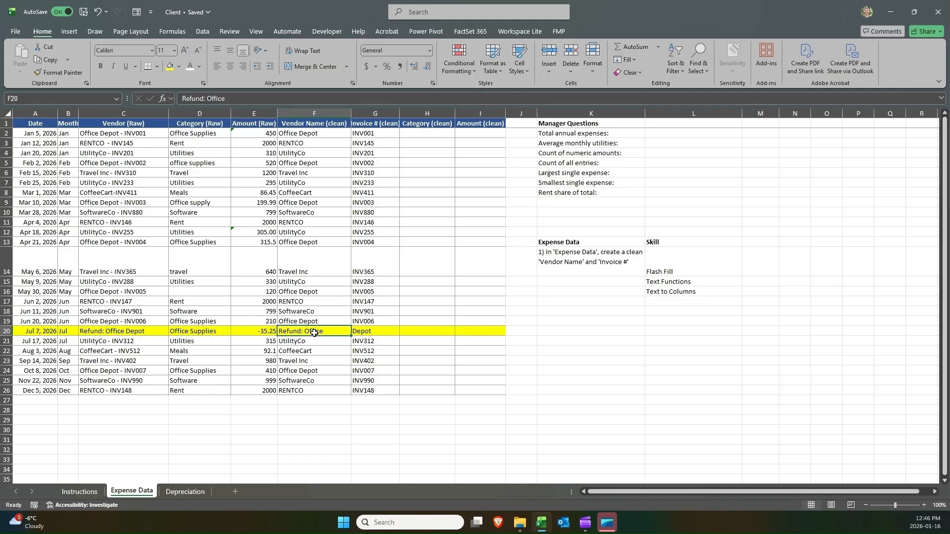
pyautogui.press('Right')
pyautogui.press('Left')
# Undo the highlight and all Flash Fill entries in the Vendor Name and Invoice # clean columns.
pyautogui.hotkey('ctrl', 'z')
pyautogui.hotkey('ctrl', 'z')
pyautogui.hotkey('ctrl', 'z')
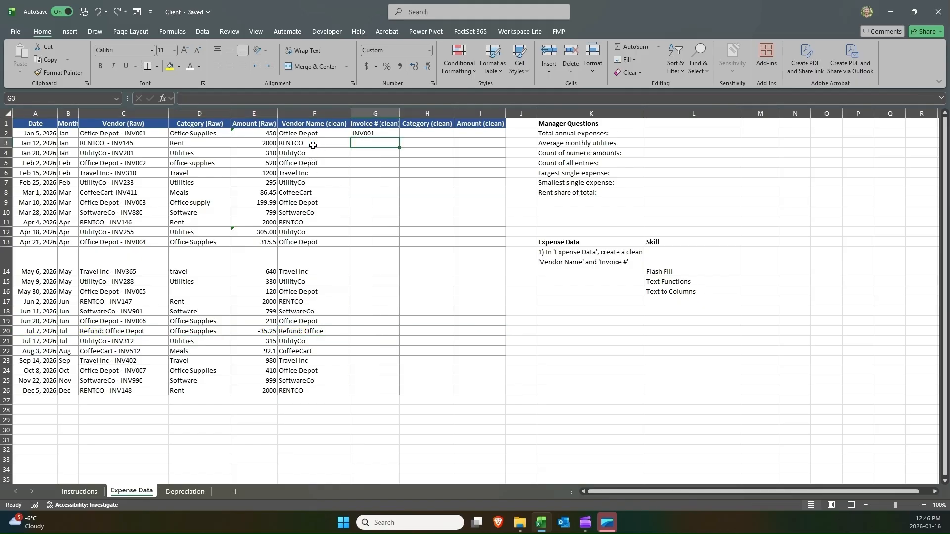
pyautogui.hotkey('ctrl', 'z')
pyautogui.hotkey('ctrl', 'z')
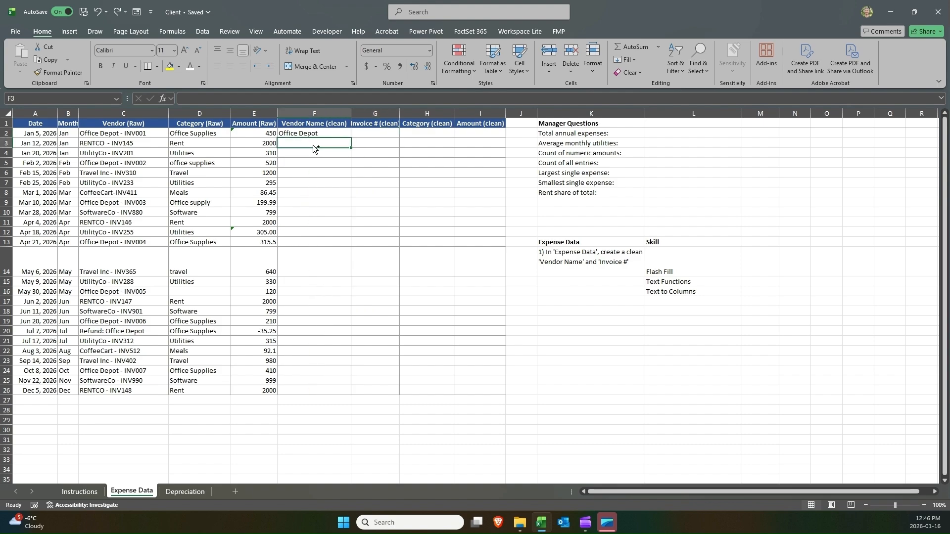
pyautogui.hotkey('ctrl', 'z')
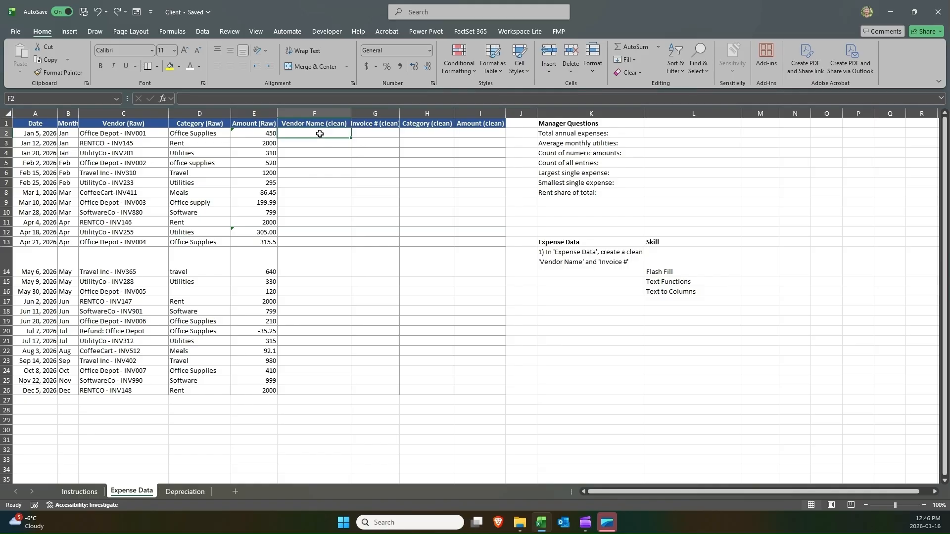
# Re-enter Office Depot and RENTCO as the first two vendor names in the Vendor Name (clean) column.
pyautogui.moveTo(319, 133); pyautogui.dragTo(360, 391)
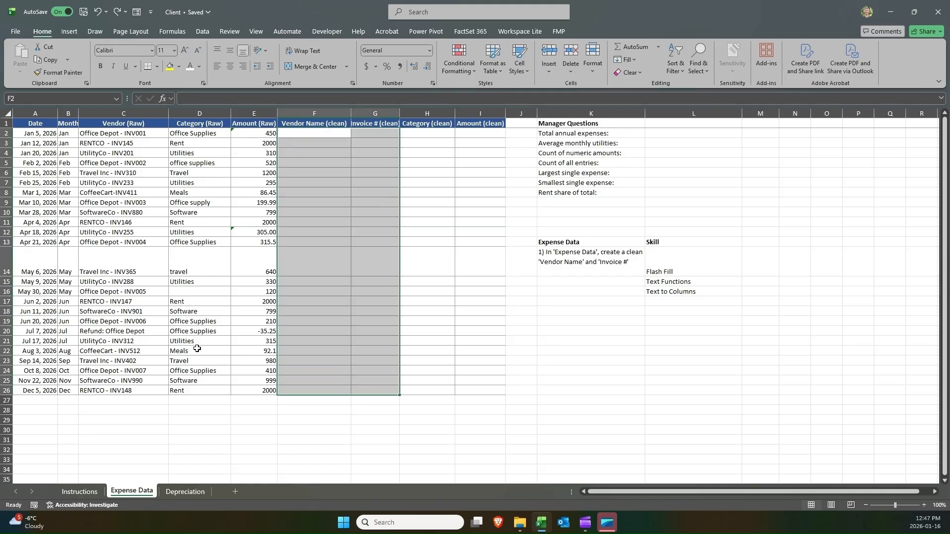
pyautogui.moveTo(155, 332); pyautogui.dragTo(309, 329)
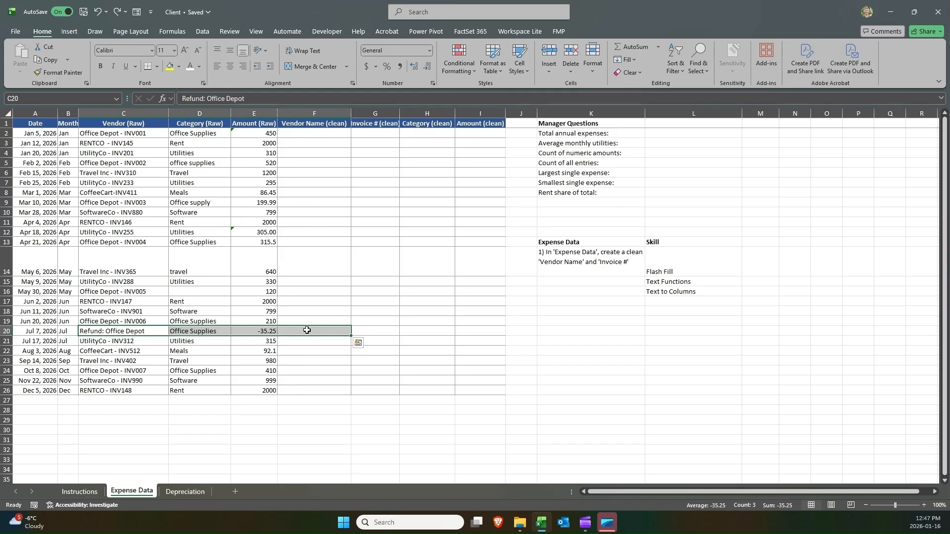
pyautogui.click(305, 331)
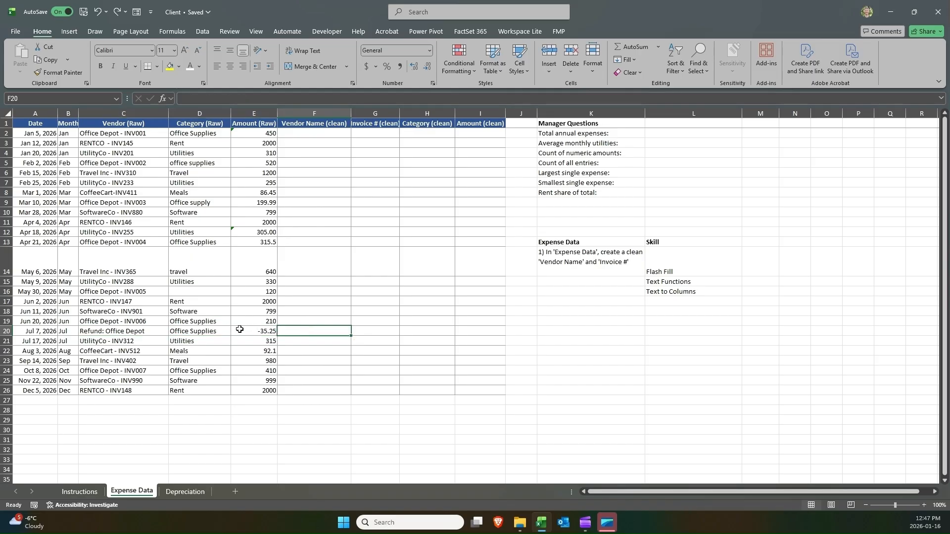
pyautogui.click(317, 131)
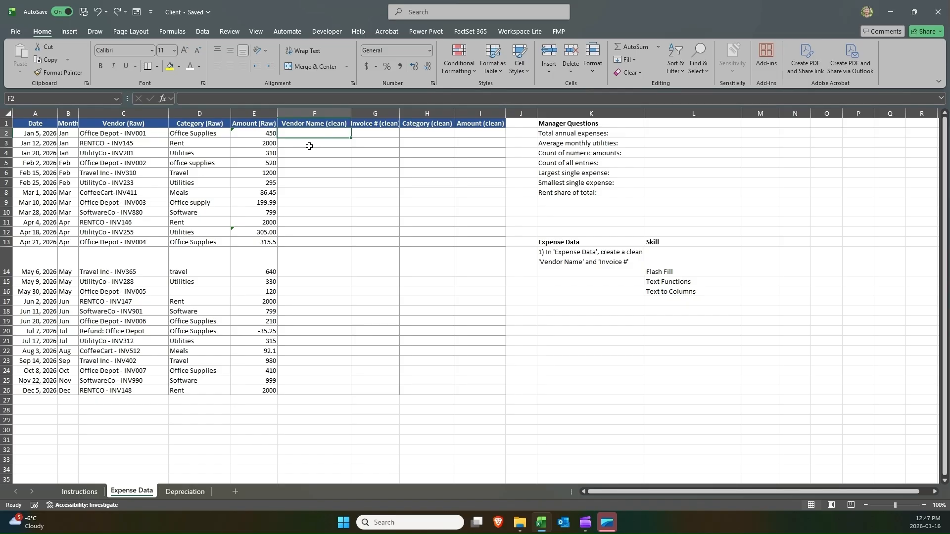
pyautogui.write('Office De')
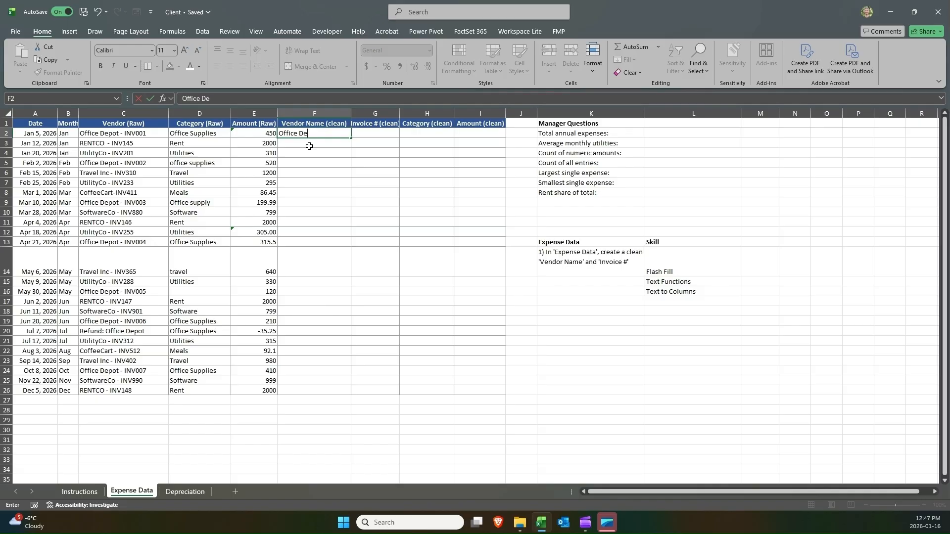
pyautogui.write('pot')
pyautogui.press('Return')
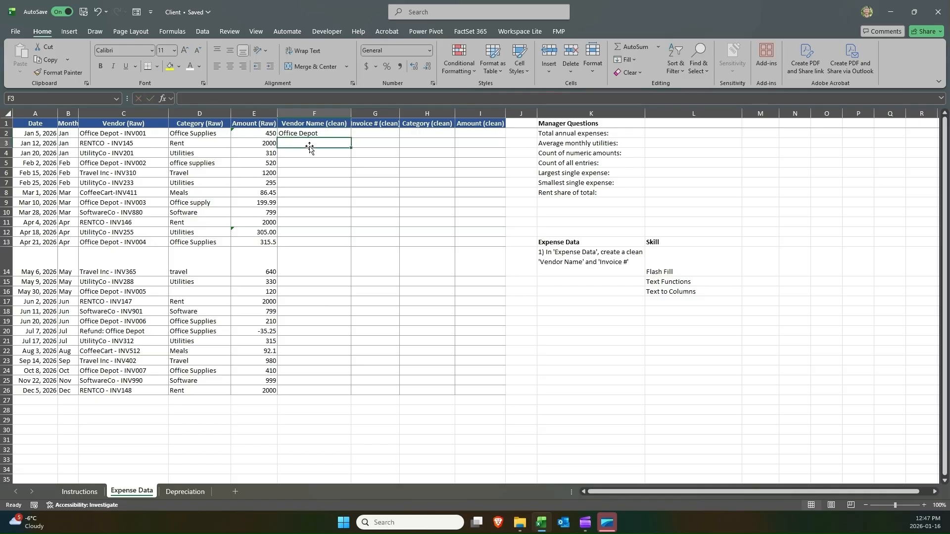
pyautogui.write('RENTCO')
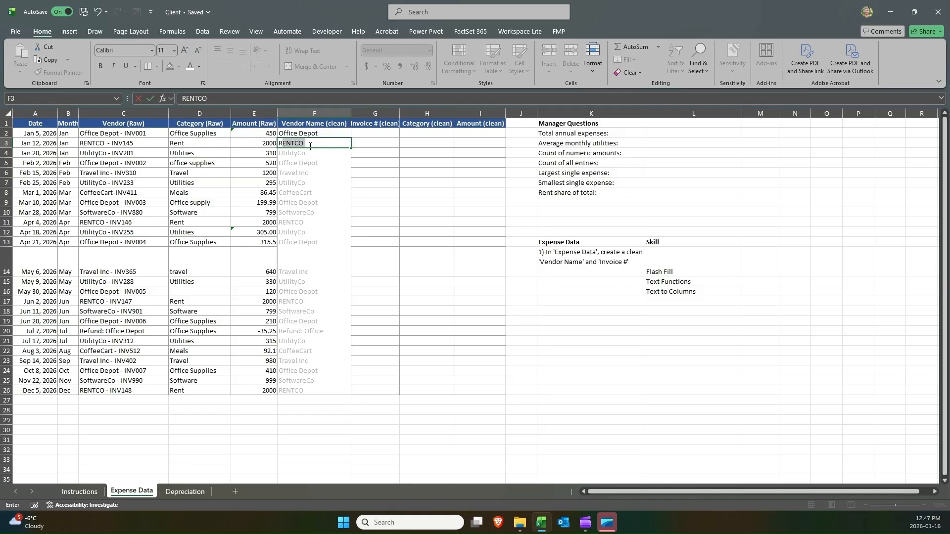
pyautogui.press('Escape')
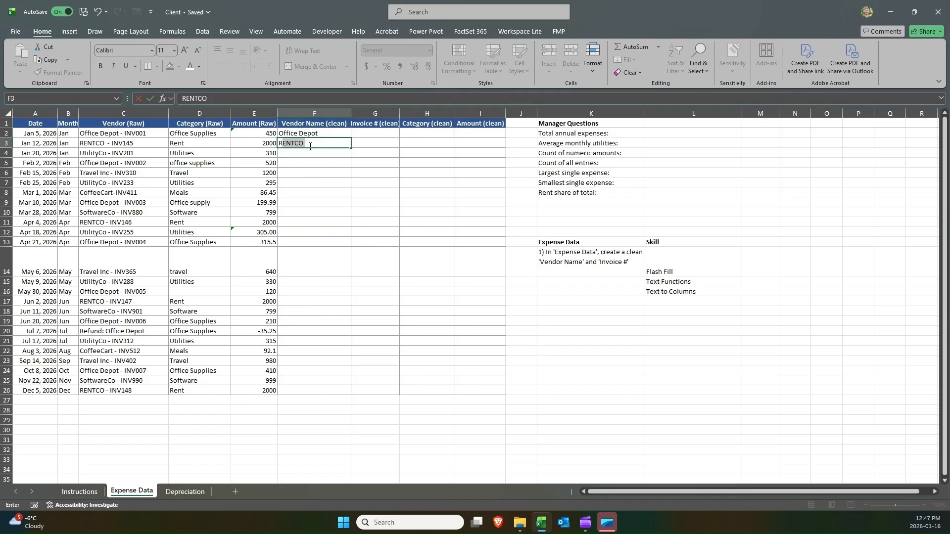
pyautogui.press('Return')
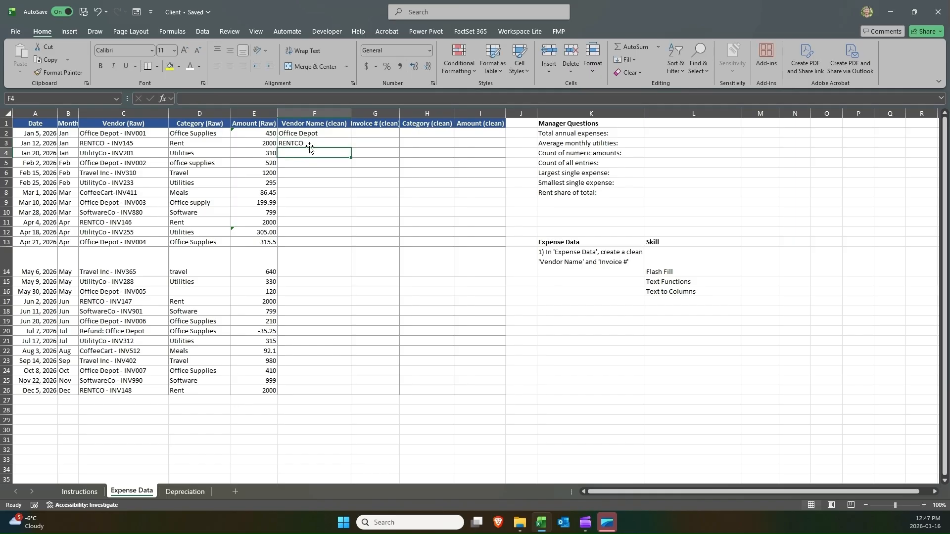
# Flash Fill the Vendor Name (clean) column for rows 2 to 26.
pyautogui.moveTo(315, 133); pyautogui.dragTo(327, 391)
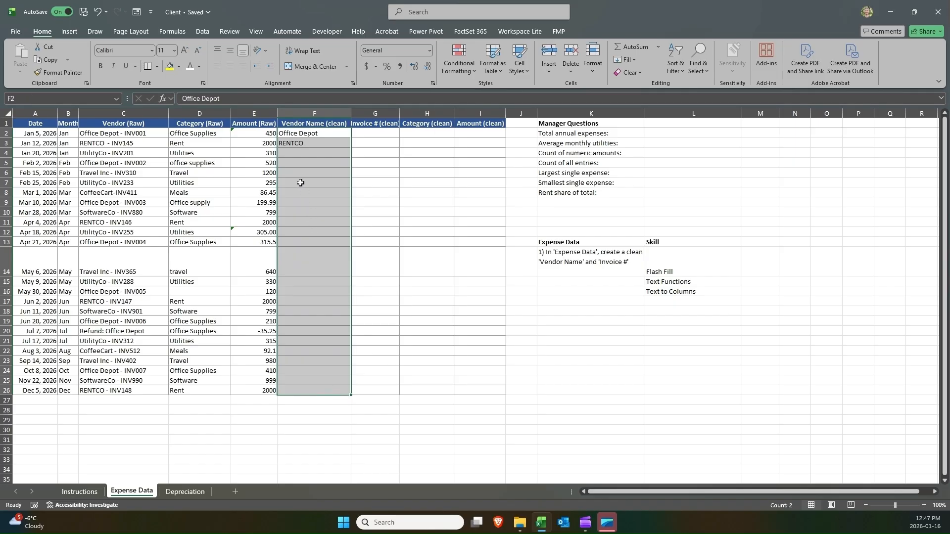
pyautogui.moveTo(304, 134); pyautogui.dragTo(284, 388)
pyautogui.click(209, 37)
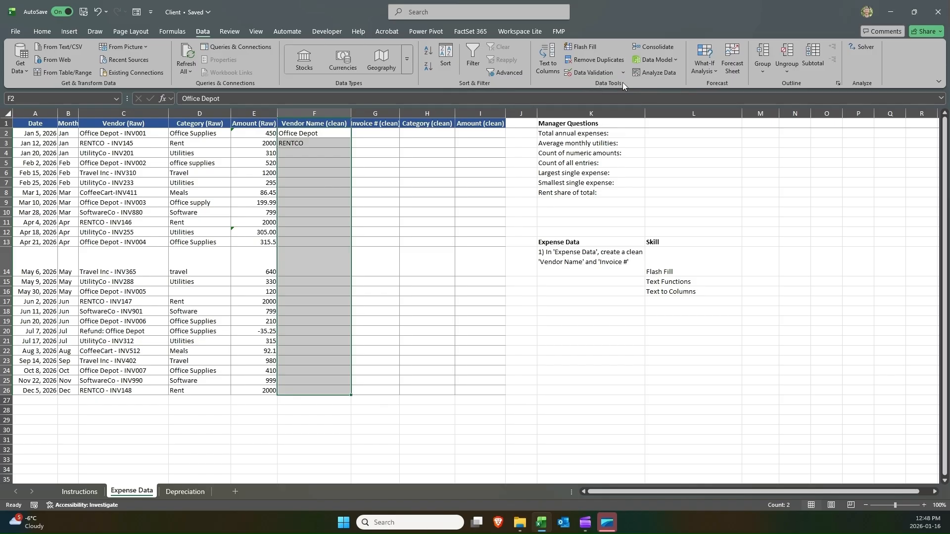
pyautogui.click(587, 49)
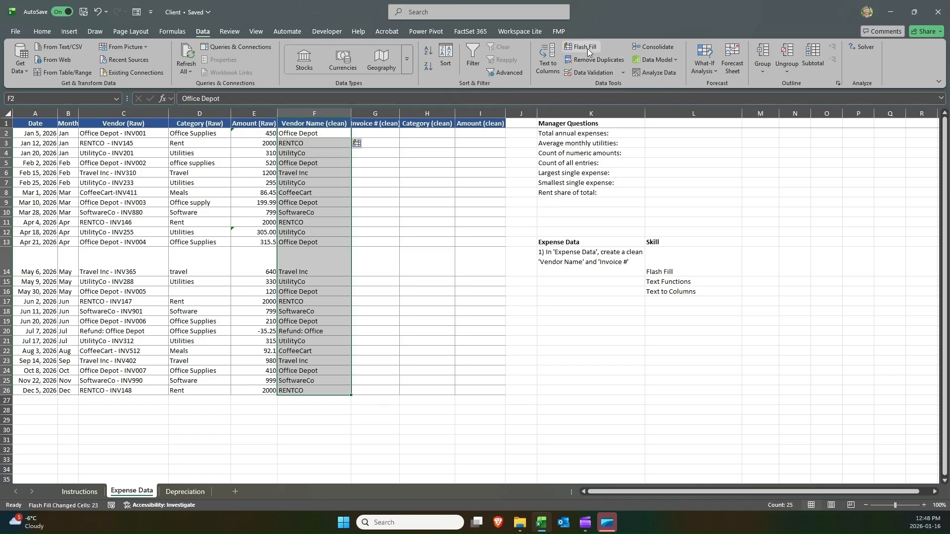
# Enter INV001 as the first clean invoice number in the Invoice # (clean) column.
pyautogui.click(390, 131)
pyautogui.write('IN')
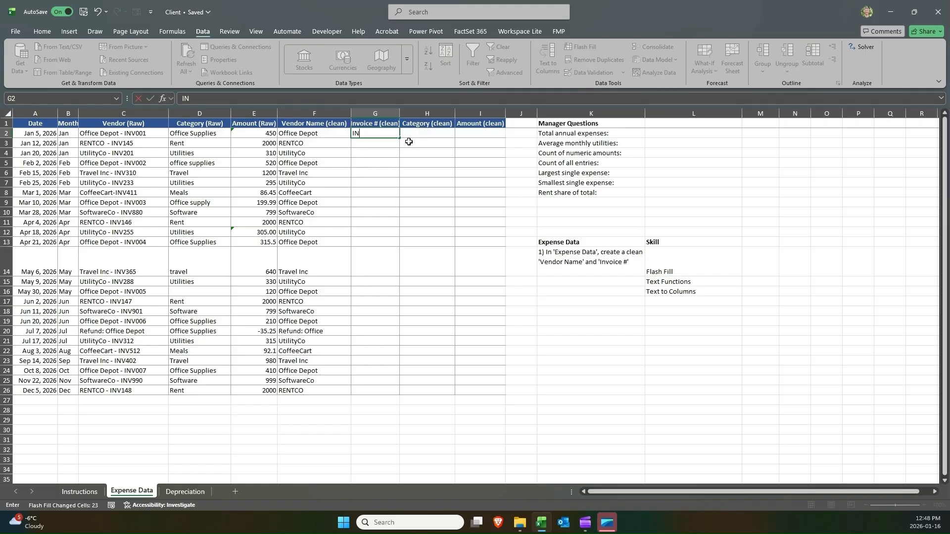
pyautogui.write('V001')
pyautogui.press('Return')
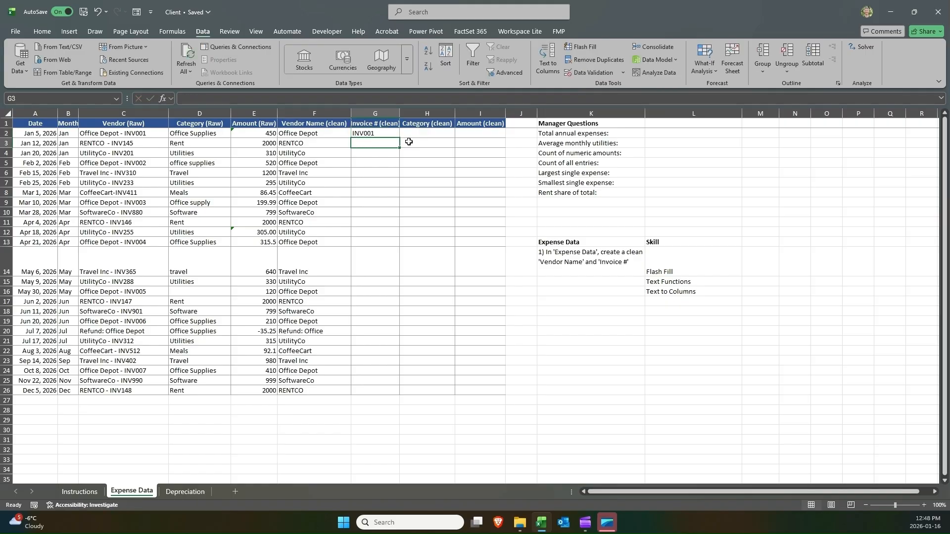
# Flash Fill the Invoice # (clean) column for rows 2 to 26.
pyautogui.click(384, 134)
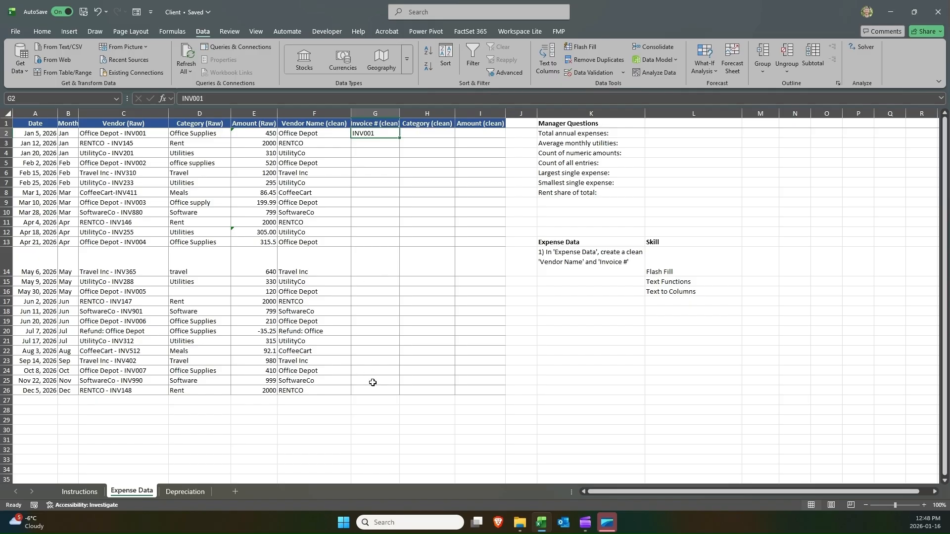
pyautogui.moveTo(375, 388); pyautogui.dragTo(381, 391)
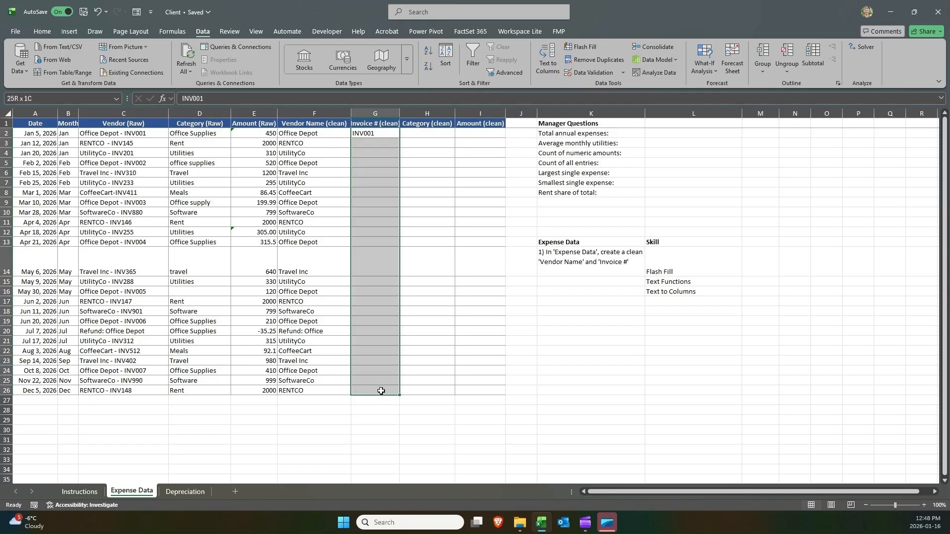
pyautogui.click(377, 135)
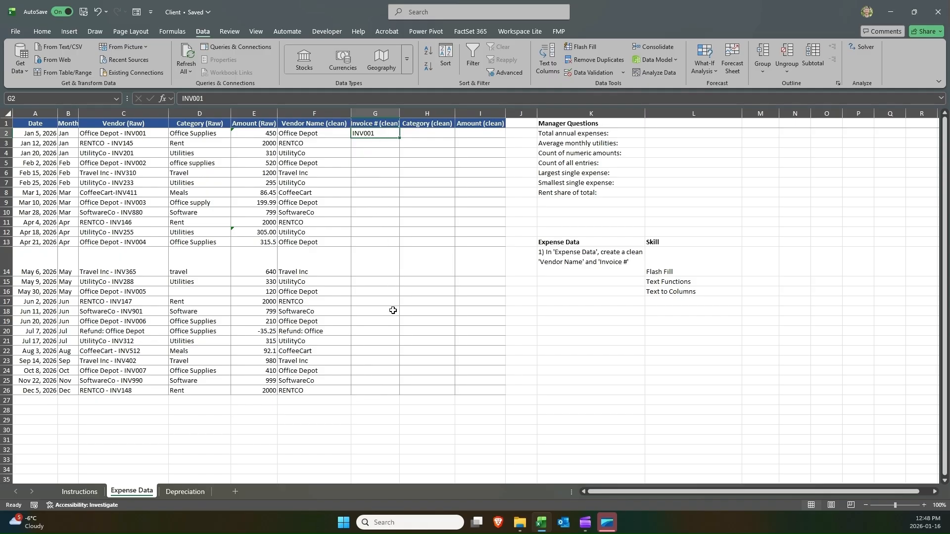
pyautogui.keyDown('shift'); pyautogui.click(383, 390); pyautogui.keyUp('shift')
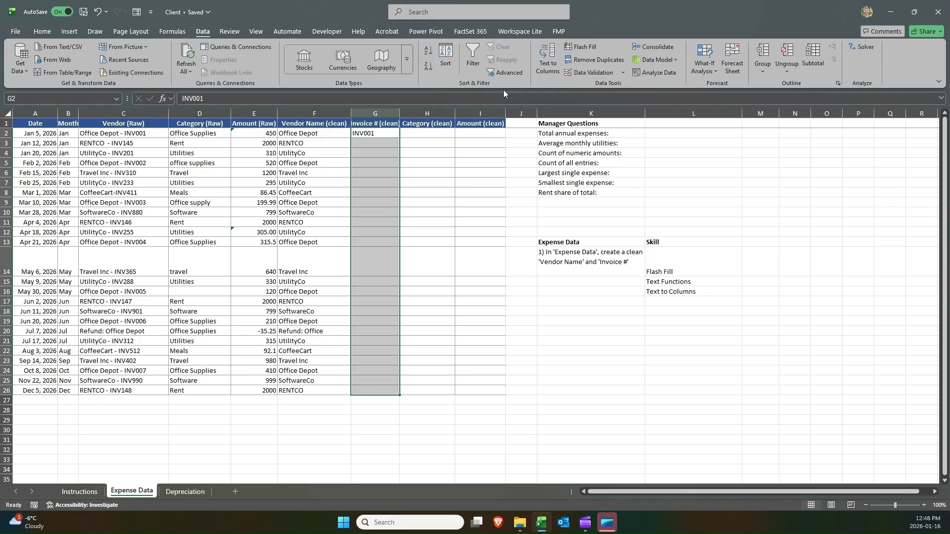
pyautogui.click(572, 53)
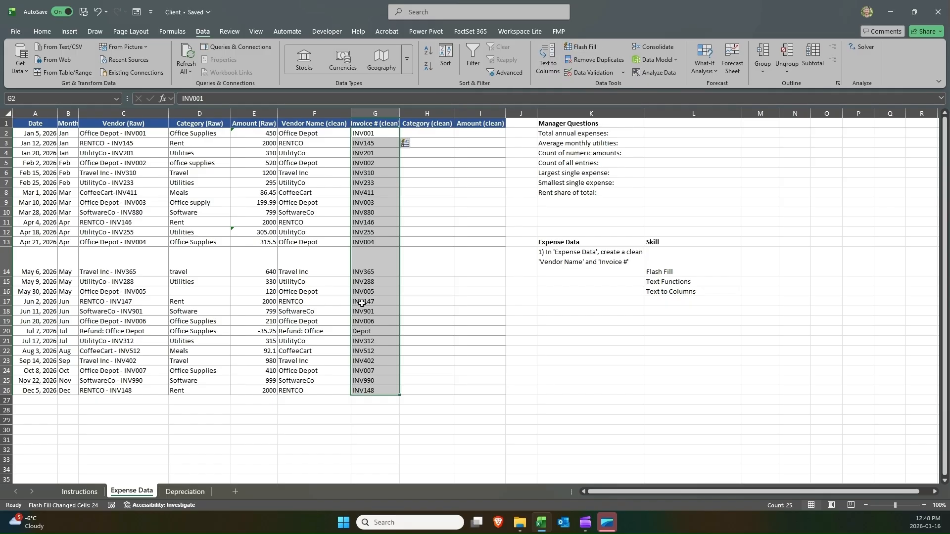
pyautogui.moveTo(371, 328); pyautogui.dragTo(317, 330)
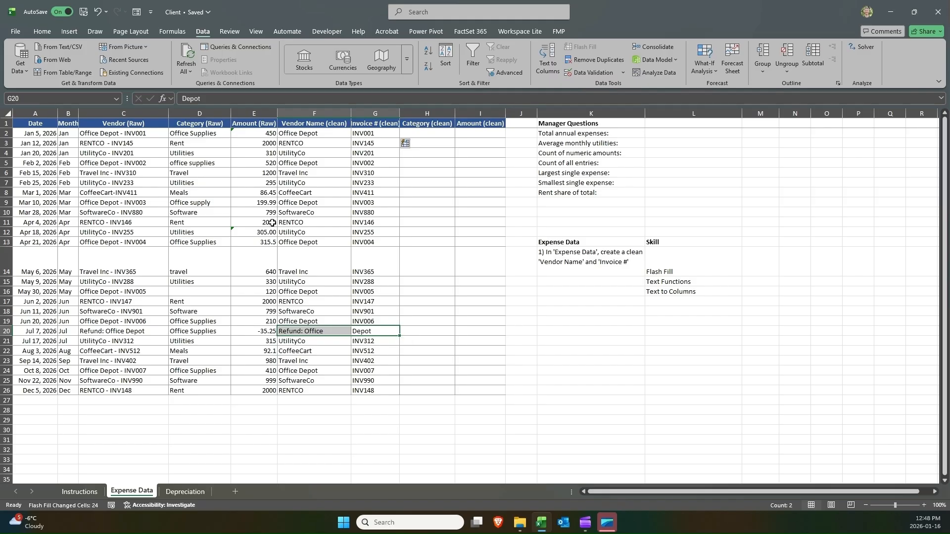
# Highlight the Refund row's clean vendor and invoice cells F20:G20 in yellow.
pyautogui.click(315, 136)
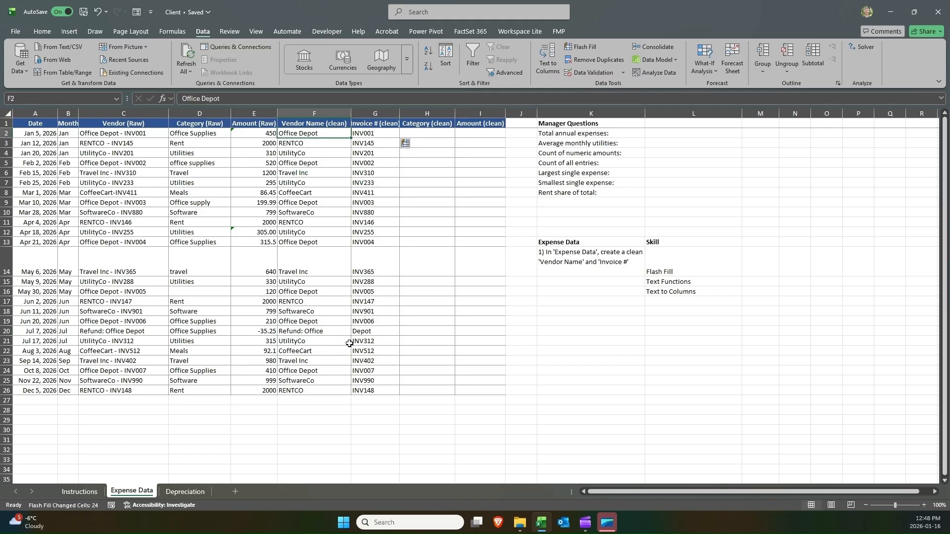
pyautogui.moveTo(360, 332); pyautogui.dragTo(321, 331)
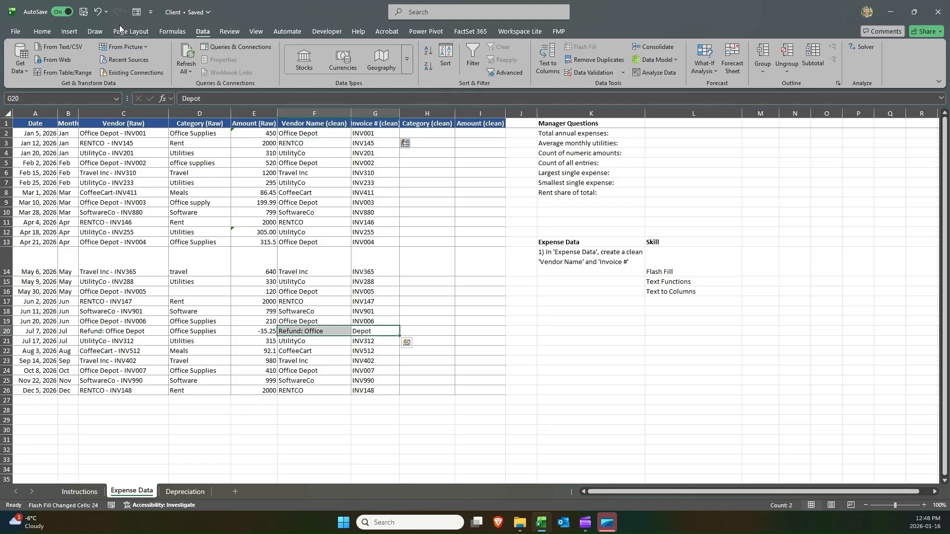
pyautogui.click(45, 32)
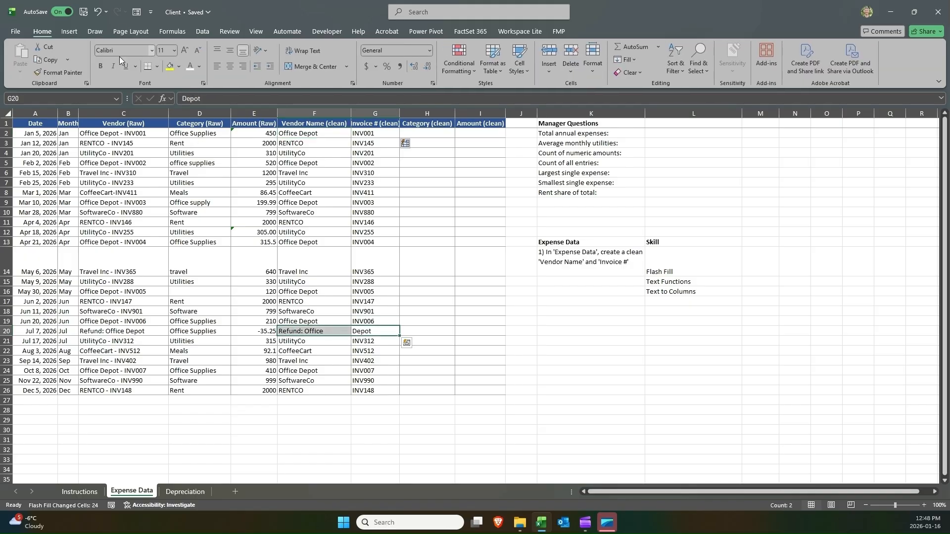
pyautogui.click(170, 65)
pyautogui.click(199, 229)
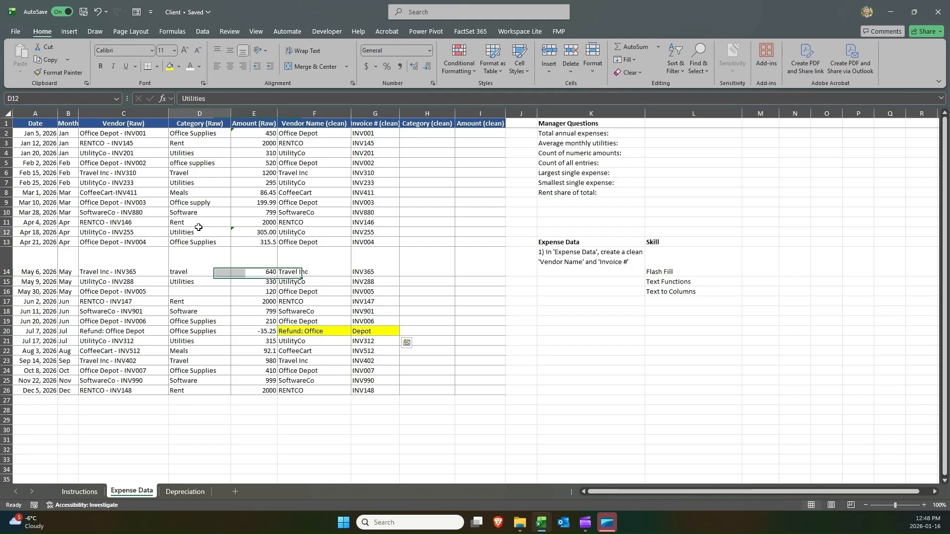
# Copy the Vendor (Raw) column C1:C26 into column N and autofit its width.
pyautogui.click(119, 121)
pyautogui.moveTo(118, 121); pyautogui.dragTo(101, 394)
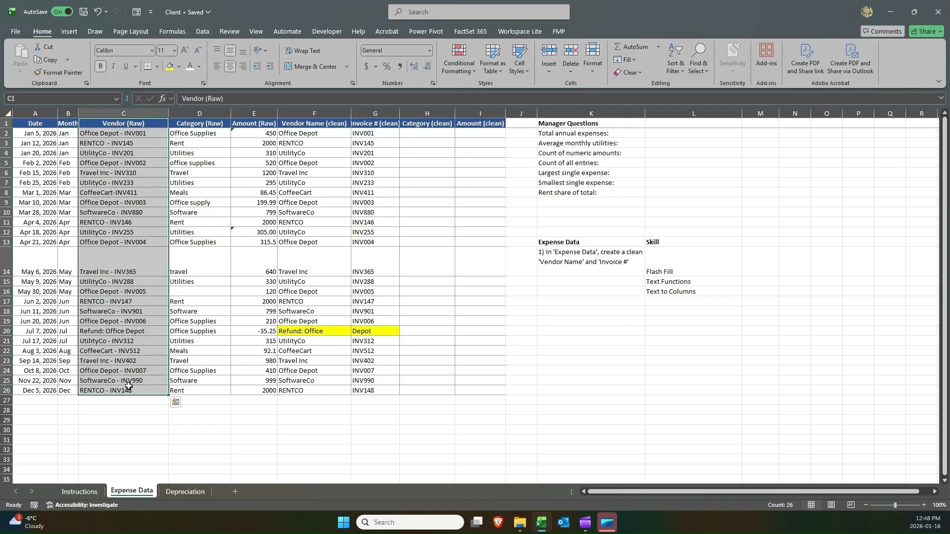
pyautogui.hotkey('ctrl', 'c')
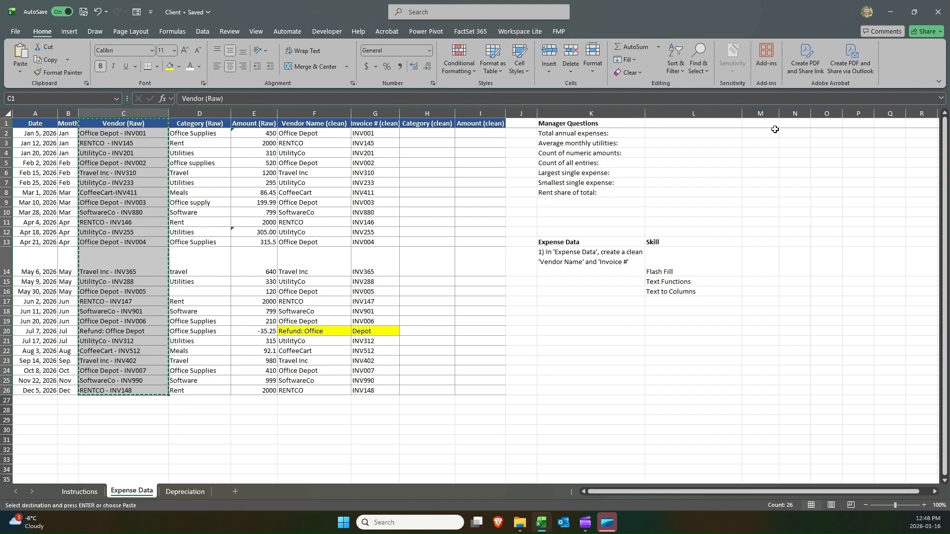
pyautogui.click(765, 123)
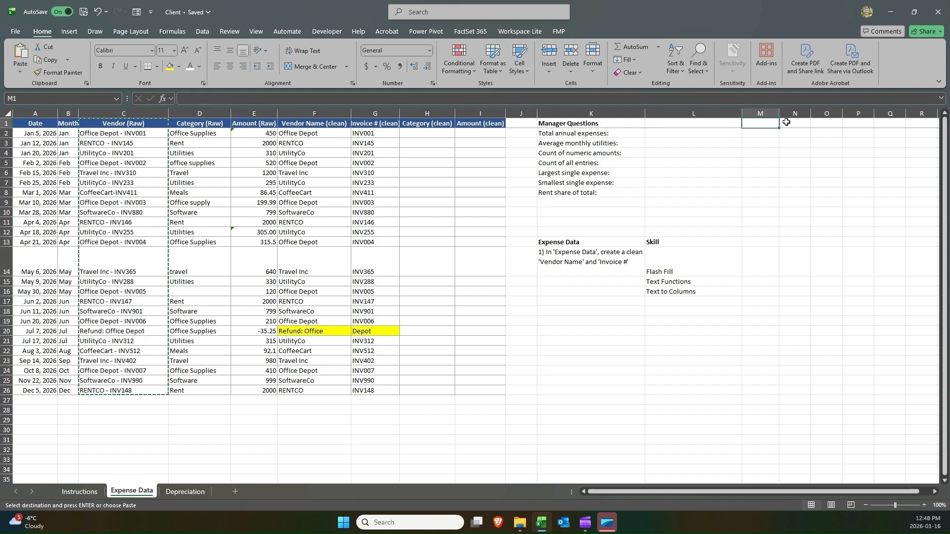
pyautogui.click(786, 122)
pyautogui.hotkey('ctrl', 'v')
pyautogui.doubleClick(811, 110)
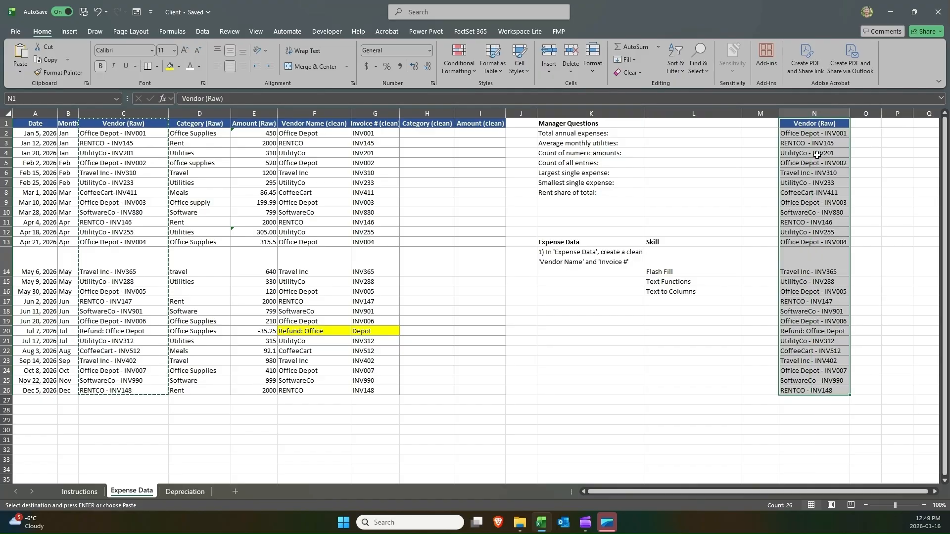
# Try to split the copied vendor entries N2:N26 with Text to Columns at a fixed-width break, then undo it.
pyautogui.click(673, 293)
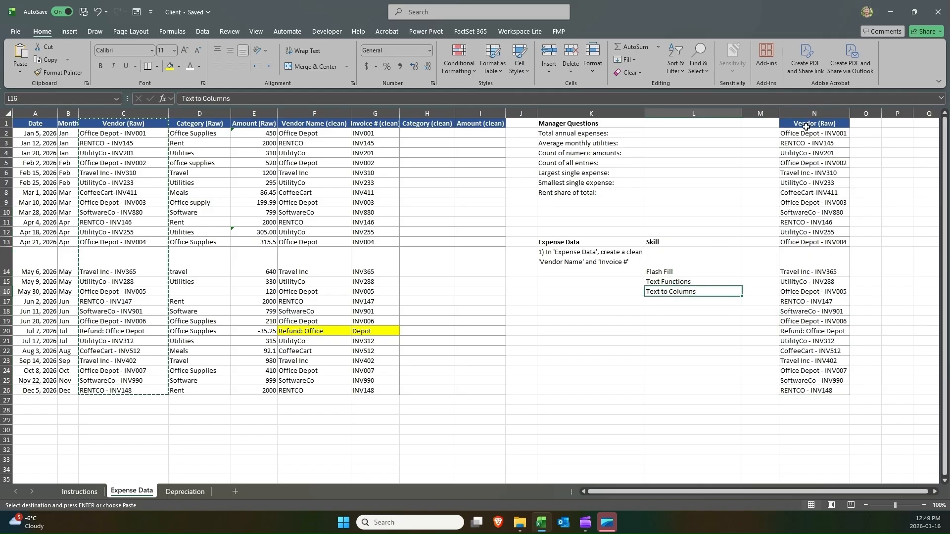
pyautogui.moveTo(799, 134); pyautogui.dragTo(797, 385)
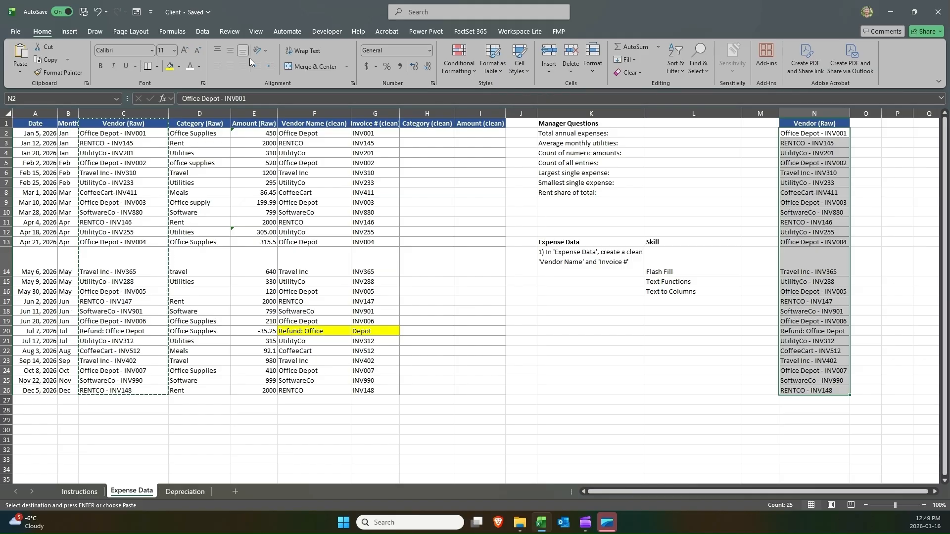
pyautogui.click(205, 36)
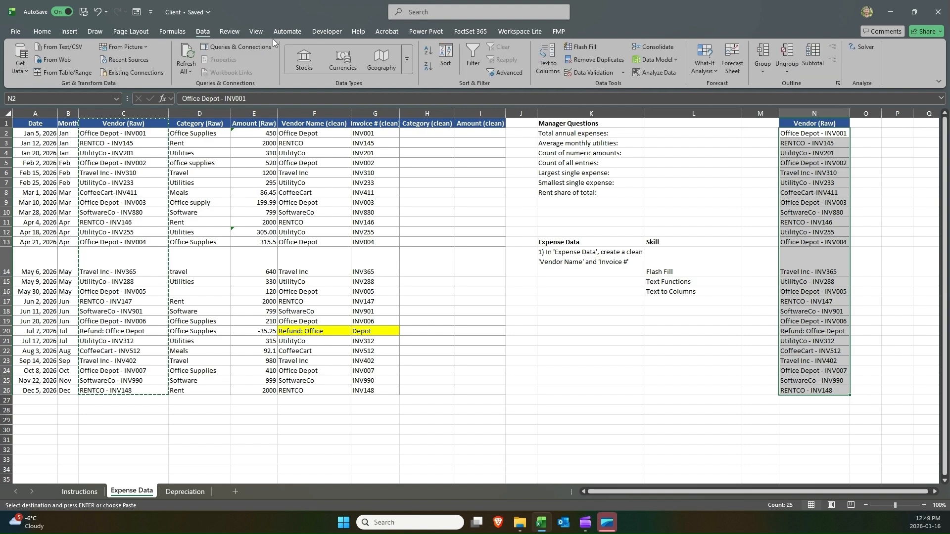
pyautogui.click(547, 62)
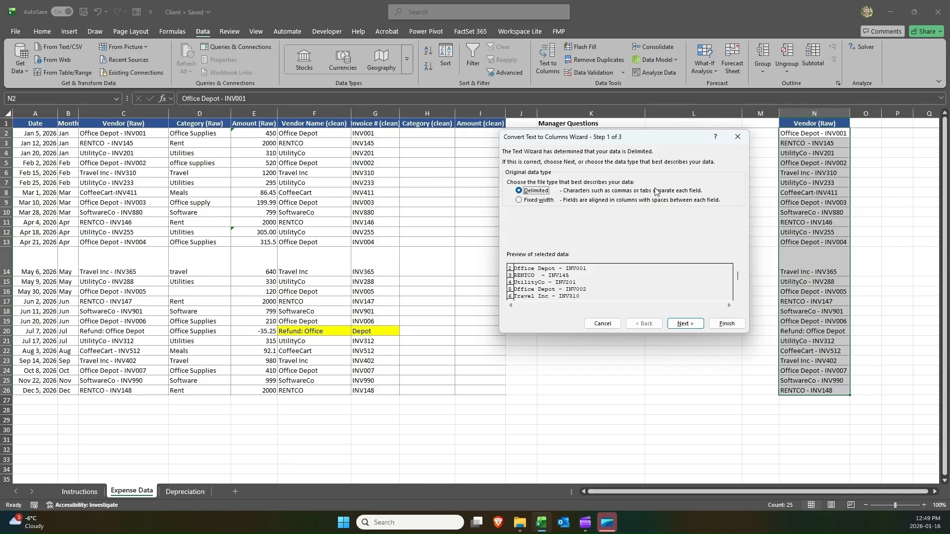
pyautogui.click(547, 205)
pyautogui.click(681, 324)
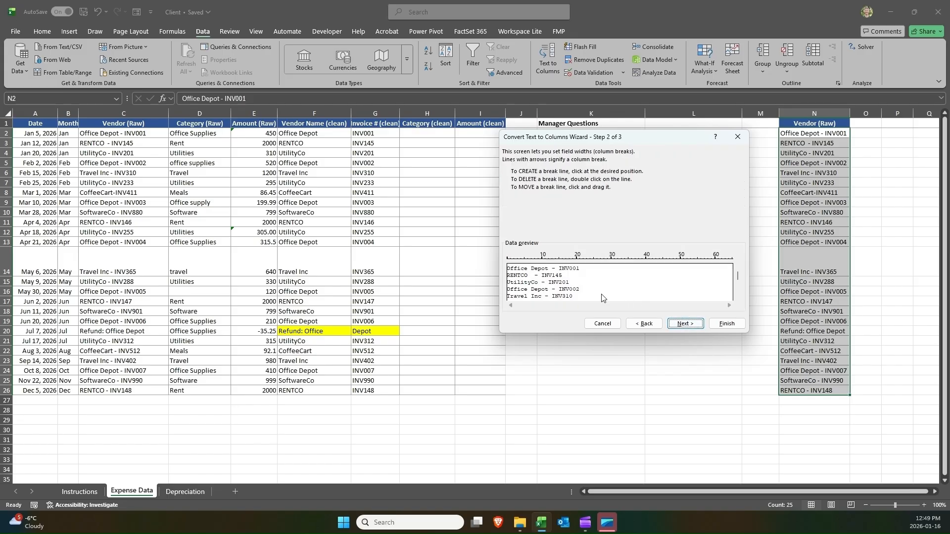
pyautogui.click(542, 269)
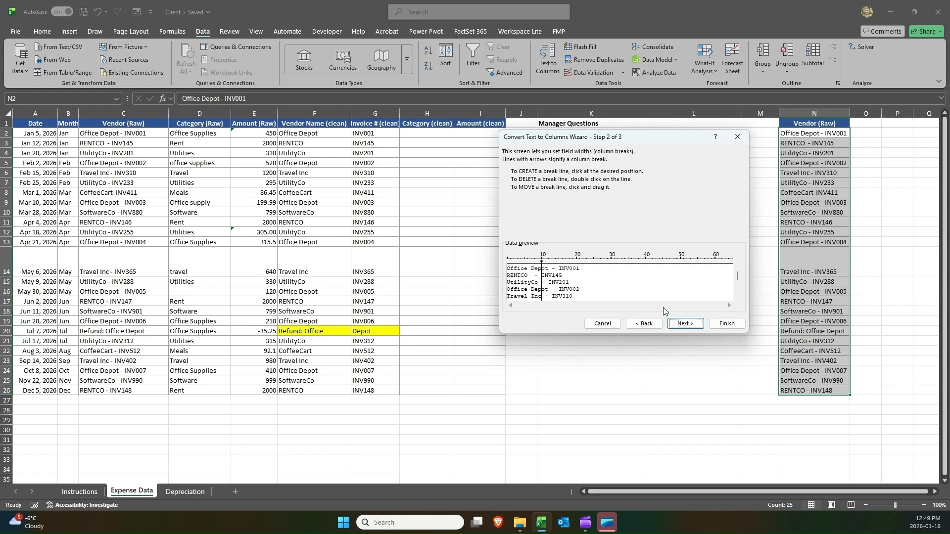
pyautogui.click(726, 324)
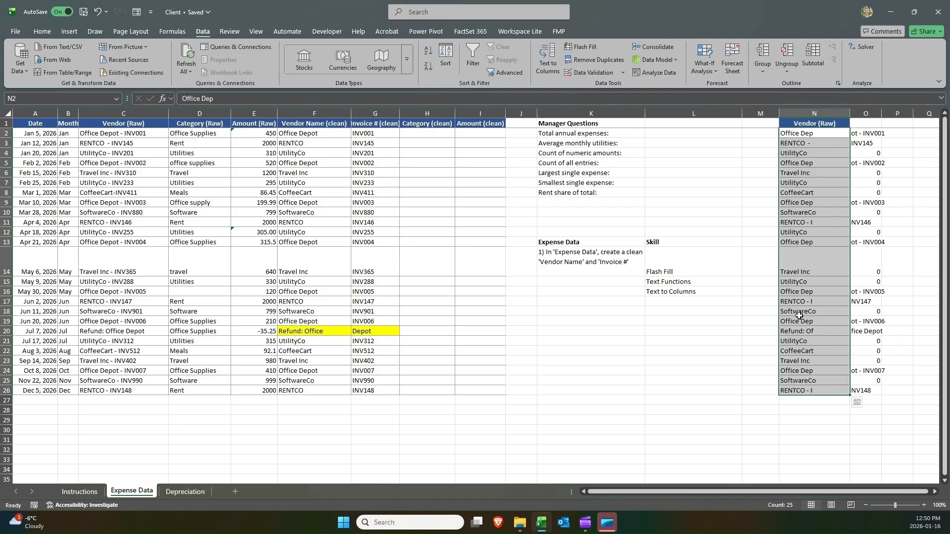
pyautogui.hotkey('ctrl', 'z')
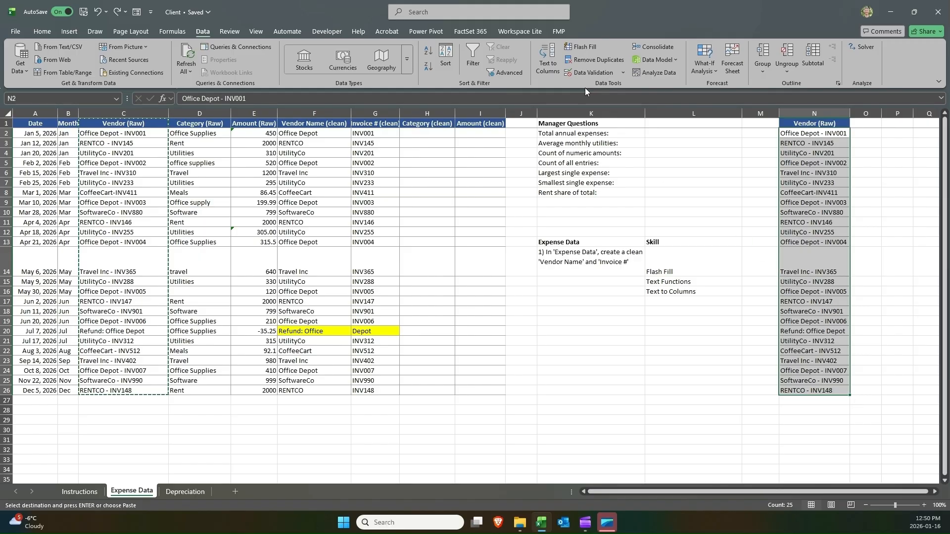
# Split N2:N26 with Text to Columns, delimited by the - character instead of space.
pyautogui.click(549, 63)
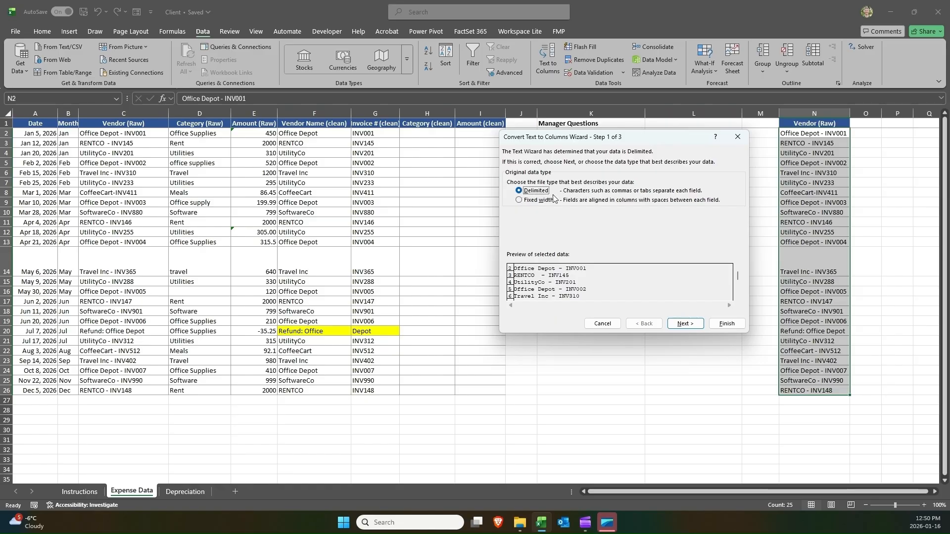
pyautogui.click(676, 322)
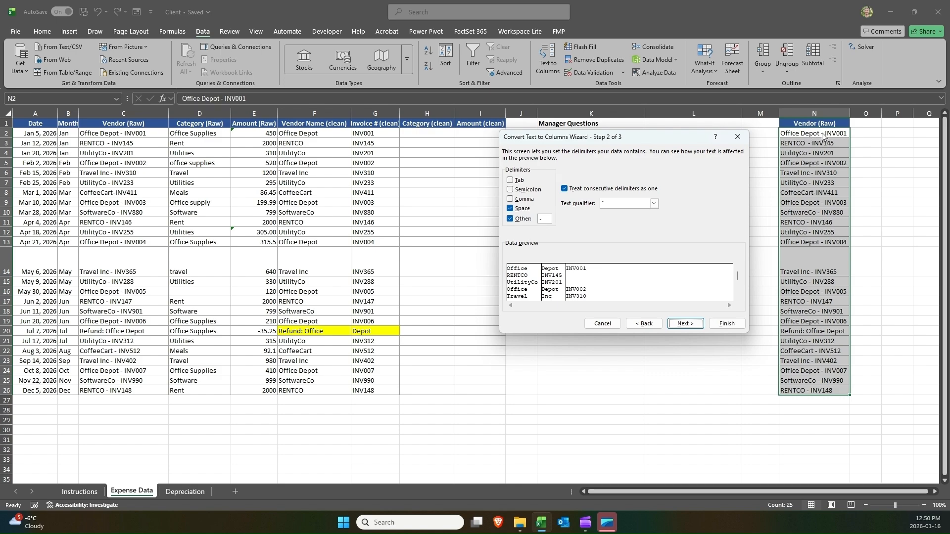
pyautogui.click(510, 208)
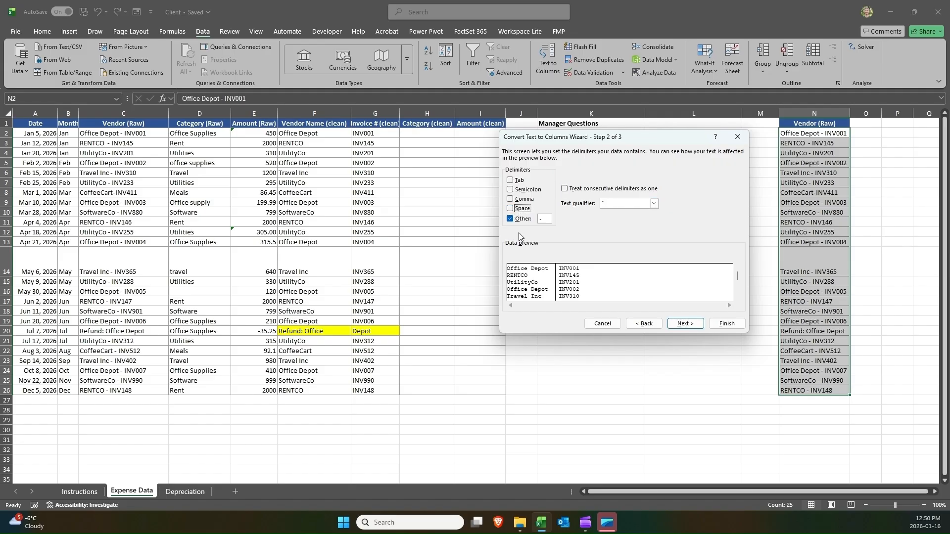
pyautogui.click(543, 218)
pyautogui.click(740, 327)
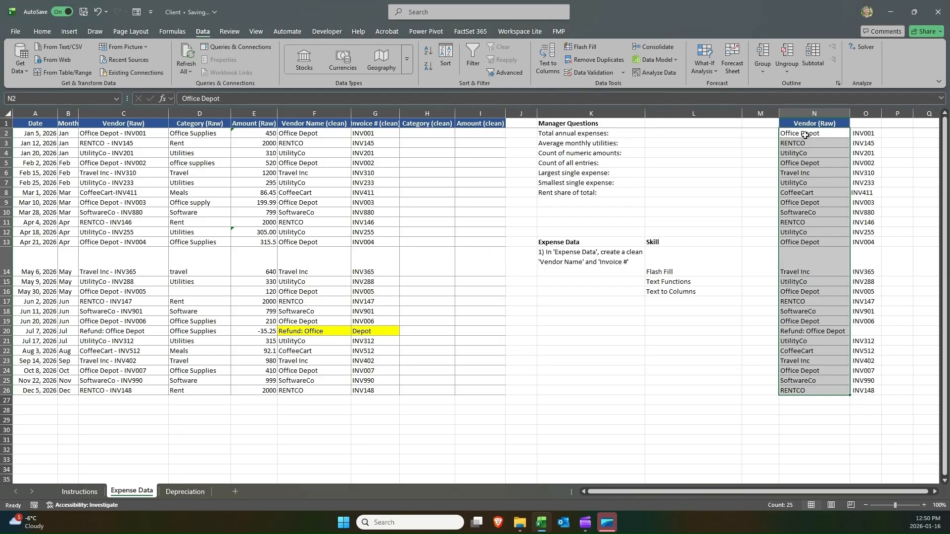
# Highlight the Refund: Office Depot row cells N20:O20 in yellow.
pyautogui.click(865, 114)
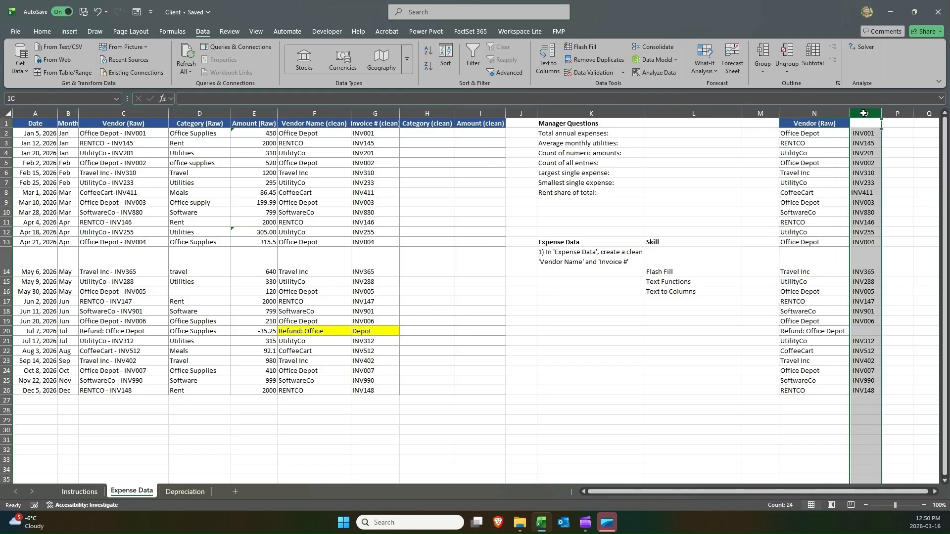
pyautogui.click(818, 113)
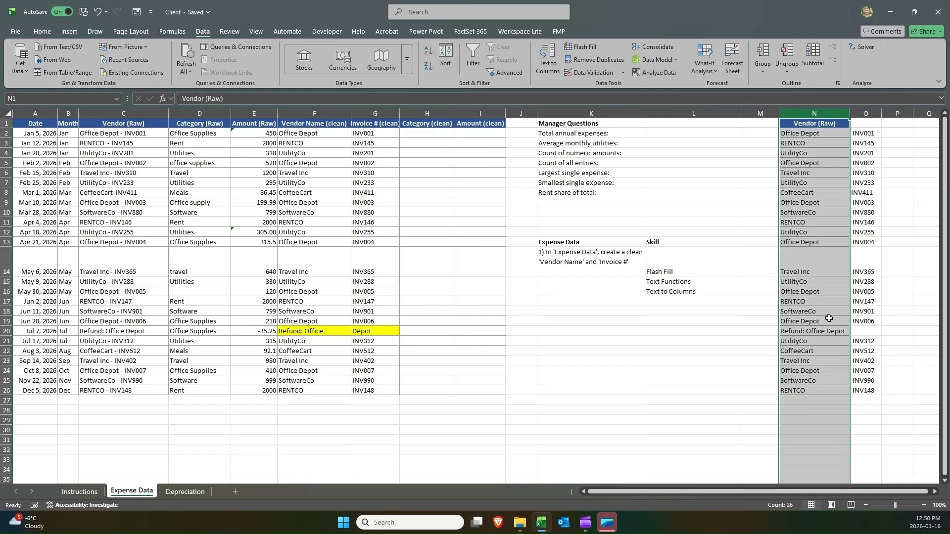
pyautogui.click(858, 330)
pyautogui.moveTo(858, 331); pyautogui.dragTo(834, 330)
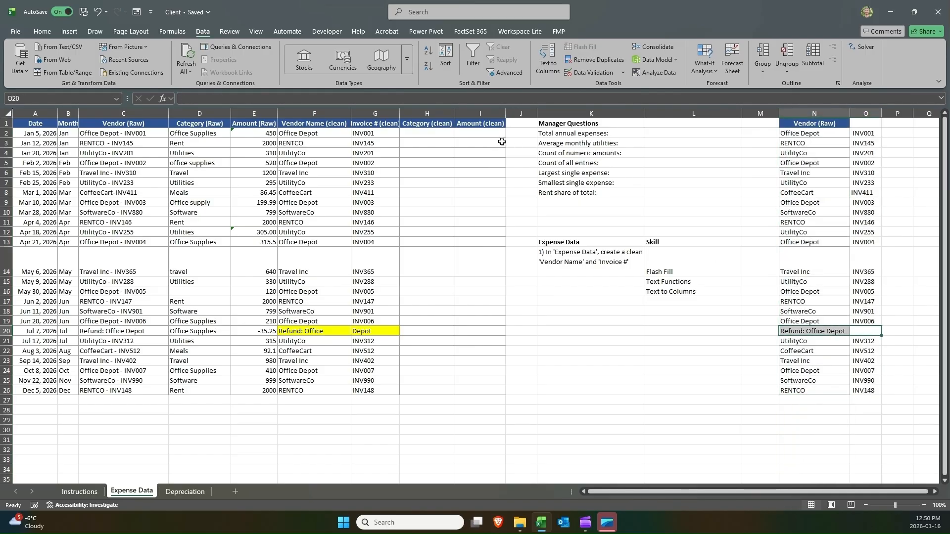
pyautogui.click(41, 30)
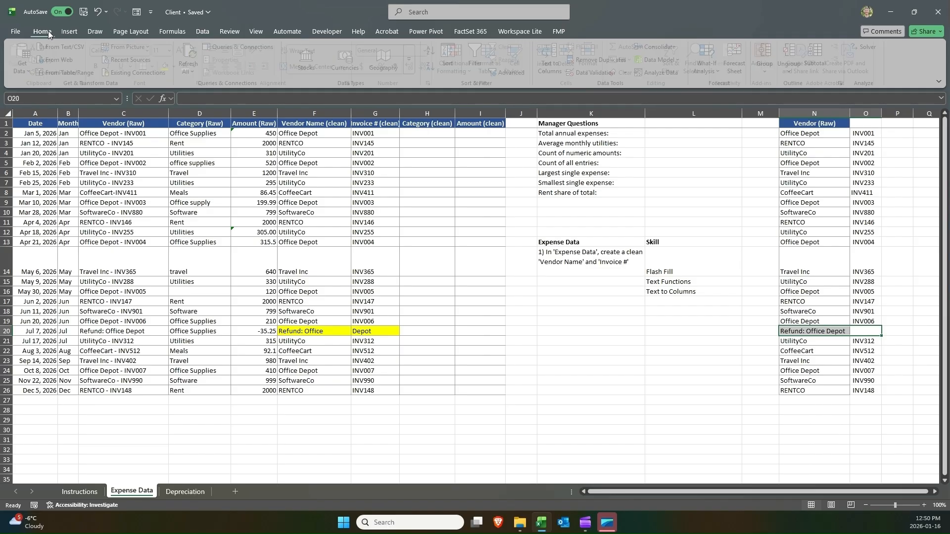
pyautogui.click(178, 66)
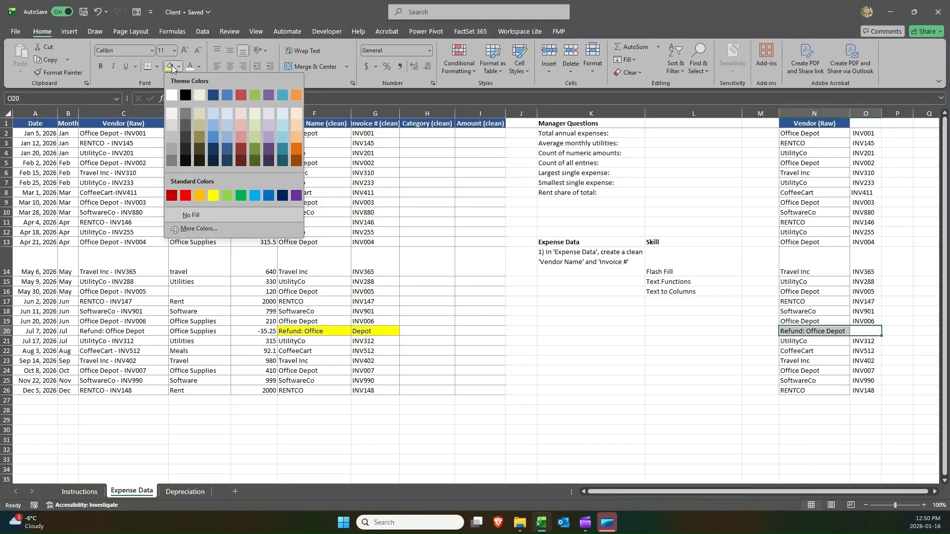
pyautogui.click(209, 193)
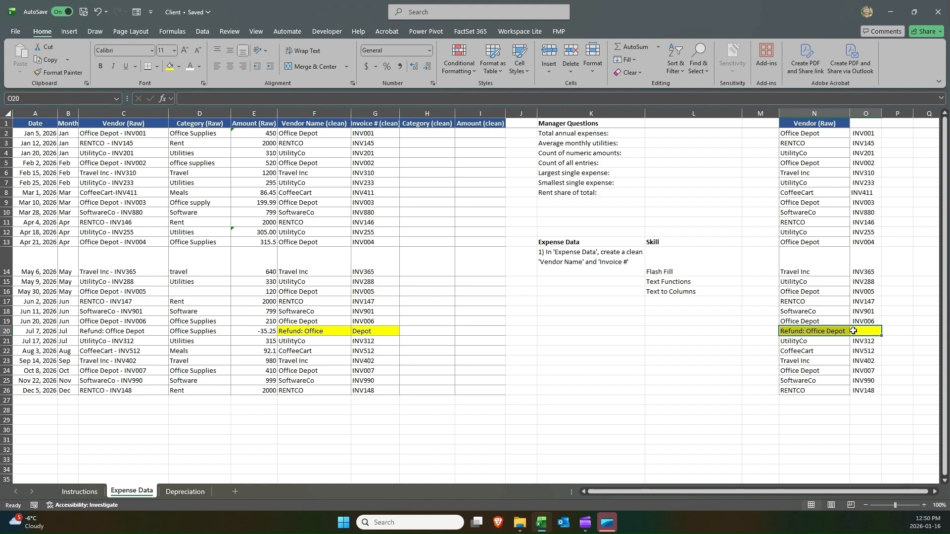
pyautogui.click(833, 330)
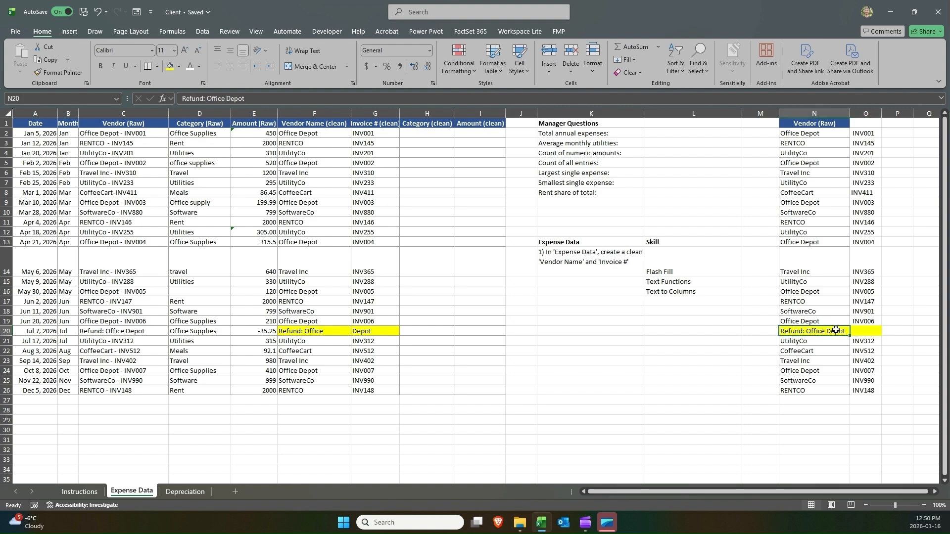
pyautogui.click(853, 331)
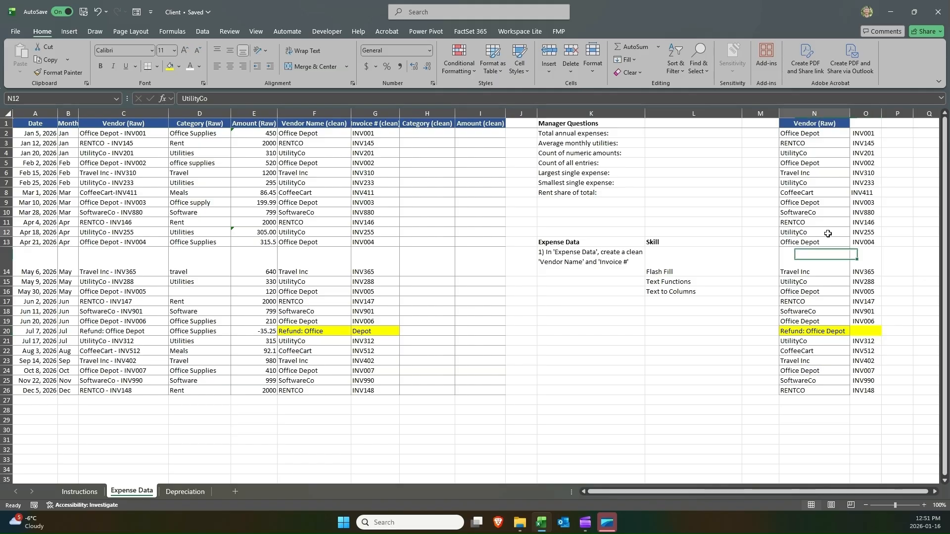
# Inspect the split UtilityCo and INV255 cells in row 12 for leftover spaces.
pyautogui.click(831, 233)
pyautogui.doubleClick(834, 233)
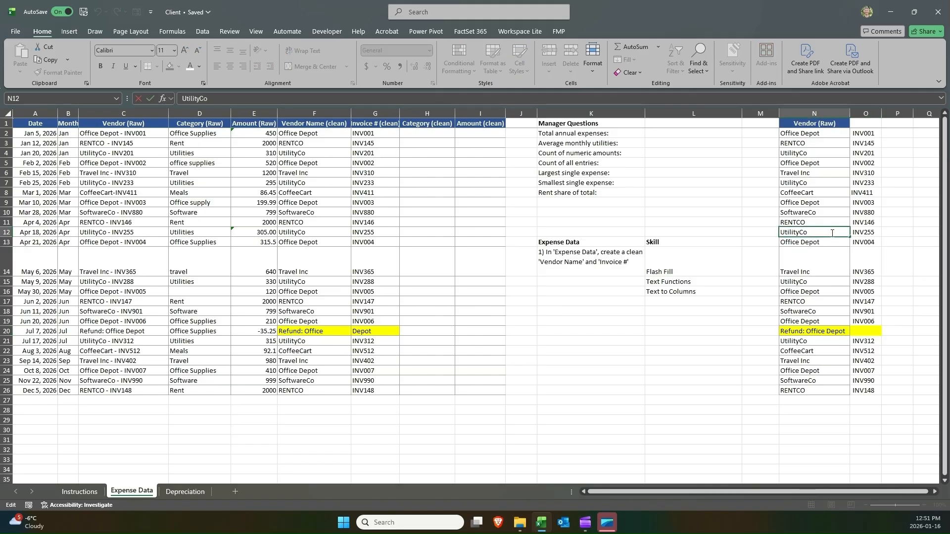
pyautogui.moveTo(809, 233); pyautogui.dragTo(806, 233)
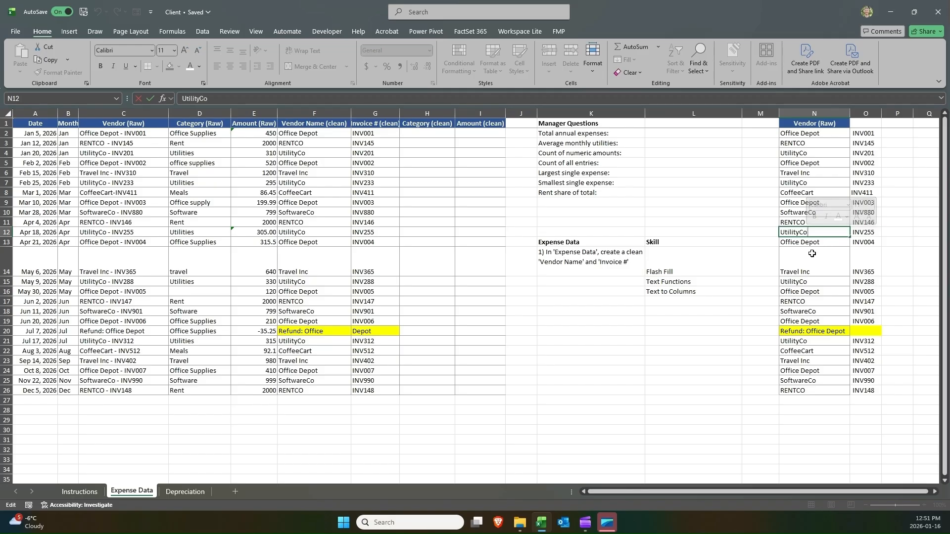
pyautogui.click(822, 242)
pyautogui.doubleClick(852, 232)
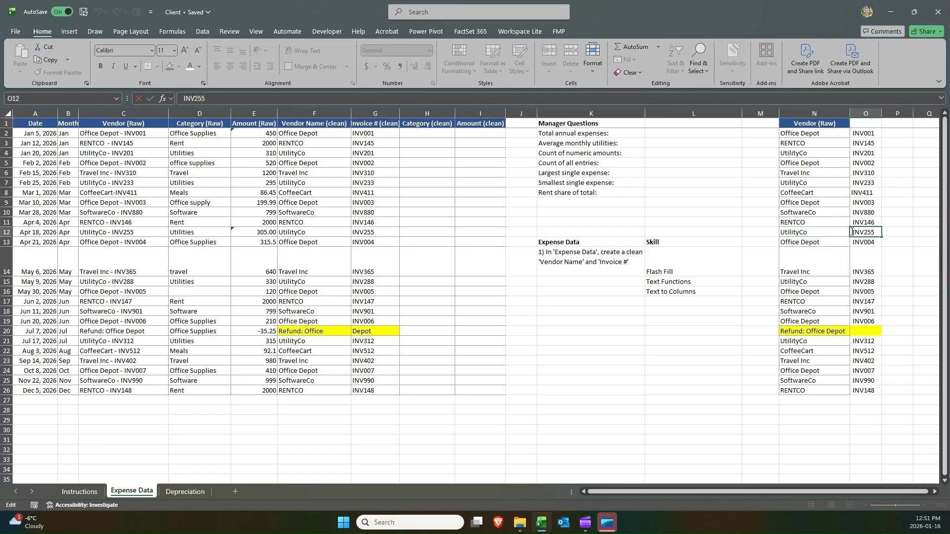
pyautogui.moveTo(857, 231); pyautogui.dragTo(853, 232)
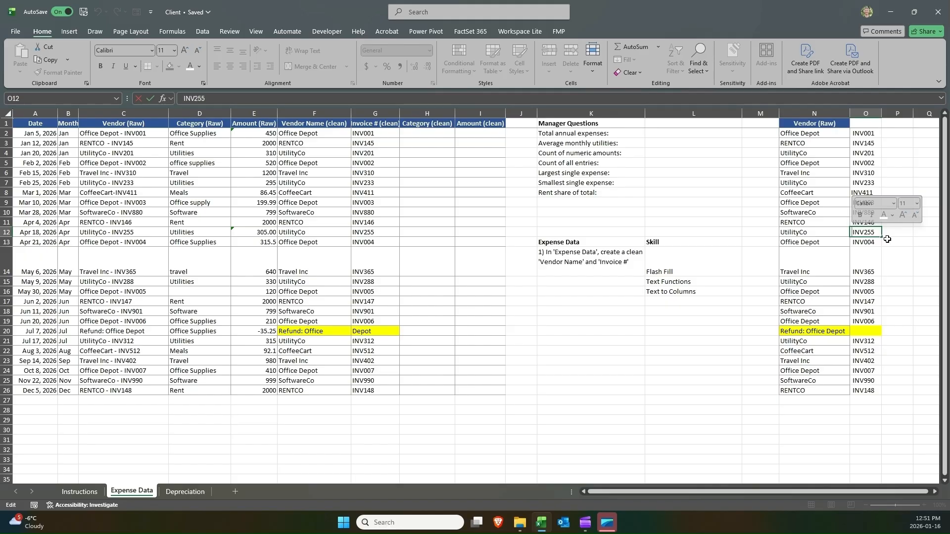
pyautogui.press('Return')
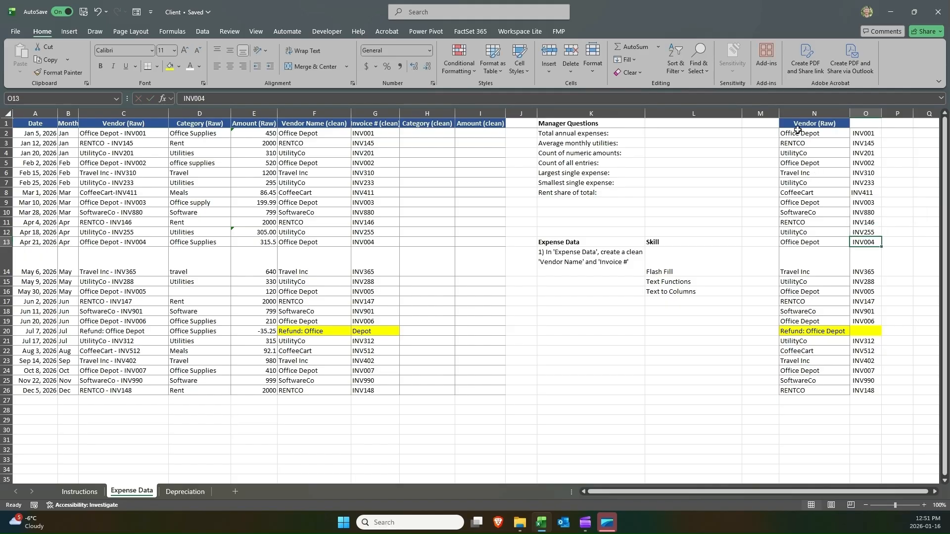
# Remove the leftover spaces from the invoice entries in column O with Find and Replace, replacing all.
pyautogui.moveTo(805, 129); pyautogui.dragTo(863, 107)
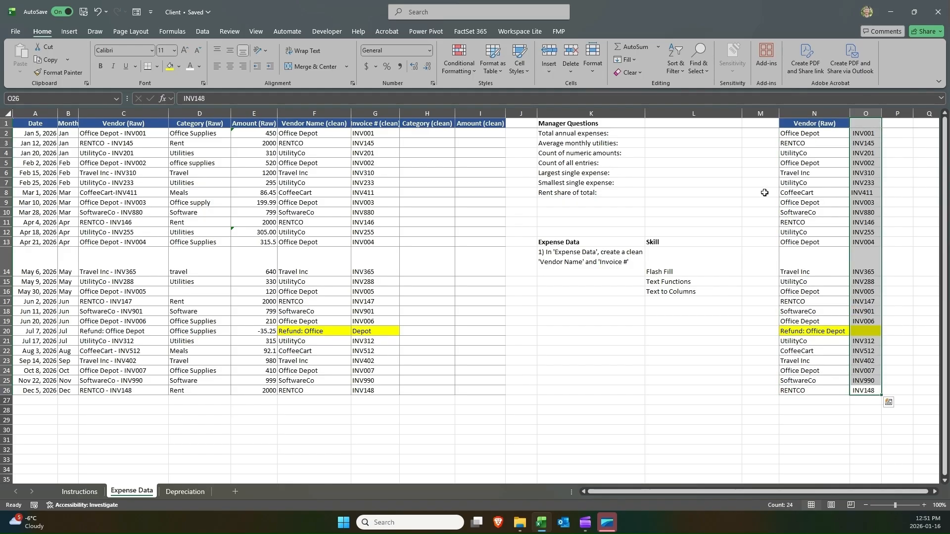
pyautogui.hotkey('ctrl', 'h')
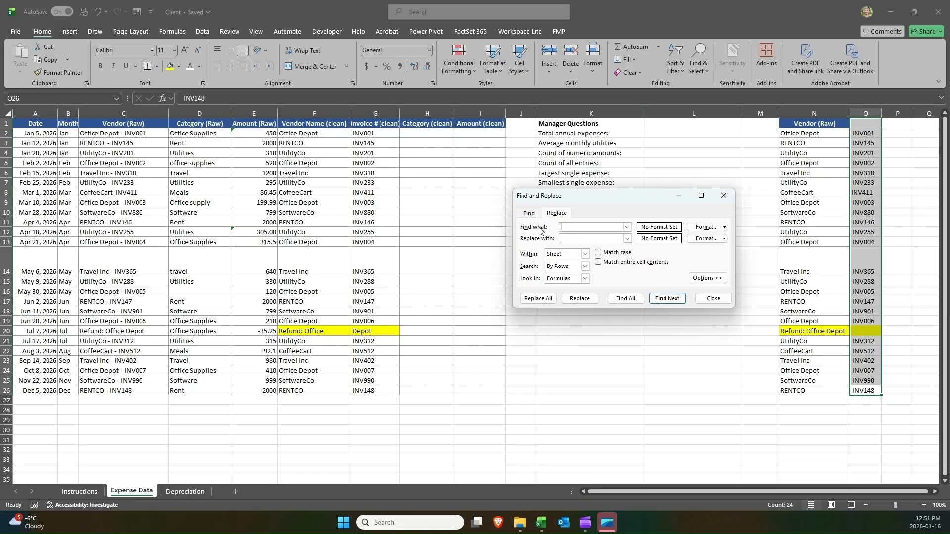
pyautogui.click(537, 298)
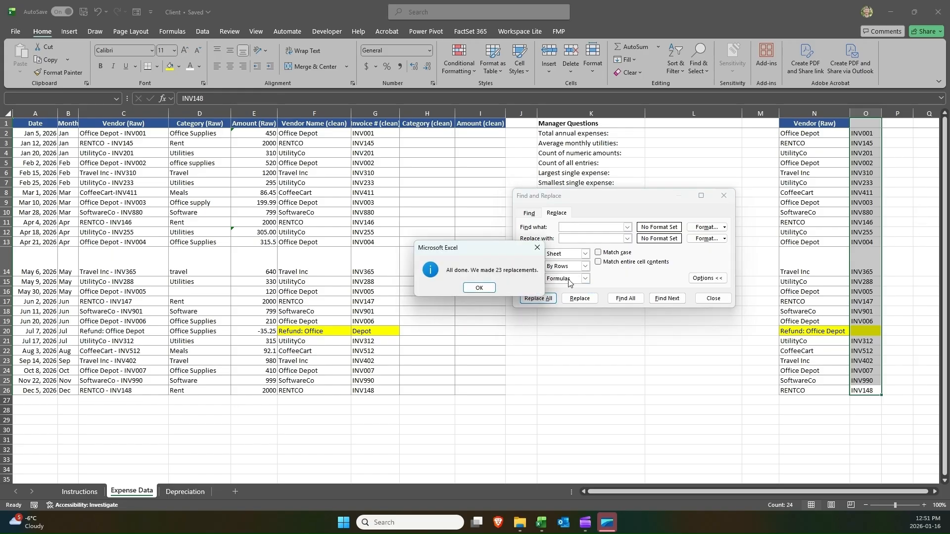
pyautogui.click(481, 290)
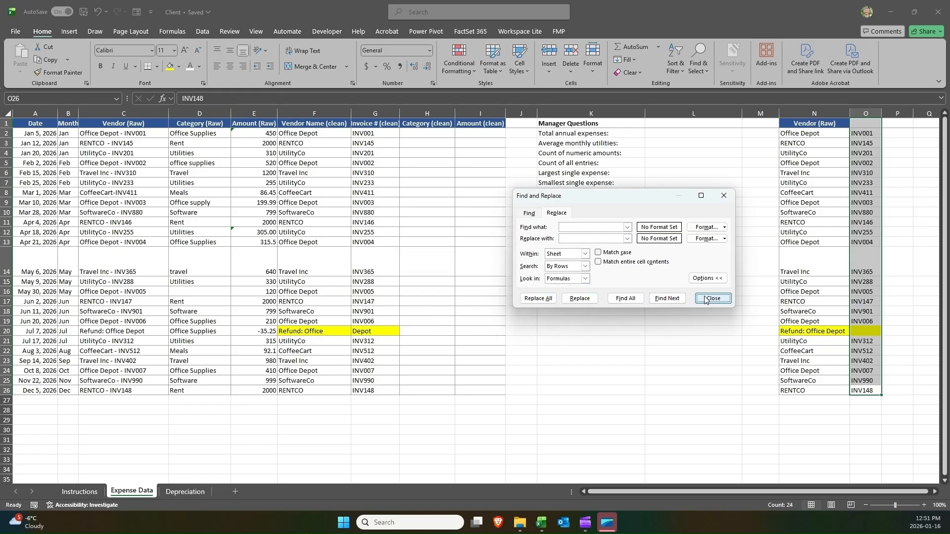
pyautogui.click(695, 298)
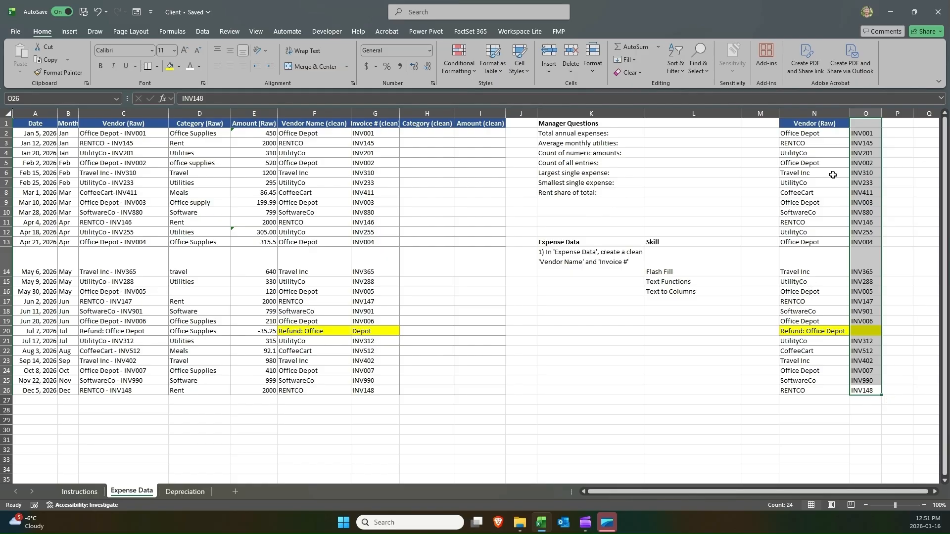
# Delete the helper columns N and O holding the split vendor and invoice values.
pyautogui.click(794, 112)
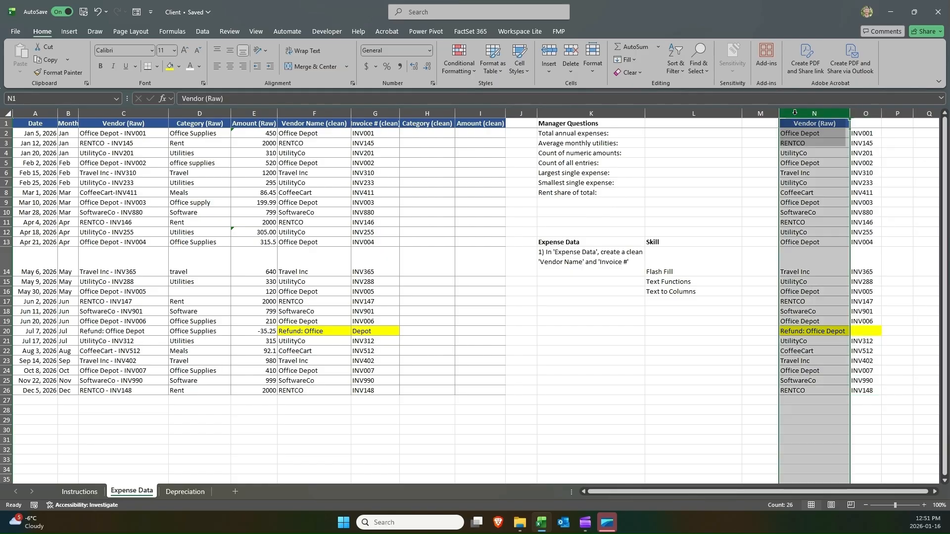
pyautogui.doubleClick(800, 321)
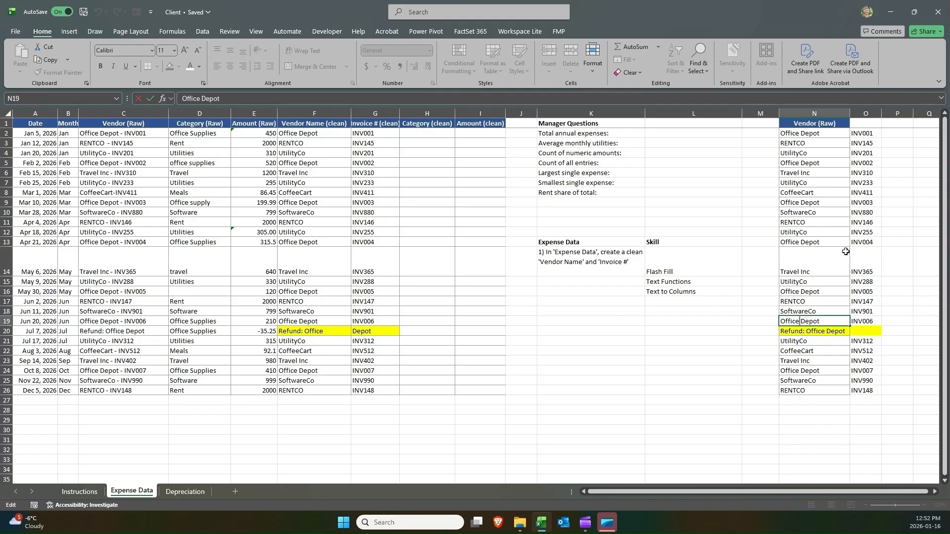
pyautogui.click(822, 143)
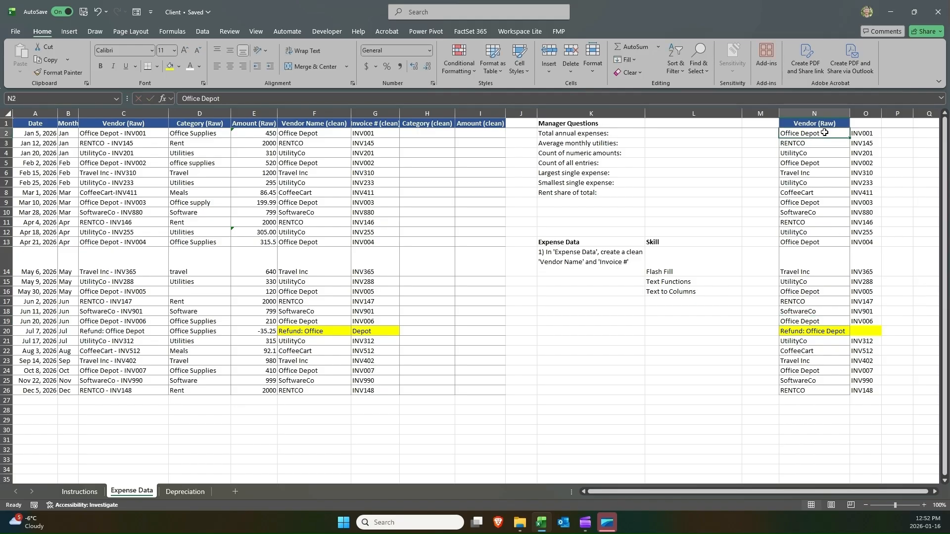
pyautogui.moveTo(823, 113); pyautogui.dragTo(866, 114)
pyautogui.rightClick(867, 114)
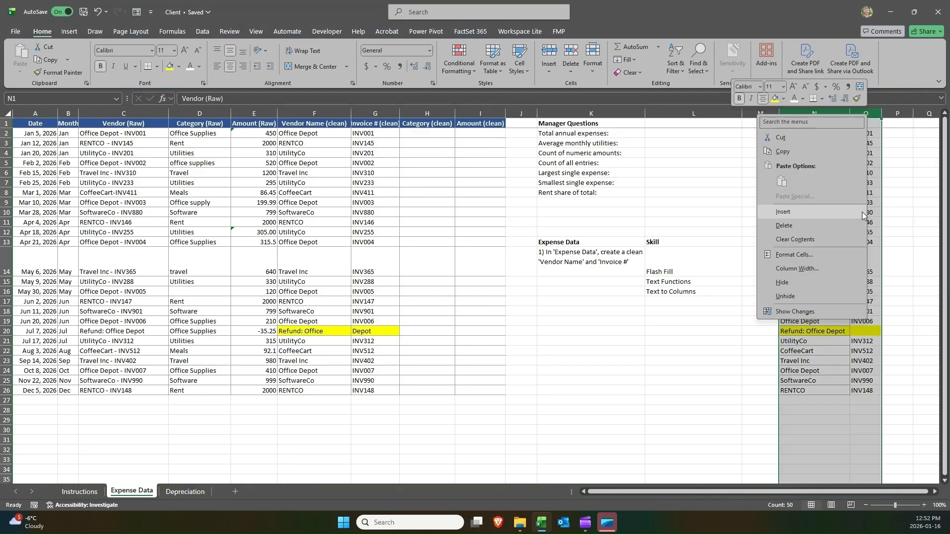
pyautogui.click(843, 225)
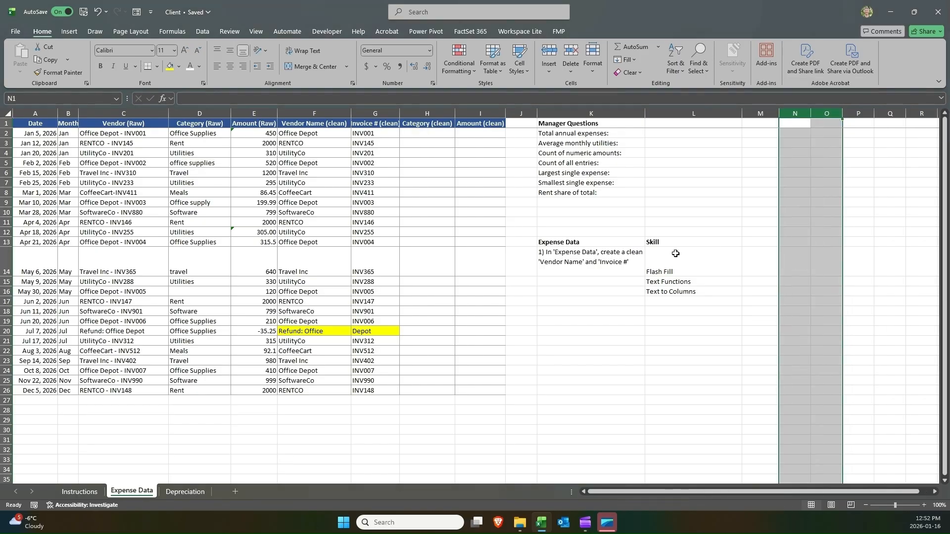
# Insert two blank columns before the Manager Questions column.
pyautogui.click(663, 284)
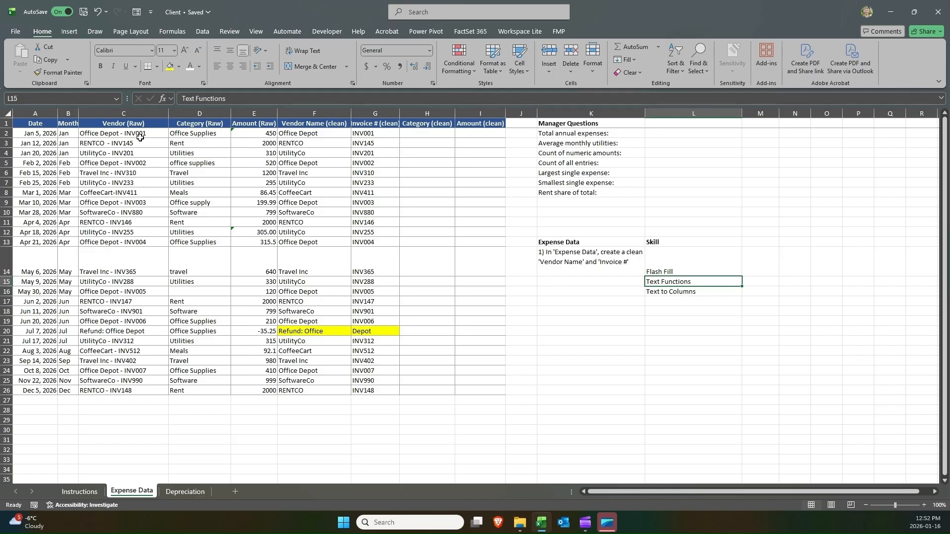
pyautogui.click(139, 136)
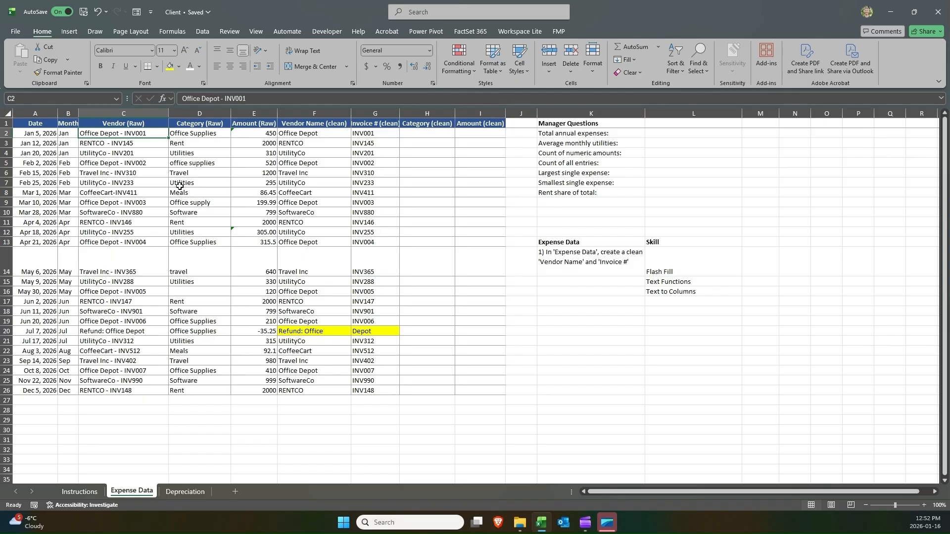
pyautogui.click(594, 109)
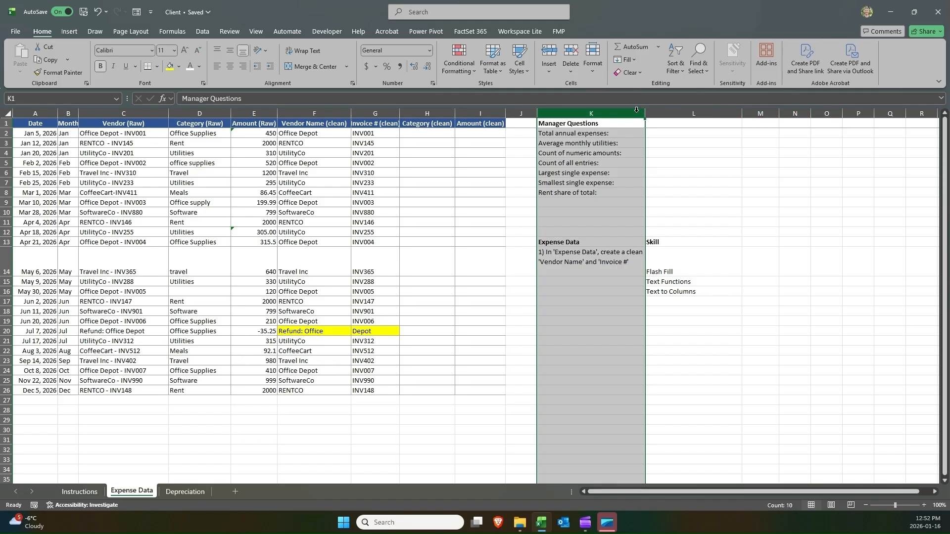
pyautogui.rightClick(592, 112)
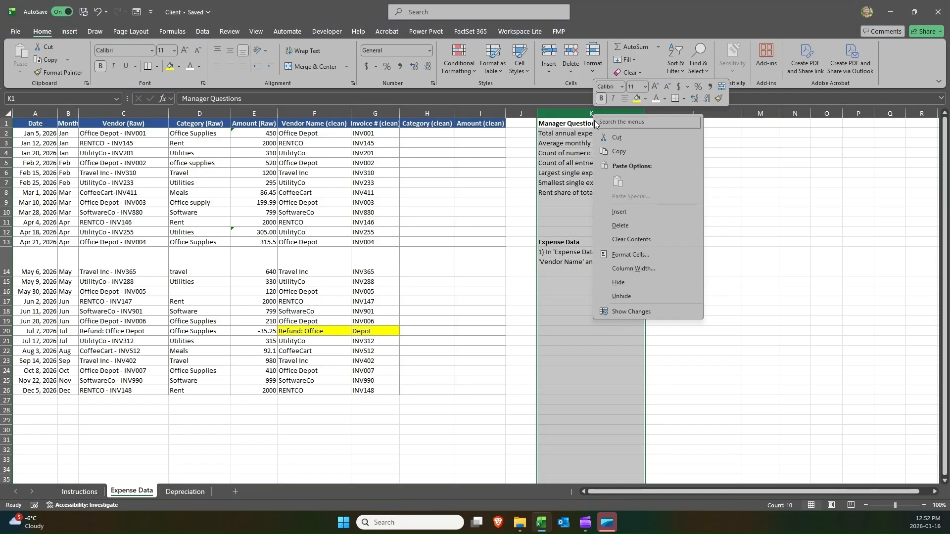
pyautogui.click(631, 211)
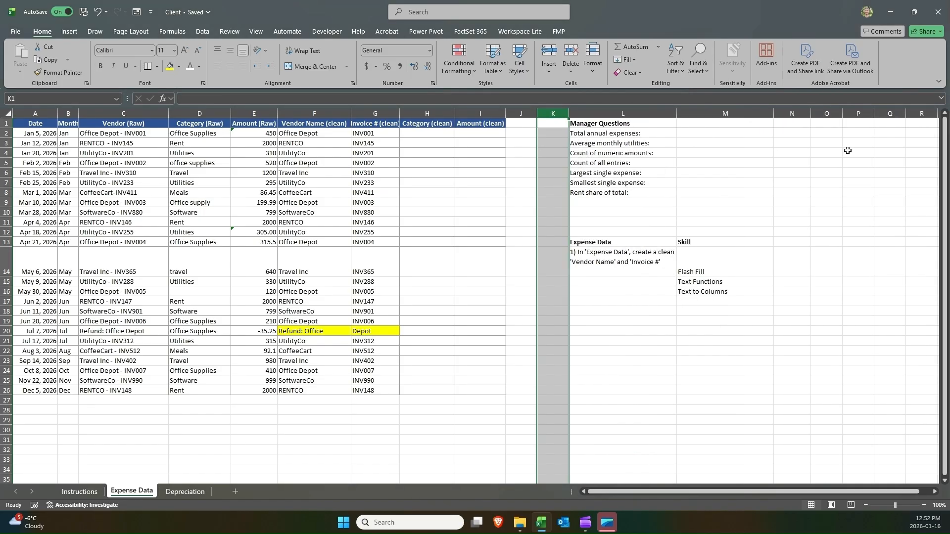
pyautogui.rightClick(558, 118)
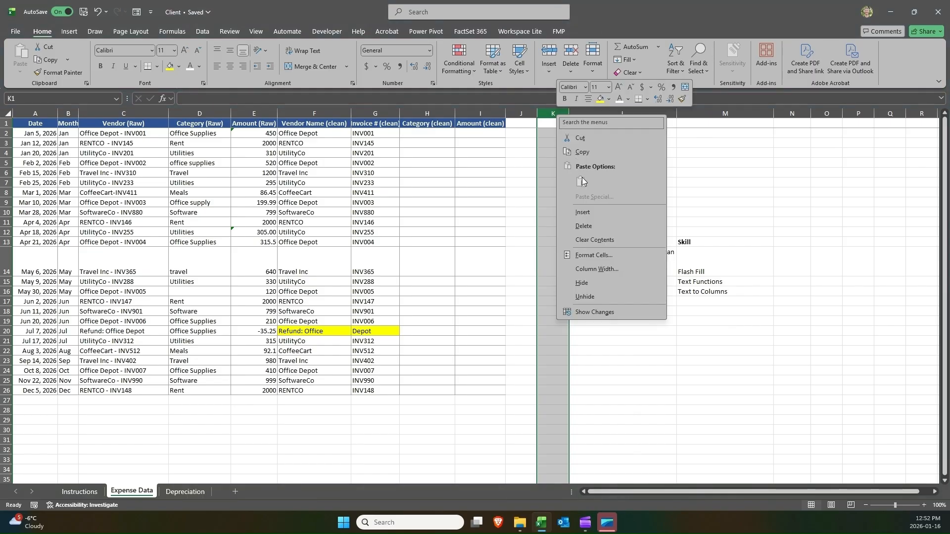
pyautogui.click(589, 212)
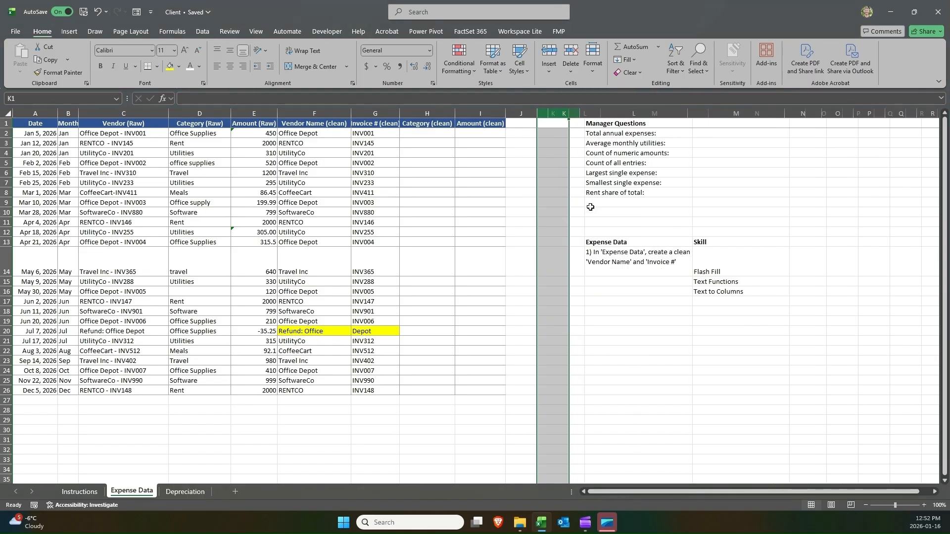
# Widen the Invoice # (clean) column slightly so its header fits.
pyautogui.click(544, 123)
pyautogui.press('Down')
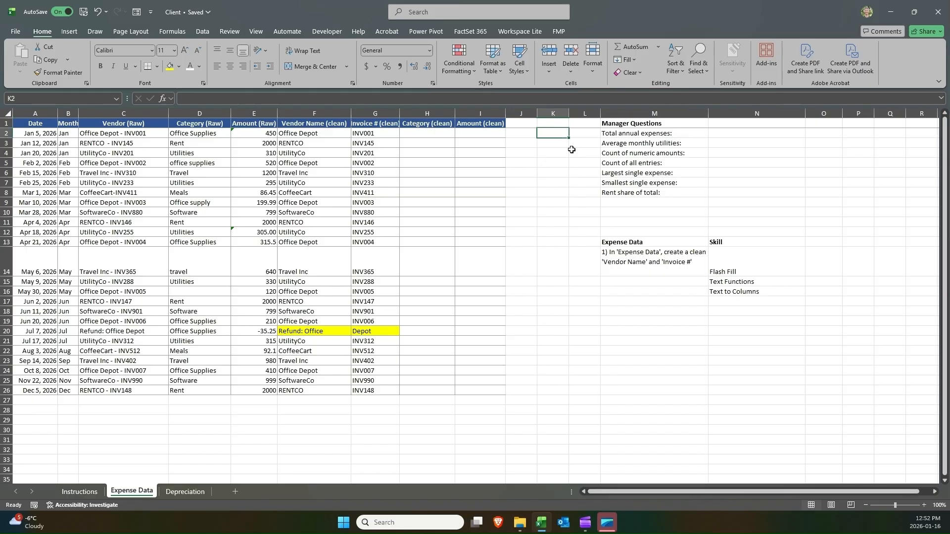
pyautogui.click(135, 132)
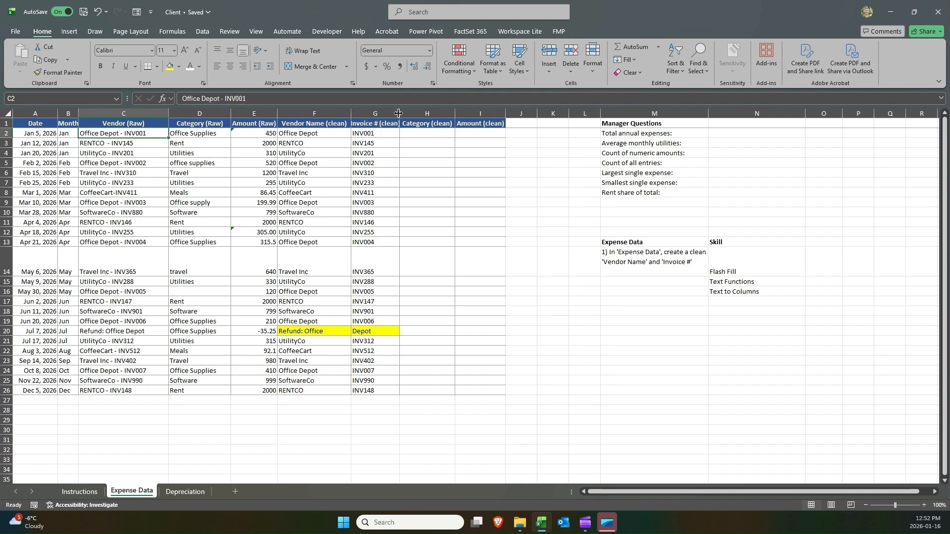
pyautogui.moveTo(398, 113); pyautogui.dragTo(403, 114)
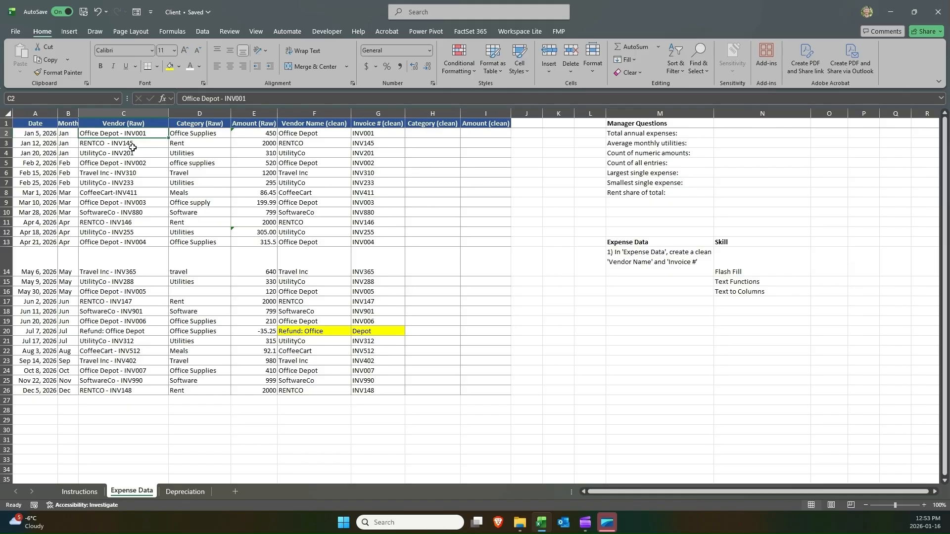
# In K2, enter =LEFT(C2,12) to pull the vendor name from the raw vendor text.
pyautogui.click(131, 233)
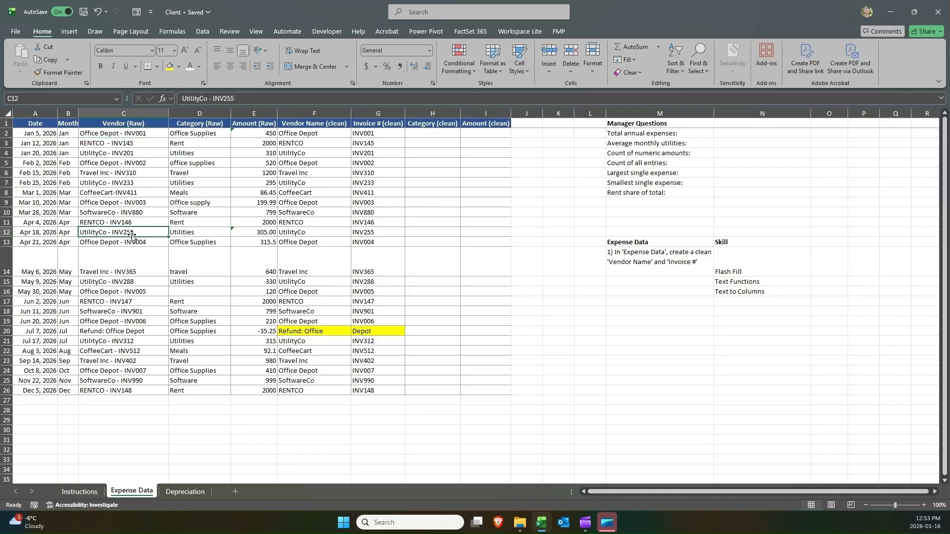
pyautogui.click(129, 136)
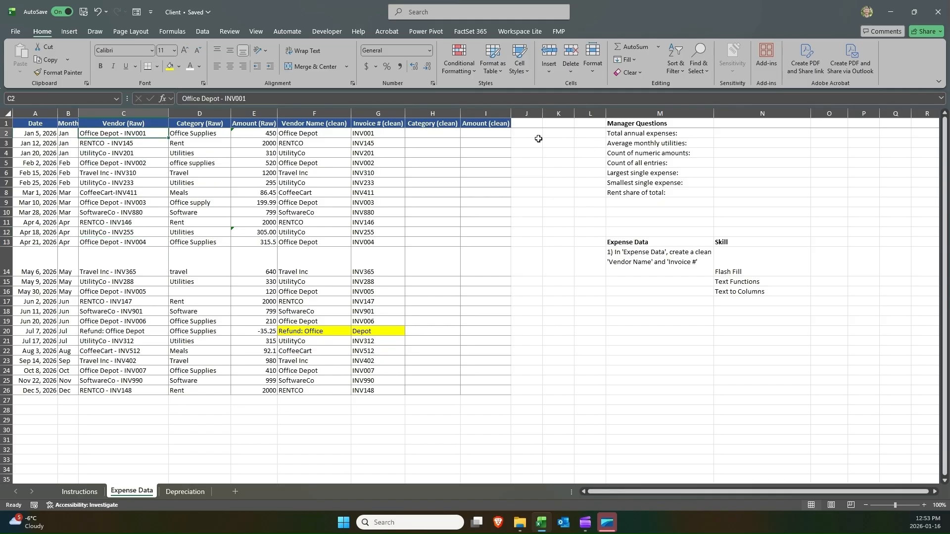
pyautogui.click(557, 135)
pyautogui.write('=lef')
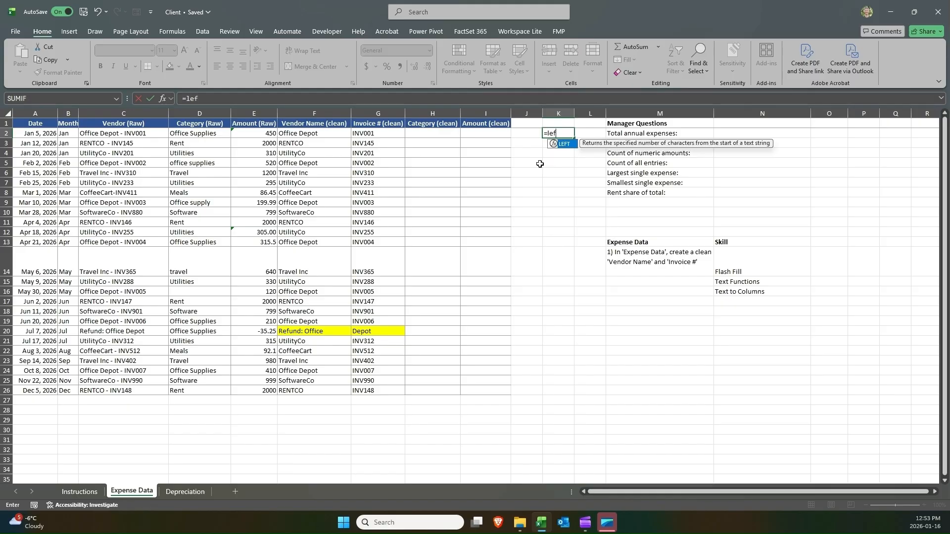
pyautogui.press('Tab')
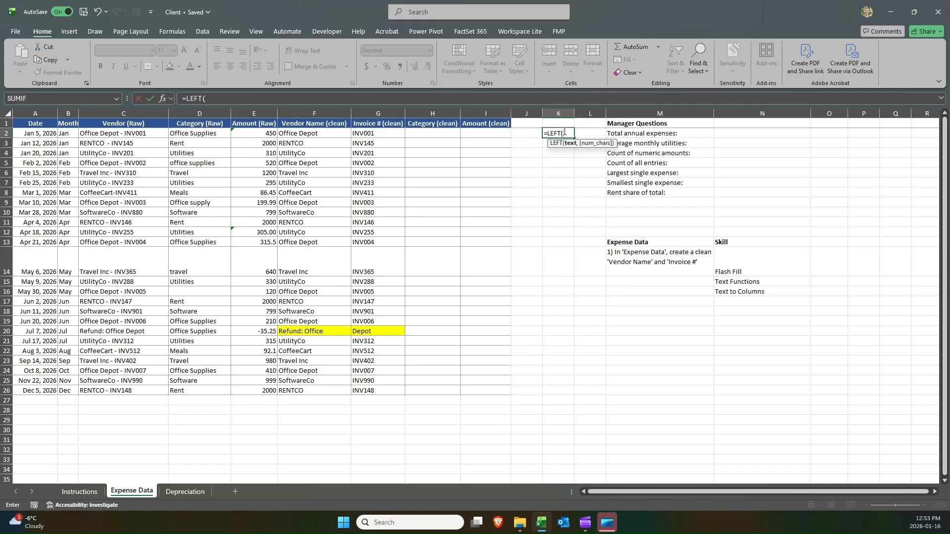
pyautogui.click(114, 137)
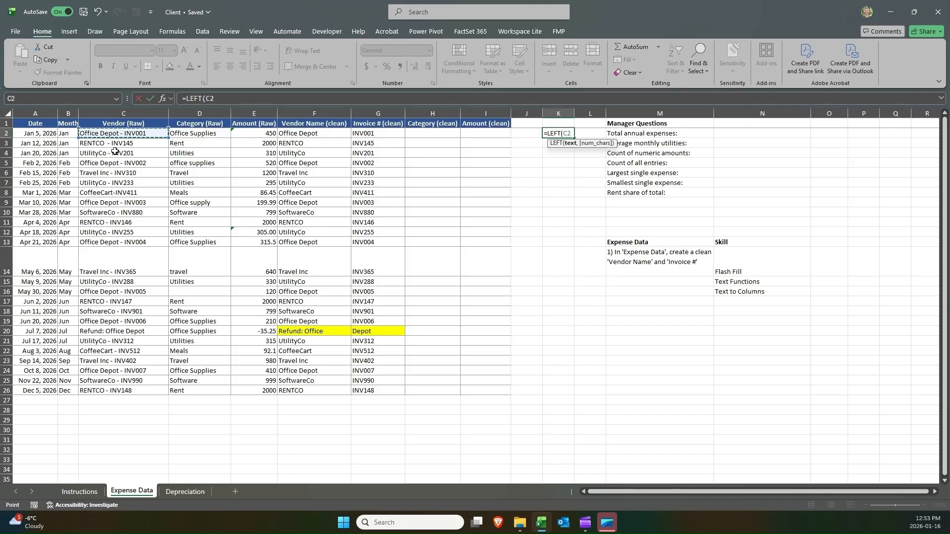
pyautogui.write(',12')
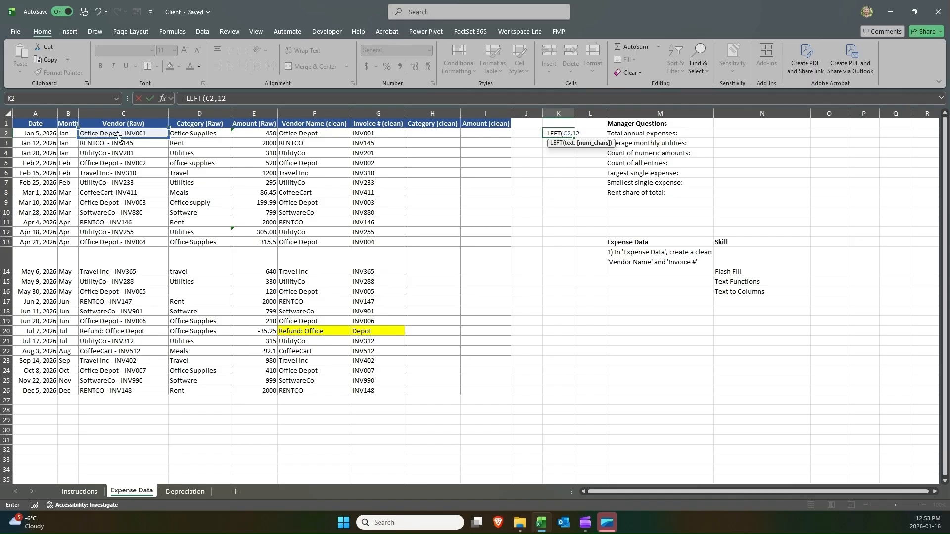
pyautogui.press('Return')
pyautogui.press('Up')
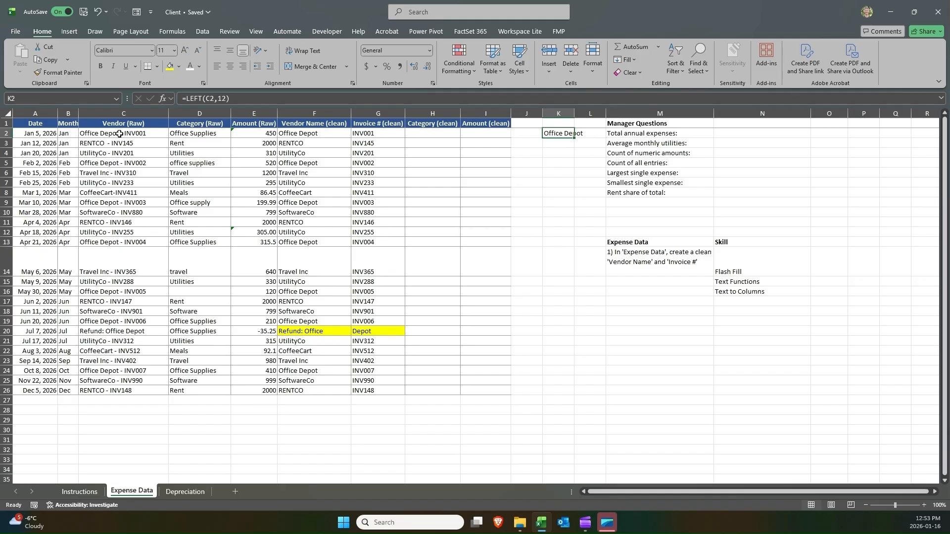
# Autofit column K and fill the LEFT formula down through K26.
pyautogui.doubleClick(573, 113)
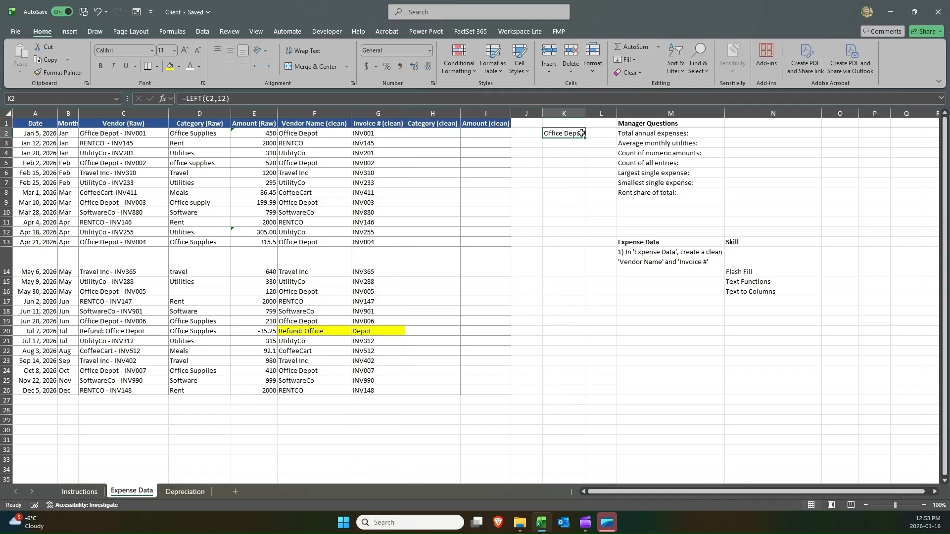
pyautogui.doubleClick(577, 133)
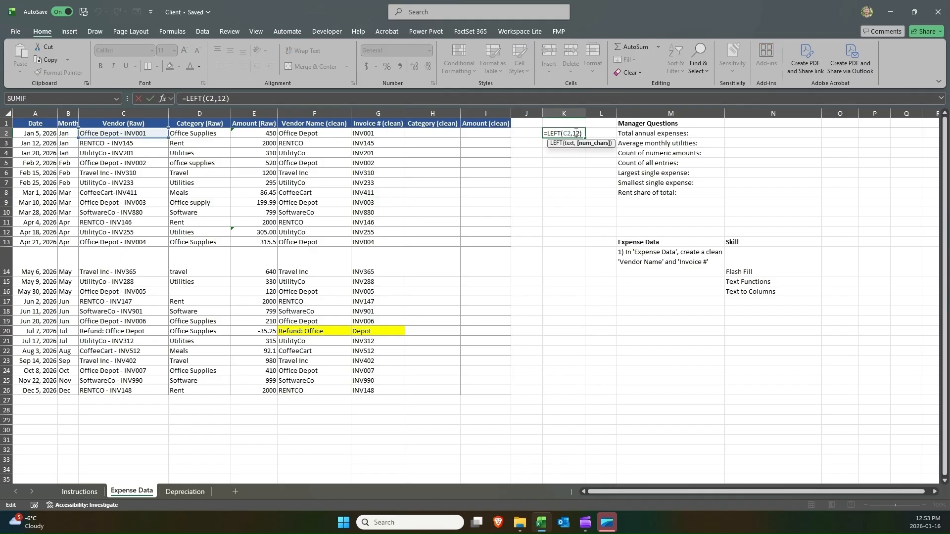
pyautogui.press('Escape')
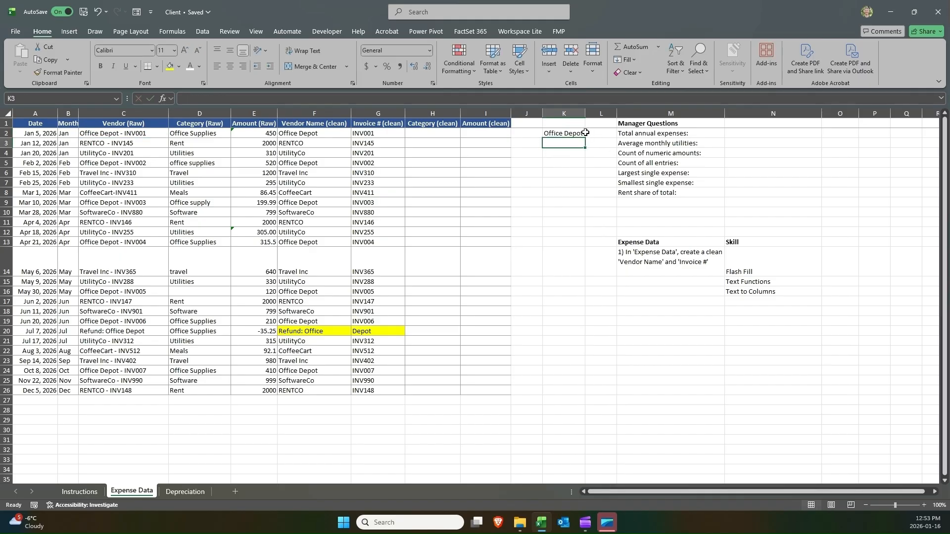
pyautogui.moveTo(588, 143); pyautogui.dragTo(577, 395)
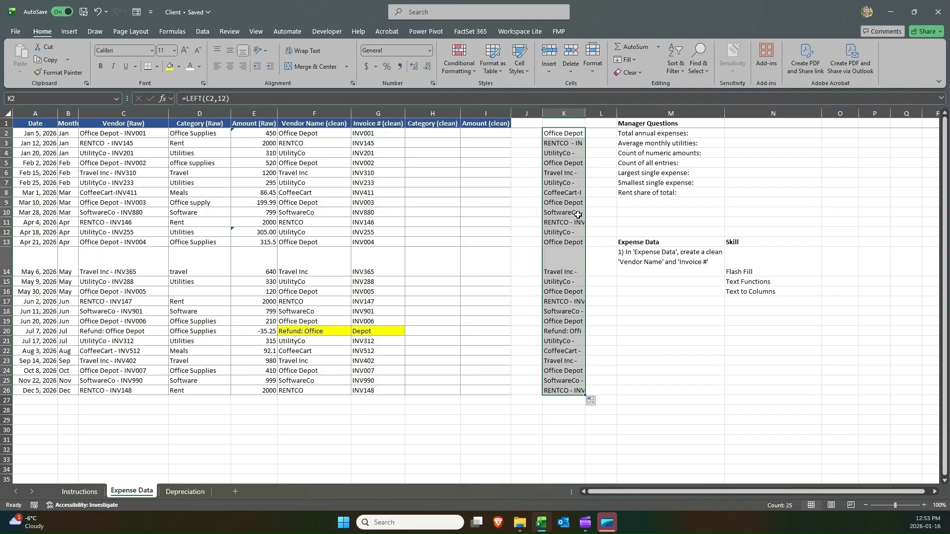
# Inspect the LEFT results in column K against the raw vendor entries, then open K2's formula.
pyautogui.click(560, 152)
pyautogui.click(556, 183)
pyautogui.click(556, 223)
pyautogui.click(556, 232)
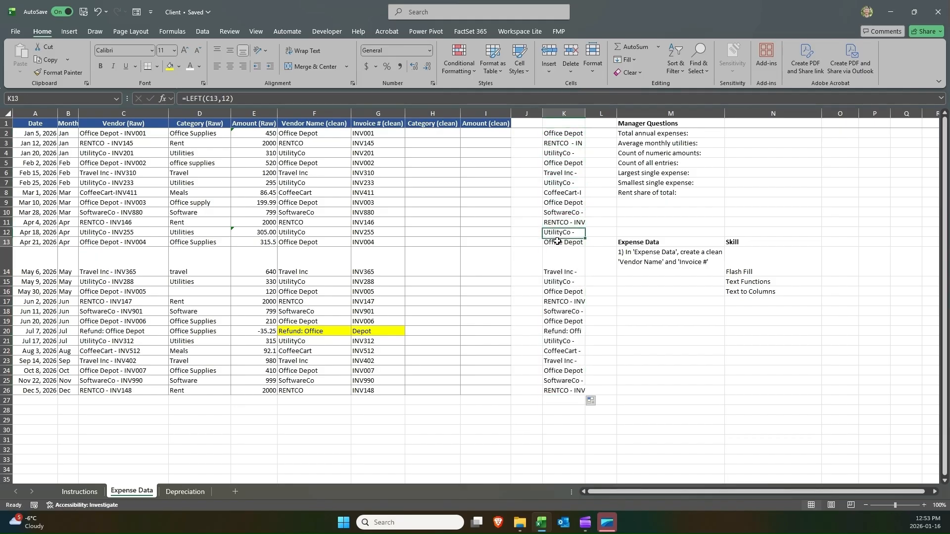
pyautogui.click(558, 272)
pyautogui.click(560, 301)
pyautogui.click(560, 331)
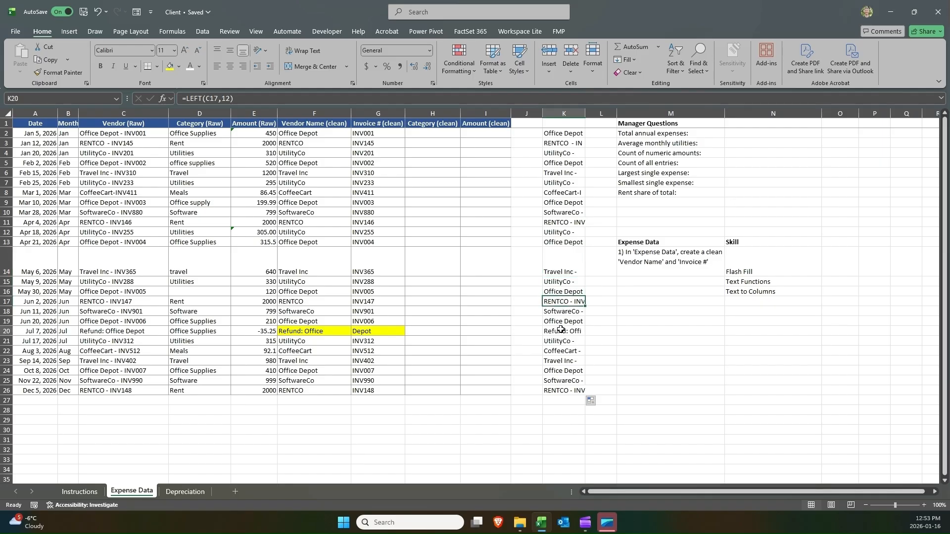
pyautogui.click(559, 131)
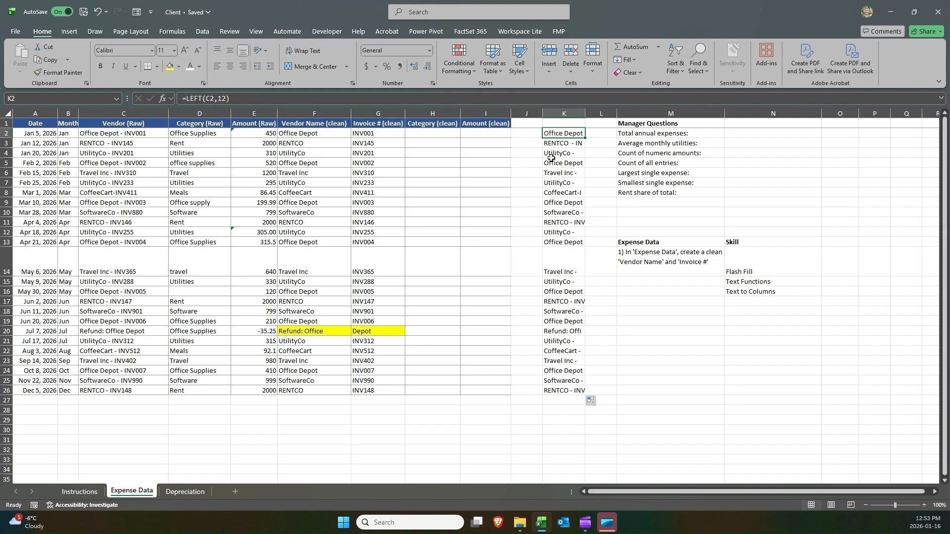
pyautogui.doubleClick(567, 134)
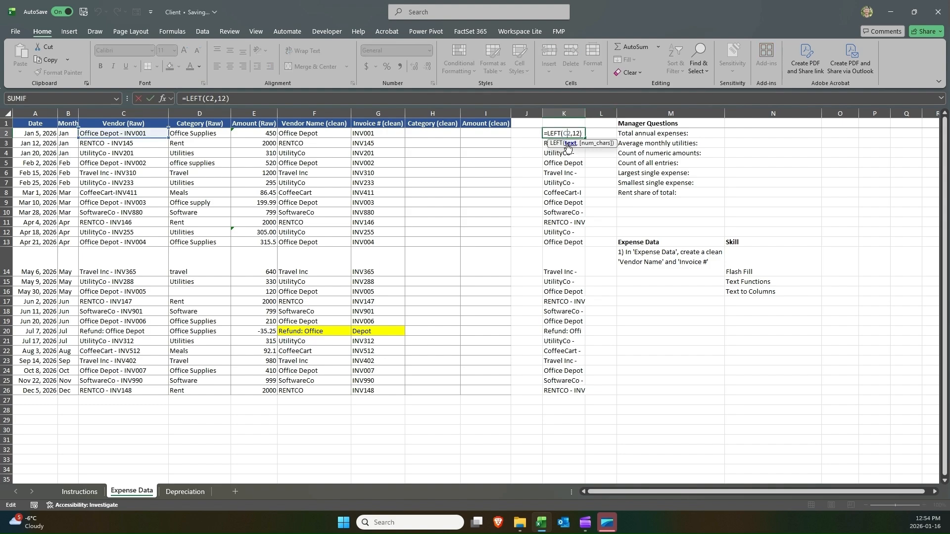
# Insert a new column L beside the LEFT results and enter =LEN(C2) in L2.
pyautogui.press('Return')
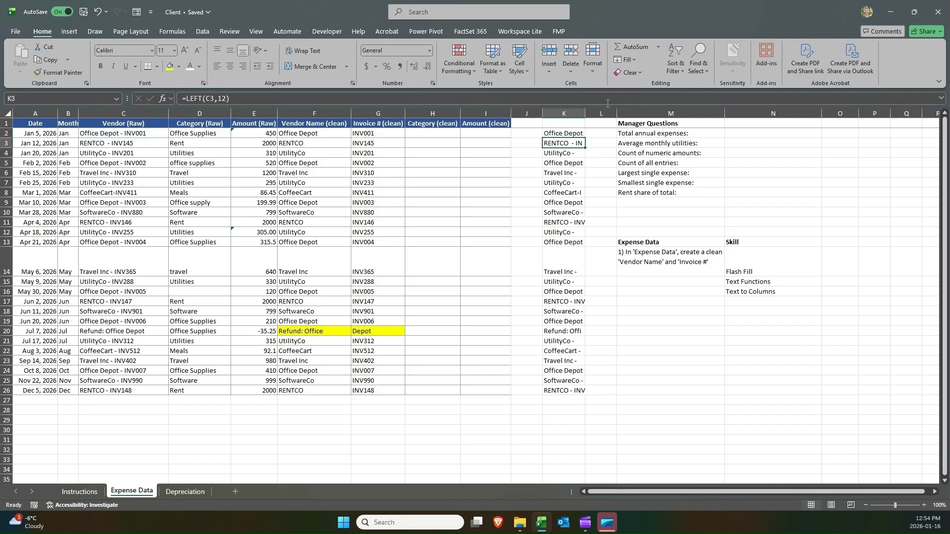
pyautogui.click(603, 107)
pyautogui.rightClick(603, 108)
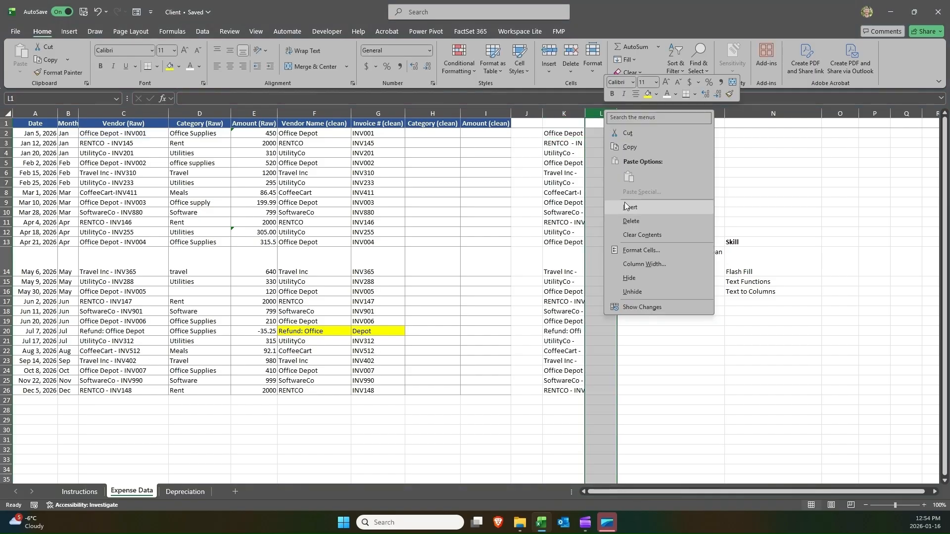
pyautogui.click(624, 202)
pyautogui.click(596, 132)
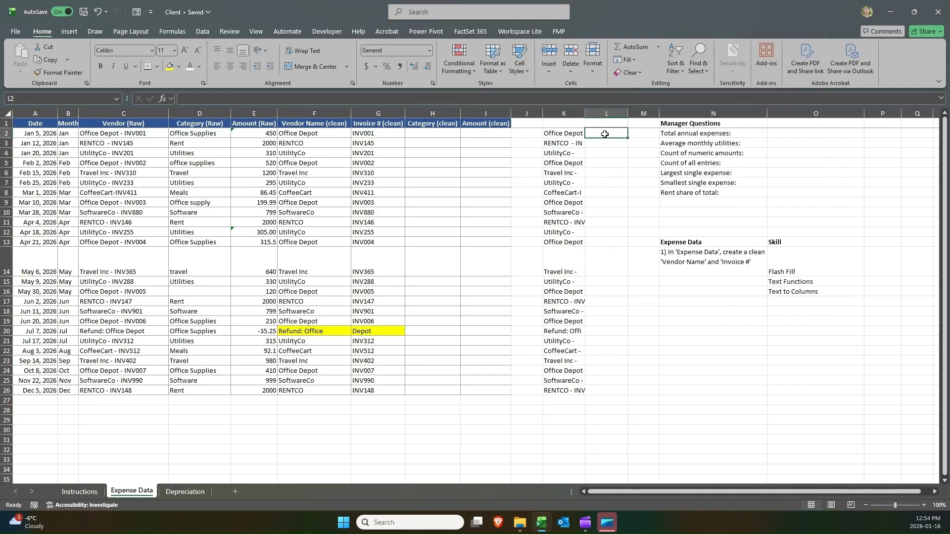
pyautogui.write('=len')
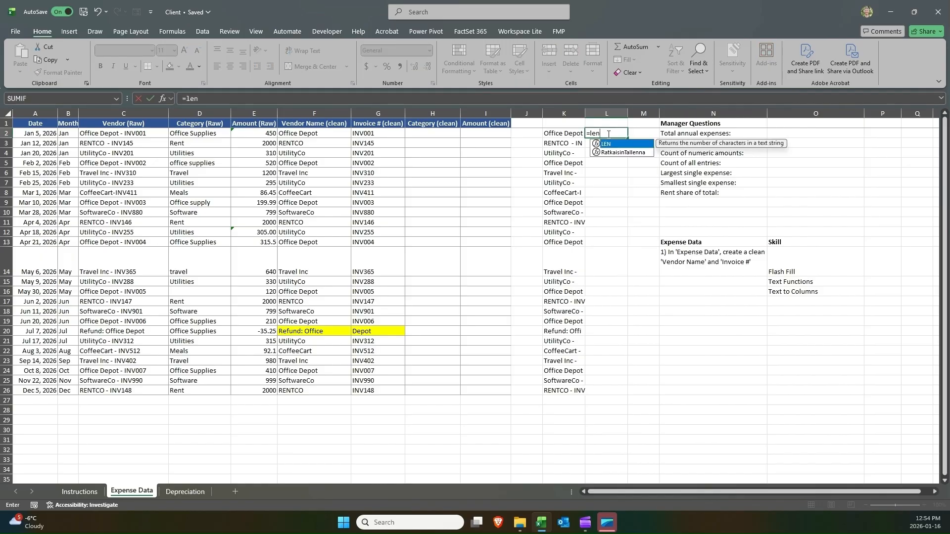
pyautogui.press('Tab')
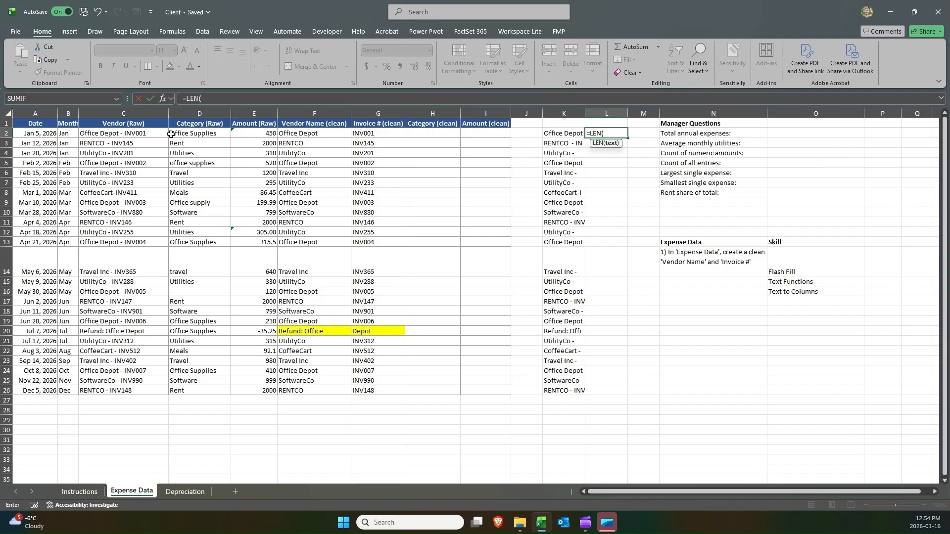
pyautogui.click(124, 133)
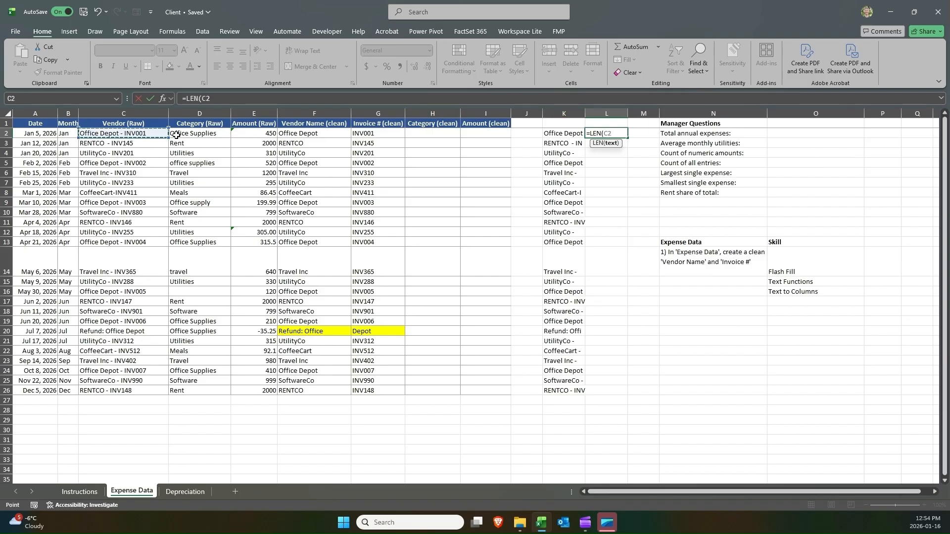
pyautogui.press('Return')
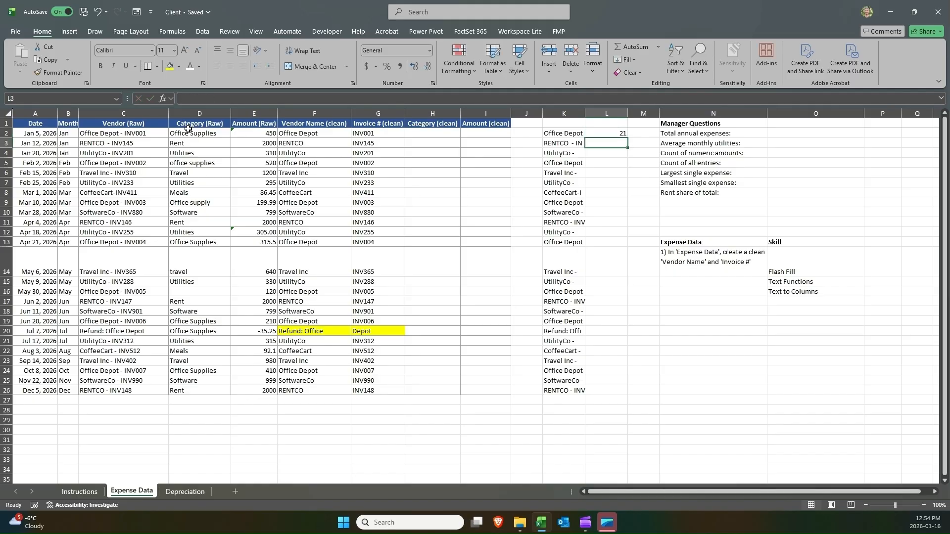
# Examine the LEN formula in L2 and the raw vendor text in C13.
pyautogui.doubleClick(617, 132)
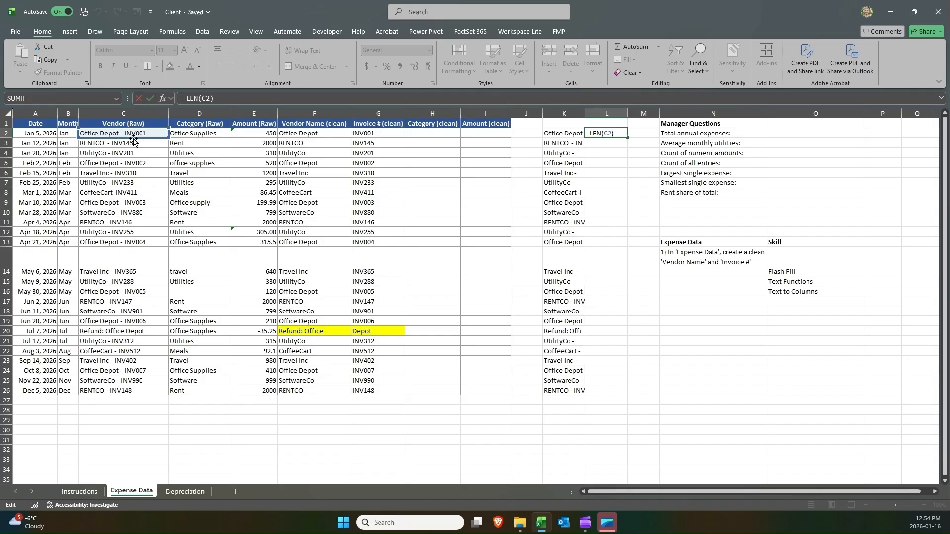
pyautogui.click(614, 132)
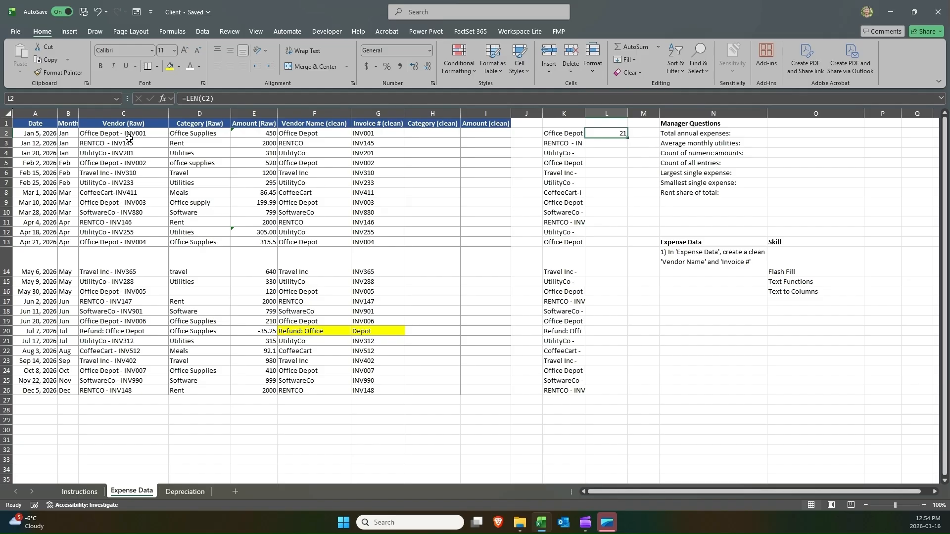
pyautogui.doubleClick(126, 243)
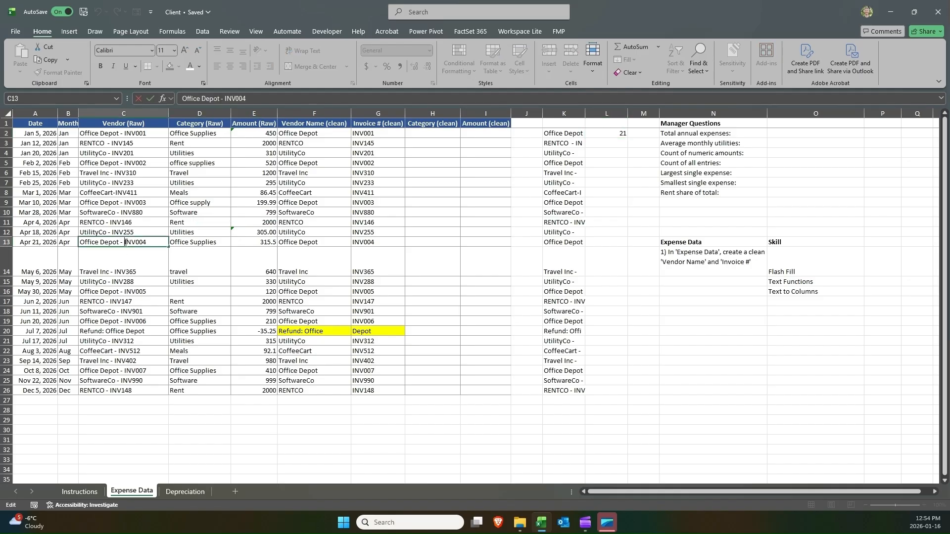
pyautogui.doubleClick(128, 243)
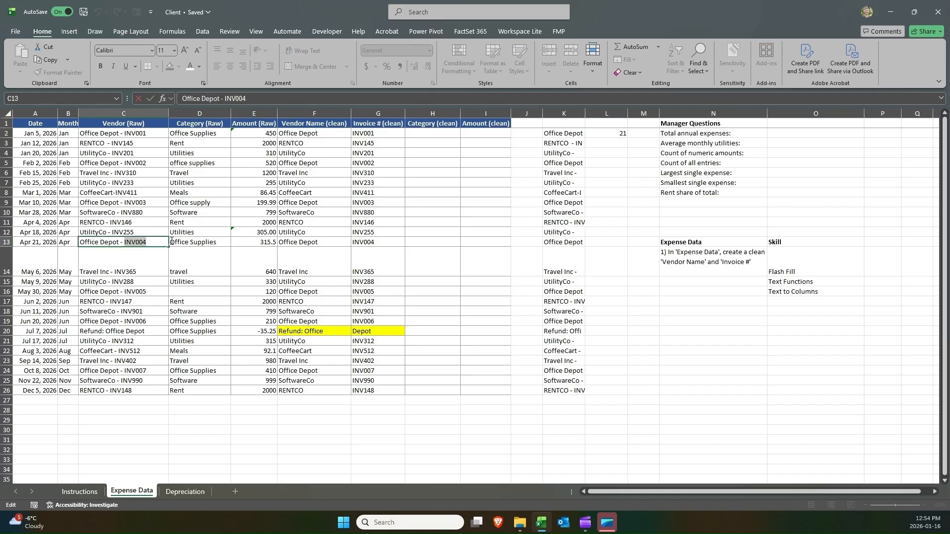
pyautogui.click(121, 243)
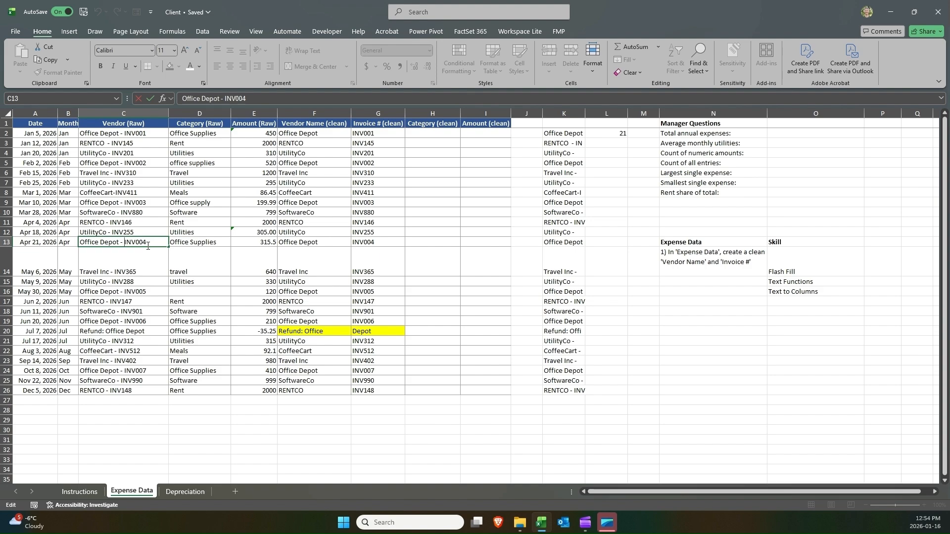
pyautogui.press('Return')
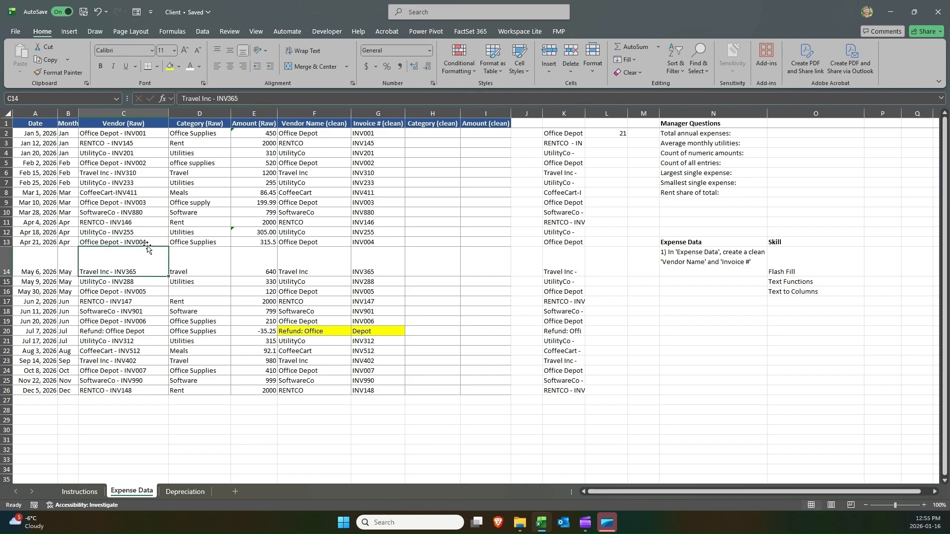
# Clear the LEFT formulas from K3 through K26.
pyautogui.click(563, 136)
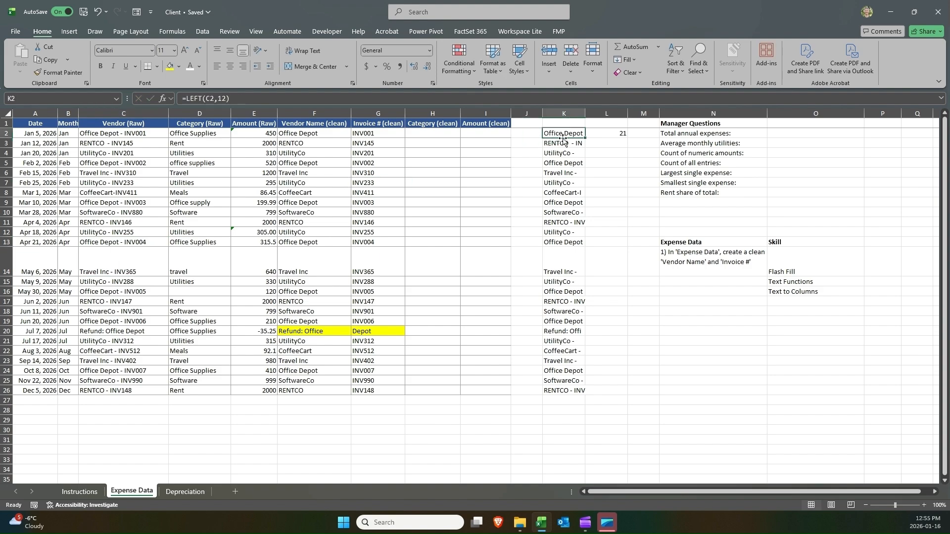
pyautogui.doubleClick(562, 135)
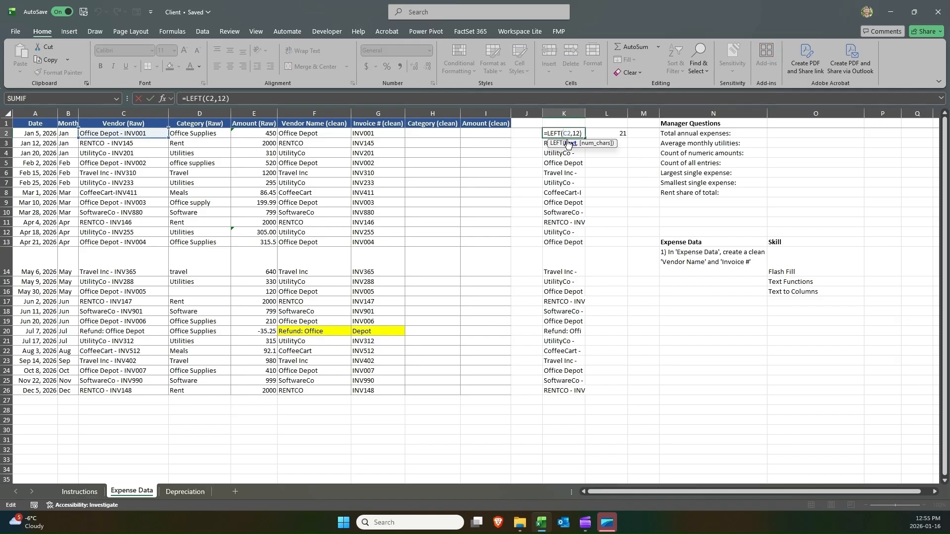
pyautogui.press('Return')
pyautogui.hotkey('ctrl', 'shift', 'Down')
pyautogui.press('Delete')
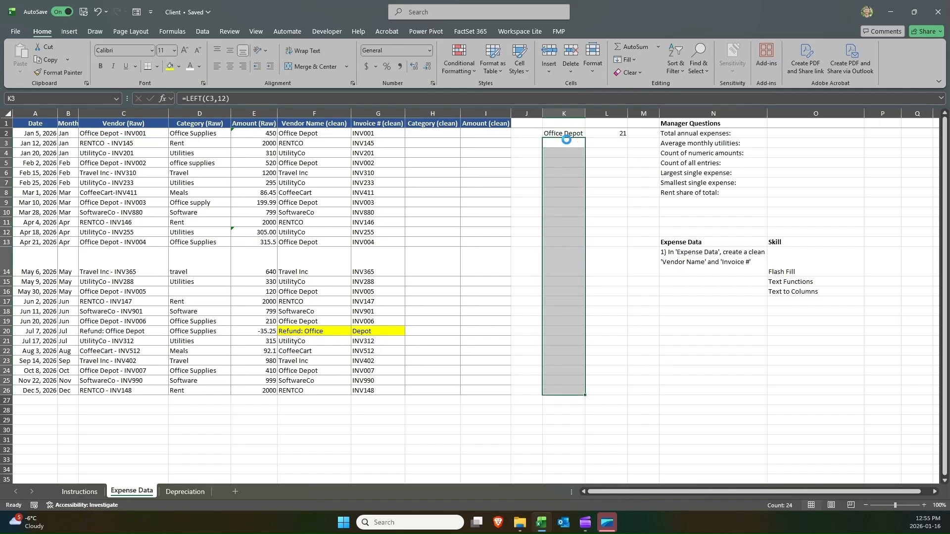
# Change K2's formula to =LEFT(C2,L2-9).
pyautogui.press('Up')
pyautogui.doubleClick(558, 133)
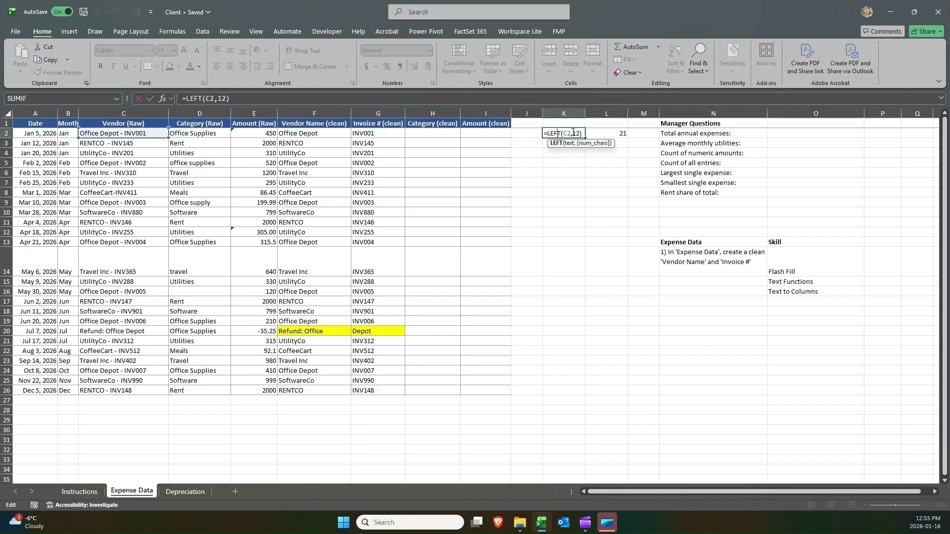
pyautogui.click(577, 132)
pyautogui.click(605, 133)
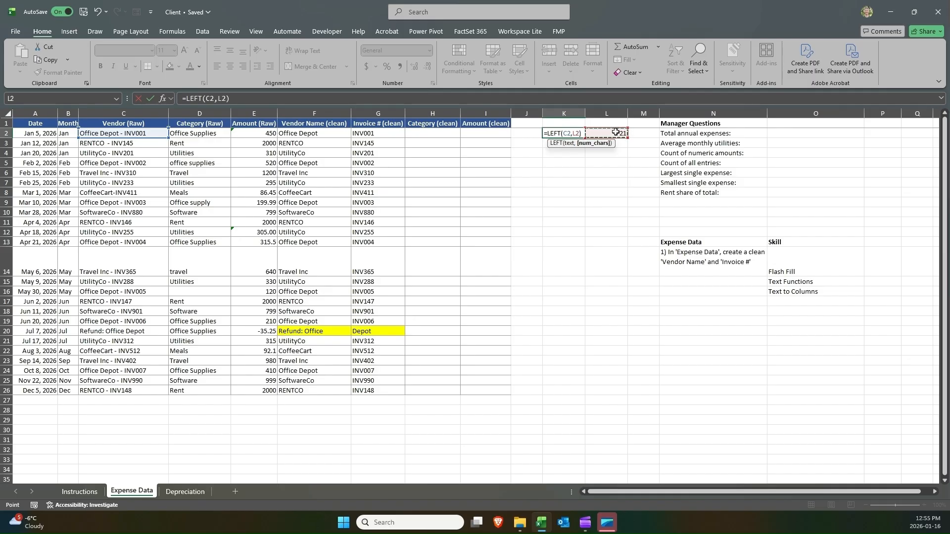
pyautogui.write('-9')
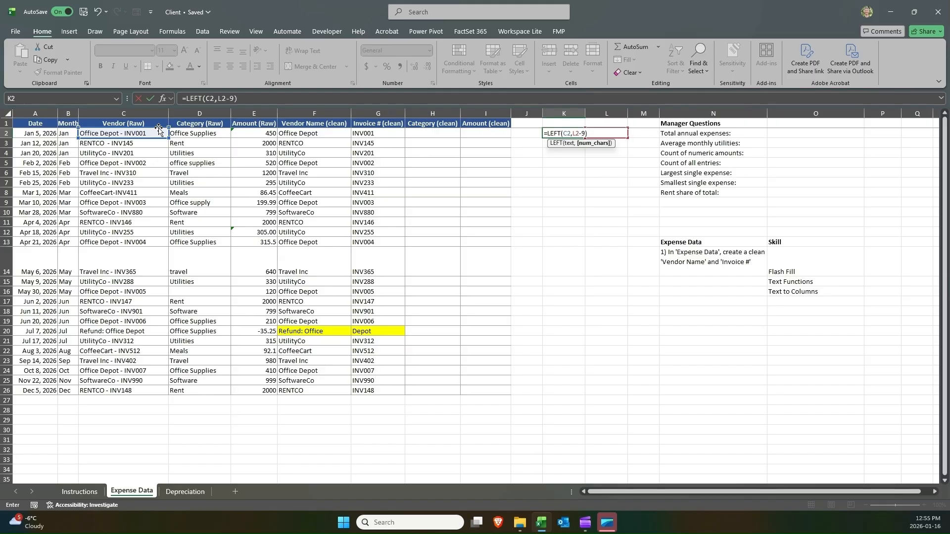
pyautogui.press('Up')
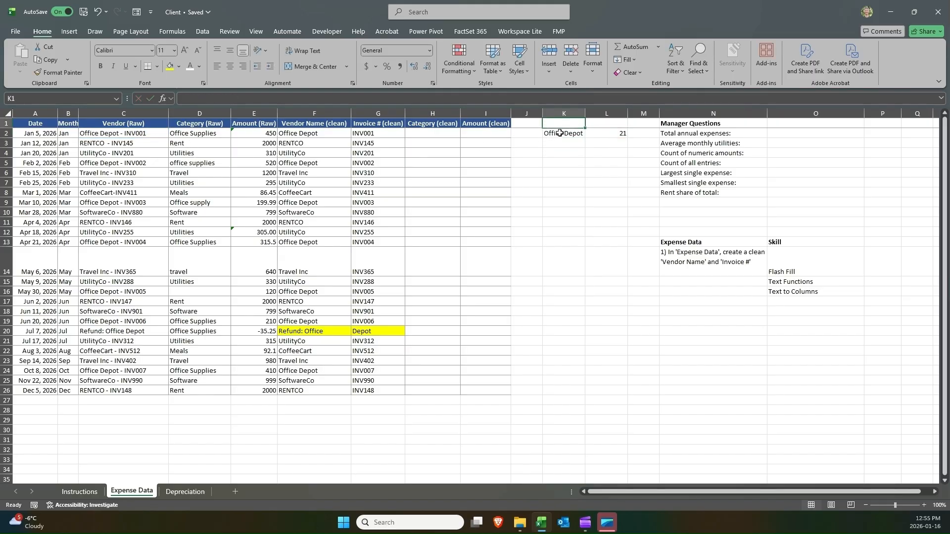
# Copy the K2:L2 formulas down through row 26.
pyautogui.moveTo(560, 133); pyautogui.dragTo(570, 387)
pyautogui.hotkey('ctrl', 'c')
pyautogui.hotkey('ctrl', 'v')
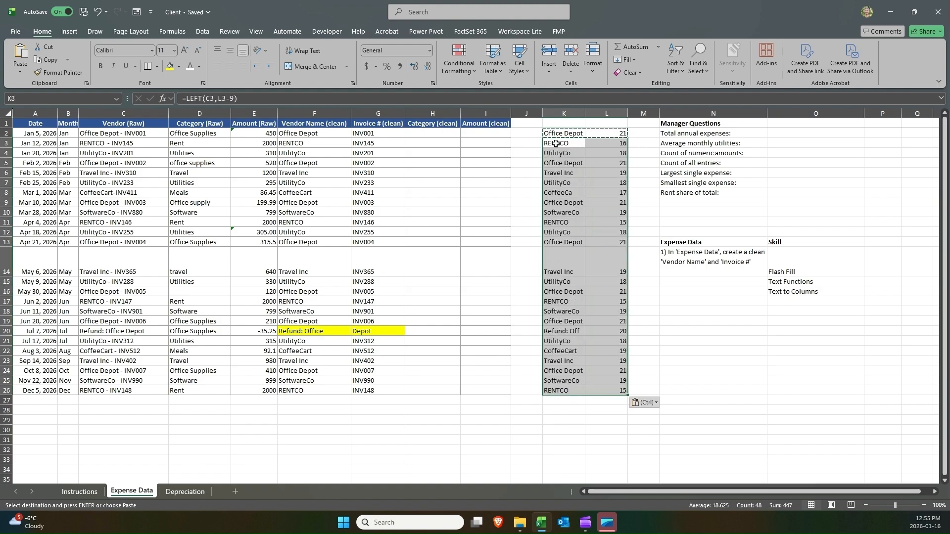
# Clear the LEN formulas from L2 through L26.
pyautogui.moveTo(555, 144); pyautogui.dragTo(556, 243)
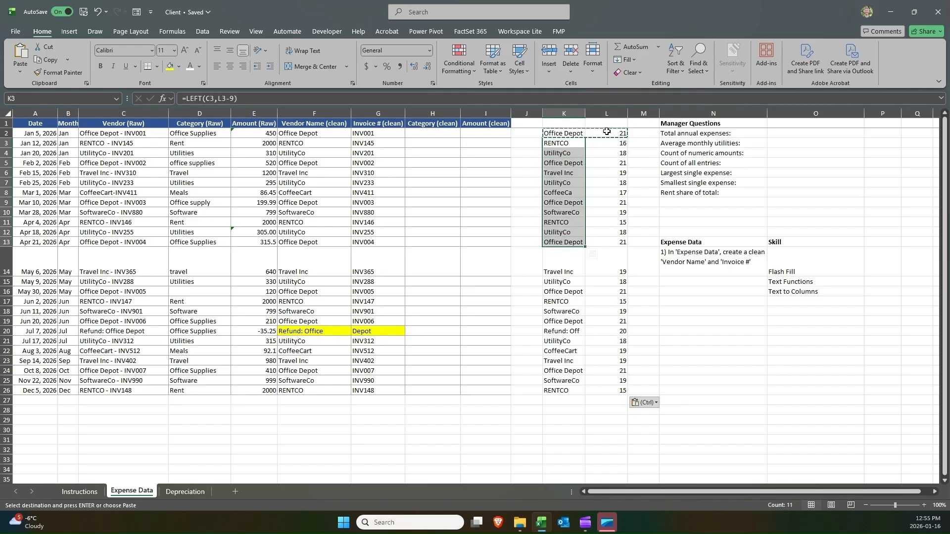
pyautogui.moveTo(606, 131); pyautogui.dragTo(606, 243)
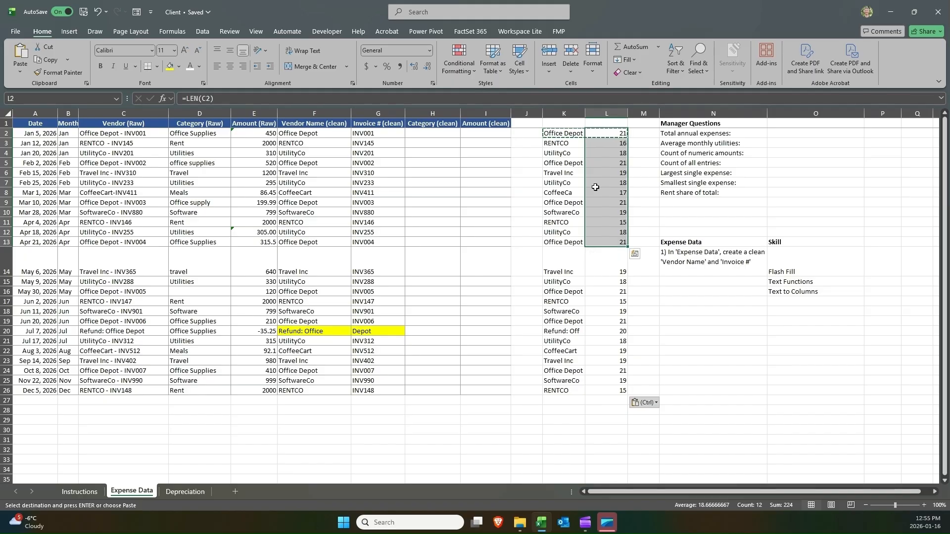
pyautogui.click(578, 133)
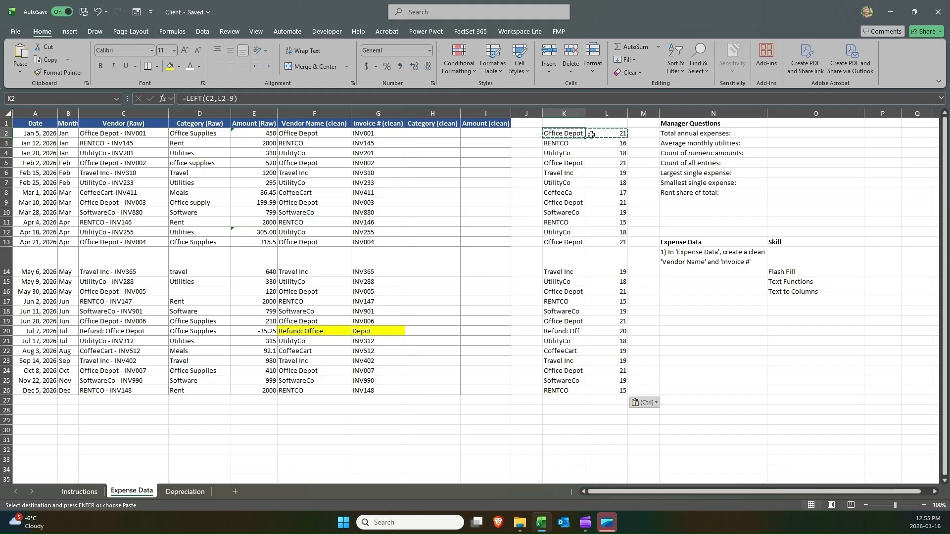
pyautogui.doubleClick(591, 135)
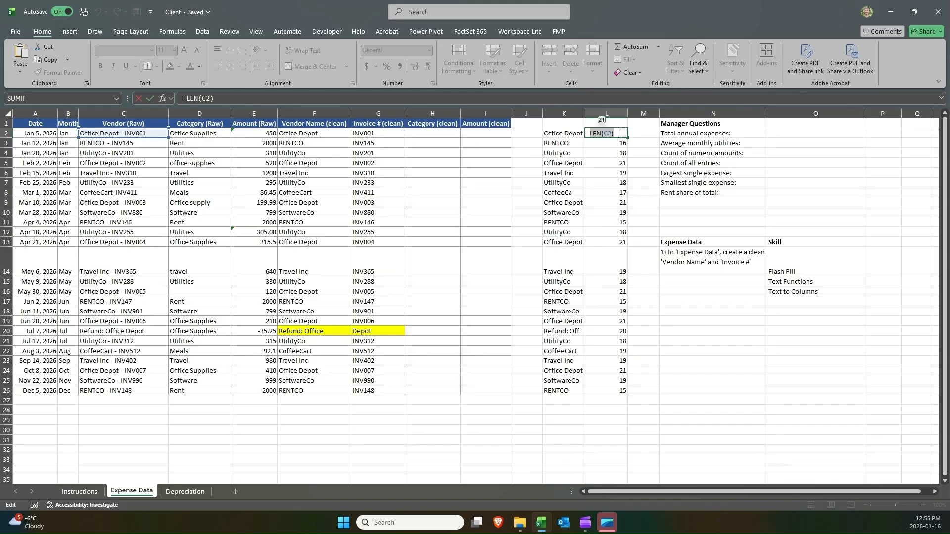
pyautogui.press('Escape')
pyautogui.hotkey('ctrl', 'shift', 'Down')
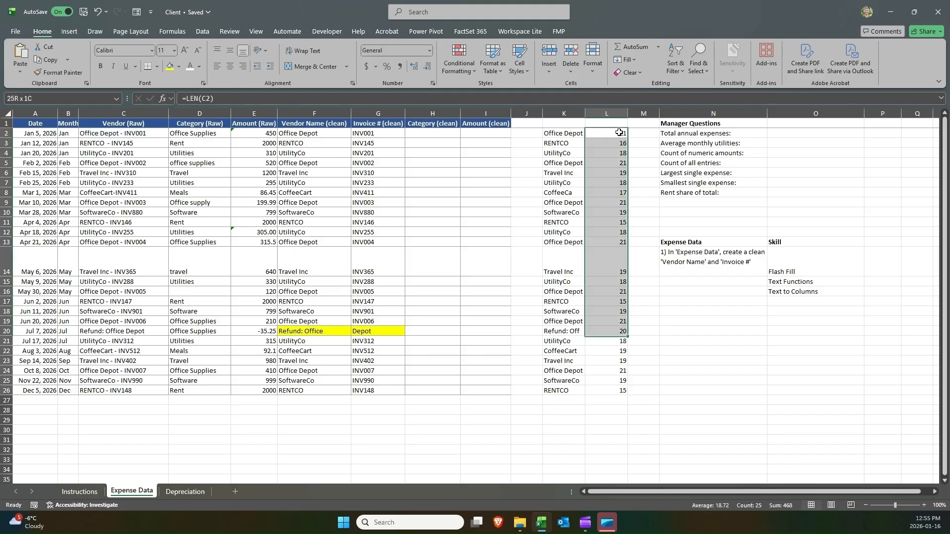
pyautogui.press('Delete')
# Rewrite K2's formula as =LEFT(C2,LEN(C2)-9).
pyautogui.click(544, 132)
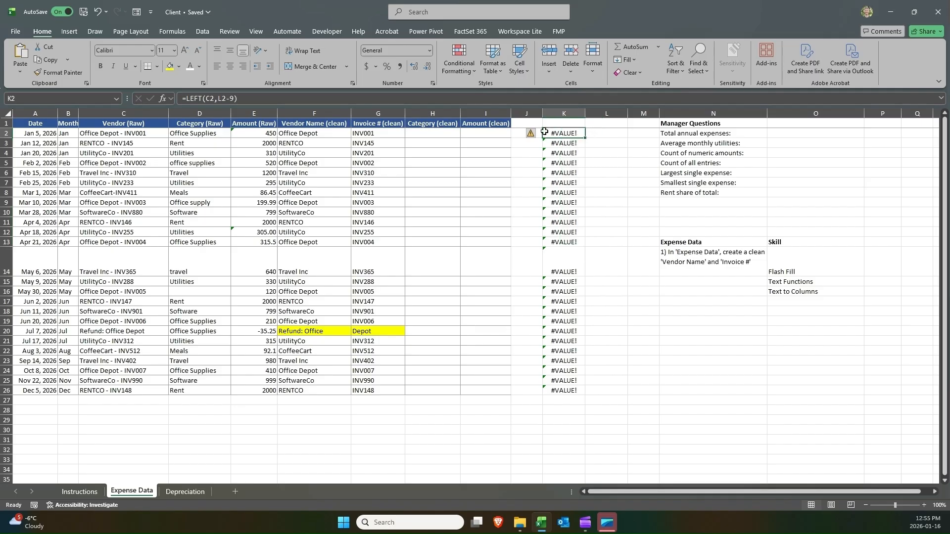
pyautogui.click(219, 99)
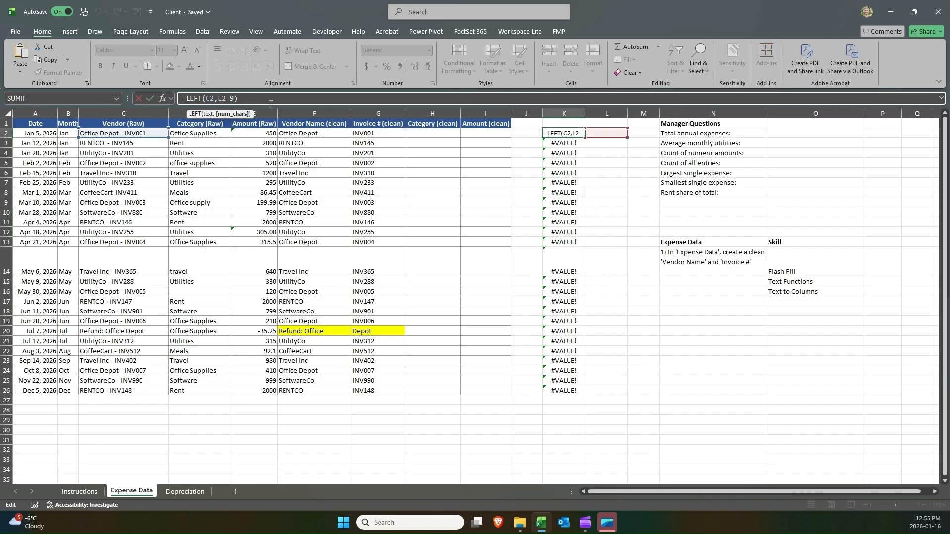
pyautogui.press('Delete')
pyautogui.press('Delete')
pyautogui.write('LEN(C2)')
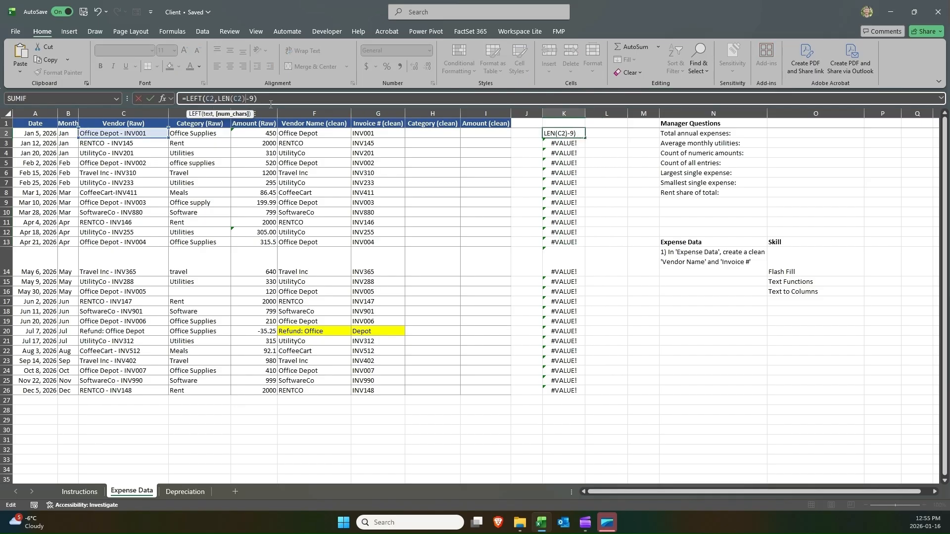
pyautogui.hotkey('ctrl', 'Return')
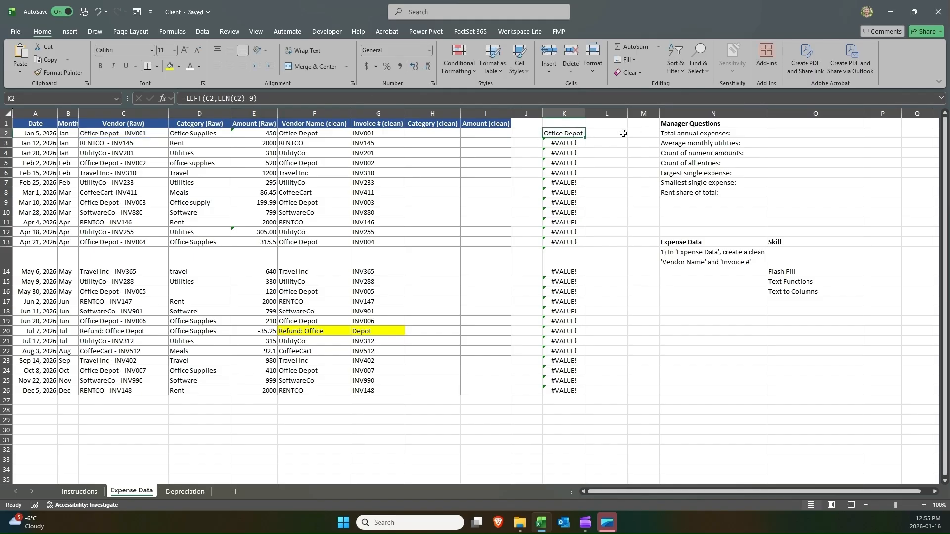
# Fill K2's new formula down through K26.
pyautogui.doubleClick(585, 138)
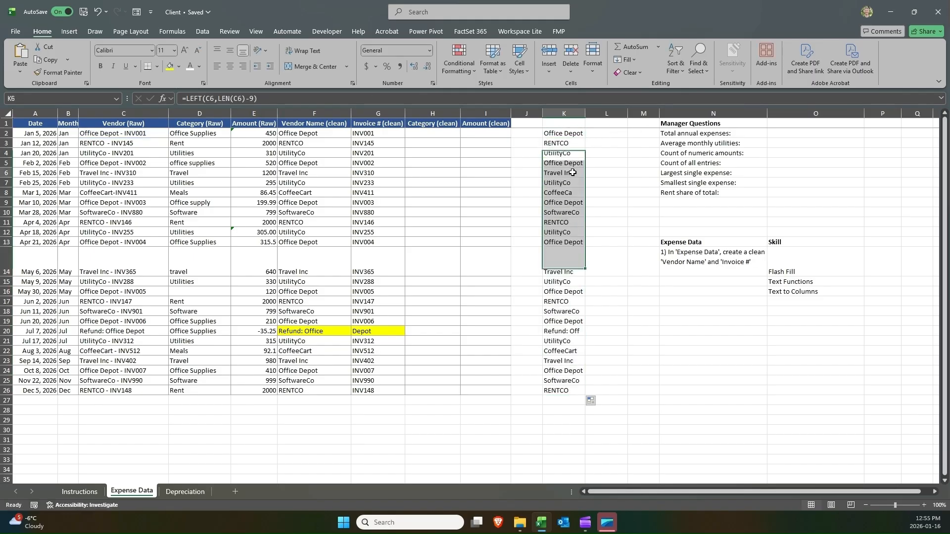
pyautogui.moveTo(564, 133); pyautogui.dragTo(562, 392)
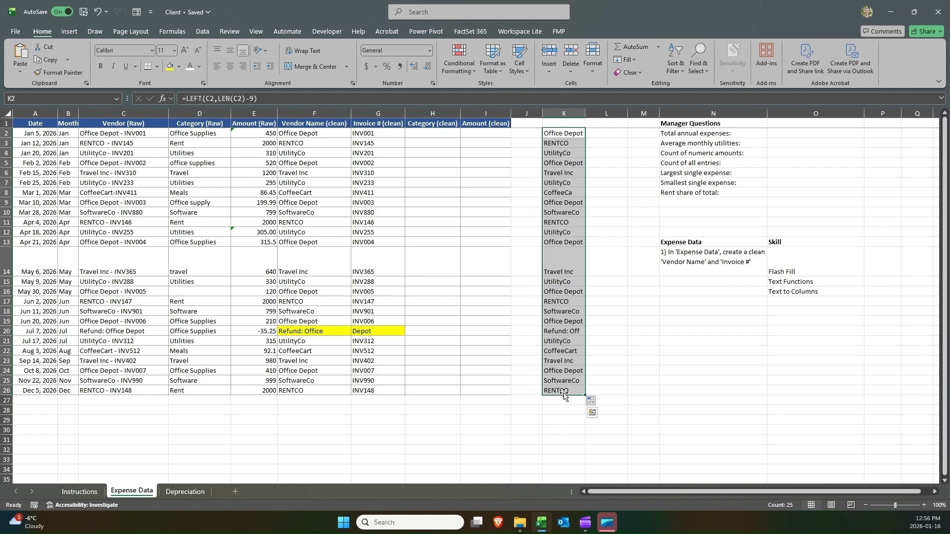
pyautogui.click(566, 133)
pyautogui.click(595, 131)
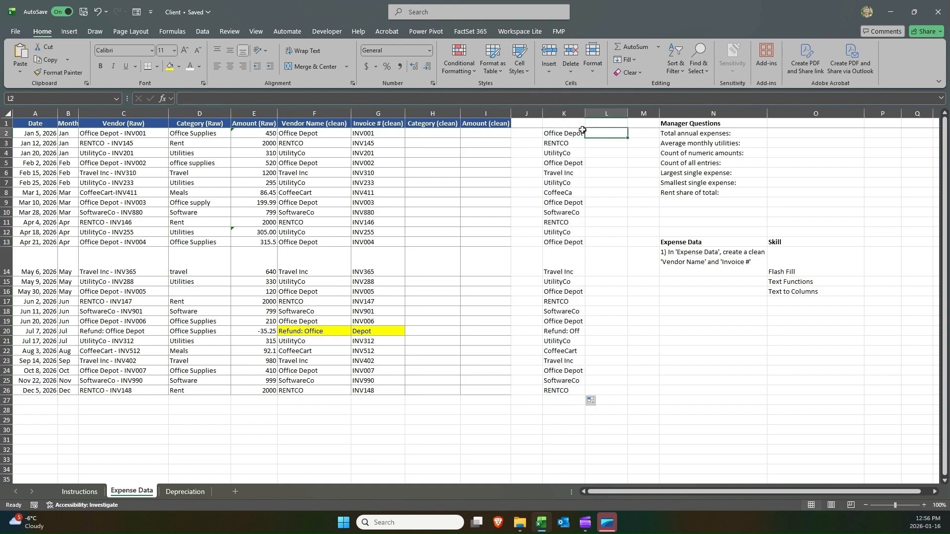
pyautogui.click(575, 132)
pyautogui.click(595, 135)
# Label helper columns K1 as LEFT and L1 as RIGHT.
pyautogui.click(553, 122)
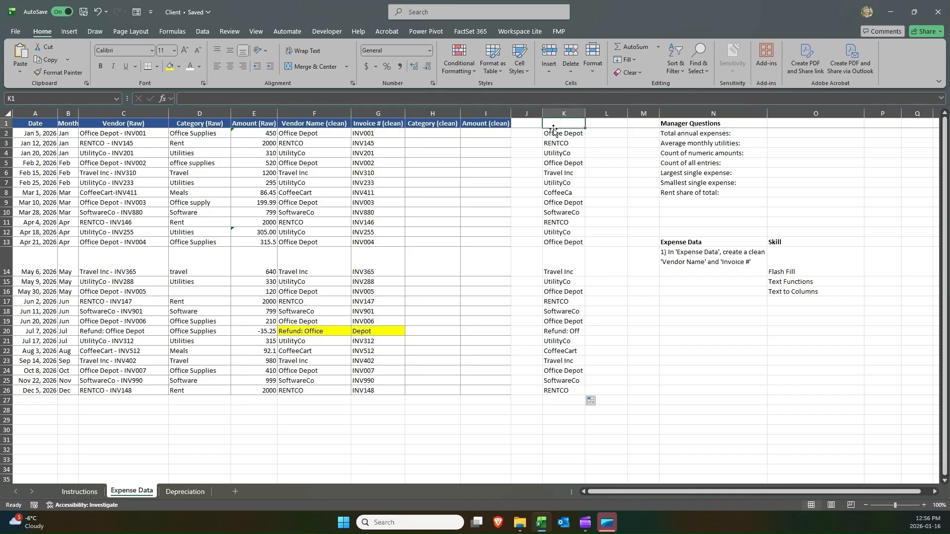
pyautogui.write('LEFT')
pyautogui.press('Tab')
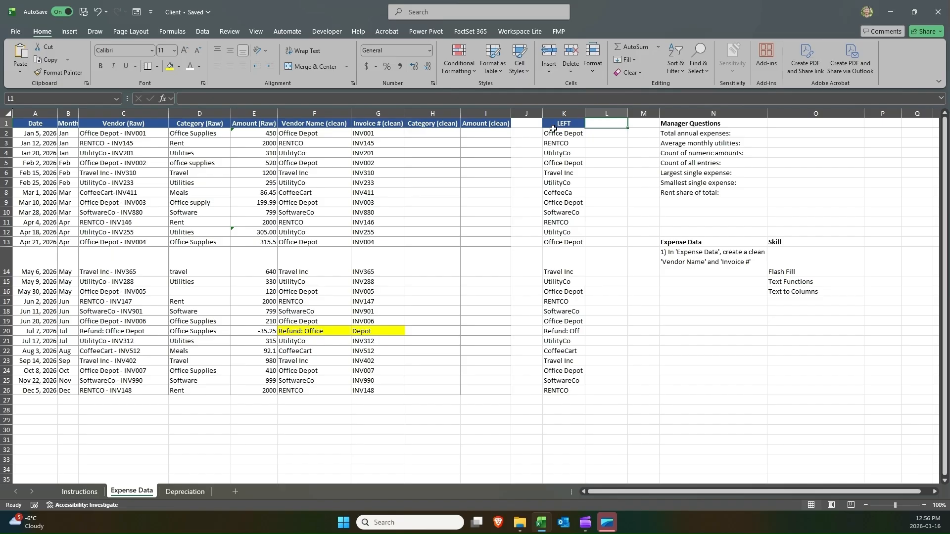
pyautogui.write('IN')
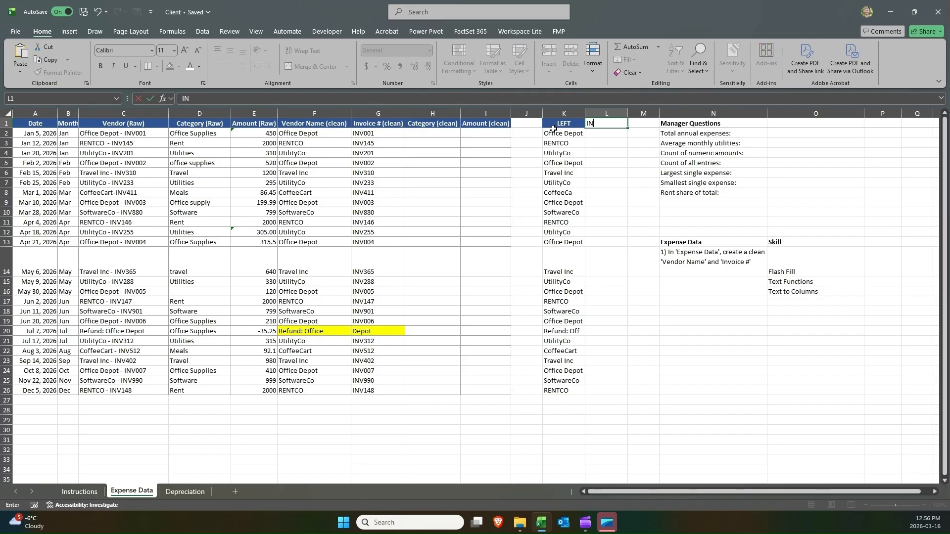
pyautogui.write('VOIHT')
pyautogui.press('Return')
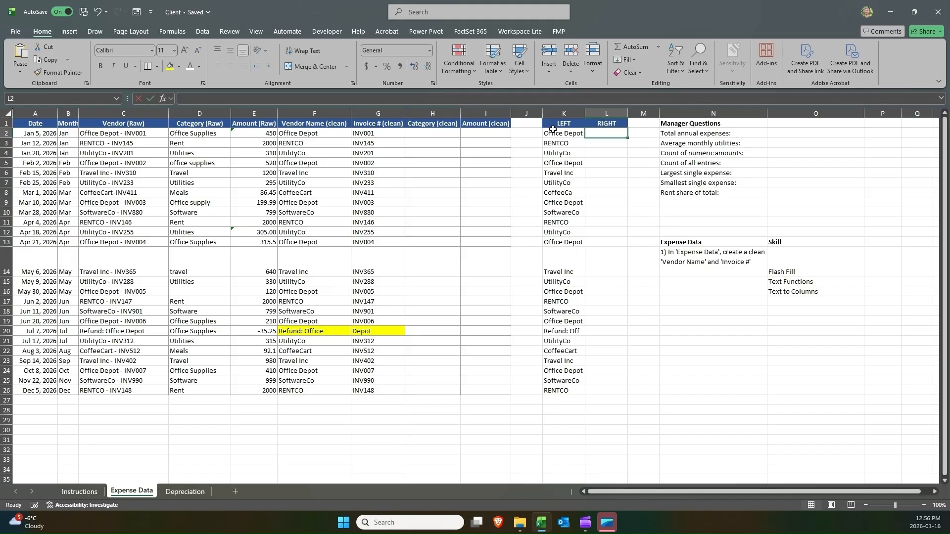
# Examine the LEFT formula in K2 and its arguments.
pyautogui.write('=right')
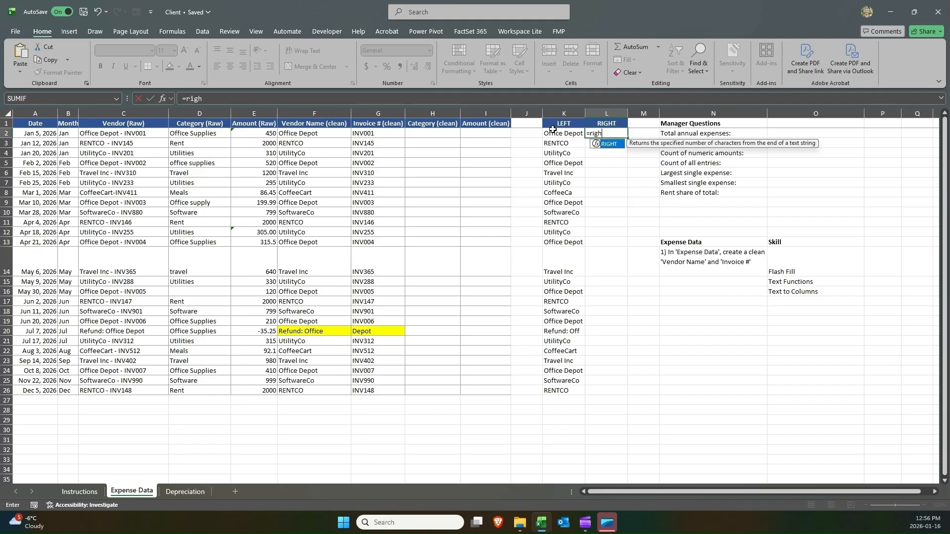
pyautogui.press('Escape')
pyautogui.click(552, 131)
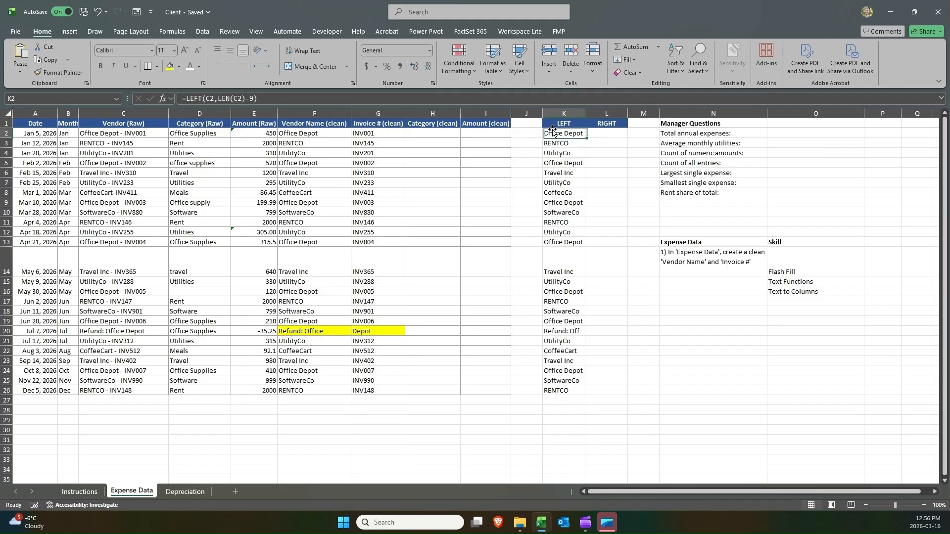
pyautogui.doubleClick(559, 134)
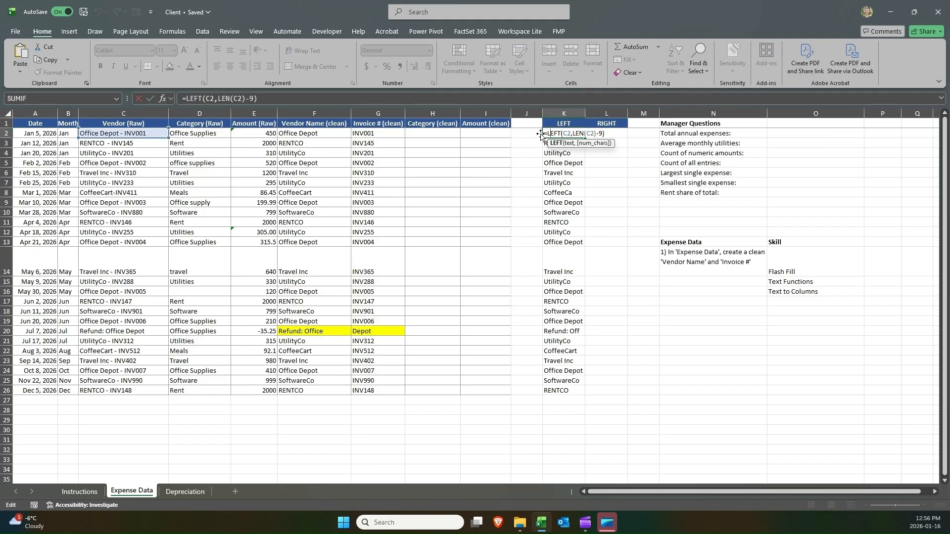
pyautogui.click(540, 134)
pyautogui.doubleClick(551, 133)
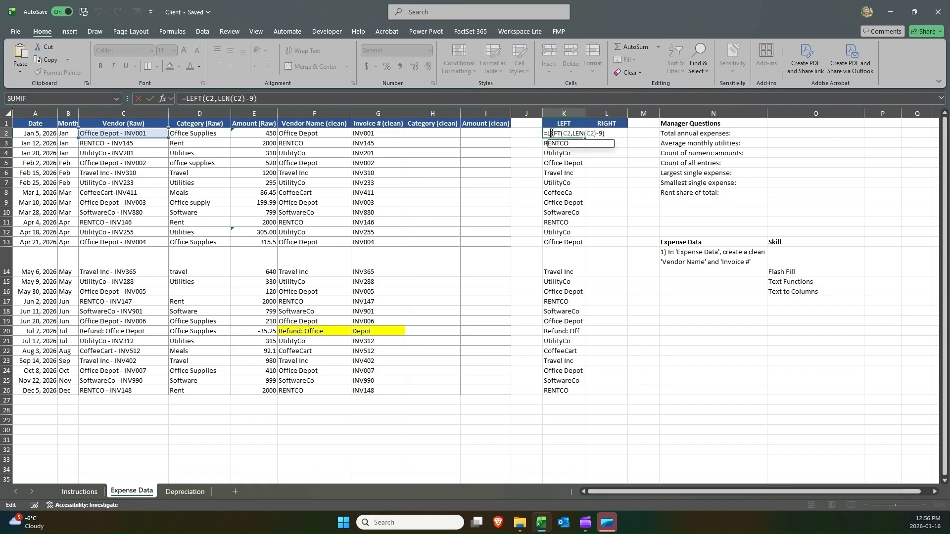
pyautogui.doubleClick(555, 133)
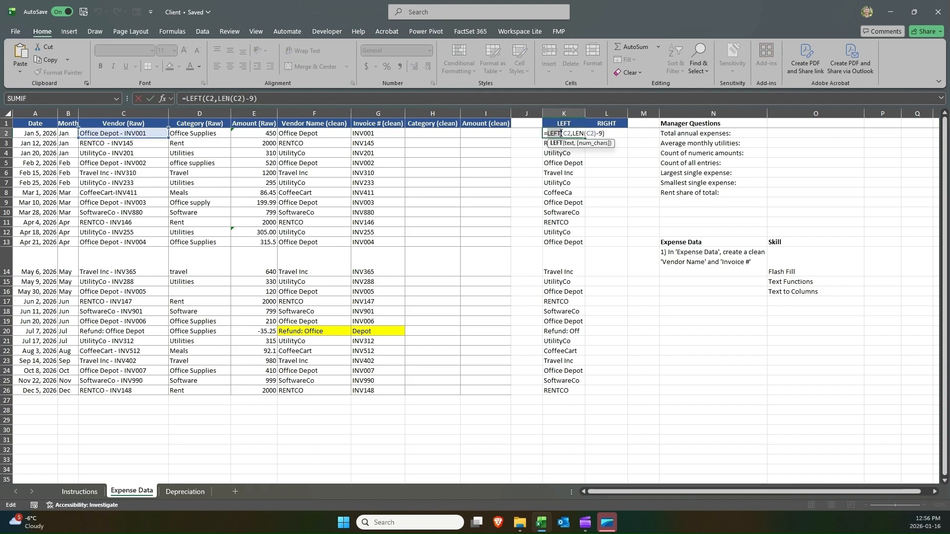
pyautogui.doubleClick(578, 133)
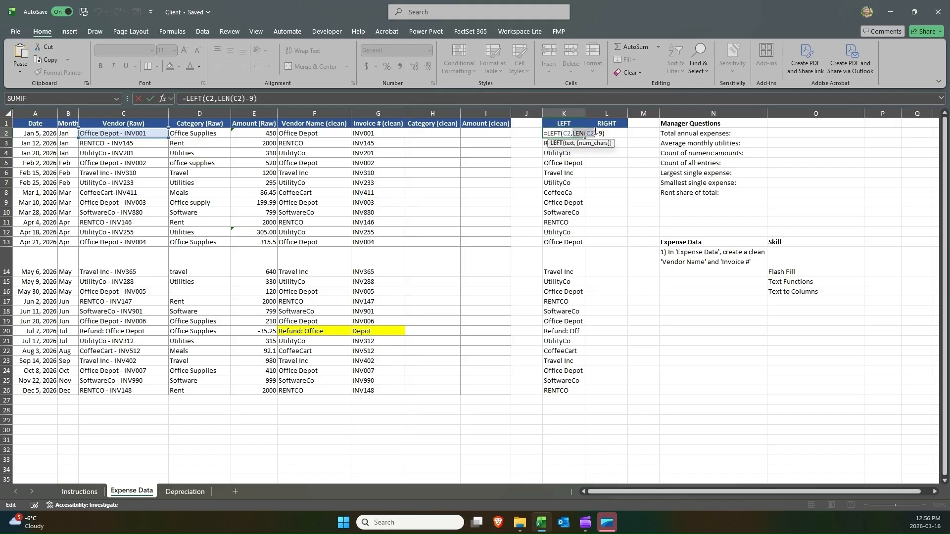
pyautogui.moveTo(601, 131); pyautogui.dragTo(602, 133)
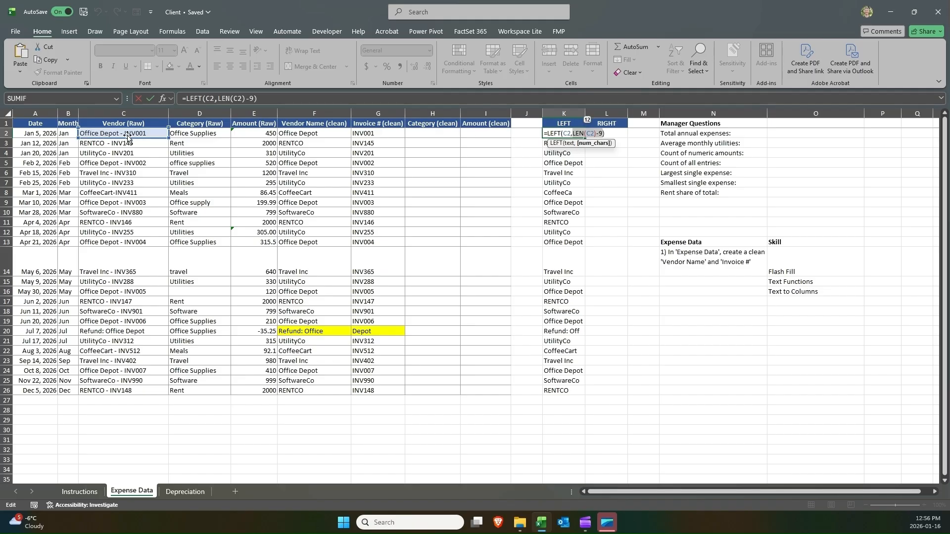
pyautogui.hotkey('ctrl', 'Return')
# Enter =RIGHT(C2,6) in L2 to extract the invoice number.
pyautogui.click(619, 136)
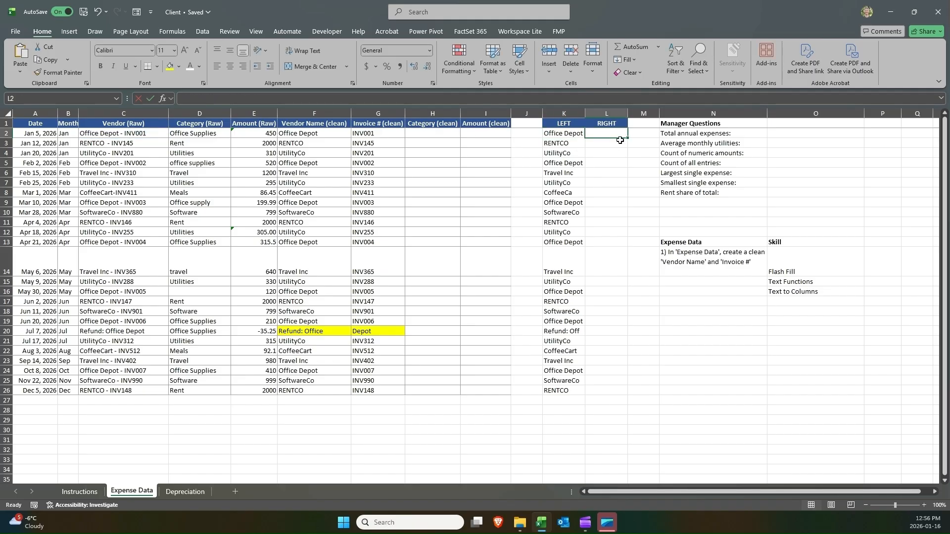
pyautogui.write('=RIGHT(')
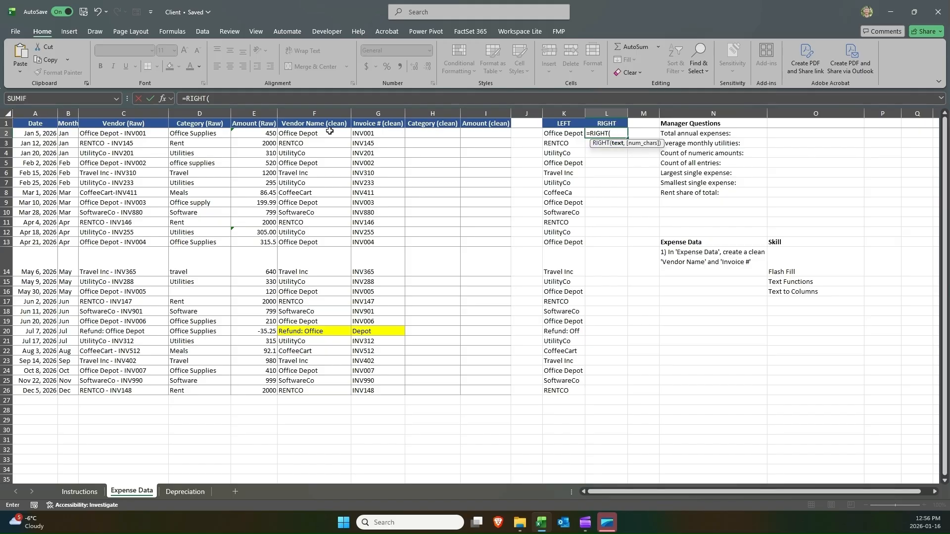
pyautogui.click(124, 132)
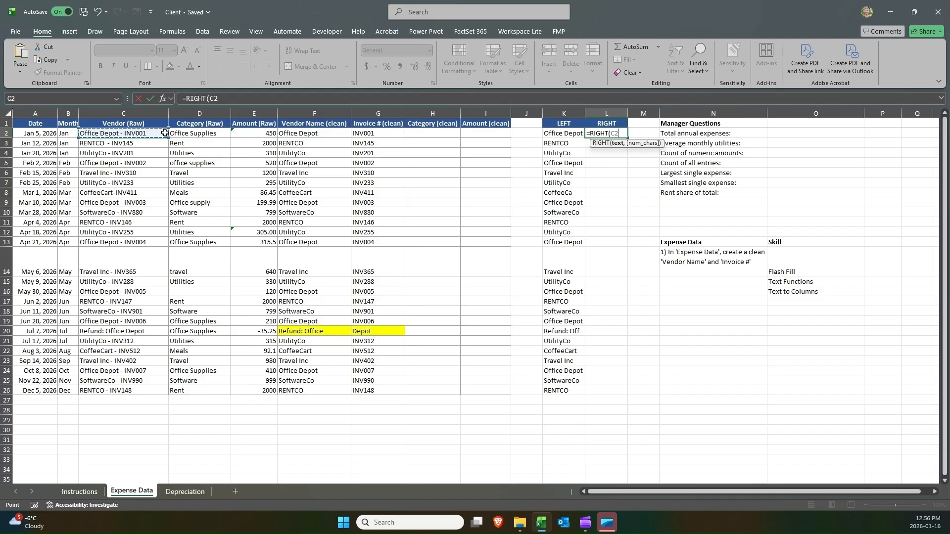
pyautogui.write(',')
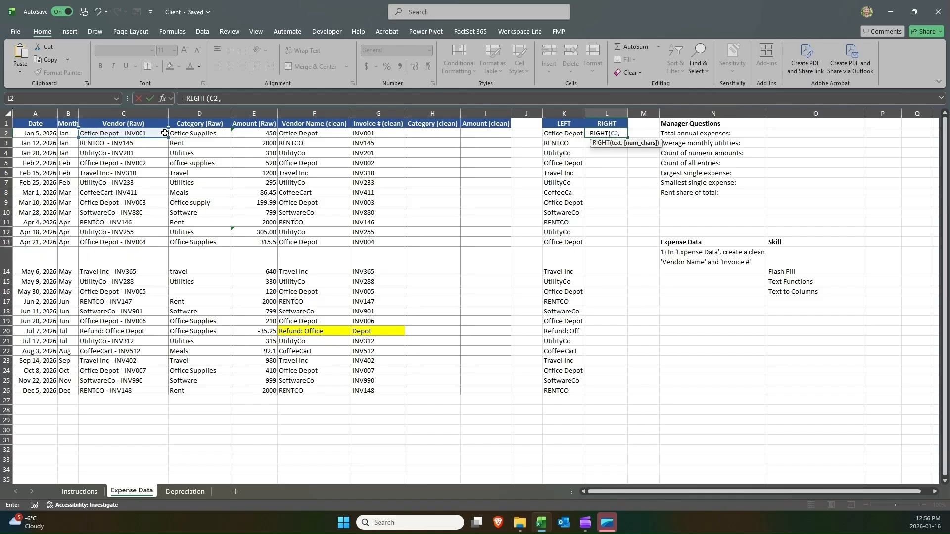
pyautogui.write('6)')
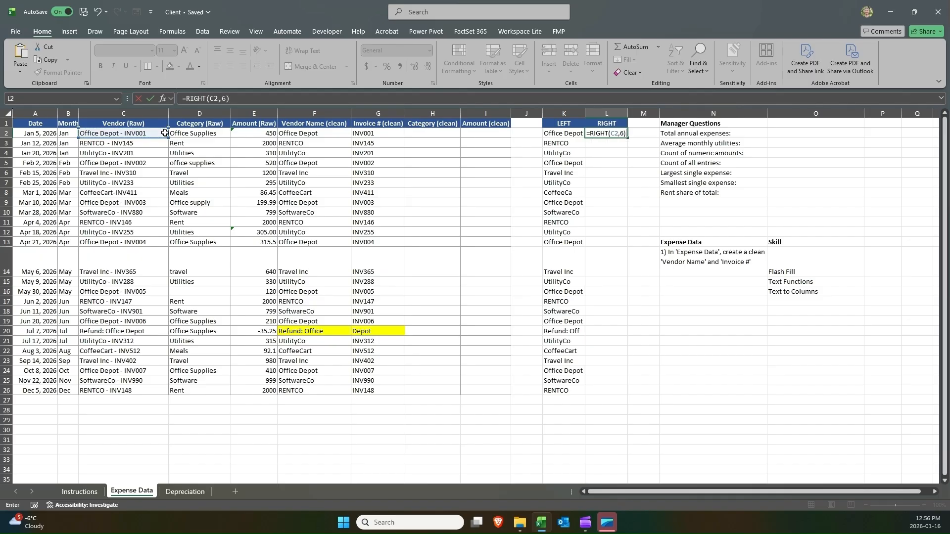
pyautogui.press('Return')
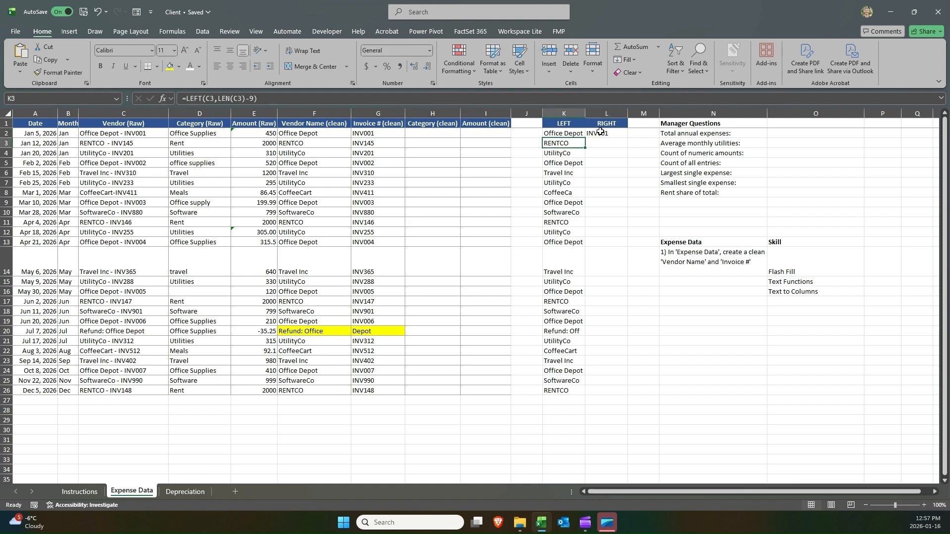
# Fill L2's RIGHT formula down through L26.
pyautogui.click(600, 131)
pyautogui.moveTo(627, 138); pyautogui.dragTo(629, 393)
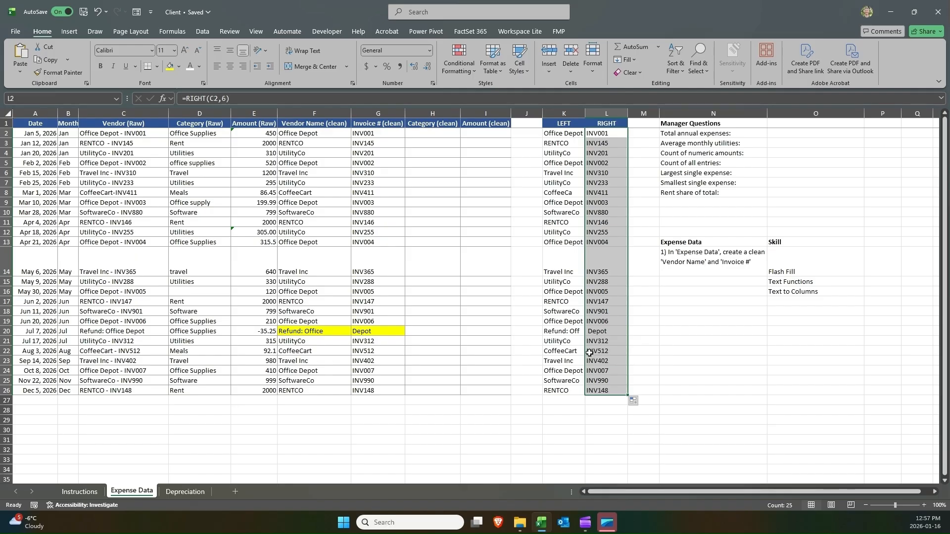
# Highlight the refund row's helper cells K20:L20 in yellow.
pyautogui.click(566, 113)
pyautogui.click(591, 114)
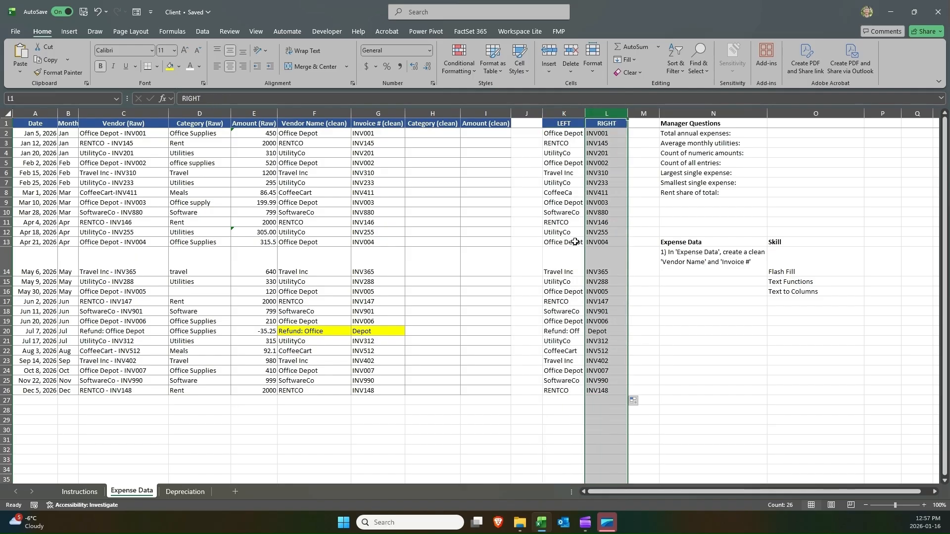
pyautogui.click(562, 113)
pyautogui.click(603, 114)
pyautogui.moveTo(596, 331); pyautogui.dragTo(564, 331)
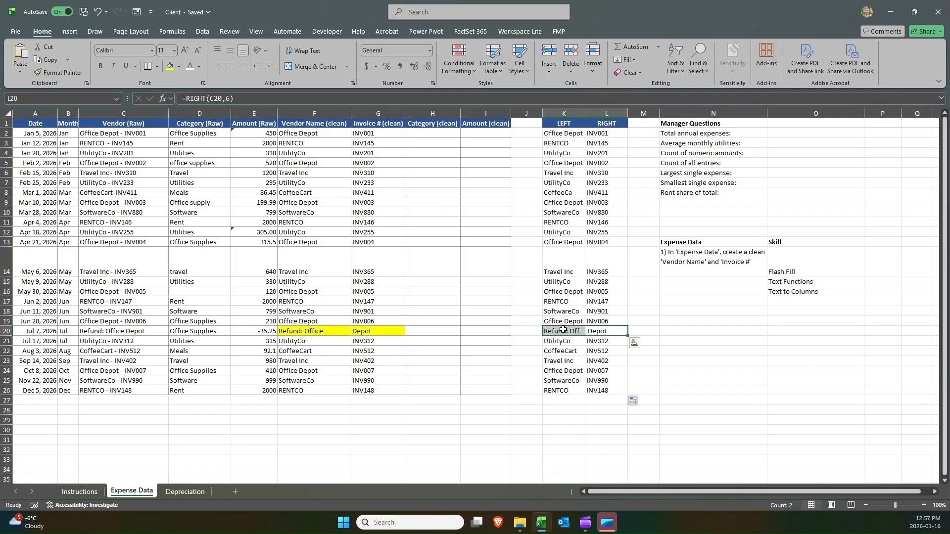
pyautogui.click(171, 68)
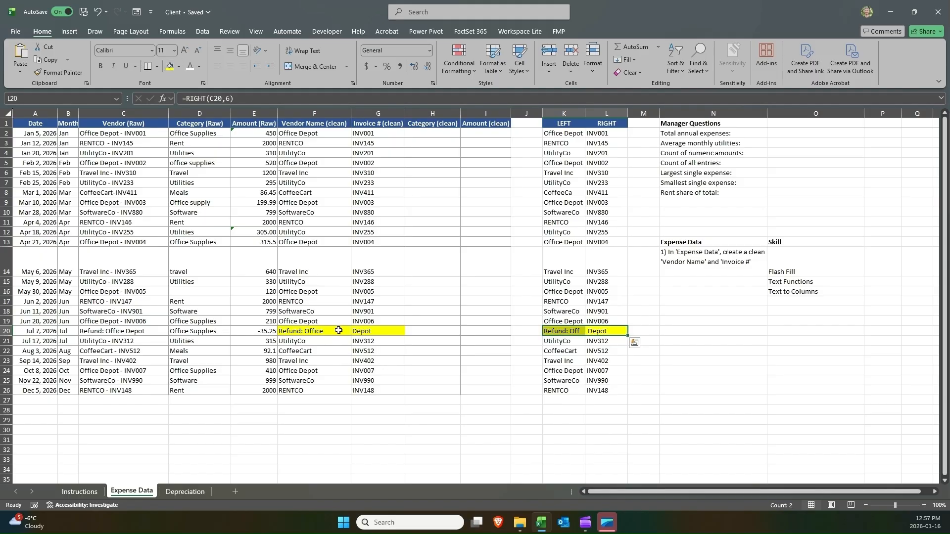
# Compare the refund row's cleaned and helper values with the skills list.
pyautogui.moveTo(342, 330); pyautogui.dragTo(363, 331)
pyautogui.click(540, 331)
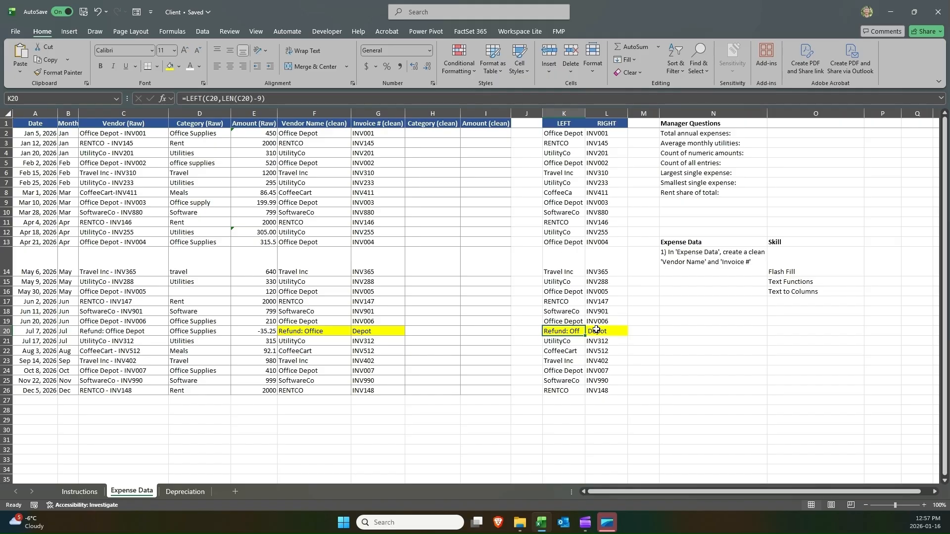
pyautogui.click(349, 331)
pyautogui.moveTo(792, 261); pyautogui.dragTo(793, 292)
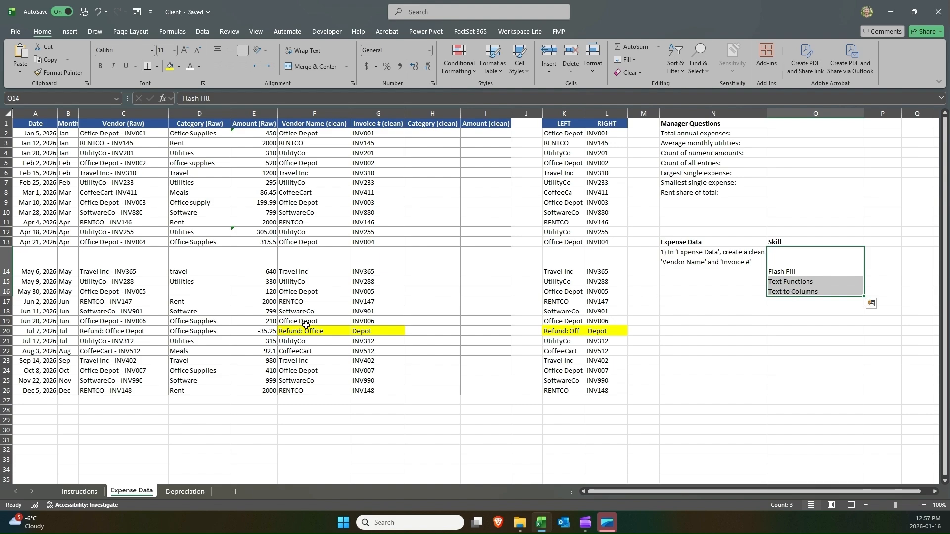
pyautogui.click(805, 252)
pyautogui.click(786, 280)
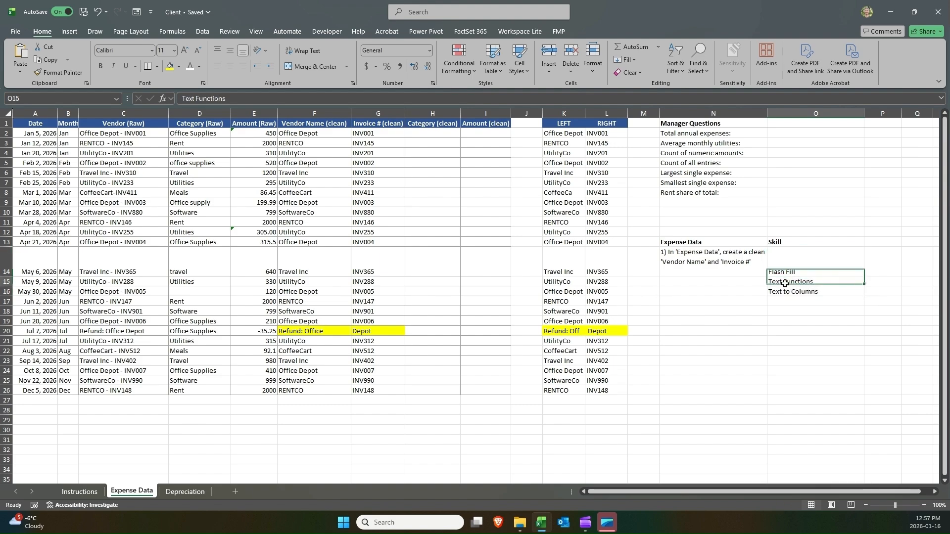
pyautogui.click(585, 241)
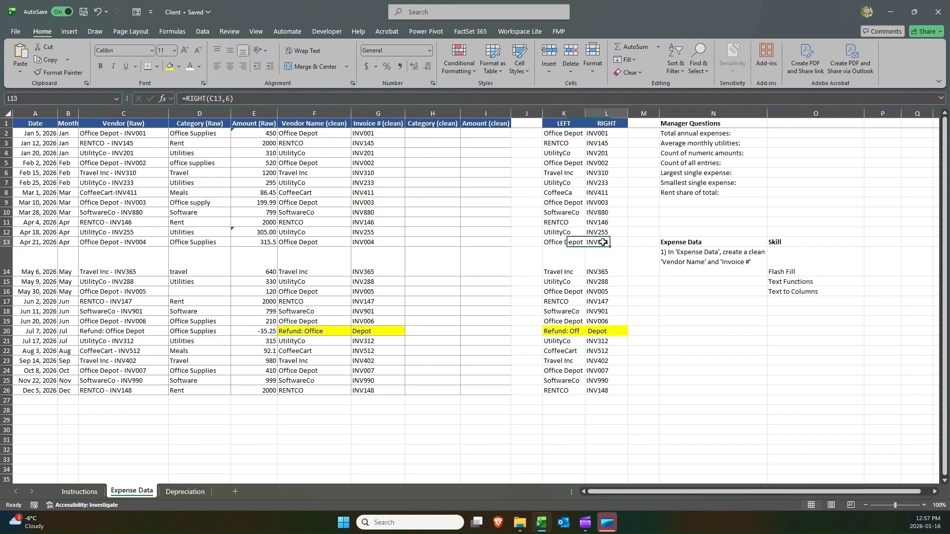
pyautogui.click(775, 294)
pyautogui.moveTo(576, 330); pyautogui.dragTo(596, 331)
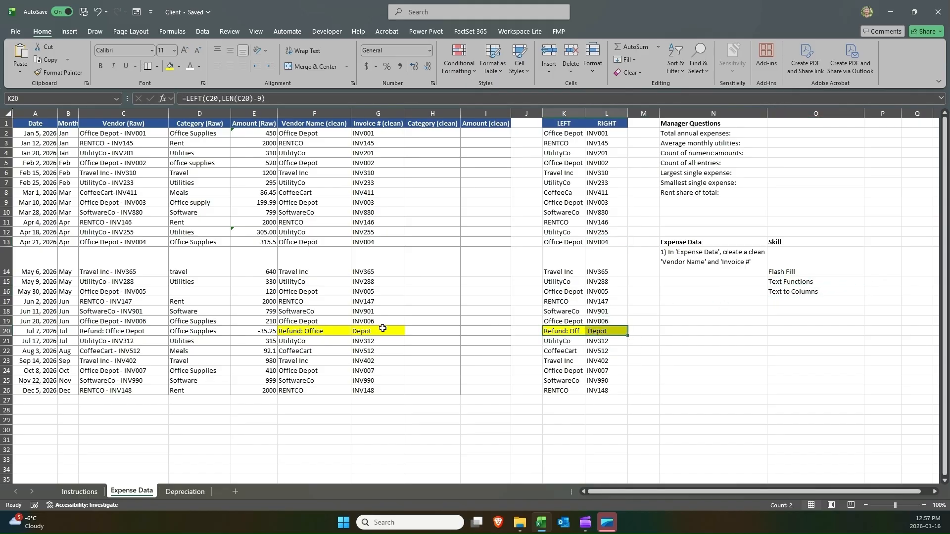
# Copy Office Depot from F19 into F20 as the refund's clean vendor name.
pyautogui.click(333, 331)
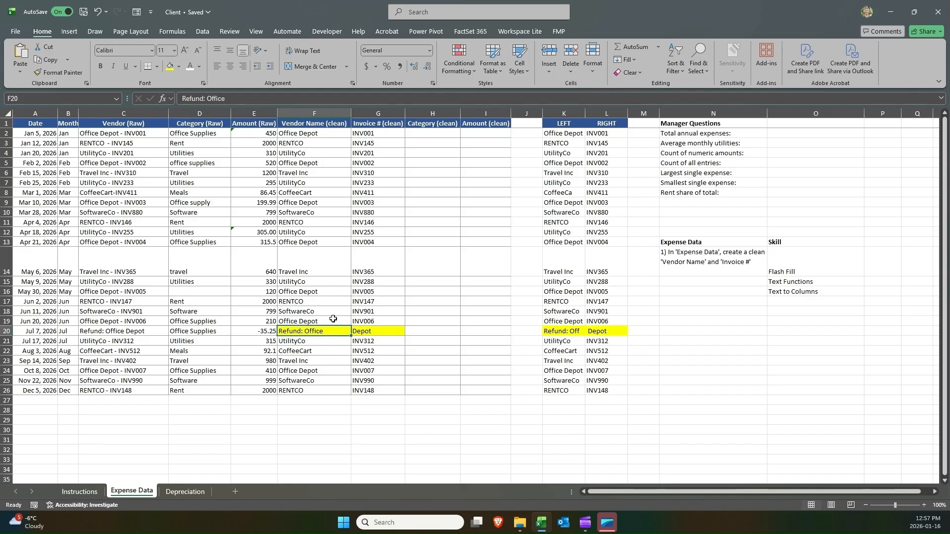
pyautogui.hotkey('shift', 'Up')
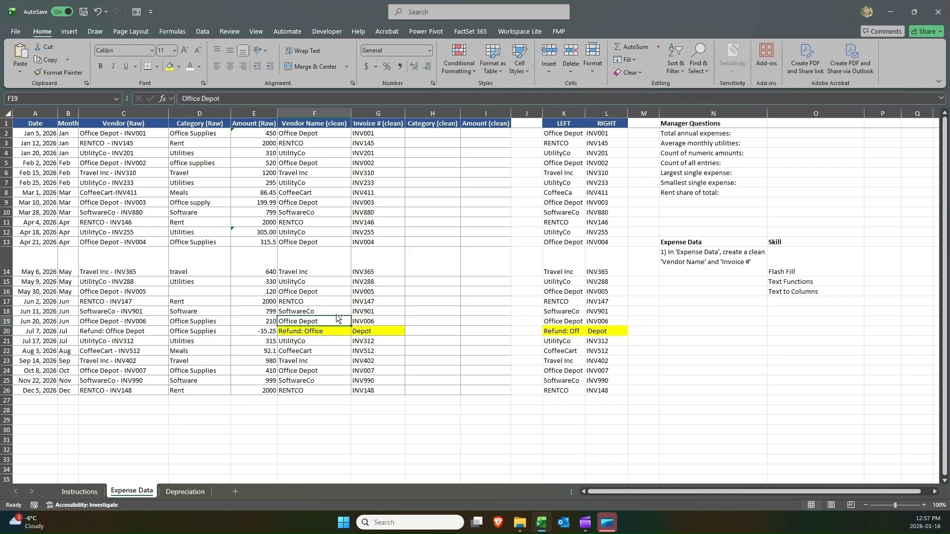
pyautogui.hotkey('ctrl', 'c')
pyautogui.hotkey('ctrl', 'v')
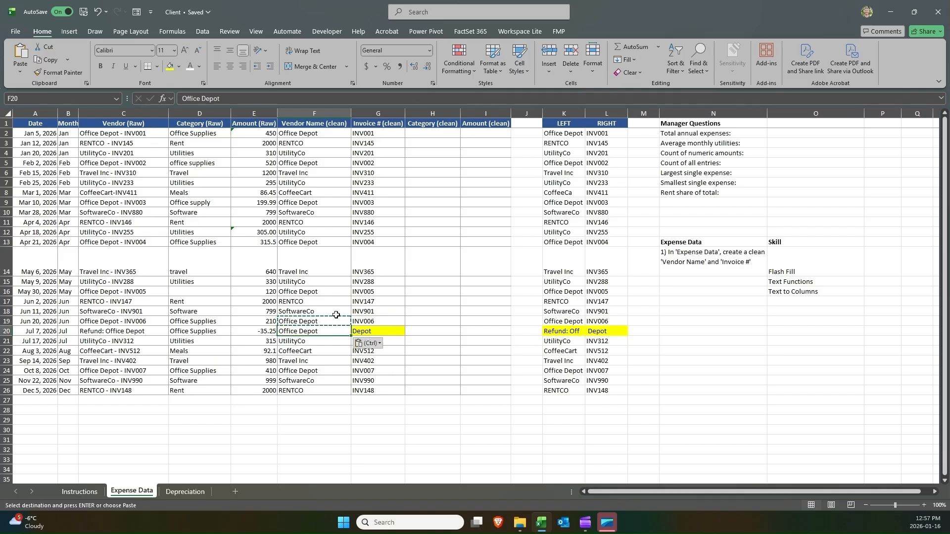
pyautogui.click(131, 328)
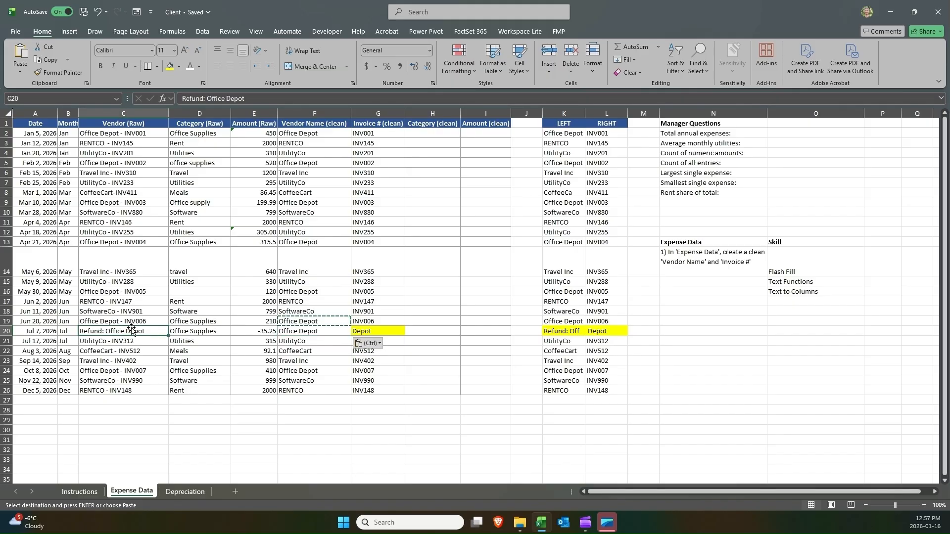
pyautogui.click(306, 331)
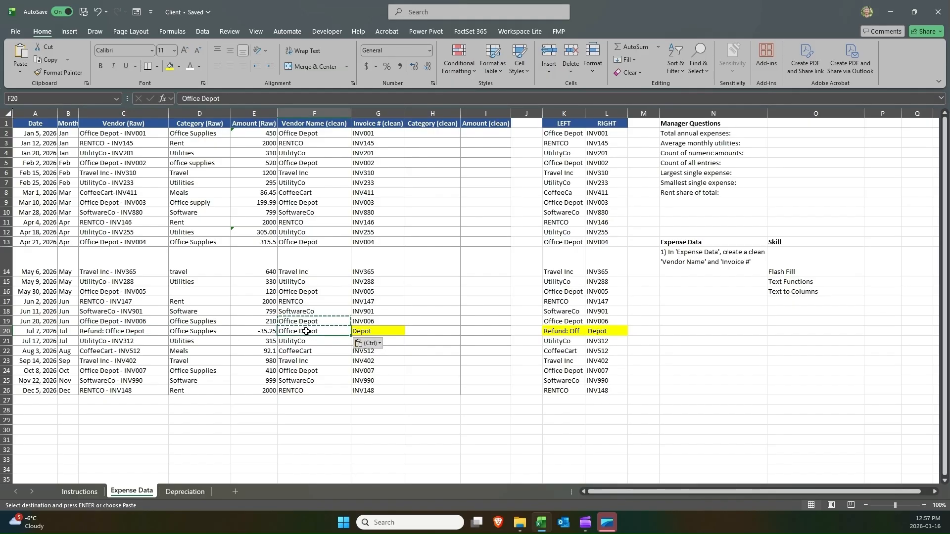
# Enter REFUND as G20's clean invoice number.
pyautogui.click(364, 331)
pyautogui.write('RET')
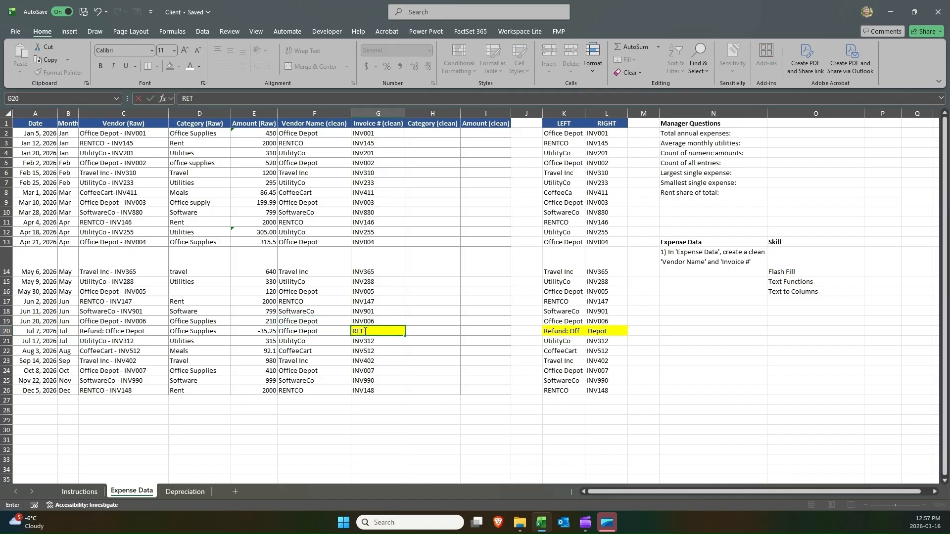
pyautogui.write('UND')
pyautogui.press('Return')
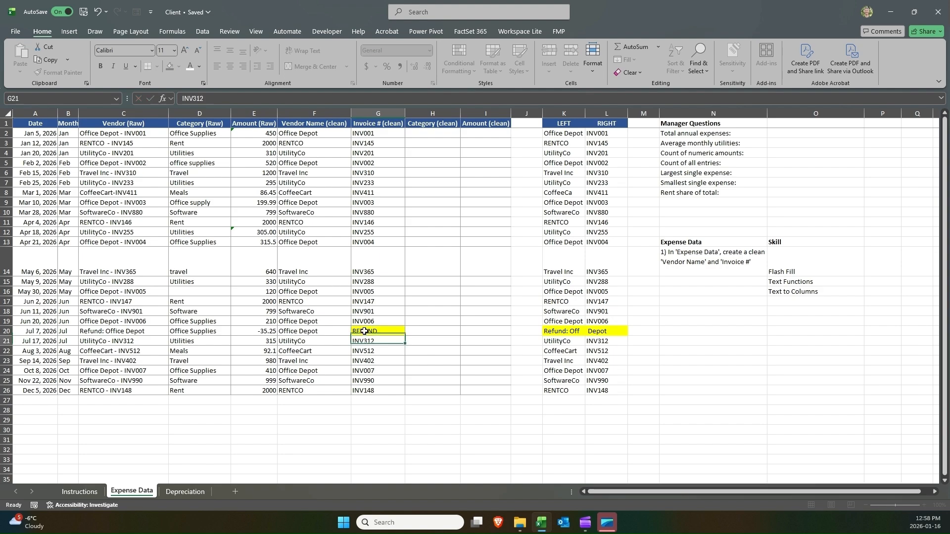
pyautogui.click(358, 332)
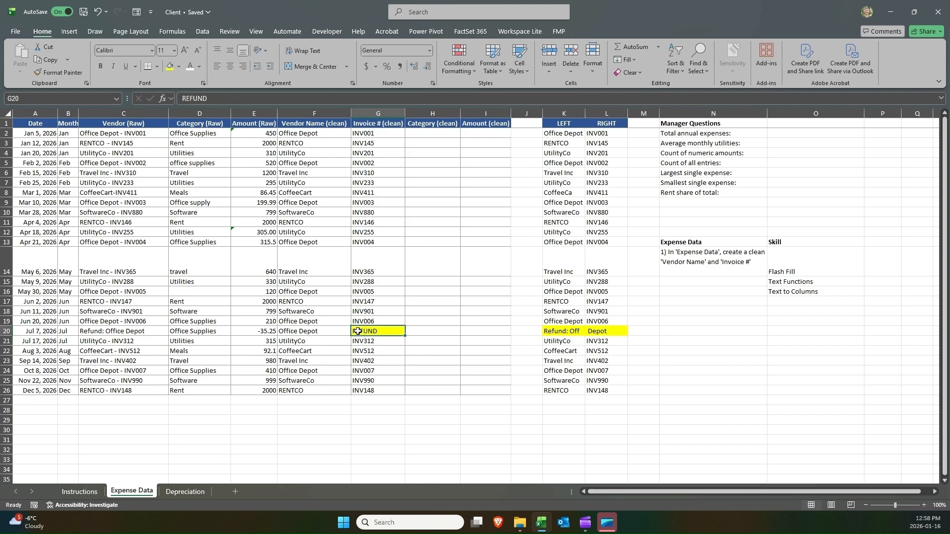
pyautogui.click(680, 255)
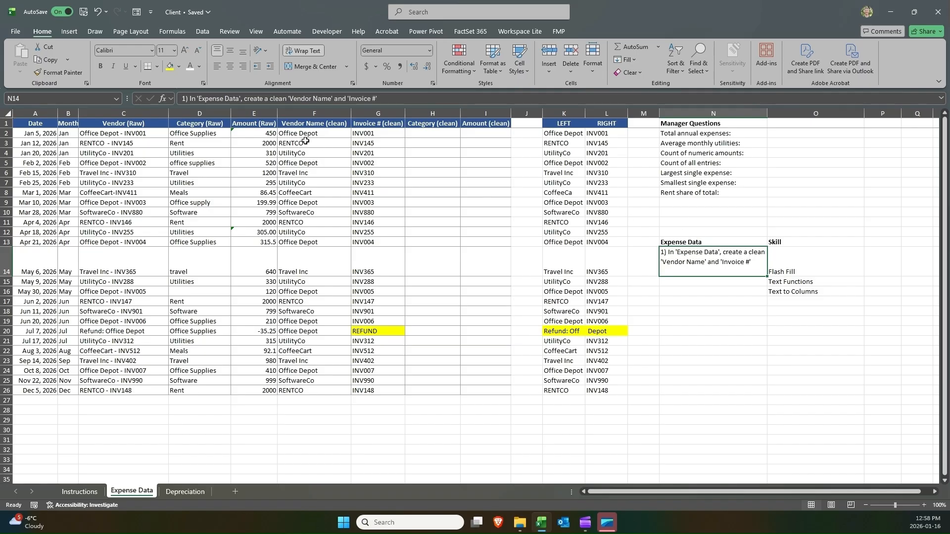
# Enter a UNIQUE formula in F28 listing the distinct clean vendor names from F2:F26.
pyautogui.click(297, 418)
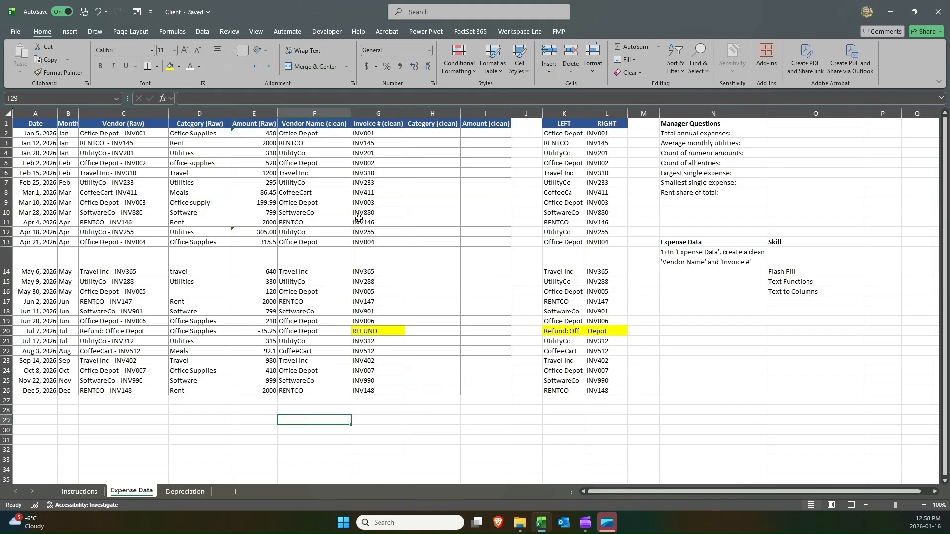
pyautogui.click(306, 126)
pyautogui.moveTo(306, 127); pyautogui.dragTo(299, 396)
pyautogui.click(302, 408)
pyautogui.write('=uni')
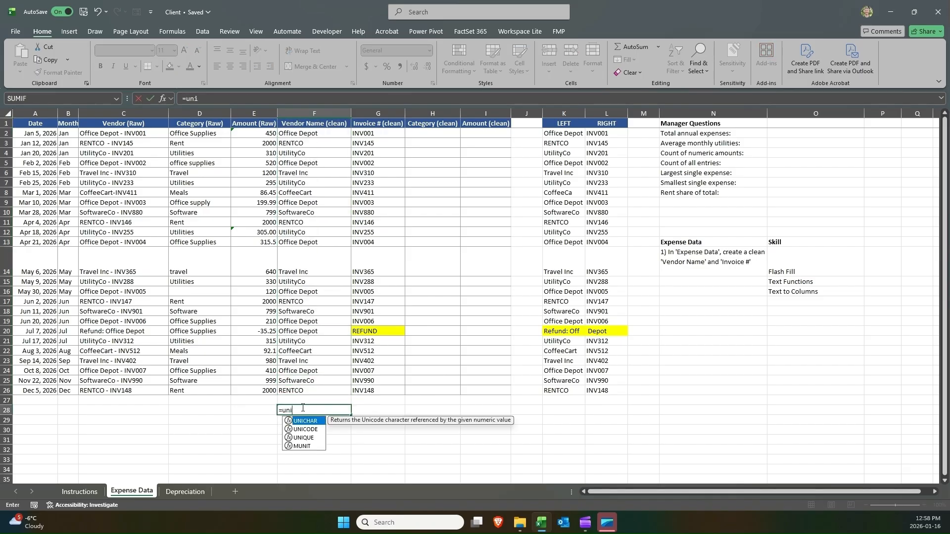
pyautogui.press('Down')
pyautogui.press('Down')
pyautogui.press('Tab')
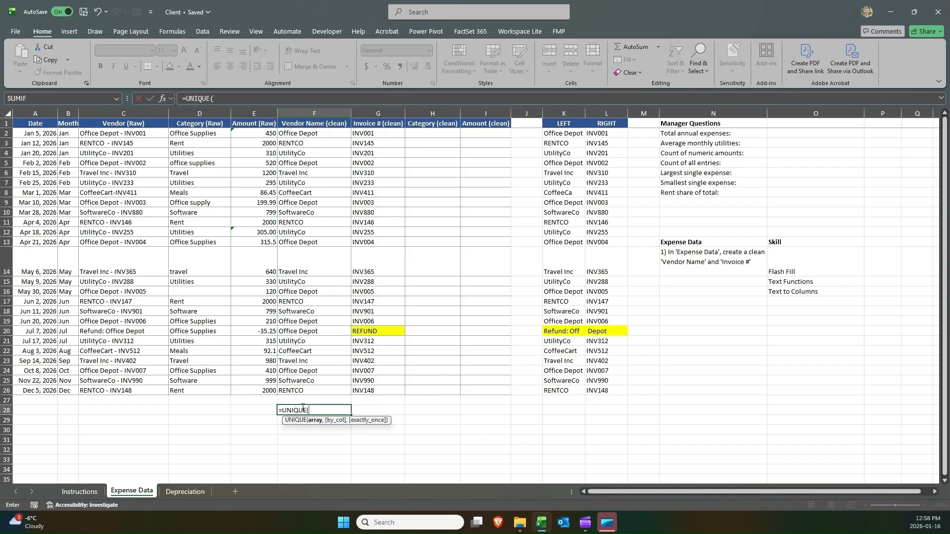
pyautogui.click(323, 133)
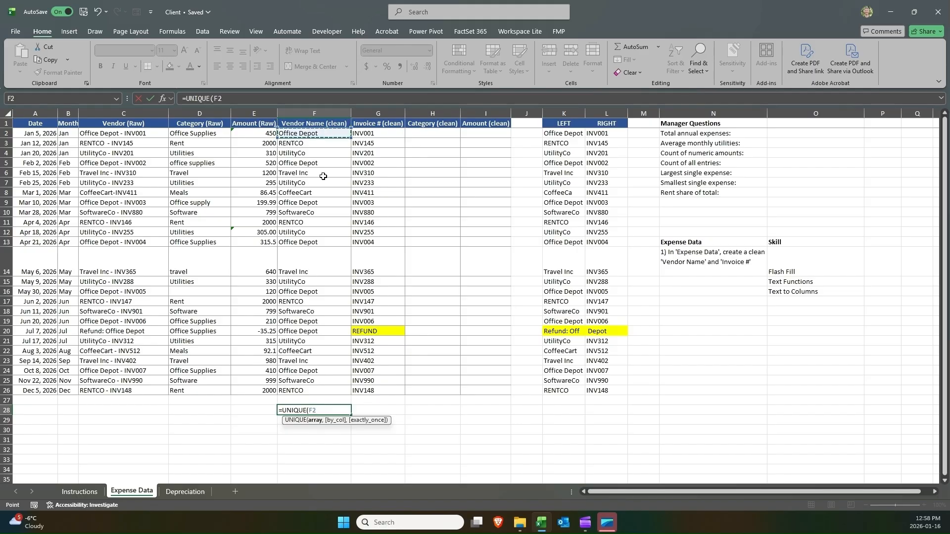
pyautogui.keyDown('shift'); pyautogui.click(308, 390); pyautogui.keyUp('shift')
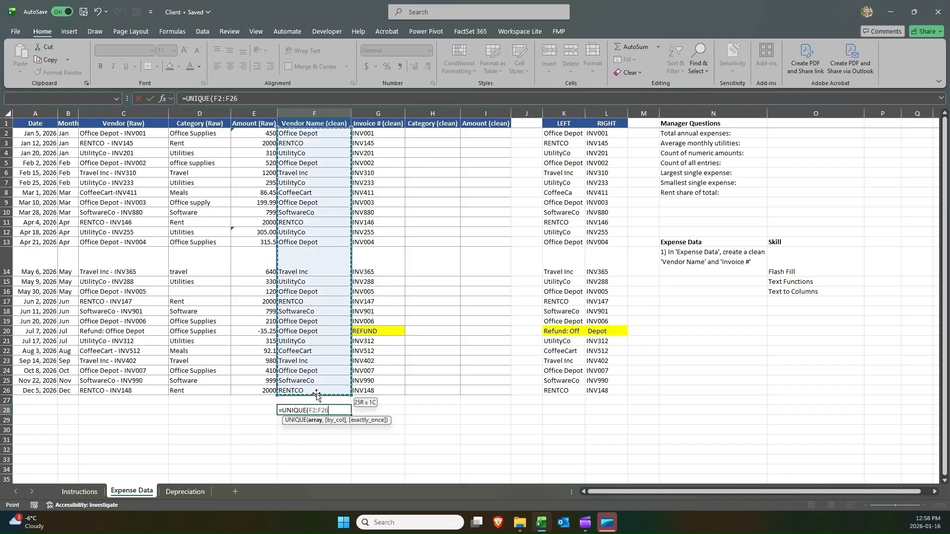
pyautogui.press('Return')
# Compare the two RENTCO entries in the unique vendor list with each other.
pyautogui.scroll(-1, 297, 356)
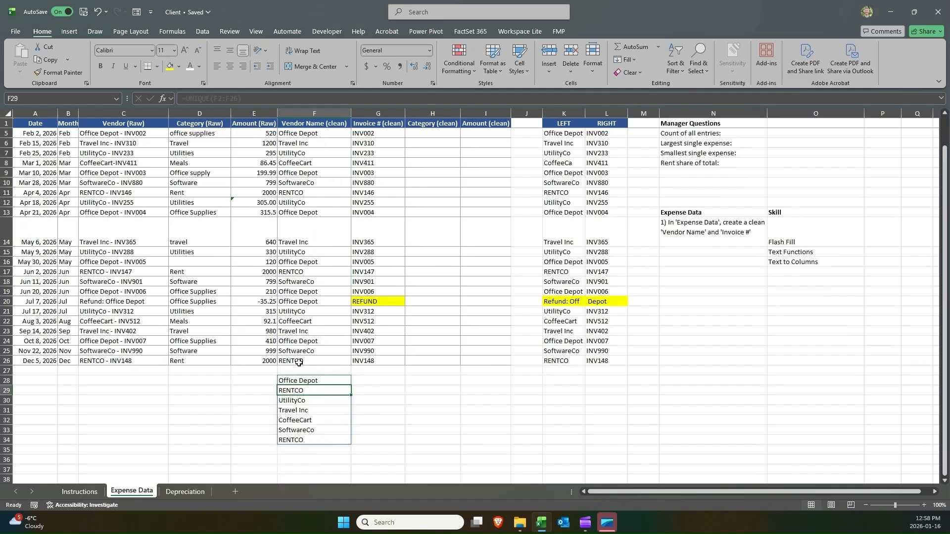
pyautogui.click(307, 438)
pyautogui.click(306, 391)
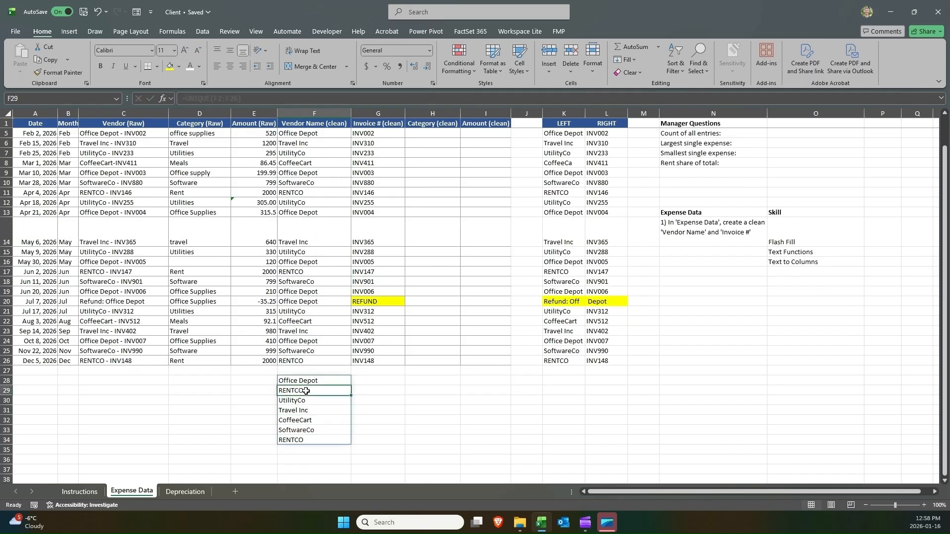
pyautogui.click(306, 443)
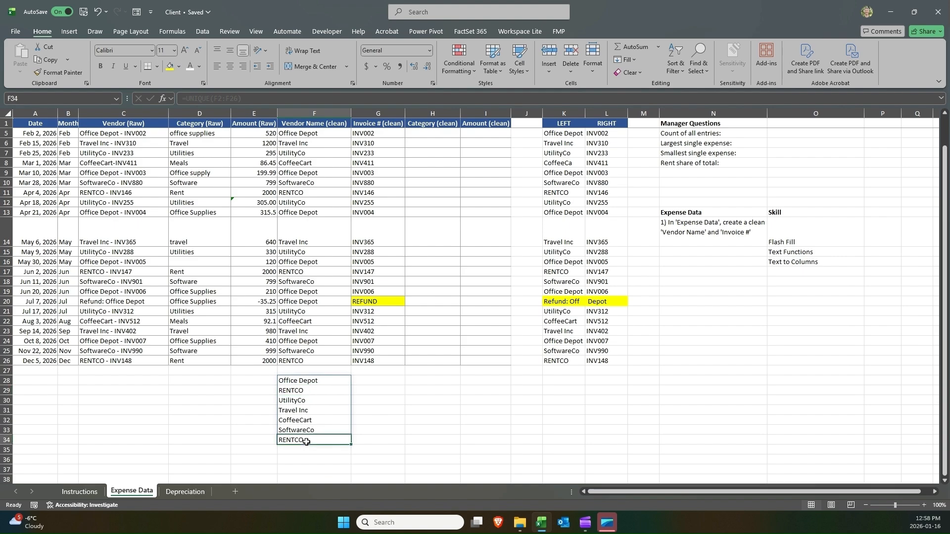
pyautogui.click(307, 390)
pyautogui.click(308, 440)
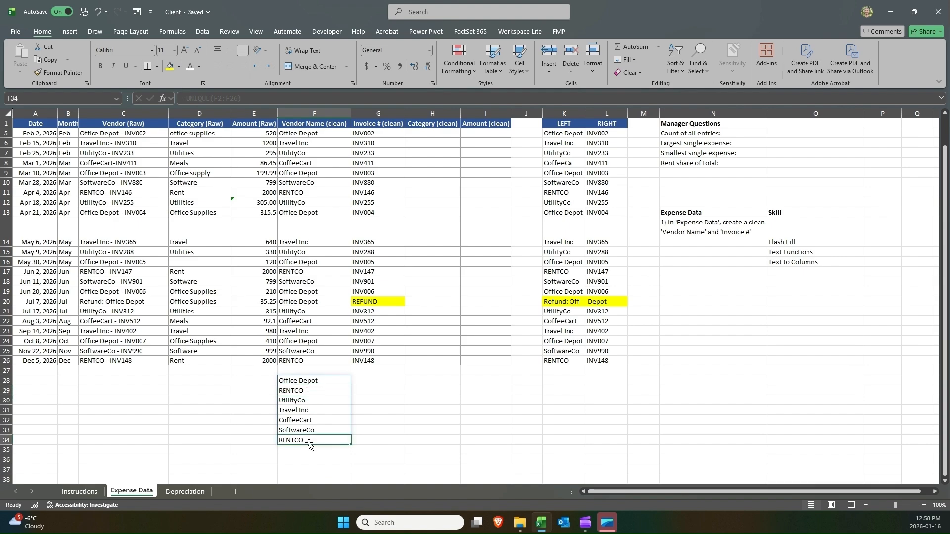
pyautogui.click(309, 391)
pyautogui.click(307, 439)
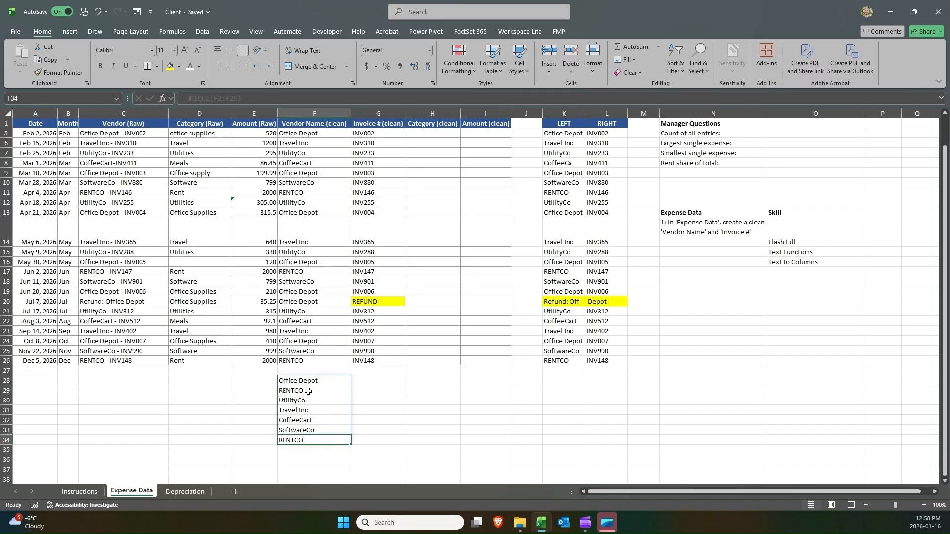
pyautogui.click(307, 390)
pyautogui.click(304, 438)
# Open cell F3's RENTCO vendor name for editing.
pyautogui.scroll(1, 322, 351)
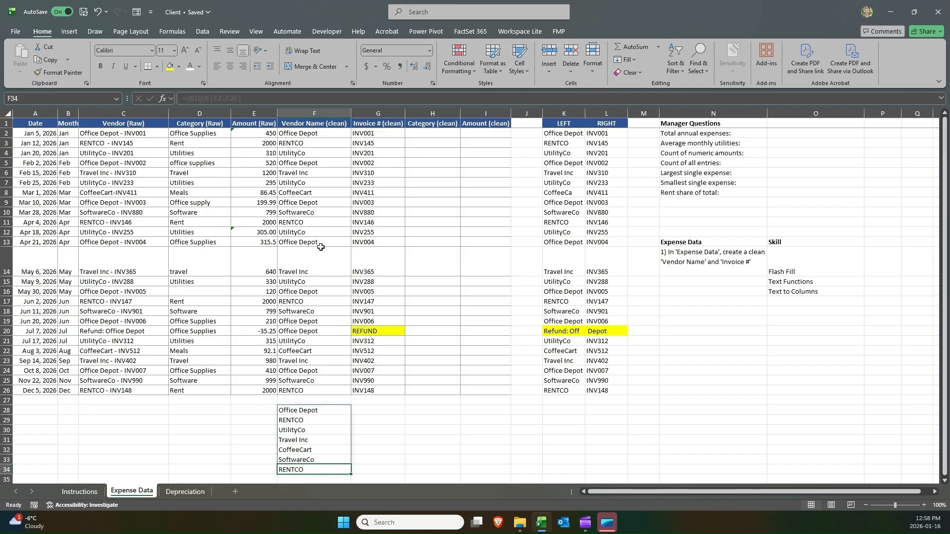
pyautogui.click(316, 143)
pyautogui.click(277, 101)
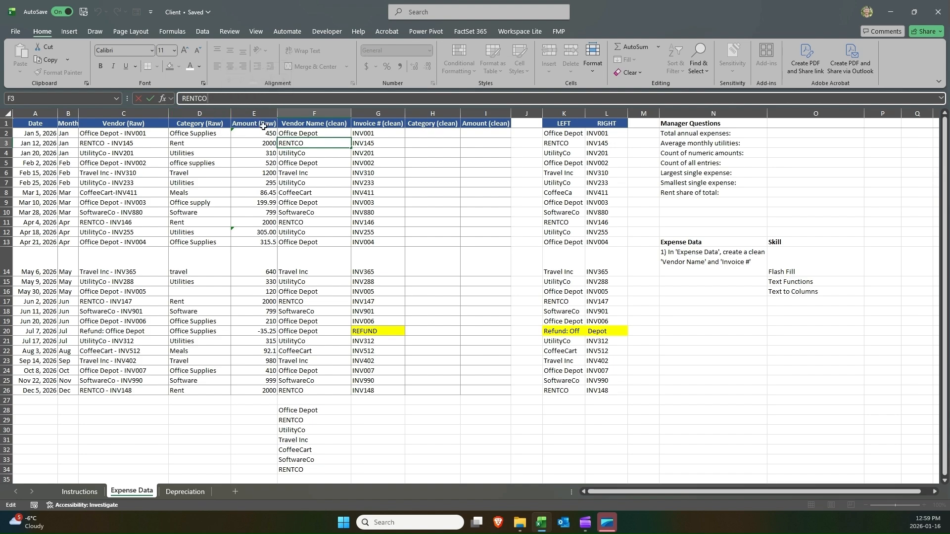
# Check the RENTCO vendor entries and delete the trailing space after RENTCO in F3.
pyautogui.press('Return')
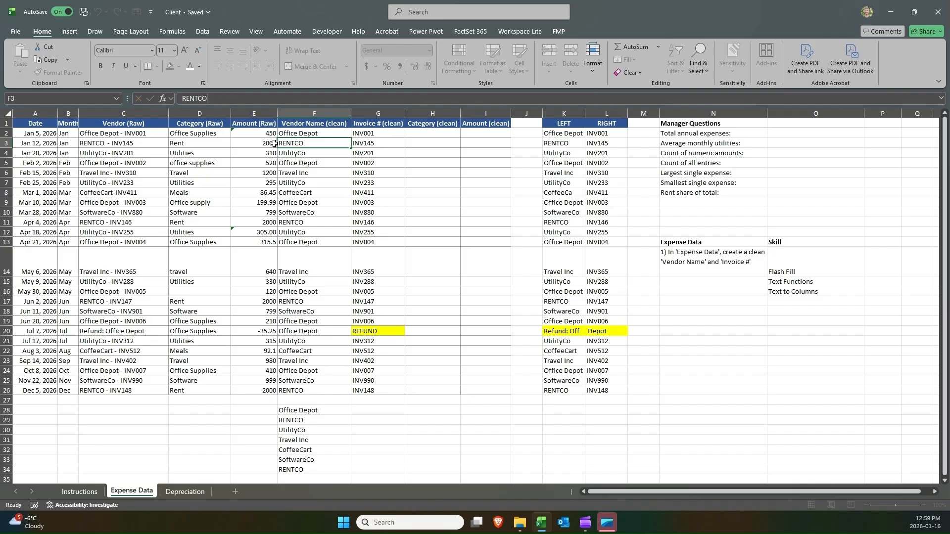
pyautogui.doubleClick(315, 221)
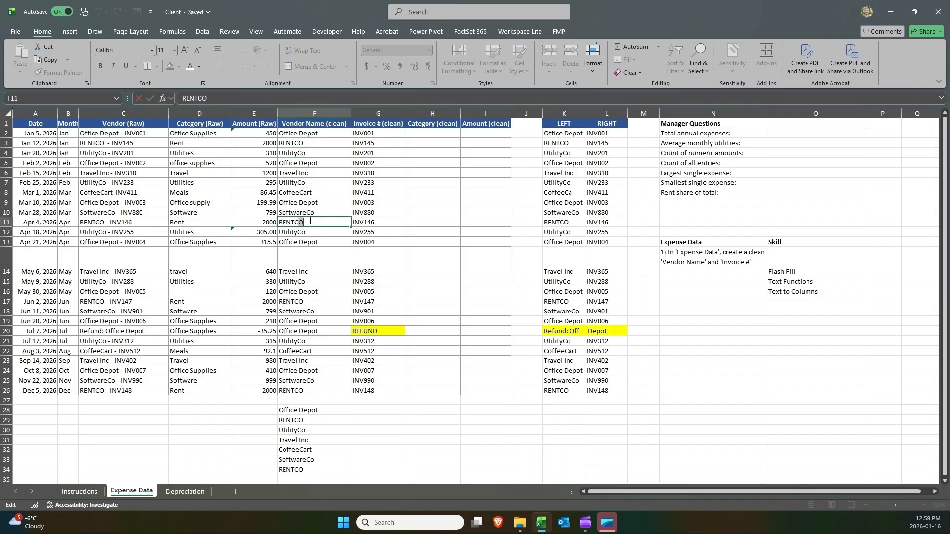
pyautogui.click(310, 221)
pyautogui.press('Return')
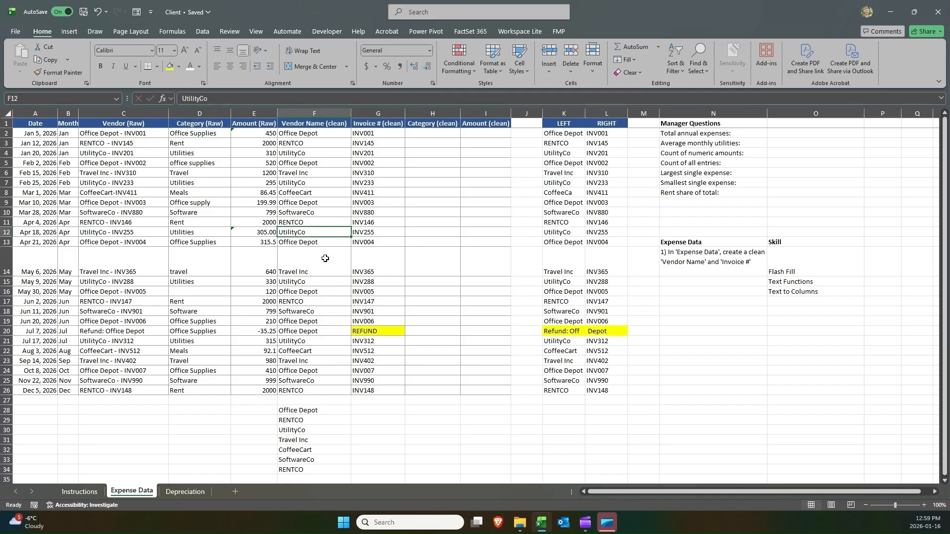
pyautogui.doubleClick(314, 301)
pyautogui.press('Return')
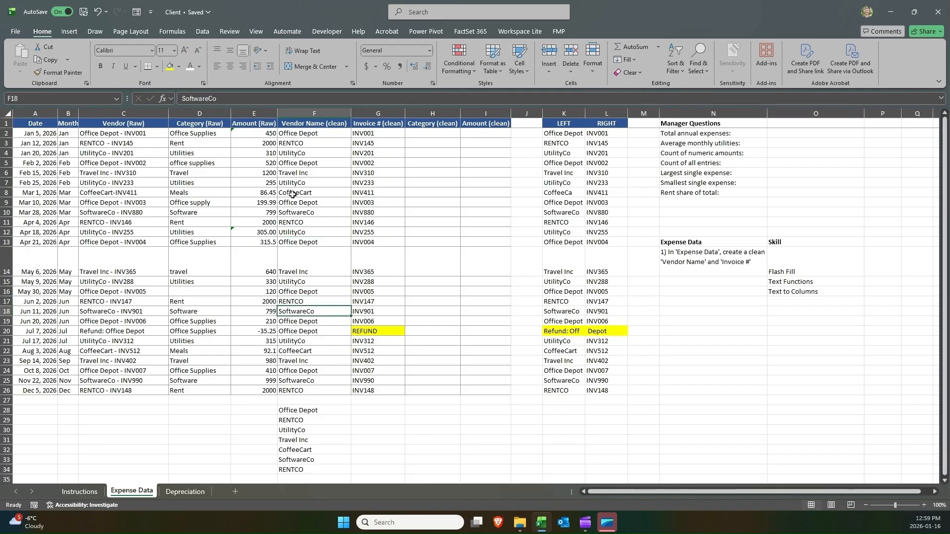
pyautogui.doubleClick(315, 145)
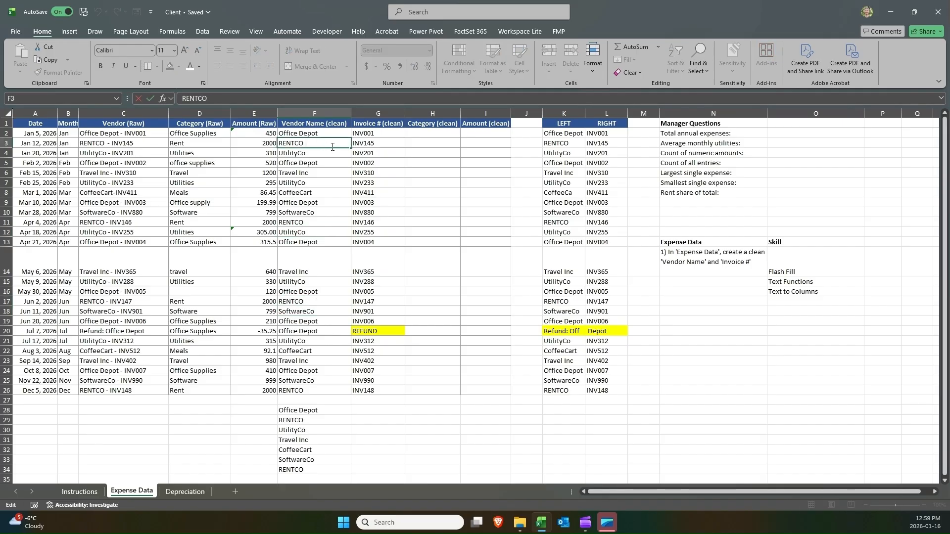
pyautogui.press('BackSpace')
pyautogui.press('Return')
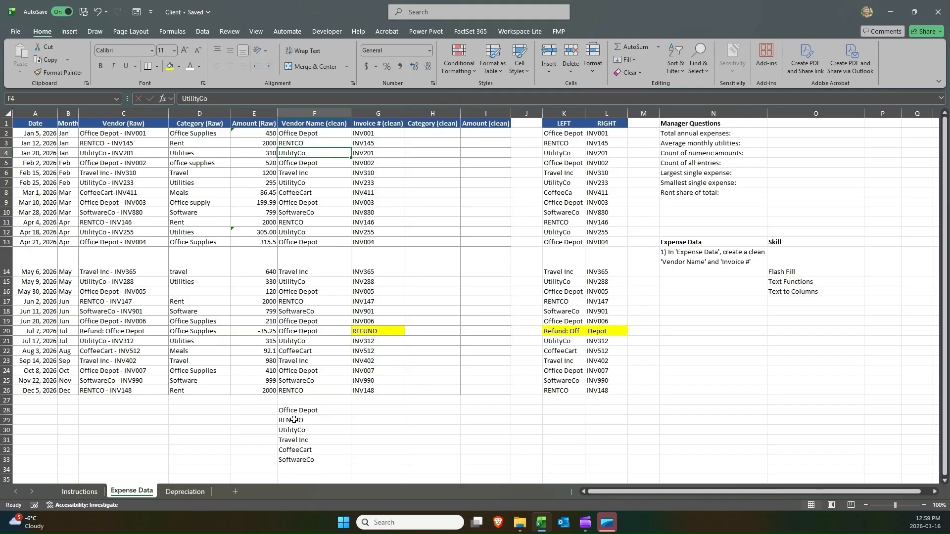
# Review the UNIQUE vendor list in F28 and delete its formula.
pyautogui.doubleClick(293, 412)
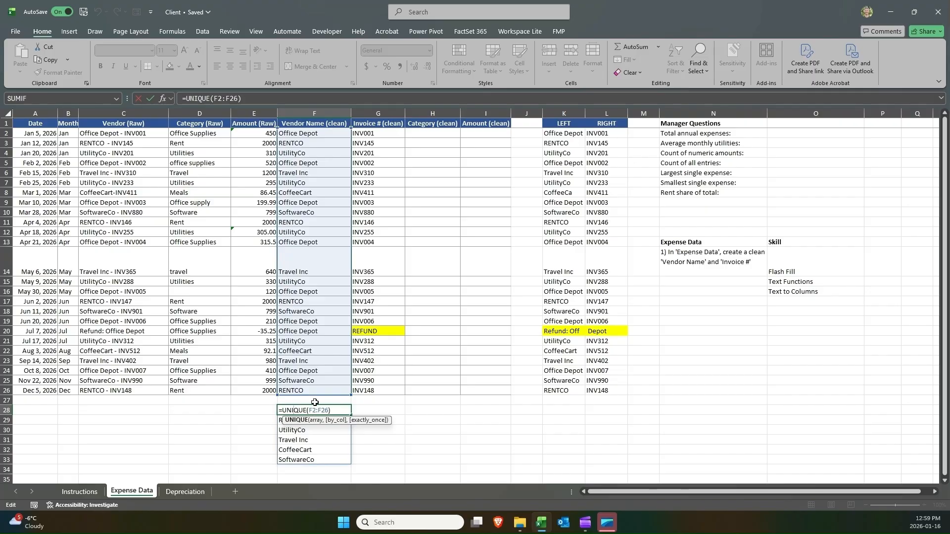
pyautogui.press('Return')
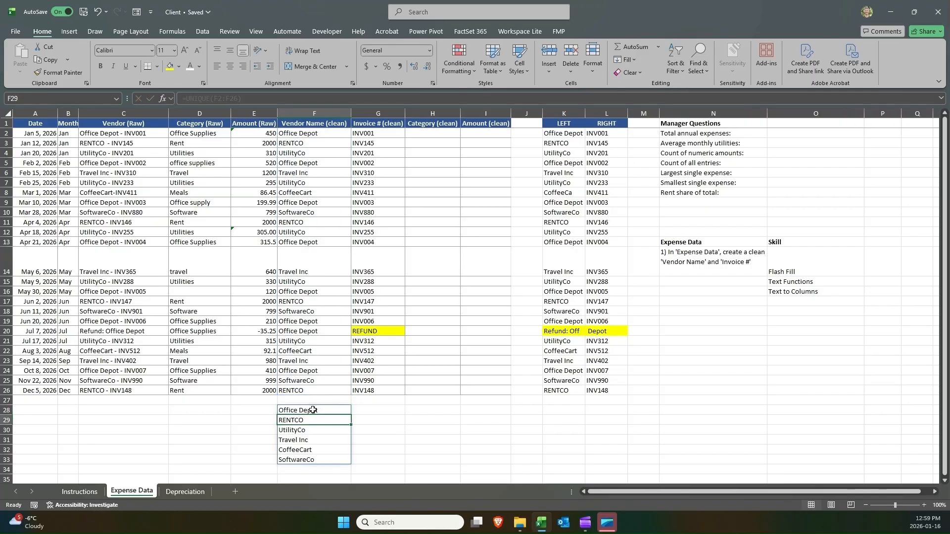
pyautogui.moveTo(313, 410)
pyautogui.mouseDown()
pyautogui.moveTo(300, 466)
pyautogui.moveTo(300, 410)
pyautogui.mouseUp()
pyautogui.click(302, 460)
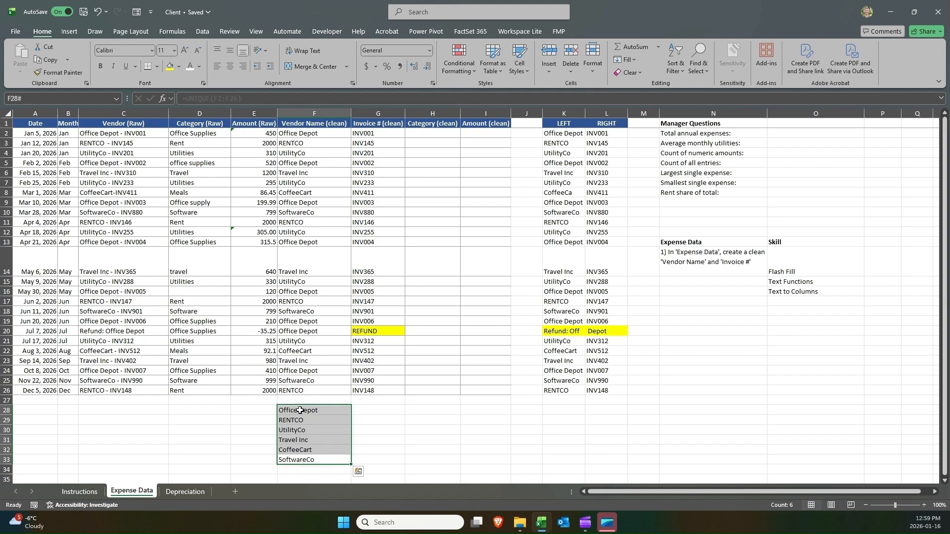
pyautogui.click(299, 144)
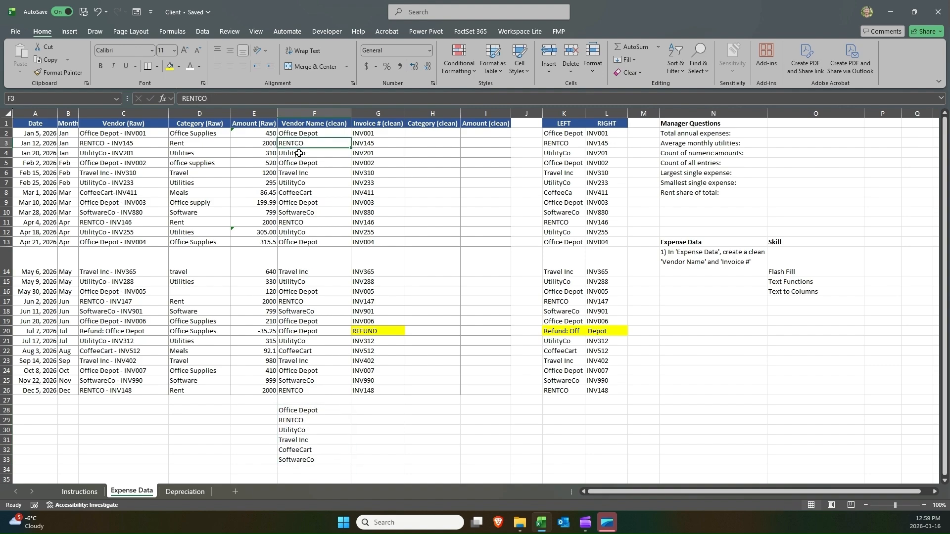
pyautogui.click(296, 183)
pyautogui.click(303, 223)
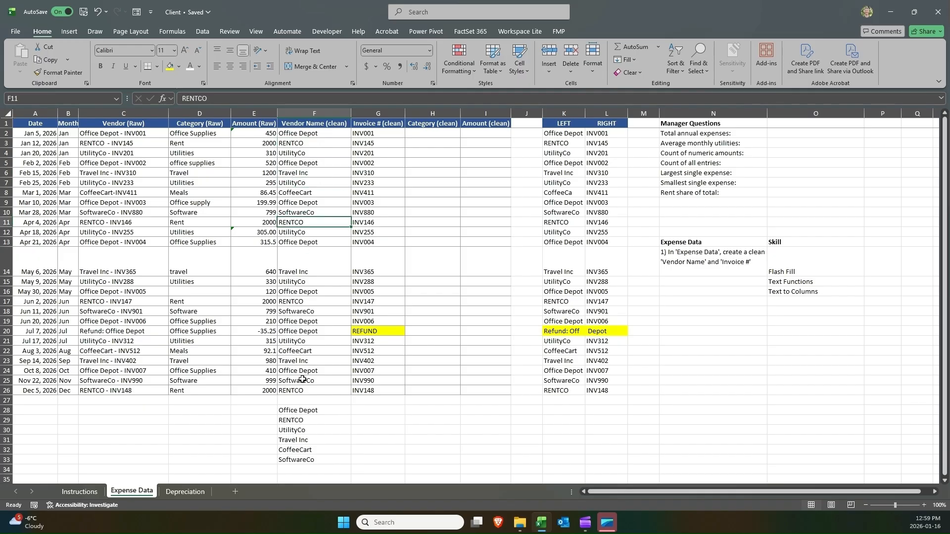
pyautogui.click(303, 411)
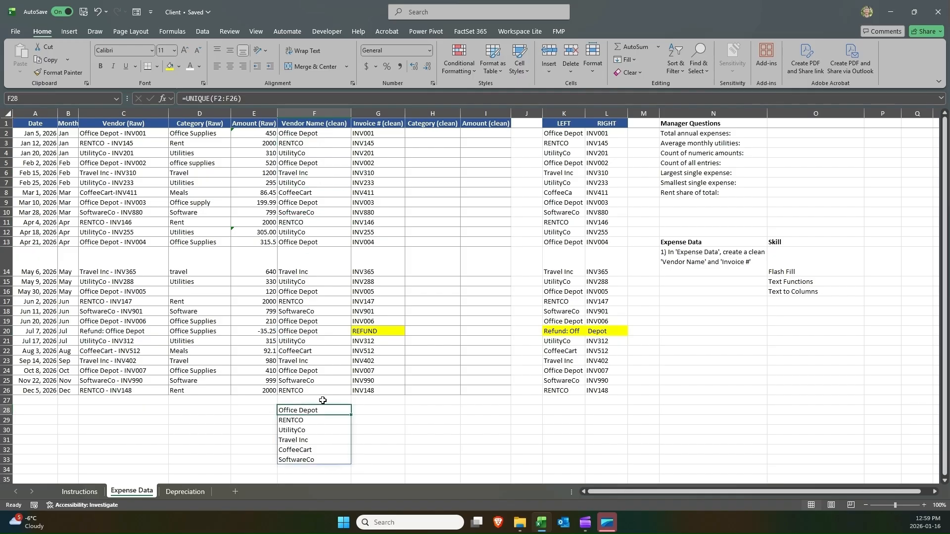
pyautogui.press('Delete')
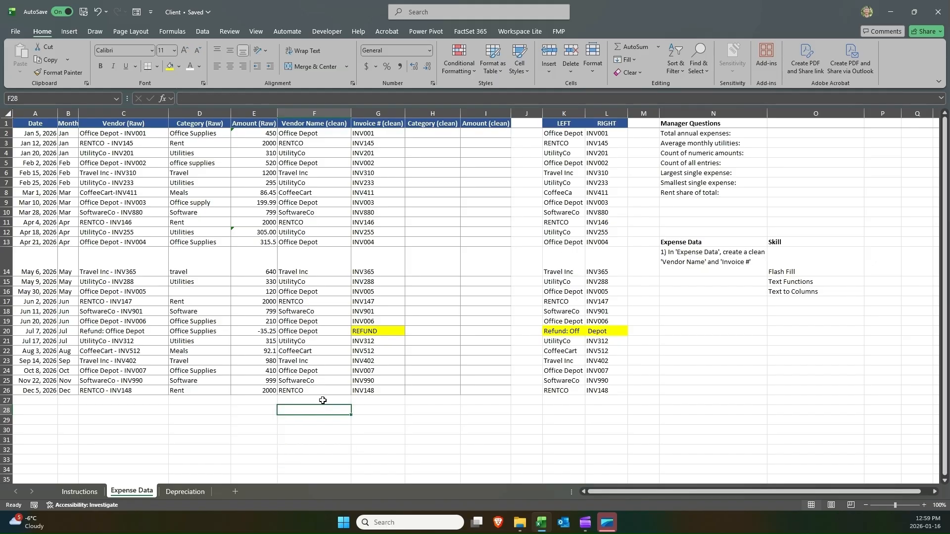
# Clear the first task note and its skill list beside the Manager Questions.
pyautogui.click(677, 270)
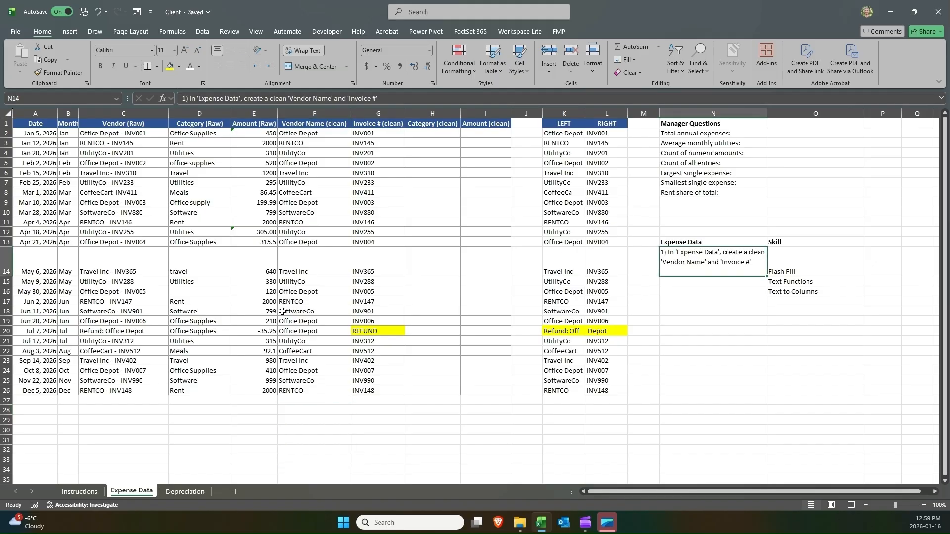
pyautogui.click(301, 388)
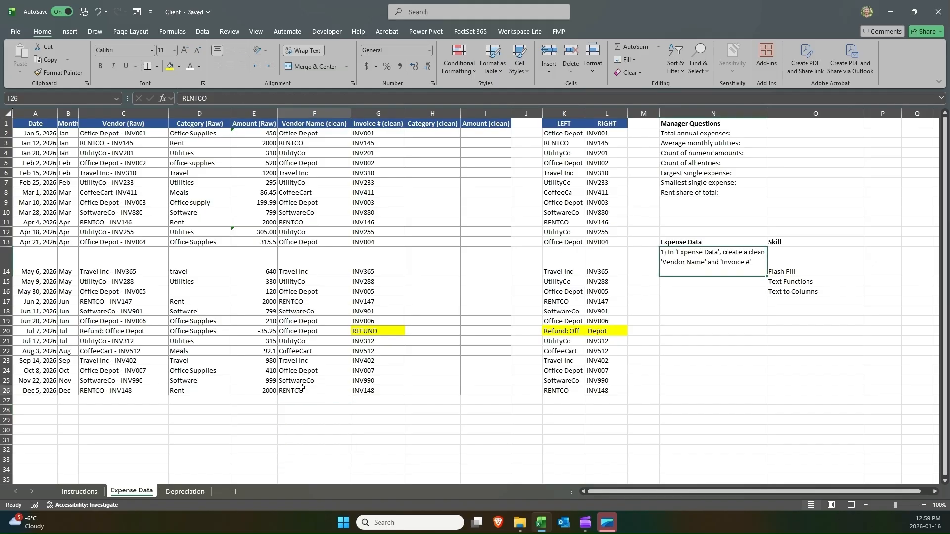
pyautogui.click(736, 262)
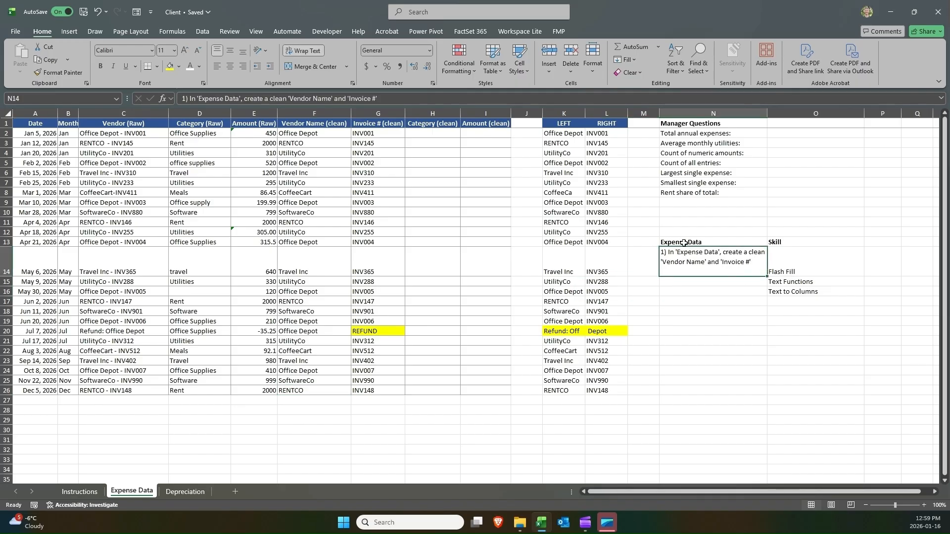
pyautogui.moveTo(685, 239); pyautogui.dragTo(782, 288)
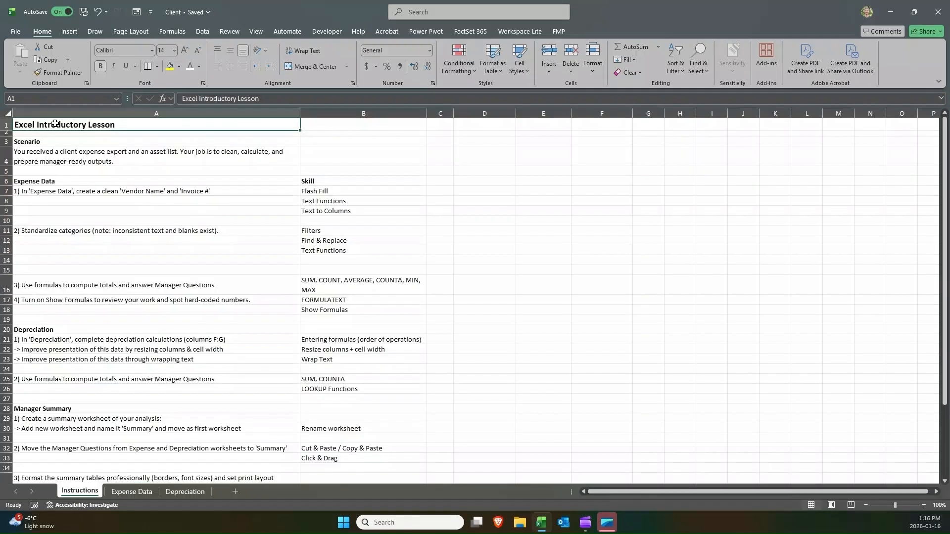
# Copy the task 2 note on standardizing categories with its skills from Instructions into N13 of Expense Data.
pyautogui.click(67, 230)
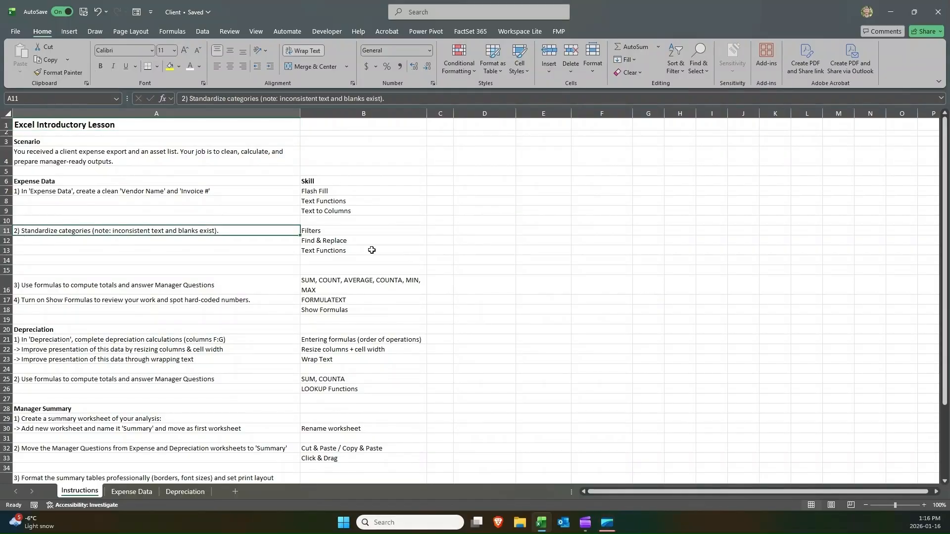
pyautogui.keyDown('shift'); pyautogui.click(316, 251); pyautogui.keyUp('shift')
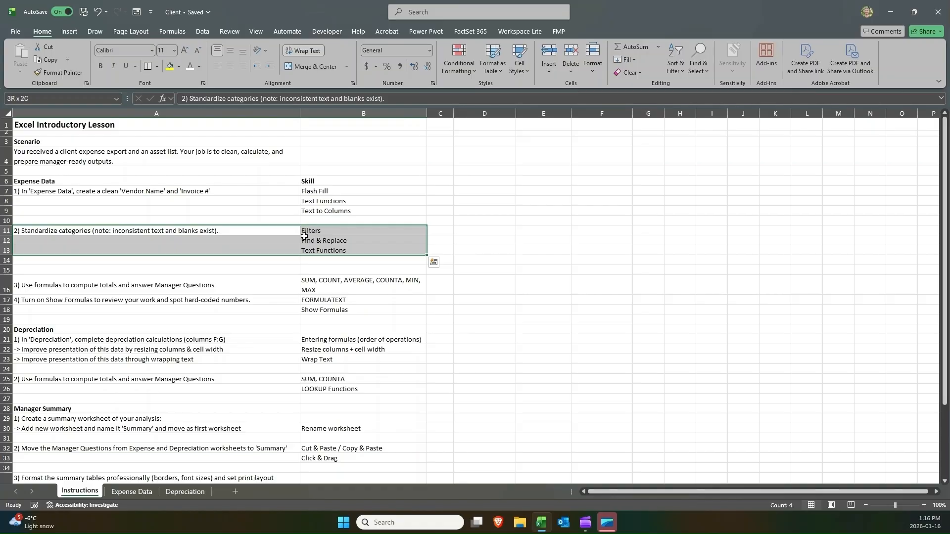
pyautogui.hotkey('ctrl', 'c')
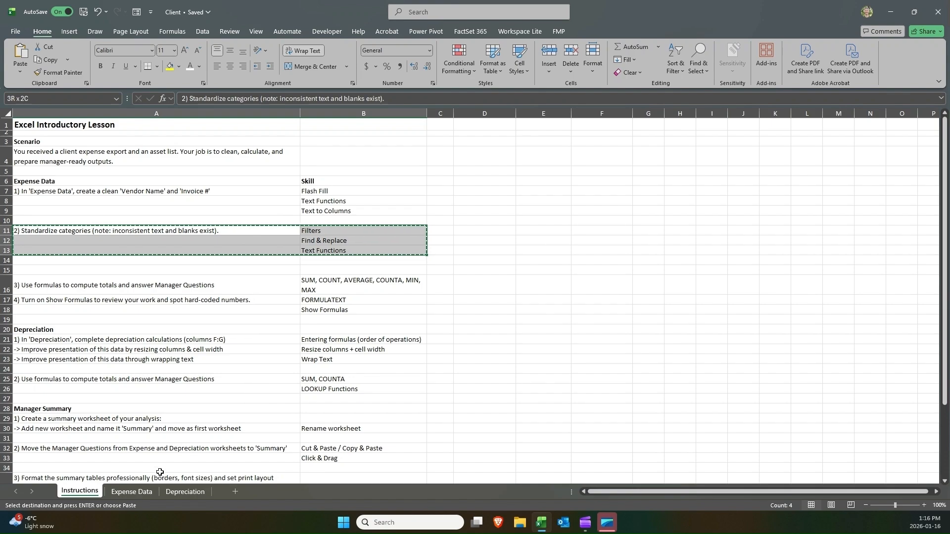
pyautogui.click(131, 491)
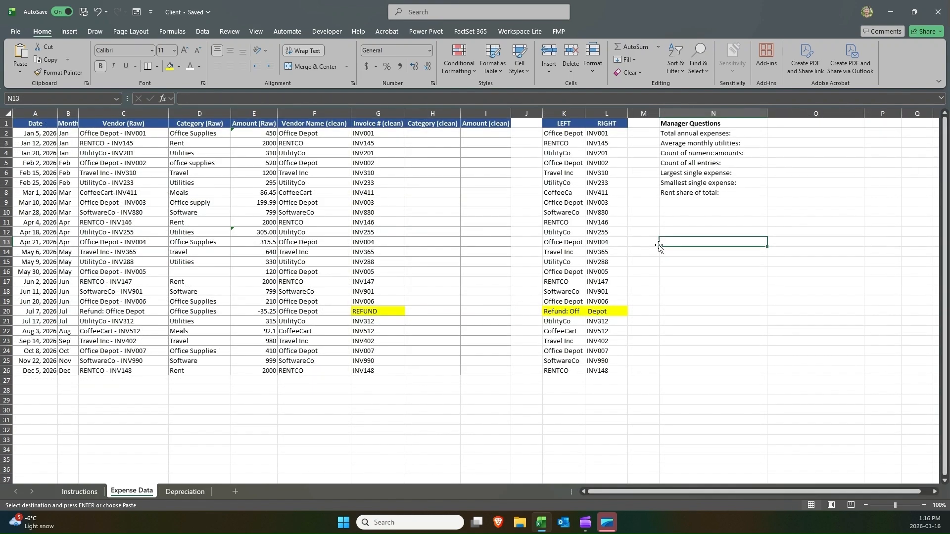
pyautogui.hotkey('ctrl', 'v')
pyautogui.click(687, 240)
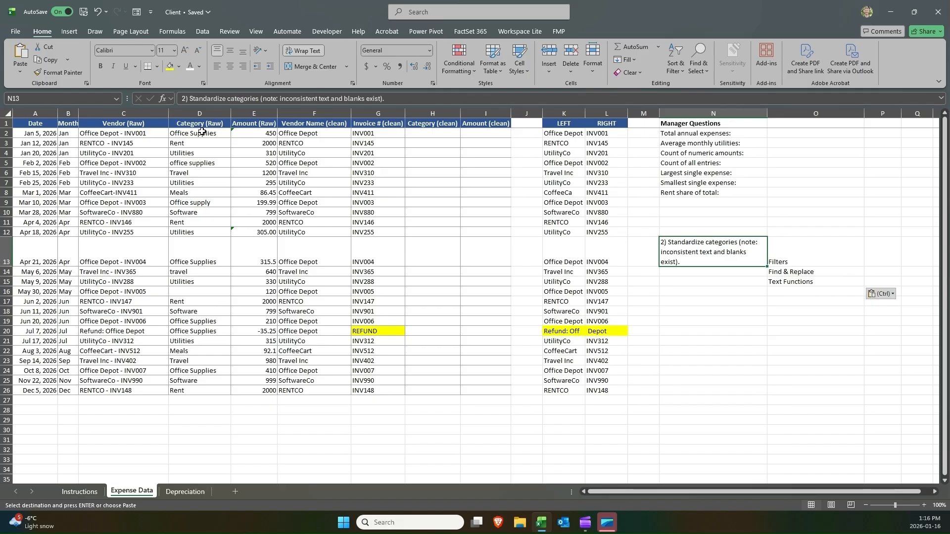
# Examine the raw category column against the vendor, invoice and clean category columns.
pyautogui.moveTo(202, 131); pyautogui.dragTo(203, 393)
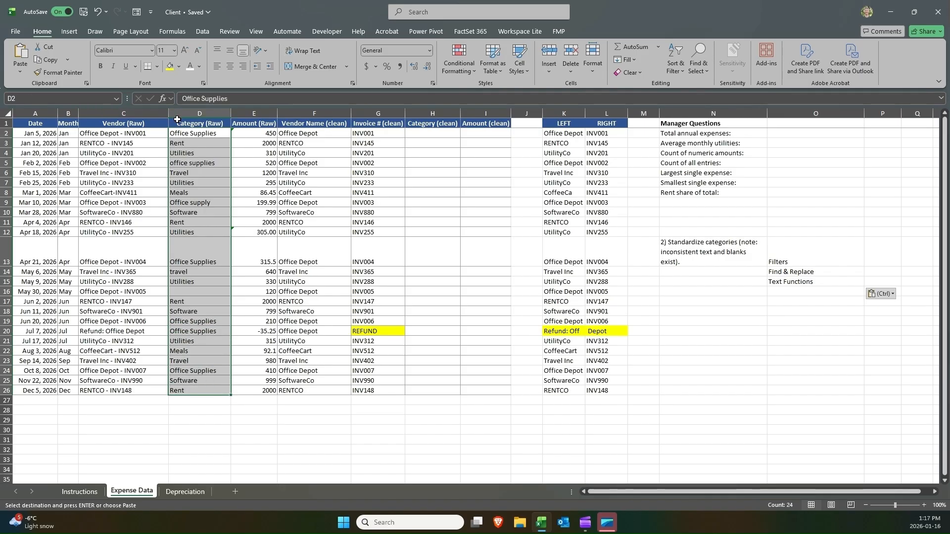
pyautogui.click(138, 113)
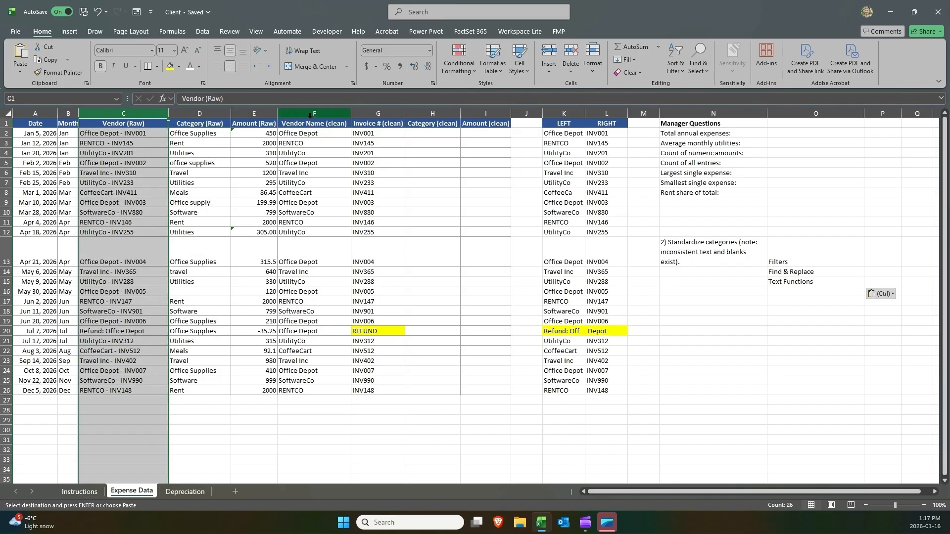
pyautogui.click(329, 114)
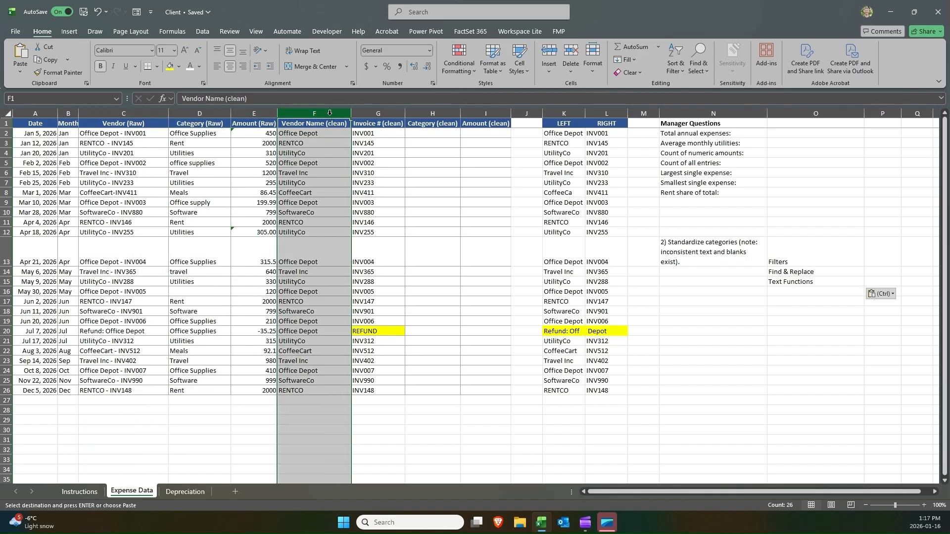
pyautogui.click(375, 114)
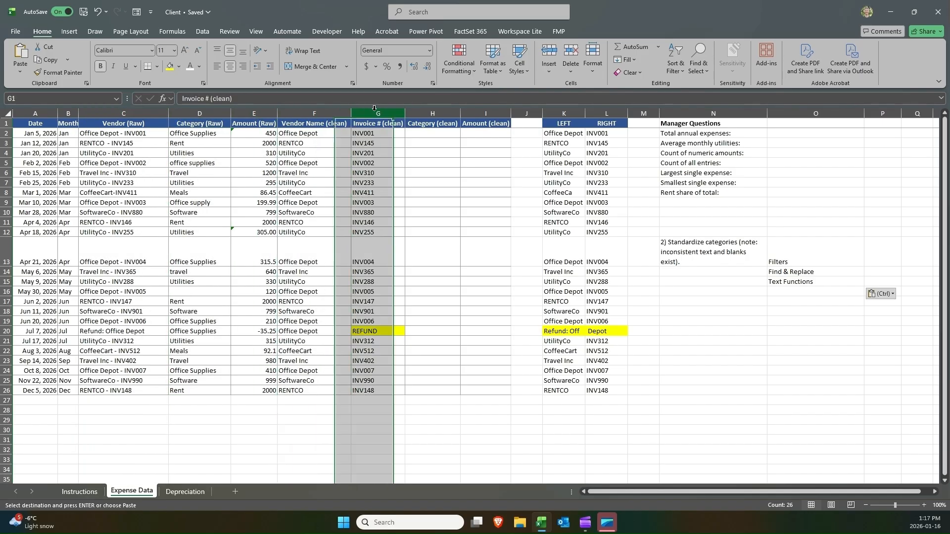
pyautogui.click(210, 113)
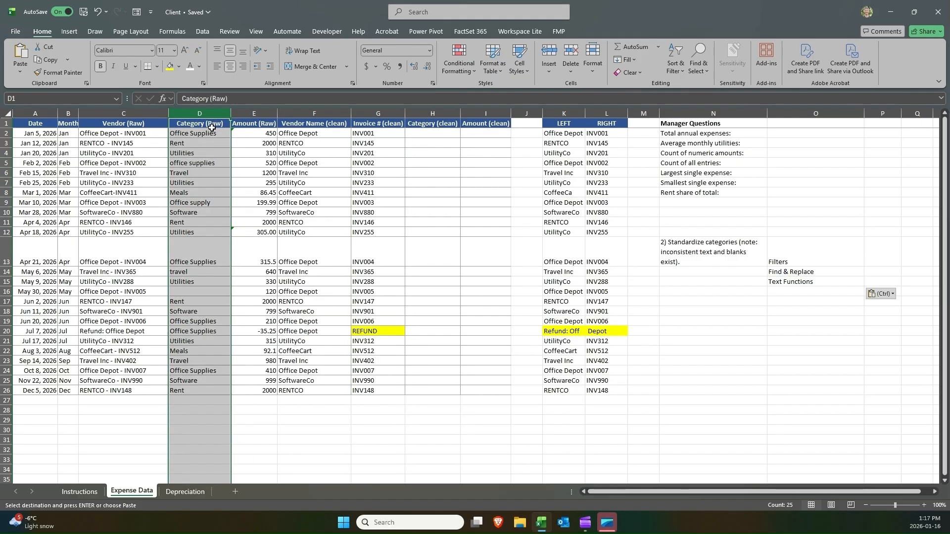
pyautogui.click(692, 243)
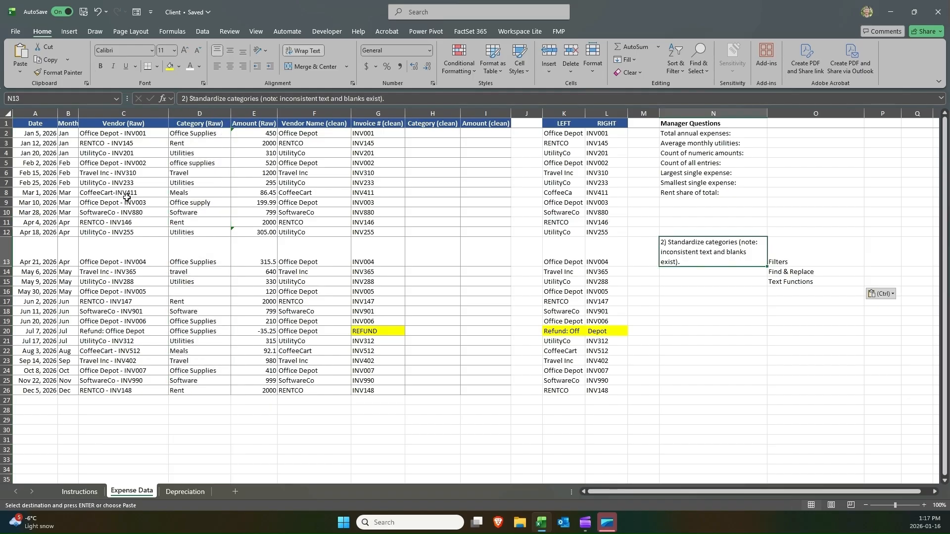
pyautogui.click(163, 185)
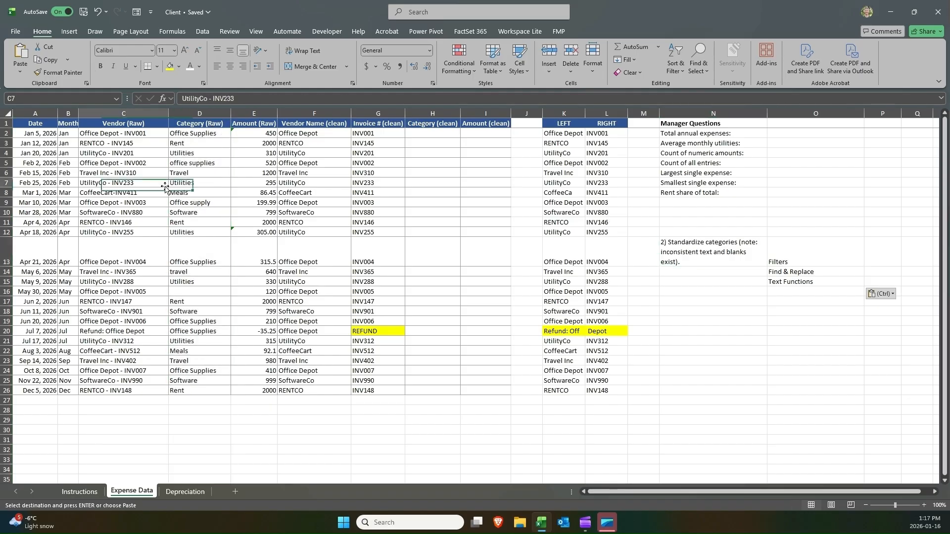
pyautogui.click(188, 112)
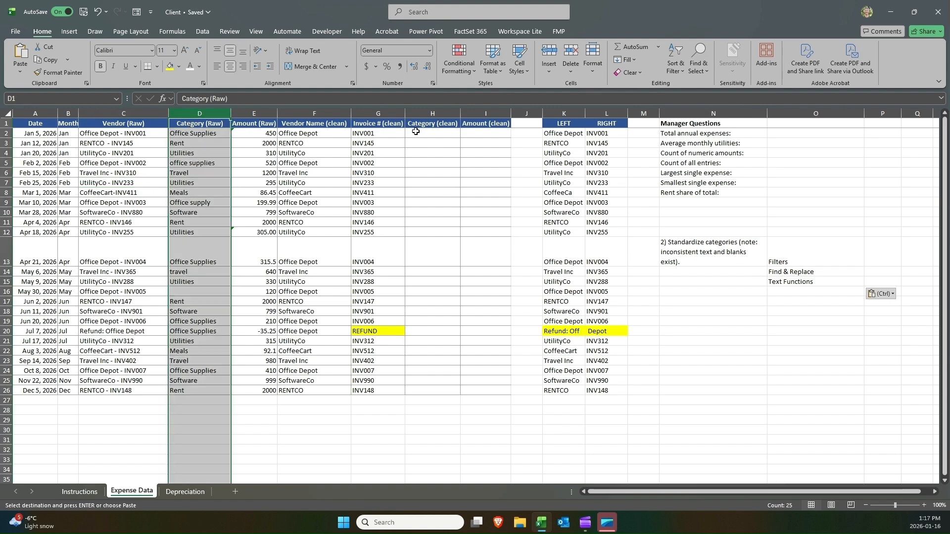
pyautogui.click(435, 114)
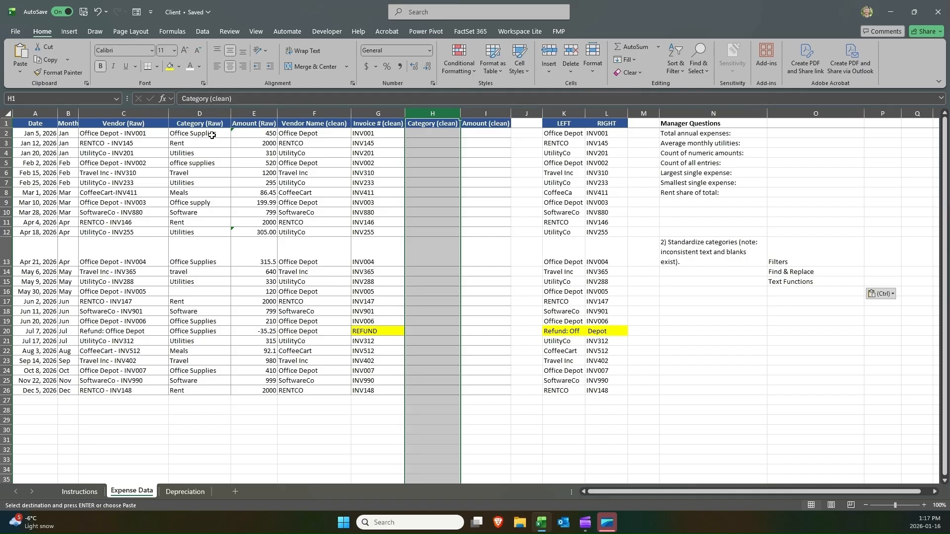
# Highlight the Office Supplies entry in D2 and the Office supply entry in D9 with yellow fill.
pyautogui.moveTo(212, 136); pyautogui.dragTo(203, 201)
pyautogui.click(202, 201)
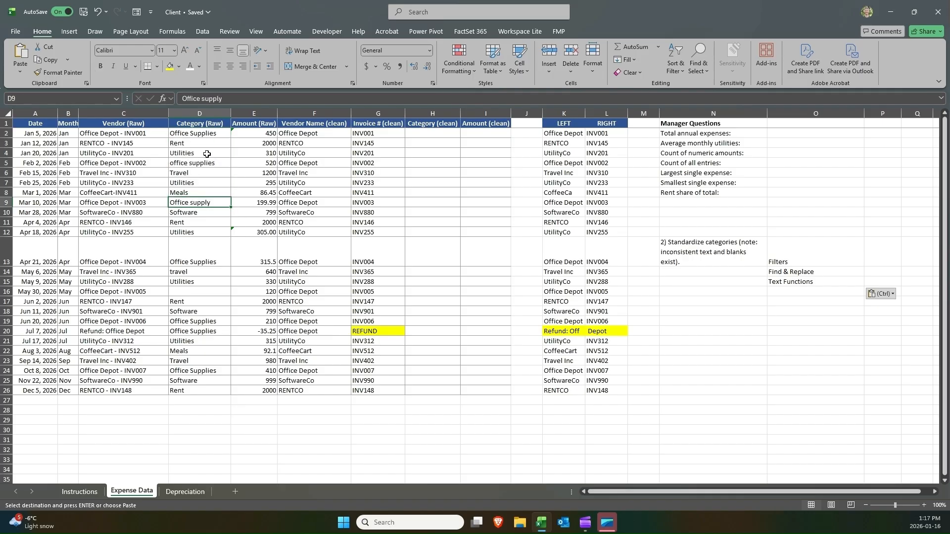
pyautogui.keyDown('ctrl'); pyautogui.click(198, 136); pyautogui.keyUp('ctrl')
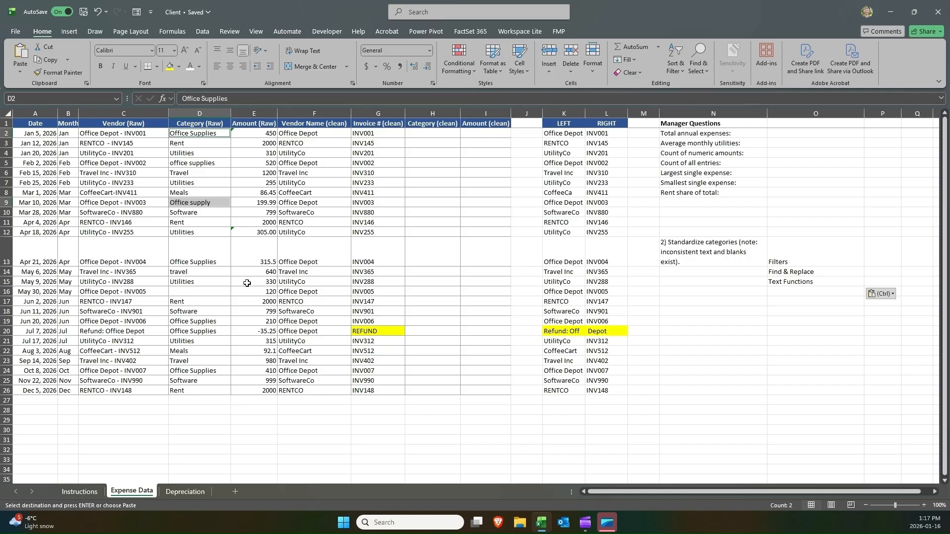
pyautogui.click(204, 204)
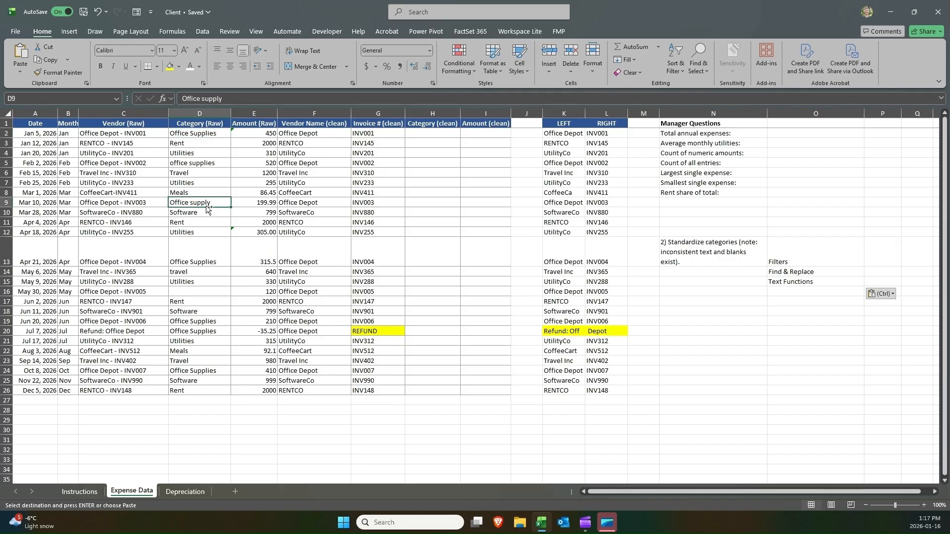
pyautogui.keyDown('ctrl'); pyautogui.click(210, 134); pyautogui.keyUp('ctrl')
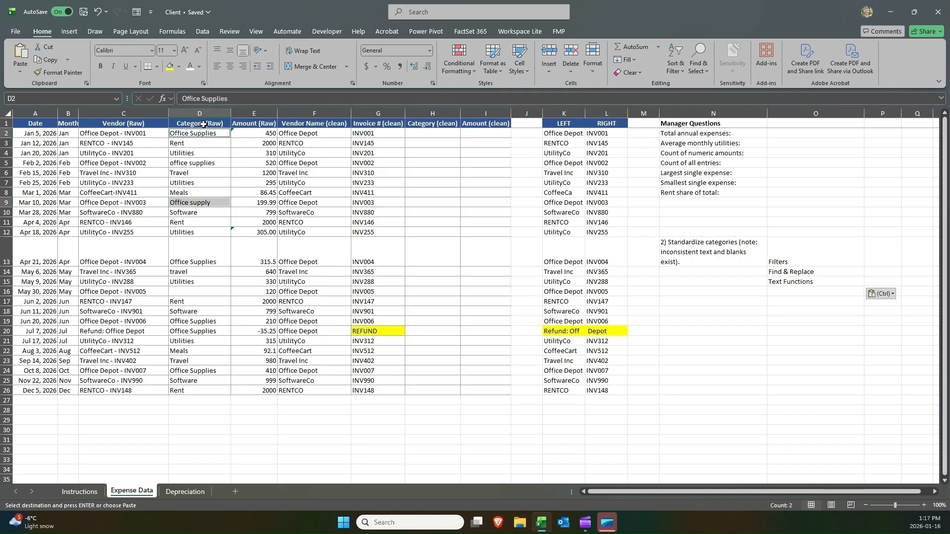
pyautogui.click(174, 68)
pyautogui.click(214, 184)
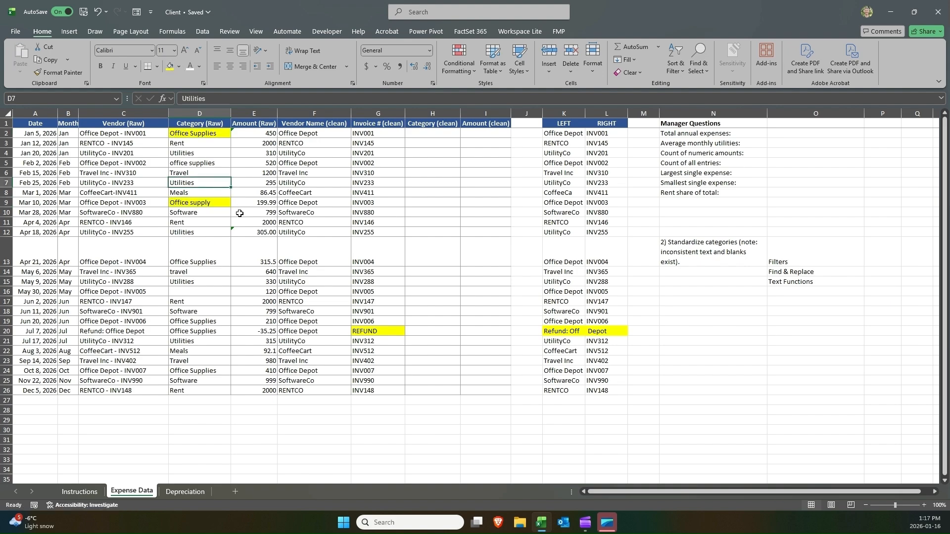
# Compare the raw category entries in D2 and D9 against the vendor name and invoice columns.
pyautogui.click(210, 113)
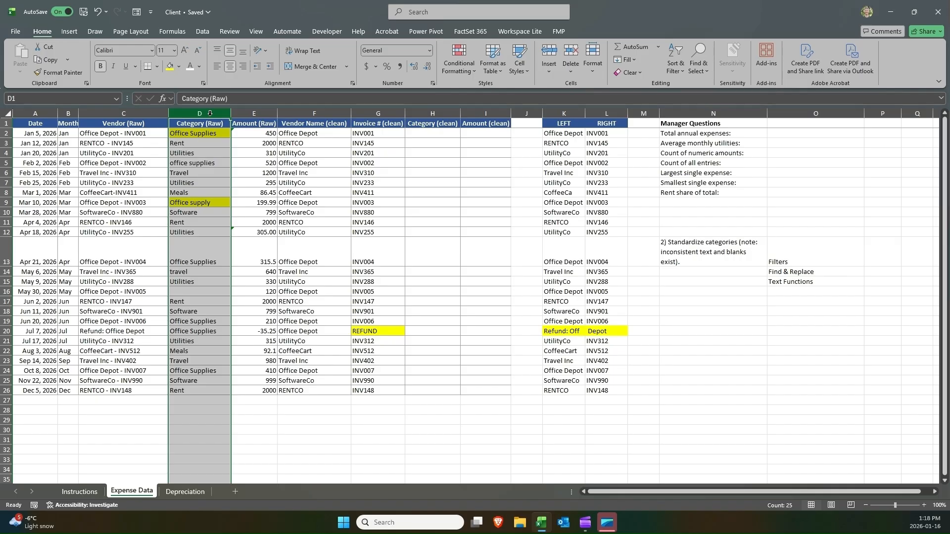
pyautogui.click(144, 113)
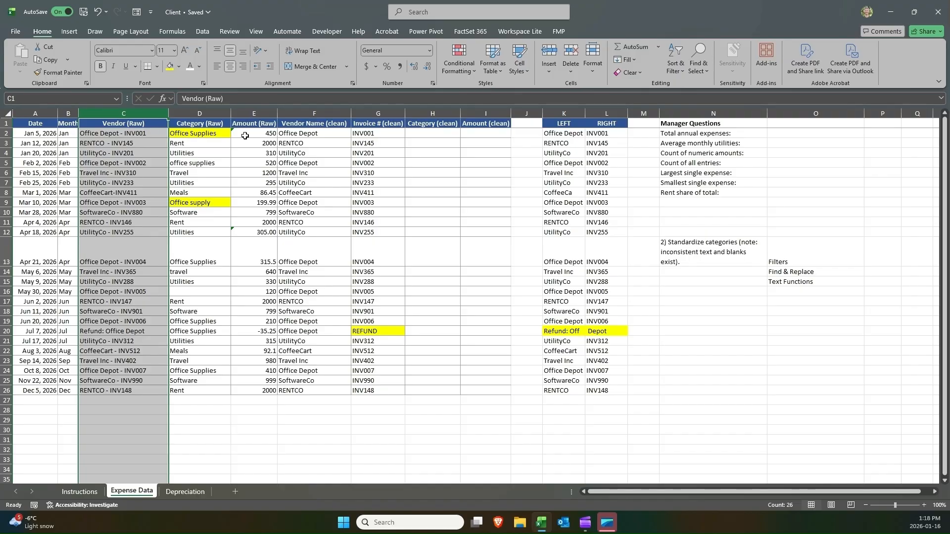
pyautogui.click(286, 130)
pyautogui.click(354, 133)
pyautogui.click(324, 133)
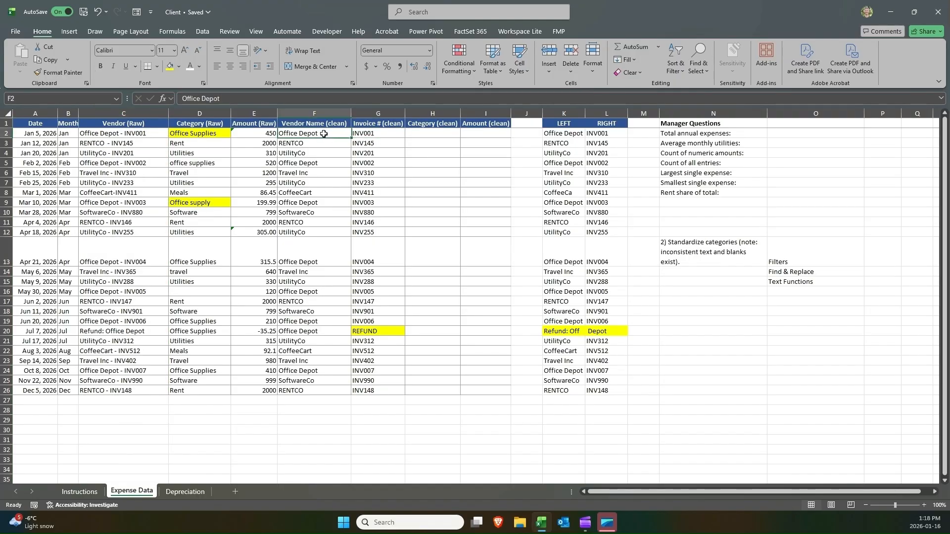
pyautogui.click(368, 136)
pyautogui.click(322, 136)
pyautogui.click(375, 136)
pyautogui.click(326, 135)
pyautogui.click(366, 135)
pyautogui.click(305, 135)
pyautogui.click(371, 136)
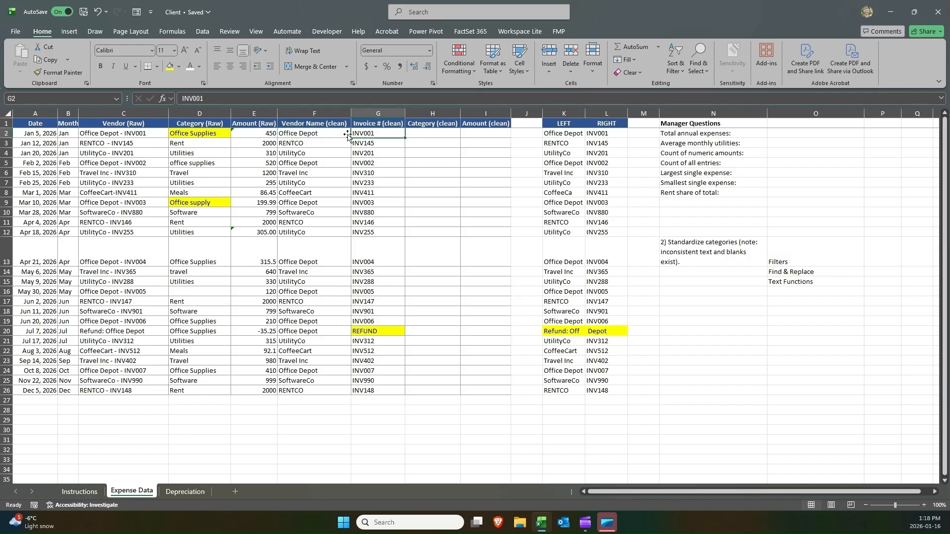
pyautogui.click(318, 134)
pyautogui.click(197, 134)
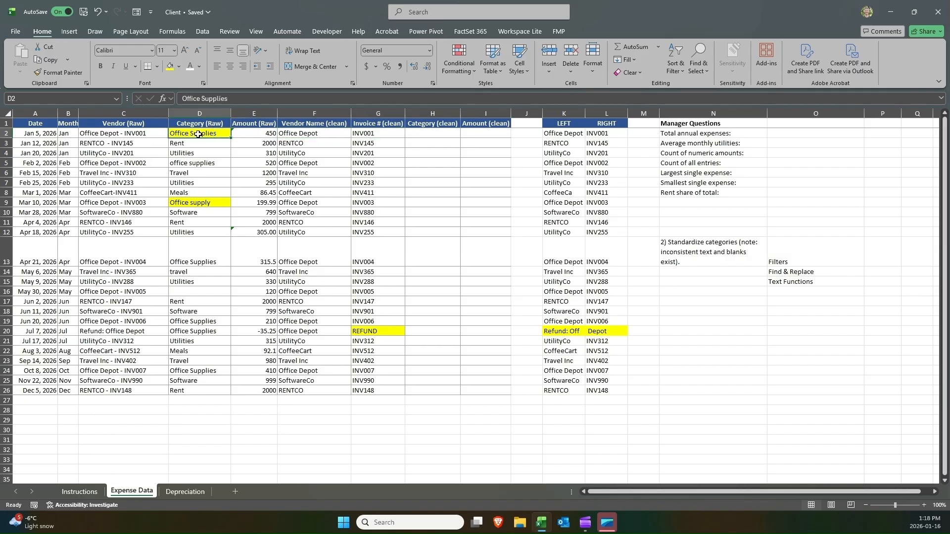
pyautogui.click(191, 202)
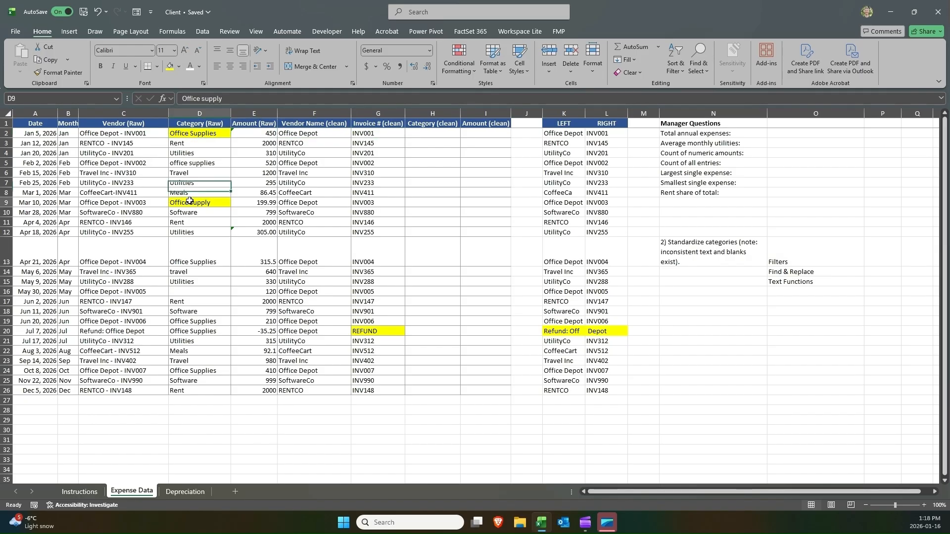
pyautogui.click(199, 134)
pyautogui.click(200, 202)
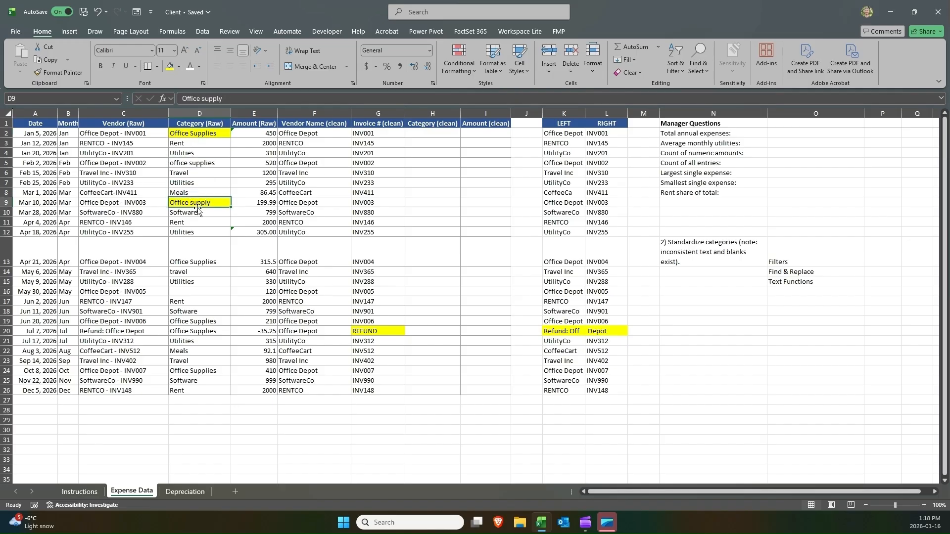
pyautogui.click(217, 134)
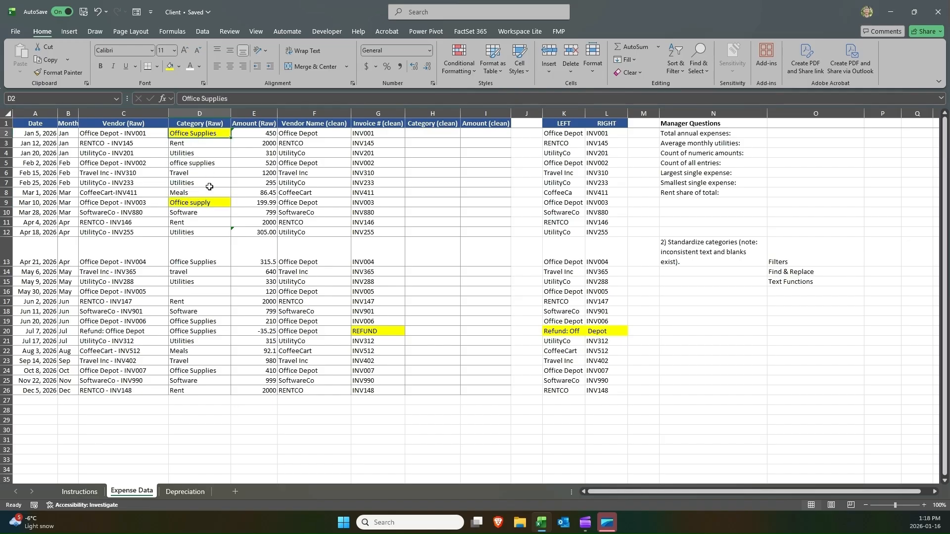
pyautogui.click(207, 202)
pyautogui.click(203, 135)
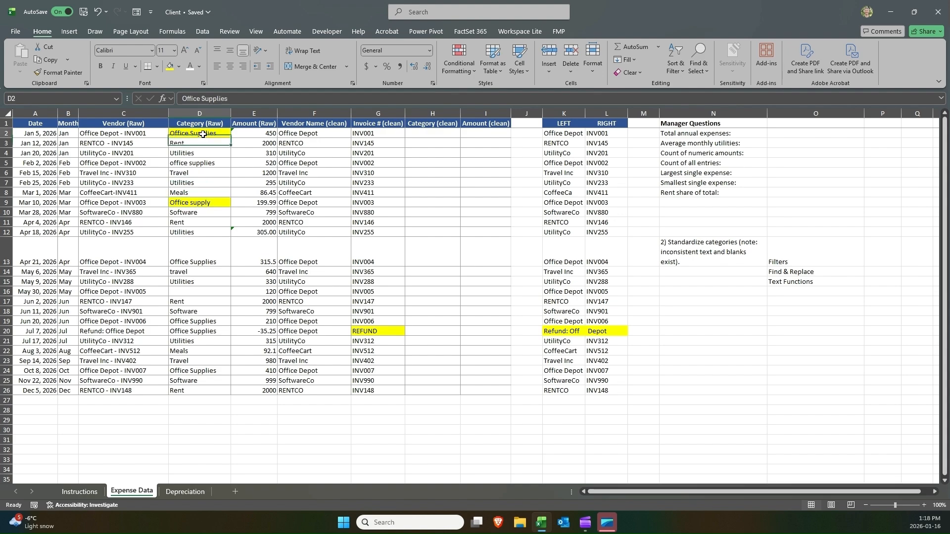
pyautogui.click(199, 202)
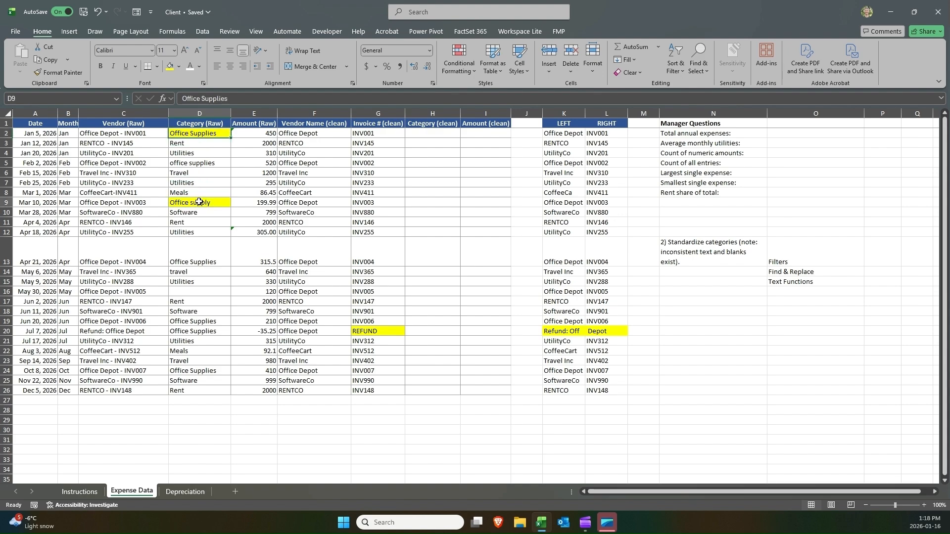
pyautogui.click(196, 134)
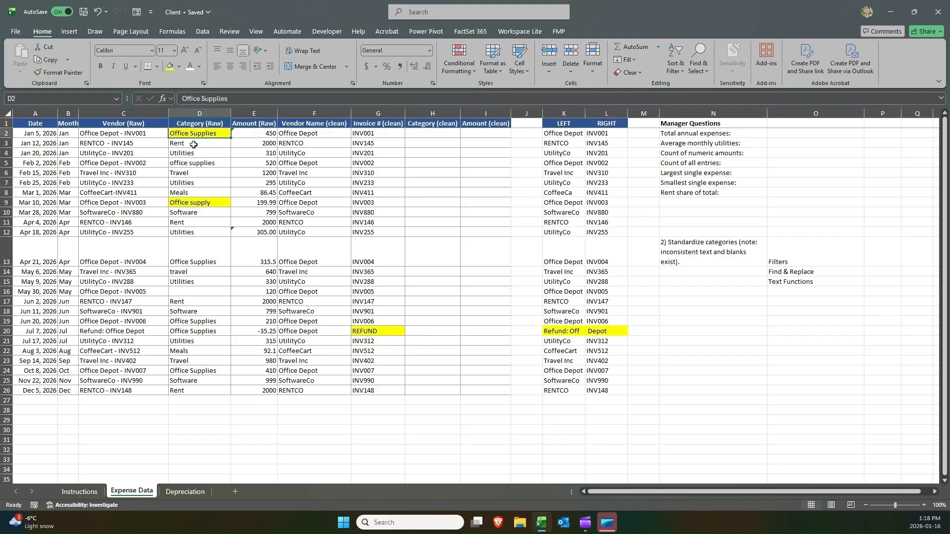
# Highlight the lowercase office supplies entry in D5 yellow and compare it with the category in D13.
pyautogui.click(187, 161)
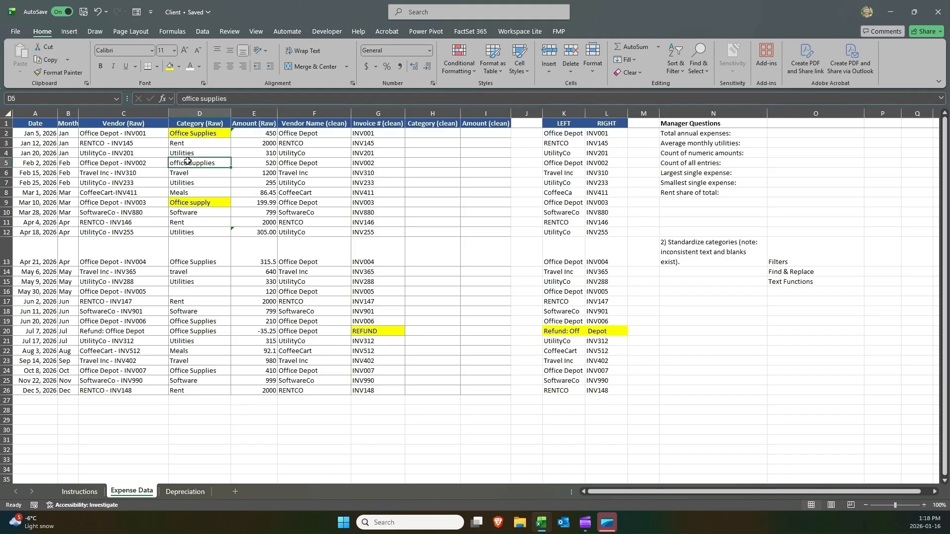
pyautogui.click(169, 65)
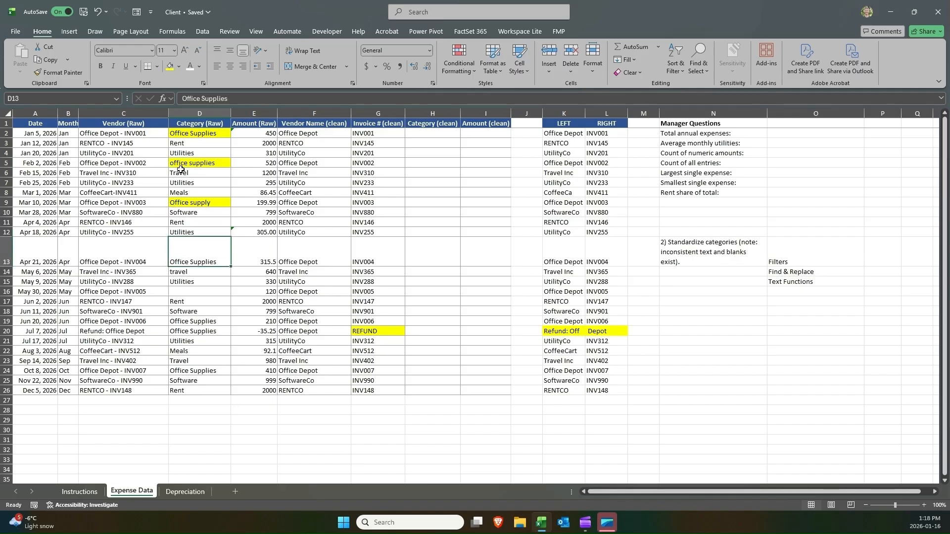
pyautogui.click(184, 246)
pyautogui.click(187, 161)
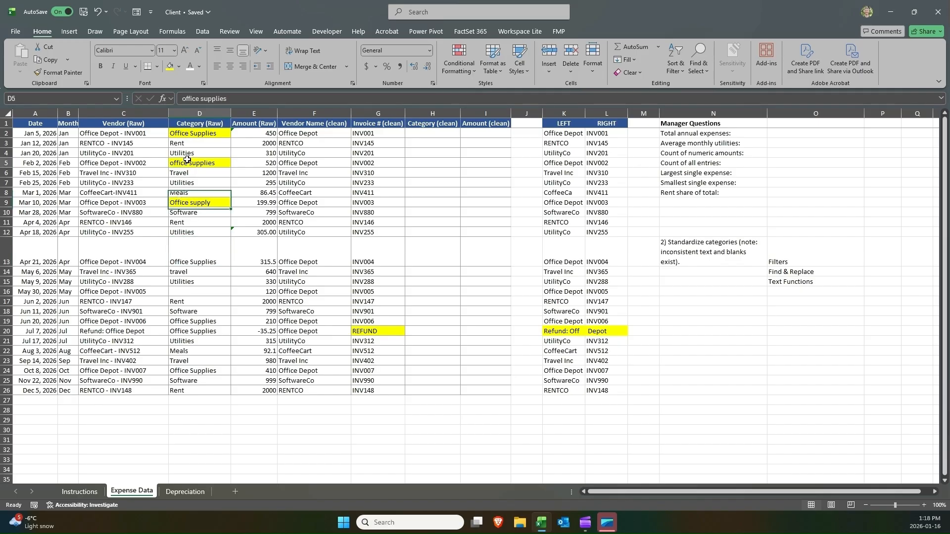
pyautogui.click(190, 259)
pyautogui.click(188, 162)
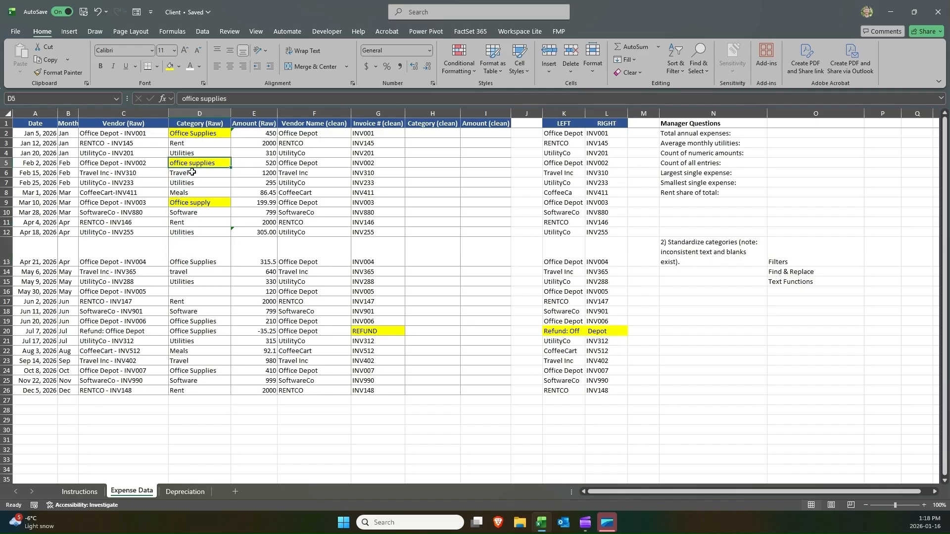
pyautogui.click(186, 246)
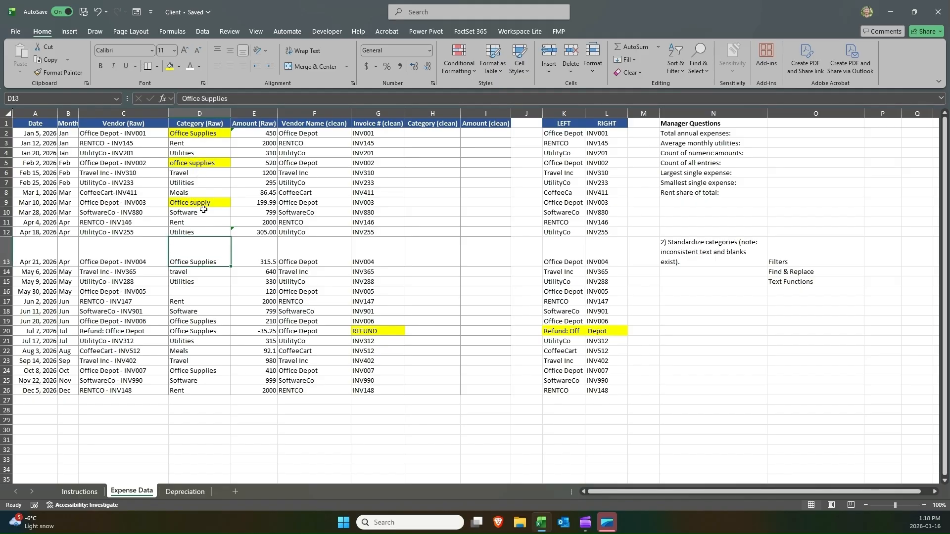
# Copy the category from D13 into E32 and the category from D5 into G32 for a test comparison.
pyautogui.hotkey('ctrl', 'c')
pyautogui.click(238, 449)
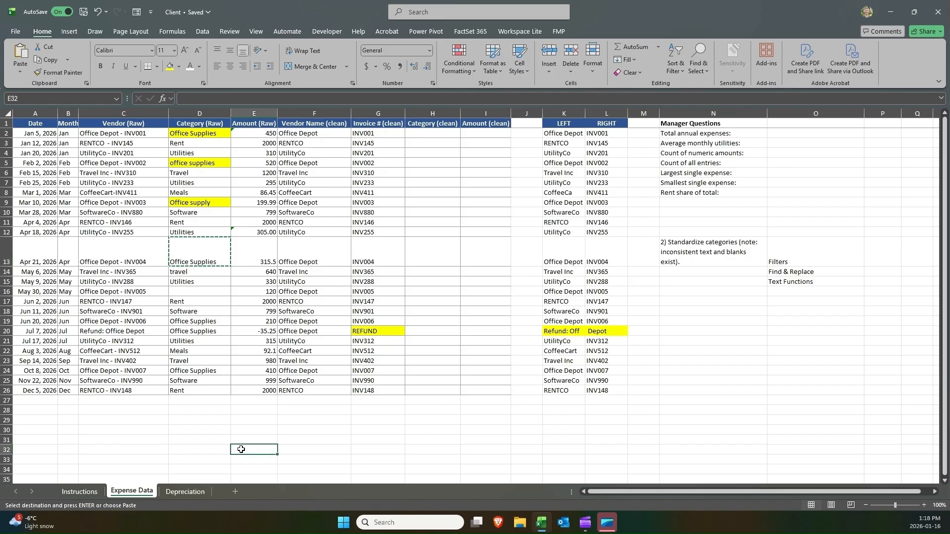
pyautogui.hotkey('ctrl', 'v')
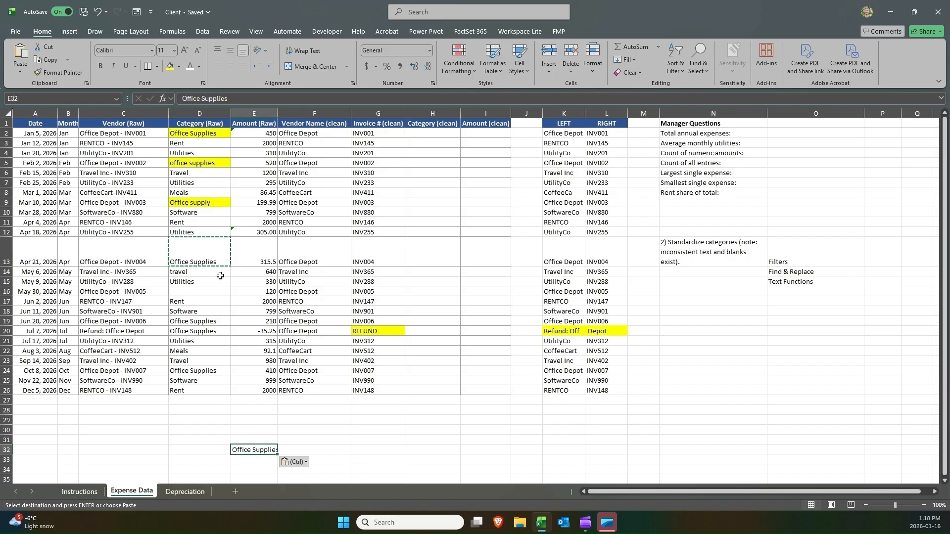
pyautogui.click(188, 163)
pyautogui.hotkey('ctrl', 'c')
pyautogui.click(380, 453)
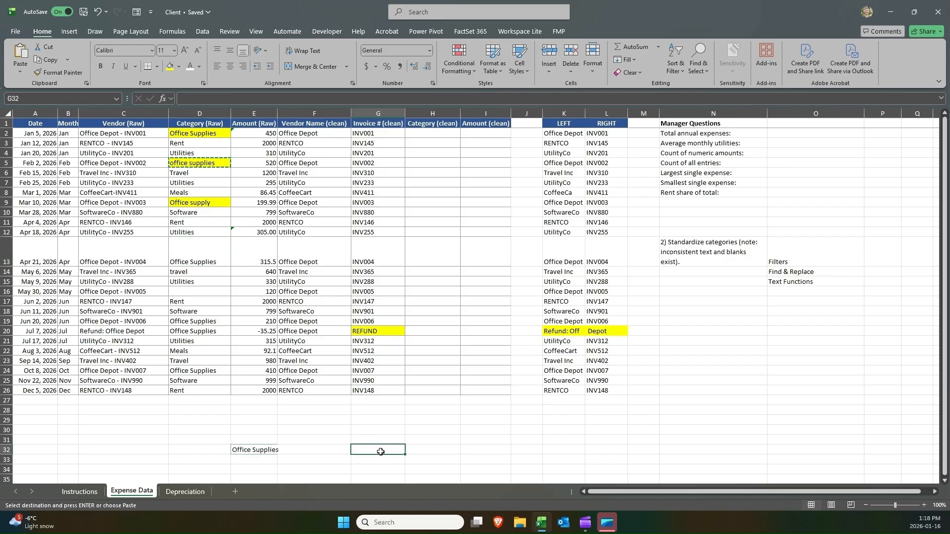
pyautogui.hotkey('ctrl', 'v')
# Enter =IF(E32=G32,"OK","Problem") in F32 to test whether the two category texts match.
pyautogui.click(341, 451)
pyautogui.write('=IF(')
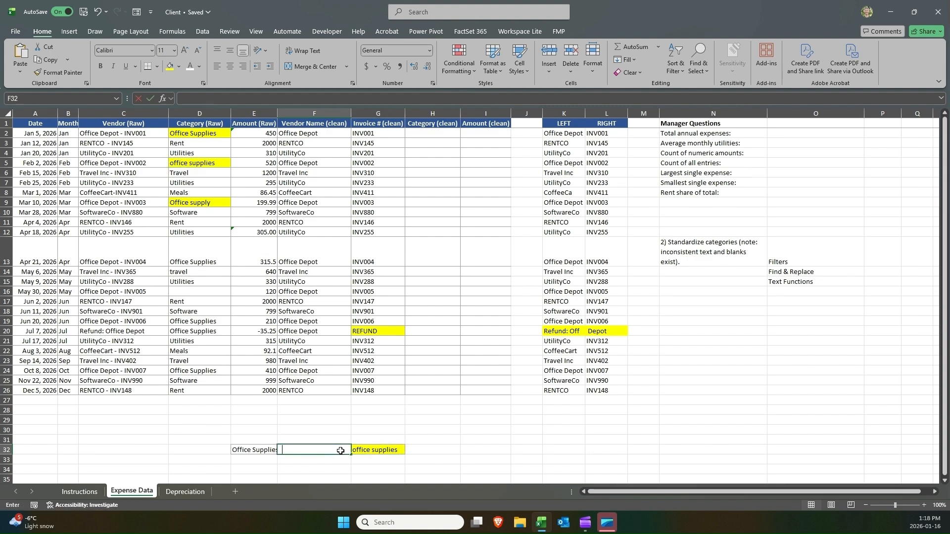
pyautogui.press('Left')
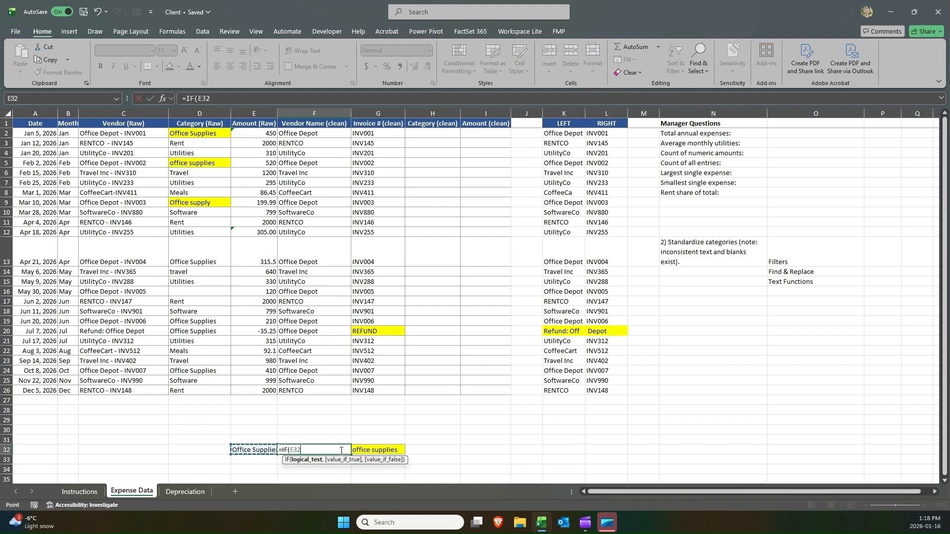
pyautogui.write('=')
pyautogui.press('Right')
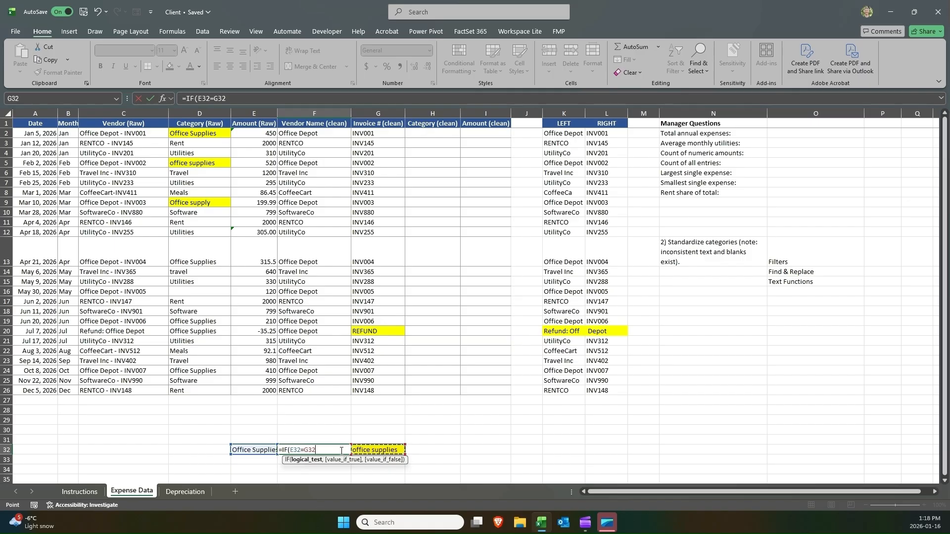
pyautogui.write(',"OK')
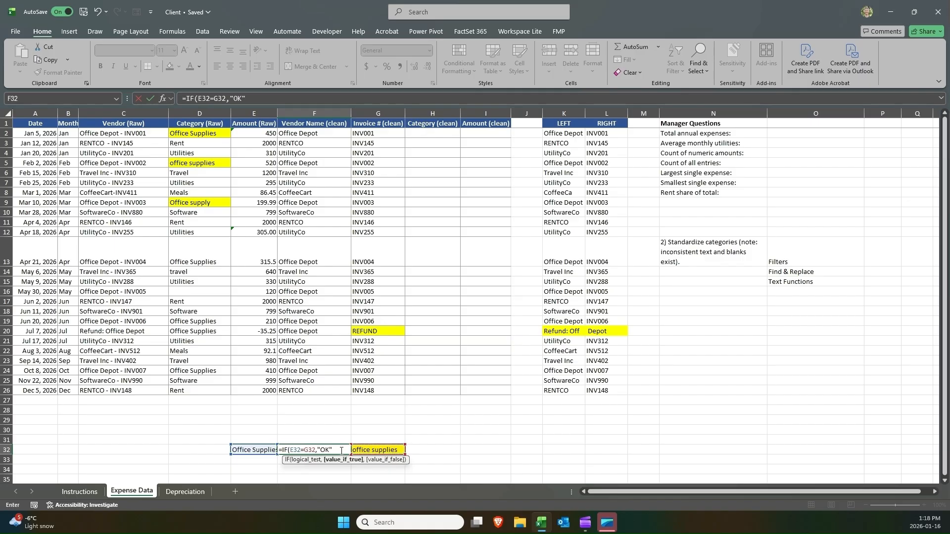
pyautogui.write('","Problem")')
pyautogui.press('Return')
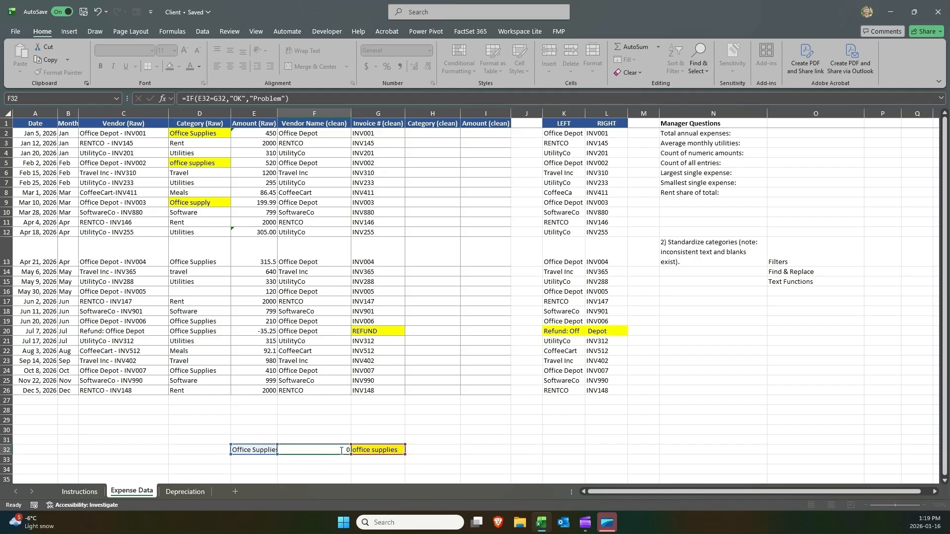
pyautogui.click(340, 450)
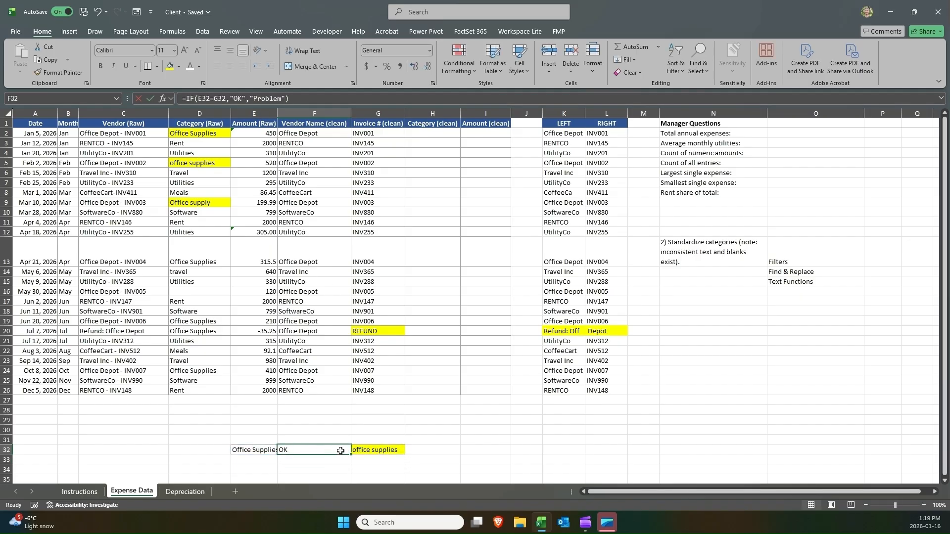
pyautogui.doubleClick(340, 451)
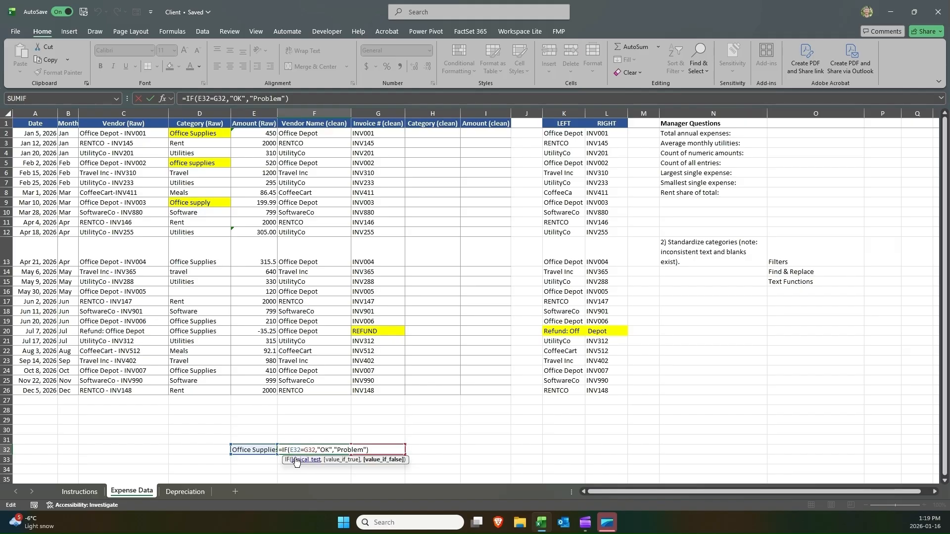
pyautogui.press('Return')
# Clear the test cells E32 to G32 and delete row 32.
pyautogui.moveTo(373, 450); pyautogui.dragTo(269, 449)
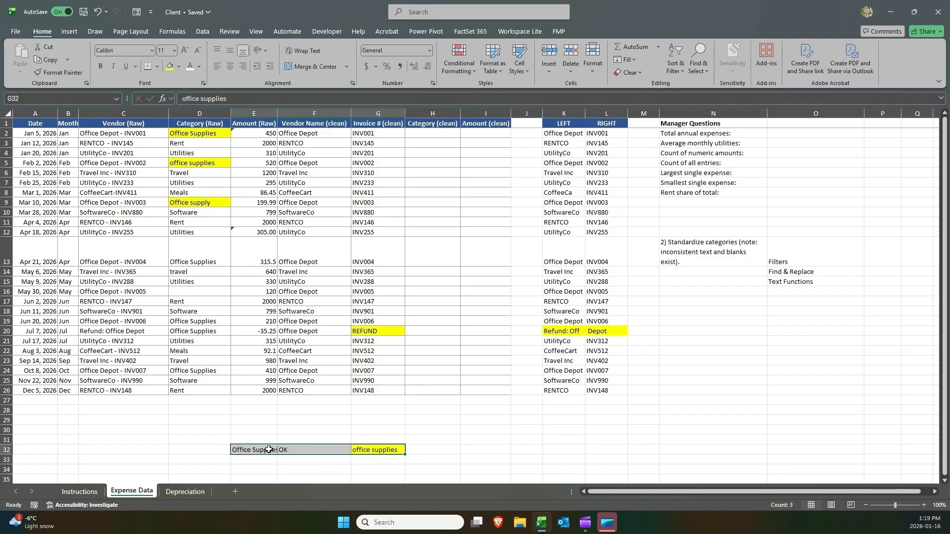
pyautogui.press('Delete')
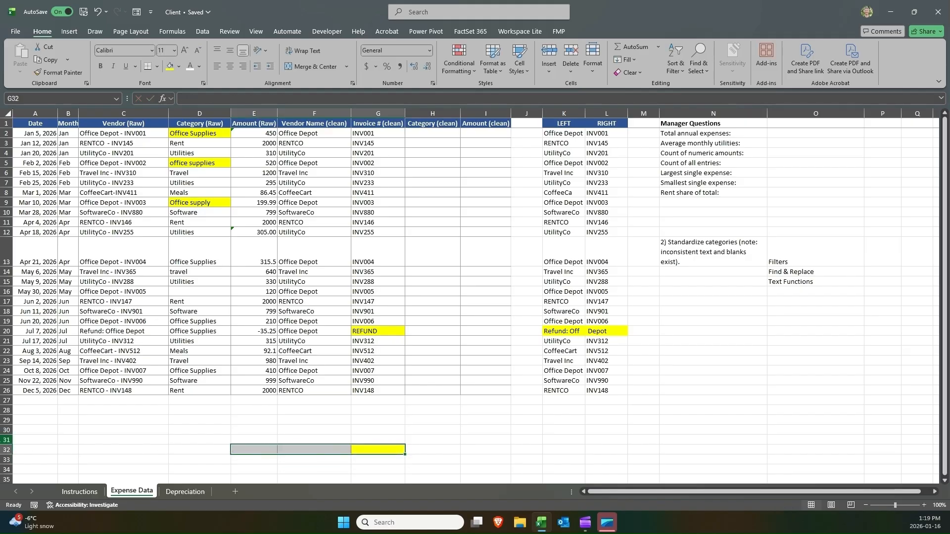
pyautogui.click(6, 449)
pyautogui.rightClick(6, 449)
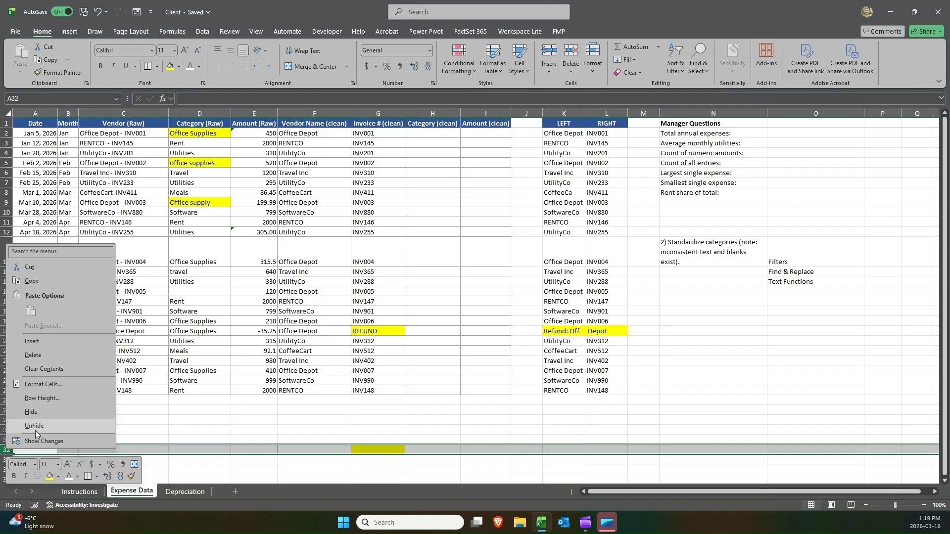
pyautogui.click(54, 356)
# Compare the highlighted category entries in D5, D13, D9 and D2 again.
pyautogui.click(208, 163)
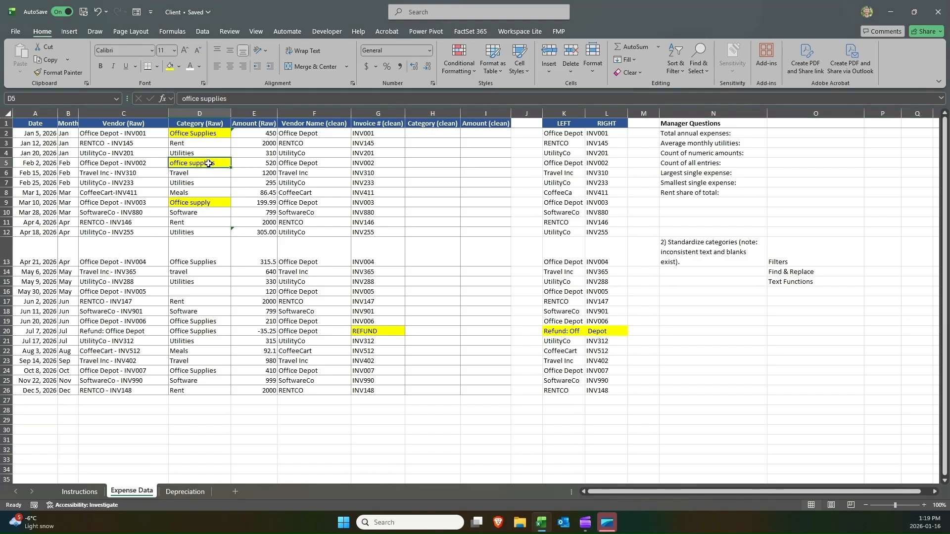
pyautogui.click(212, 256)
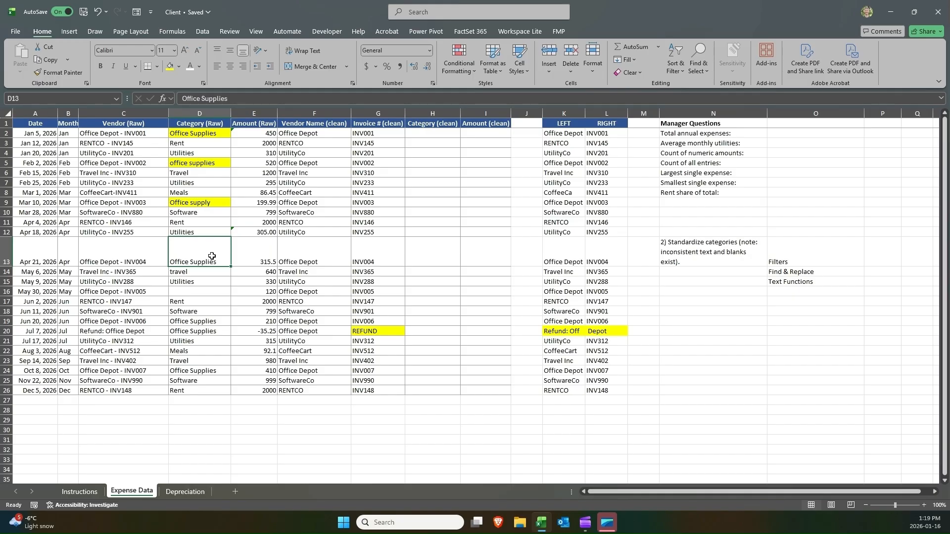
pyautogui.click(220, 200)
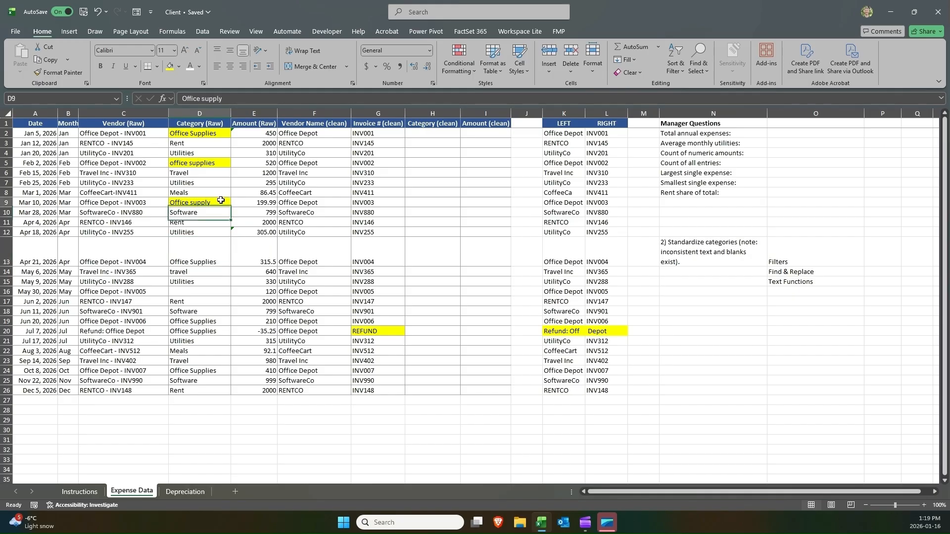
pyautogui.click(206, 134)
pyautogui.click(210, 204)
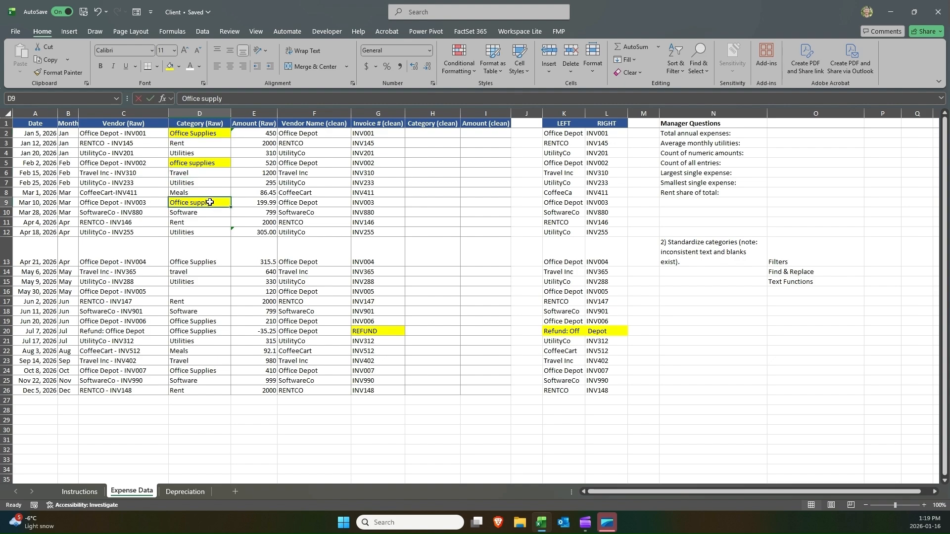
# Inspect the category texts in D9 and D2 and the standardize-categories task notes beside the data.
pyautogui.doubleClick(210, 203)
pyautogui.moveTo(206, 203); pyautogui.dragTo(219, 202)
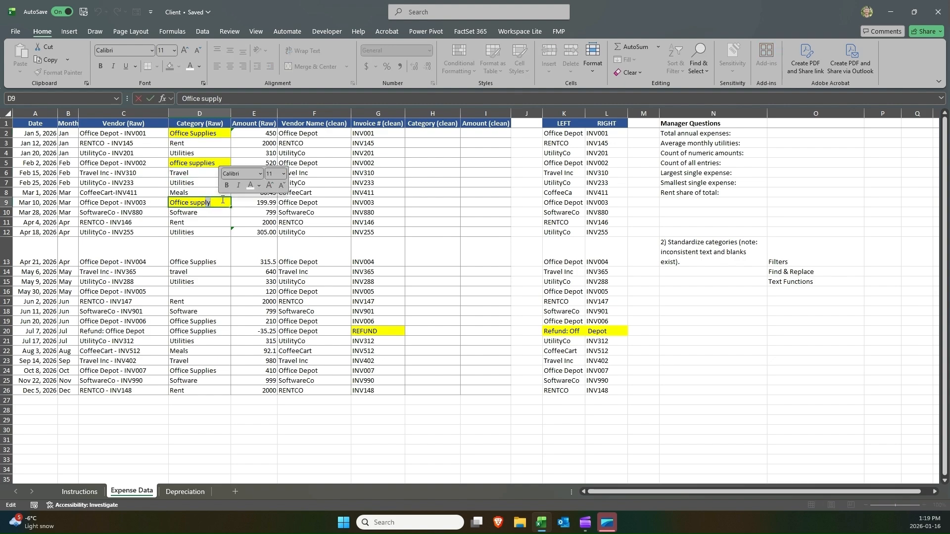
pyautogui.press('Return')
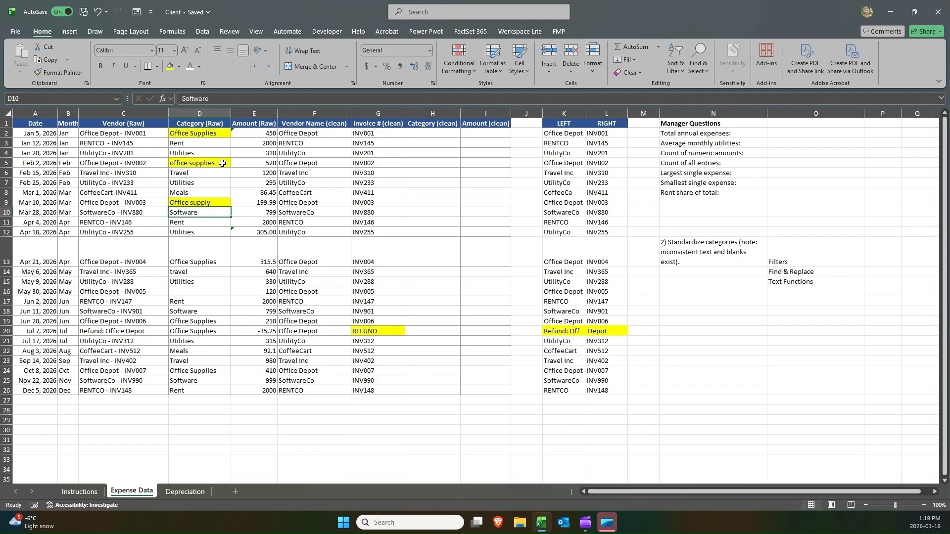
pyautogui.click(209, 131)
pyautogui.doubleClick(210, 131)
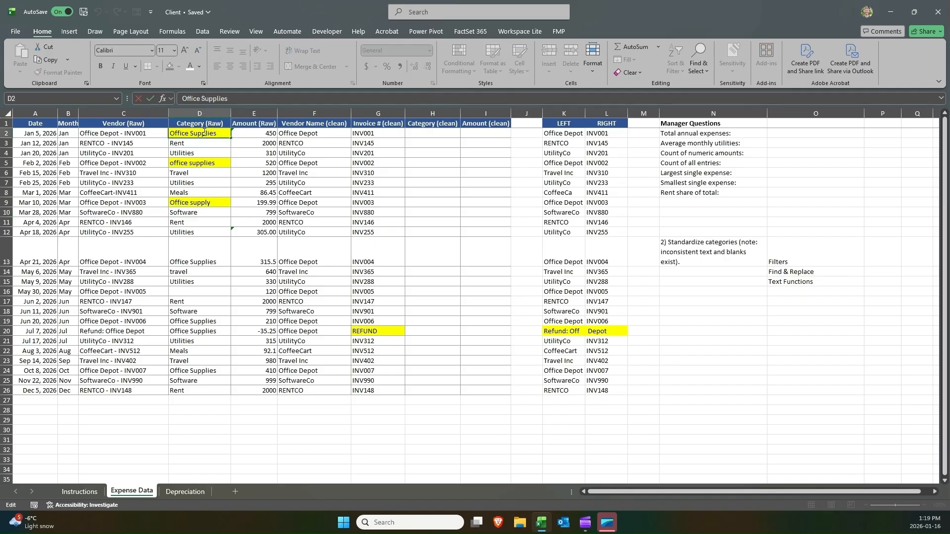
pyautogui.moveTo(201, 132); pyautogui.dragTo(218, 132)
pyautogui.press('Escape')
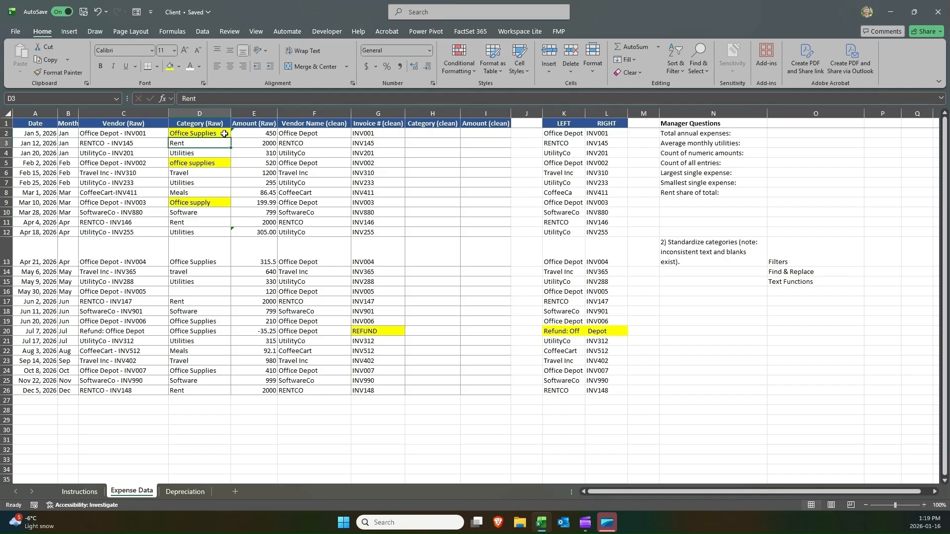
pyautogui.click(213, 201)
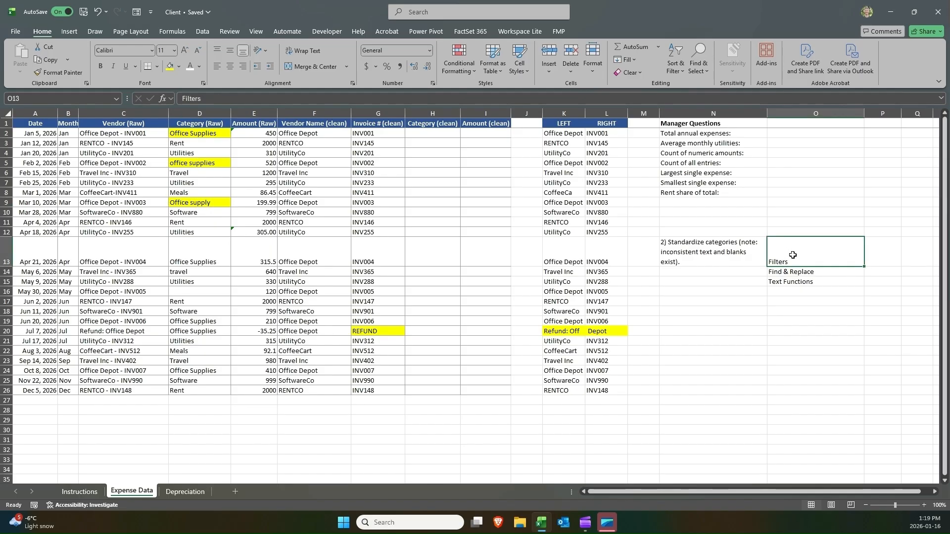
pyautogui.moveTo(746, 252); pyautogui.dragTo(813, 278)
pyautogui.moveTo(811, 278)
pyautogui.mouseDown()
pyautogui.moveTo(736, 251)
pyautogui.moveTo(800, 281)
pyautogui.mouseUp()
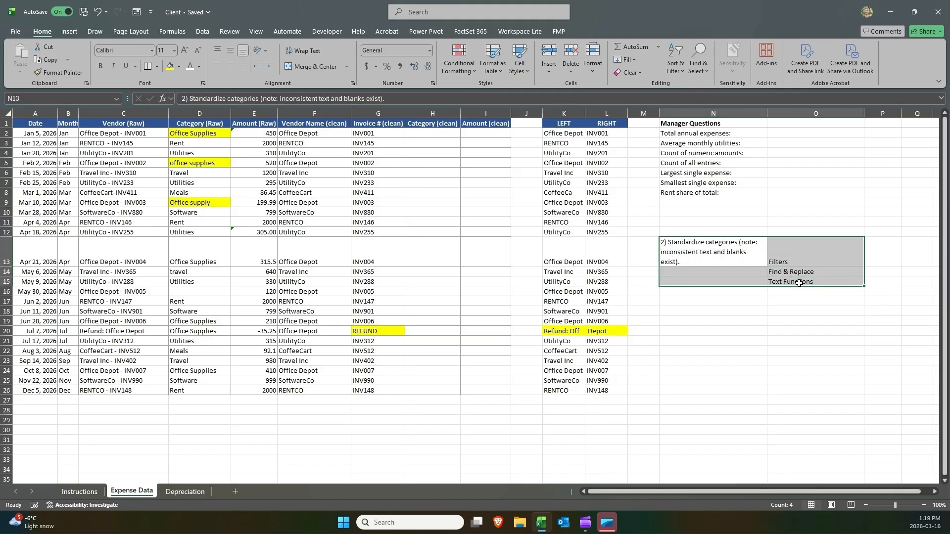
pyautogui.click(201, 174)
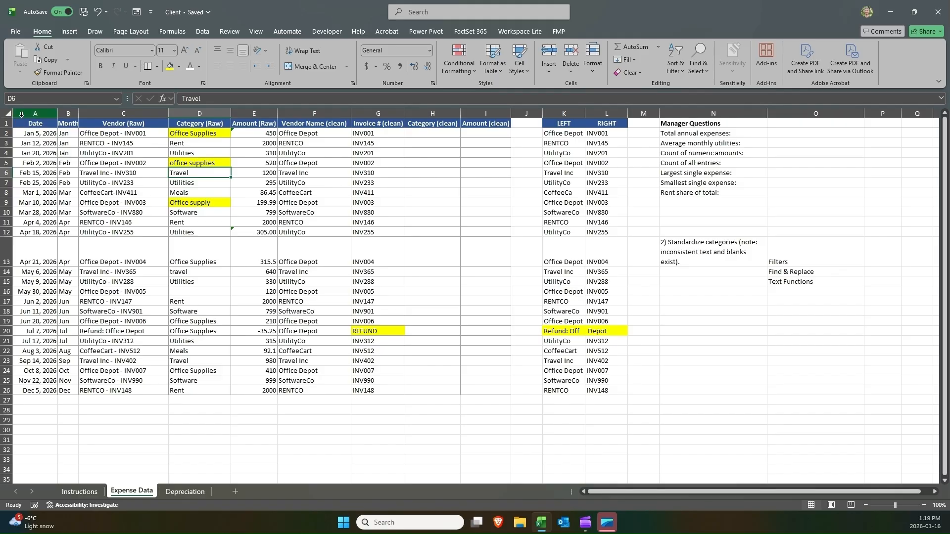
# Turn on filters for the data columns A through L.
pyautogui.moveTo(22, 115); pyautogui.dragTo(616, 115)
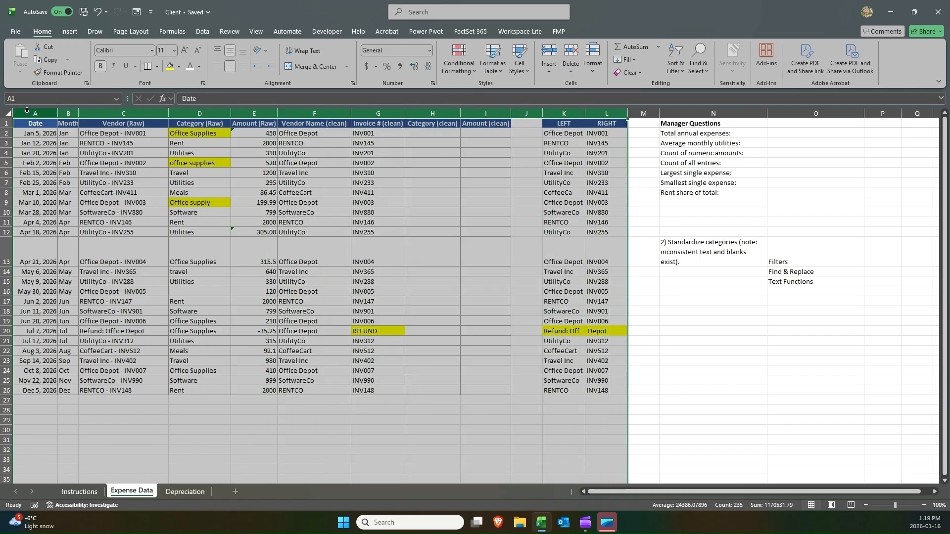
pyautogui.moveTo(27, 114); pyautogui.dragTo(606, 118)
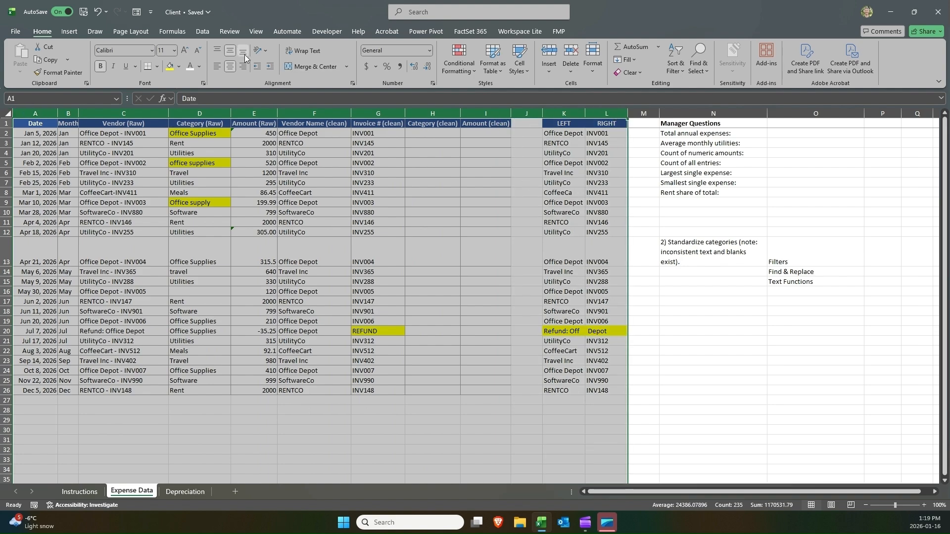
pyautogui.click(208, 30)
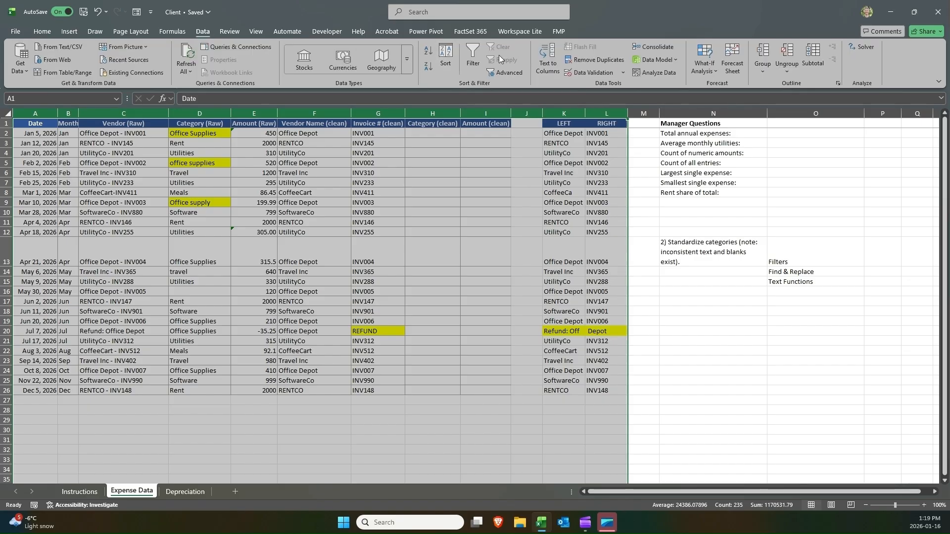
pyautogui.click(473, 51)
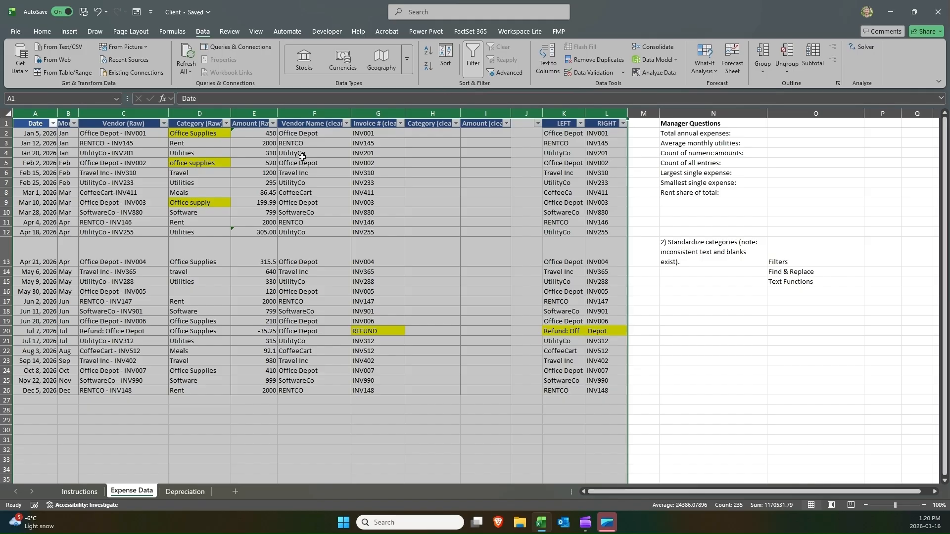
# Review the Category (Raw) filter list and the office supply entries in D5 and D9.
pyautogui.click(230, 135)
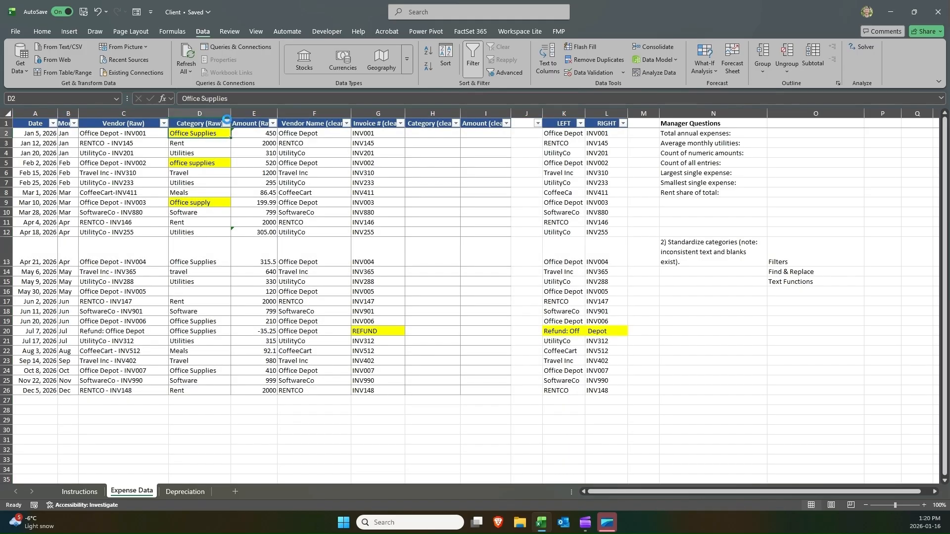
pyautogui.click(226, 123)
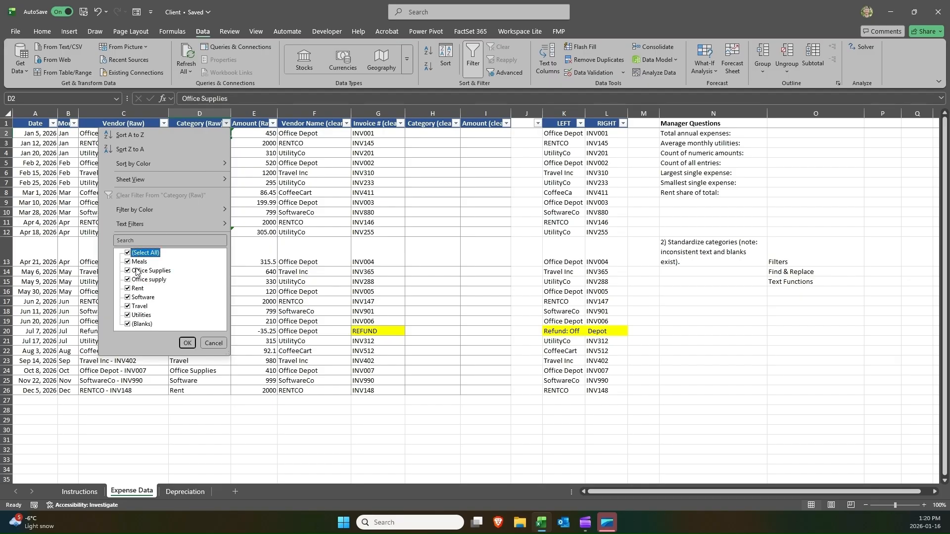
pyautogui.click(216, 343)
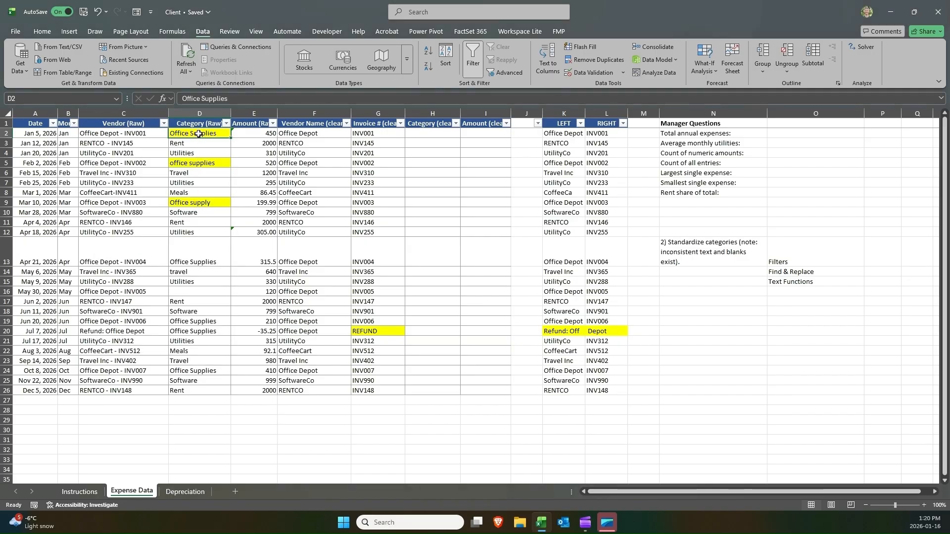
pyautogui.click(192, 163)
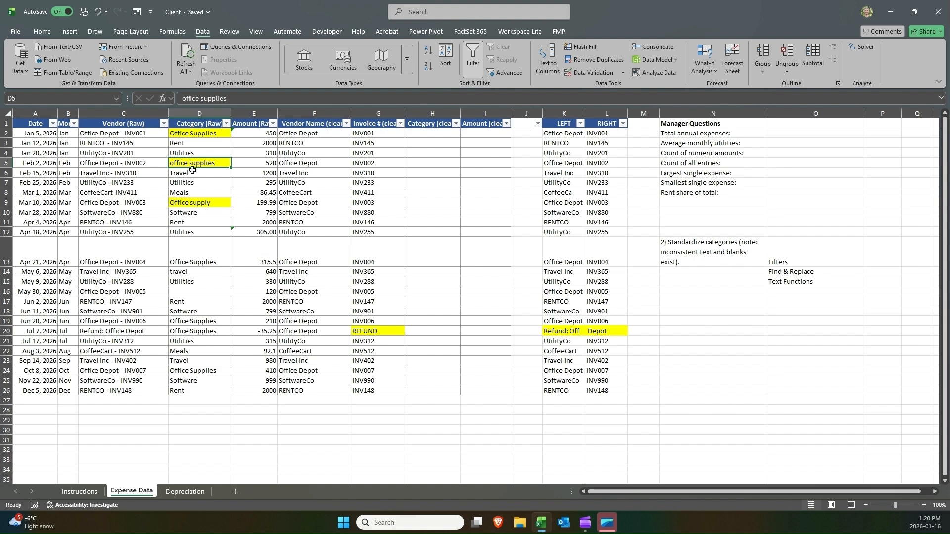
pyautogui.click(193, 201)
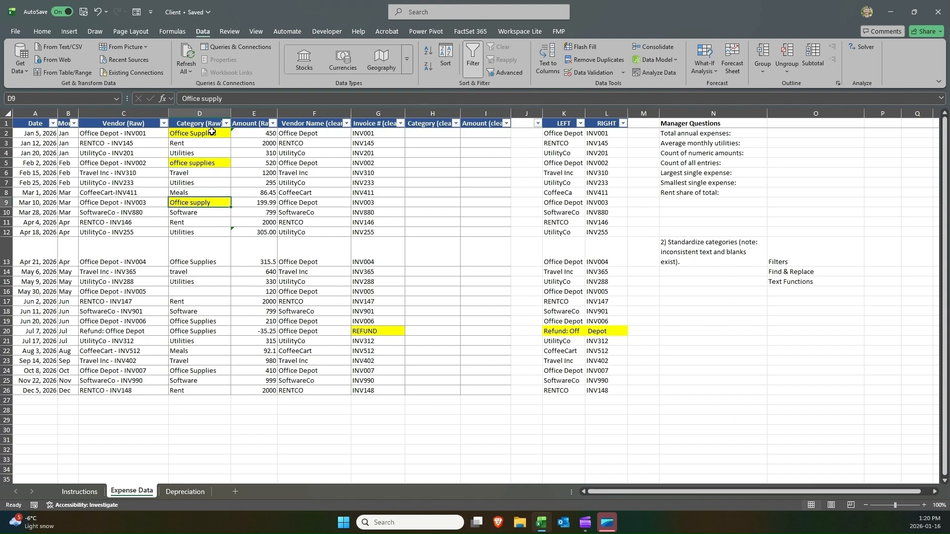
pyautogui.moveTo(212, 133); pyautogui.dragTo(211, 203)
pyautogui.click(211, 203)
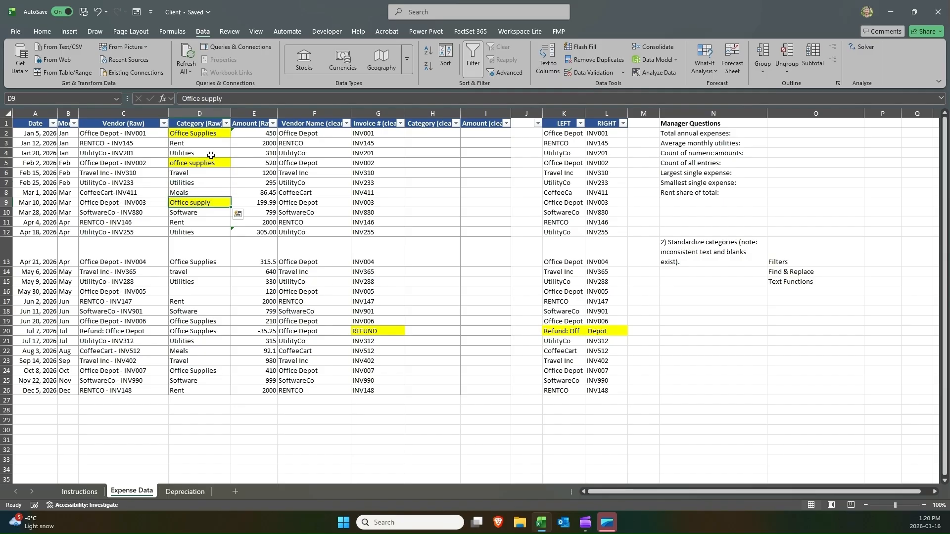
# Filter Category (Raw) to show only Office Supplies and Office supply entries, and clear that filter again.
pyautogui.click(225, 124)
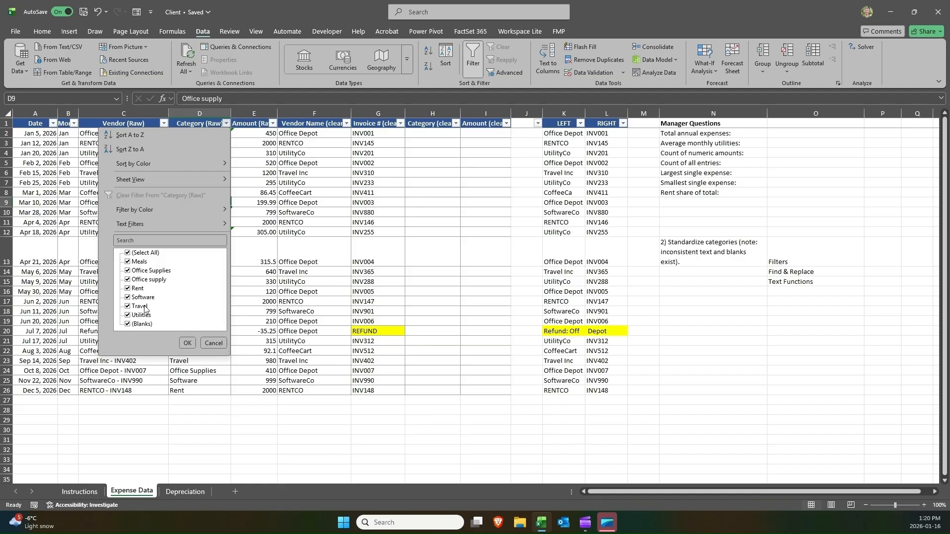
pyautogui.click(144, 254)
pyautogui.click(143, 271)
pyautogui.click(145, 280)
pyautogui.click(187, 343)
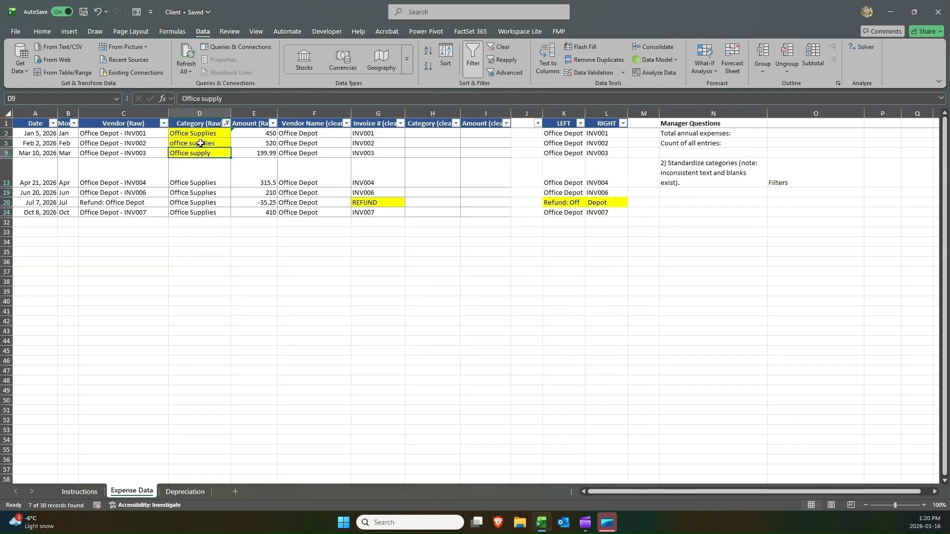
pyautogui.moveTo(202, 134); pyautogui.dragTo(201, 153)
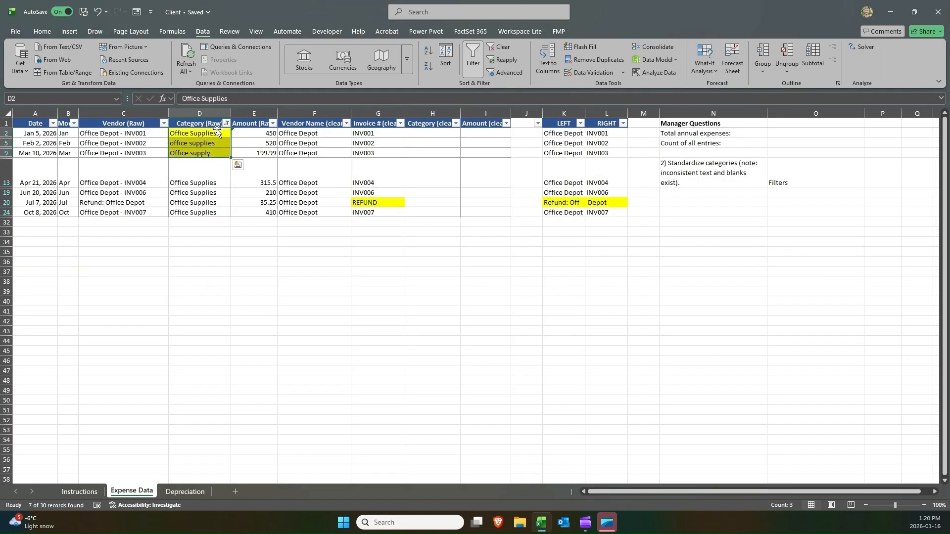
pyautogui.click(226, 123)
pyautogui.click(176, 193)
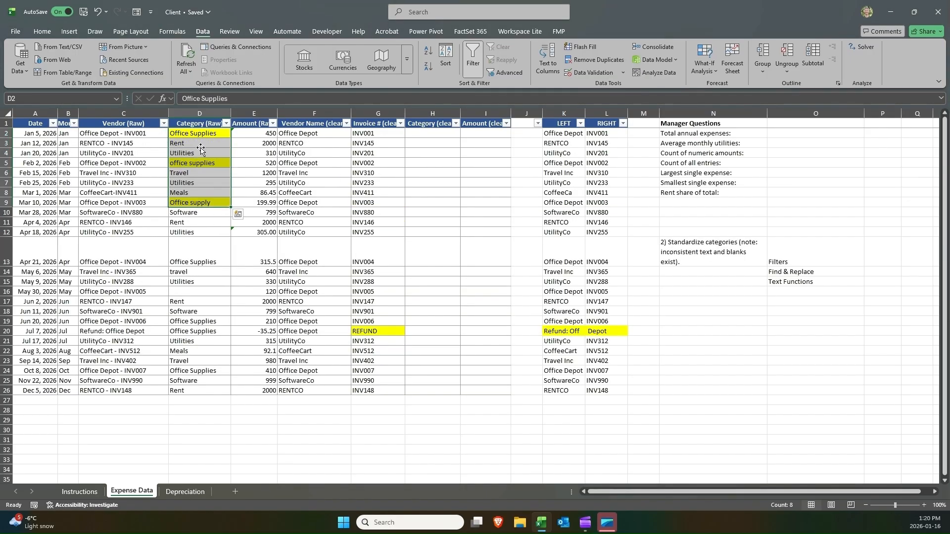
# Remove the yellow highlight fill from the category cells D2 to D10.
pyautogui.click(201, 133)
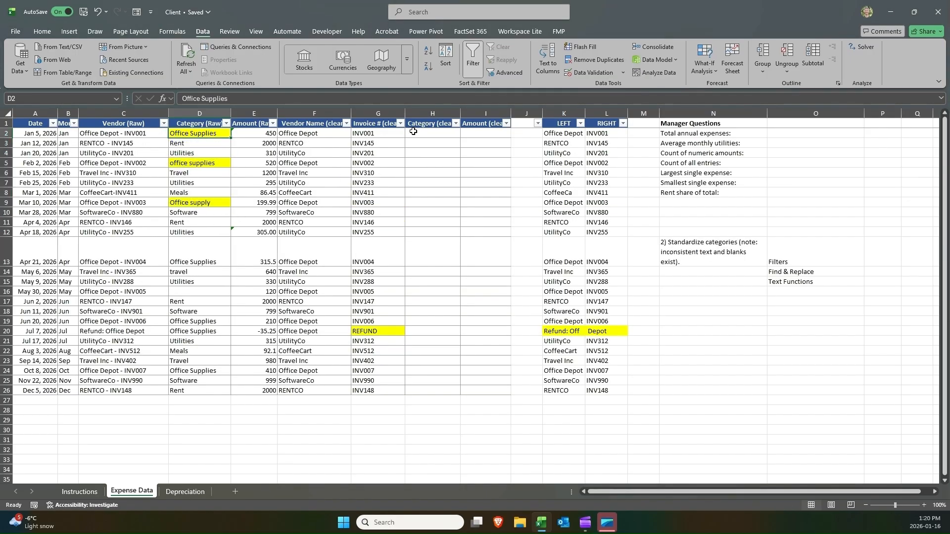
pyautogui.moveTo(412, 131); pyautogui.dragTo(432, 389)
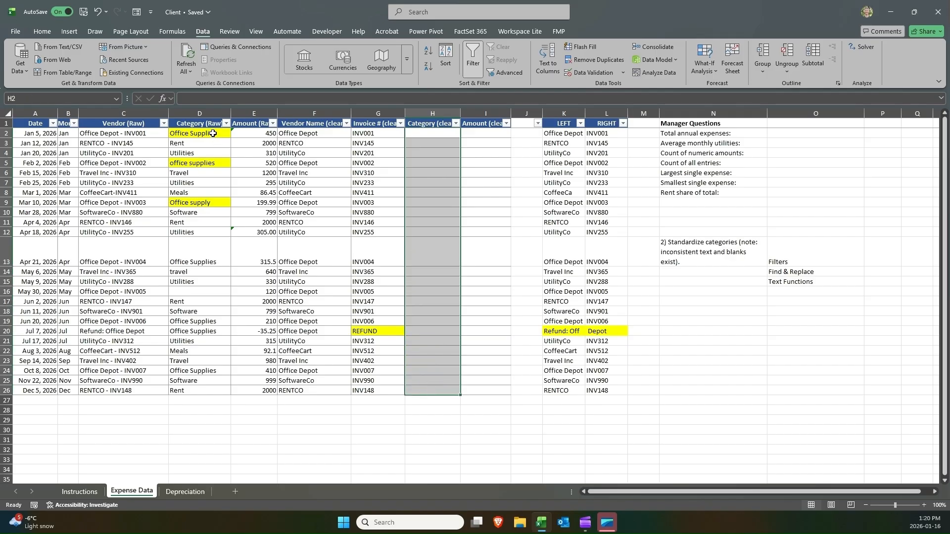
pyautogui.moveTo(213, 133); pyautogui.dragTo(203, 213)
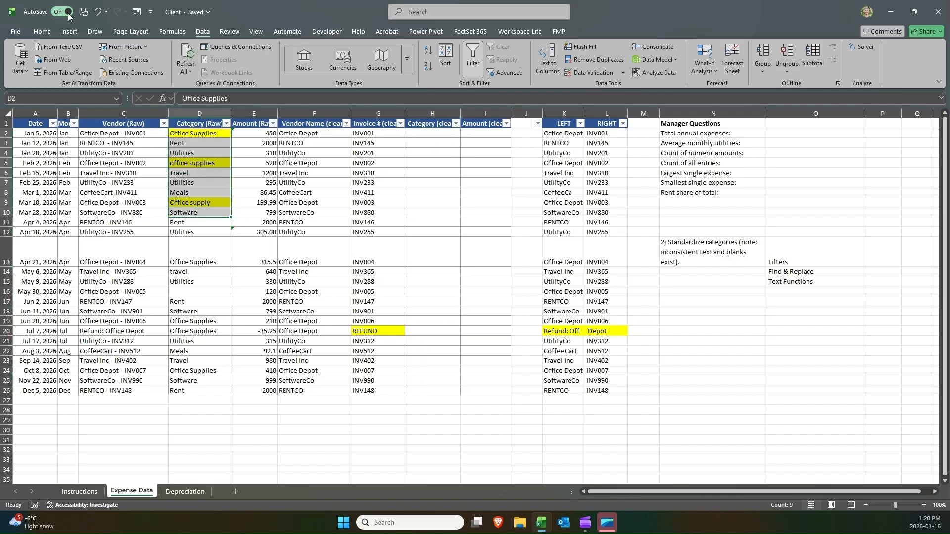
pyautogui.click(44, 30)
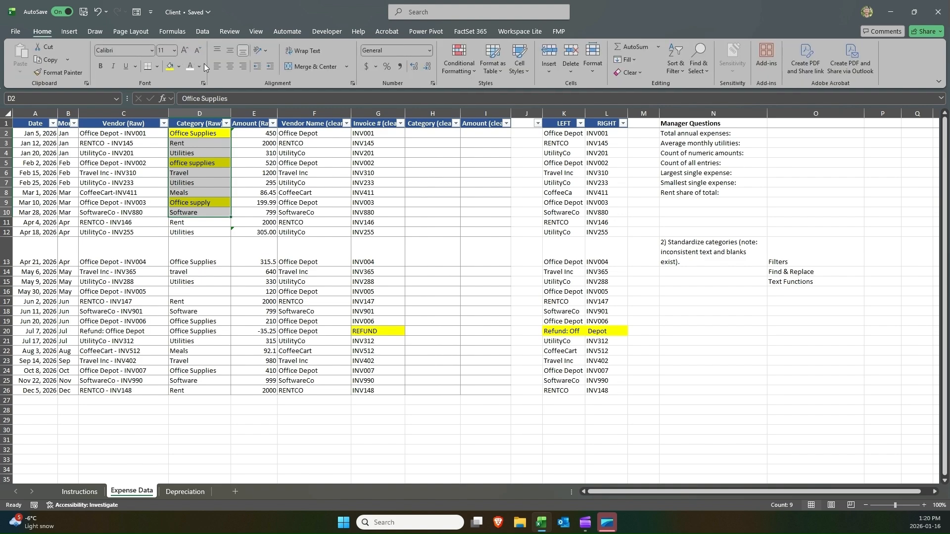
pyautogui.click(179, 67)
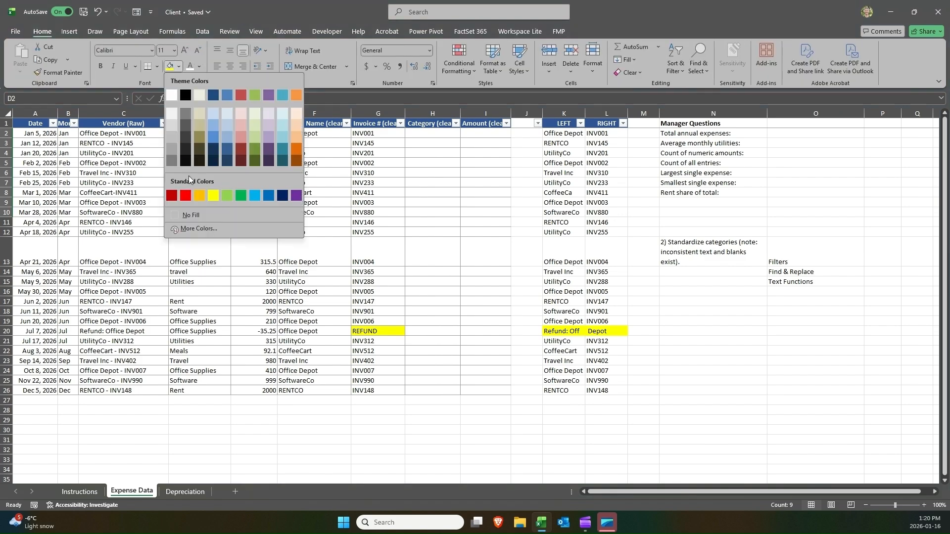
pyautogui.click(198, 214)
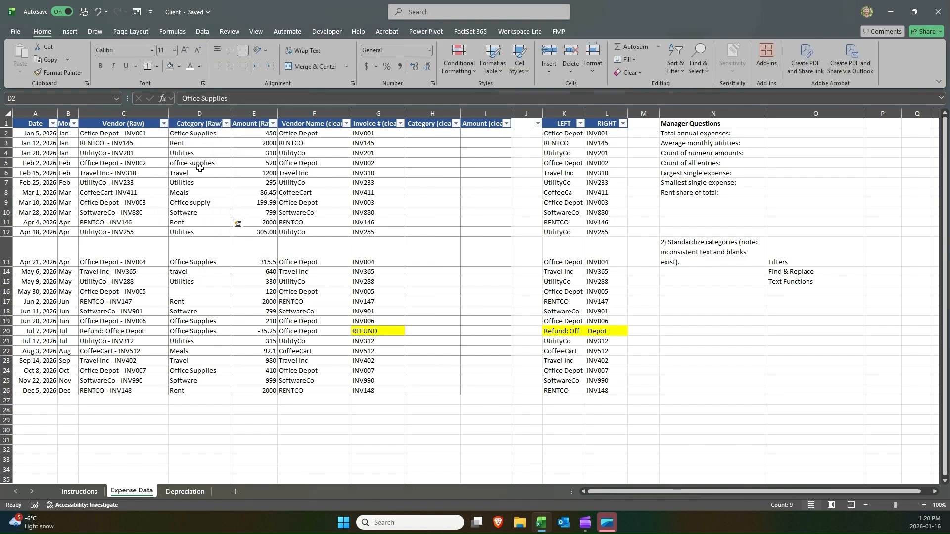
# Copy the raw categories D2:D26 into the Category (clean) column starting at H2.
pyautogui.click(199, 133)
pyautogui.click(203, 141)
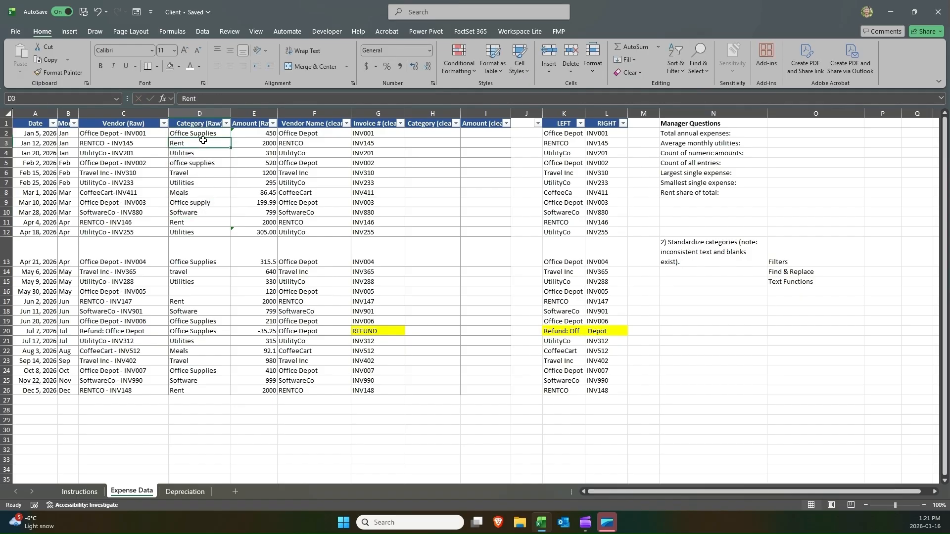
pyautogui.moveTo(199, 133); pyautogui.dragTo(198, 391)
pyautogui.hotkey('ctrl', 'c')
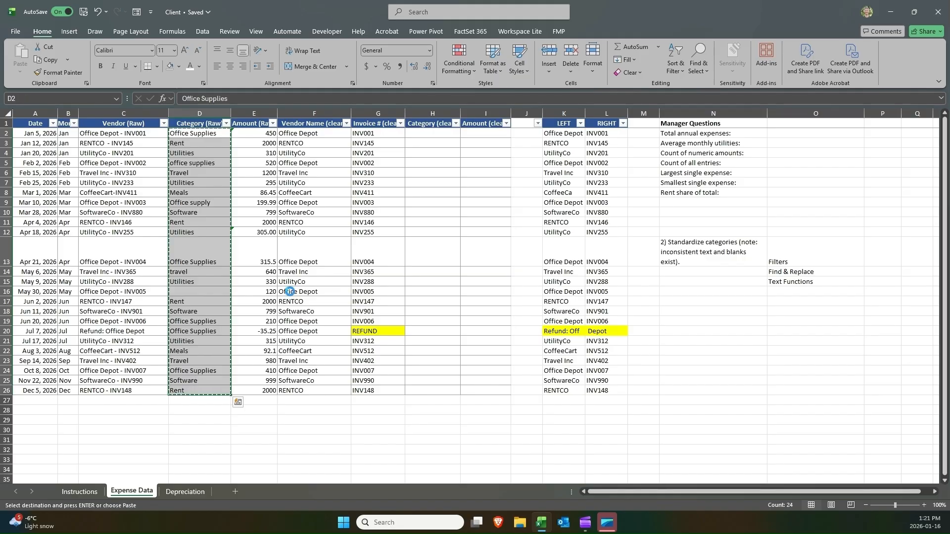
pyautogui.click(424, 134)
pyautogui.hotkey('ctrl', 'v')
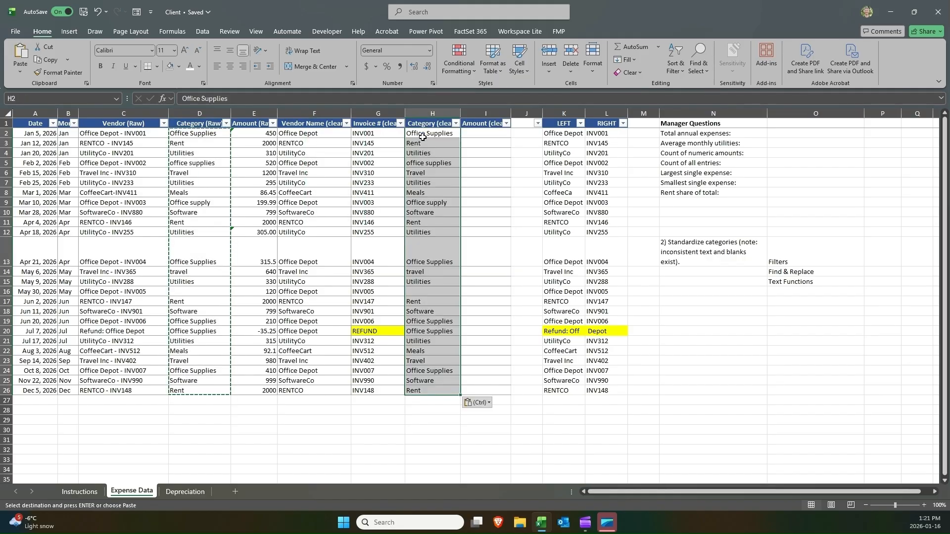
pyautogui.click(470, 132)
pyautogui.press('Escape')
pyautogui.click(455, 131)
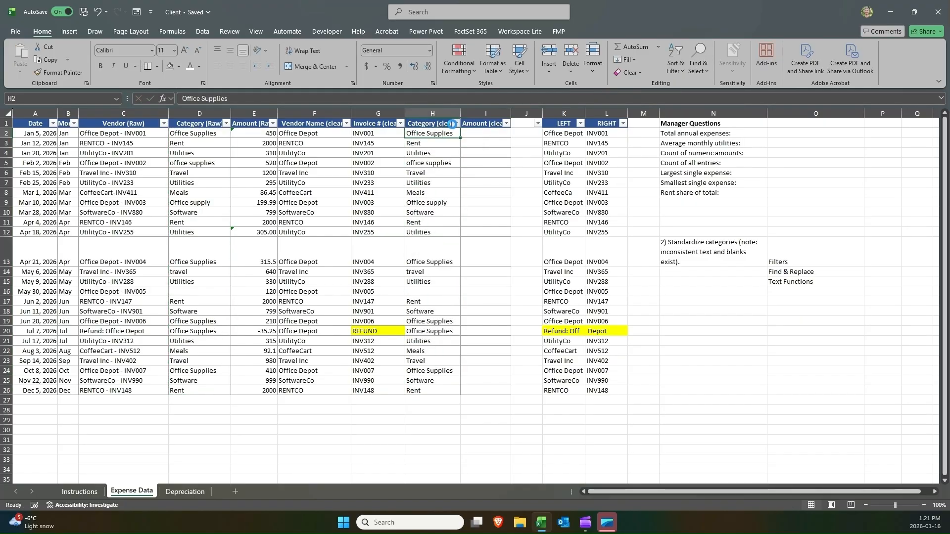
# Filter Category (clean) to show only Office Supplies and Office supply entries, select the visible cells, and clear the filter.
pyautogui.click(454, 124)
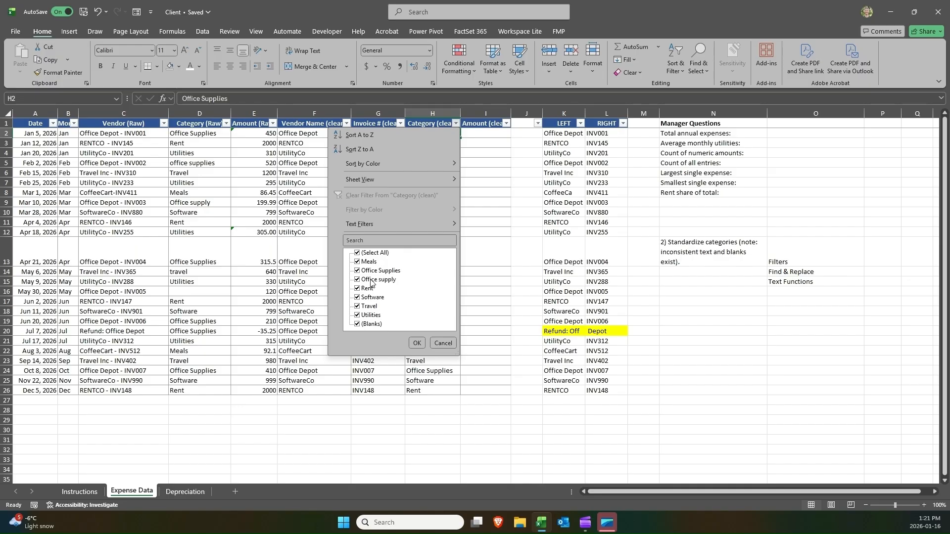
pyautogui.click(371, 253)
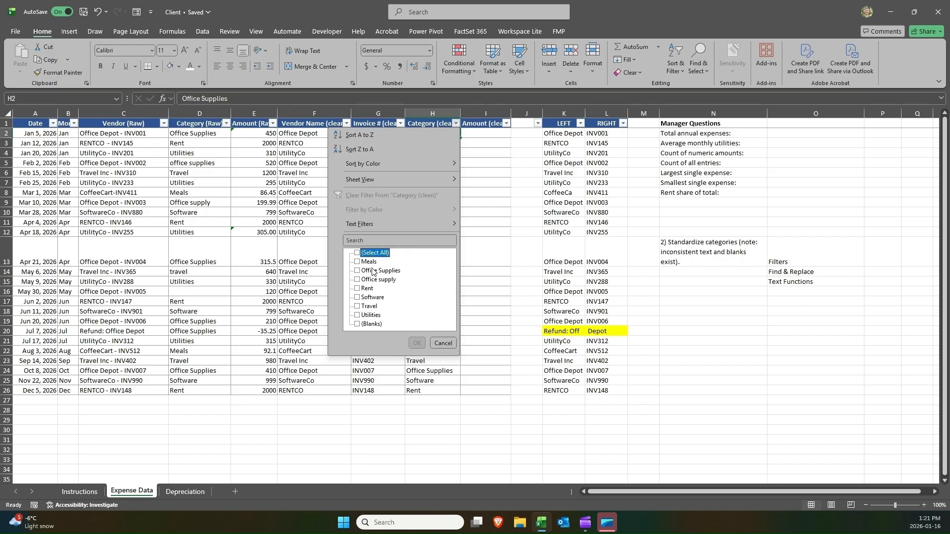
pyautogui.click(372, 271)
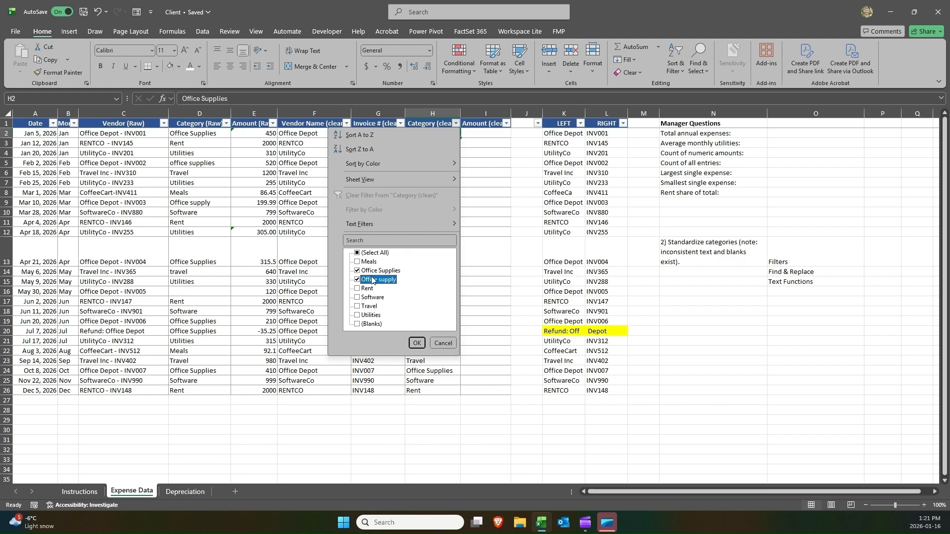
pyautogui.click(415, 343)
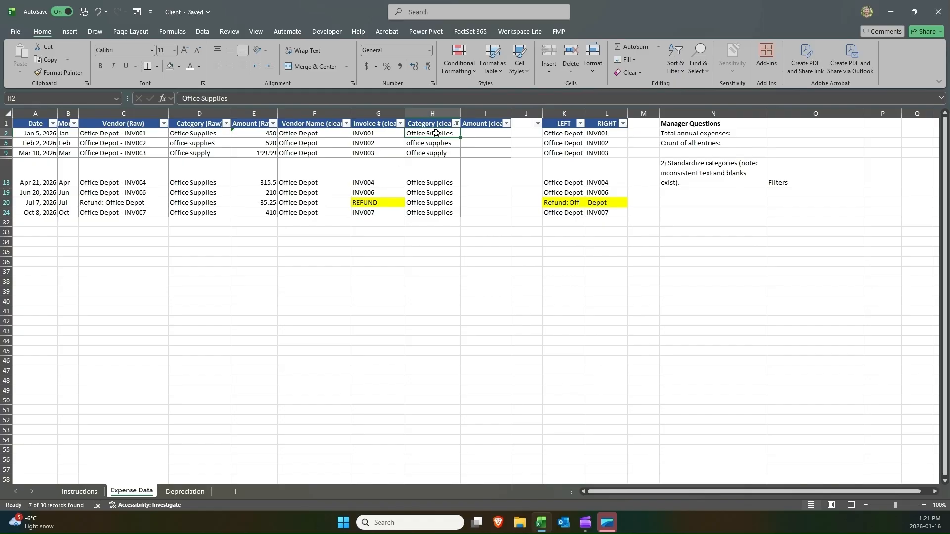
pyautogui.moveTo(435, 133); pyautogui.dragTo(438, 208)
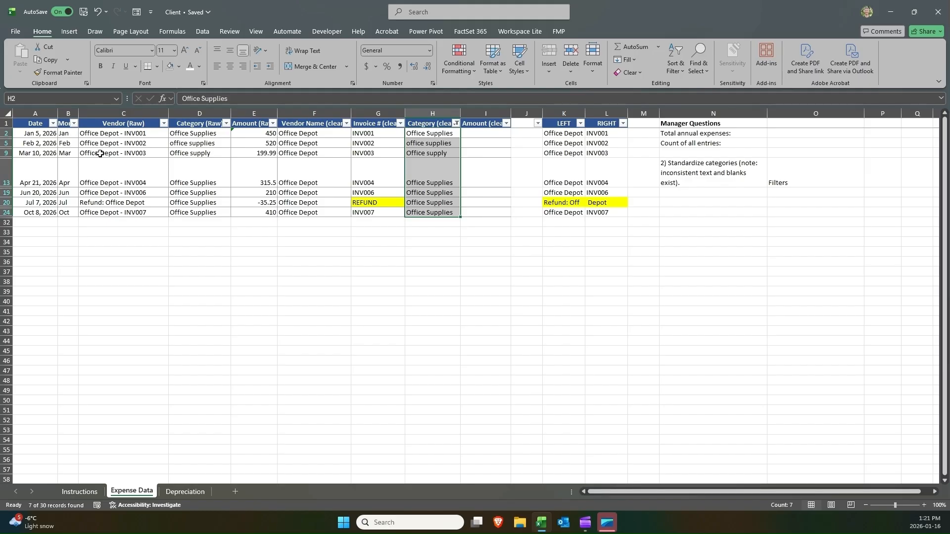
pyautogui.click(117, 154)
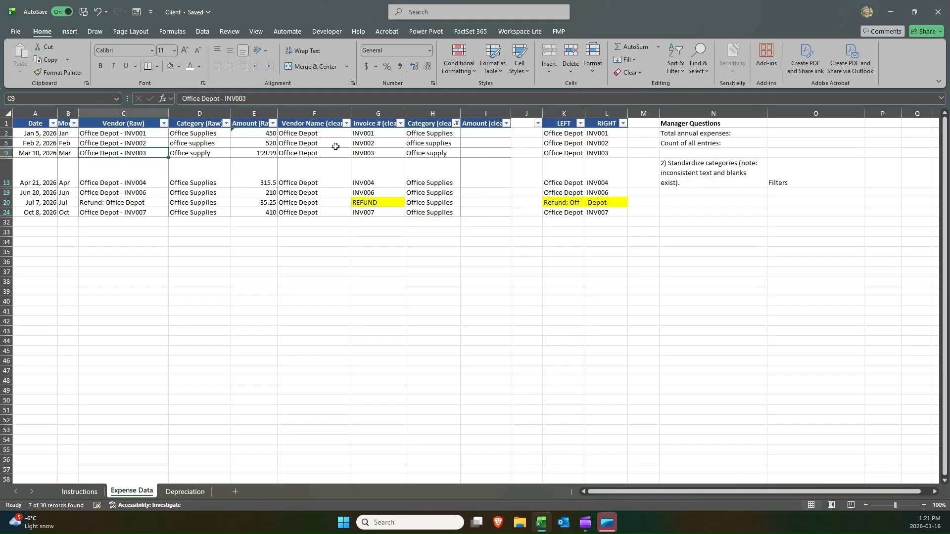
pyautogui.click(455, 124)
pyautogui.click(417, 195)
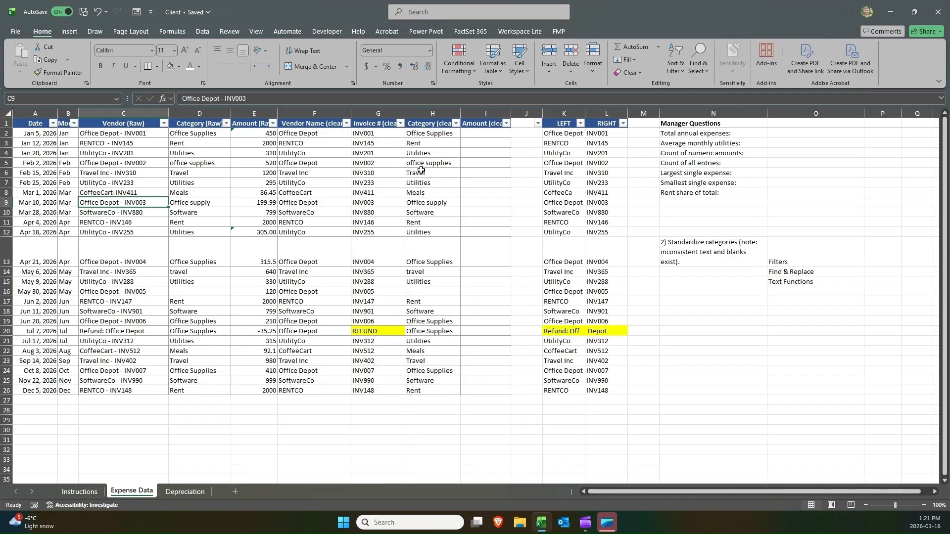
# Filter Category (clean) again to show only Office Supplies and Office supply entries and select H2.
pyautogui.click(456, 123)
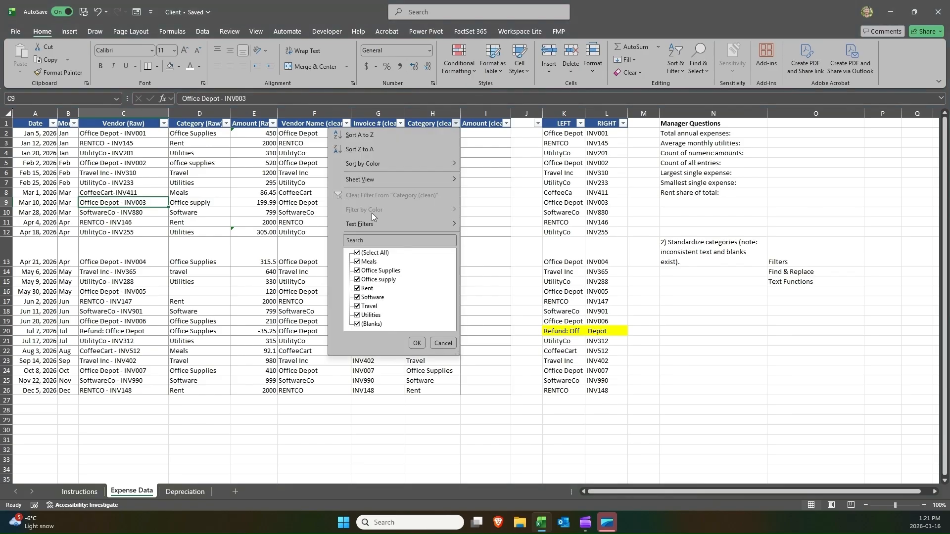
pyautogui.click(375, 253)
pyautogui.click(381, 271)
pyautogui.click(416, 343)
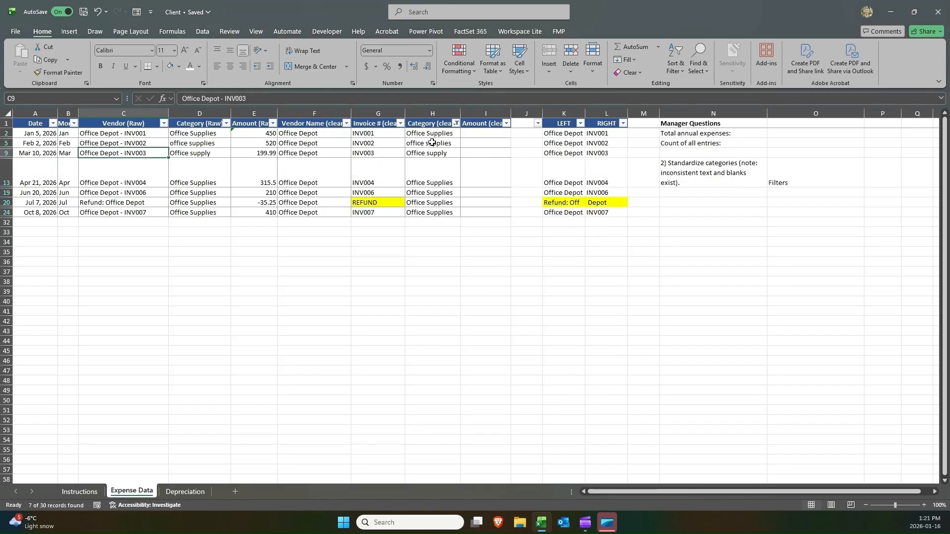
pyautogui.click(433, 135)
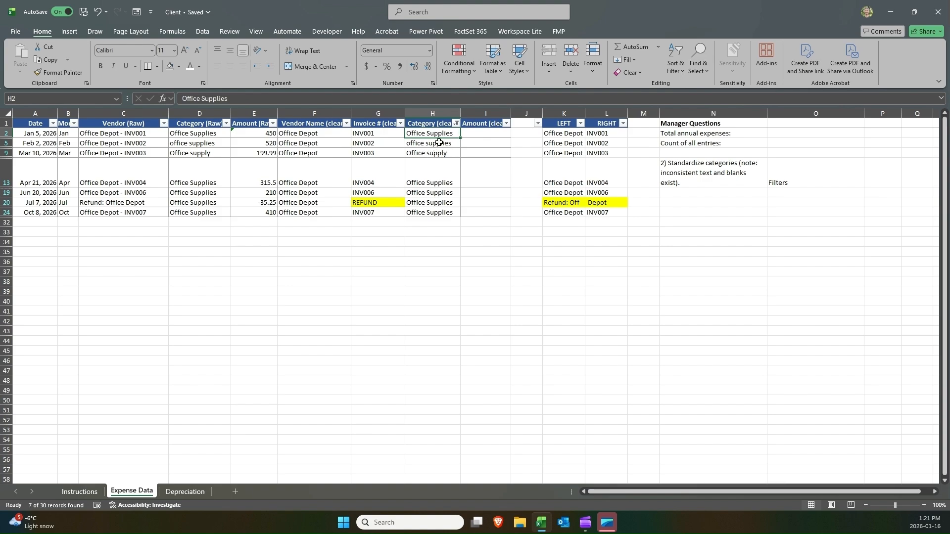
pyautogui.click(429, 96)
pyautogui.write('.')
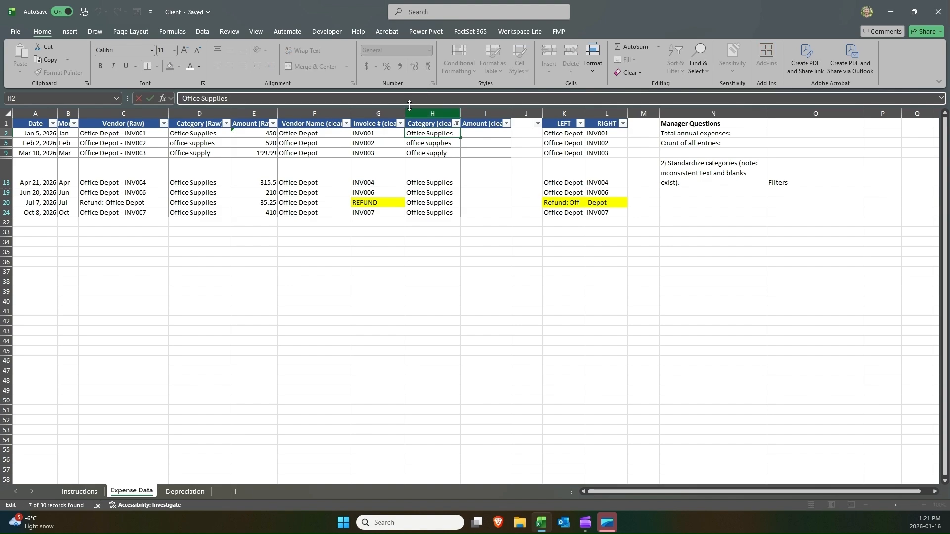
pyautogui.press('Return')
pyautogui.hotkey('ctrl', 'z')
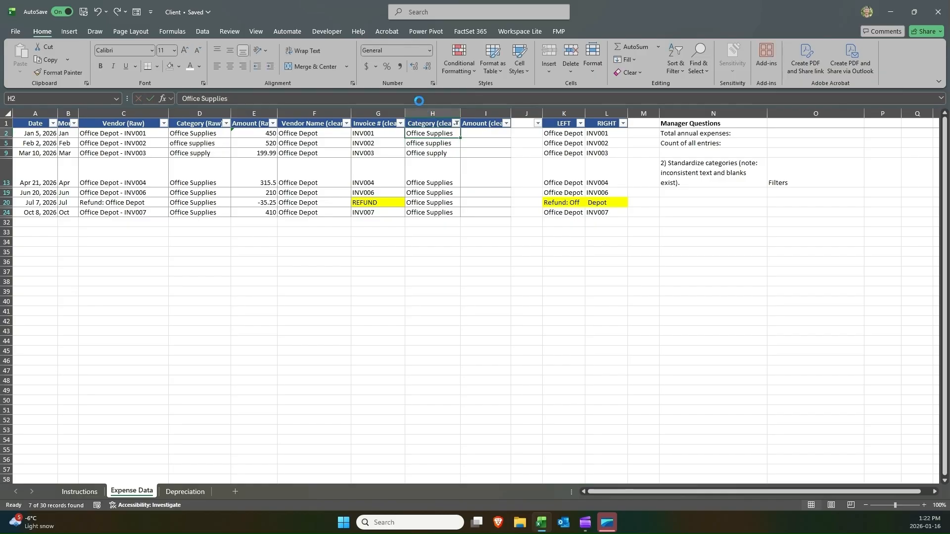
# Copy Office Supplies from H2 into the visible filtered category cells H5 to H24.
pyautogui.hotkey('ctrl', 'c')
pyautogui.moveTo(439, 134); pyautogui.dragTo(439, 213)
pyautogui.hotkey('ctrl', 'v')
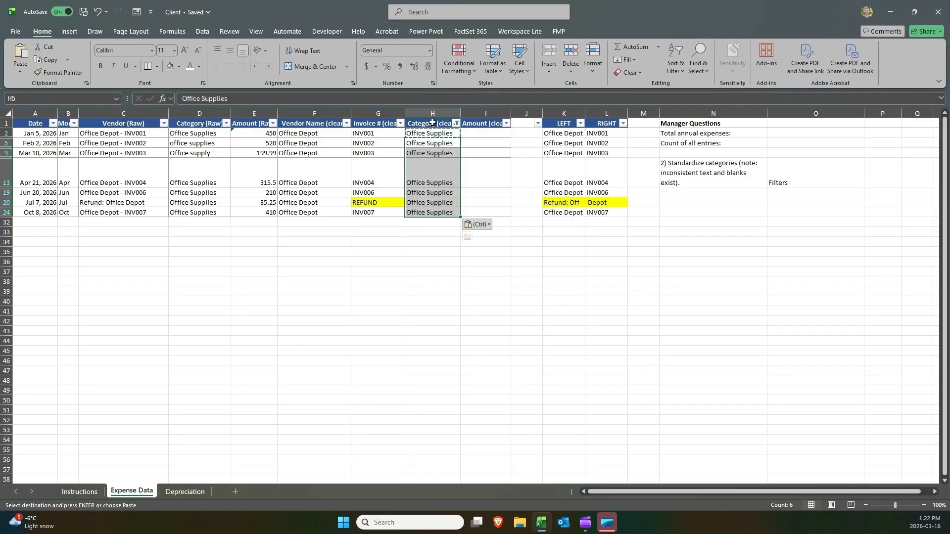
# Clear the Category (clean) filter, filter it to Office Supplies only, and clear the filter again.
pyautogui.click(456, 123)
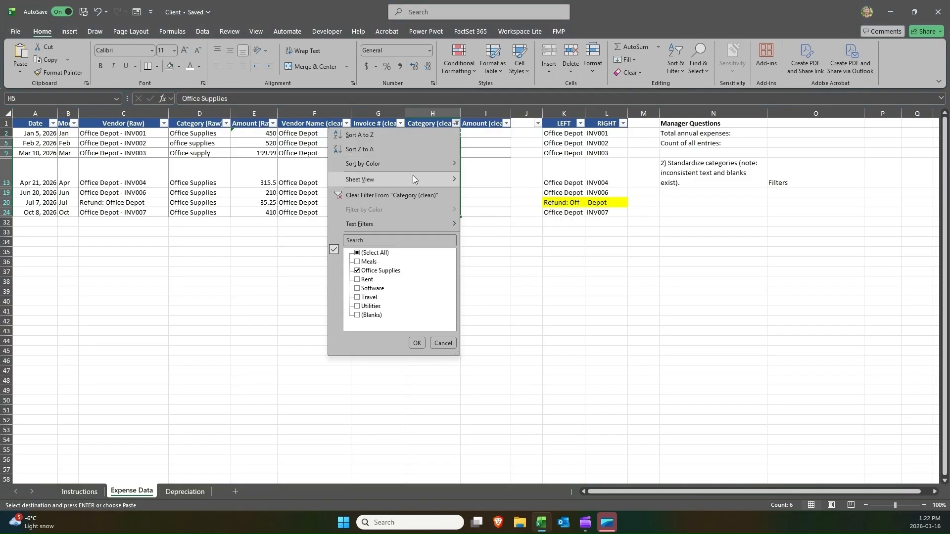
pyautogui.click(406, 193)
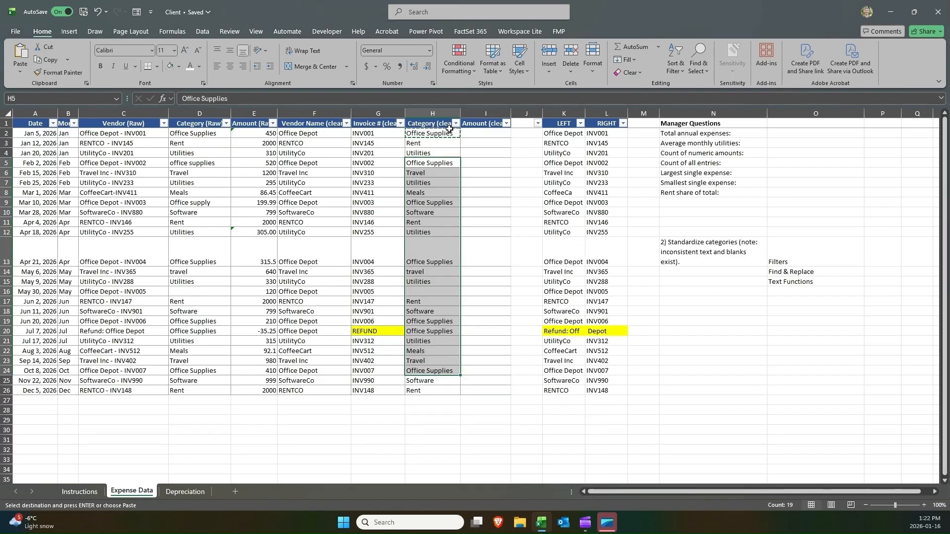
pyautogui.click(455, 124)
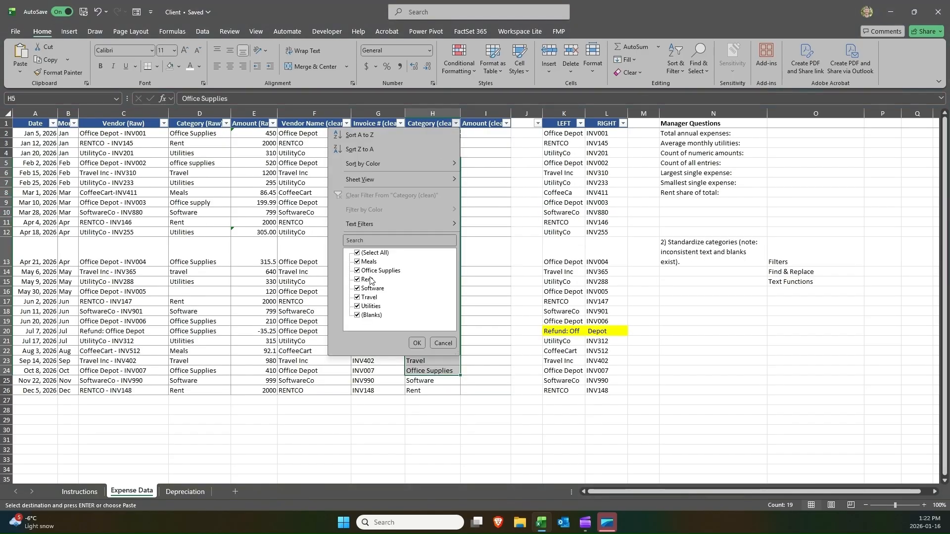
pyautogui.click(369, 253)
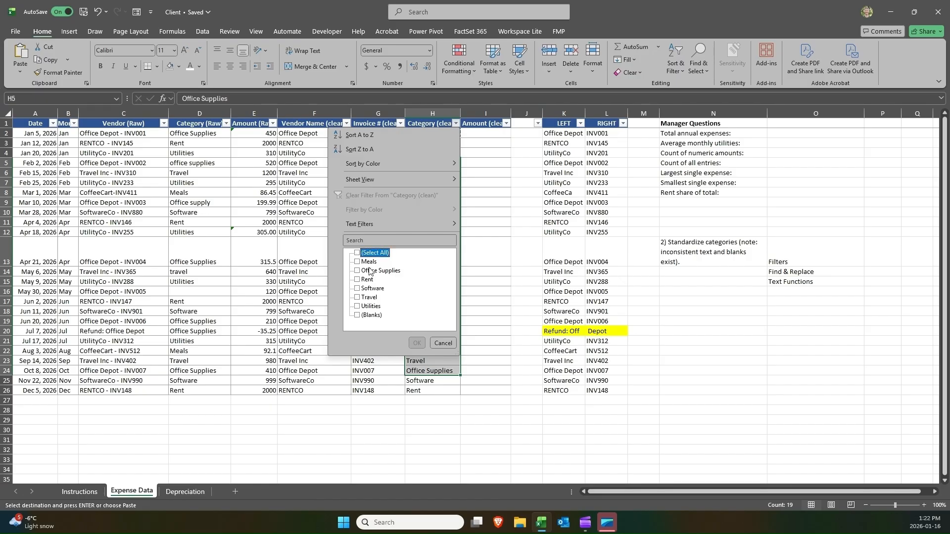
pyautogui.click(369, 272)
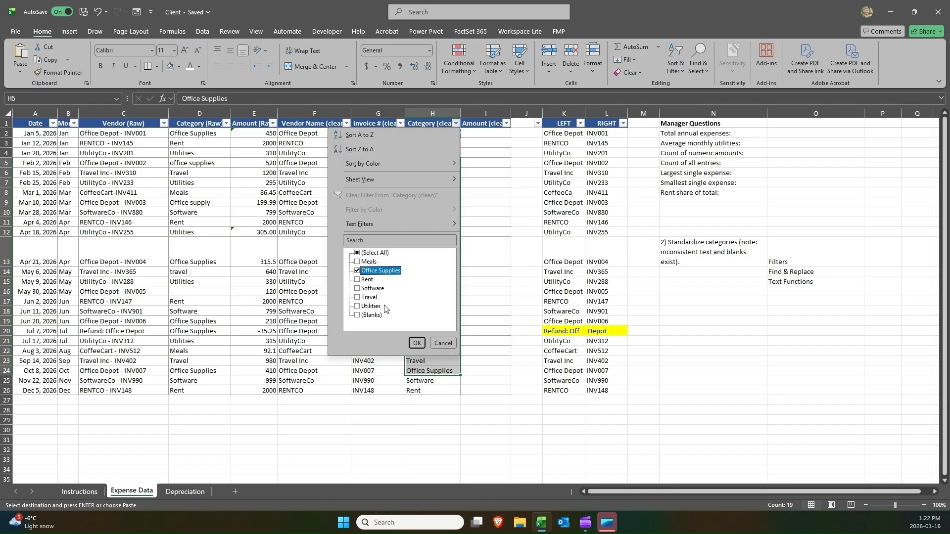
pyautogui.click(417, 343)
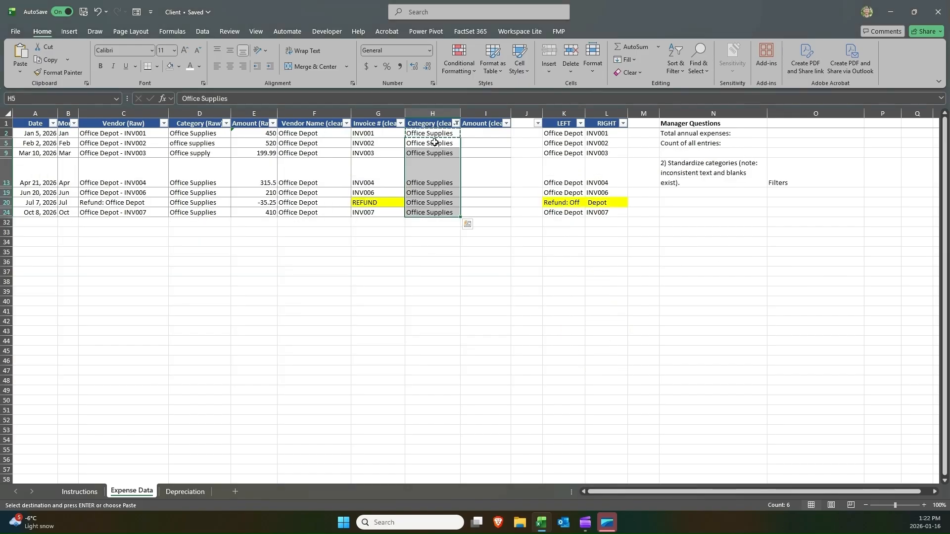
pyautogui.click(456, 123)
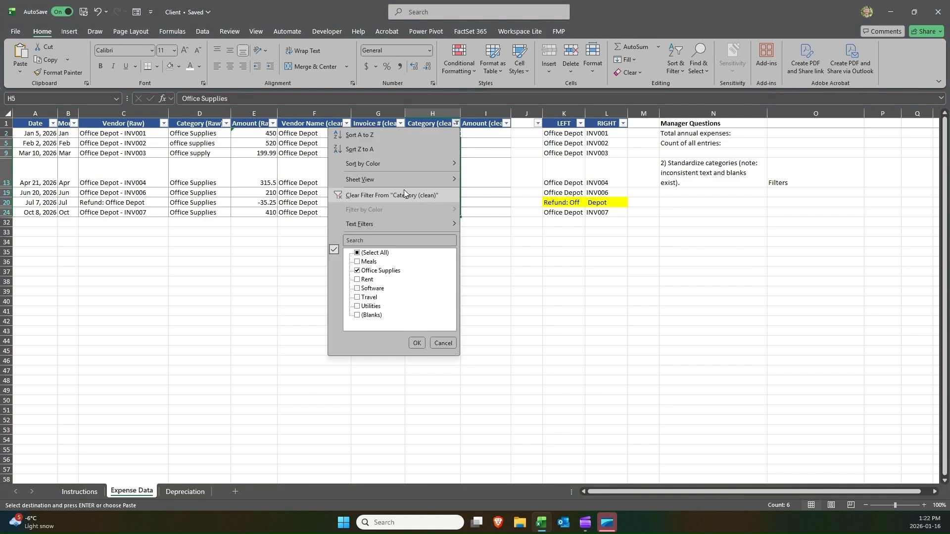
pyautogui.click(401, 193)
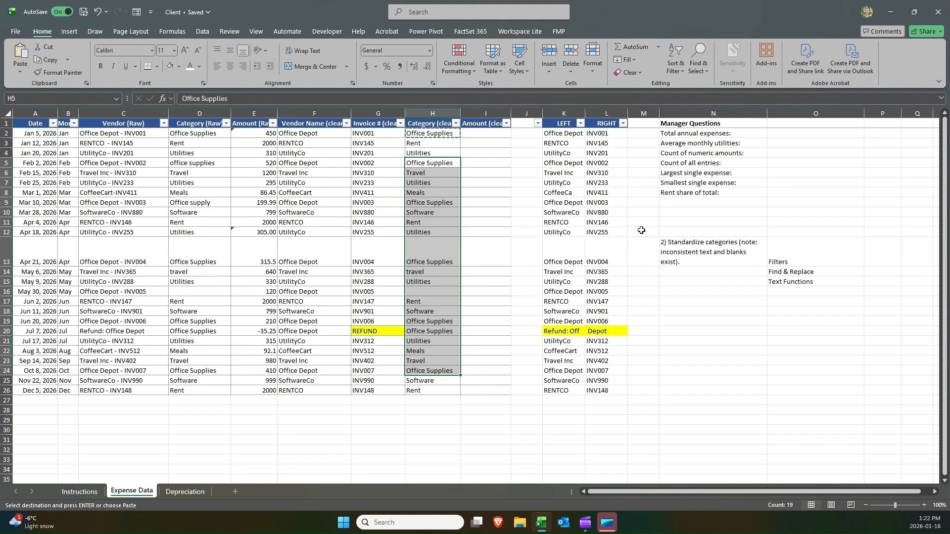
# Clear the contents of the Category (clean) cells H2 to H26.
pyautogui.click(786, 248)
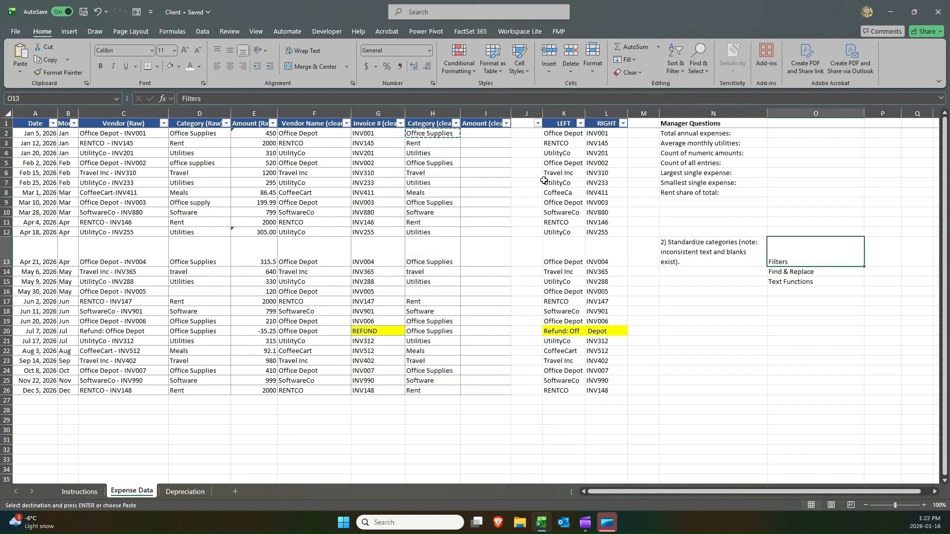
pyautogui.moveTo(442, 134); pyautogui.dragTo(432, 397)
pyautogui.press('Delete')
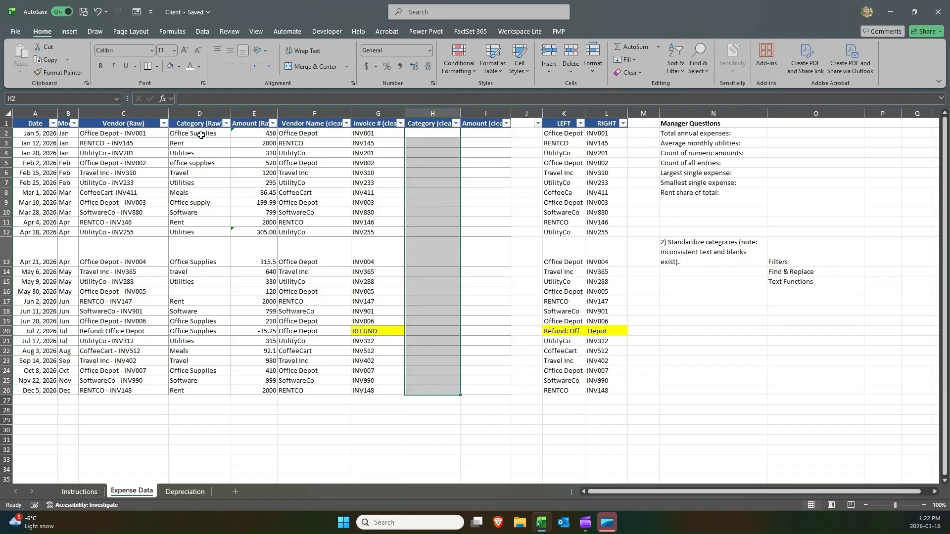
# Copy the raw categories D2:D26 into the Category (clean) column again starting at H2.
pyautogui.moveTo(201, 135); pyautogui.dragTo(191, 390)
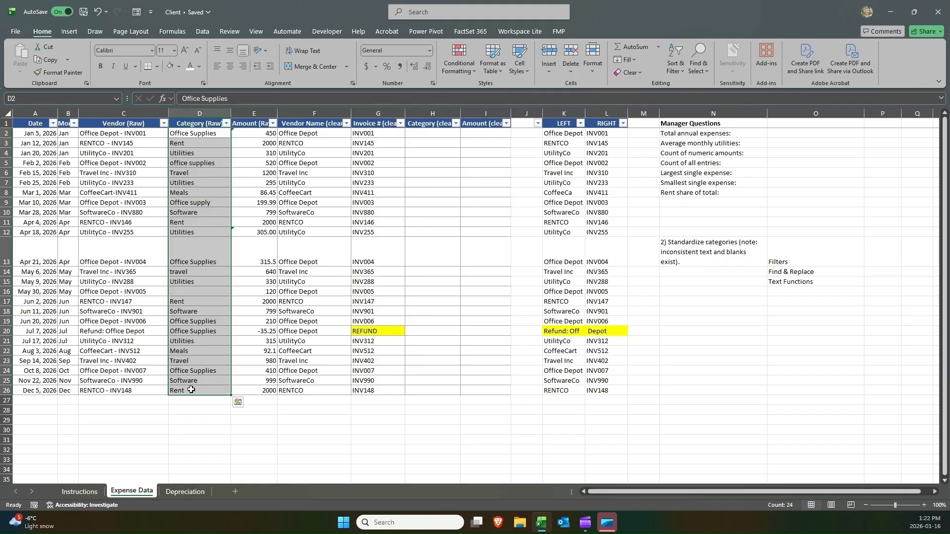
pyautogui.hotkey('ctrl', 'c')
pyautogui.click(438, 131)
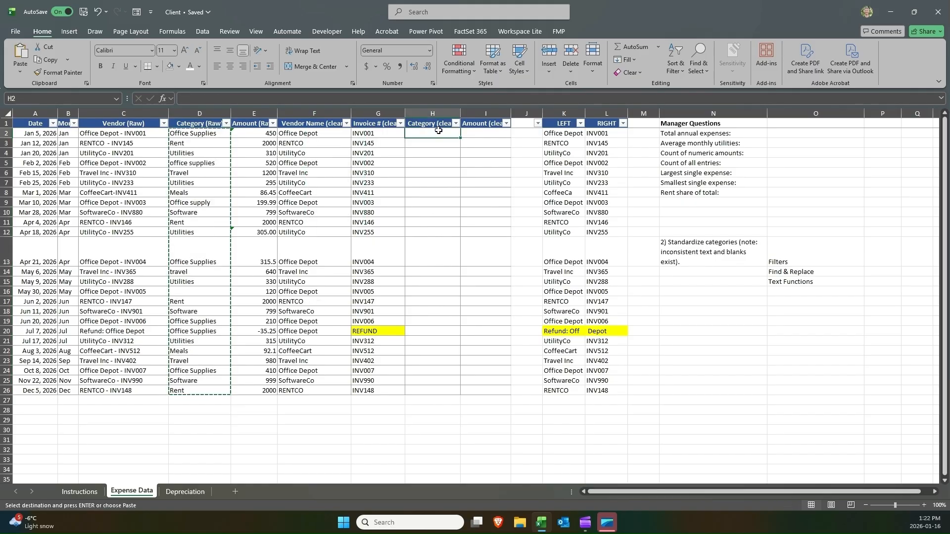
pyautogui.hotkey('ctrl', 'v')
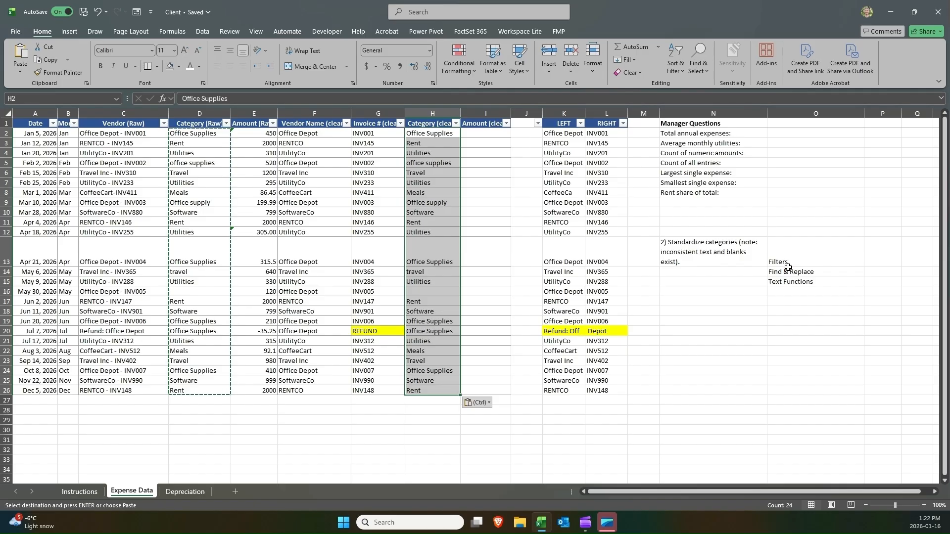
pyautogui.doubleClick(424, 134)
pyautogui.press('Return')
# Filter Category (clean) to show only Office supply entries, then clear the filter.
pyautogui.moveTo(424, 134); pyautogui.dragTo(424, 388)
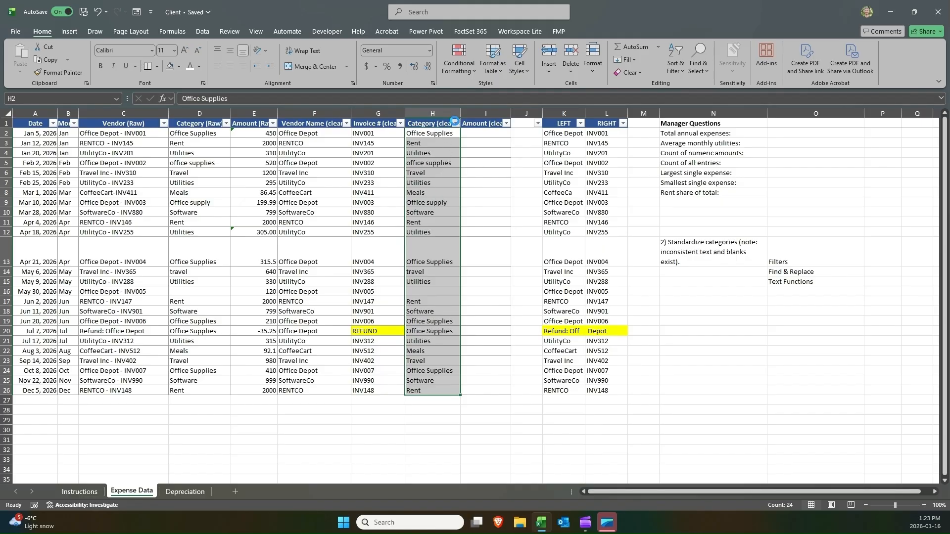
pyautogui.click(456, 123)
pyautogui.click(375, 253)
pyautogui.click(376, 280)
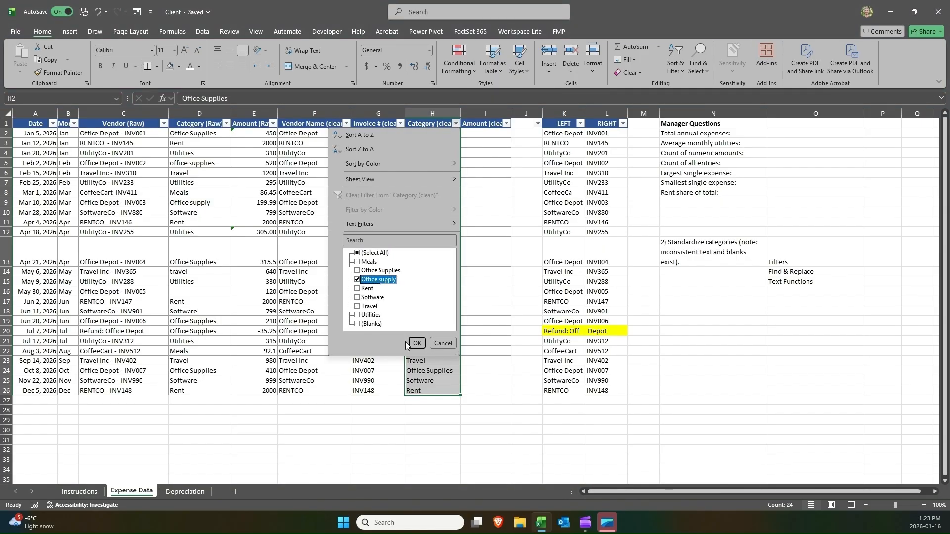
pyautogui.click(416, 343)
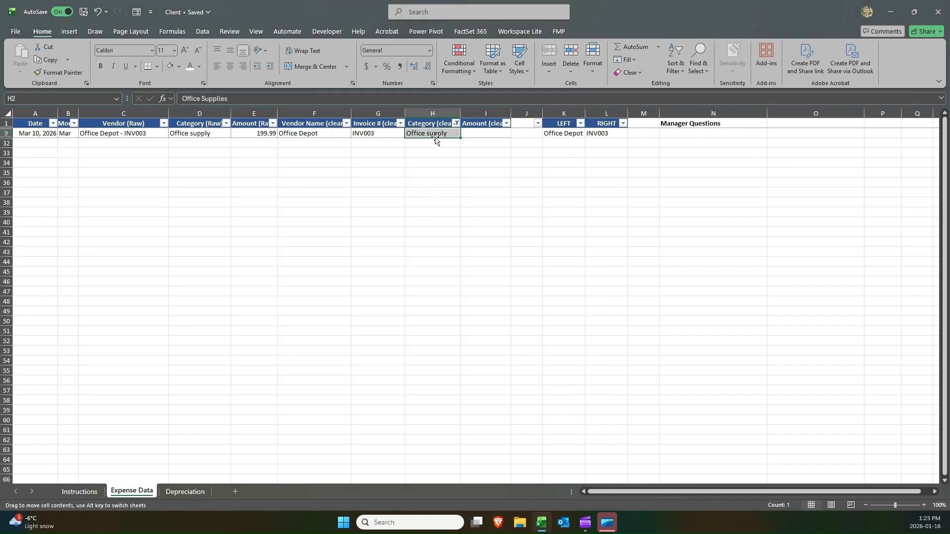
pyautogui.click(455, 123)
pyautogui.moveTo(405, 178)
pyautogui.click(399, 195)
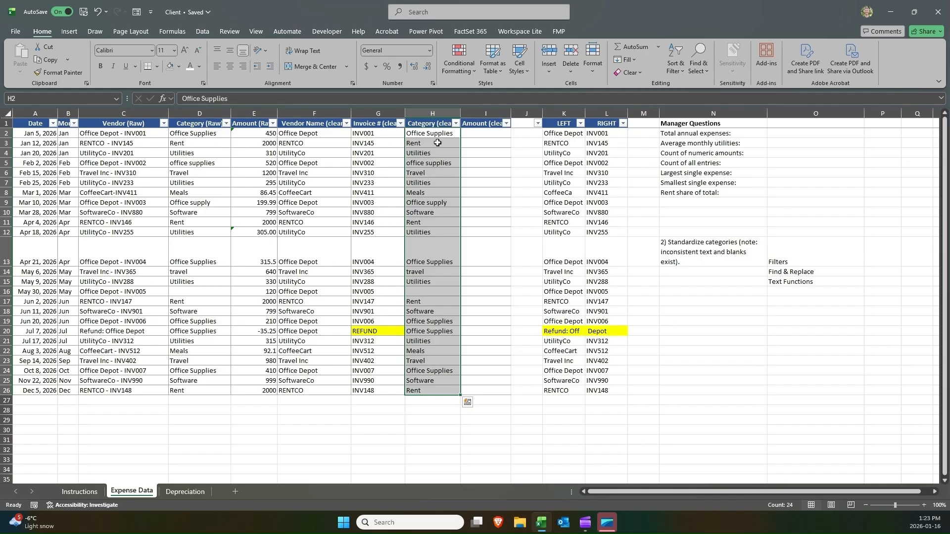
# Within Category (clean) H2:H26, replace all "office supply" with "Office Supplies" using Find and Replace.
pyautogui.hotkey('ctrl', 'q')
pyautogui.moveTo(431, 135); pyautogui.dragTo(428, 391)
pyautogui.hotkey('ctrl', 'h')
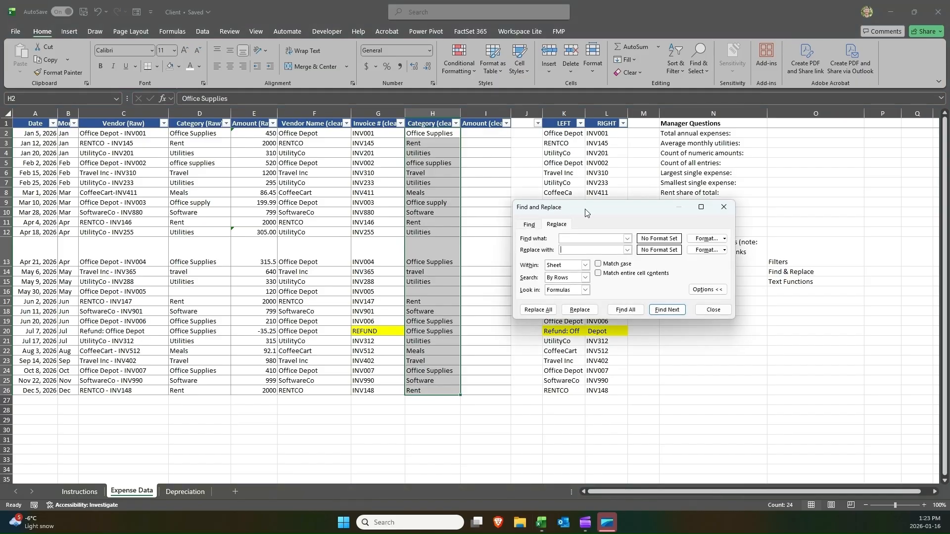
pyautogui.moveTo(585, 213); pyautogui.dragTo(265, 184)
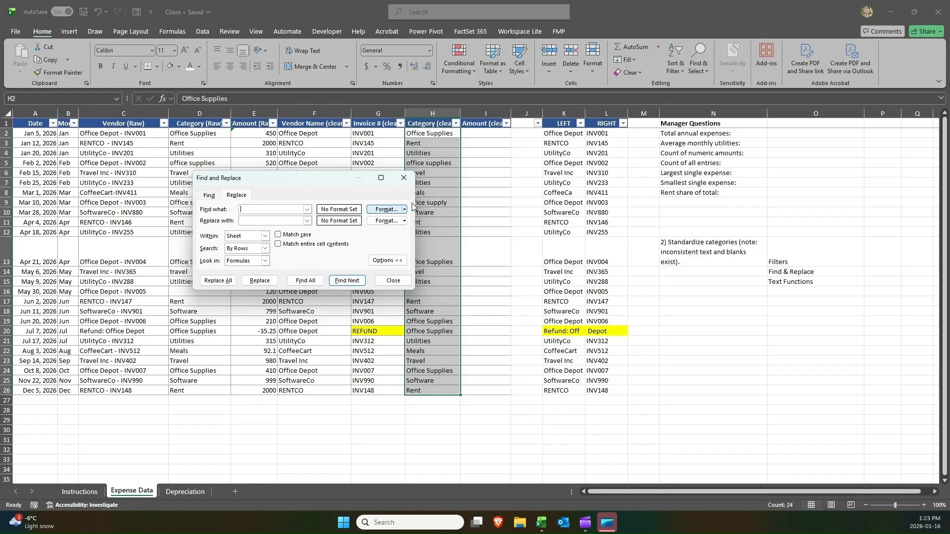
pyautogui.moveTo(336, 180); pyautogui.dragTo(274, 178)
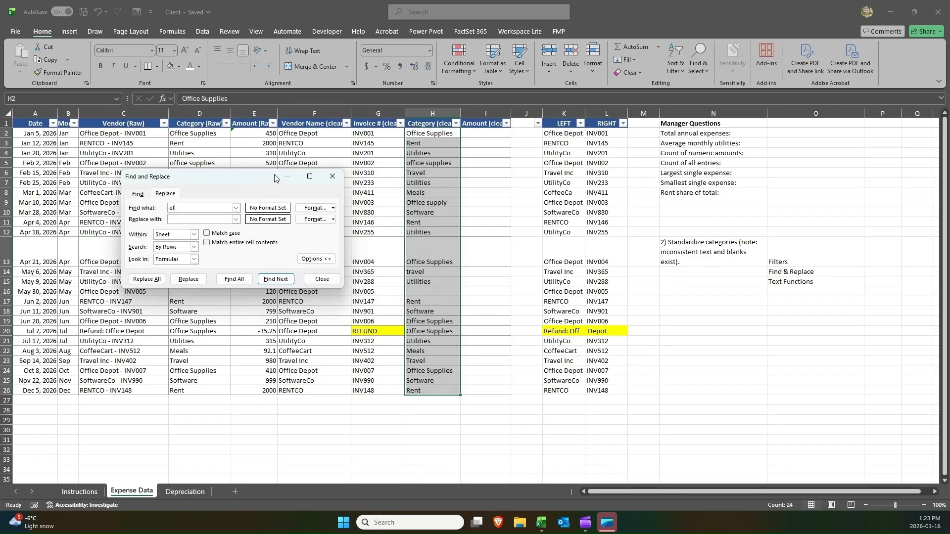
pyautogui.write('supply')
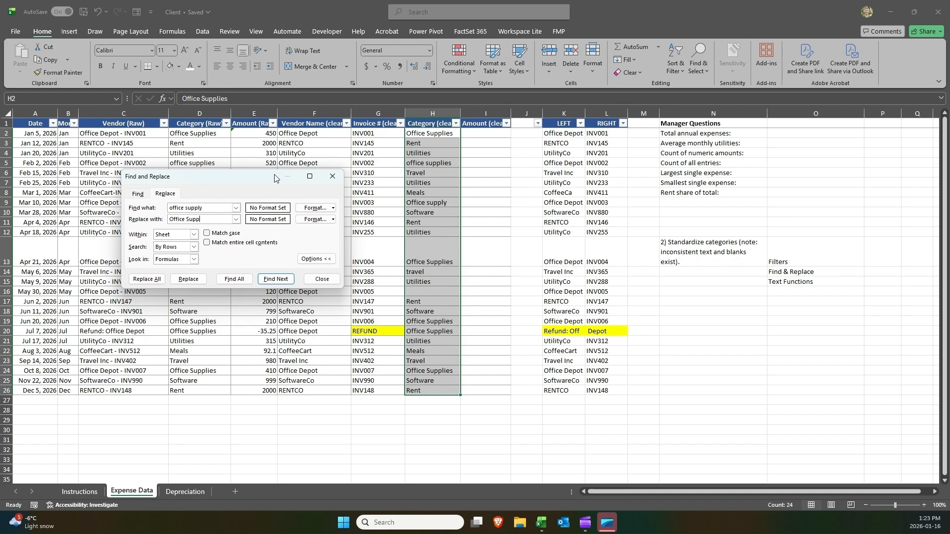
pyautogui.write('Office Supplies')
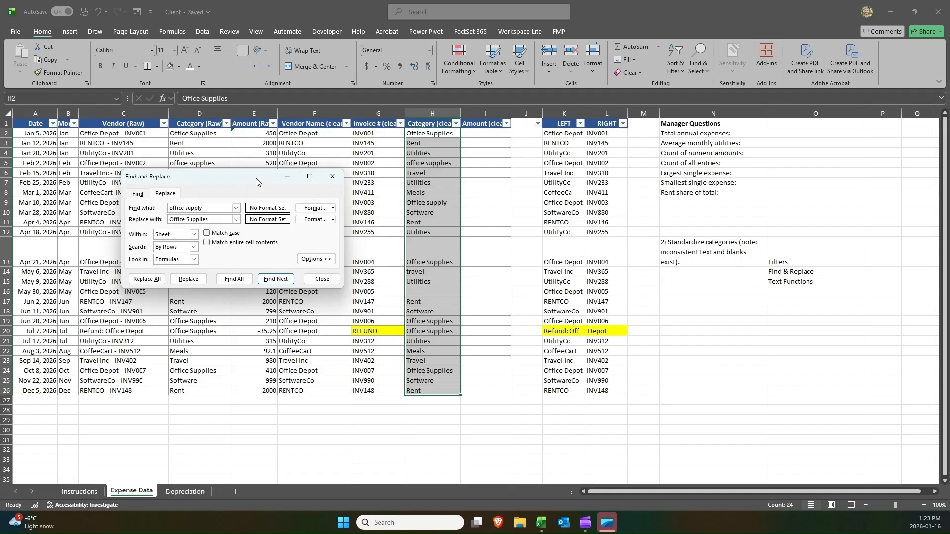
pyautogui.moveTo(256, 182); pyautogui.dragTo(317, 288)
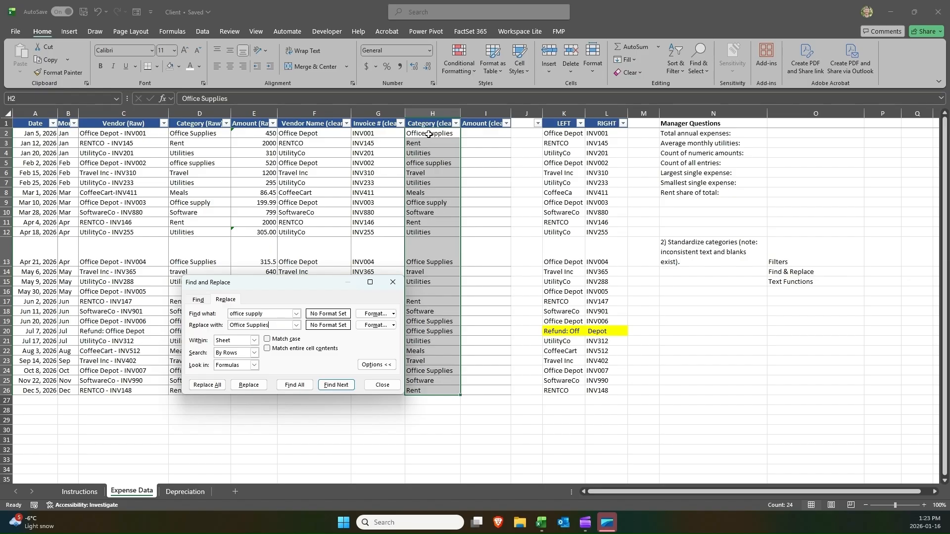
pyautogui.click(208, 385)
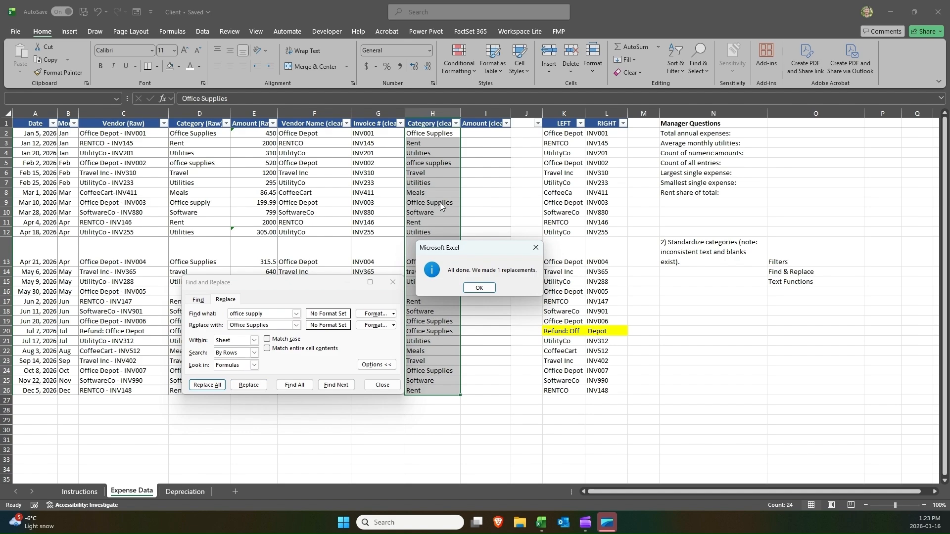
pyautogui.click(482, 289)
pyautogui.click(391, 280)
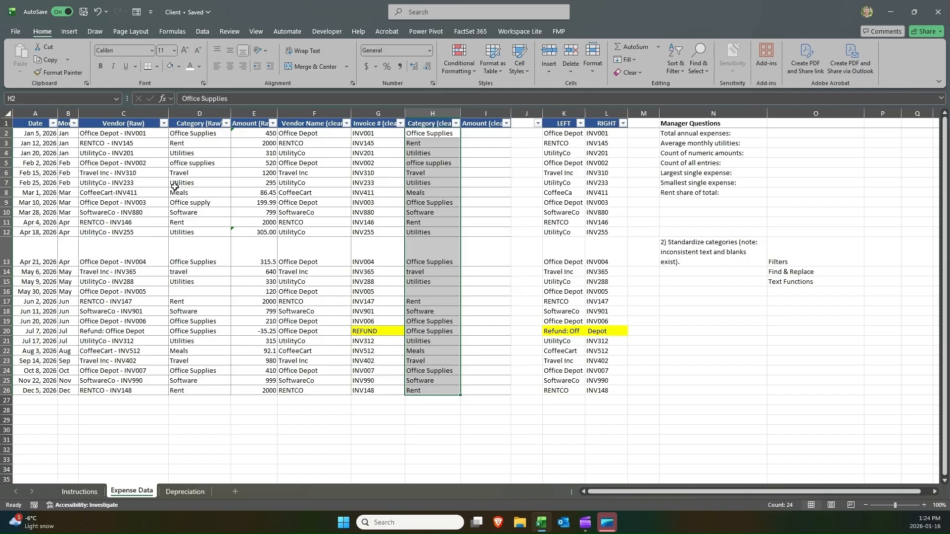
pyautogui.click(190, 201)
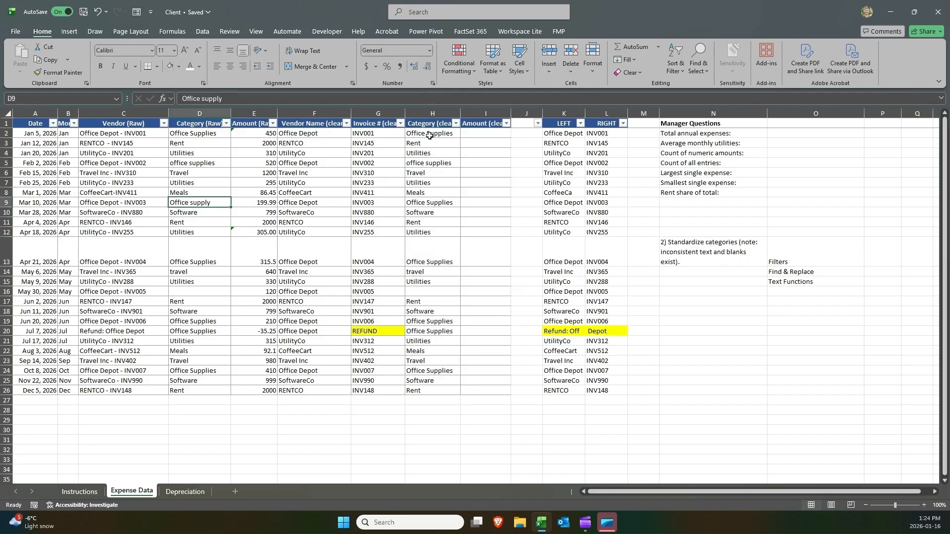
pyautogui.moveTo(429, 135); pyautogui.dragTo(422, 388)
pyautogui.click(422, 387)
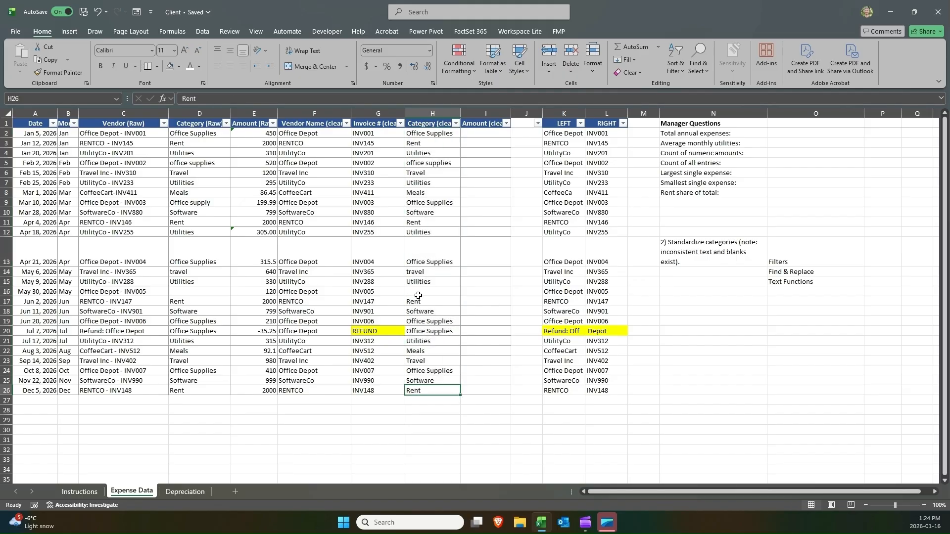
pyautogui.moveTo(778, 268)
pyautogui.mouseDown()
pyautogui.moveTo(784, 260)
pyautogui.moveTo(782, 271)
pyautogui.mouseUp()
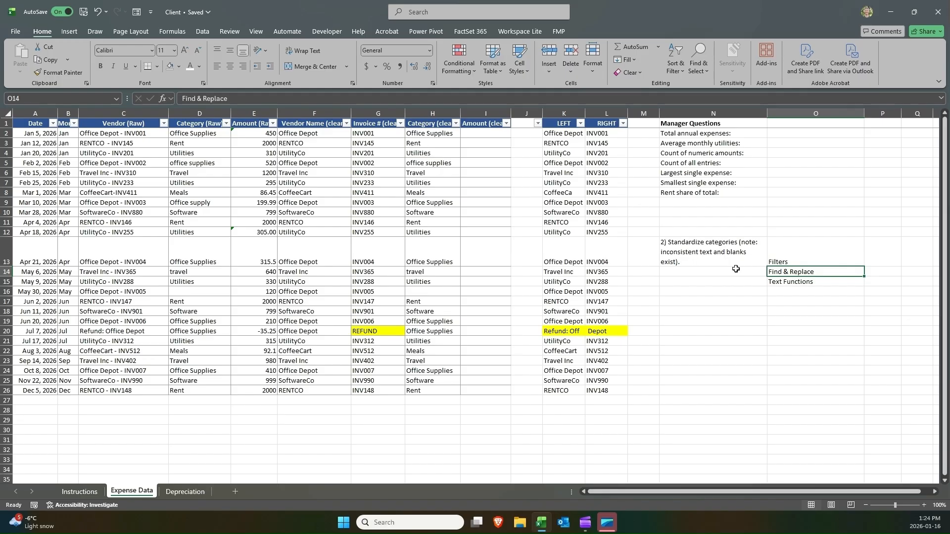
pyautogui.click(782, 280)
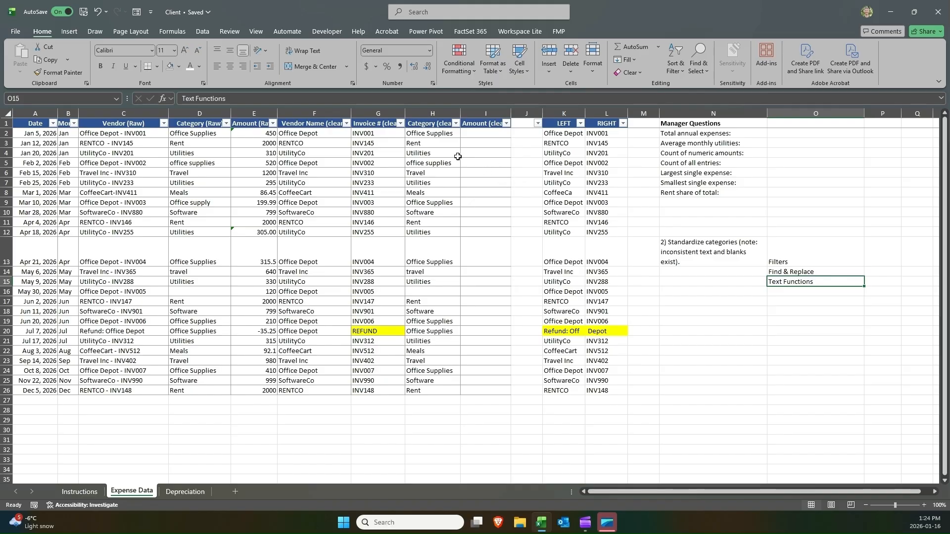
pyautogui.click(726, 242)
pyautogui.click(790, 280)
# Enter =LEN(D2) in J2 and copy it down through J26 to measure each raw category's length.
pyautogui.click(513, 137)
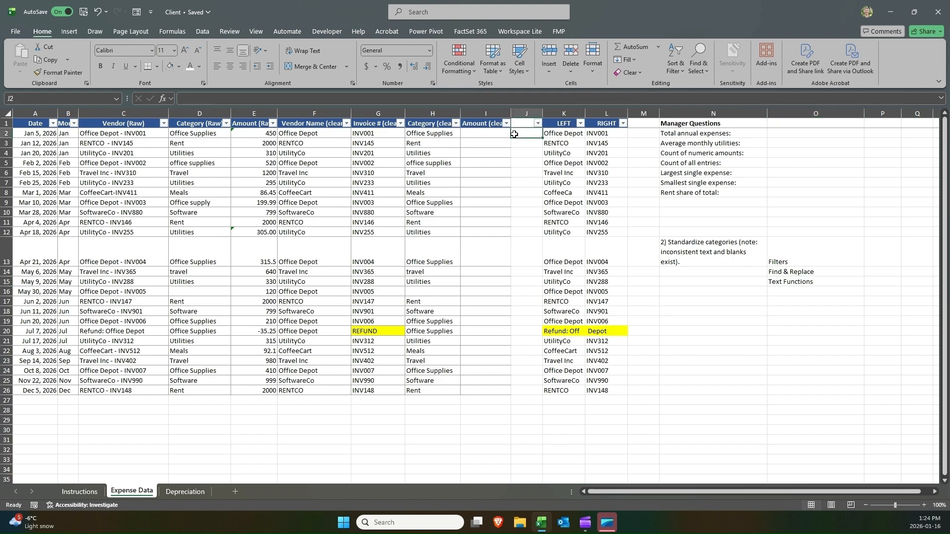
pyautogui.write('=LEN(')
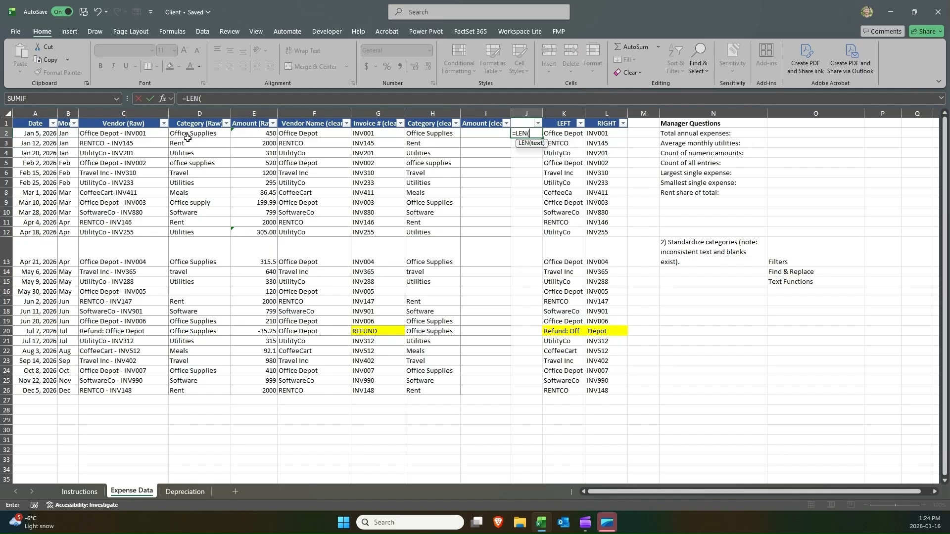
pyautogui.click(209, 140)
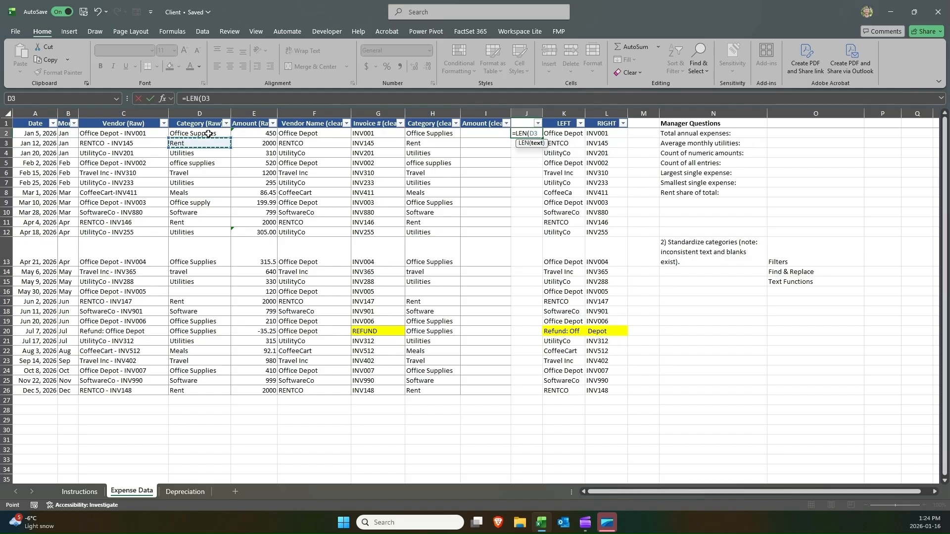
pyautogui.click(208, 134)
pyautogui.hotkey('ctrl', 'Return')
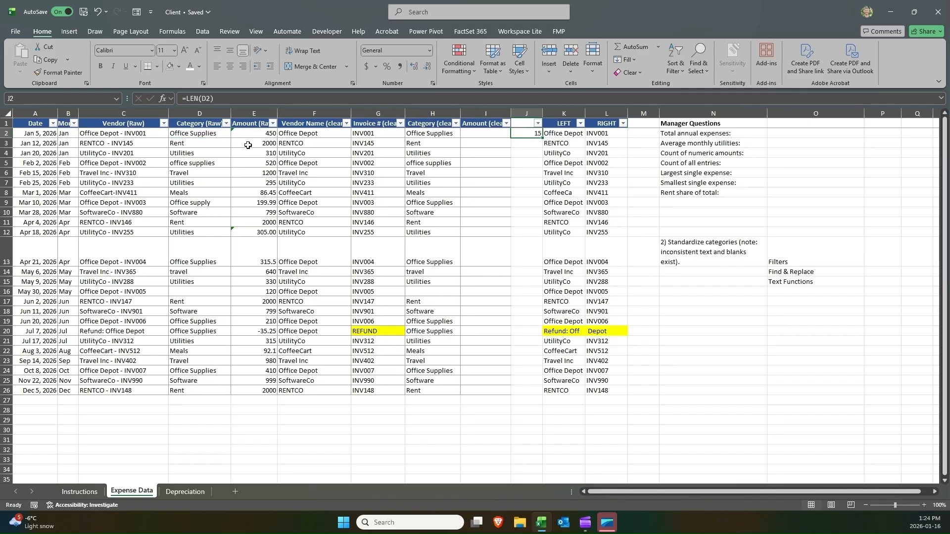
pyautogui.hotkey('ctrl', 'c')
pyautogui.moveTo(511, 149); pyautogui.dragTo(524, 390)
pyautogui.hotkey('ctrl', 'v')
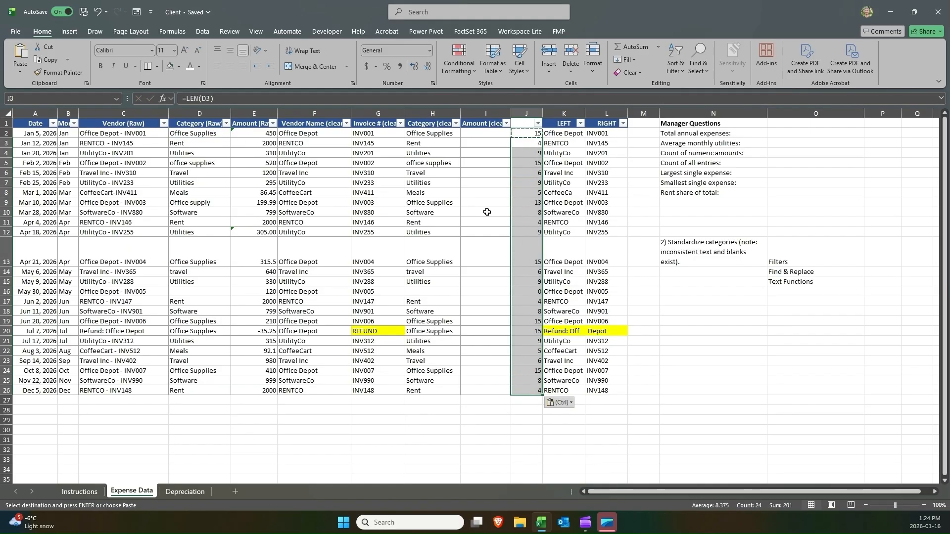
# Inspect the length results for the supply rows, then clear the length formulas from J2:J26.
pyautogui.moveTo(221, 199); pyautogui.dragTo(528, 203)
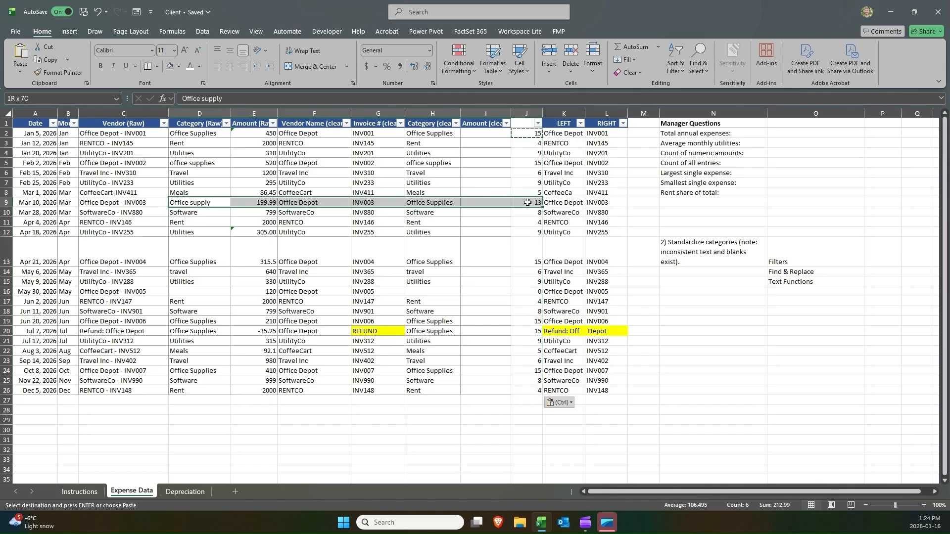
pyautogui.click(532, 166)
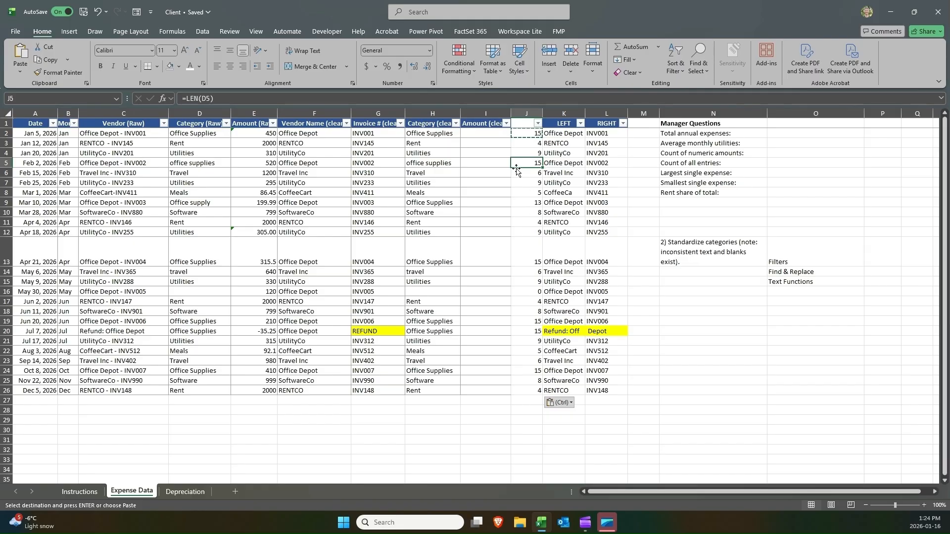
pyautogui.click(530, 202)
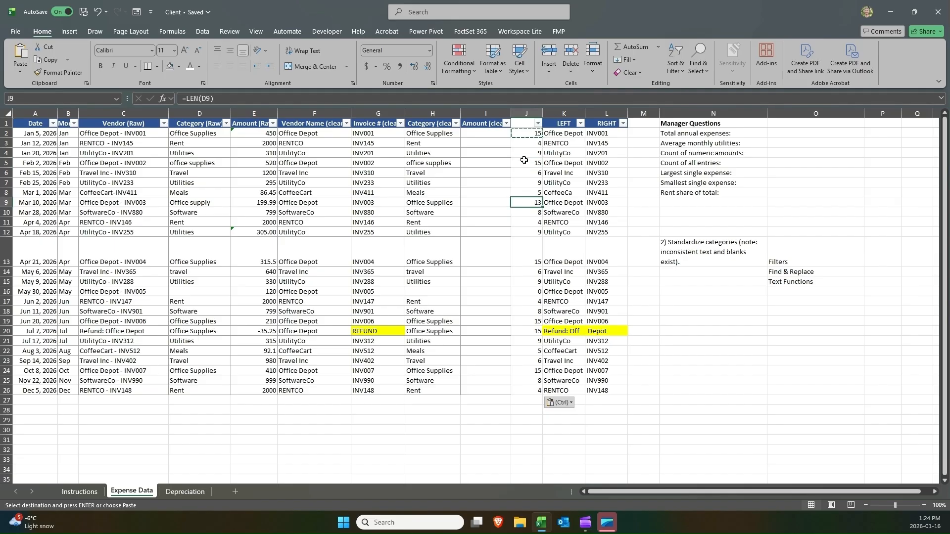
pyautogui.click(525, 167)
pyautogui.click(523, 200)
pyautogui.click(529, 134)
pyautogui.hotkey('ctrl', 'shift', 'Down')
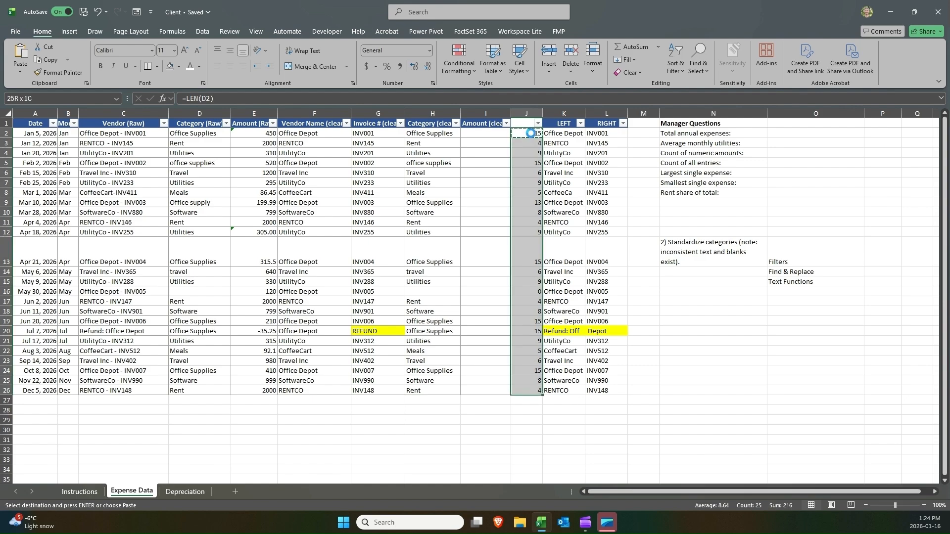
pyautogui.press('Delete')
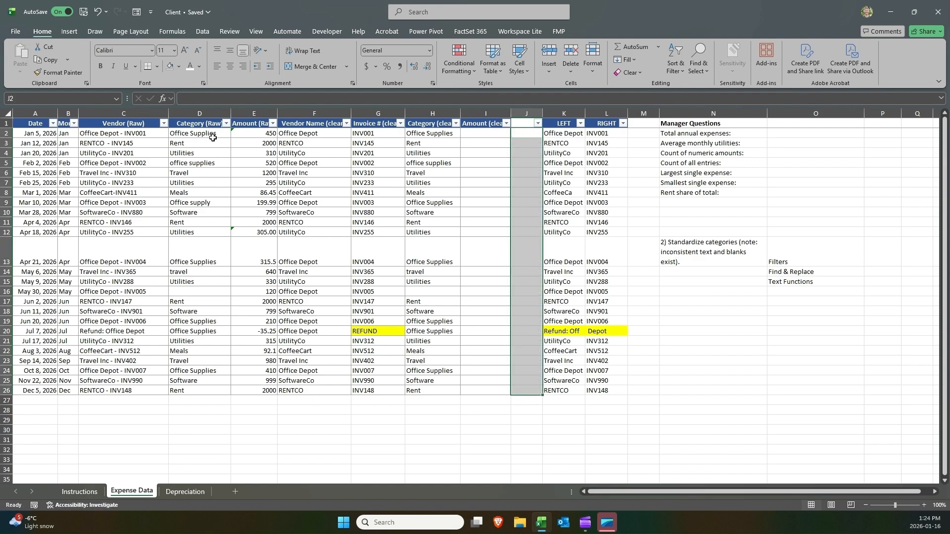
# Filter Category (Raw) to show only the Office Supplies and Office supply entries.
pyautogui.moveTo(209, 134); pyautogui.dragTo(200, 380)
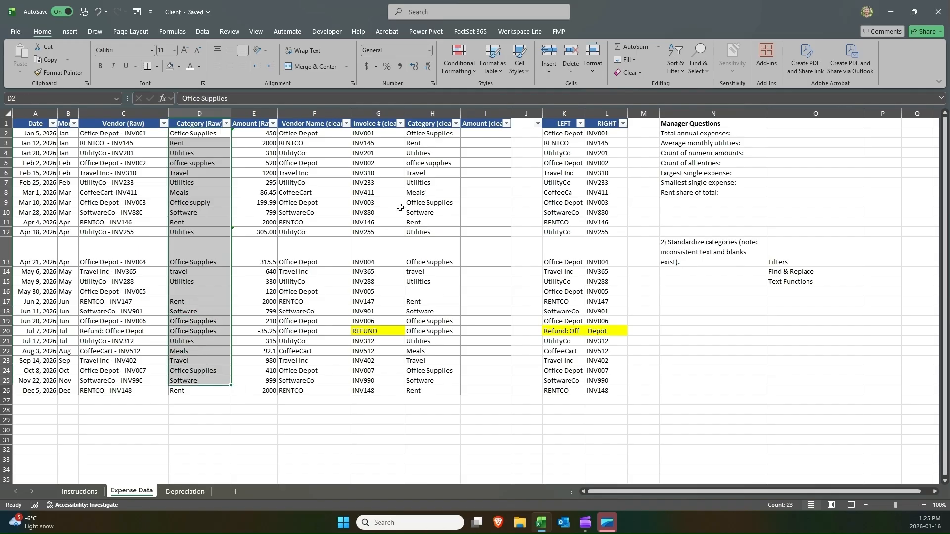
pyautogui.click(226, 123)
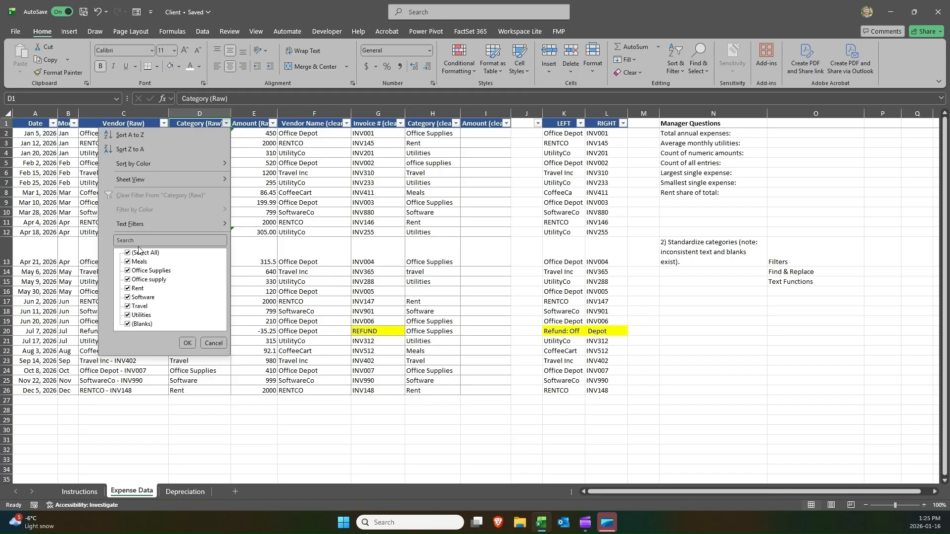
pyautogui.click(140, 253)
pyautogui.click(143, 271)
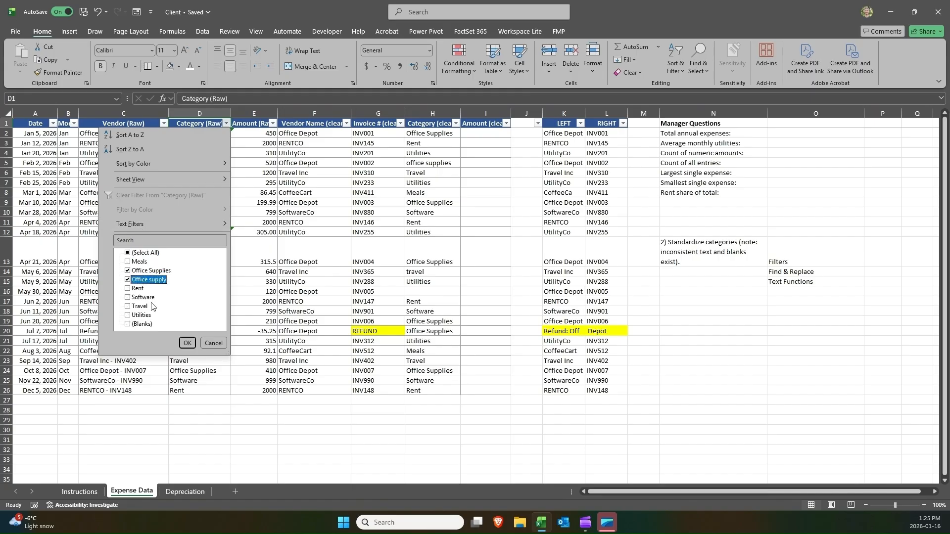
pyautogui.click(187, 342)
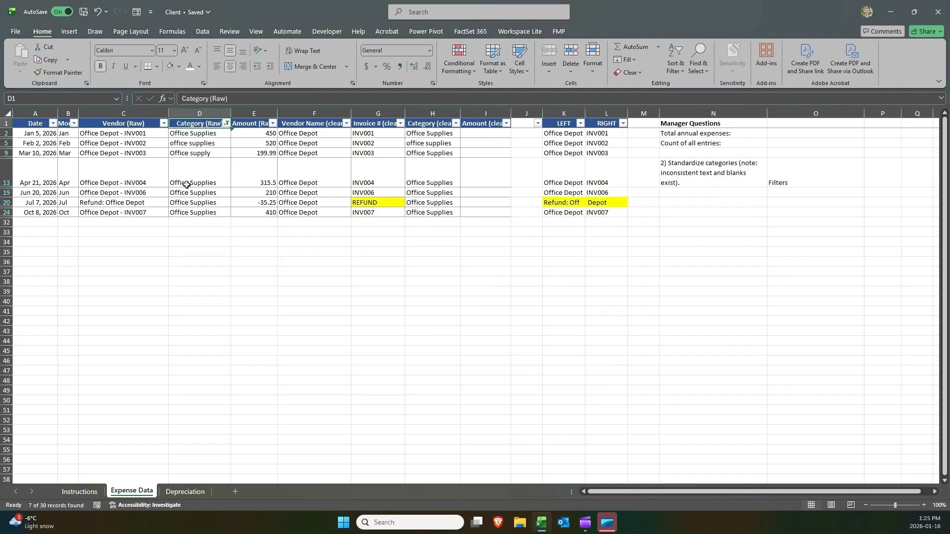
# Copy the office supplies entry in D5 and clear the Category (Raw) filter.
pyautogui.click(200, 146)
pyautogui.hotkey('ctrl', 'c')
pyautogui.moveTo(199, 153); pyautogui.dragTo(199, 209)
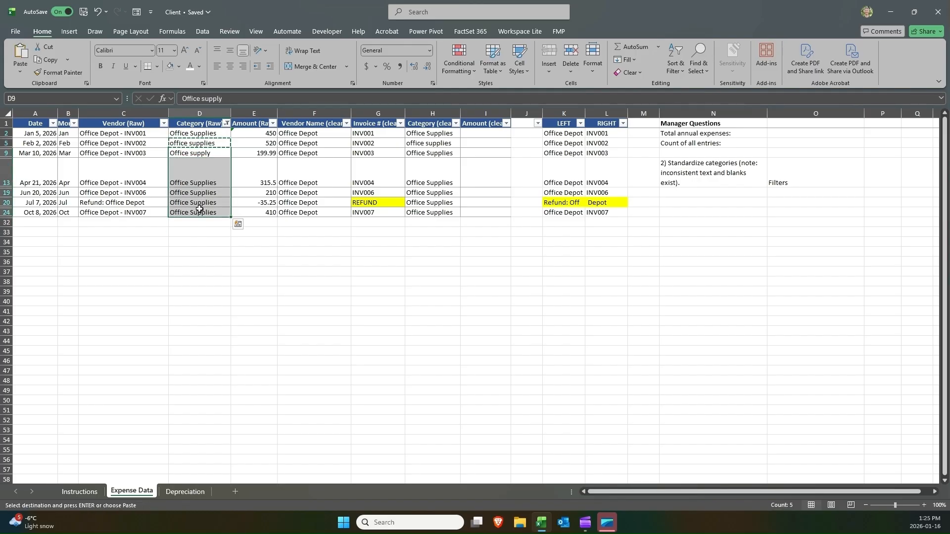
pyautogui.click(224, 123)
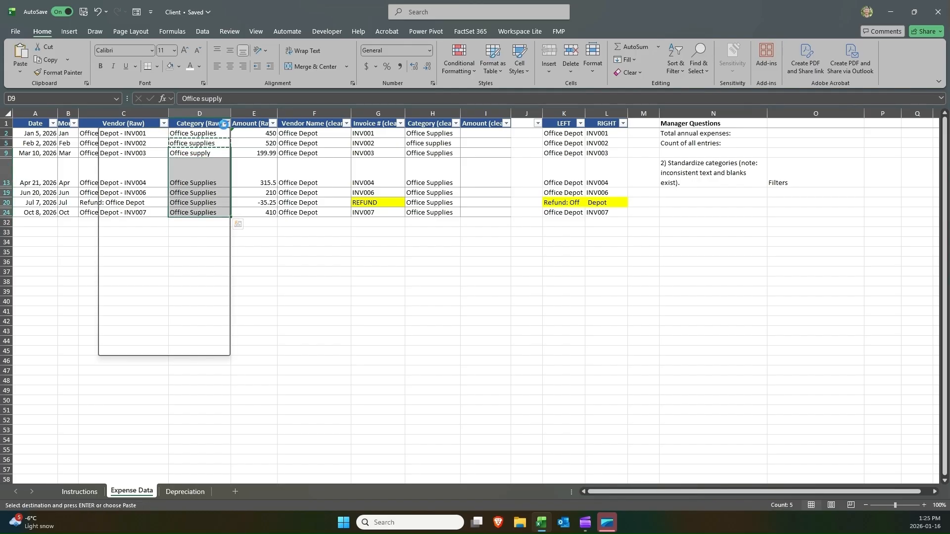
pyautogui.click(192, 190)
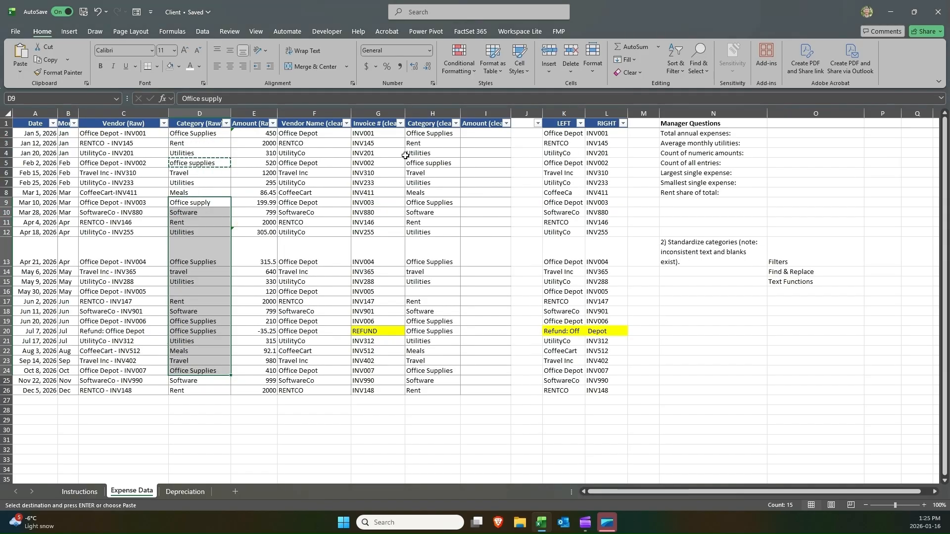
pyautogui.click(426, 145)
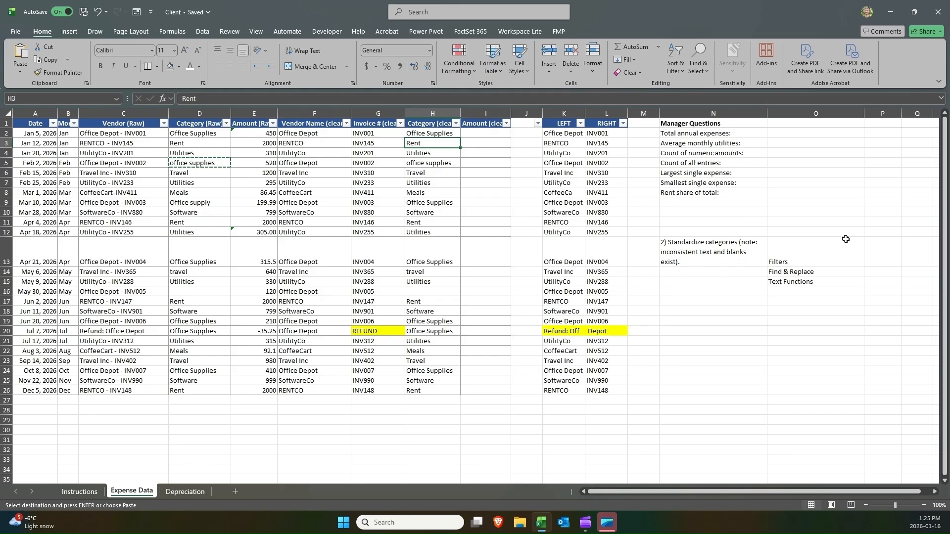
pyautogui.moveTo(849, 254); pyautogui.dragTo(754, 283)
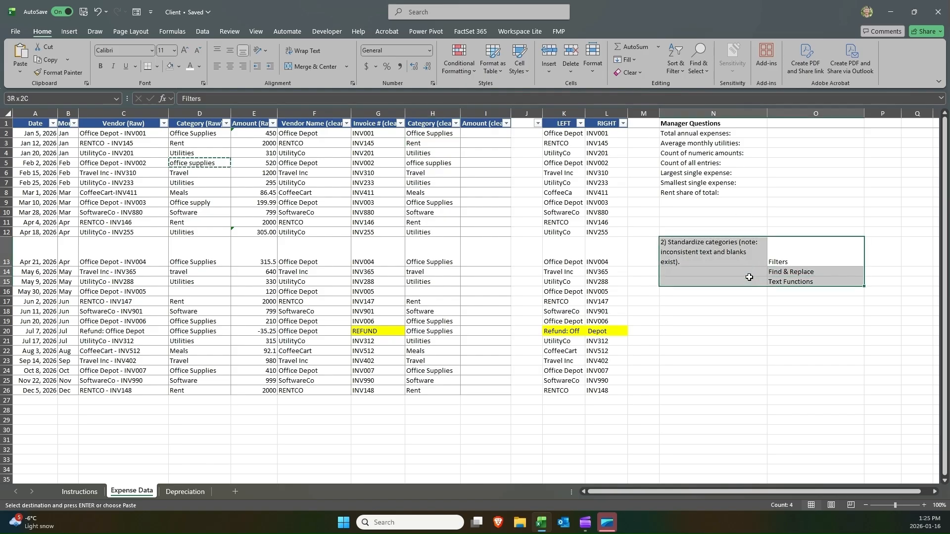
pyautogui.moveTo(446, 292); pyautogui.dragTo(17, 296)
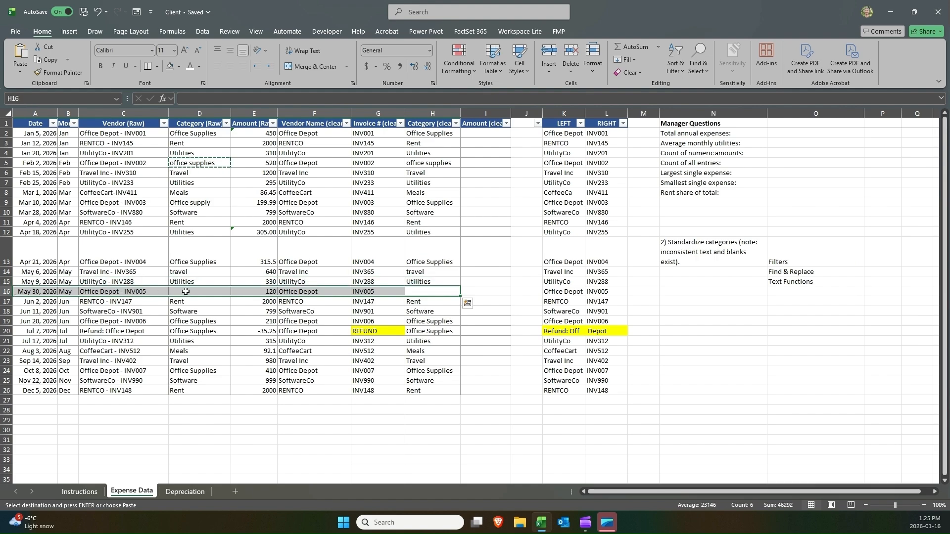
pyautogui.click(280, 151)
pyautogui.click(426, 290)
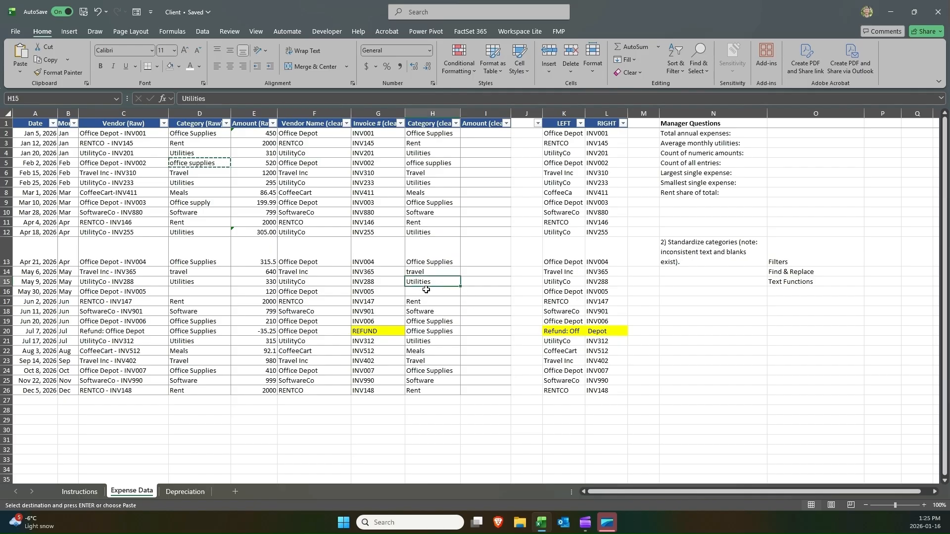
# Filter the Vendor Name (clean) column to show only Office Depot.
pyautogui.click(347, 124)
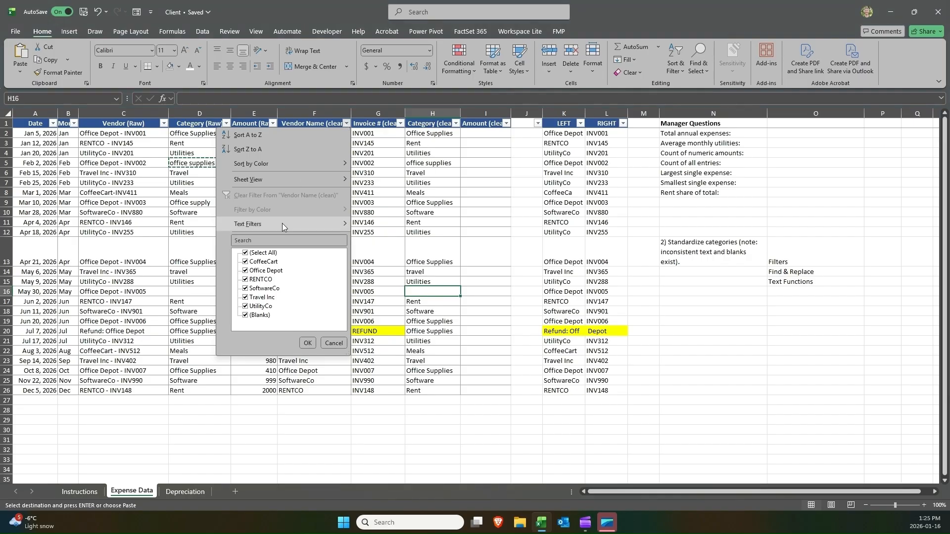
pyautogui.click(272, 255)
pyautogui.click(274, 271)
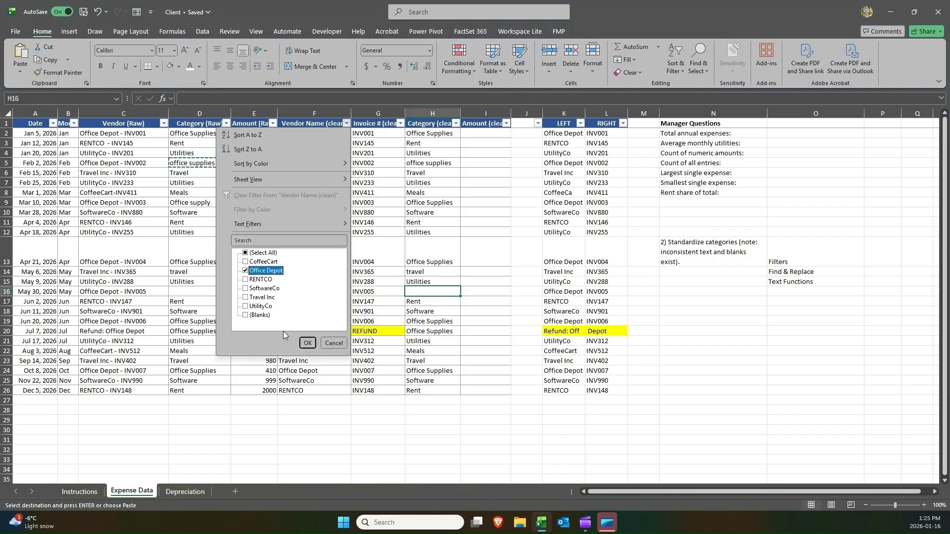
pyautogui.click(308, 343)
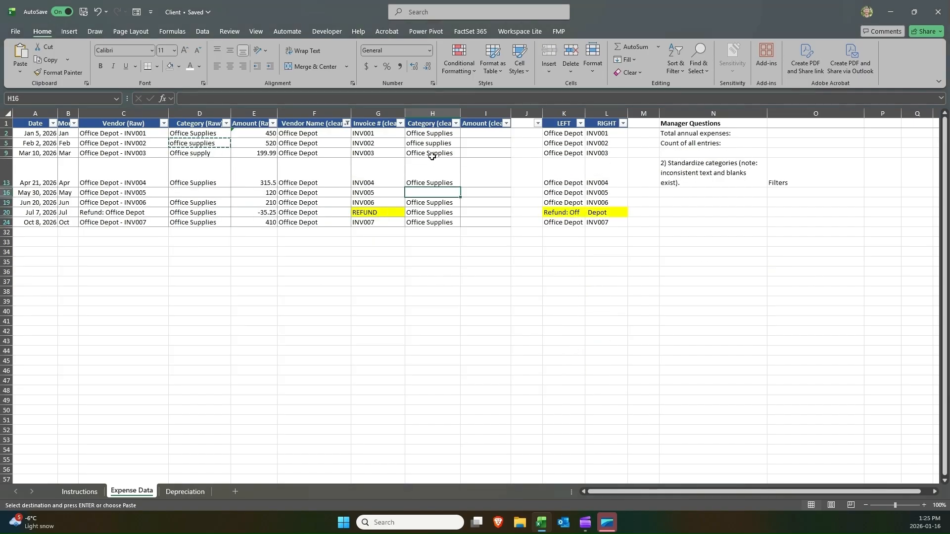
# Copy Office Supplies from H2 into the blank cleaned category cell H16.
pyautogui.click(304, 135)
pyautogui.moveTo(303, 135); pyautogui.dragTo(431, 192)
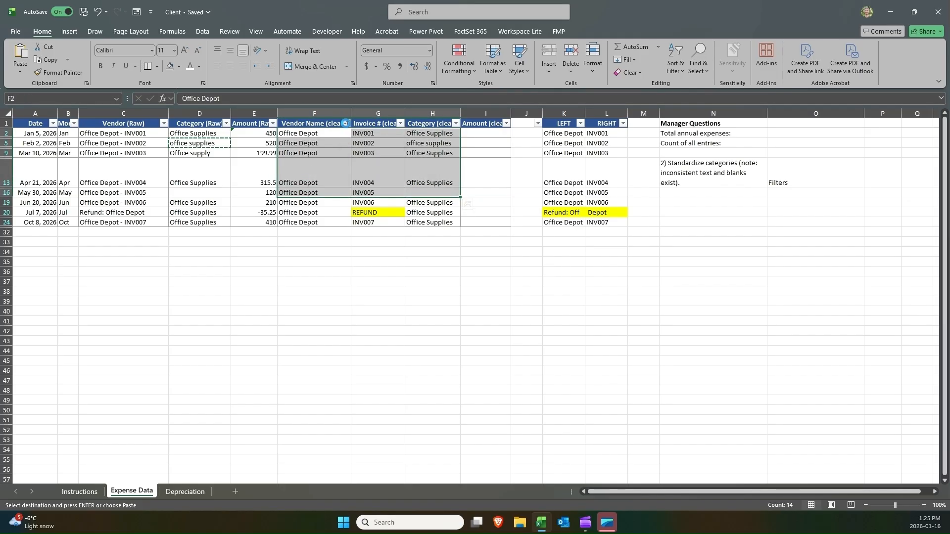
pyautogui.click(347, 124)
pyautogui.click(395, 137)
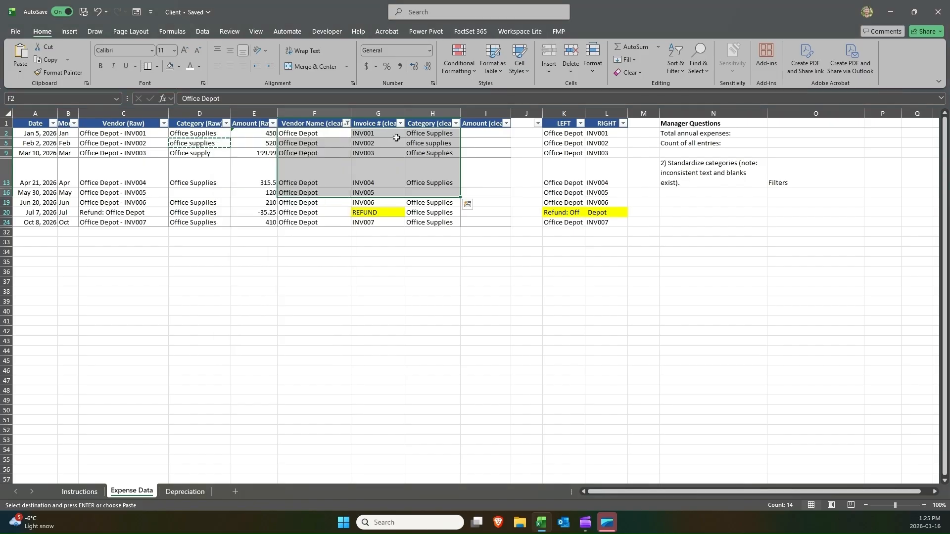
pyautogui.click(426, 135)
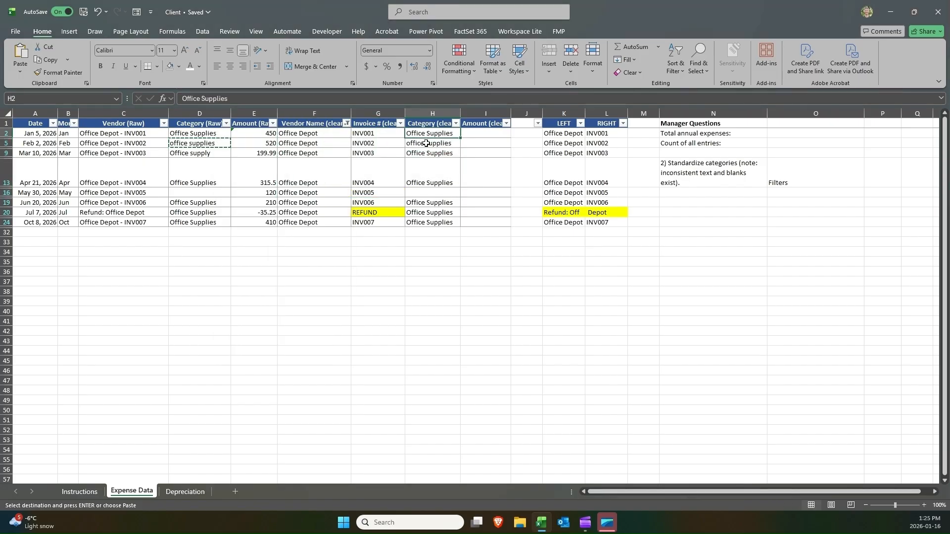
pyautogui.hotkey('ctrl', 'c')
pyautogui.click(422, 194)
pyautogui.hotkey('ctrl', 'v')
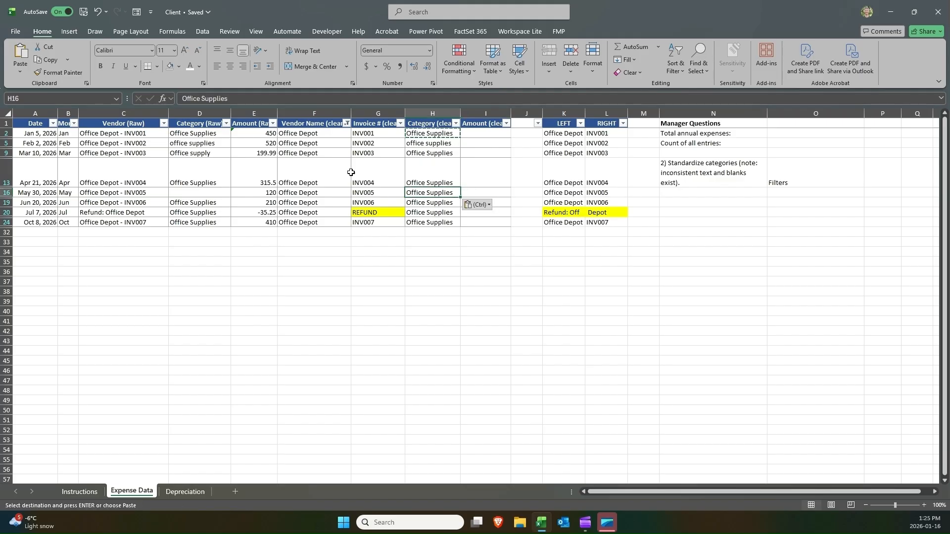
# Highlight H16 with a yellow fill and clear the Vendor Name (clean) filter.
pyautogui.click(179, 67)
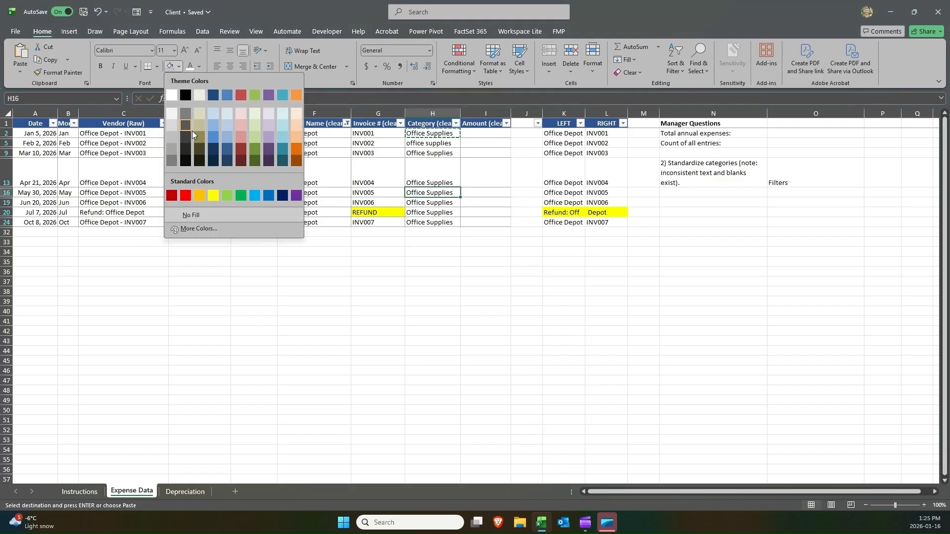
pyautogui.click(215, 198)
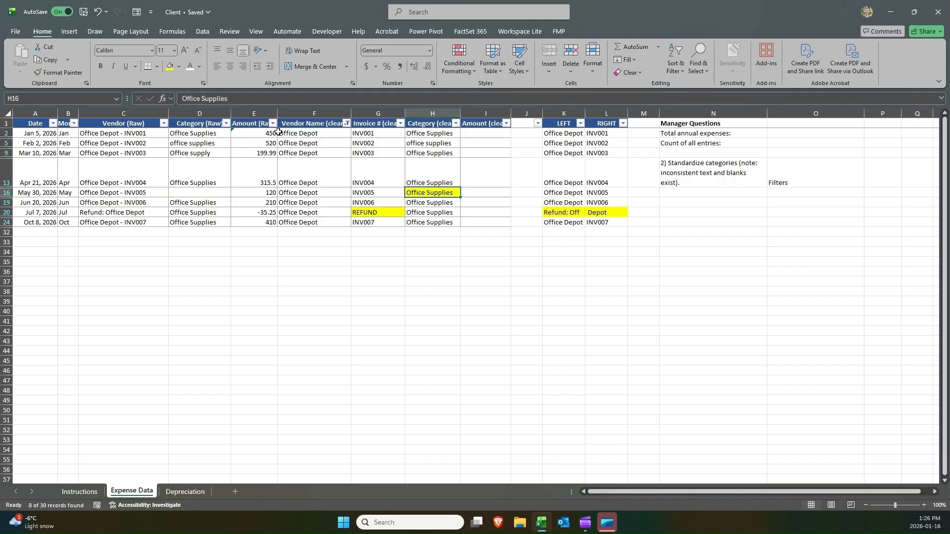
pyautogui.click(347, 124)
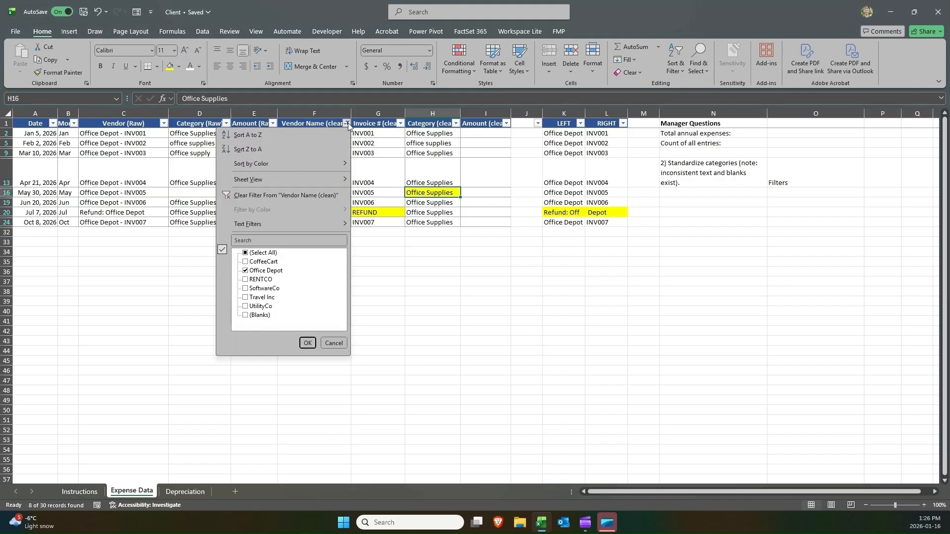
pyautogui.click(307, 196)
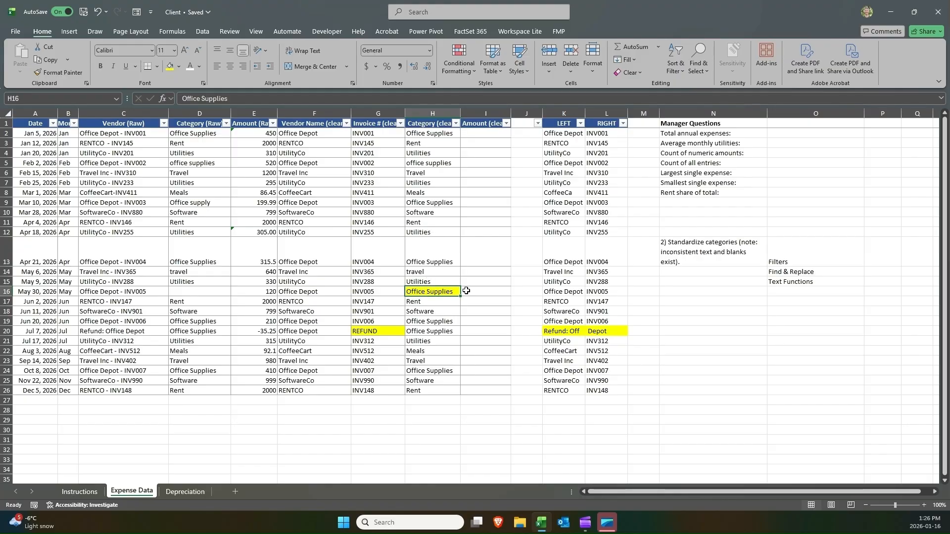
# Clear the category-standardization notes in N13:O15 below the Manager Questions.
pyautogui.moveTo(466, 291); pyautogui.dragTo(437, 297)
pyautogui.click(437, 294)
pyautogui.moveTo(801, 262); pyautogui.dragTo(718, 284)
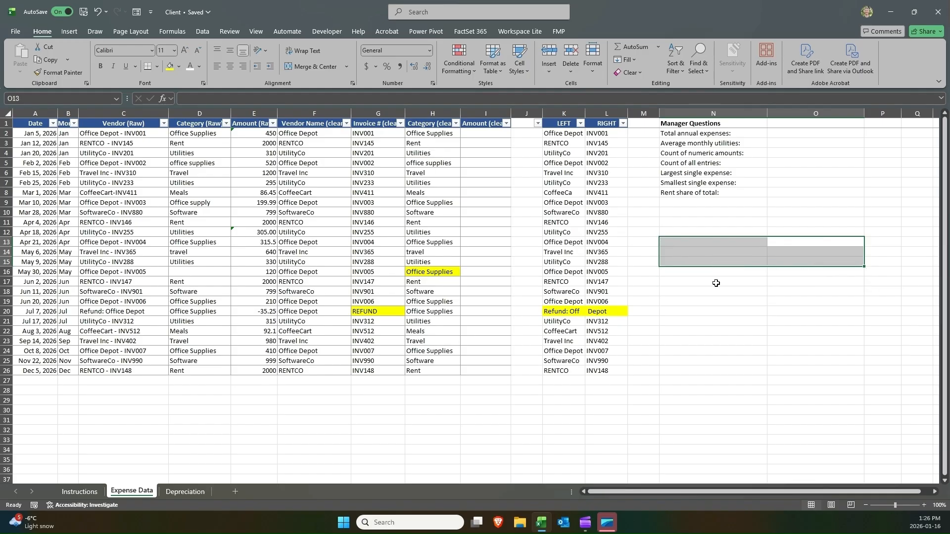
# Copy the step 3 instruction and its skills list from Instructions into N13 on Expense Data.
pyautogui.click(78, 491)
pyautogui.click(66, 291)
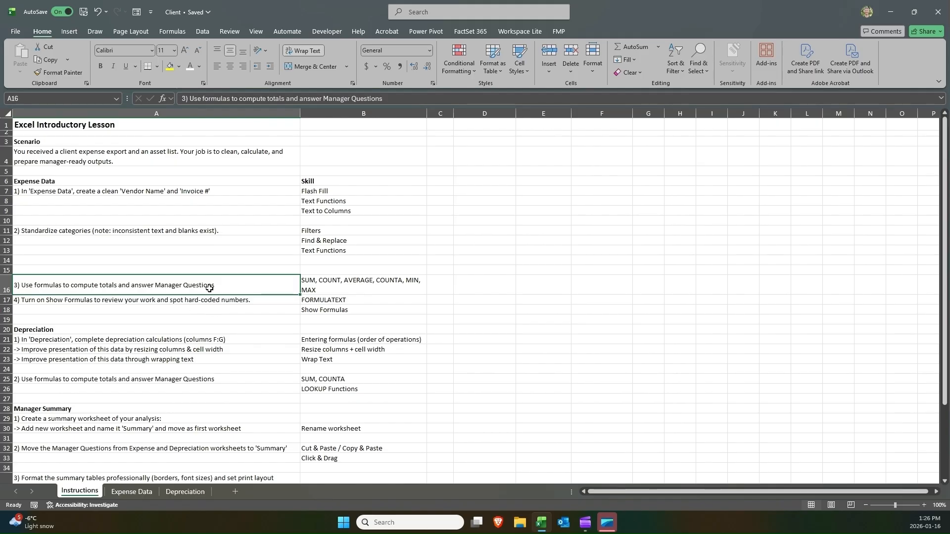
pyautogui.moveTo(198, 285); pyautogui.dragTo(329, 291)
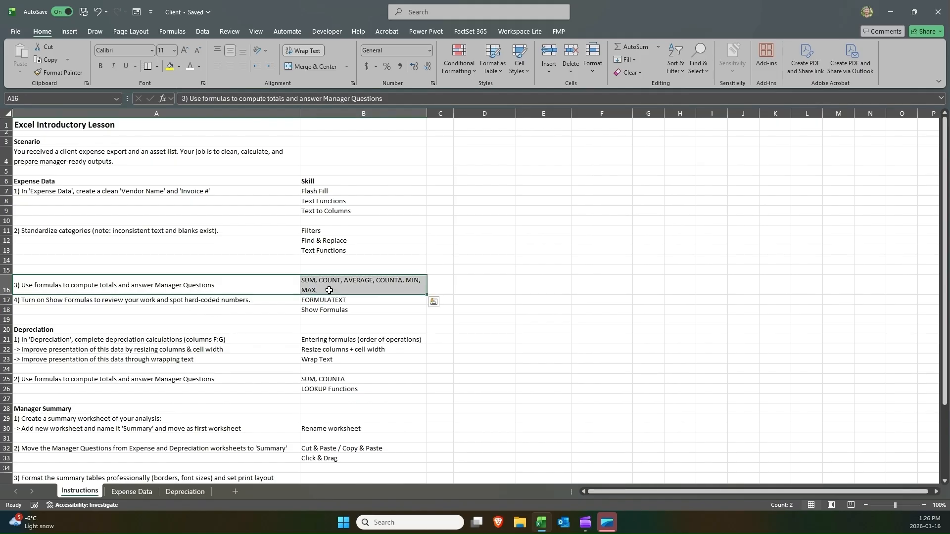
pyautogui.hotkey('ctrl', 'c')
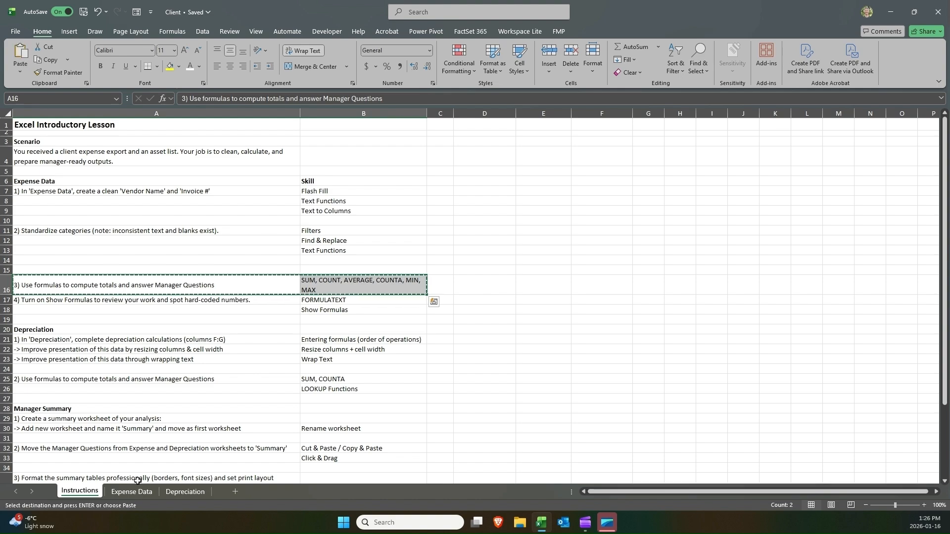
pyautogui.click(133, 491)
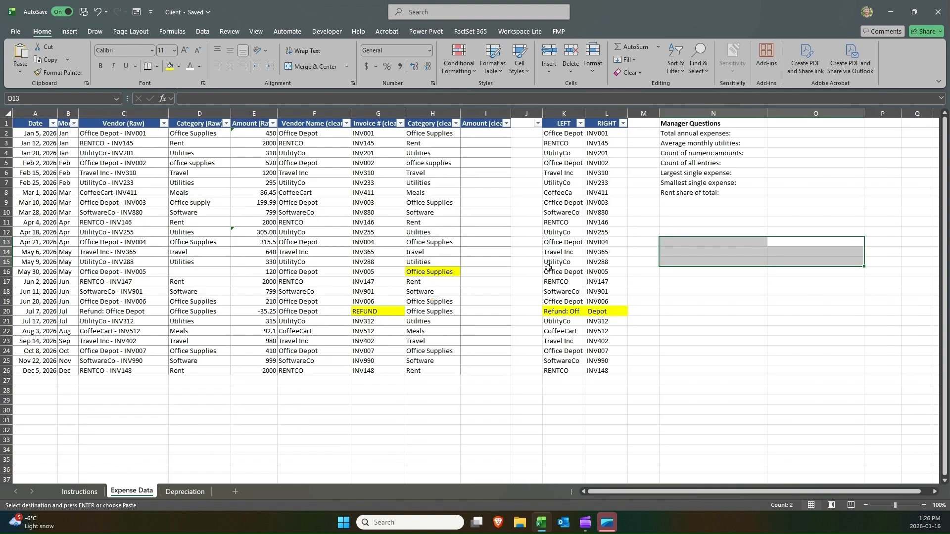
pyautogui.click(680, 241)
pyautogui.hotkey('ctrl', 'v')
# Try adding the amounts manually with =E2+E3+E4+E5+E6 in E29, then discard the formula.
pyautogui.moveTo(716, 125); pyautogui.dragTo(712, 198)
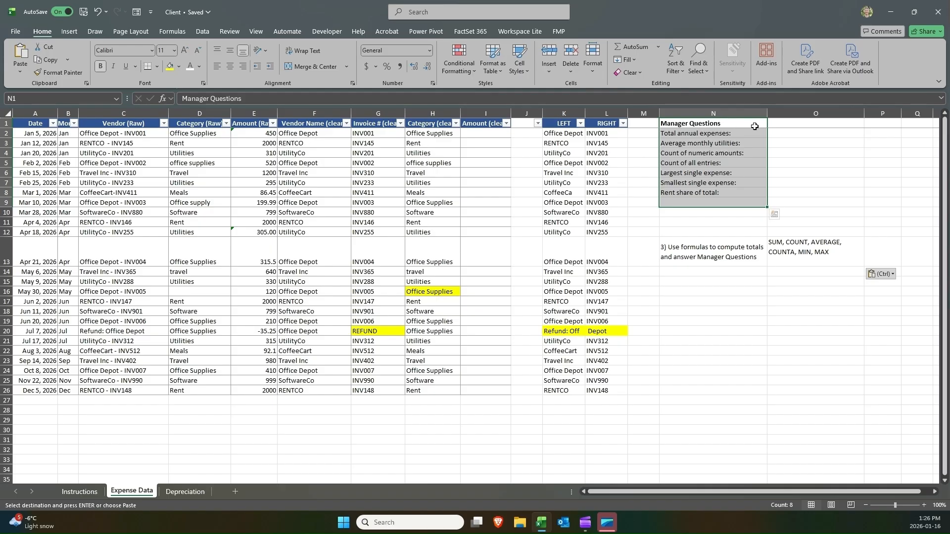
pyautogui.click(778, 135)
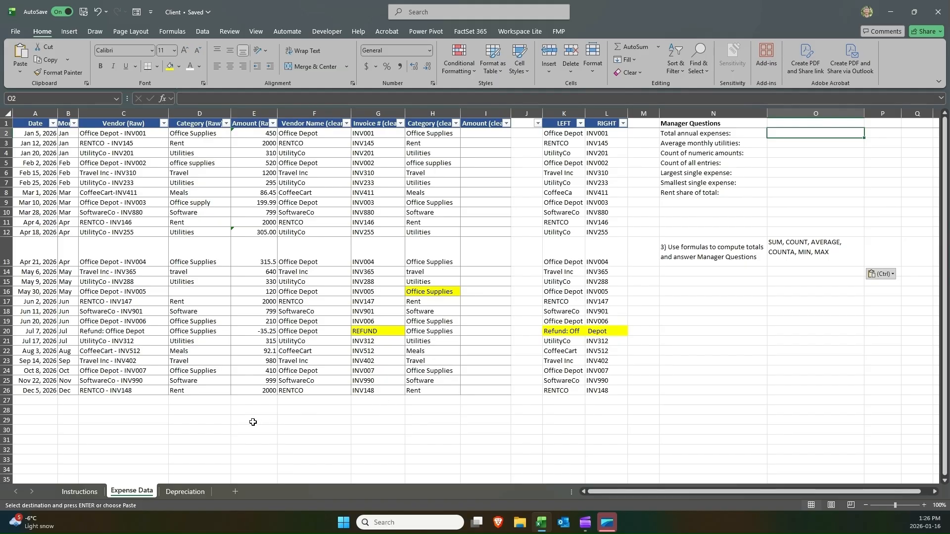
pyautogui.click(235, 419)
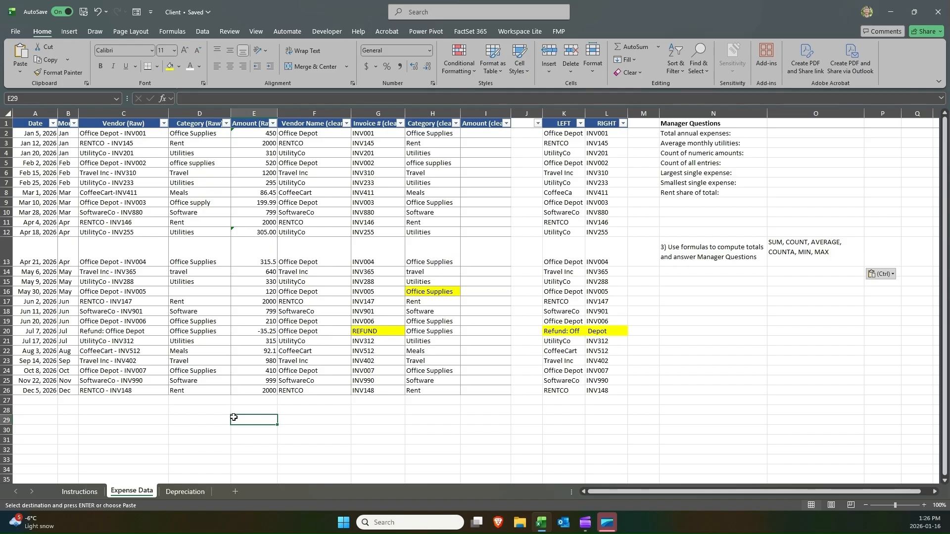
pyautogui.write('=')
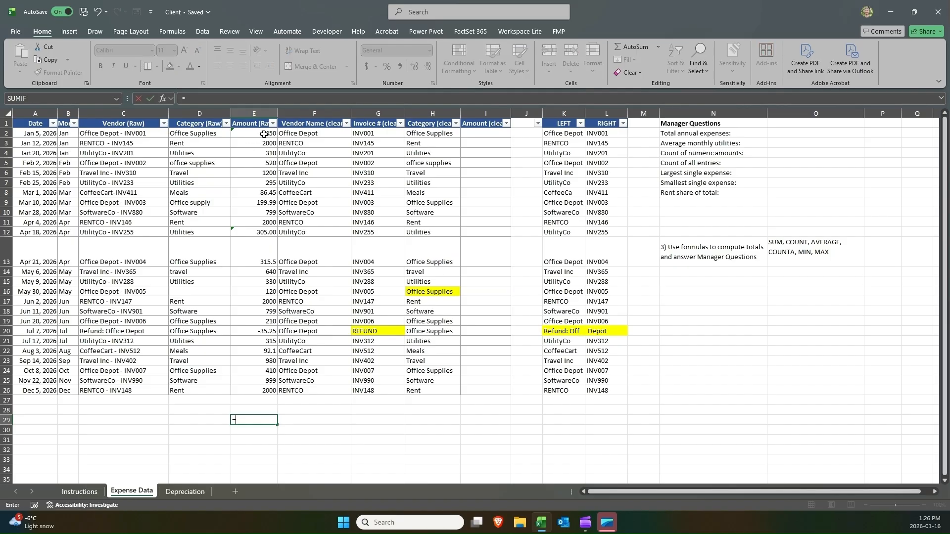
pyautogui.click(263, 134)
pyautogui.write('+')
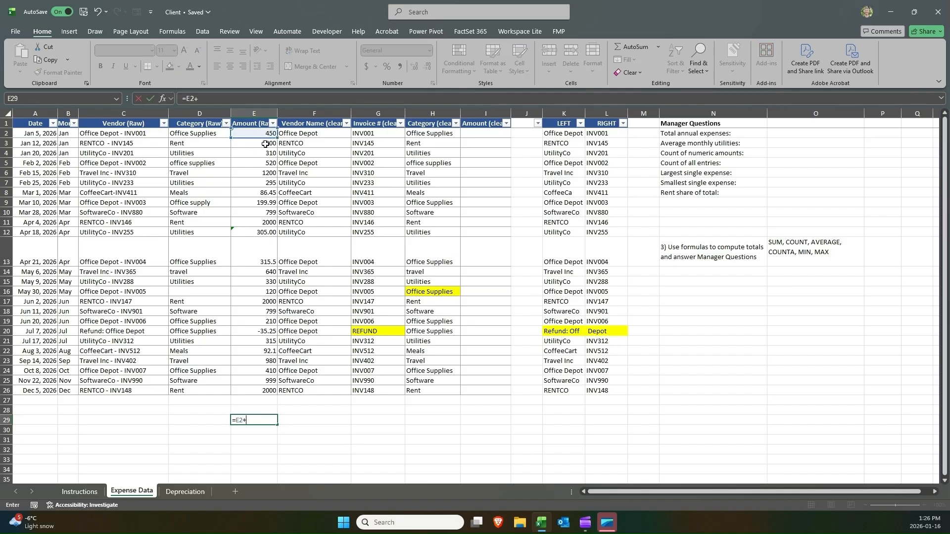
pyautogui.click(264, 143)
pyautogui.write('+')
pyautogui.click(262, 154)
pyautogui.write('+')
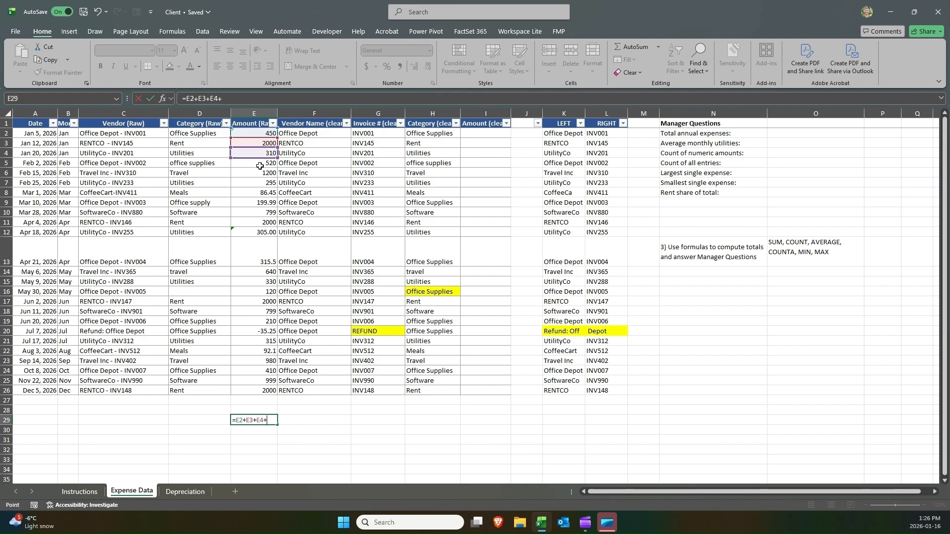
pyautogui.click(262, 163)
pyautogui.write('+')
pyautogui.click(259, 173)
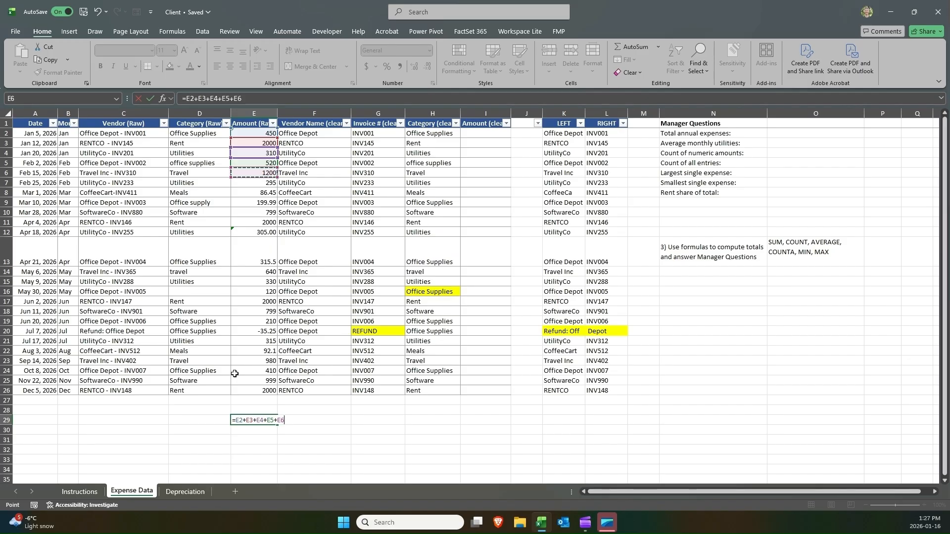
pyautogui.press('BackSpace')
pyautogui.press('BackSpace')
pyautogui.press('BackSpace')
pyautogui.press('BackSpace')
pyautogui.press('BackSpace')
pyautogui.press('BackSpace')
pyautogui.press('BackSpace')
pyautogui.press('BackSpace')
pyautogui.press('BackSpace')
pyautogui.press('BackSpace')
pyautogui.press('BackSpace')
pyautogui.press('BackSpace')
pyautogui.press('BackSpace')
pyautogui.press('BackSpace')
pyautogui.press('BackSpace')
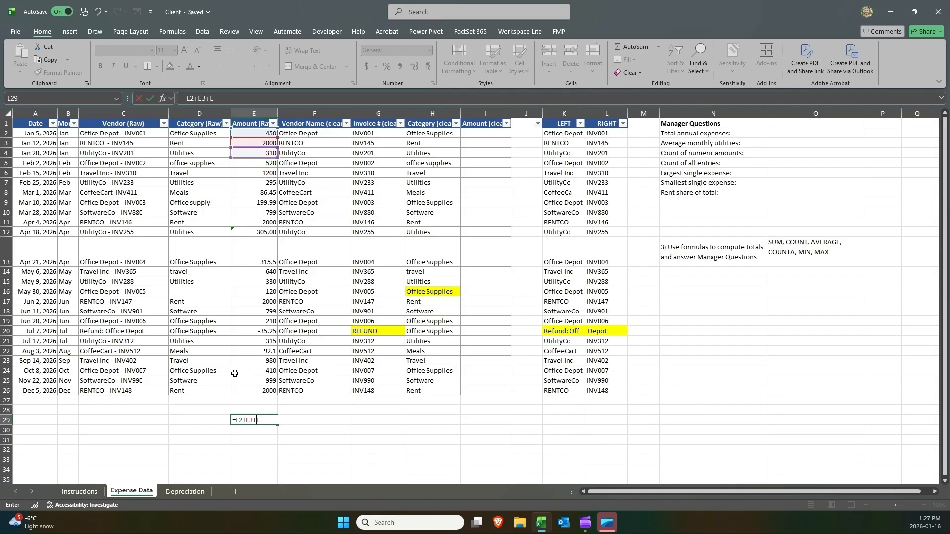
pyautogui.press('Return')
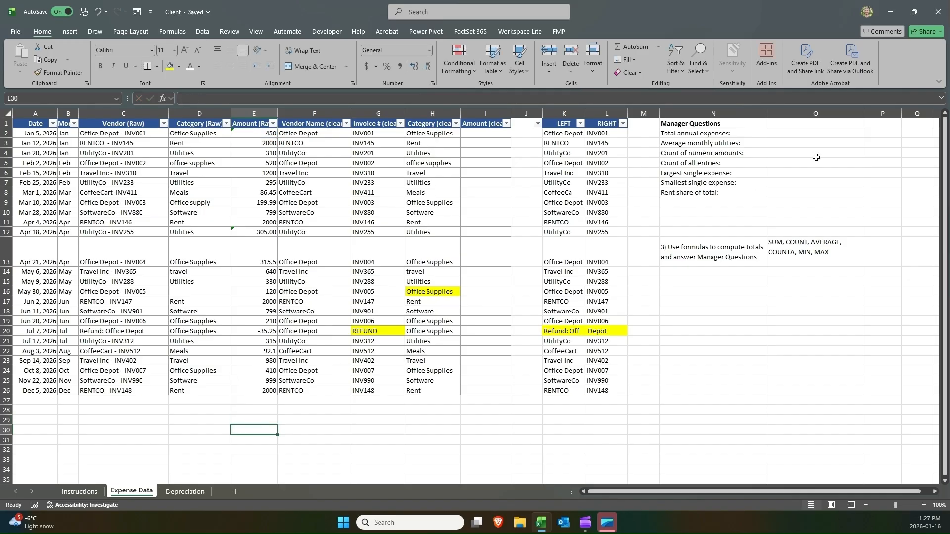
# Start a formula for total annual expenses in O2 by entering =sum.
pyautogui.click(820, 135)
pyautogui.write('=sum')
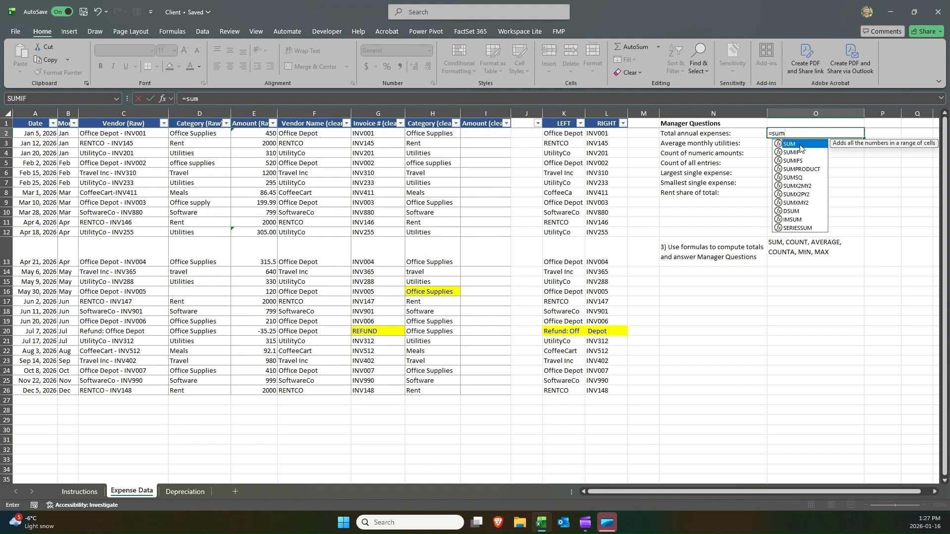
pyautogui.press('BackSpace')
pyautogui.press('BackSpace')
pyautogui.press('BackSpace')
pyautogui.press('BackSpace')
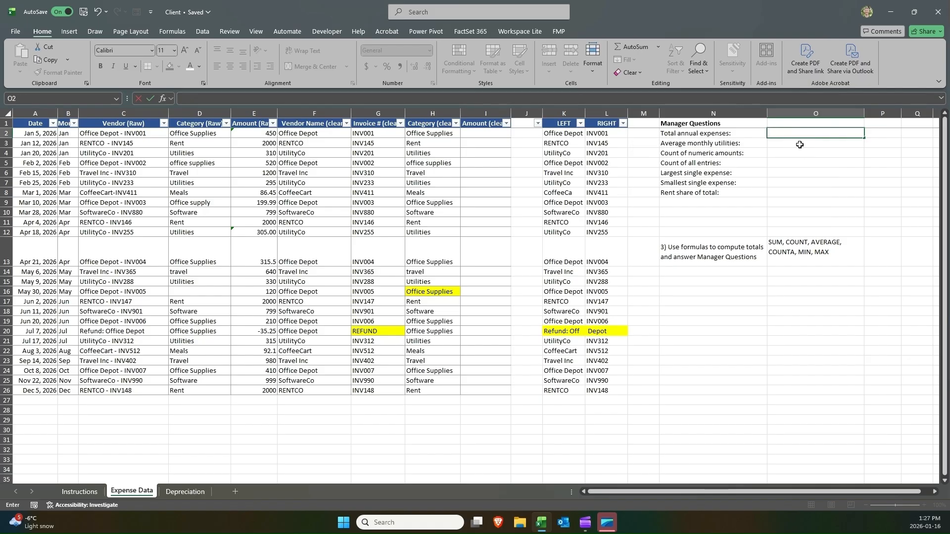
pyautogui.write('=')
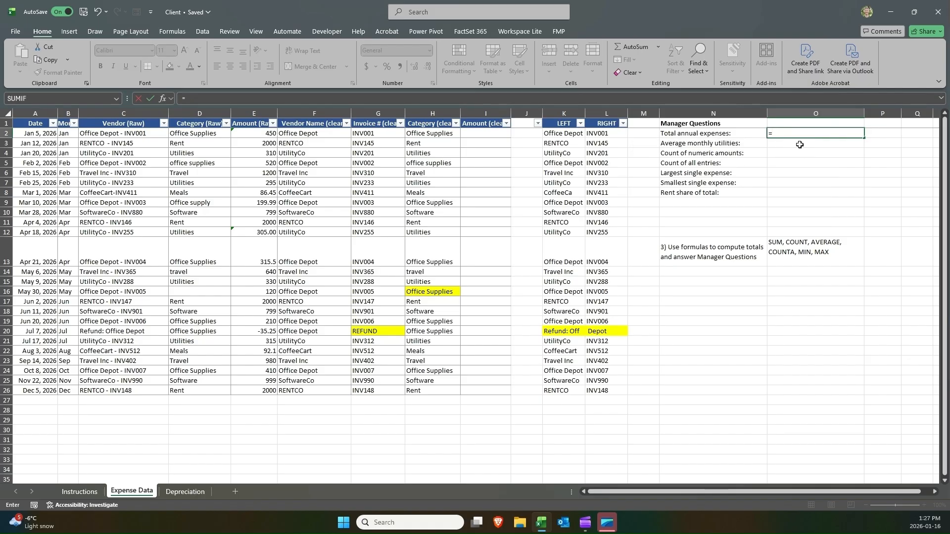
pyautogui.write('su')
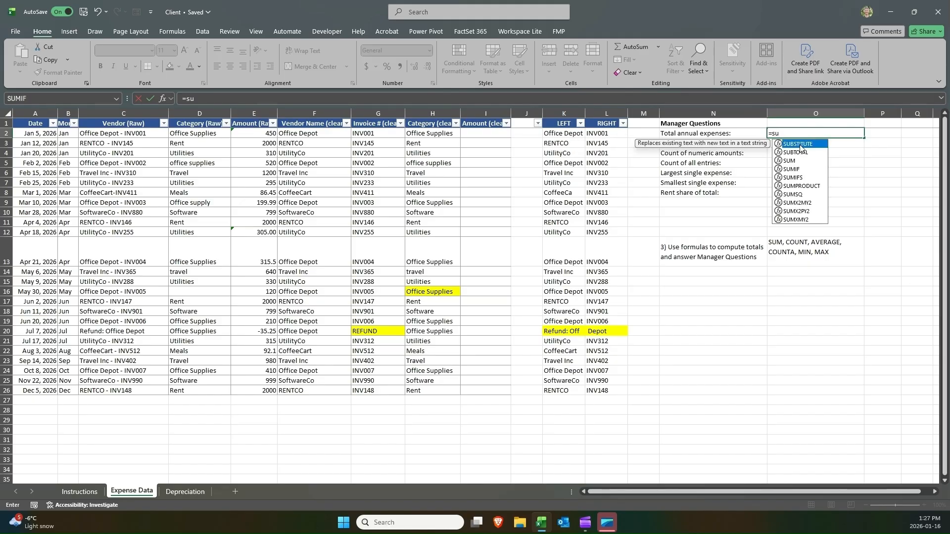
pyautogui.write('m')
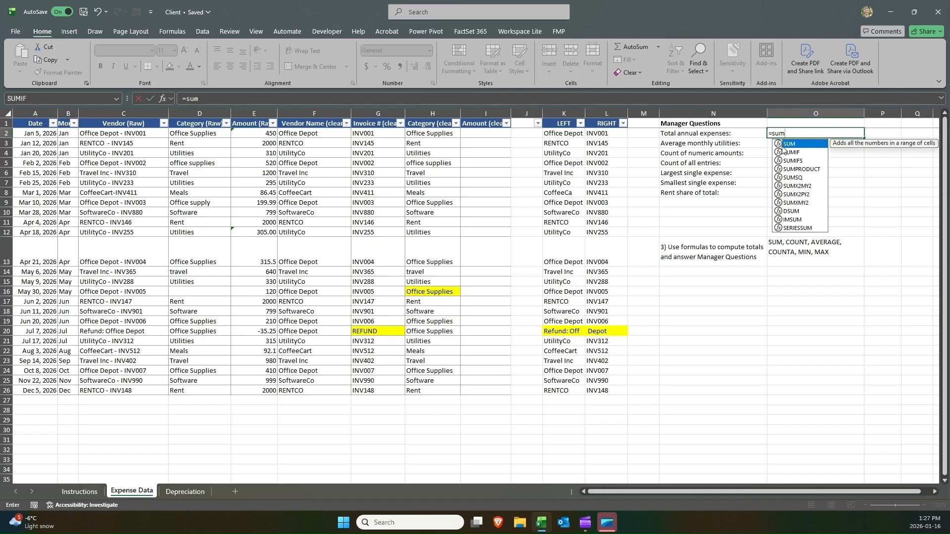
# Browse the SUM-family function suggestions and their descriptions for the total annual expenses formula.
pyautogui.press('Down')
pyautogui.press('Down')
pyautogui.press('Down')
pyautogui.press('Down')
pyautogui.press('Down')
pyautogui.press('Down')
pyautogui.press('Down')
pyautogui.press('Down')
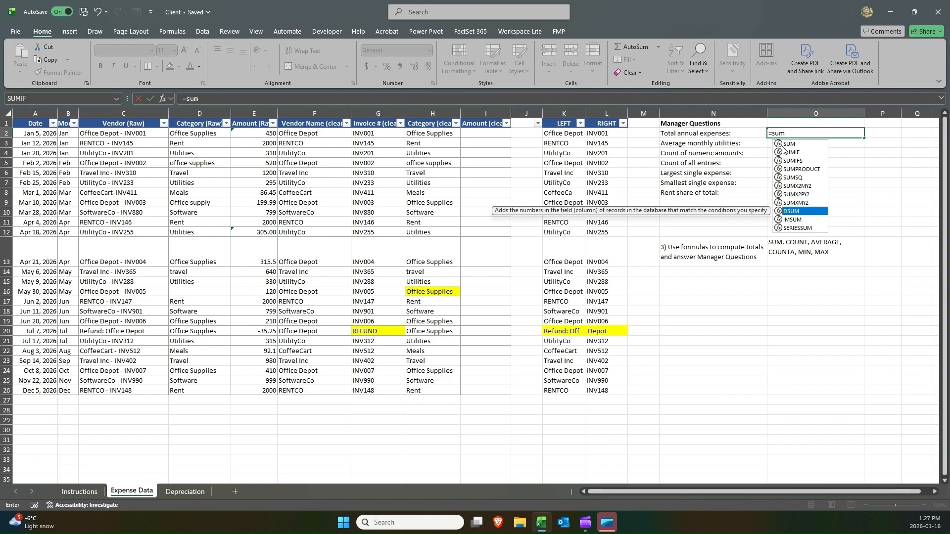
pyautogui.press('Up')
pyautogui.press('Up')
pyautogui.press('Up')
pyautogui.press('Up')
pyautogui.press('Up')
pyautogui.press('Up')
pyautogui.press('Up')
pyautogui.press('Up')
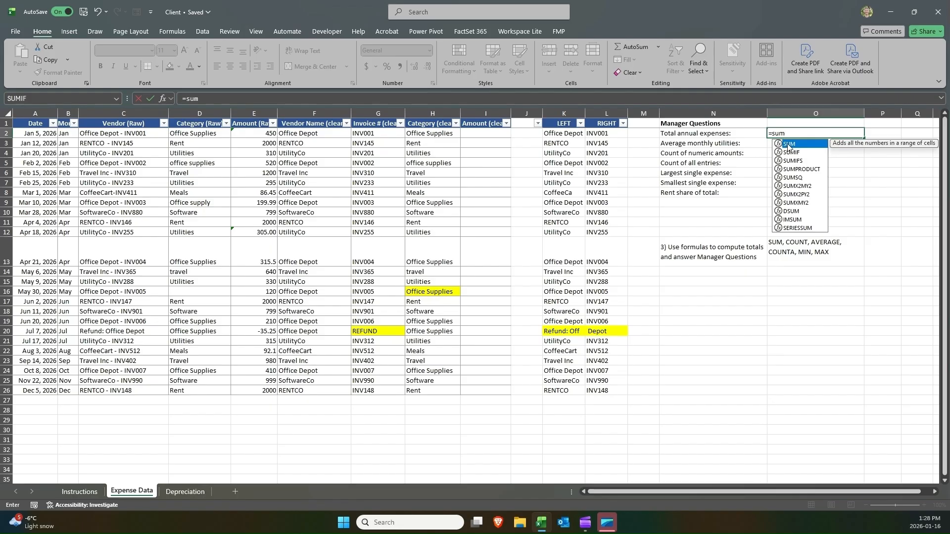
pyautogui.press('Down')
pyautogui.press('Down')
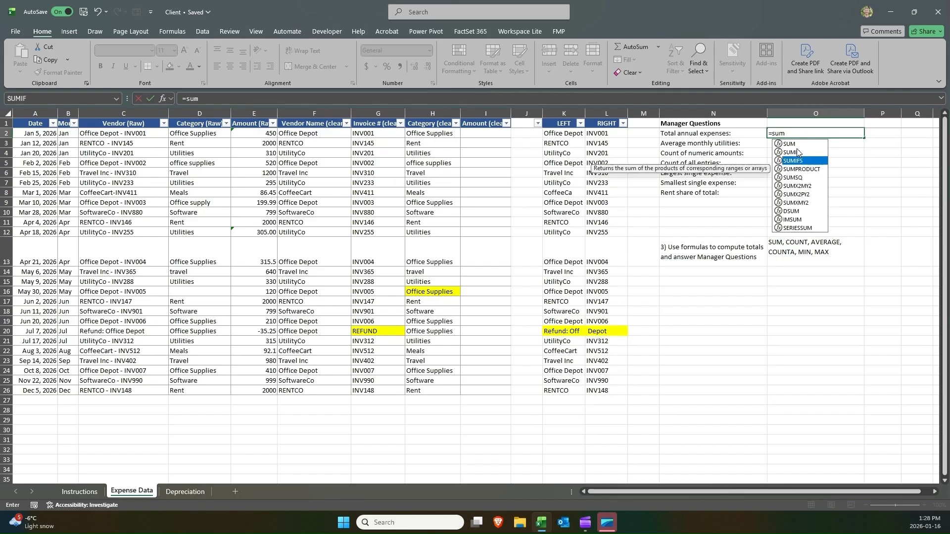
pyautogui.press('Down')
pyautogui.press('Down')
pyautogui.press('Down')
pyautogui.press('Down')
pyautogui.press('Down')
pyautogui.press('Down')
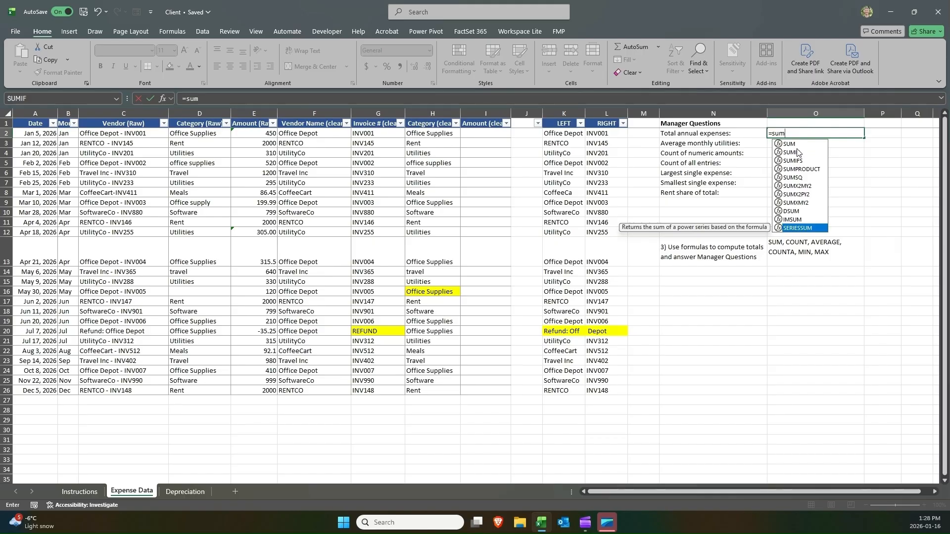
pyautogui.press('Up')
pyautogui.press('Up')
pyautogui.press('Up')
pyautogui.press('Up')
pyautogui.press('Up')
pyautogui.press('Up')
pyautogui.press('Up')
pyautogui.press('Up')
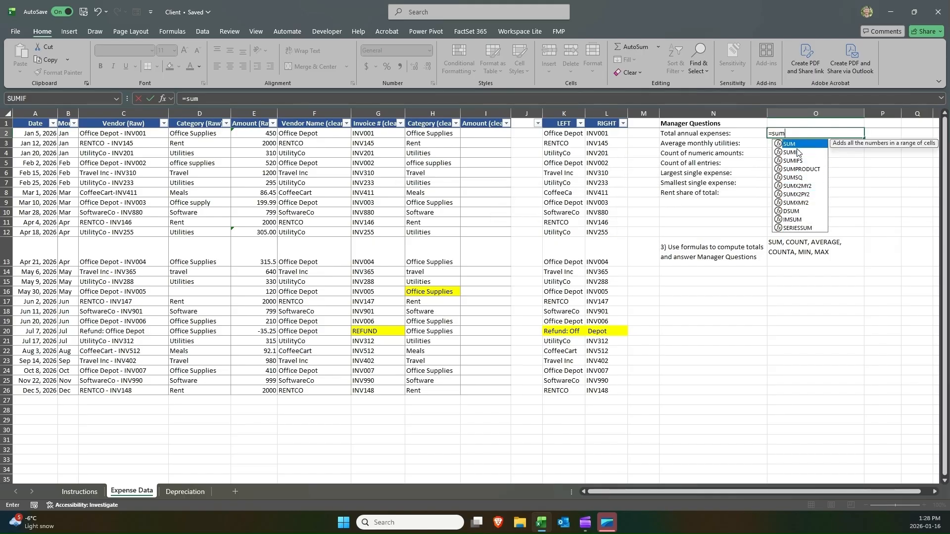
# Complete the total annual expenses formula in O2 as =SUM(E2:E26).
pyautogui.press('Tab')
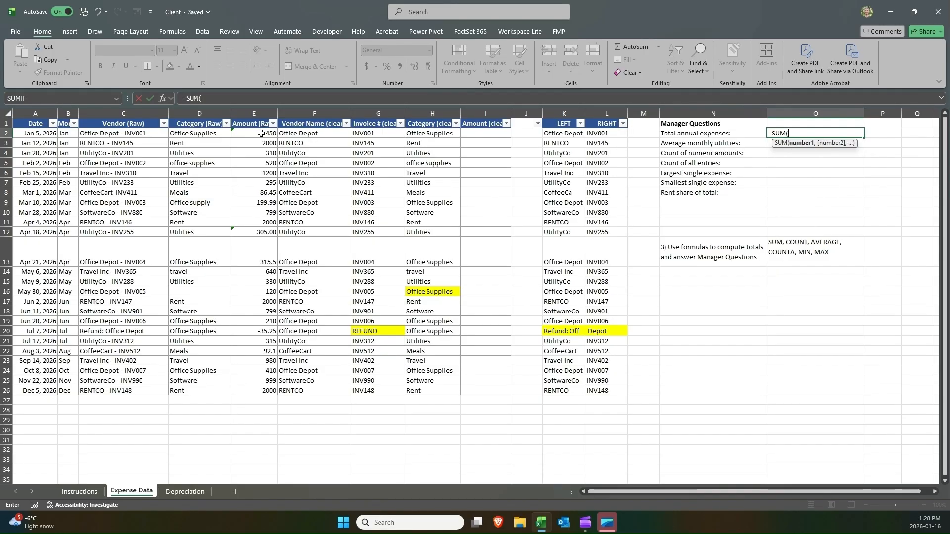
pyautogui.moveTo(261, 134); pyautogui.dragTo(253, 391)
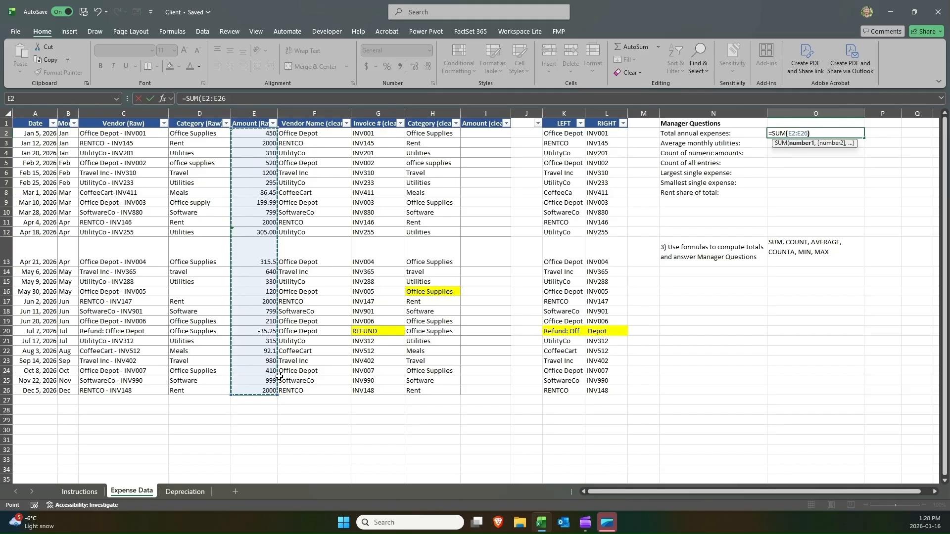
pyautogui.press('Return')
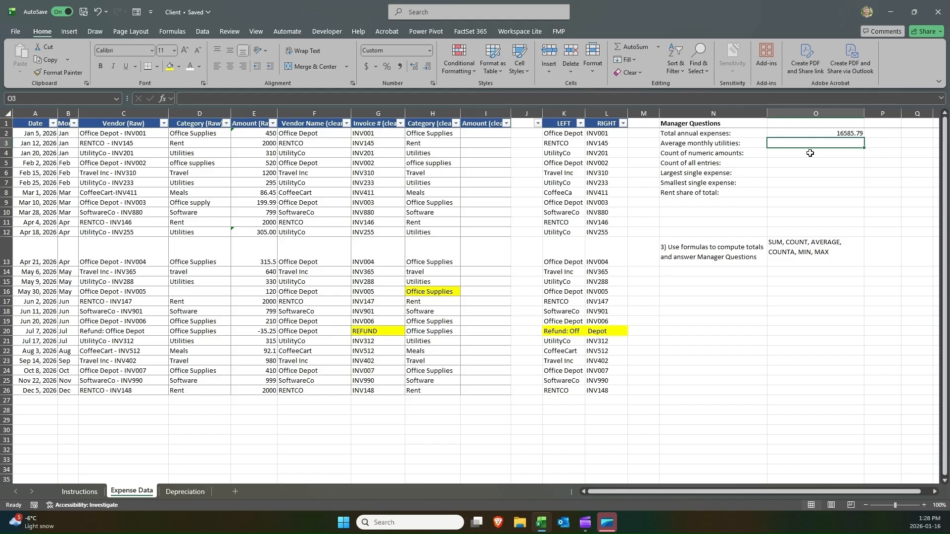
# Highlight the total annual expenses result cell O2 with a yellow fill.
pyautogui.click(816, 130)
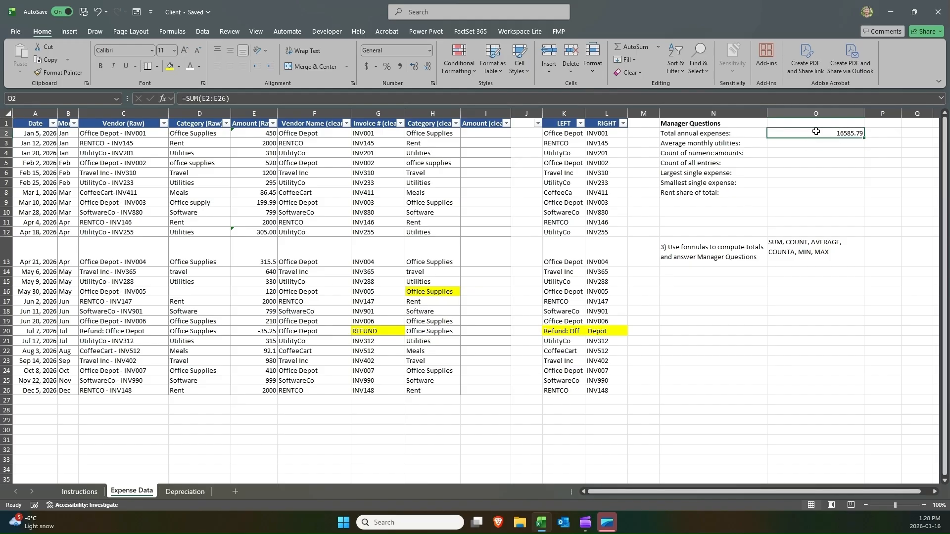
pyautogui.press('F2')
pyautogui.press('Return')
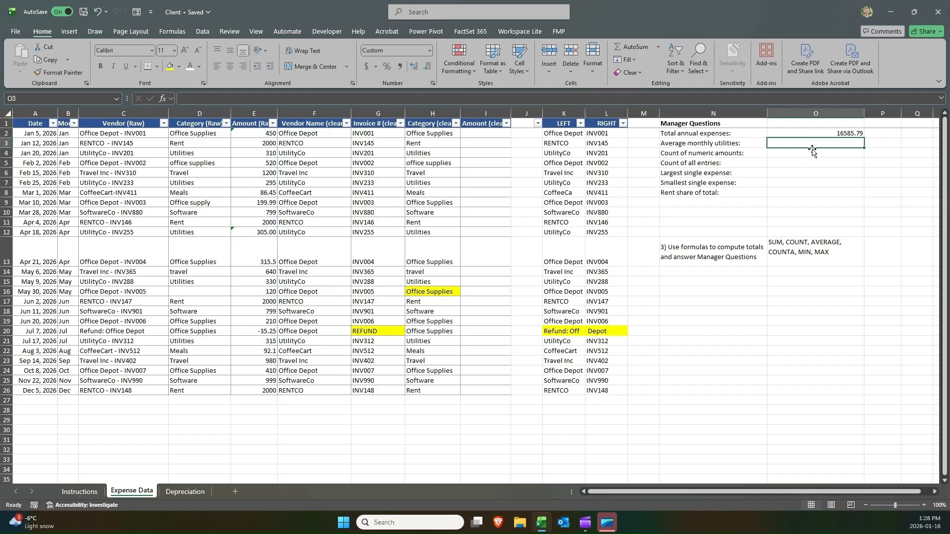
pyautogui.moveTo(736, 133); pyautogui.dragTo(816, 133)
pyautogui.click(816, 134)
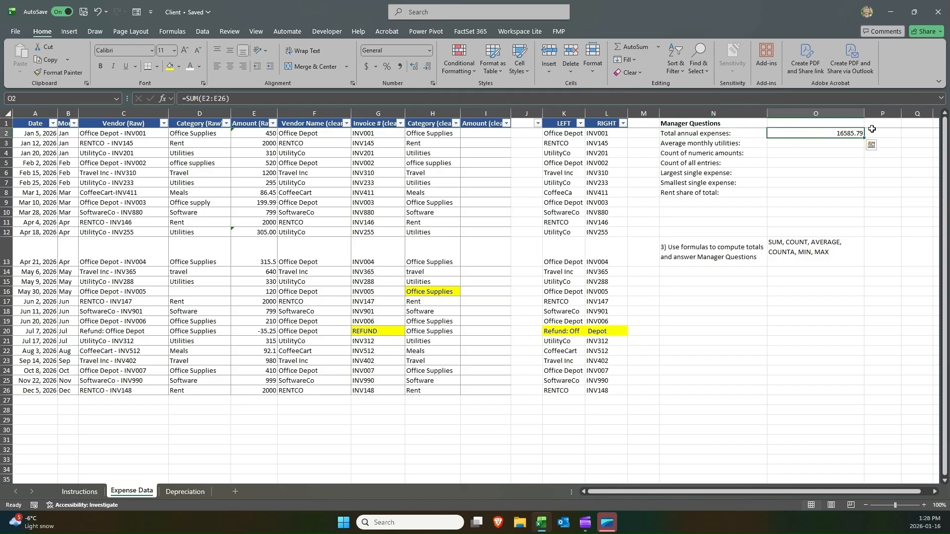
pyautogui.click(170, 68)
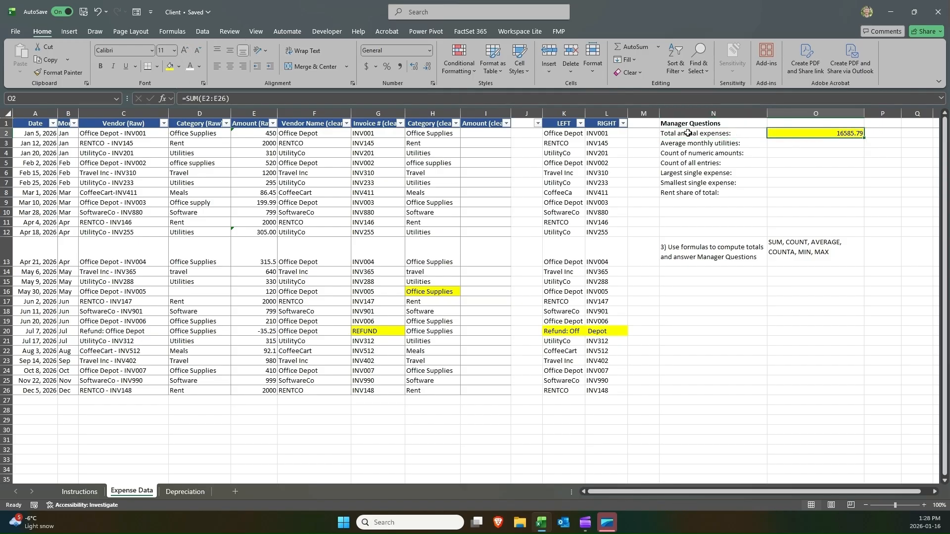
# Add the note "Potential problem" in P2 beside the total annual expenses.
pyautogui.click(880, 132)
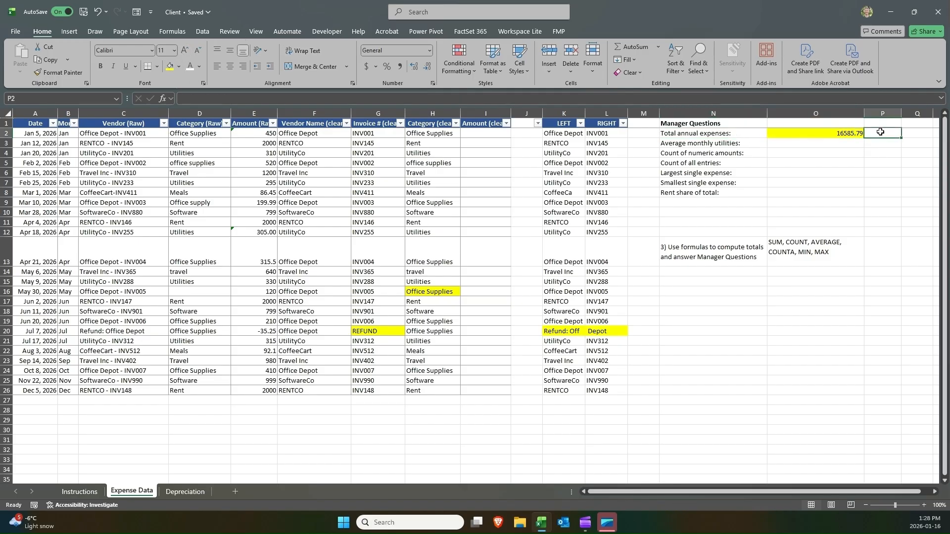
pyautogui.write('Potential p')
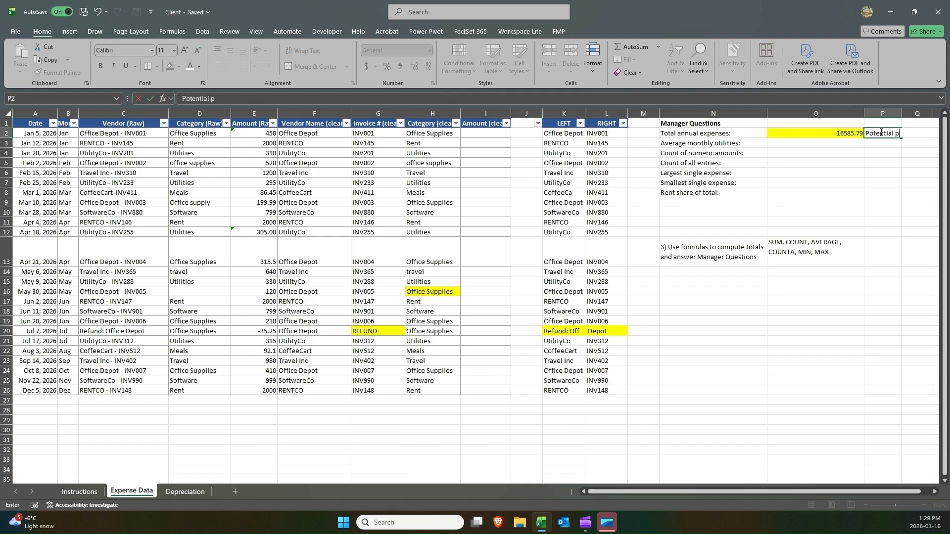
pyautogui.write('roblem')
pyautogui.press('Return')
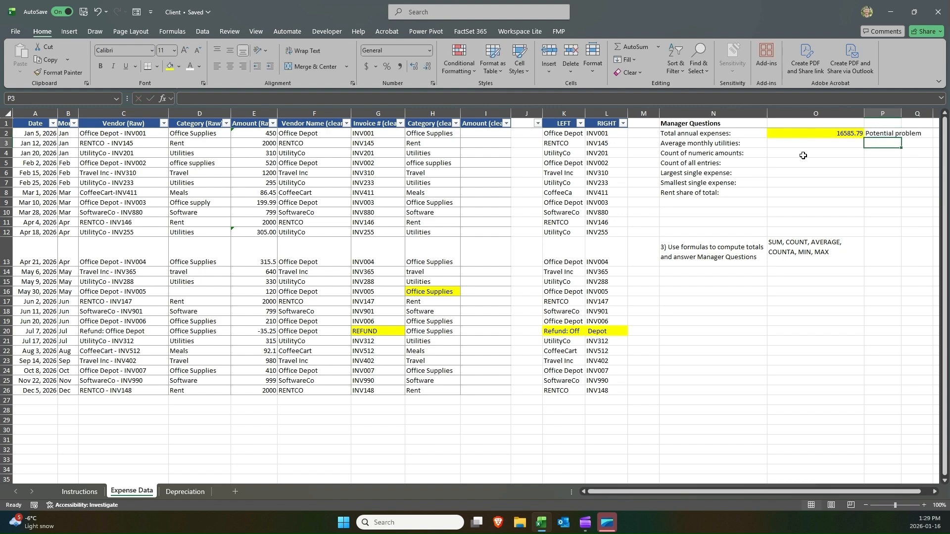
# Filter the Category (clean) column to show only Utilities, inspect the rows, then clear the filter.
pyautogui.click(797, 138)
pyautogui.press('Down')
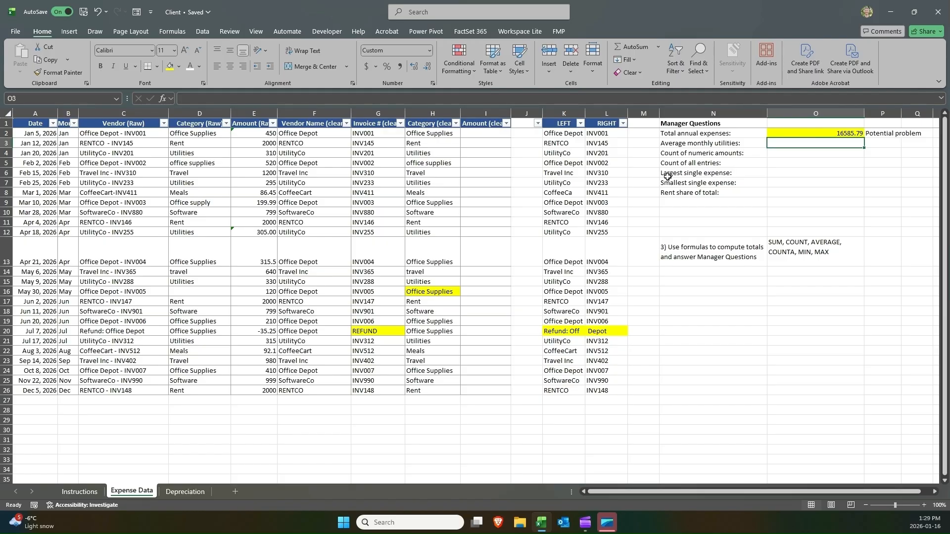
pyautogui.click(456, 124)
pyautogui.click(381, 253)
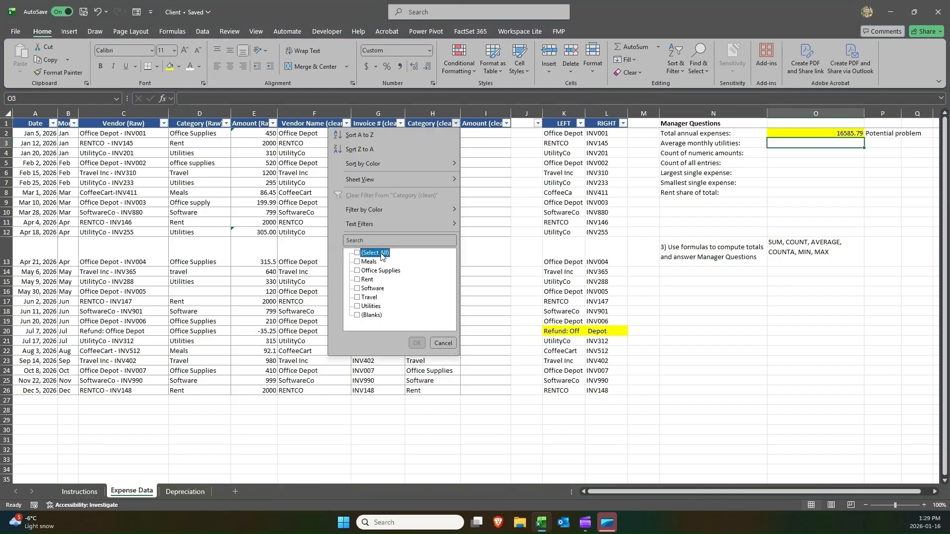
pyautogui.click(371, 307)
pyautogui.click(417, 343)
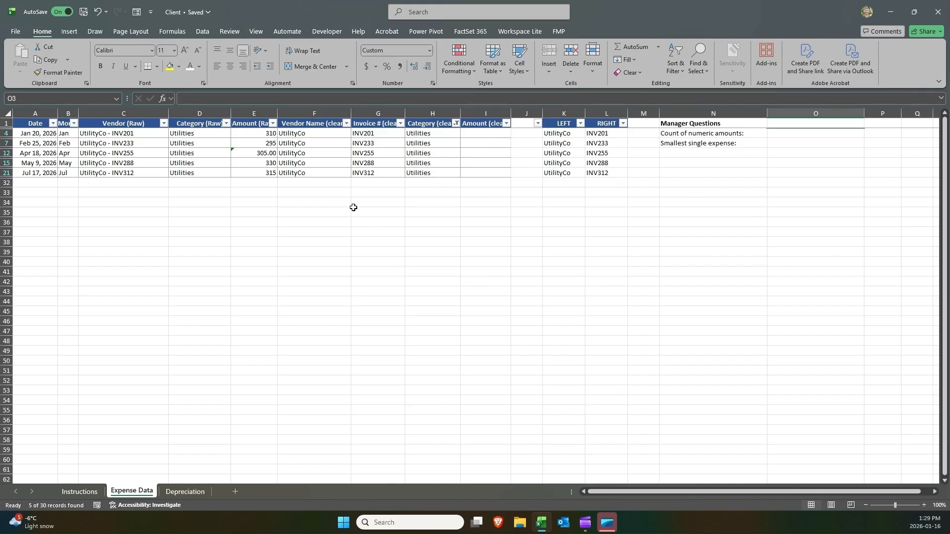
pyautogui.moveTo(40, 135); pyautogui.dragTo(37, 172)
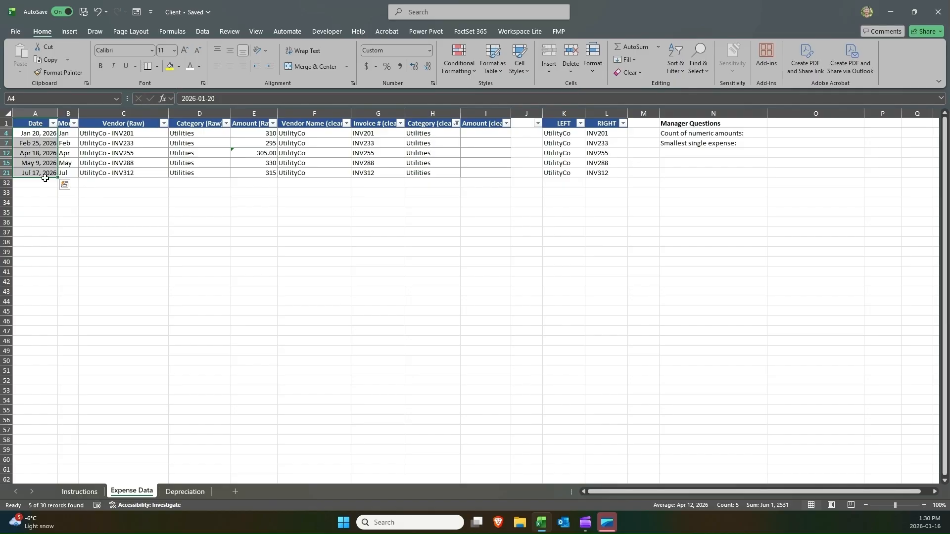
pyautogui.click(455, 123)
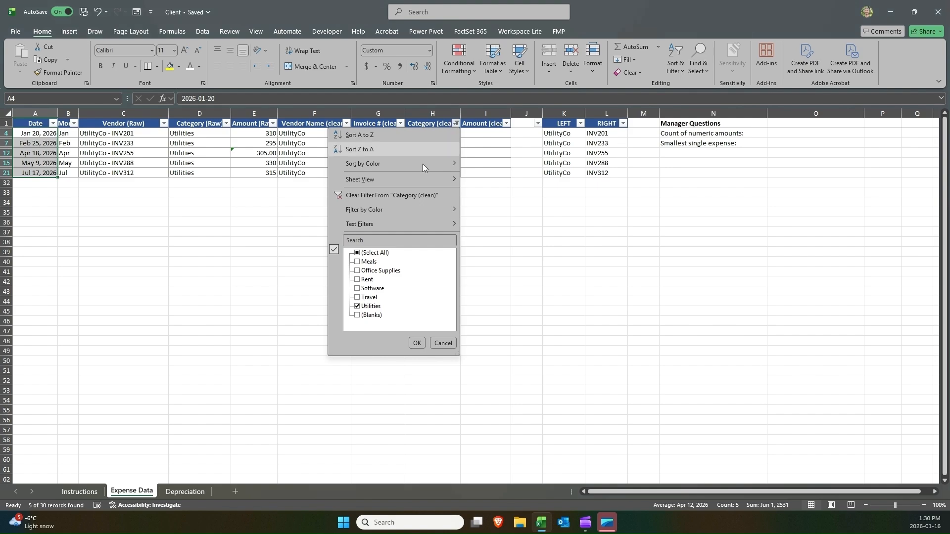
pyautogui.click(418, 194)
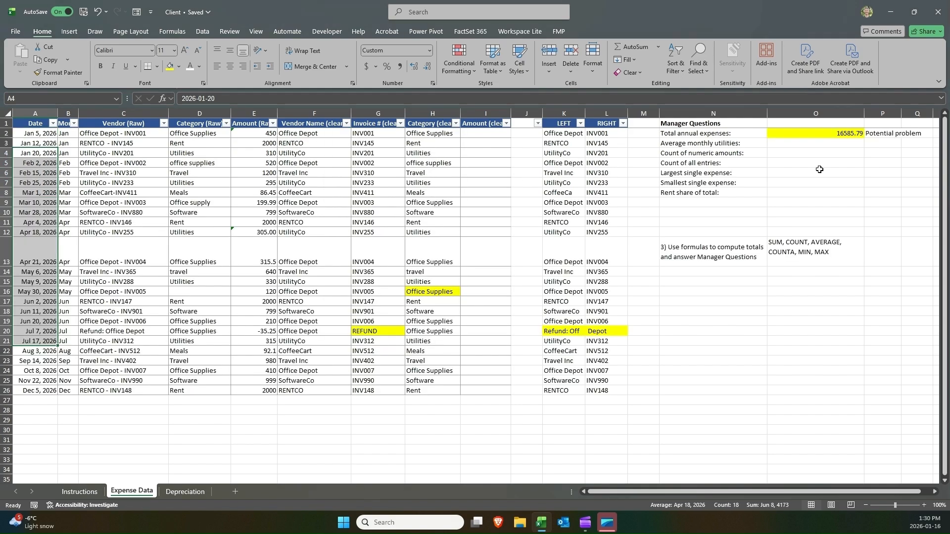
pyautogui.click(771, 143)
pyautogui.moveTo(736, 143); pyautogui.dragTo(854, 144)
pyautogui.moveTo(849, 143)
pyautogui.mouseDown()
pyautogui.moveTo(679, 143)
pyautogui.moveTo(793, 145)
pyautogui.mouseUp()
pyautogui.click(793, 145)
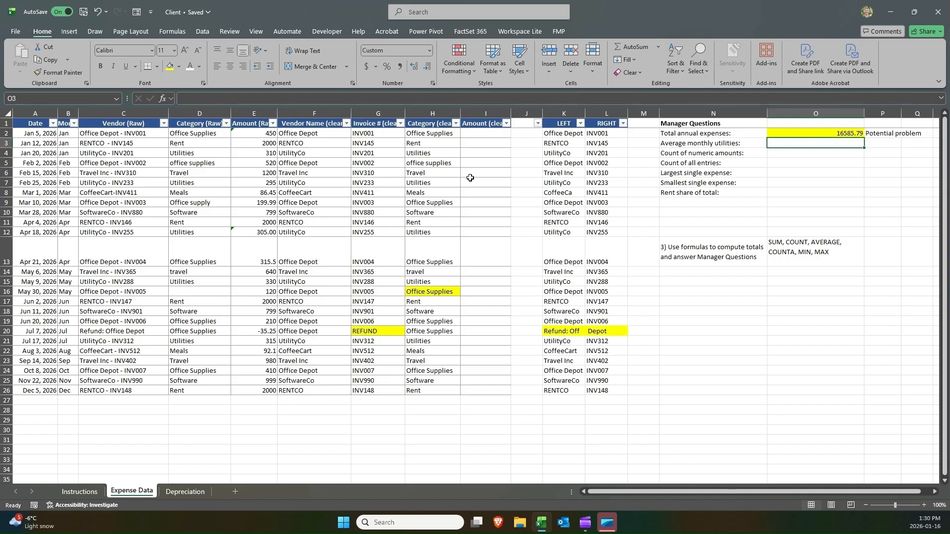
# Enter =AVERAGE(E2:E26) in E28 below the amount column.
pyautogui.click(253, 409)
pyautogui.write('=avera')
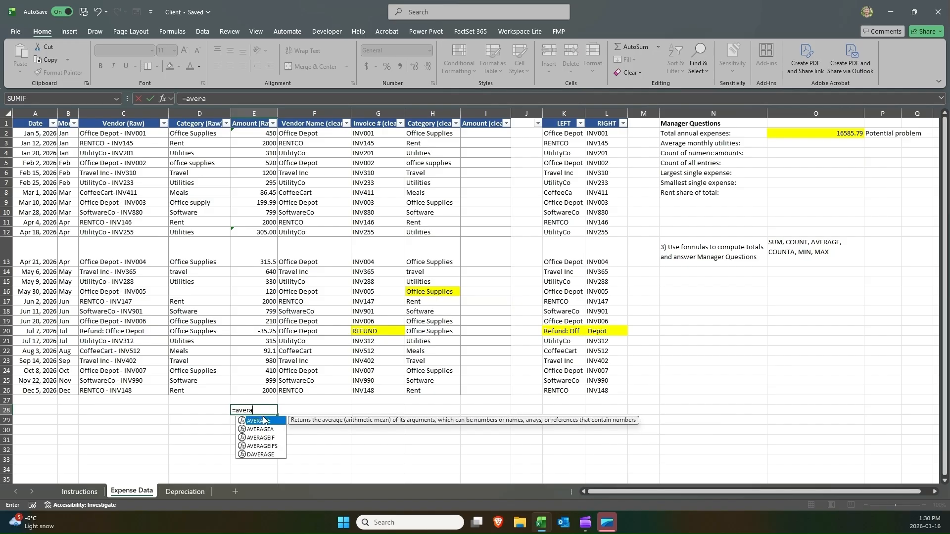
pyautogui.doubleClick(264, 420)
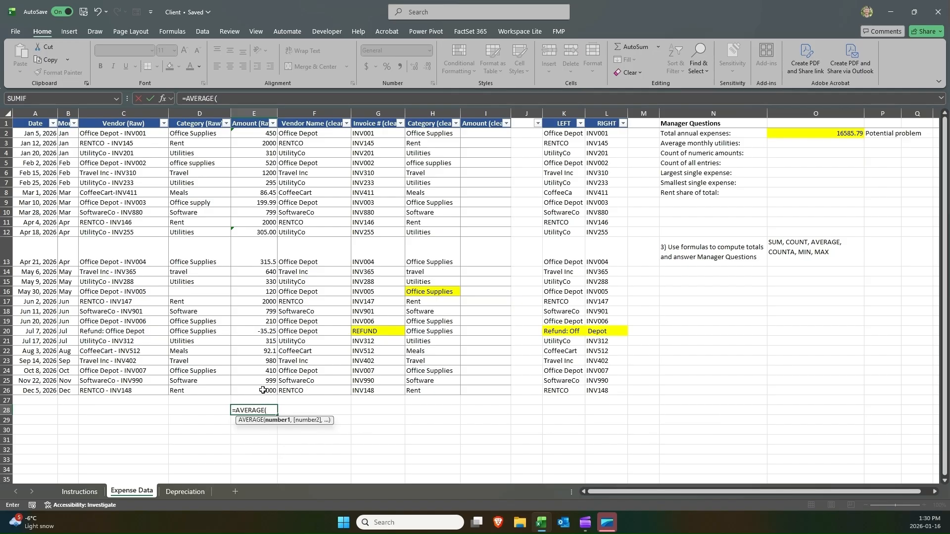
pyautogui.moveTo(265, 390); pyautogui.dragTo(257, 133)
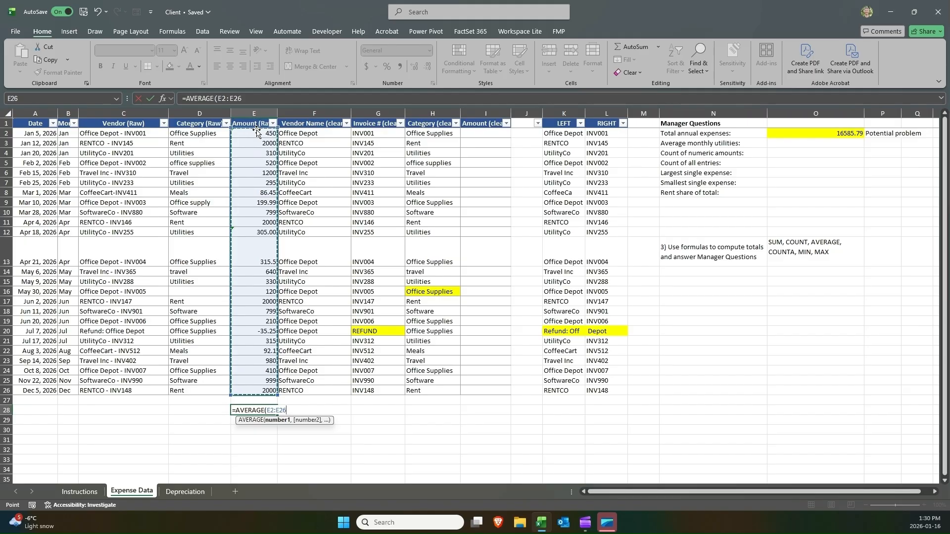
pyautogui.write(')')
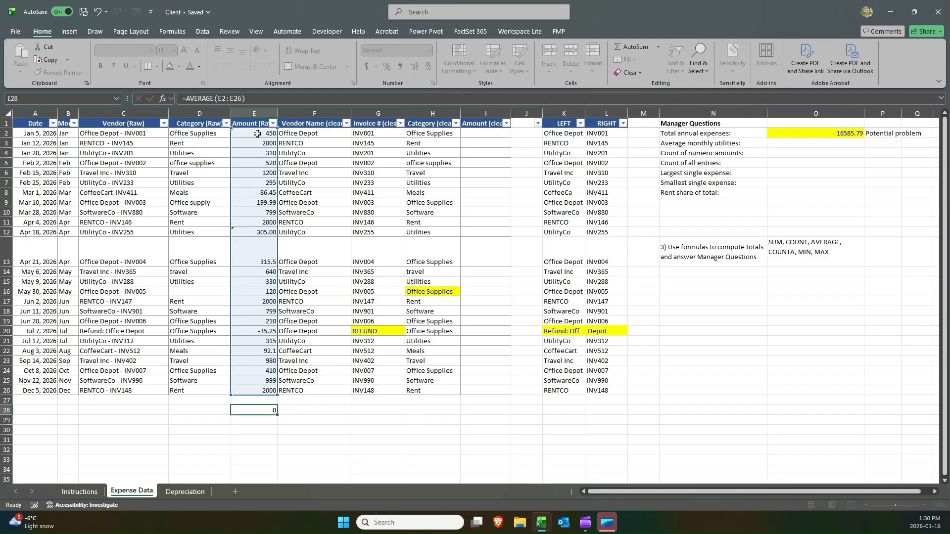
pyautogui.hotkey('ctrl', 'Return')
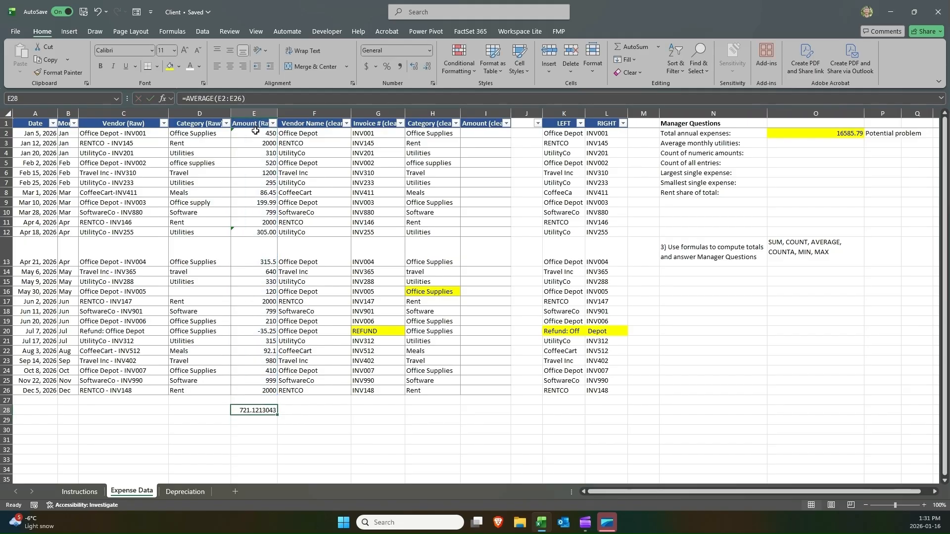
# Examine the Amount column selection statistics and the E28 average formula.
pyautogui.moveTo(257, 138); pyautogui.dragTo(257, 387)
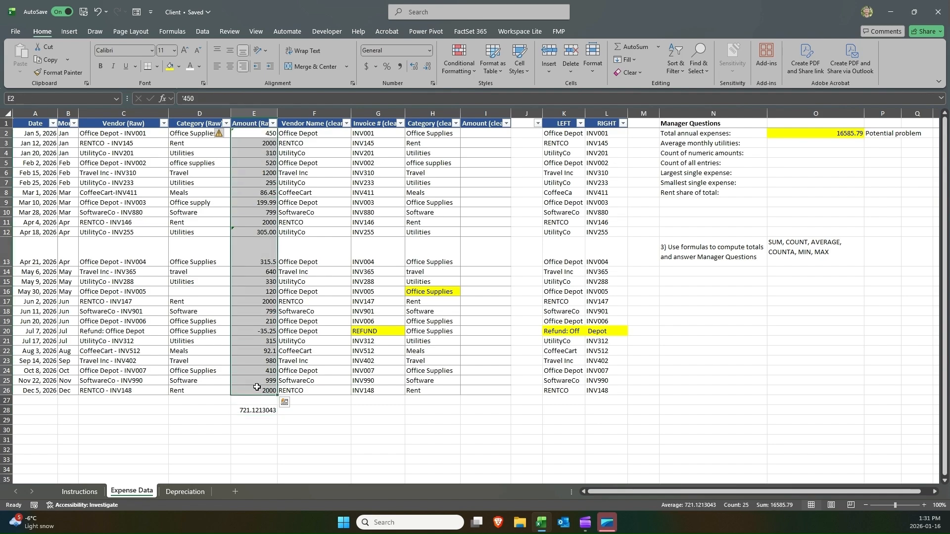
pyautogui.click(254, 391)
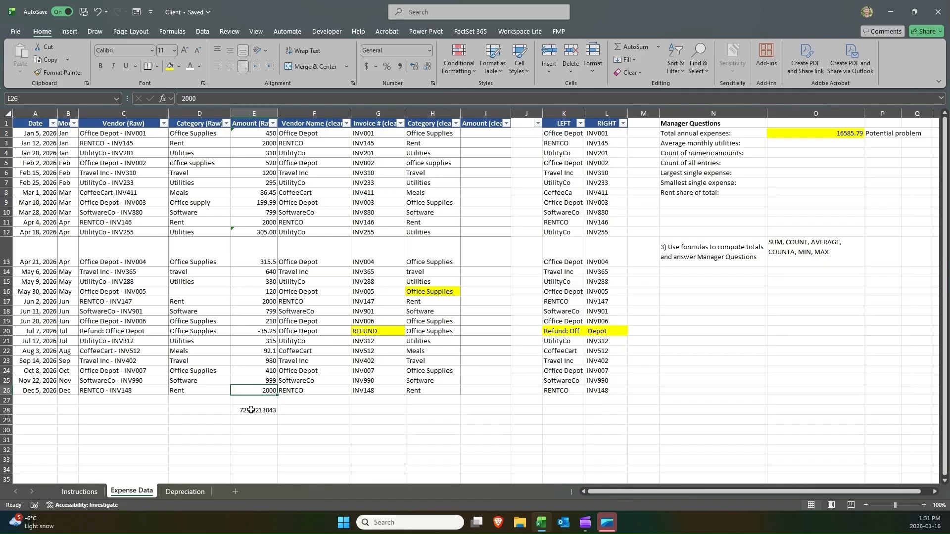
pyautogui.click(263, 410)
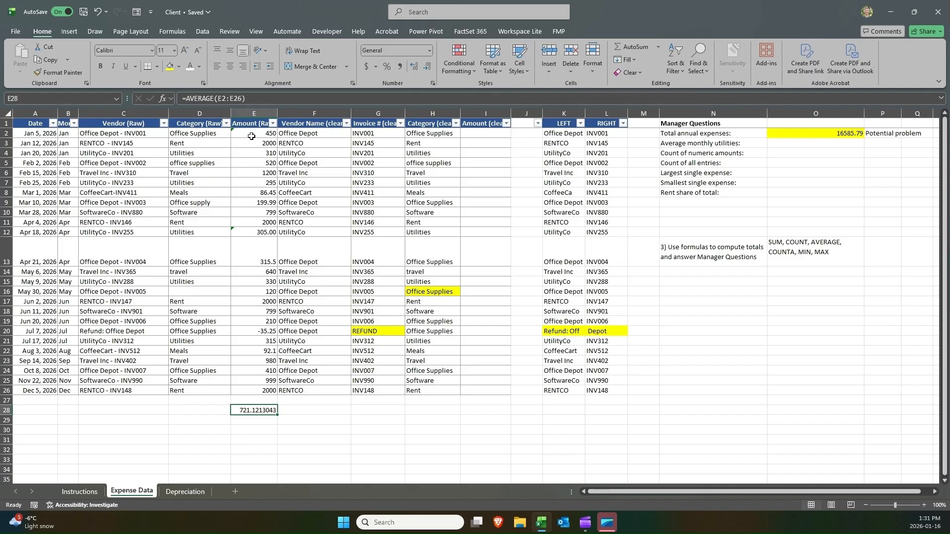
pyautogui.click(712, 144)
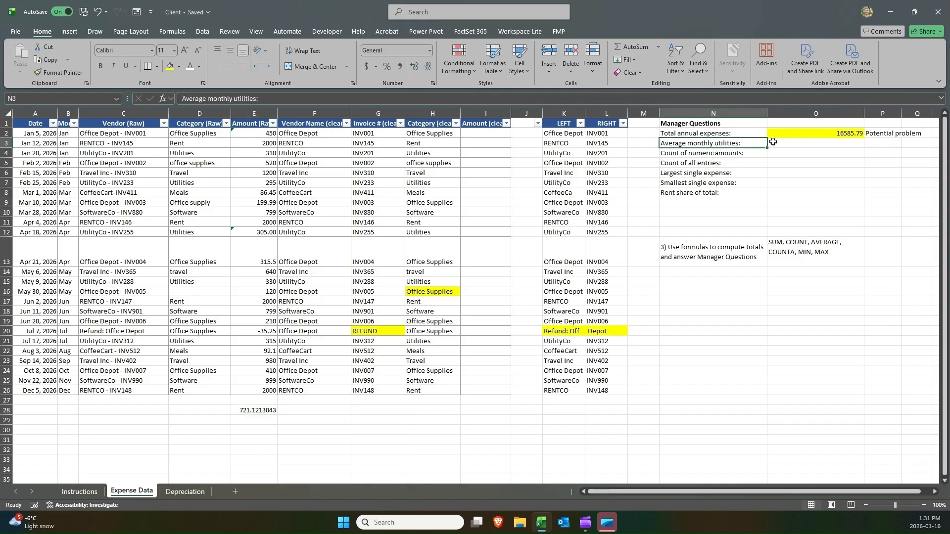
pyautogui.click(773, 142)
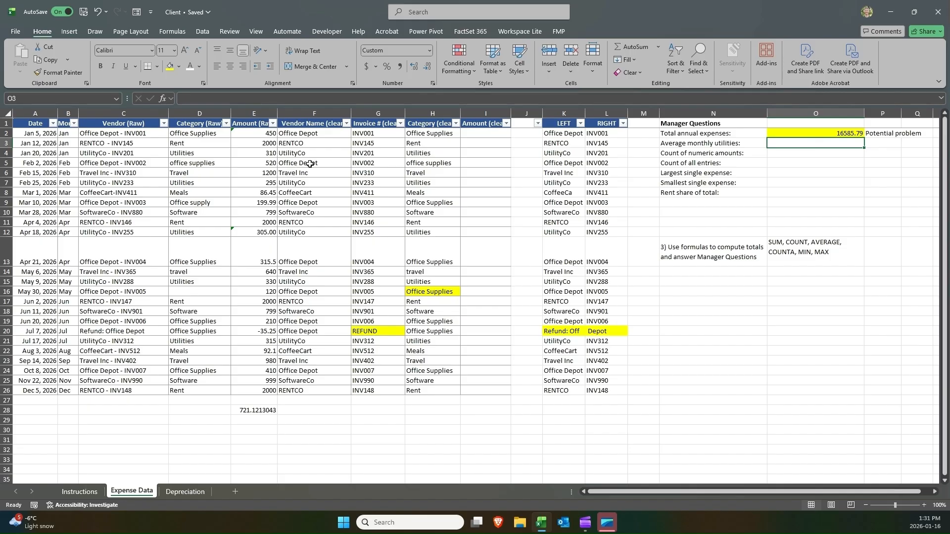
pyautogui.doubleClick(262, 410)
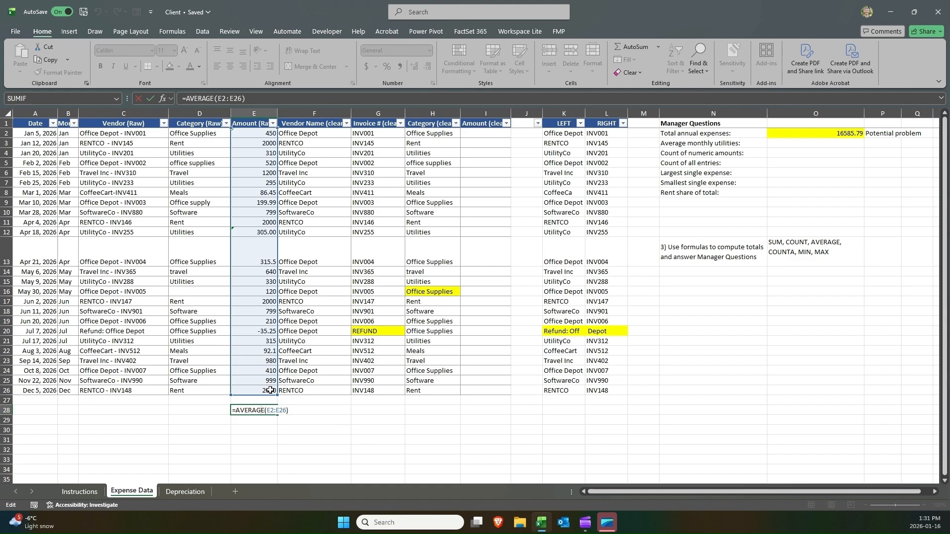
pyautogui.press('Return')
# Start an AVERAGEIF formula in O3 for the average monthly utilities.
pyautogui.click(795, 145)
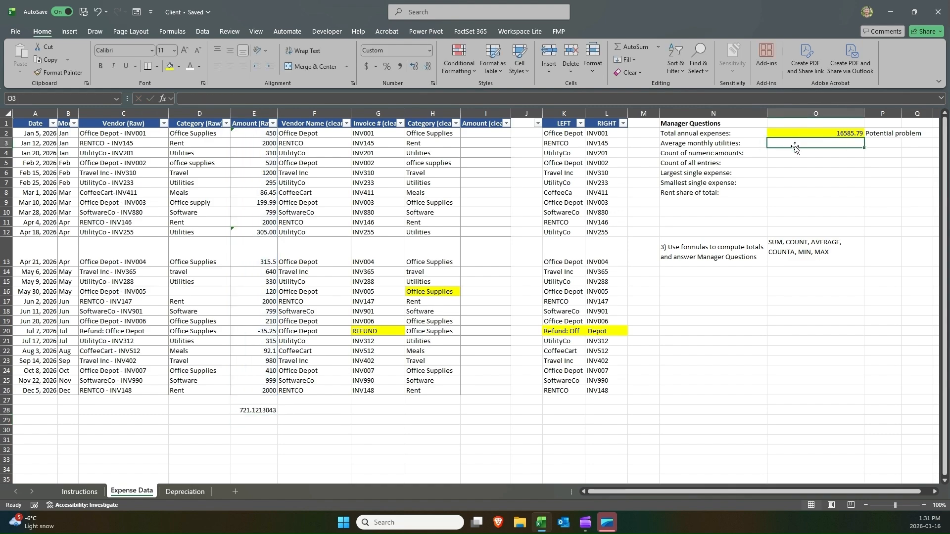
pyautogui.write('=avera')
pyautogui.press('Down')
pyautogui.press('Down')
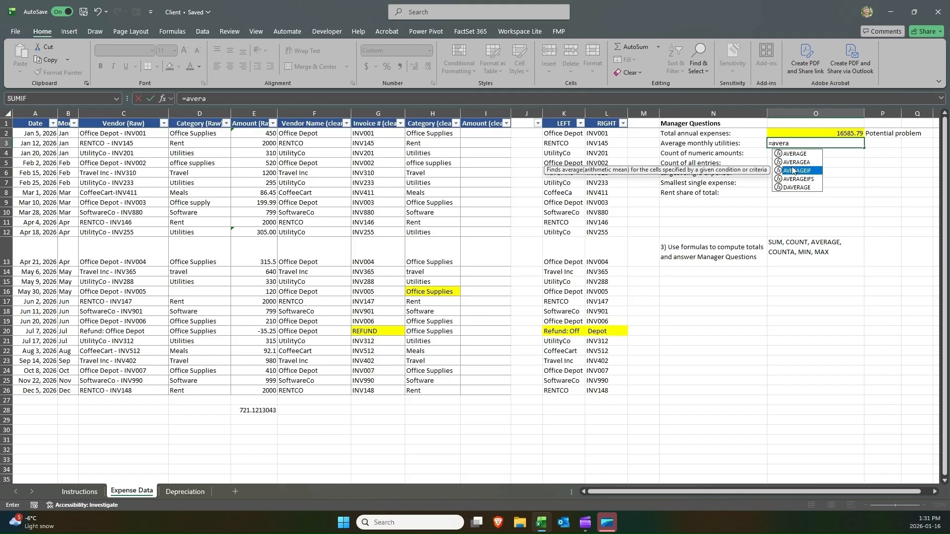
pyautogui.press('BackSpace')
pyautogui.press('BackSpace')
pyautogui.press('BackSpace')
pyautogui.press('BackSpace')
pyautogui.write('ver')
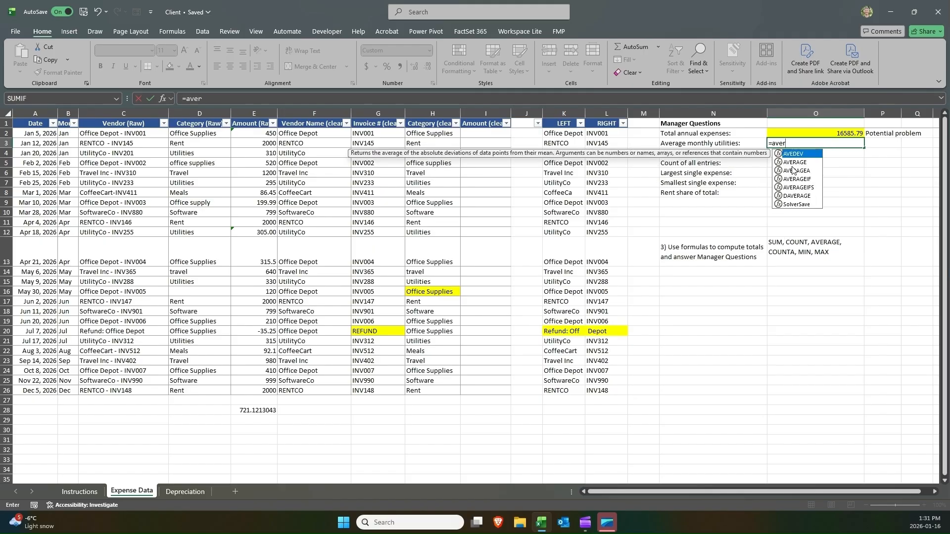
pyautogui.press('Down')
pyautogui.press('Down')
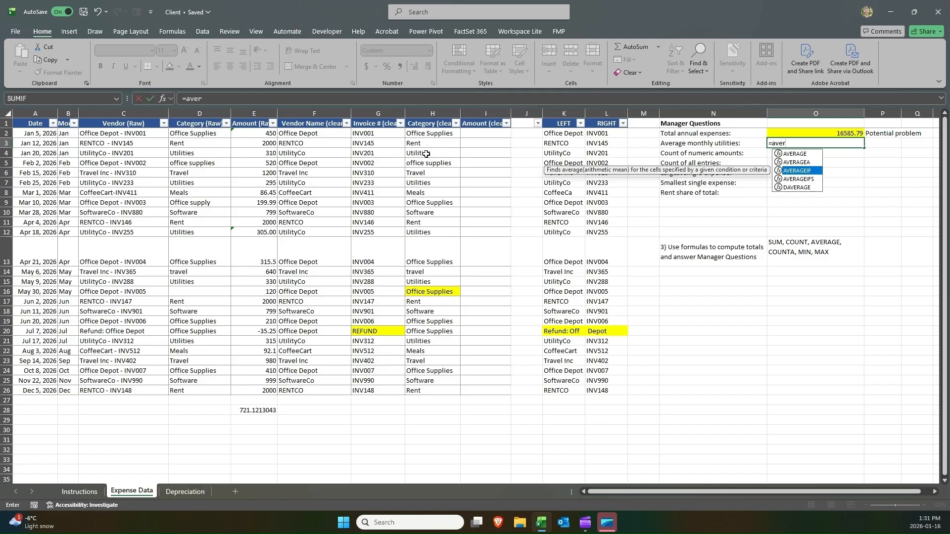
pyautogui.press('Tab')
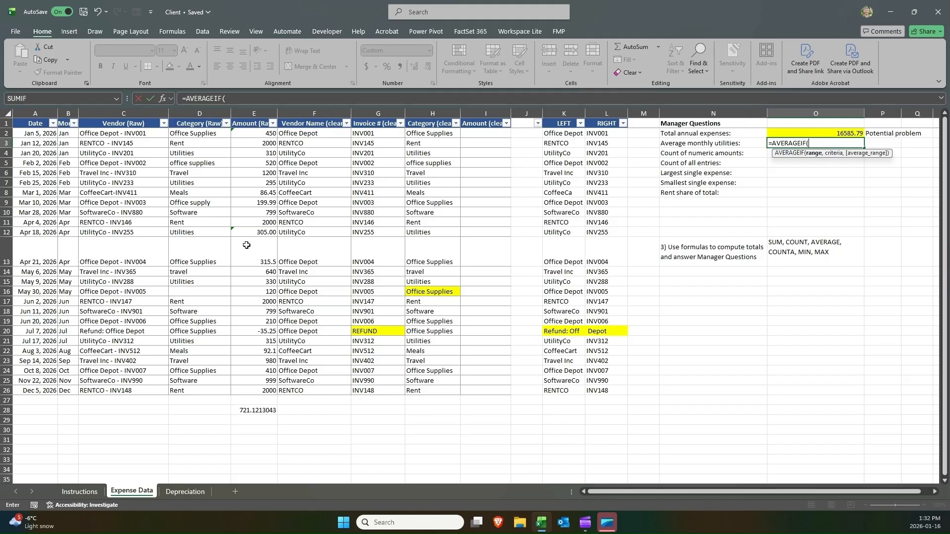
# Complete the O3 formula as =AVERAGEIF(H2:H26,"Utilities",E2:E26) to average the utilities amounts.
pyautogui.click(434, 138)
pyautogui.moveTo(434, 138); pyautogui.dragTo(428, 391)
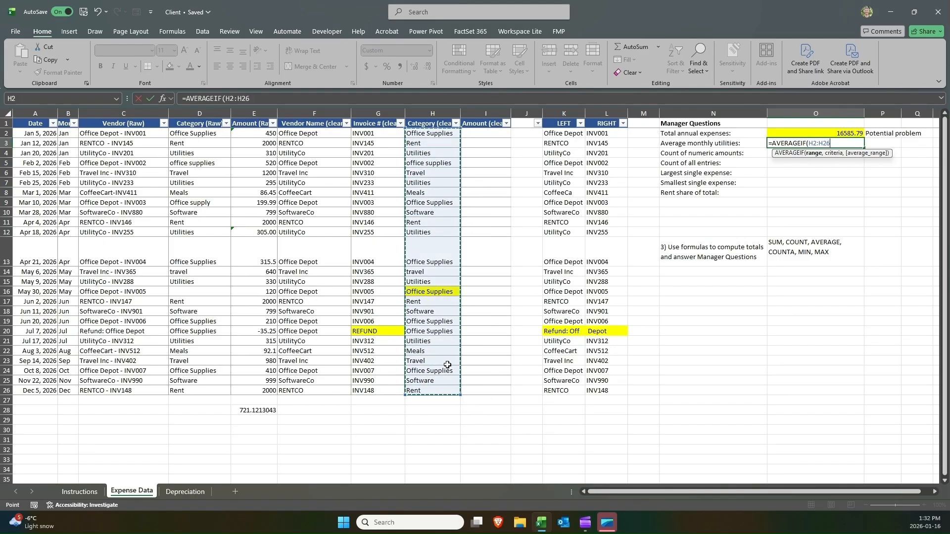
pyautogui.write(',"U')
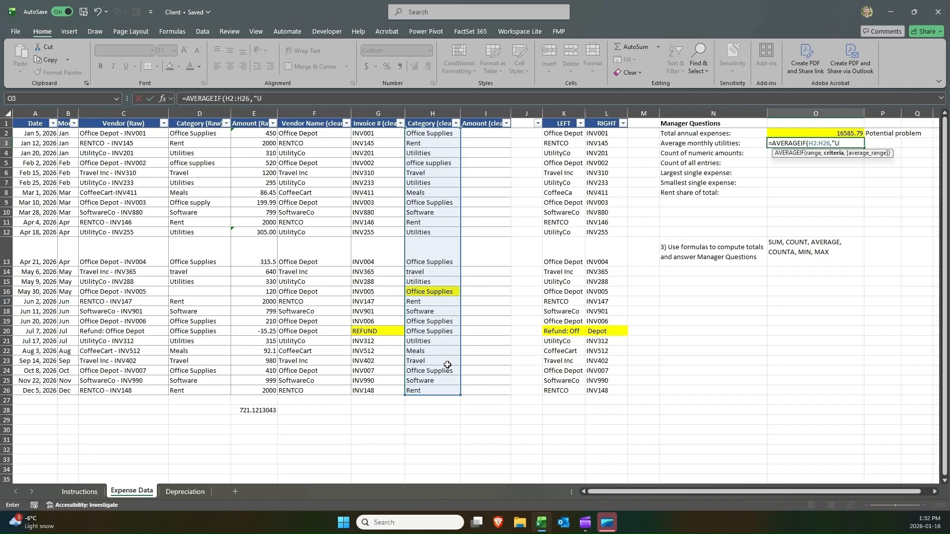
pyautogui.write('tilities",')
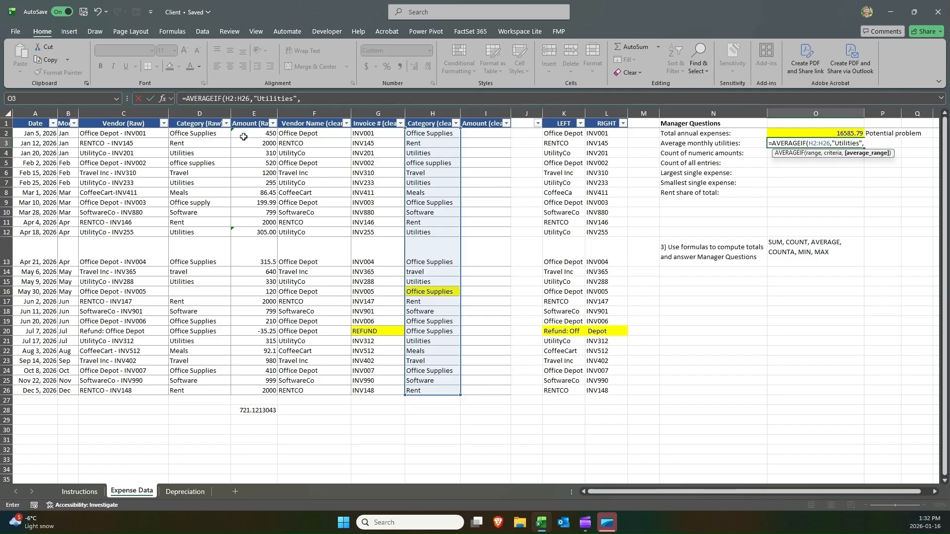
pyautogui.moveTo(246, 133); pyautogui.dragTo(239, 393)
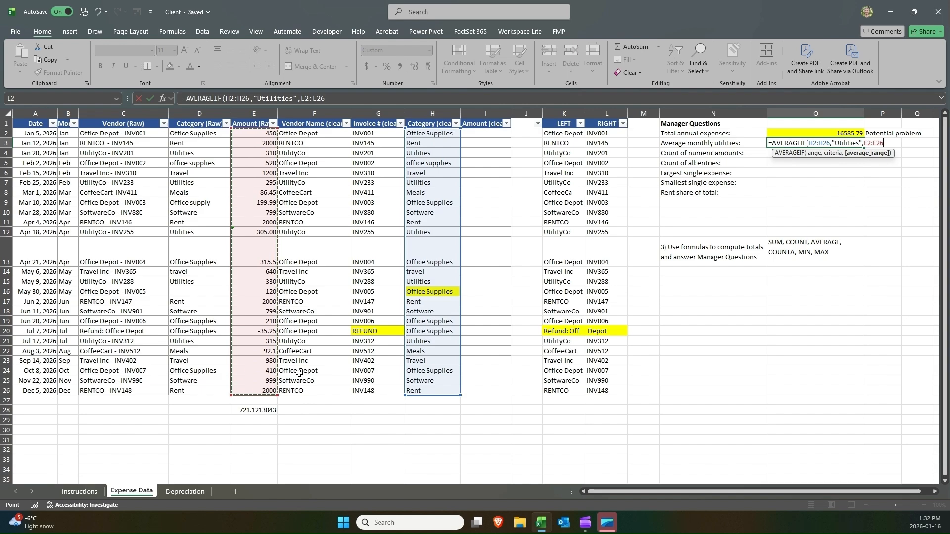
pyautogui.write(')')
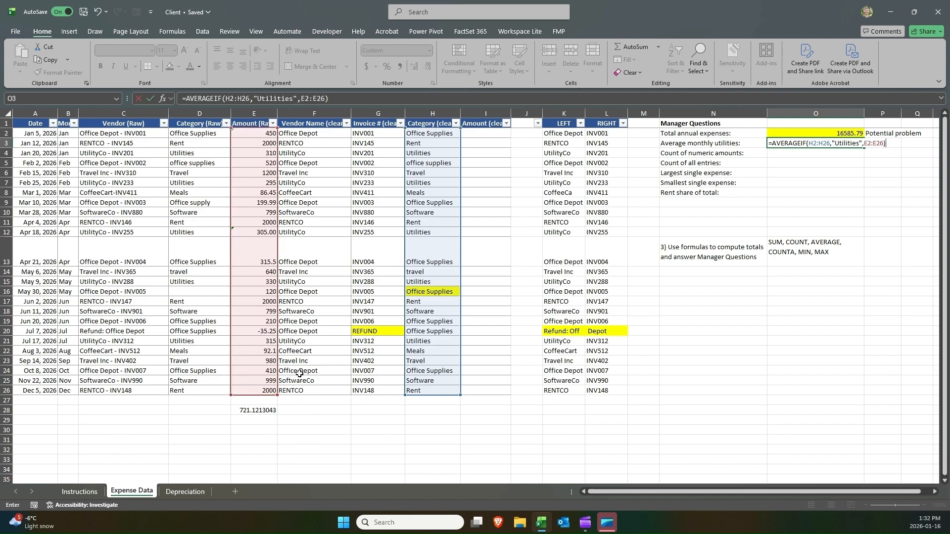
pyautogui.hotkey('ctrl', 'Return')
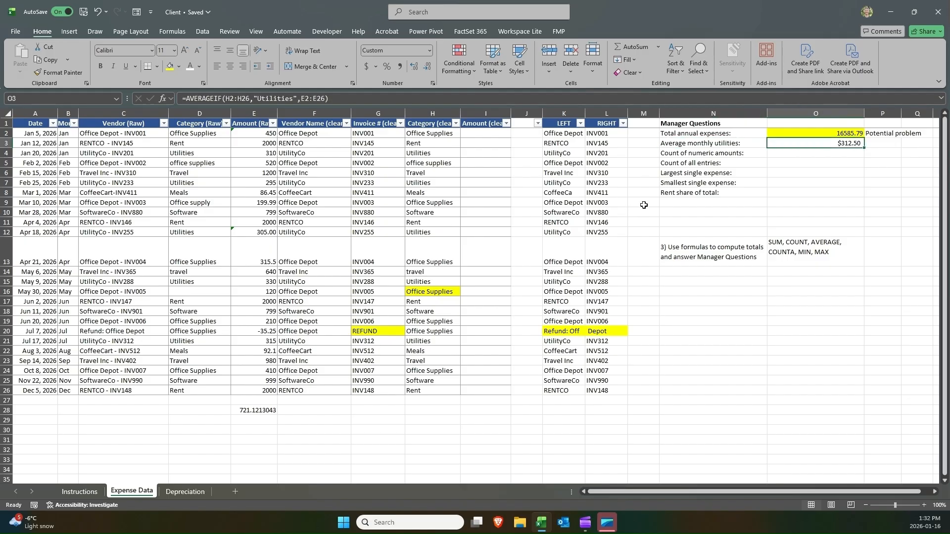
# Examine the E28 average formula, the O3 AVERAGEIF formula and the Category (clean) filter list.
pyautogui.doubleClick(260, 410)
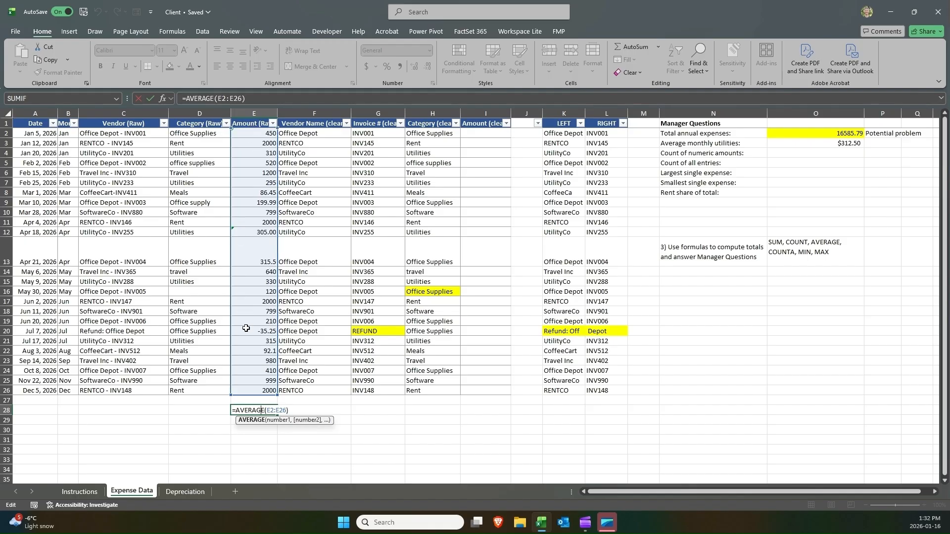
pyautogui.press('Return')
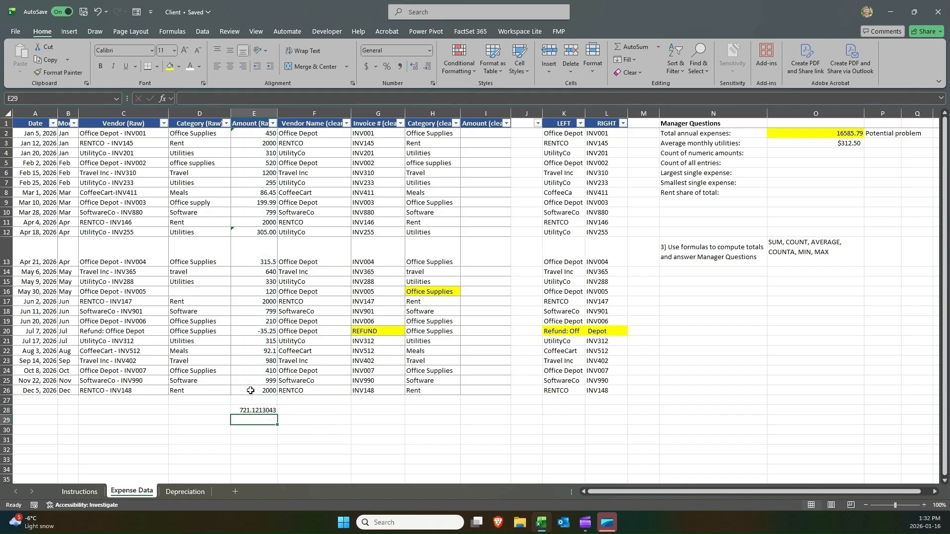
pyautogui.click(256, 410)
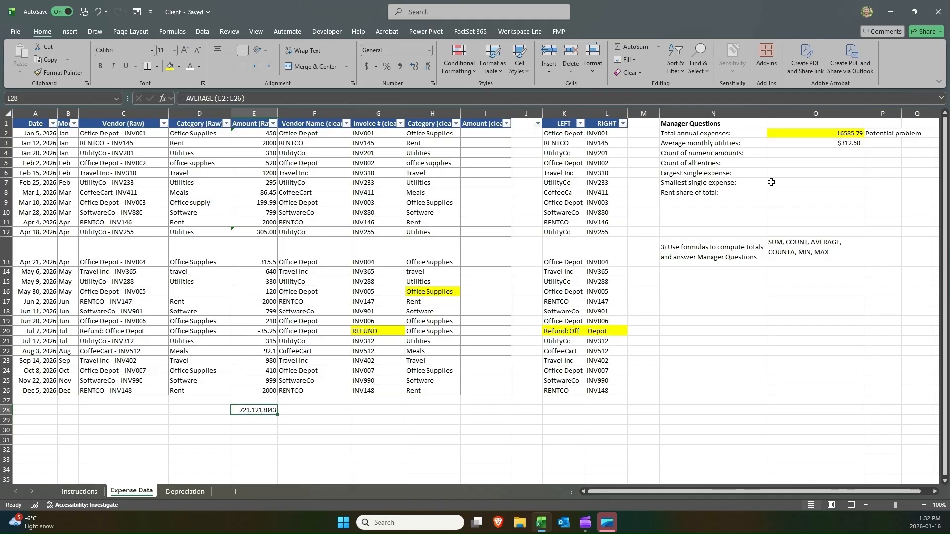
pyautogui.doubleClick(809, 143)
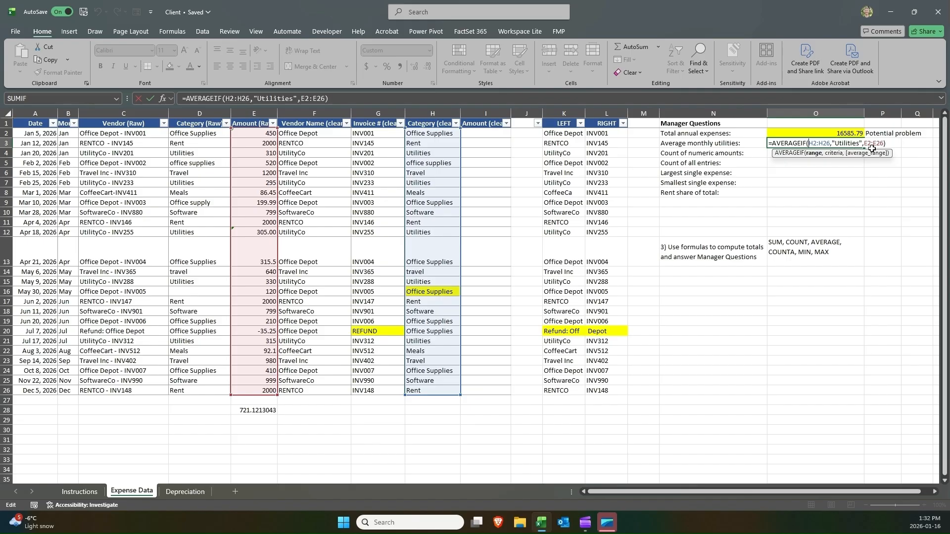
pyautogui.press('Return')
pyautogui.click(852, 144)
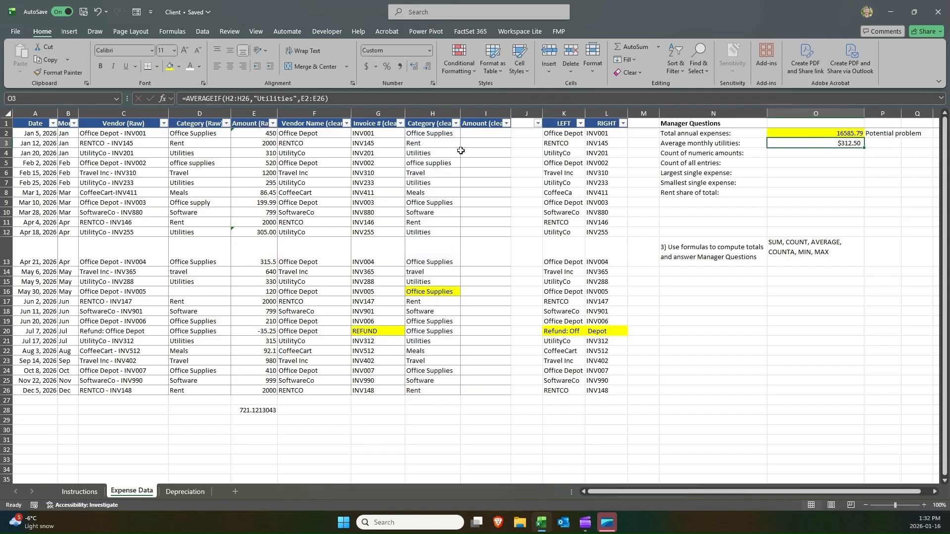
pyautogui.click(455, 123)
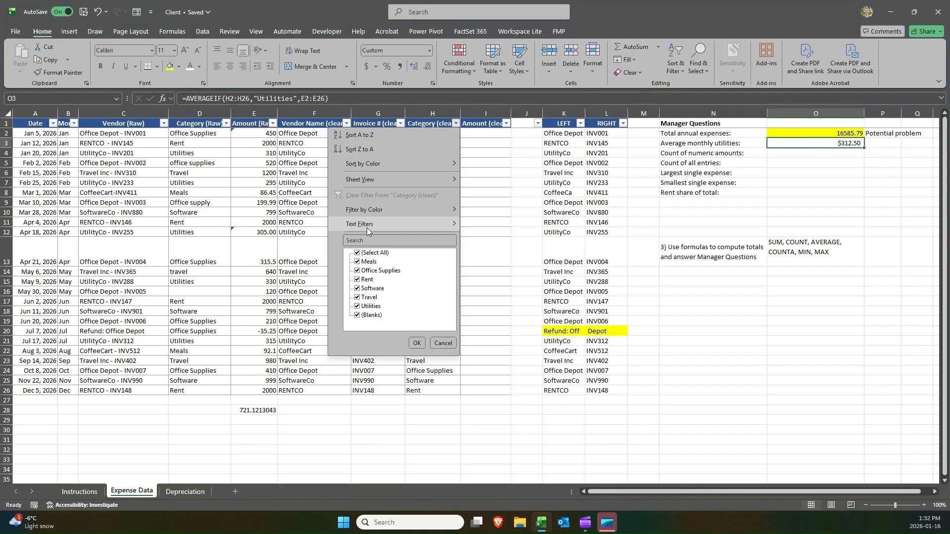
pyautogui.moveTo(366, 228)
pyautogui.click(837, 146)
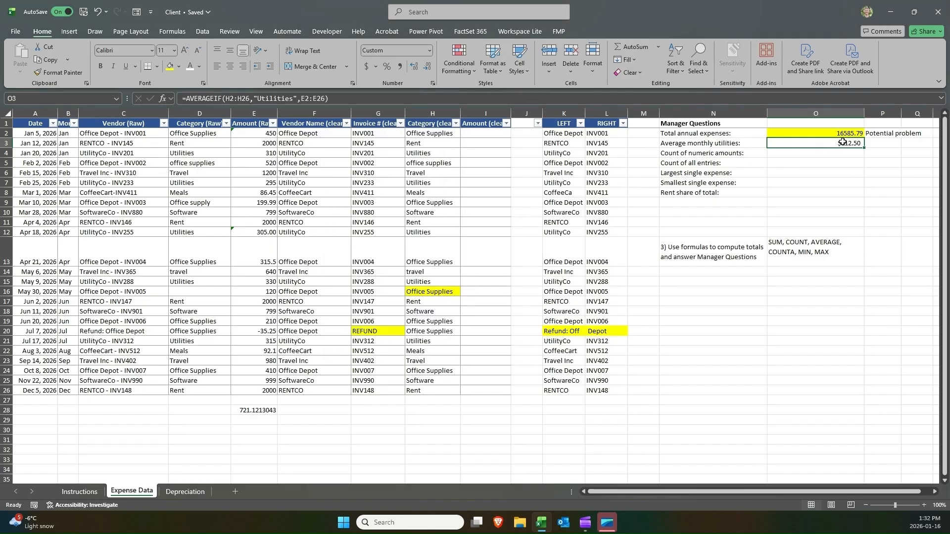
# Copy the "Potential problem" note from P2 into P3 and highlight O3 in yellow.
pyautogui.click(874, 133)
pyautogui.hotkey('ctrl', 'c')
pyautogui.click(877, 144)
pyautogui.hotkey('ctrl', 'v')
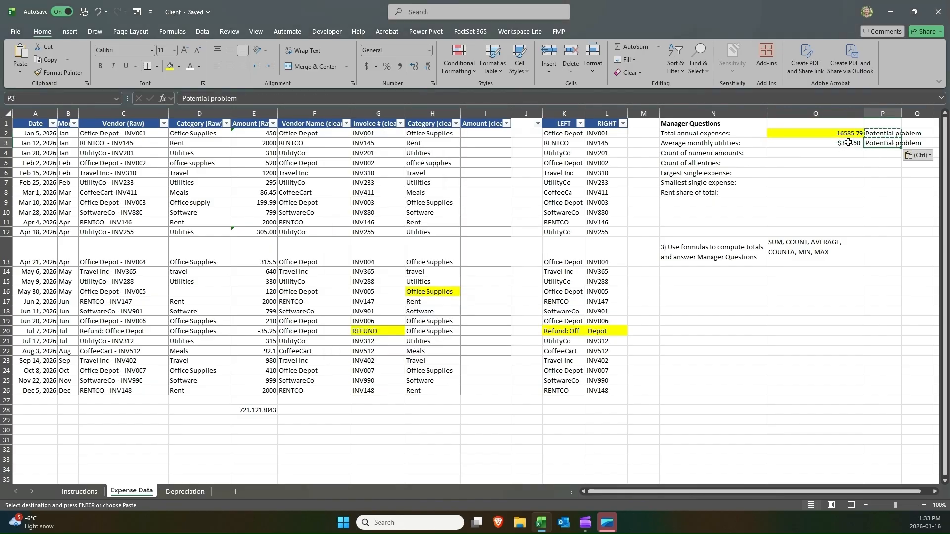
pyautogui.click(841, 144)
pyautogui.click(170, 66)
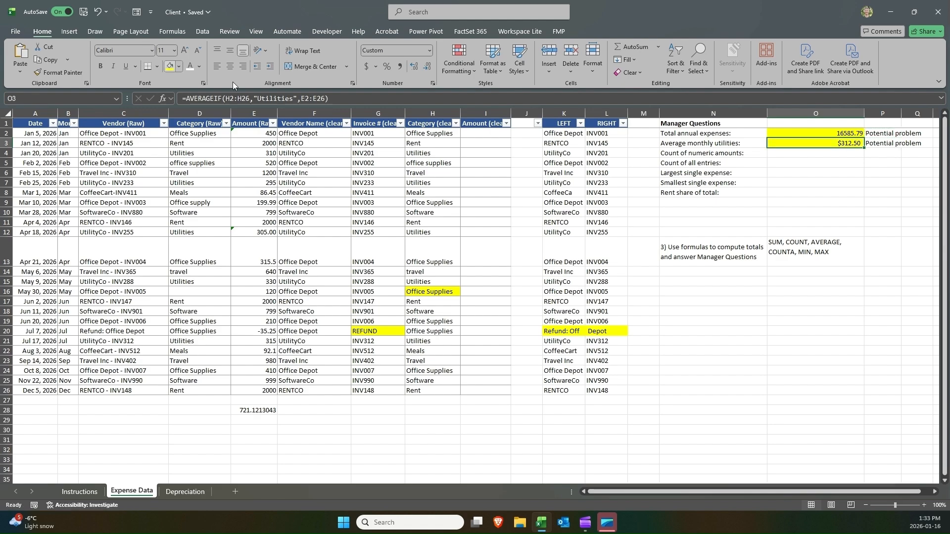
# Review the Count of numeric amounts question and the first and last data rows.
pyautogui.click(792, 157)
pyautogui.moveTo(792, 158); pyautogui.dragTo(790, 167)
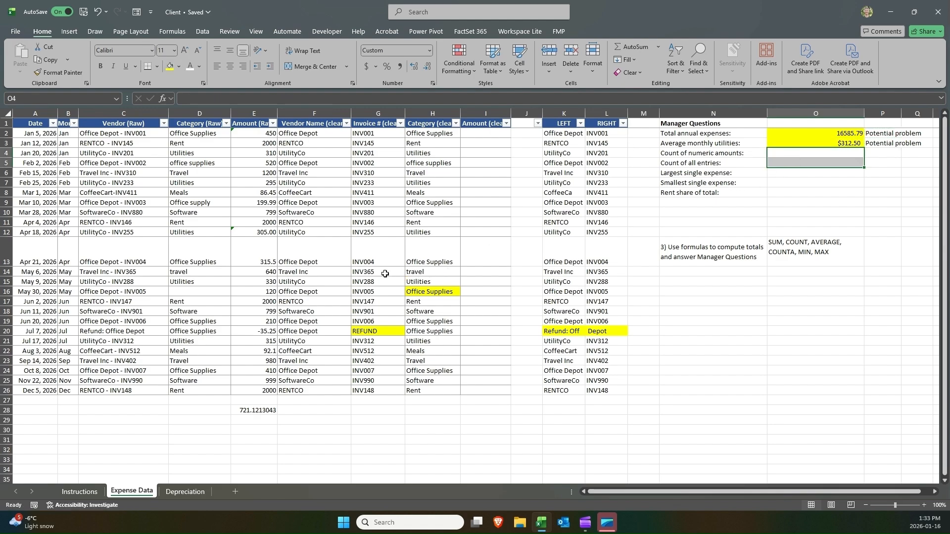
pyautogui.click(753, 150)
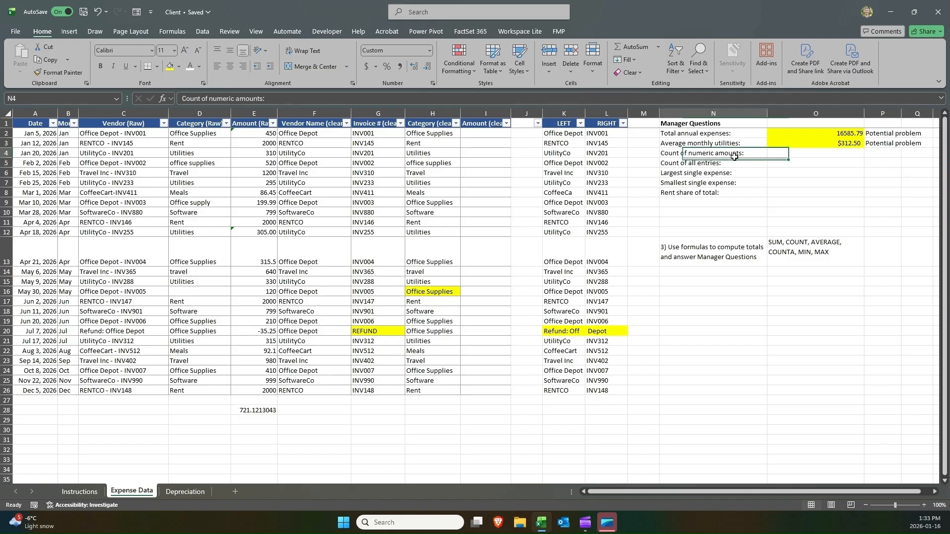
pyautogui.click(792, 153)
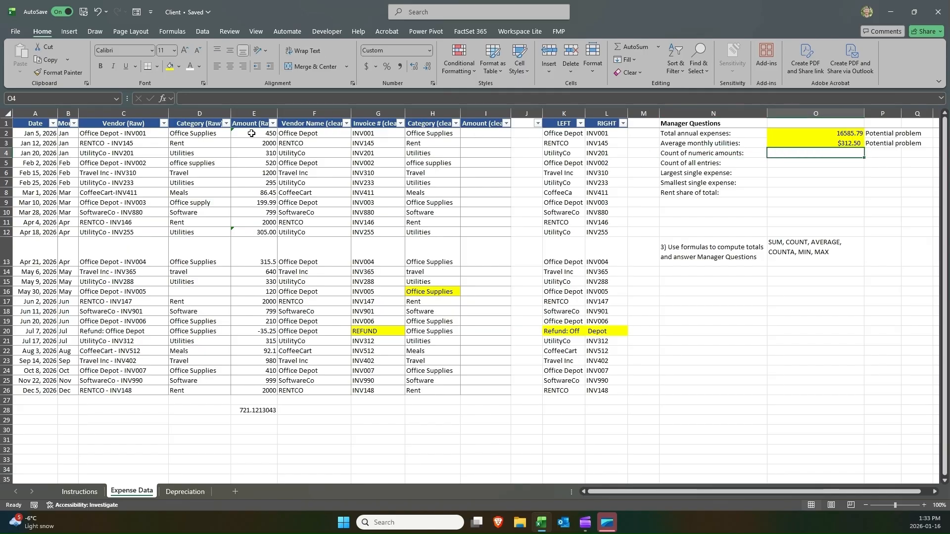
pyautogui.click(3, 133)
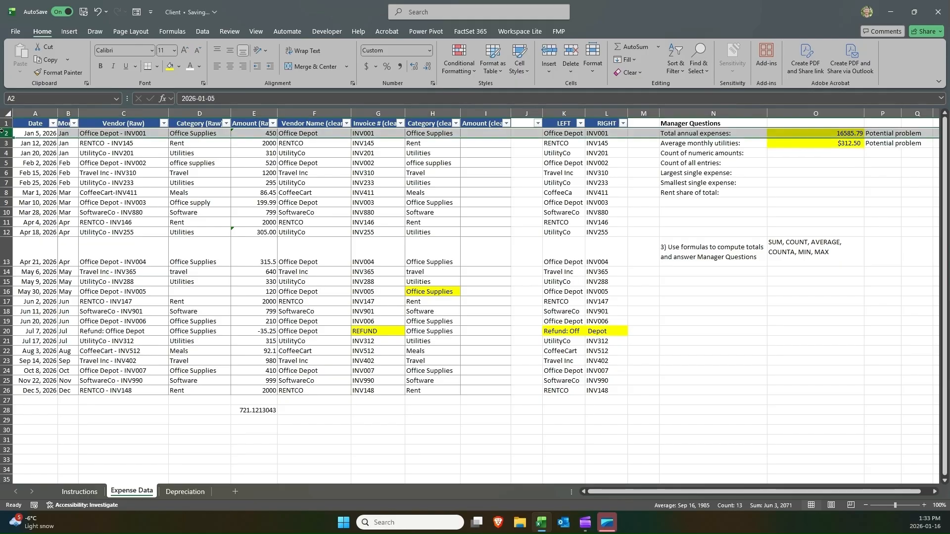
pyautogui.click(5, 390)
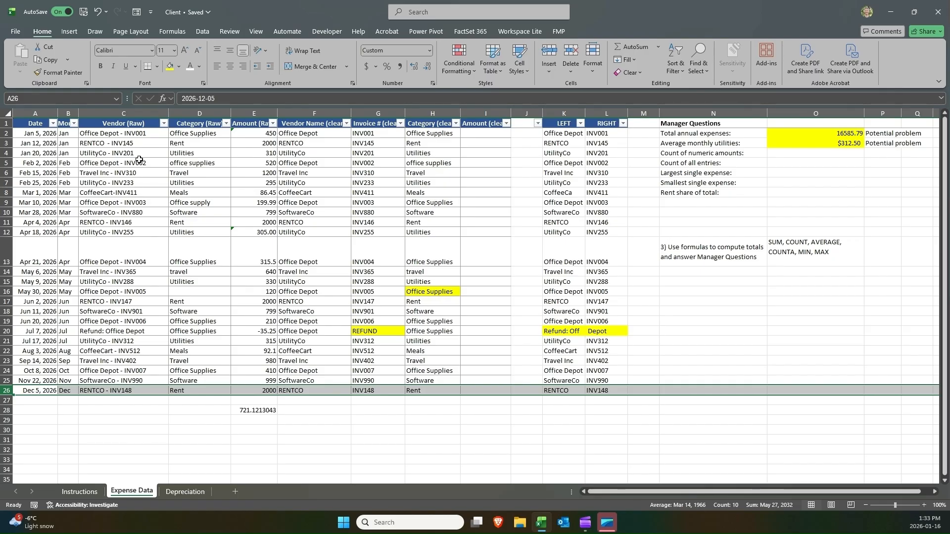
pyautogui.click(844, 153)
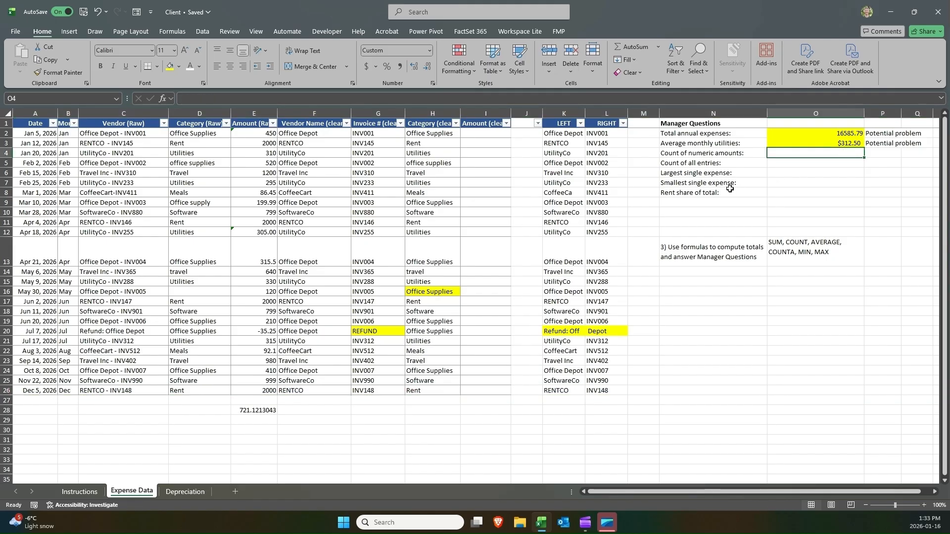
# Enter =COUNT(E2:E26) in O4 for the count of numeric amounts and format it as General.
pyautogui.write('=coun')
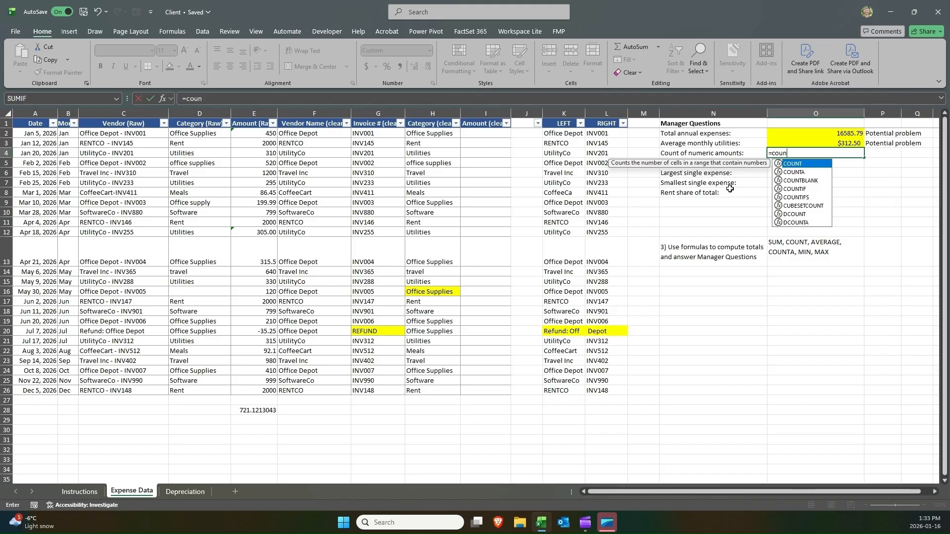
pyautogui.press('Tab')
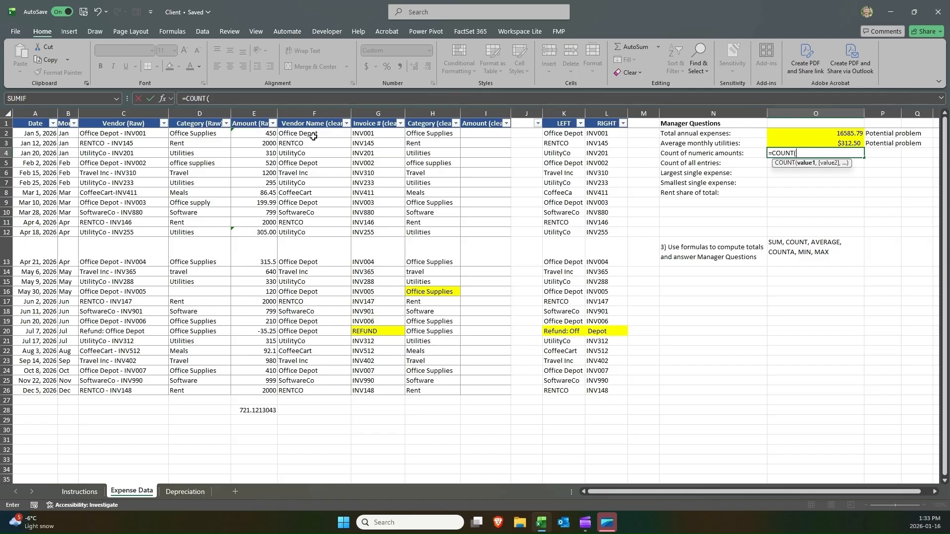
pyautogui.click(262, 134)
pyautogui.moveTo(262, 134); pyautogui.dragTo(259, 391)
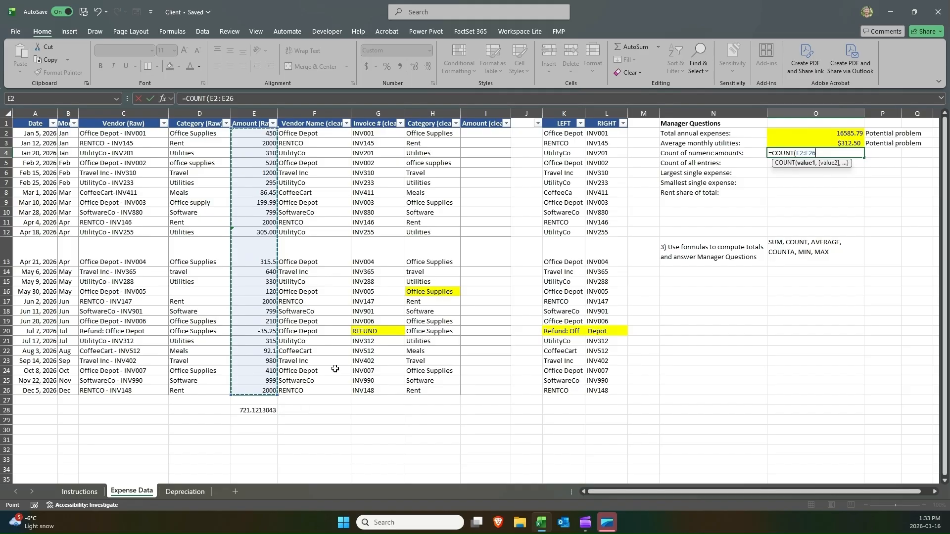
pyautogui.write(')')
pyautogui.press('Return')
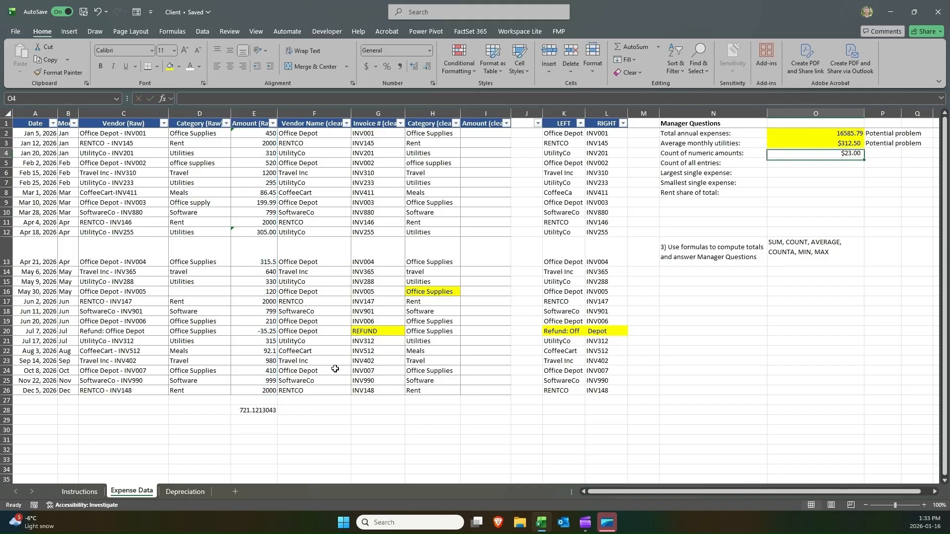
pyautogui.press('Up')
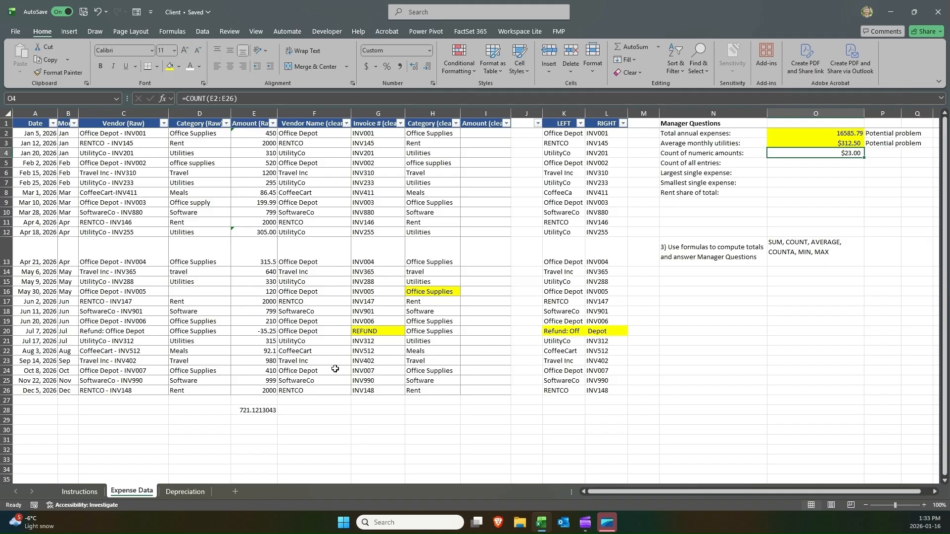
pyautogui.click(429, 55)
pyautogui.click(435, 67)
# Review the first and last data rows and the COUNT formula in O4.
pyautogui.click(4, 134)
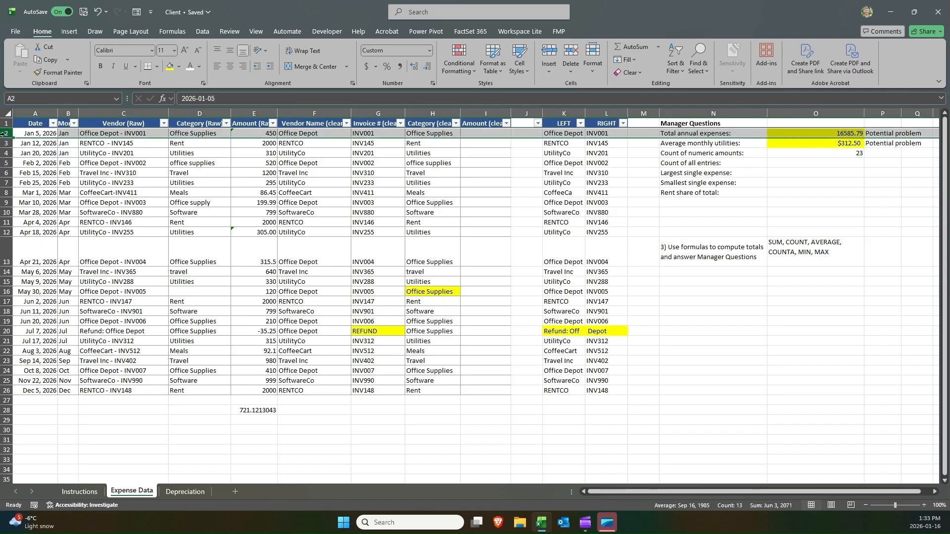
pyautogui.click(5, 390)
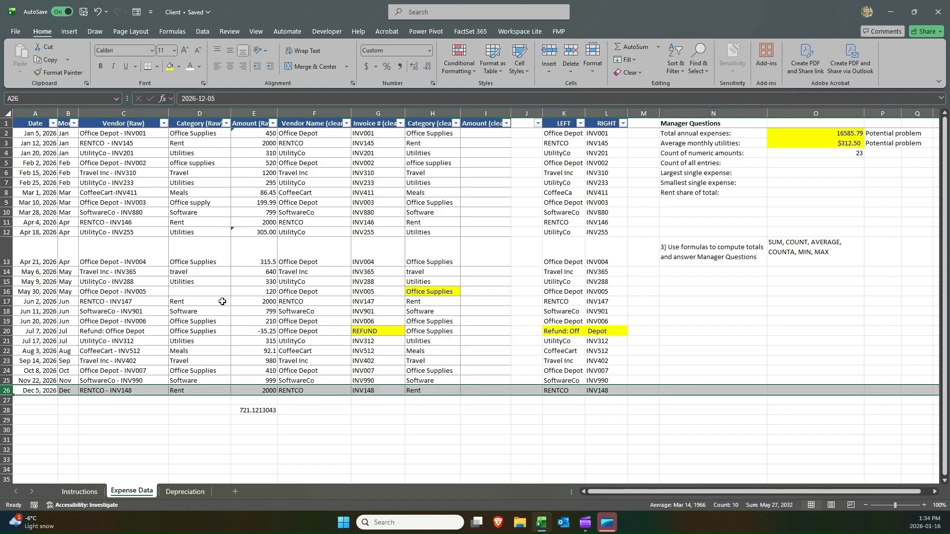
pyautogui.click(817, 154)
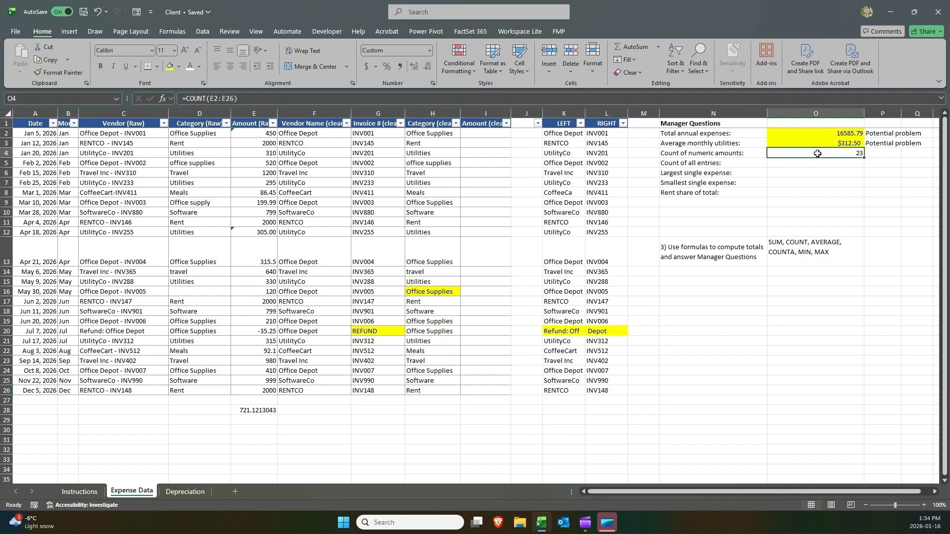
pyautogui.click(794, 162)
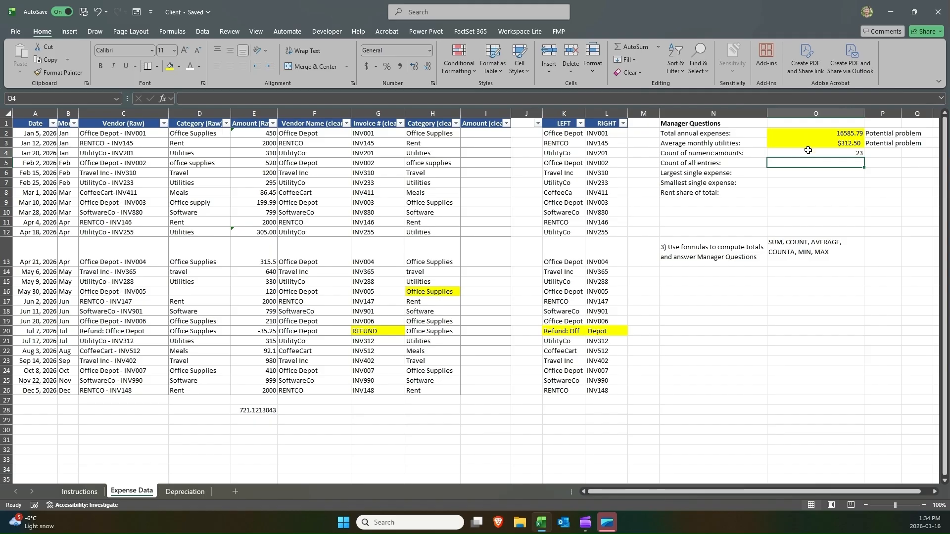
pyautogui.click(806, 152)
pyautogui.doubleClick(806, 152)
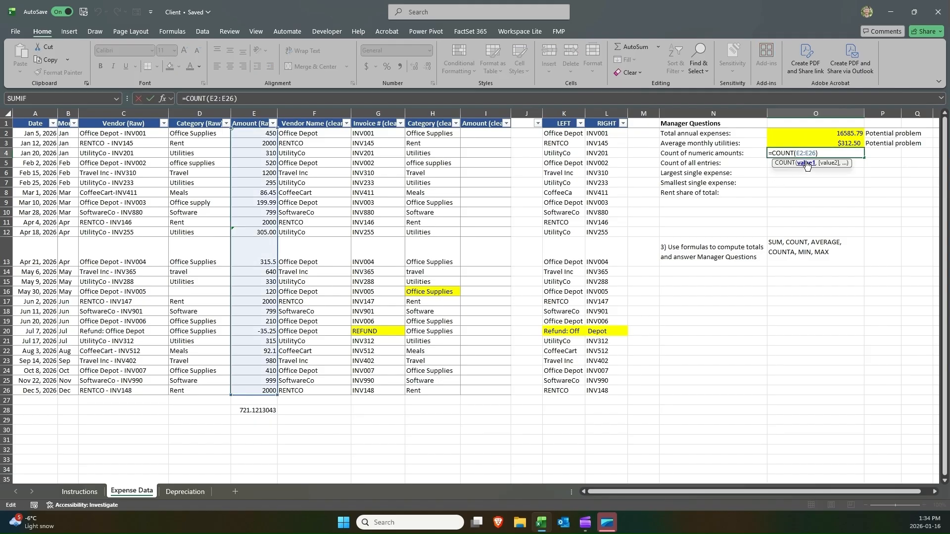
pyautogui.moveTo(772, 153); pyautogui.dragTo(794, 154)
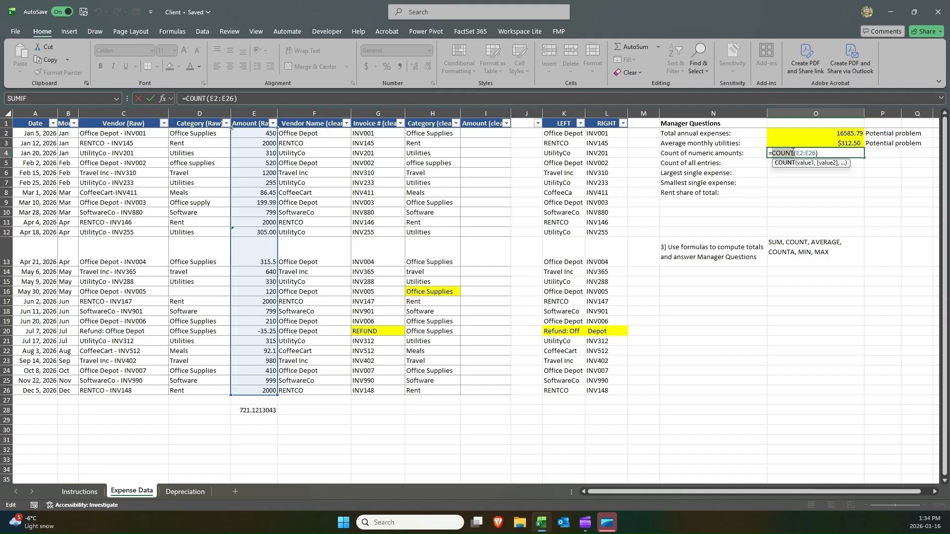
pyautogui.press('Return')
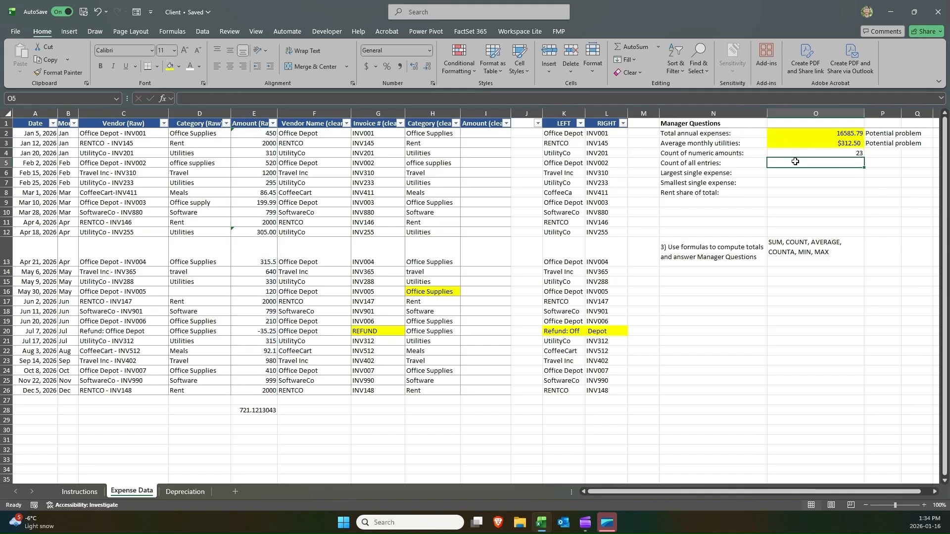
# Enter =COUNTA(E2:E26) in O5 to count all entries in the amount column.
pyautogui.write('=count')
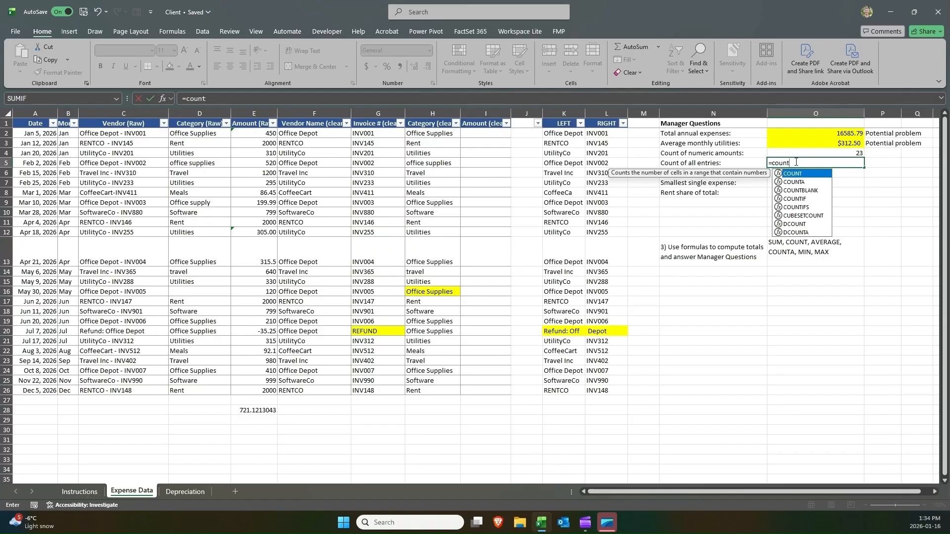
pyautogui.press('Down')
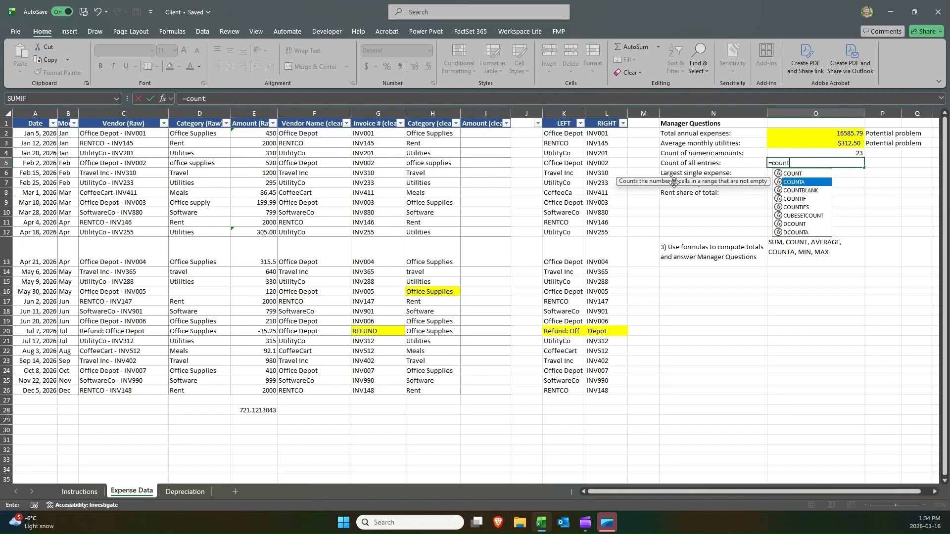
pyautogui.write('t')
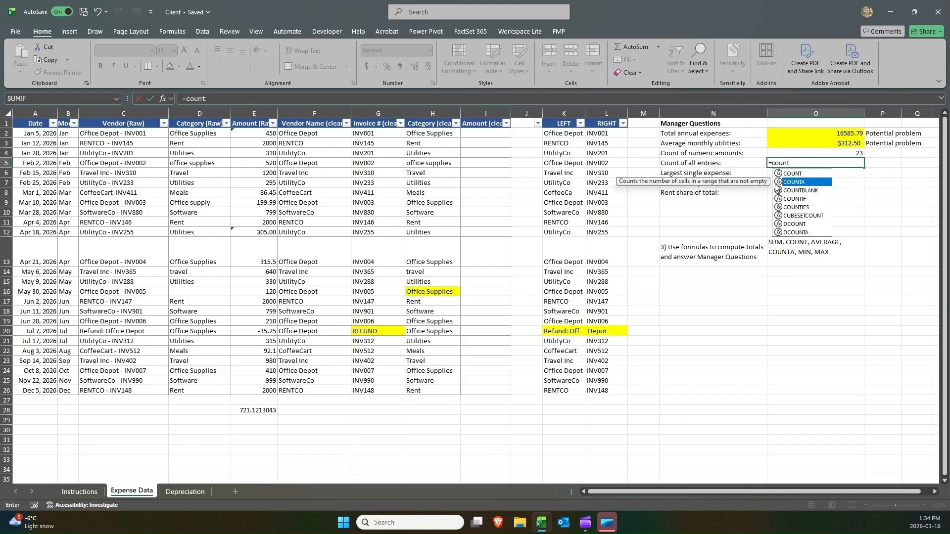
pyautogui.press('Tab')
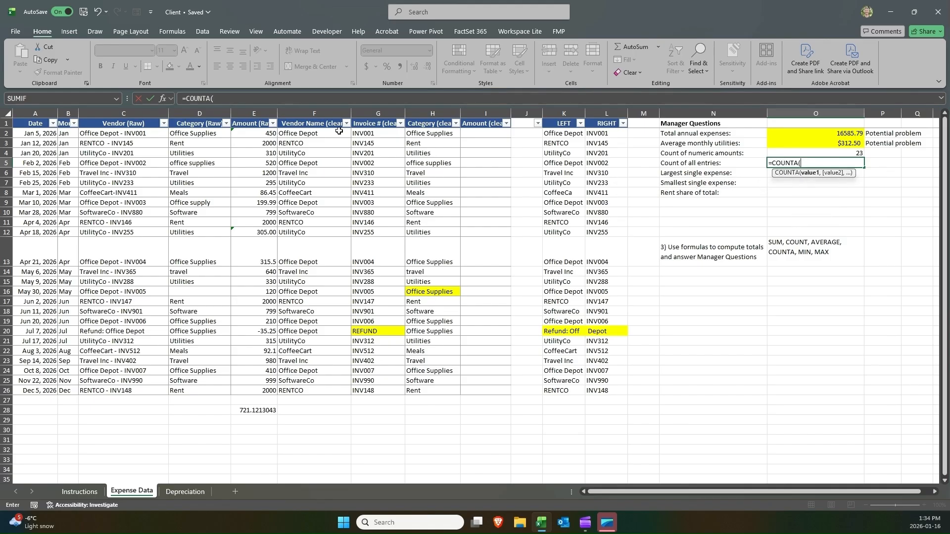
pyautogui.moveTo(252, 130); pyautogui.dragTo(256, 392)
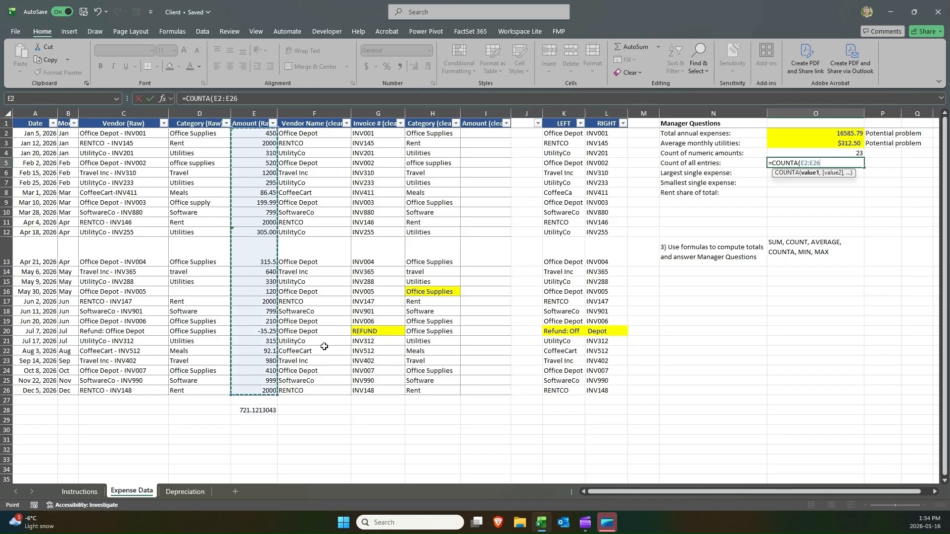
pyautogui.hotkey('ctrl', 'Return')
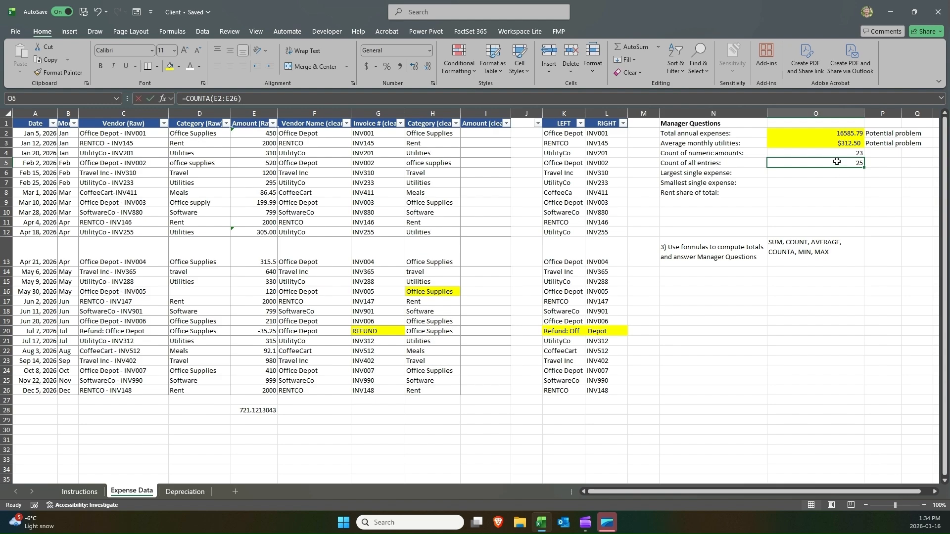
# Try pointing the COUNTA range in O5 at the category column and then the date column.
pyautogui.doubleClick(836, 161)
pyautogui.moveTo(281, 177); pyautogui.dragTo(215, 178)
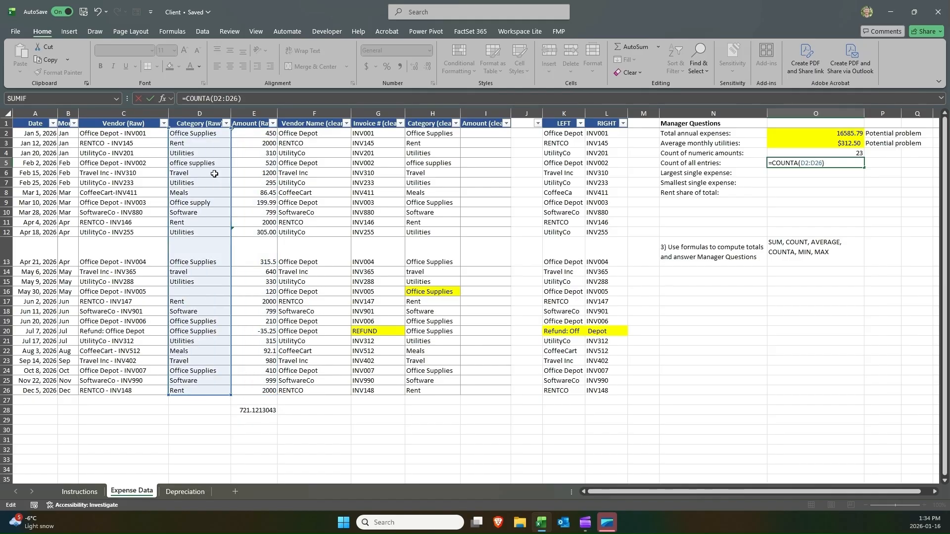
pyautogui.press('Return')
pyautogui.doubleClick(839, 163)
pyautogui.moveTo(231, 271); pyautogui.dragTo(21, 269)
pyautogui.press('Return')
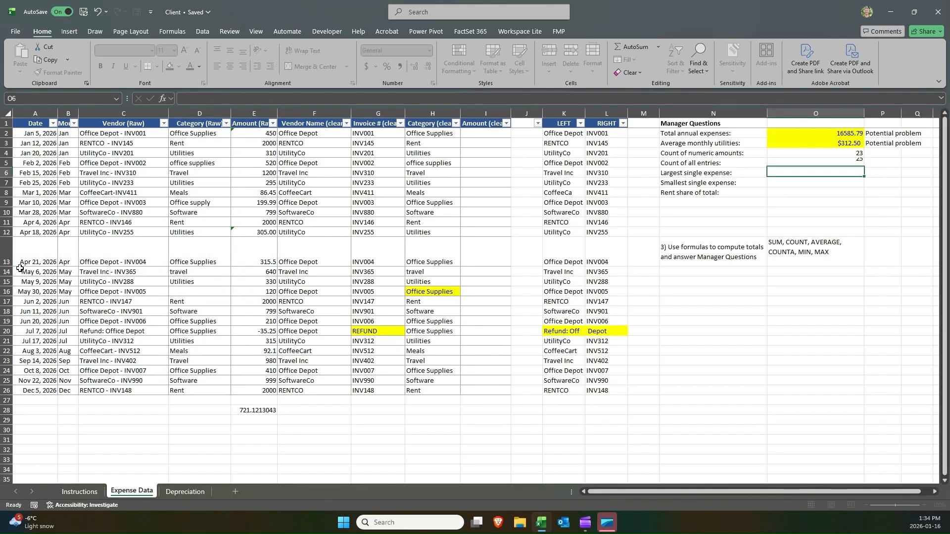
# Try pointing the COUNT range in O4 at column F, then return it to E2:E26.
pyautogui.doubleClick(819, 153)
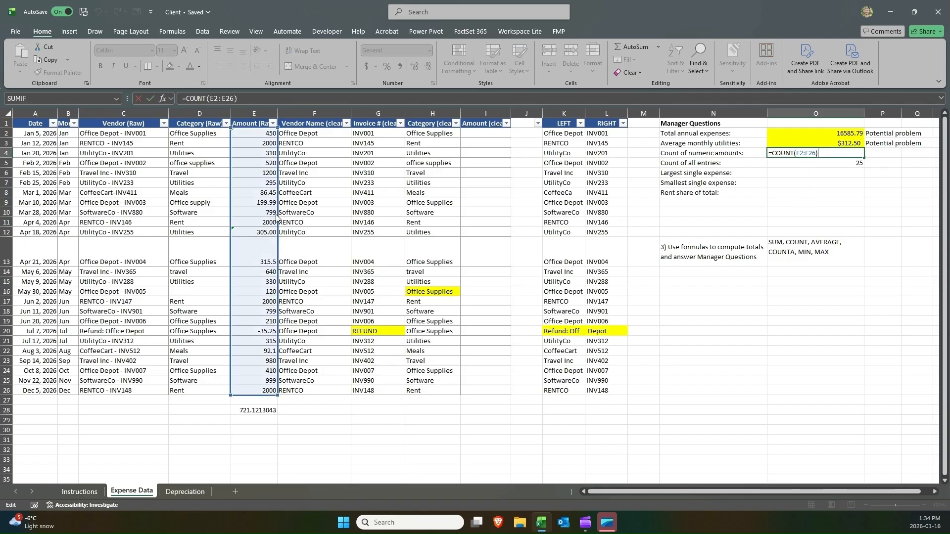
pyautogui.moveTo(276, 216); pyautogui.dragTo(289, 214)
pyautogui.press('Return')
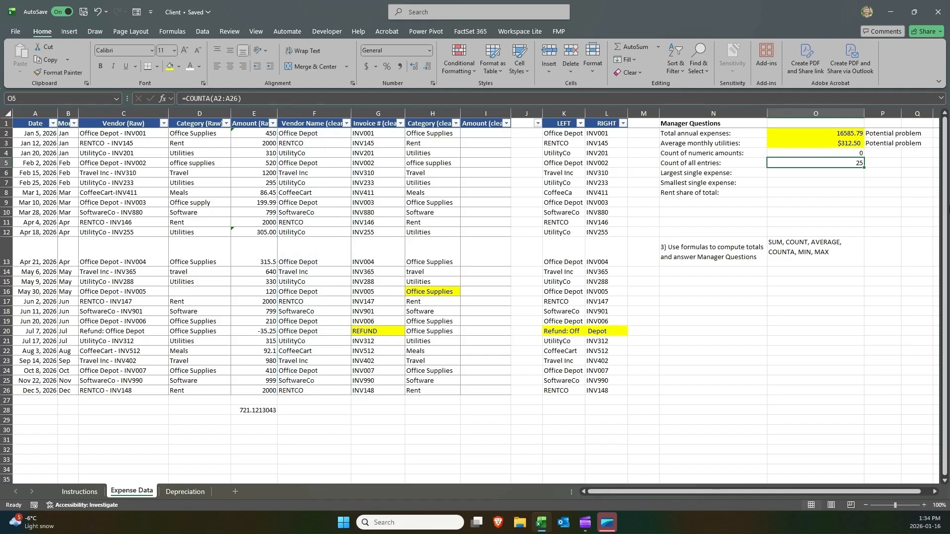
pyautogui.doubleClick(861, 154)
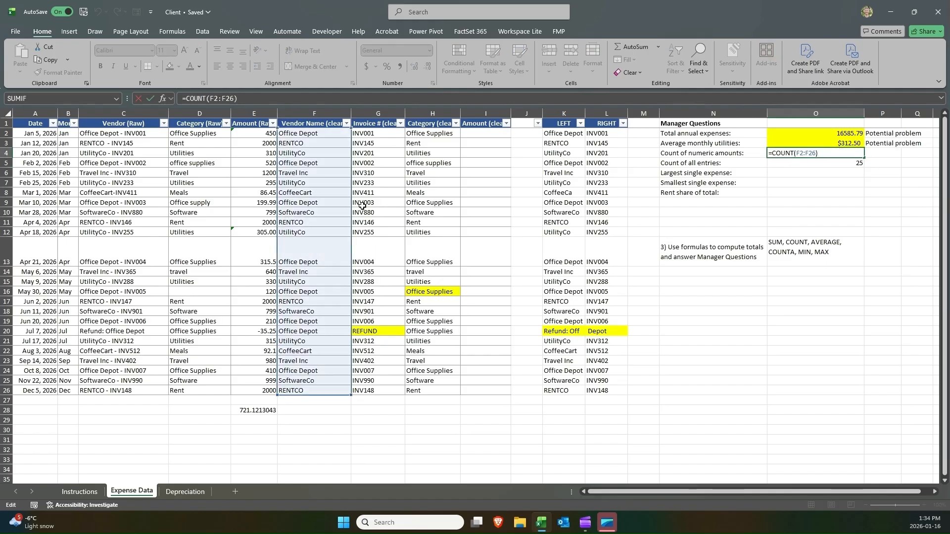
pyautogui.moveTo(278, 210); pyautogui.dragTo(252, 210)
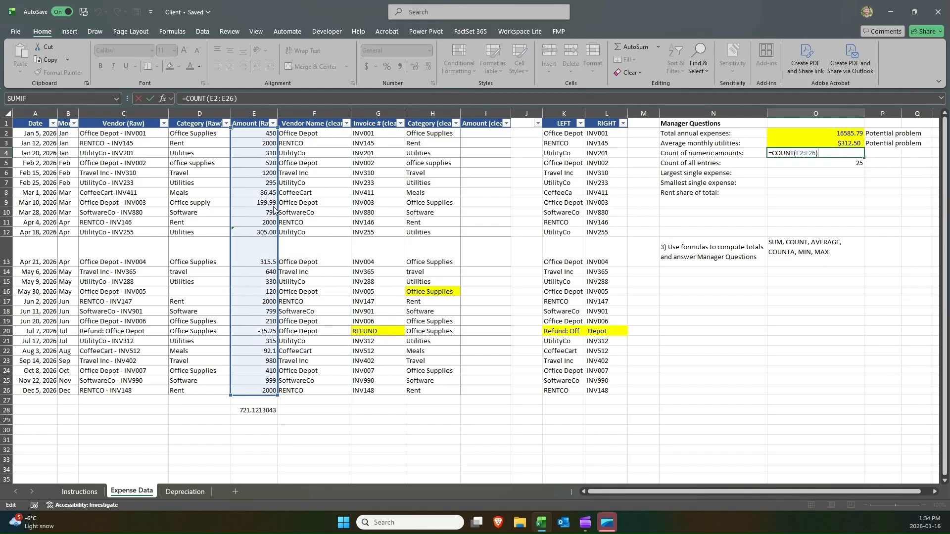
pyautogui.press('Return')
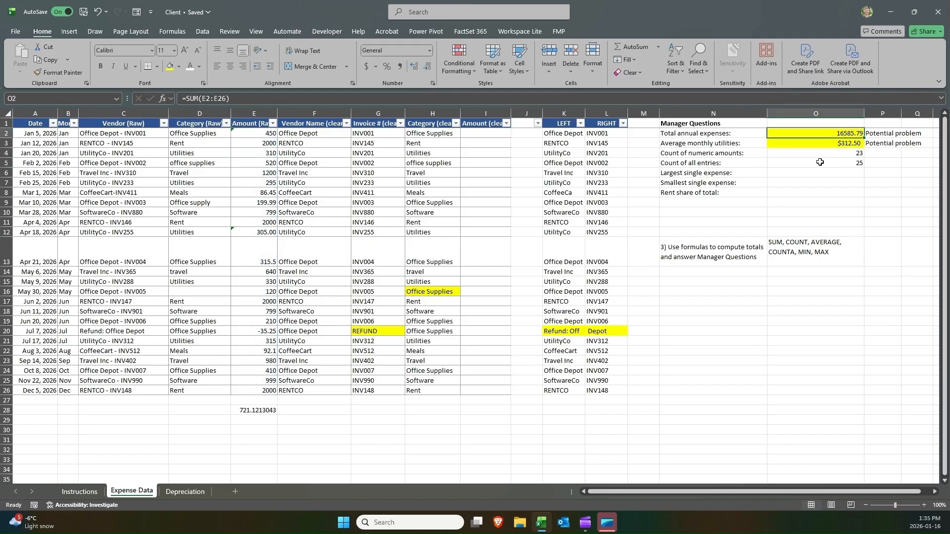
# Return the COUNTA range in O5 to E2:E26.
pyautogui.doubleClick(788, 160)
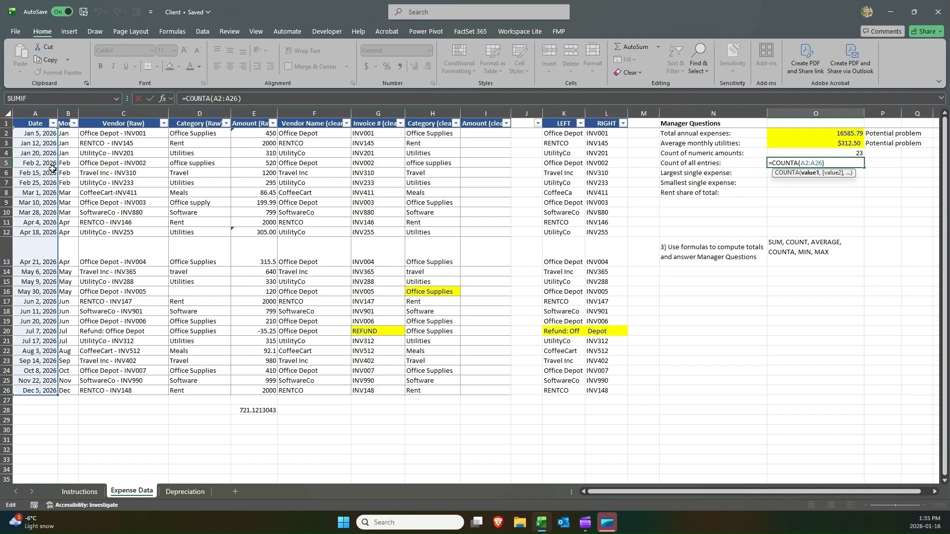
pyautogui.moveTo(53, 169); pyautogui.dragTo(272, 171)
pyautogui.press('Return')
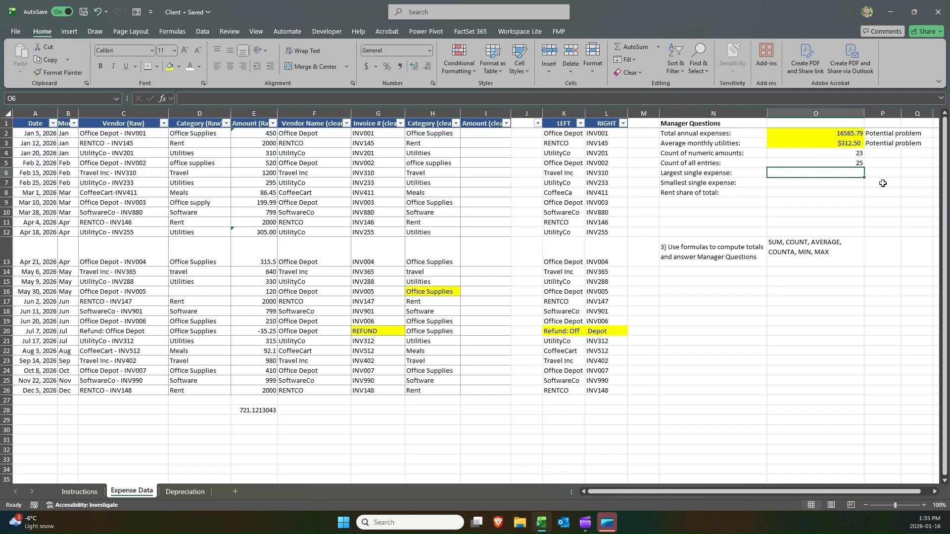
# Compare the COUNT and COUNTA formulas in O4 and O5 against the selected amount column.
pyautogui.click(854, 164)
pyautogui.click(839, 153)
pyautogui.click(901, 135)
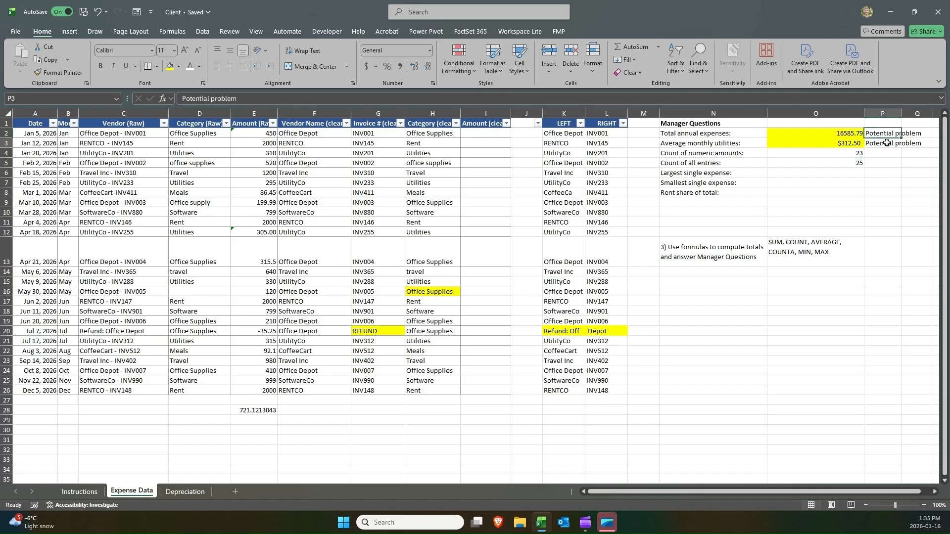
pyautogui.click(884, 141)
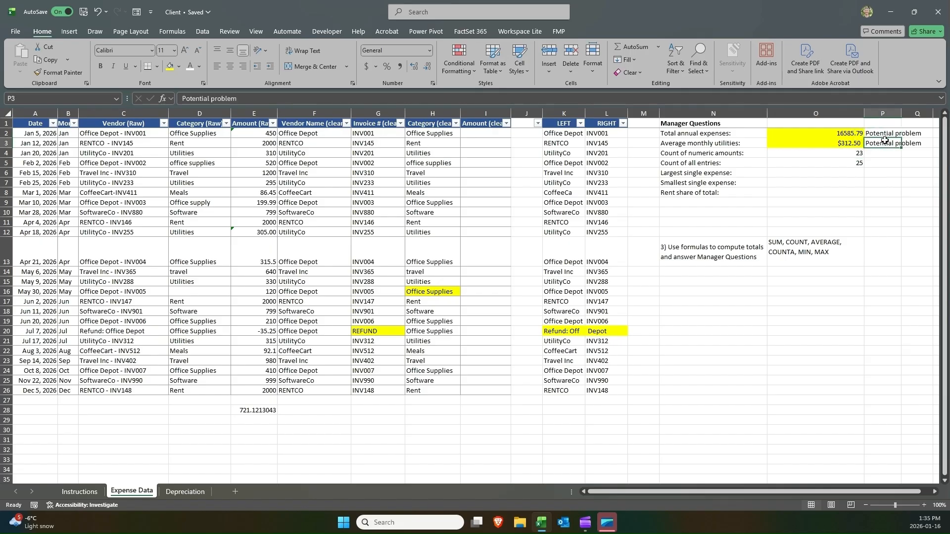
pyautogui.moveTo(852, 156); pyautogui.dragTo(850, 160)
pyautogui.click(850, 160)
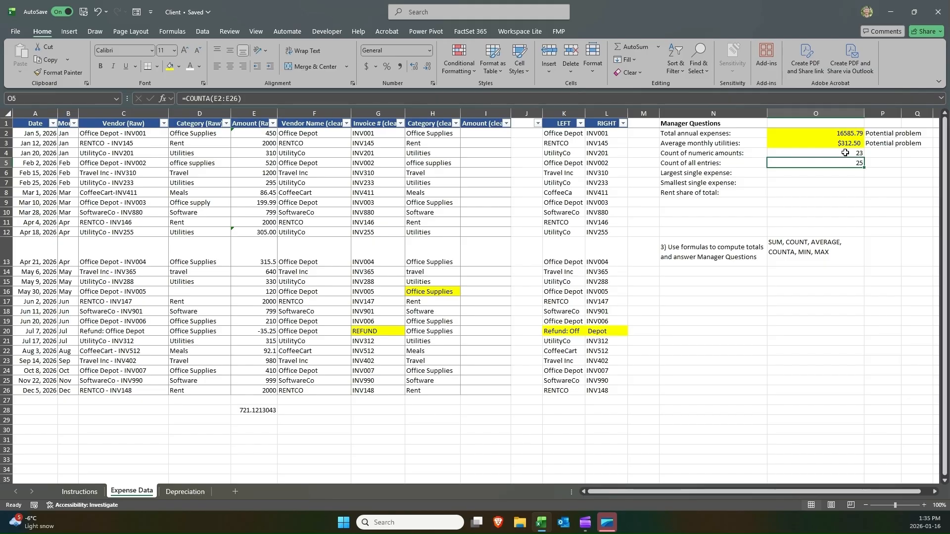
pyautogui.doubleClick(845, 153)
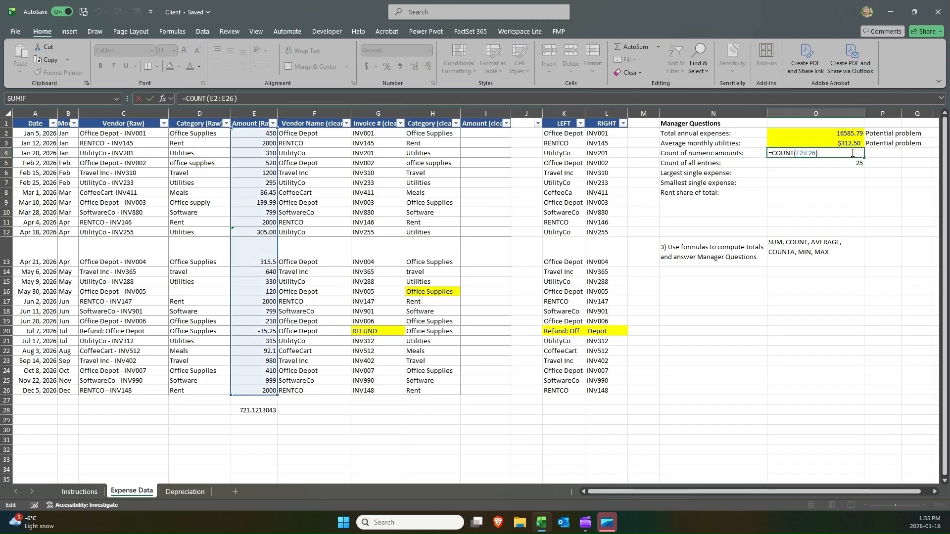
pyautogui.press('Return')
pyautogui.doubleClick(842, 163)
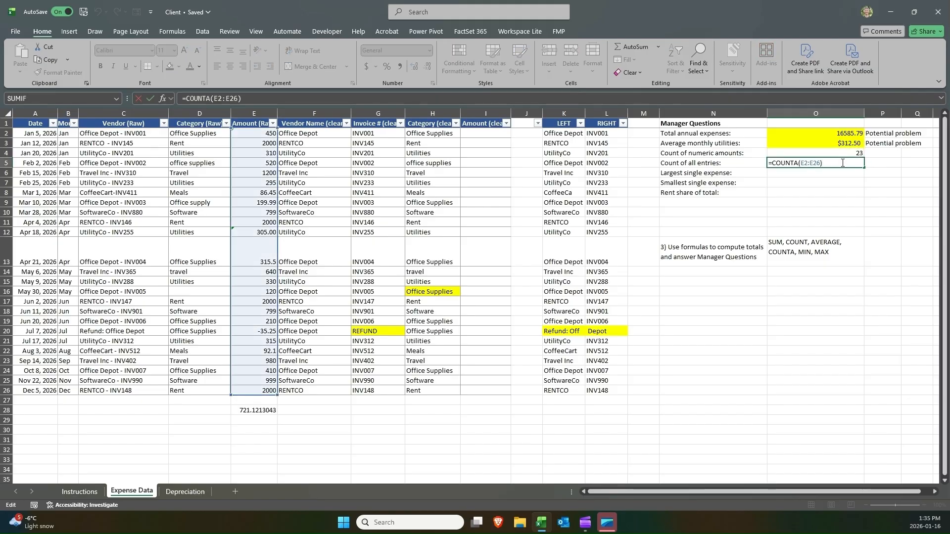
pyautogui.click(848, 154)
pyautogui.moveTo(847, 154); pyautogui.dragTo(847, 159)
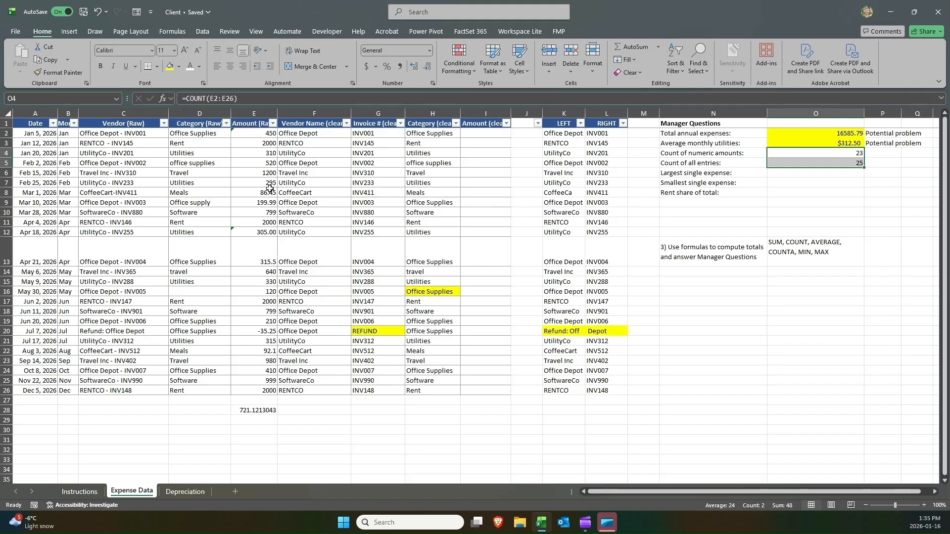
pyautogui.moveTo(264, 129); pyautogui.dragTo(259, 387)
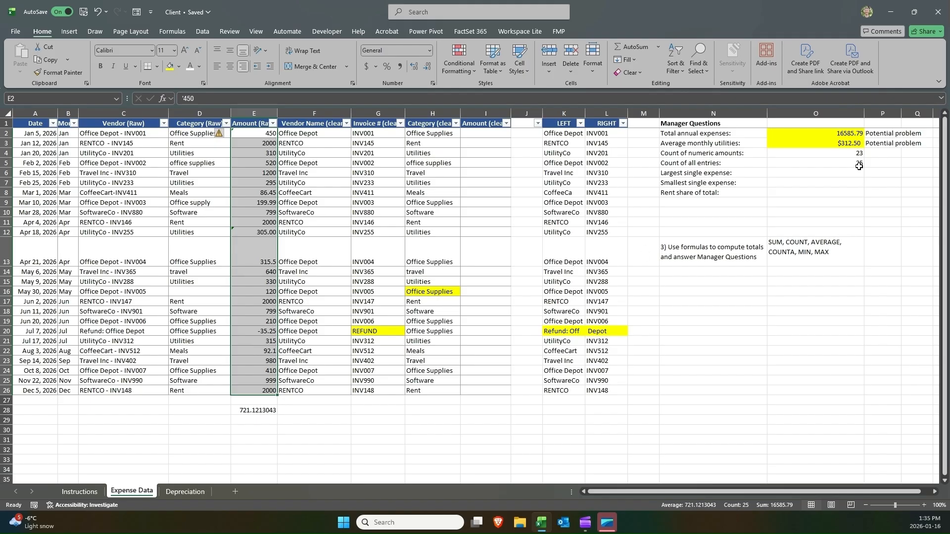
pyautogui.click(834, 162)
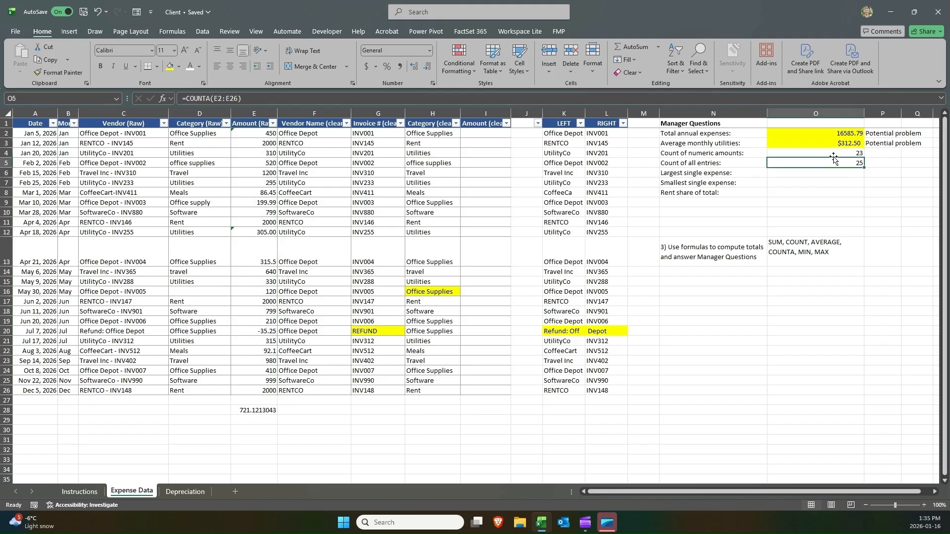
pyautogui.click(833, 153)
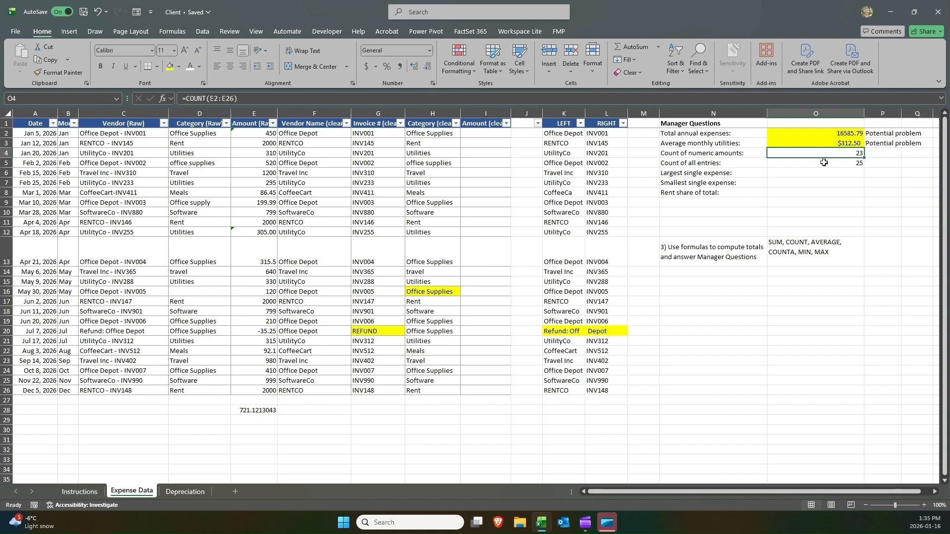
pyautogui.click(824, 162)
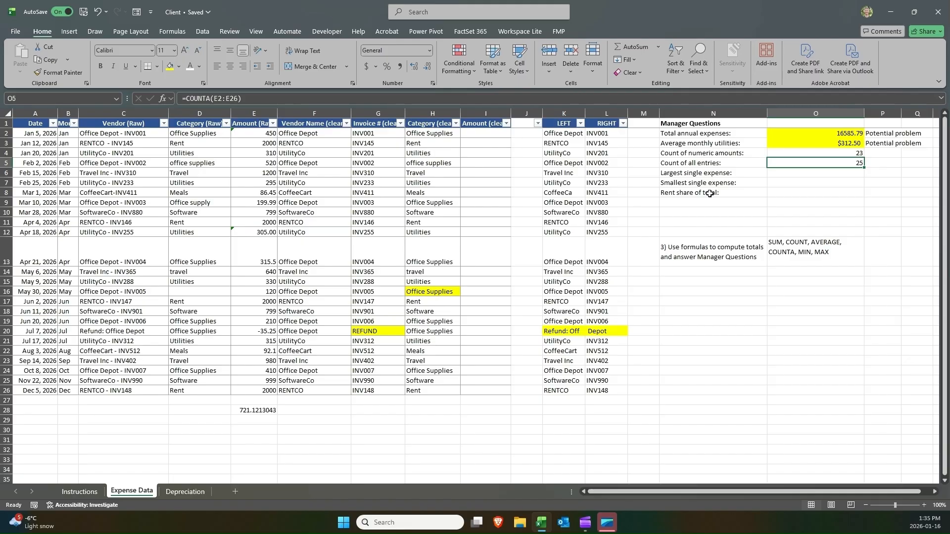
# Inspect the SUM formula in O2, the AVERAGEIF formula in O3, and the AVERAGE formula under the amount column.
pyautogui.click(779, 135)
pyautogui.click(786, 143)
pyautogui.click(787, 133)
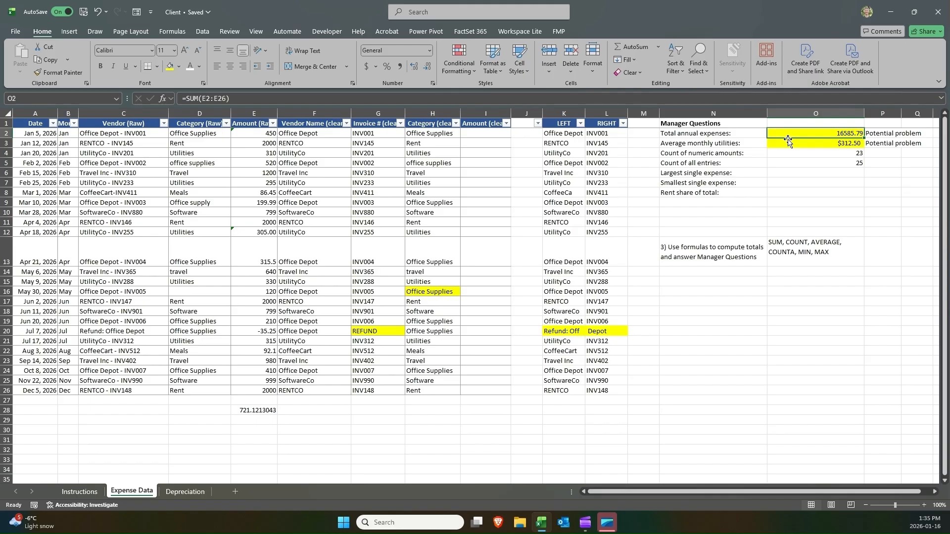
pyautogui.click(789, 142)
pyautogui.click(787, 133)
pyautogui.click(787, 133)
pyautogui.doubleClick(788, 134)
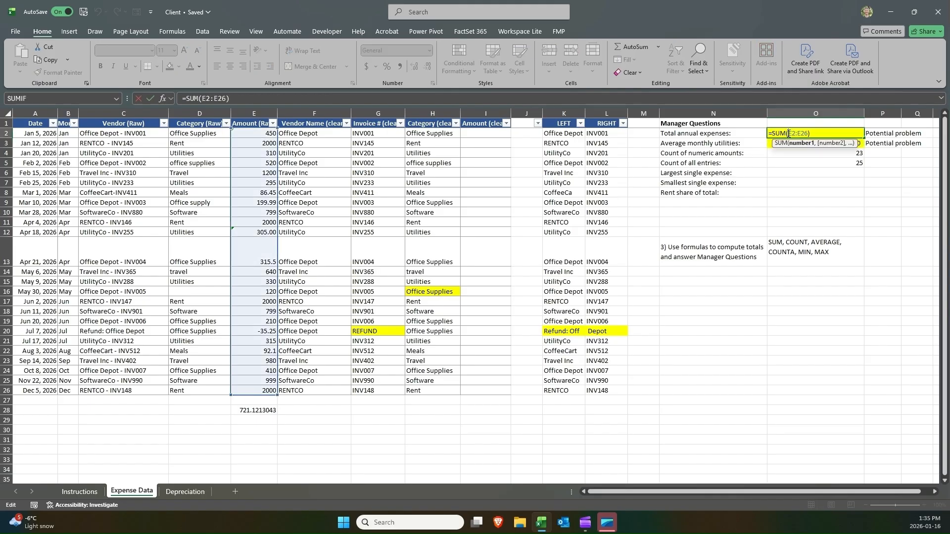
pyautogui.moveTo(815, 131); pyautogui.dragTo(694, 134)
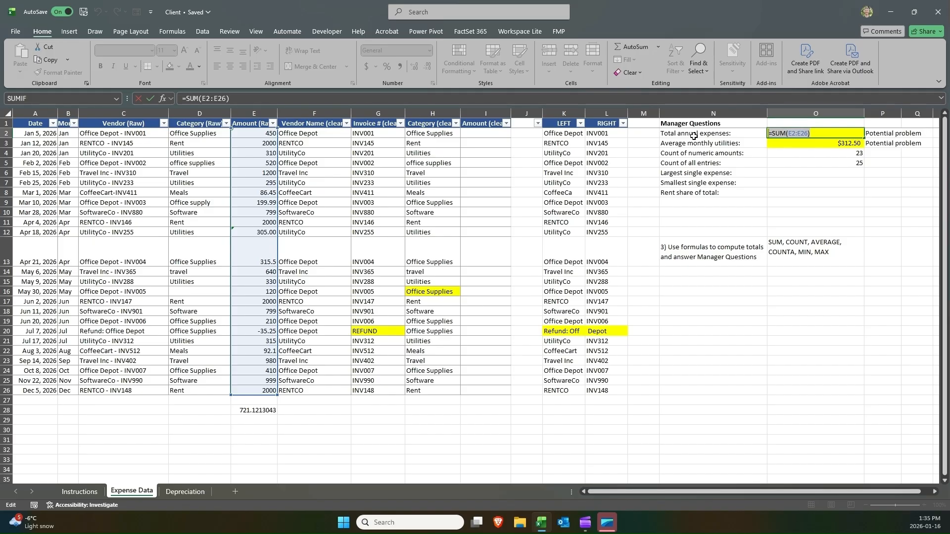
pyautogui.press('Return')
pyautogui.doubleClick(807, 142)
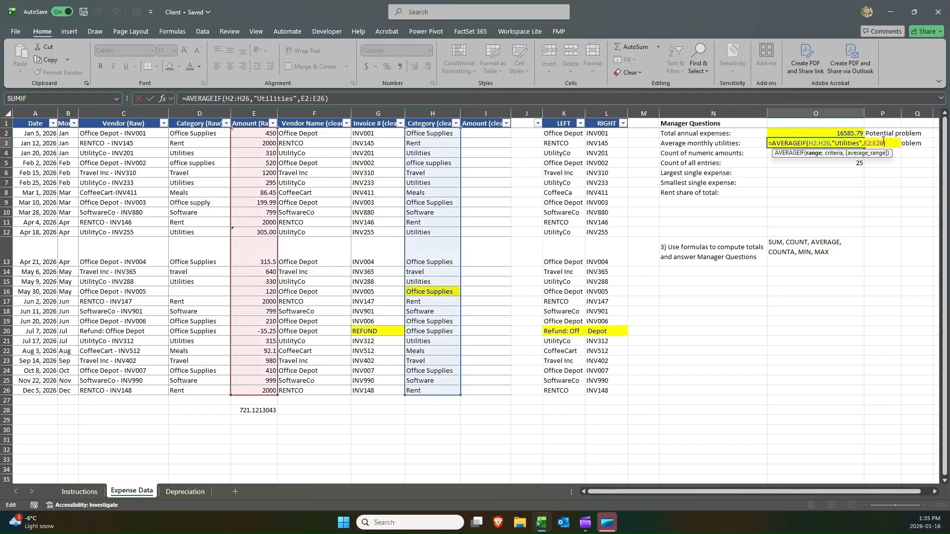
pyautogui.moveTo(882, 141); pyautogui.dragTo(647, 143)
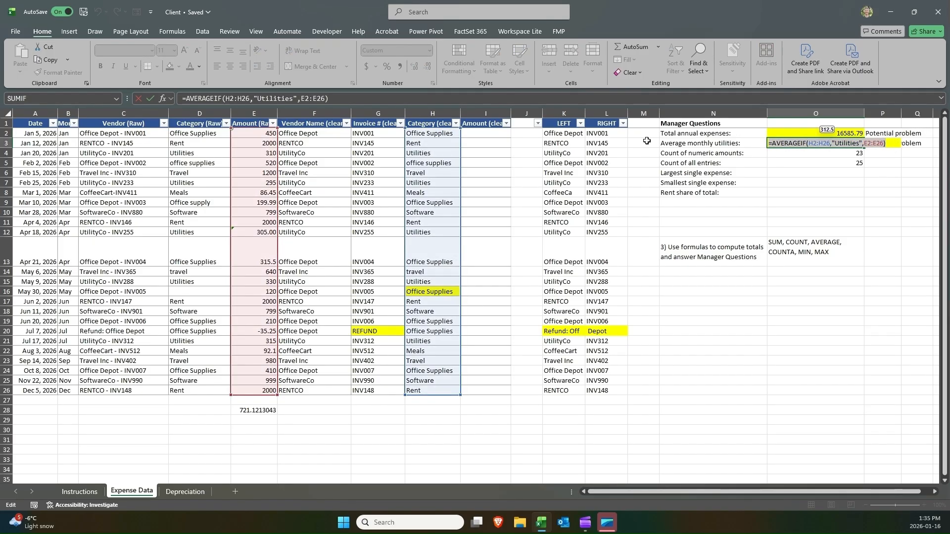
pyautogui.press('Return')
pyautogui.doubleClick(261, 409)
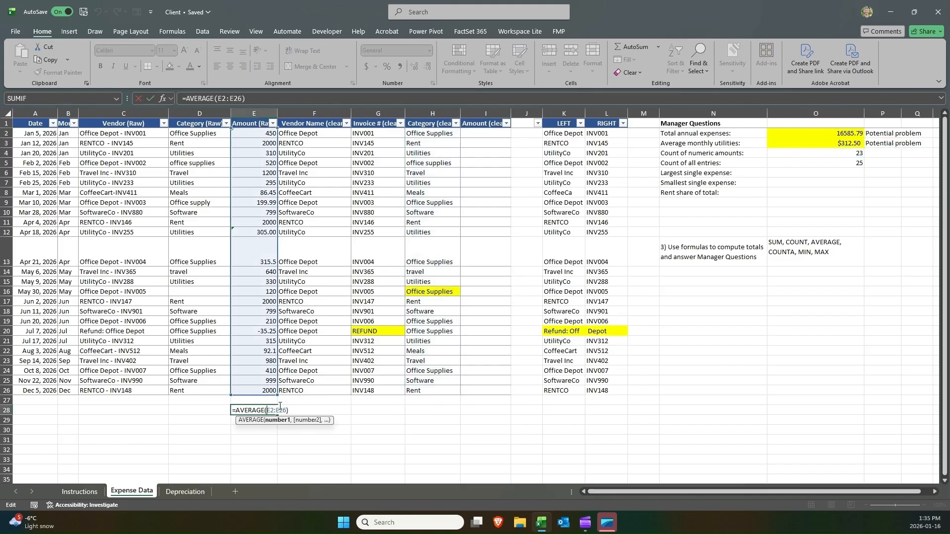
pyautogui.press('Return')
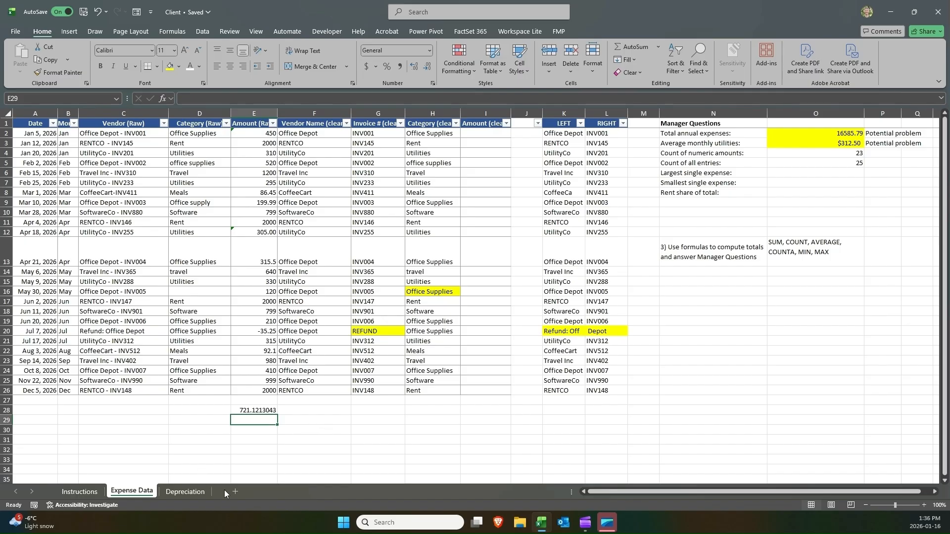
# Add a new sheet, move it after Depreciation, and rename it "Numeric vs. Non-numeric".
pyautogui.click(230, 491)
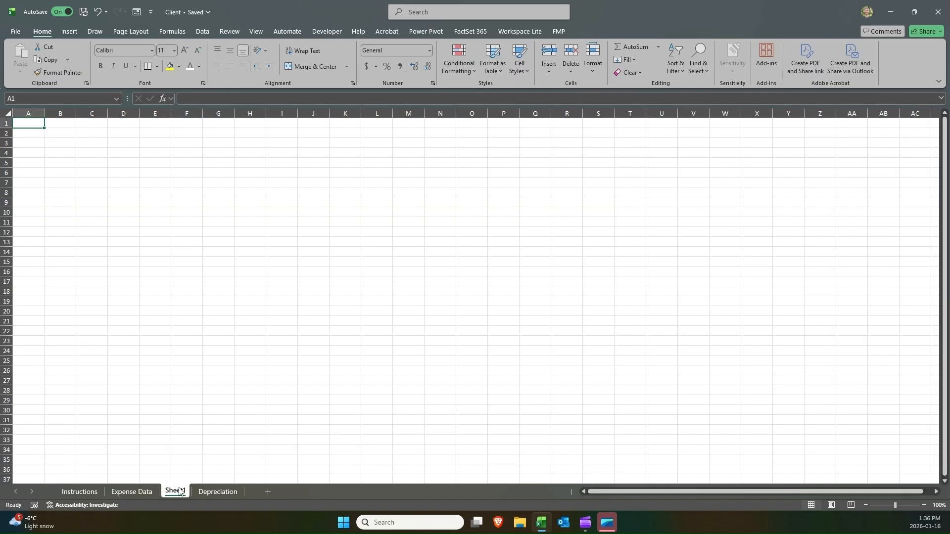
pyautogui.moveTo(213, 490); pyautogui.dragTo(254, 491)
pyautogui.doubleClick(220, 490)
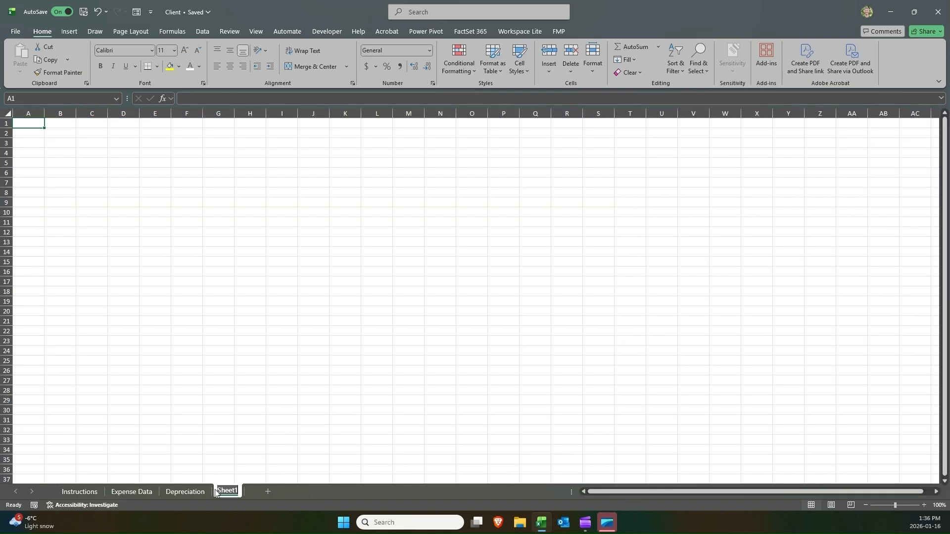
pyautogui.write('Num')
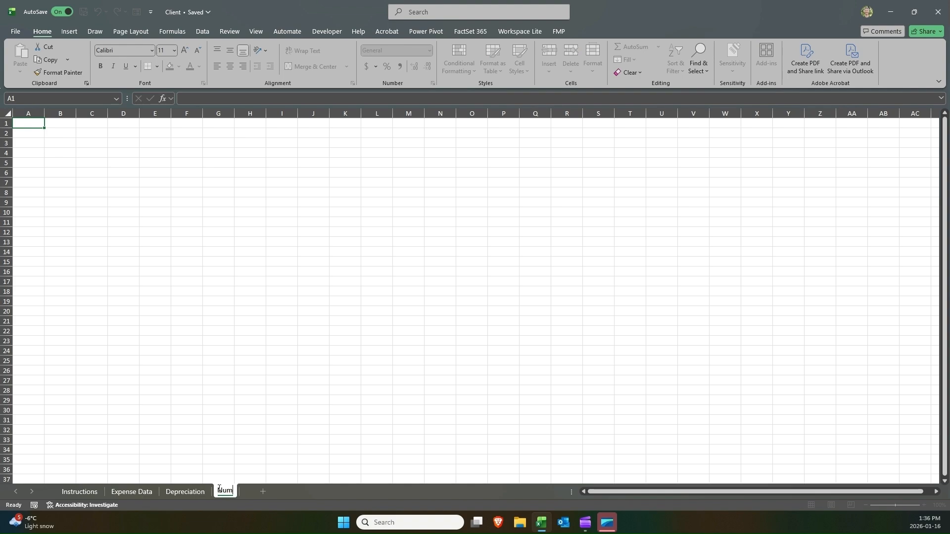
pyautogui.write('eric vs. Non')
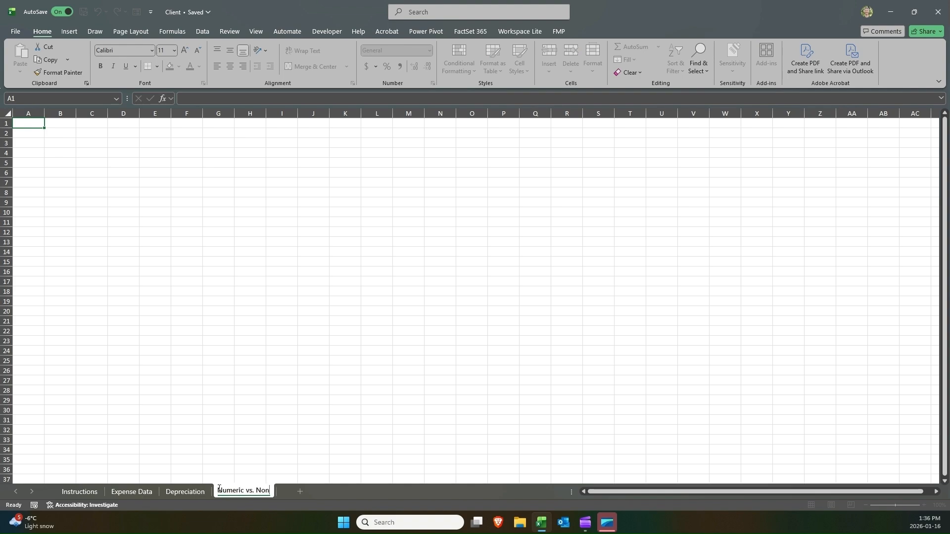
pyautogui.write('-numeric')
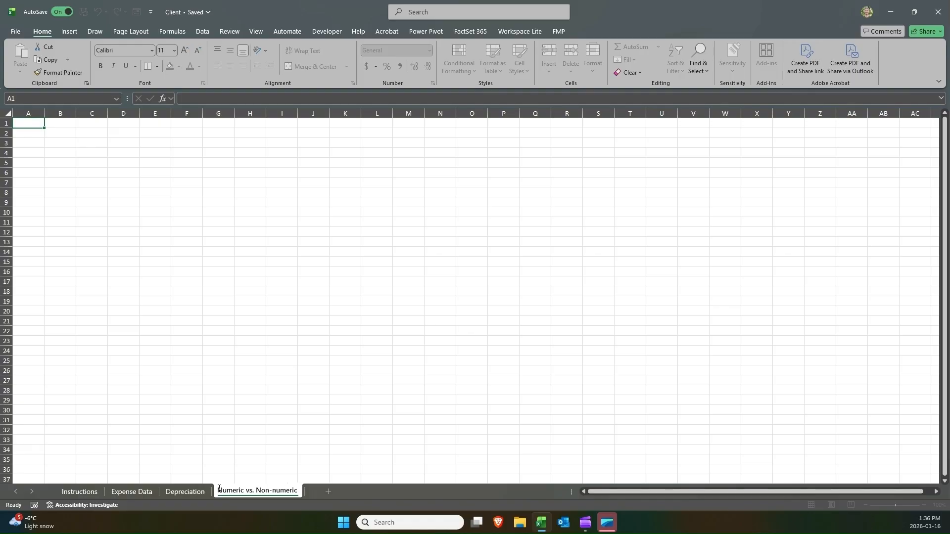
pyautogui.press('Return')
# Zoom the new sheet to 200% and enter "String is text" in C4.
pyautogui.click(376, 311)
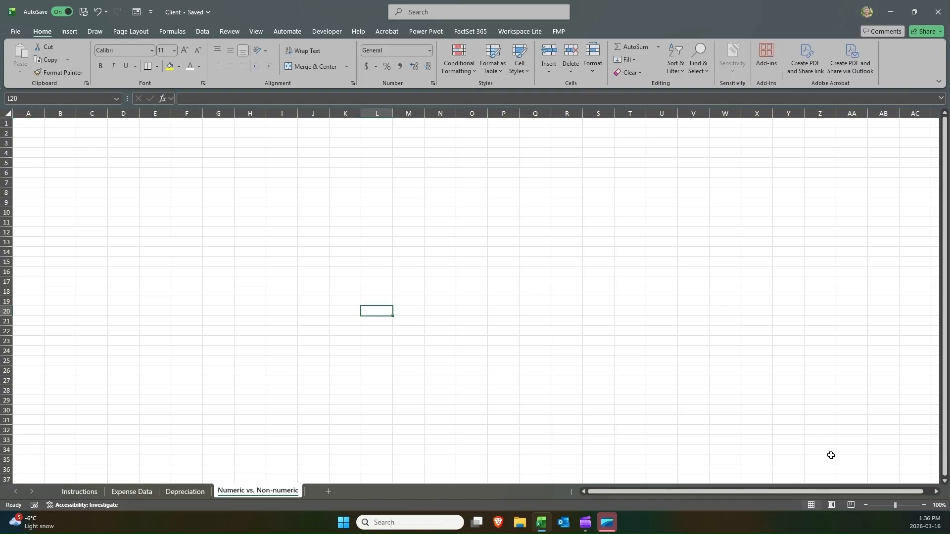
pyautogui.click(924, 504)
pyautogui.click(924, 505)
pyautogui.click(924, 505)
pyautogui.click(924, 504)
pyautogui.click(924, 504)
pyautogui.click(924, 505)
pyautogui.click(924, 505)
pyautogui.click(924, 504)
pyautogui.click(924, 504)
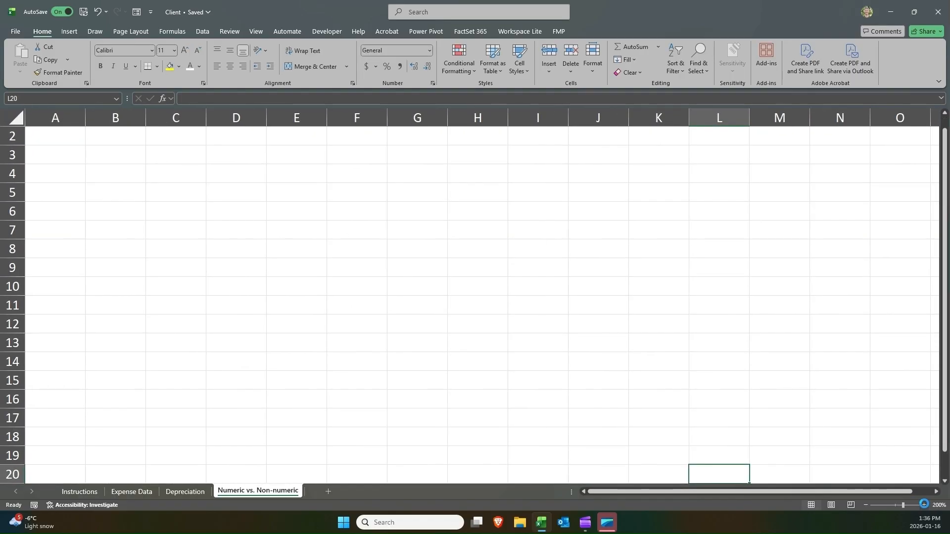
pyautogui.click(924, 505)
pyautogui.click(180, 154)
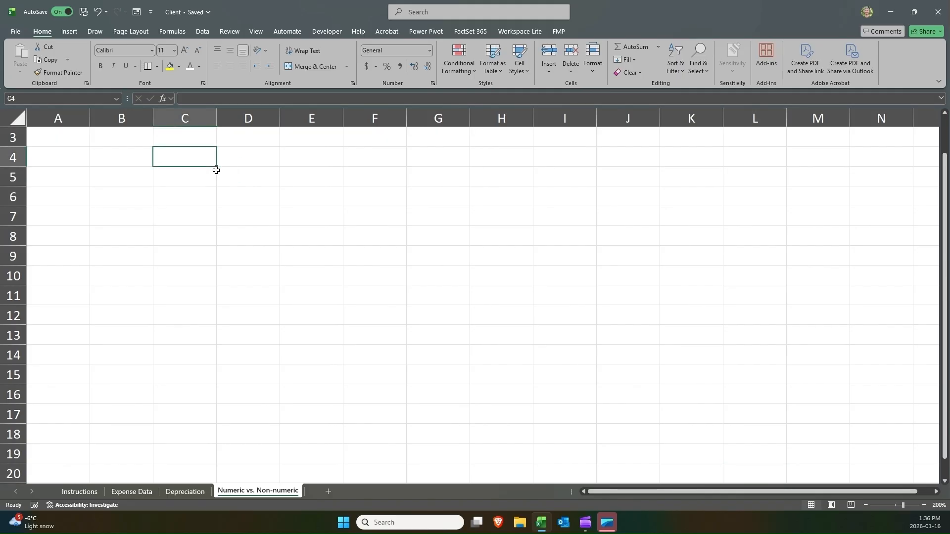
pyautogui.write('String')
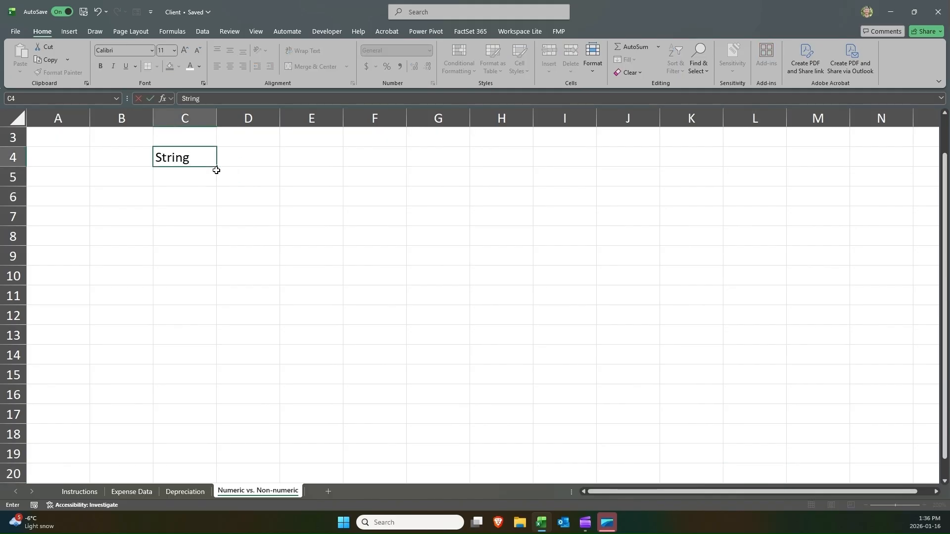
pyautogui.write(' is text')
pyautogui.press('Return')
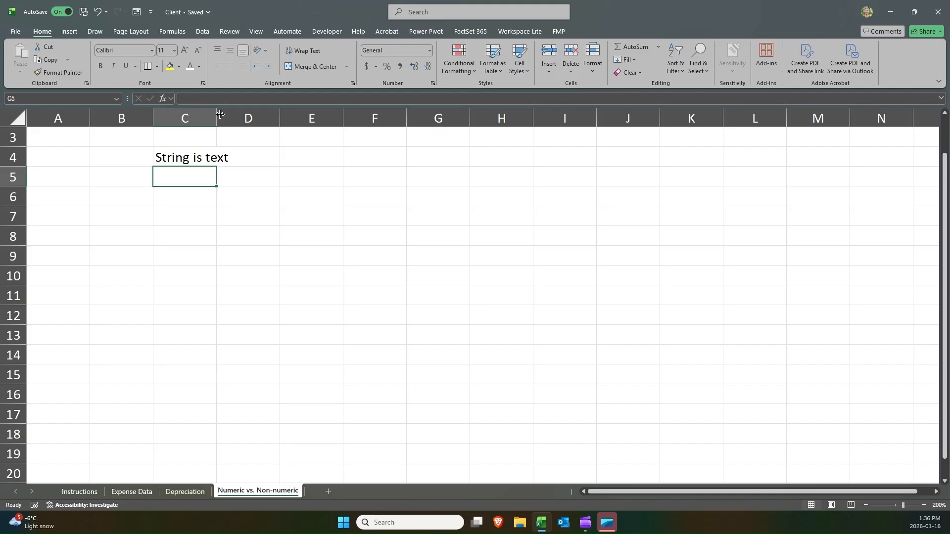
# Widen column C so the text fits.
pyautogui.moveTo(220, 114); pyautogui.dragTo(416, 115)
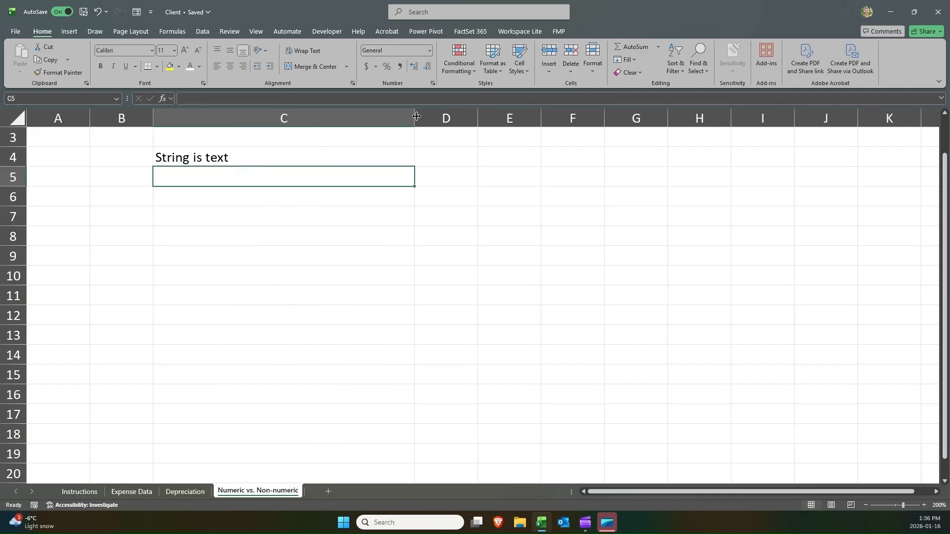
pyautogui.click(286, 149)
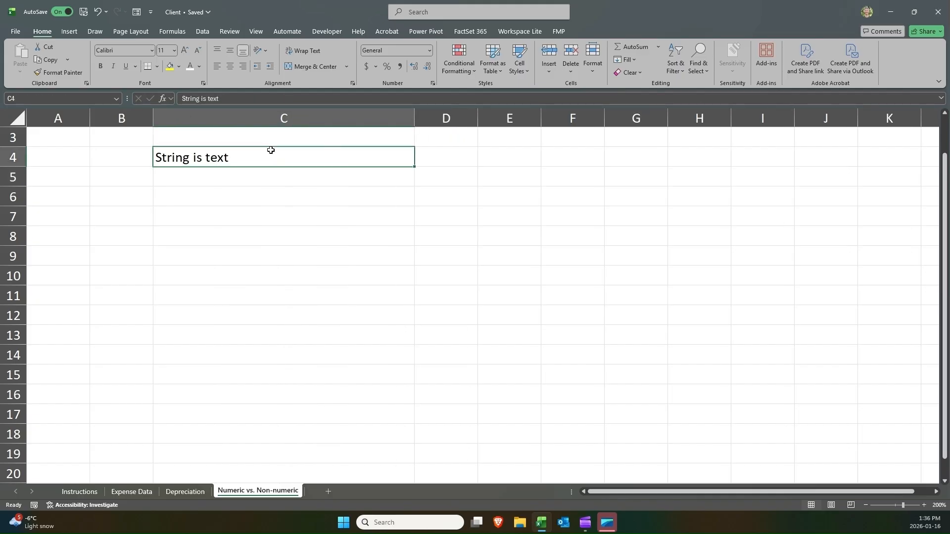
pyautogui.doubleClick(156, 153)
pyautogui.moveTo(156, 156); pyautogui.dragTo(164, 155)
pyautogui.click(164, 155)
pyautogui.doubleClick(162, 155)
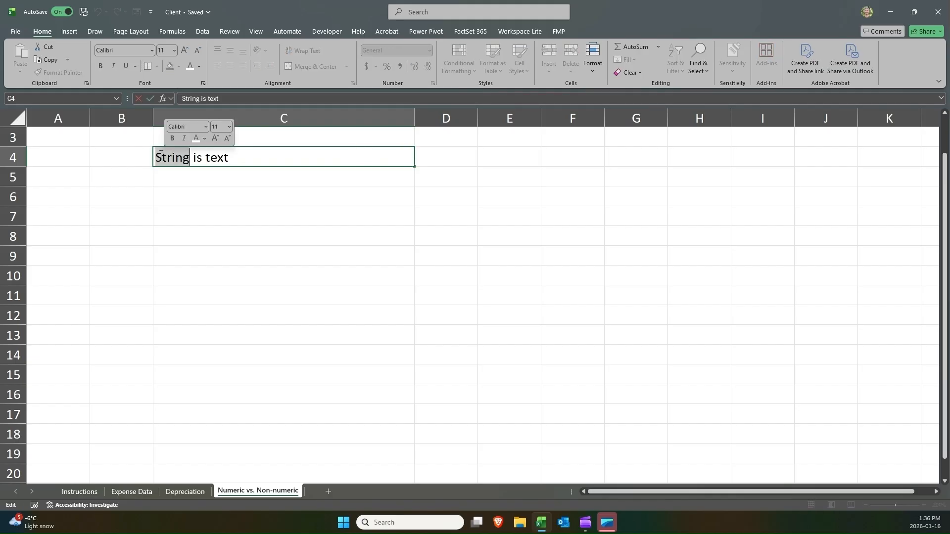
pyautogui.click(160, 155)
pyautogui.press('Return')
# Enter "Left" in C5 and select both text cells C4:C5.
pyautogui.write('Le')
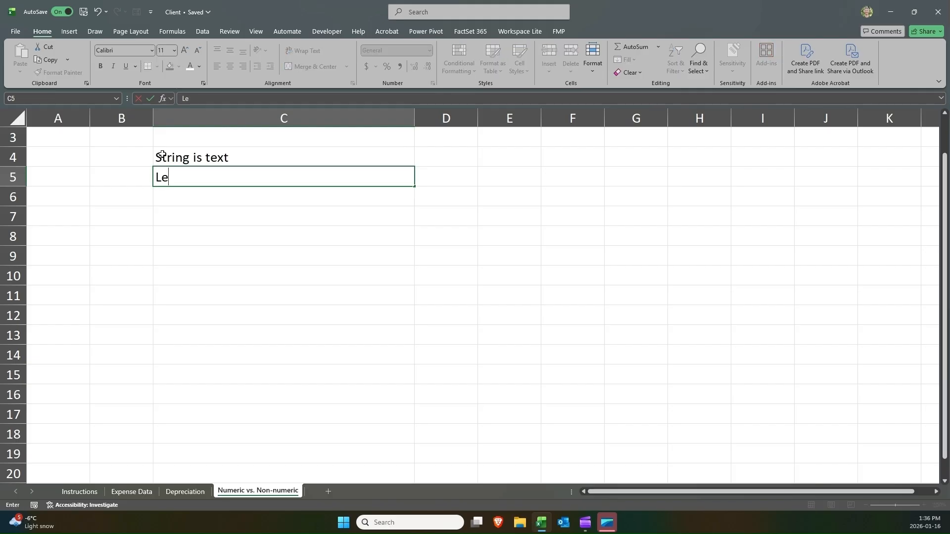
pyautogui.press('BackSpace')
pyautogui.press('BackSpace')
pyautogui.press('BackSpace')
pyautogui.write('Lef')
pyautogui.press('Return')
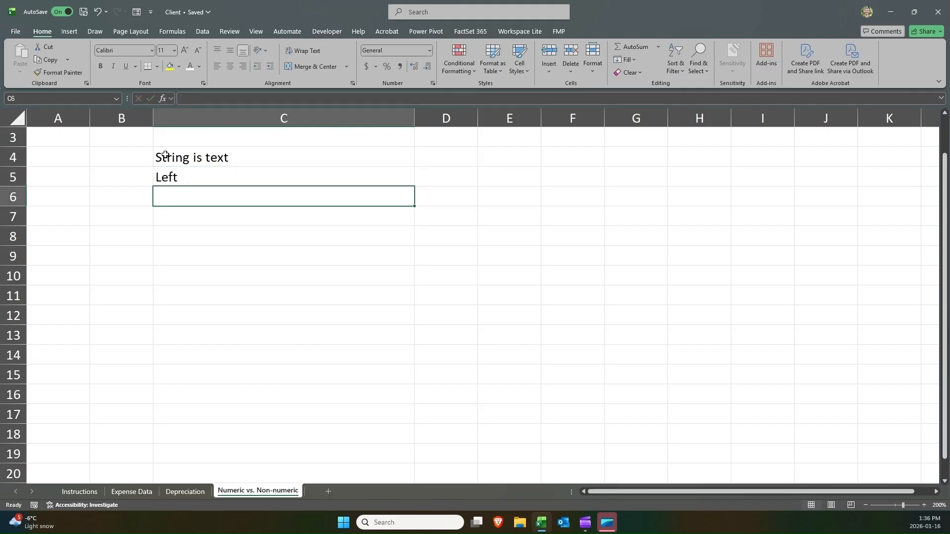
pyautogui.press('Up')
pyautogui.moveTo(170, 158)
pyautogui.mouseDown()
pyautogui.moveTo(169, 173)
pyautogui.moveTo(161, 144)
pyautogui.mouseUp()
pyautogui.click(170, 172)
pyautogui.click(169, 155)
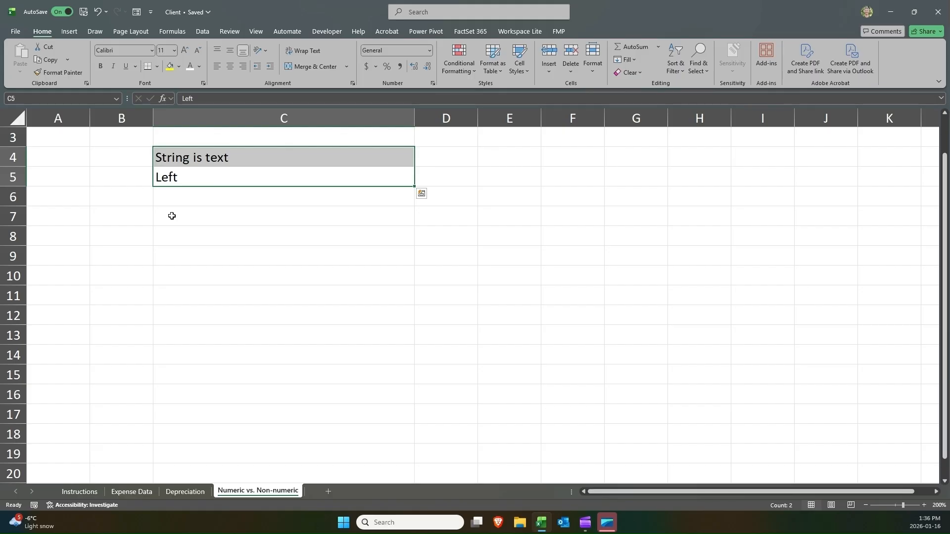
# Enter the numbers 1, 2, 3 and 4 in C7:C10.
pyautogui.click(208, 218)
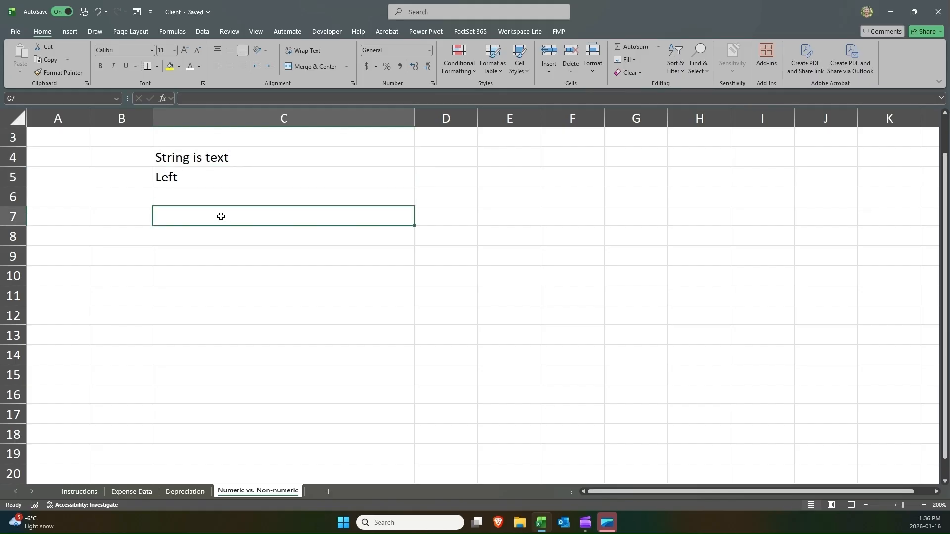
pyautogui.write('1')
pyautogui.press('Return')
pyautogui.write('2')
pyautogui.press('Return')
pyautogui.write('3')
pyautogui.press('Return')
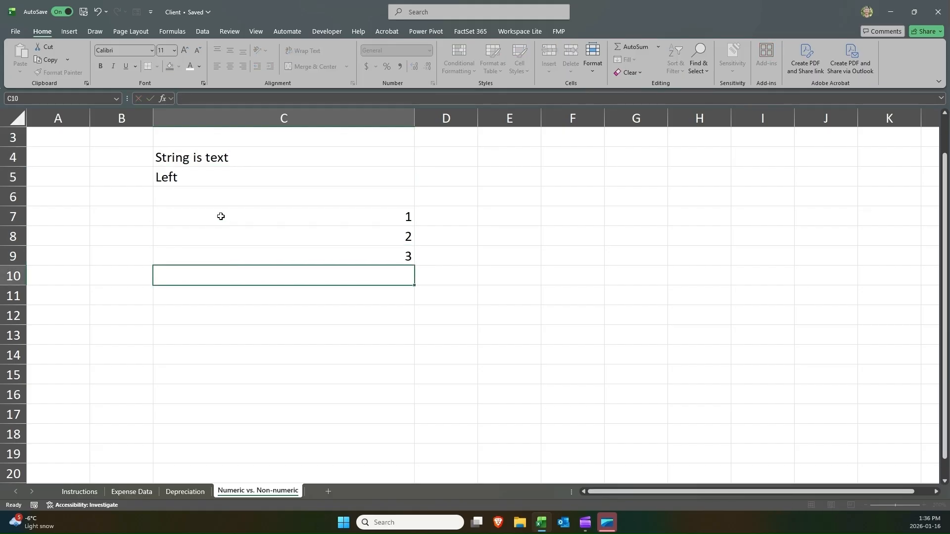
pyautogui.write('4')
pyautogui.press('Return')
# Compare the selected numbers in C7:C10 with the amount column E2:E26 on the Expense Data sheet.
pyautogui.click(411, 221)
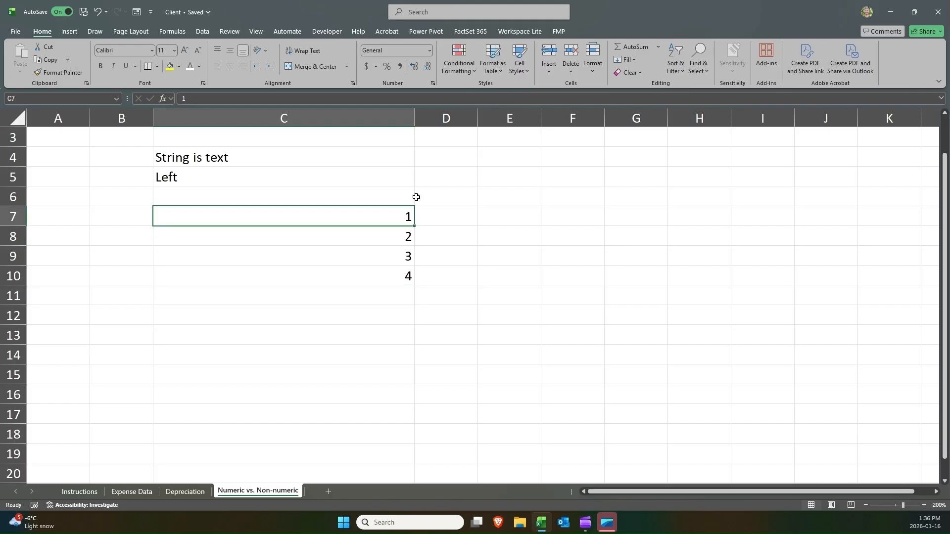
pyautogui.moveTo(407, 268)
pyautogui.mouseDown()
pyautogui.moveTo(409, 216)
pyautogui.moveTo(405, 268)
pyautogui.mouseUp()
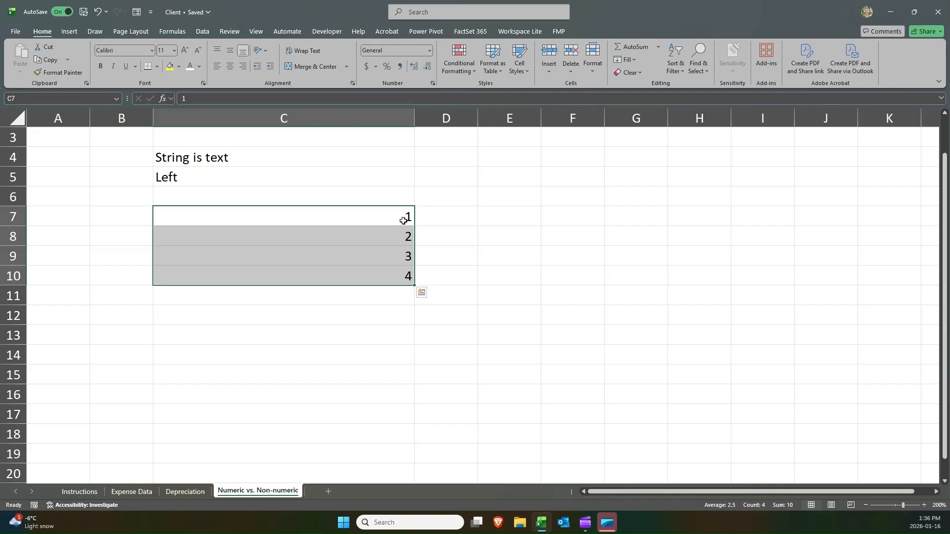
pyautogui.moveTo(403, 221)
pyautogui.mouseDown()
pyautogui.moveTo(406, 272)
pyautogui.moveTo(407, 216)
pyautogui.mouseUp()
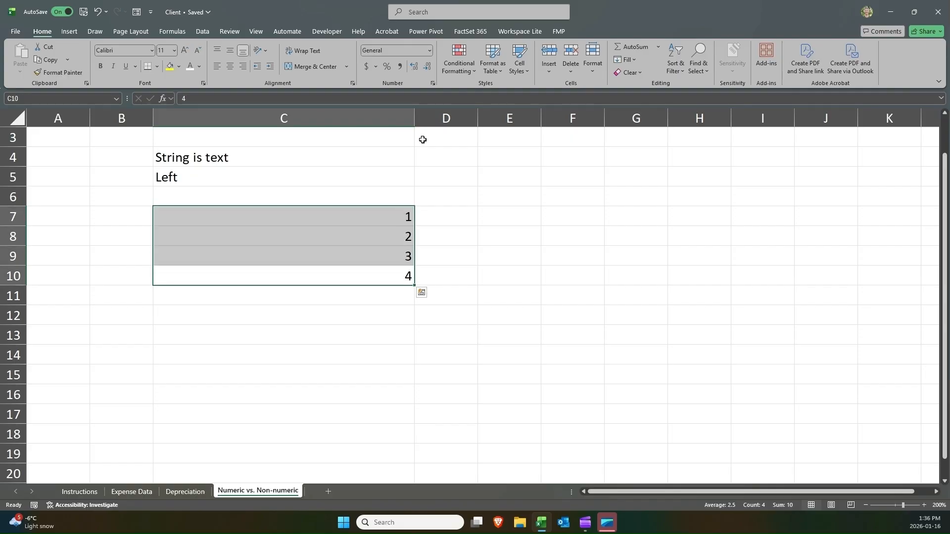
pyautogui.moveTo(198, 197); pyautogui.dragTo(196, 176)
pyautogui.click(195, 164)
pyautogui.moveTo(380, 223); pyautogui.dragTo(381, 272)
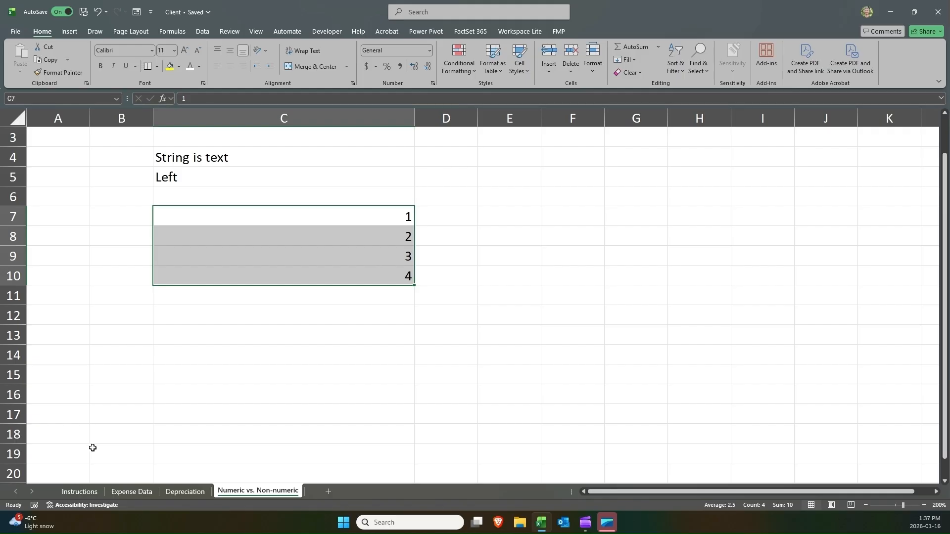
pyautogui.click(225, 156)
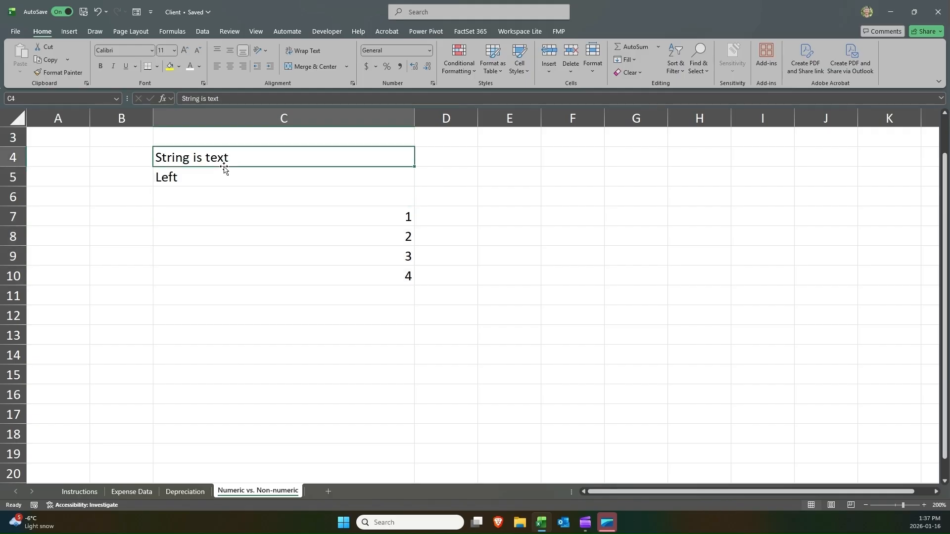
pyautogui.click(117, 491)
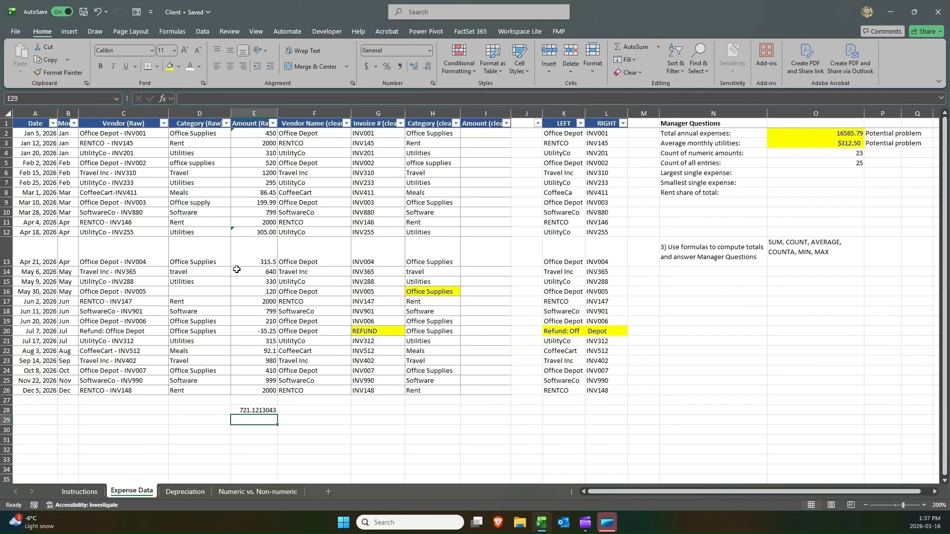
pyautogui.moveTo(244, 134); pyautogui.dragTo(248, 391)
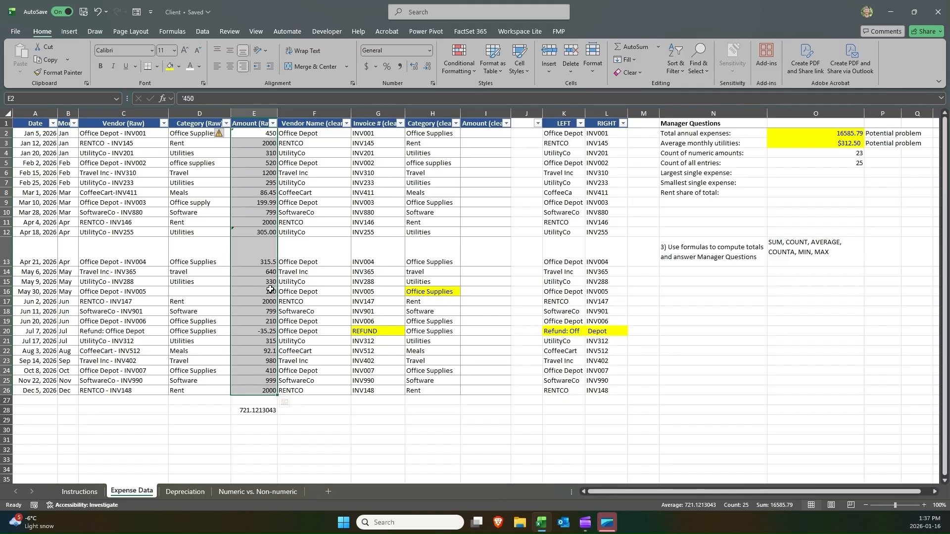
# Left-align the numbers in C7:C10 on the Numeric vs. Non-numeric sheet.
pyautogui.click(236, 496)
pyautogui.moveTo(197, 222); pyautogui.dragTo(283, 266)
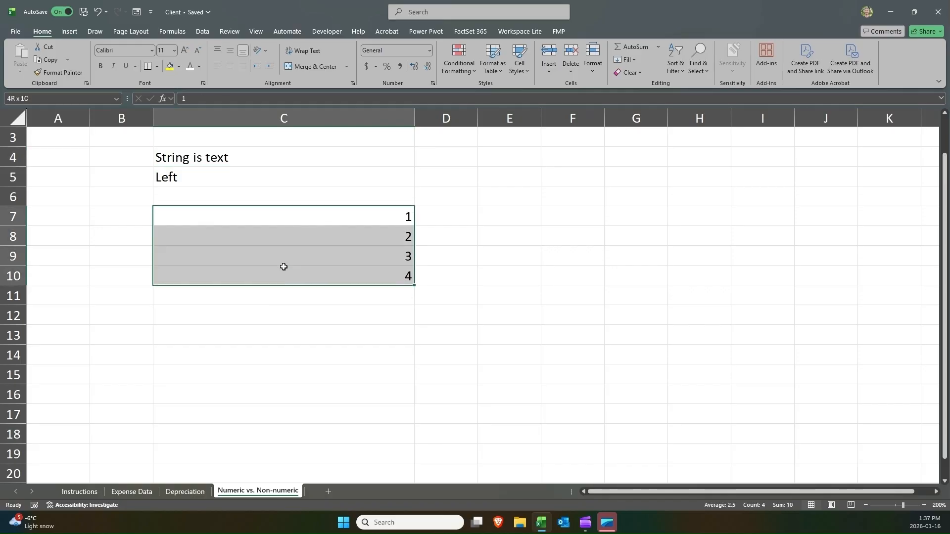
pyautogui.click(220, 64)
pyautogui.moveTo(195, 216); pyautogui.dragTo(200, 269)
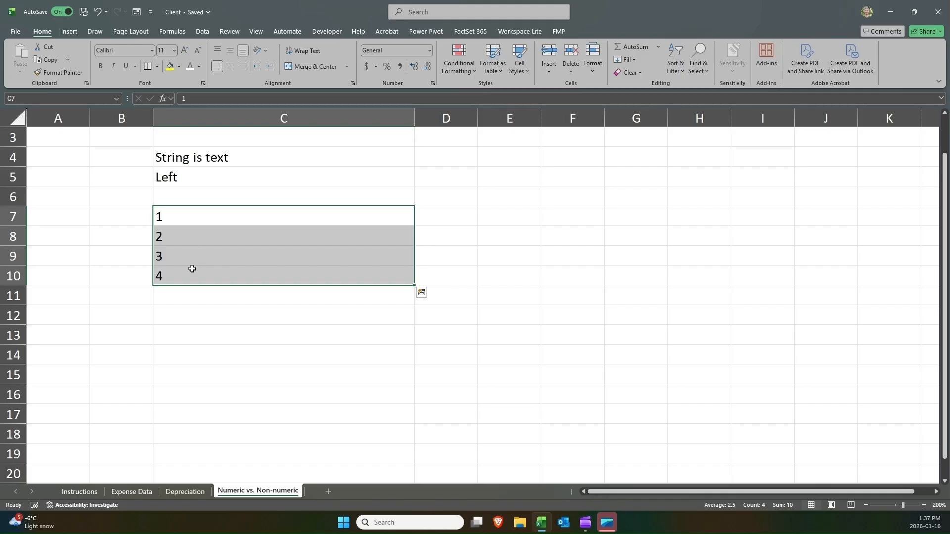
# Inspect the text-stored amounts in E2 and E12 on the Expense Data sheet.
pyautogui.click(121, 492)
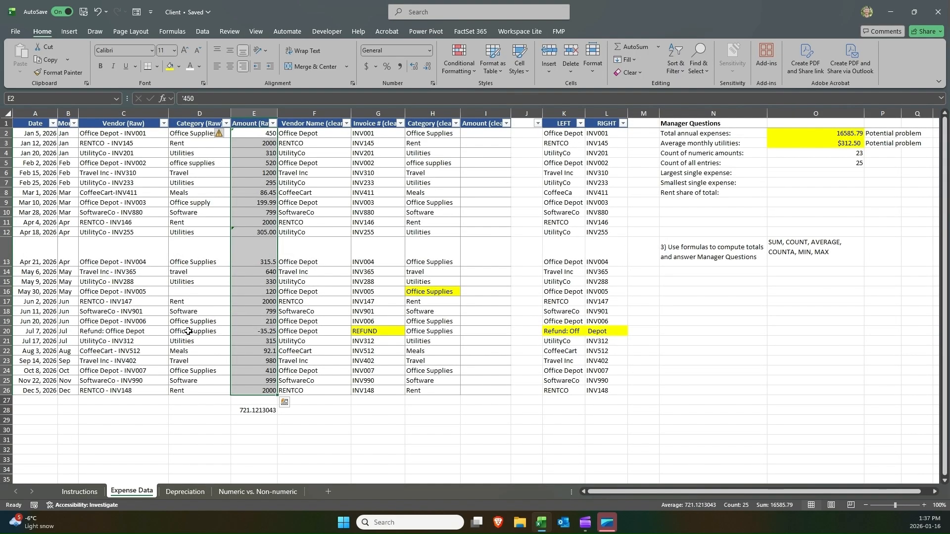
pyautogui.click(238, 132)
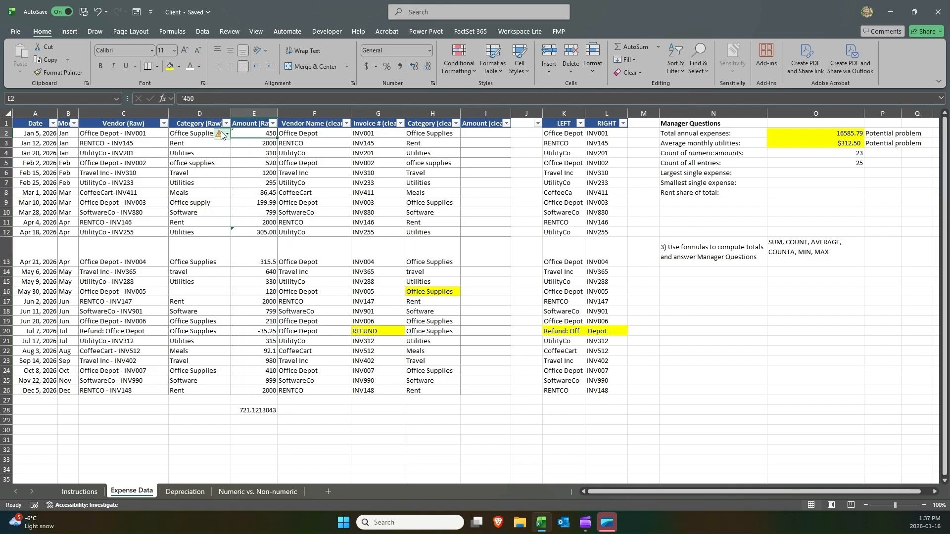
pyautogui.click(244, 232)
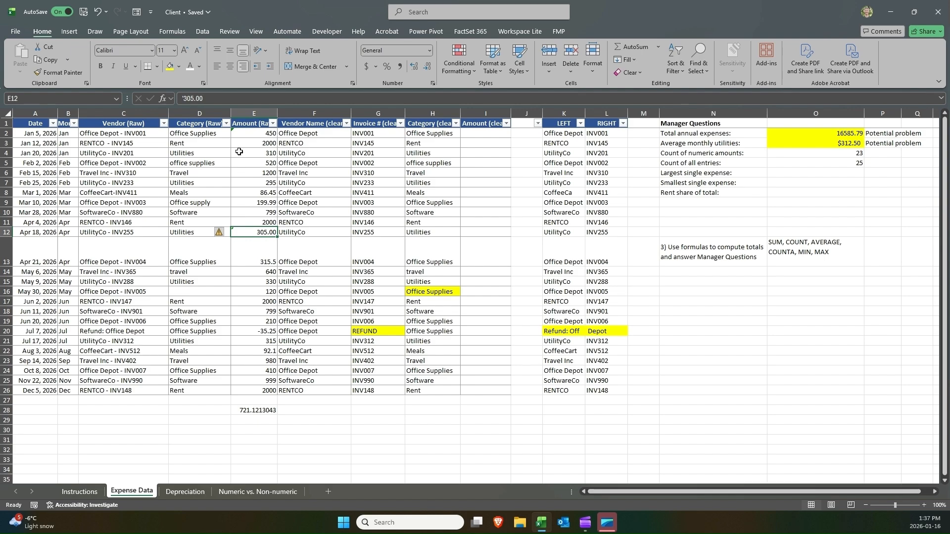
pyautogui.click(246, 132)
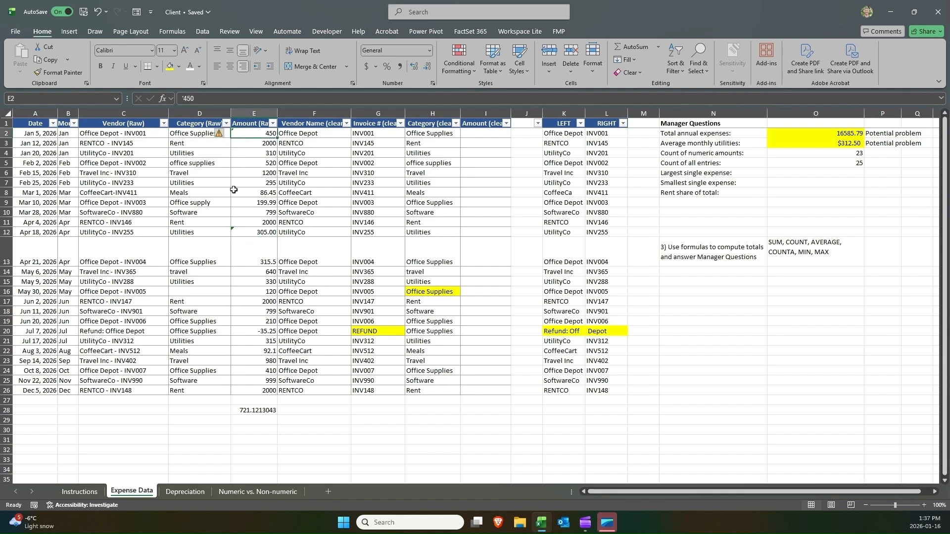
pyautogui.click(244, 232)
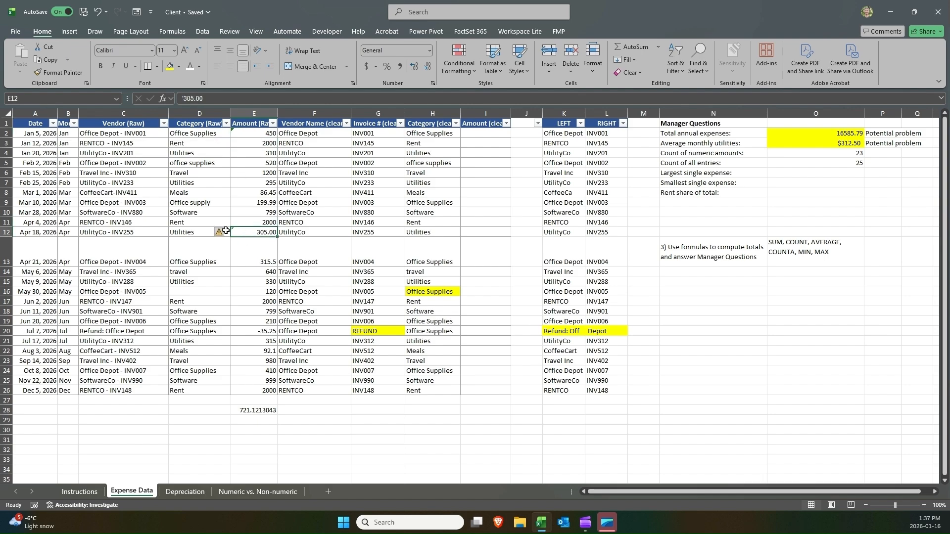
pyautogui.click(248, 130)
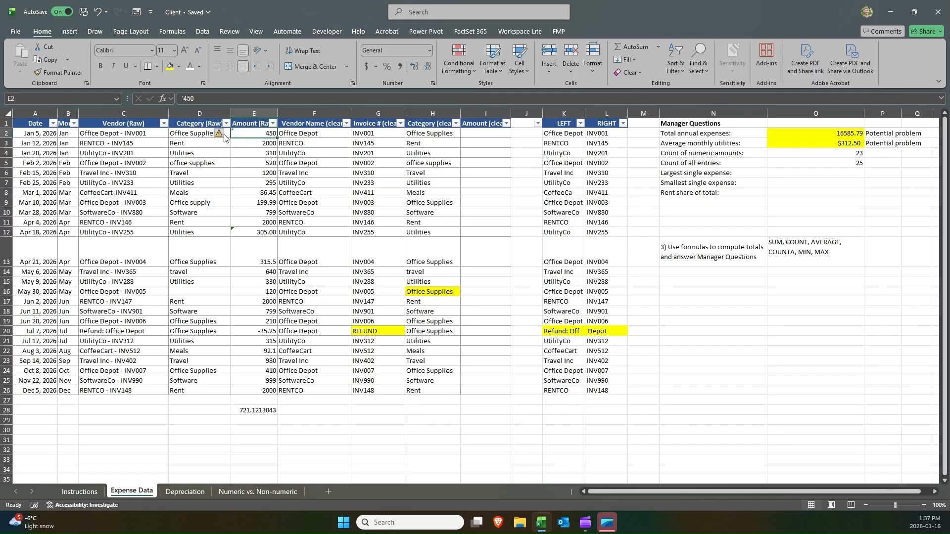
pyautogui.moveTo(226, 136)
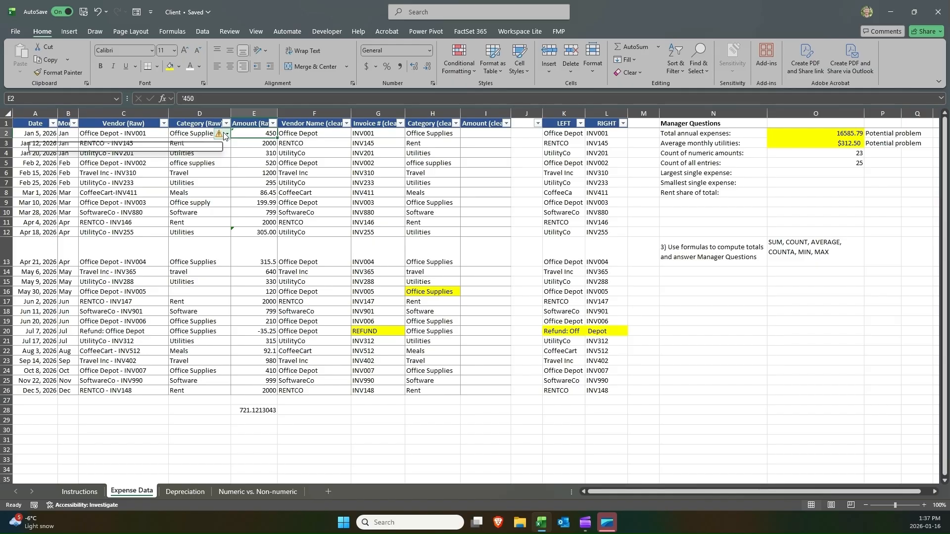
pyautogui.click(183, 99)
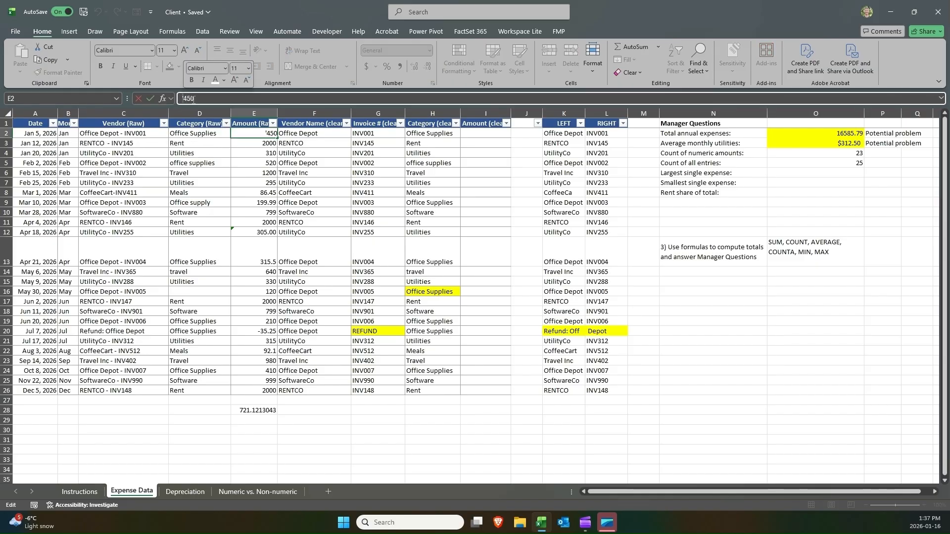
pyautogui.click(256, 133)
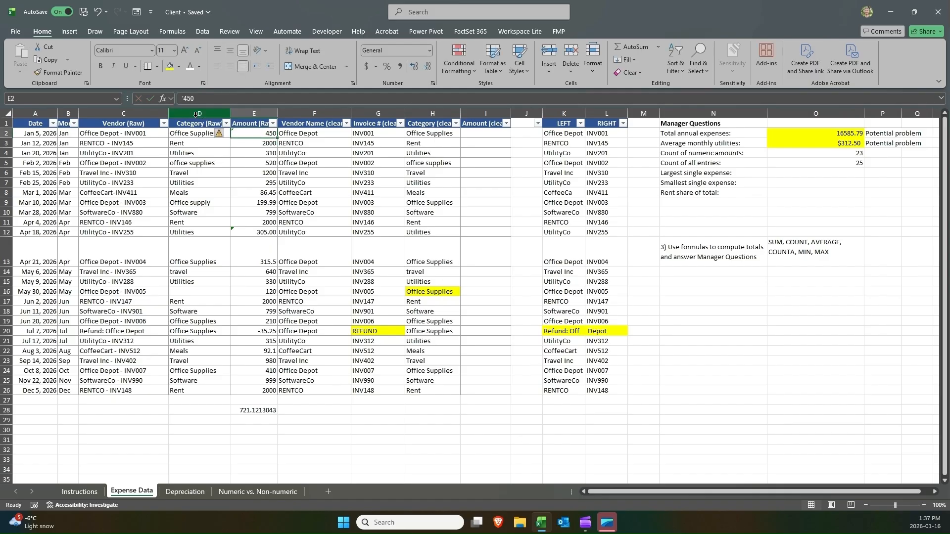
# Inspect the stored entry in E2 and the total expenses formula in O2.
pyautogui.click(181, 98)
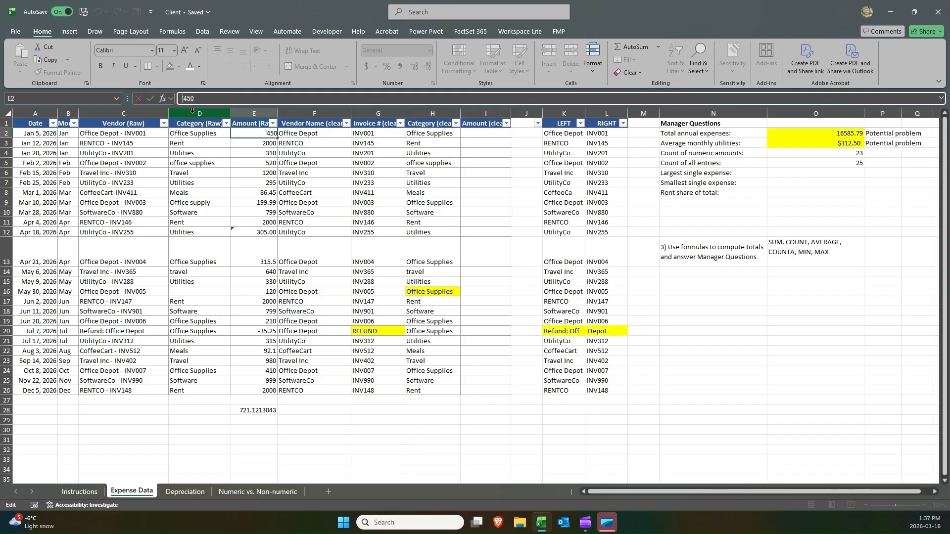
pyautogui.moveTo(181, 99); pyautogui.dragTo(184, 98)
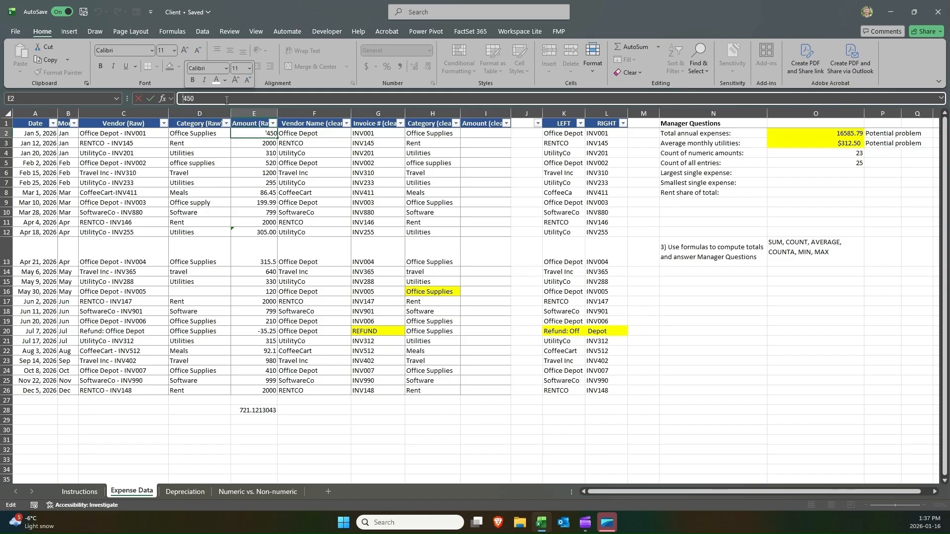
pyautogui.press('Escape')
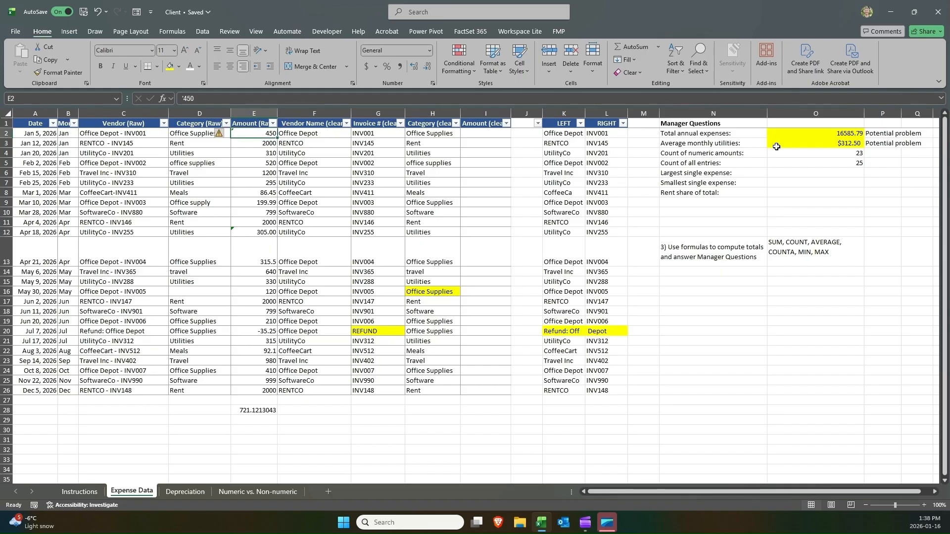
pyautogui.click(804, 132)
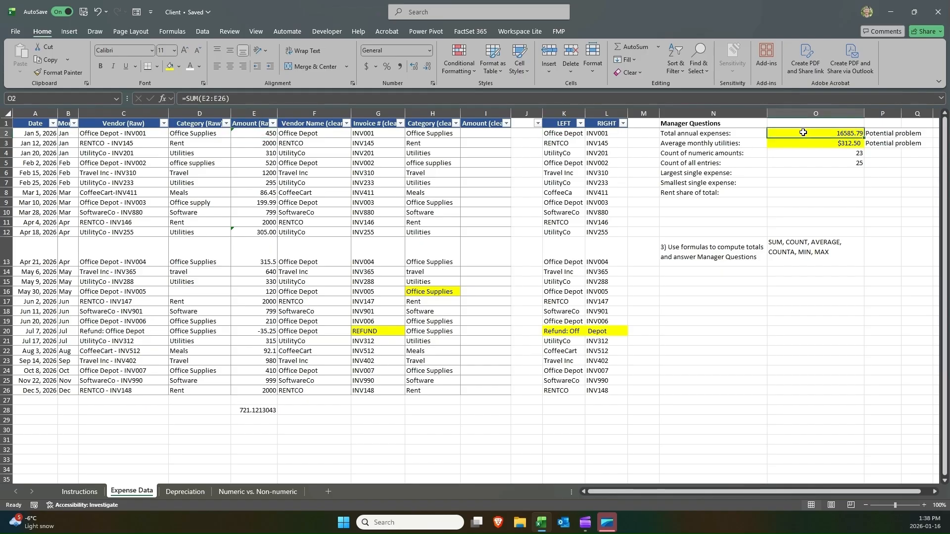
pyautogui.doubleClick(803, 133)
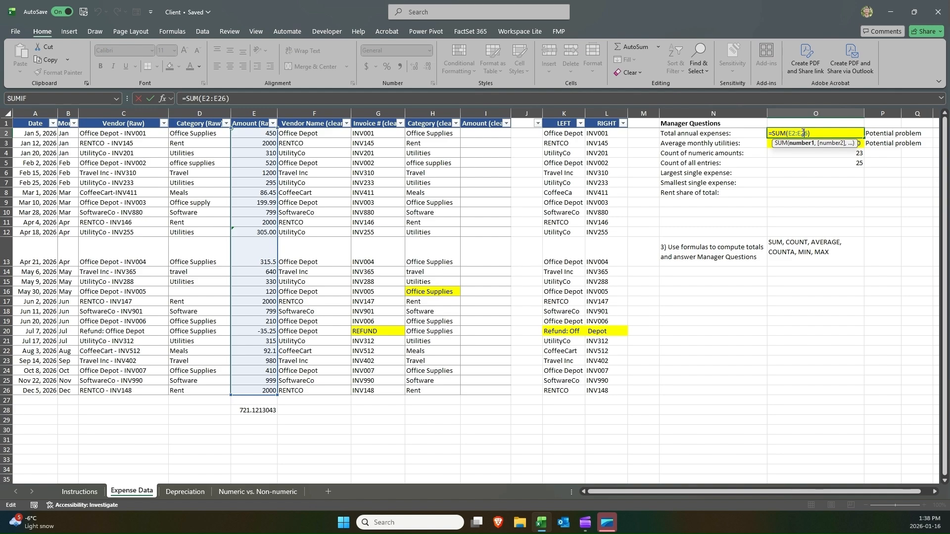
pyautogui.press('Escape')
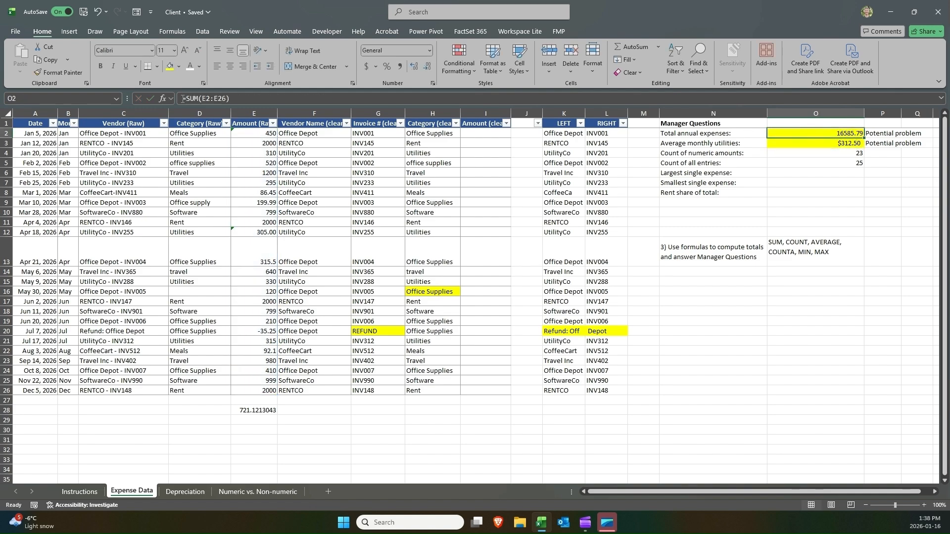
# Prefix the total expenses formula in O2 with an apostrophe to turn it into text, then remove the apostrophe.
pyautogui.click(182, 98)
pyautogui.write("'")
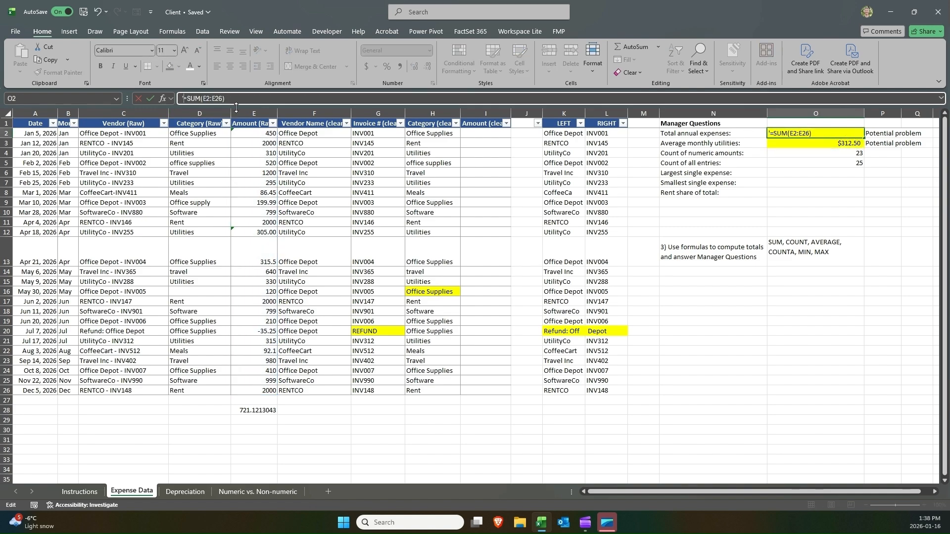
pyautogui.hotkey('ctrl', 'Return')
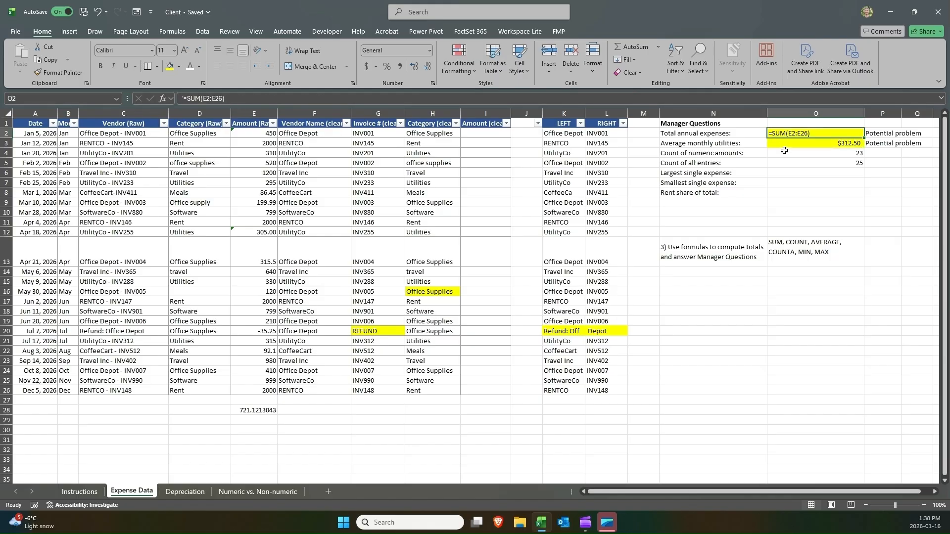
pyautogui.click(786, 143)
pyautogui.click(780, 133)
pyautogui.click(224, 100)
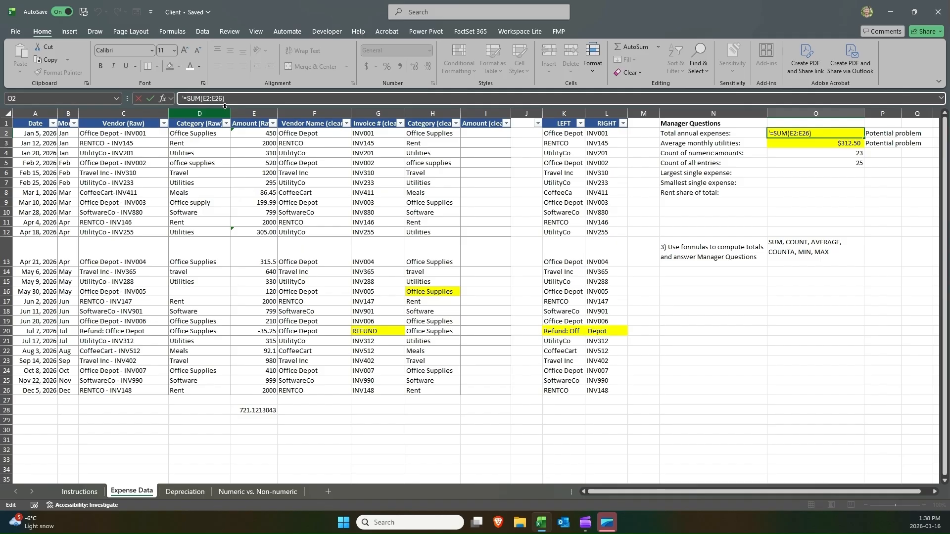
pyautogui.press('Delete')
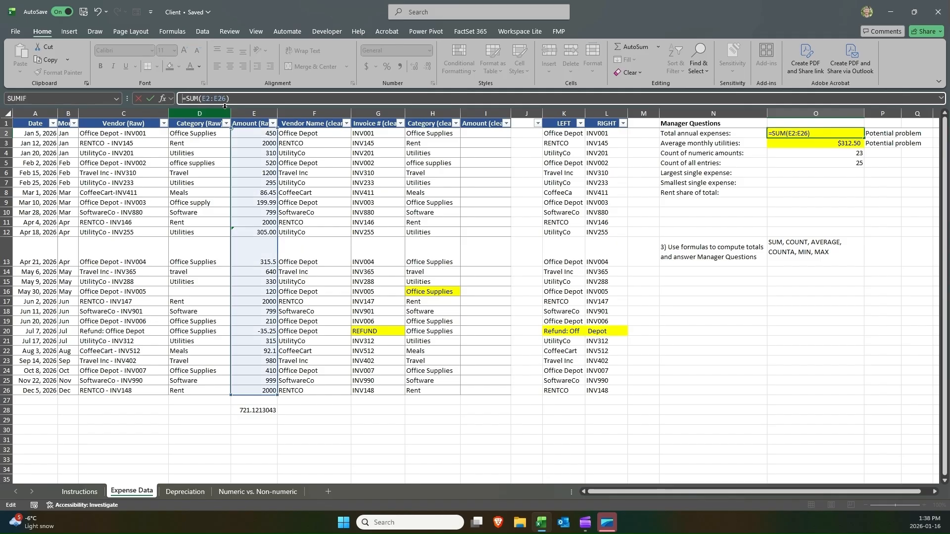
pyautogui.press('Return')
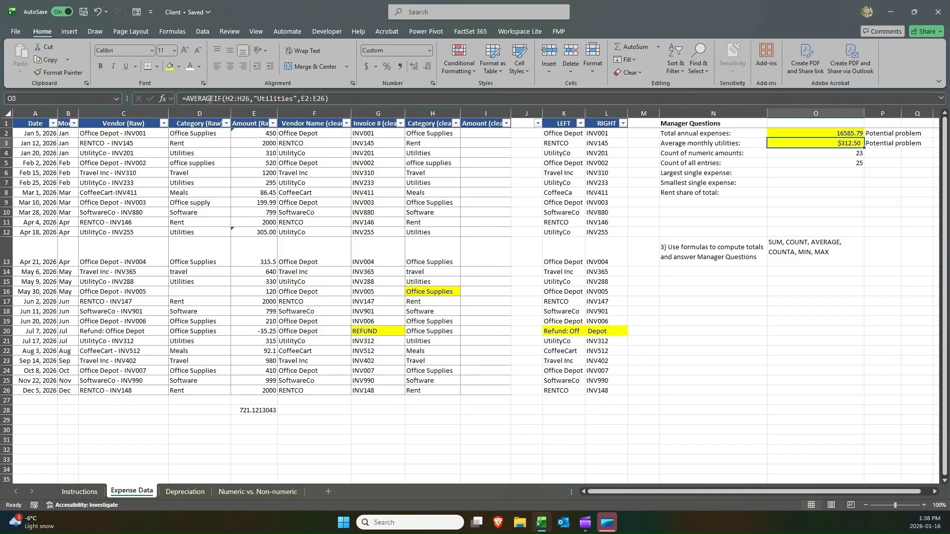
# Examine the text-stored amounts in E2 and E12 of the Amount (Raw) column.
pyautogui.click(265, 134)
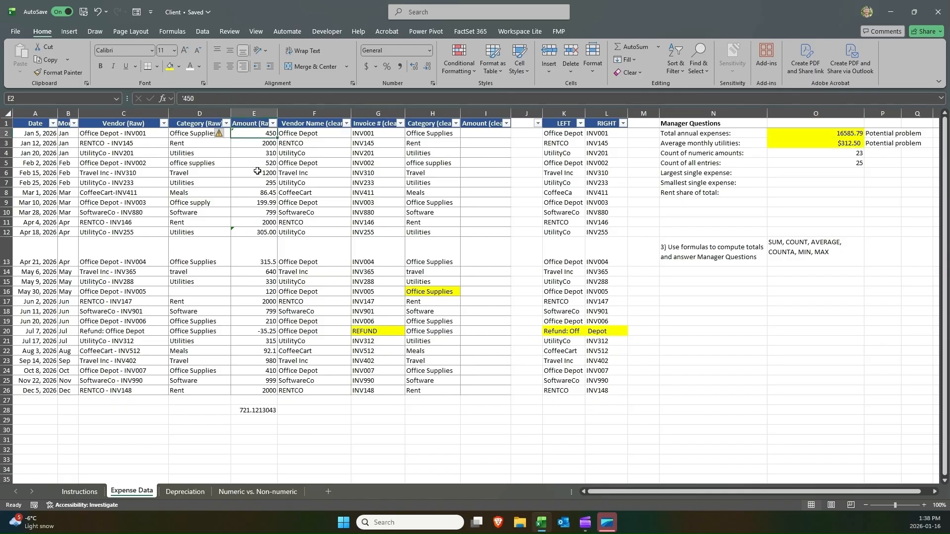
pyautogui.click(258, 232)
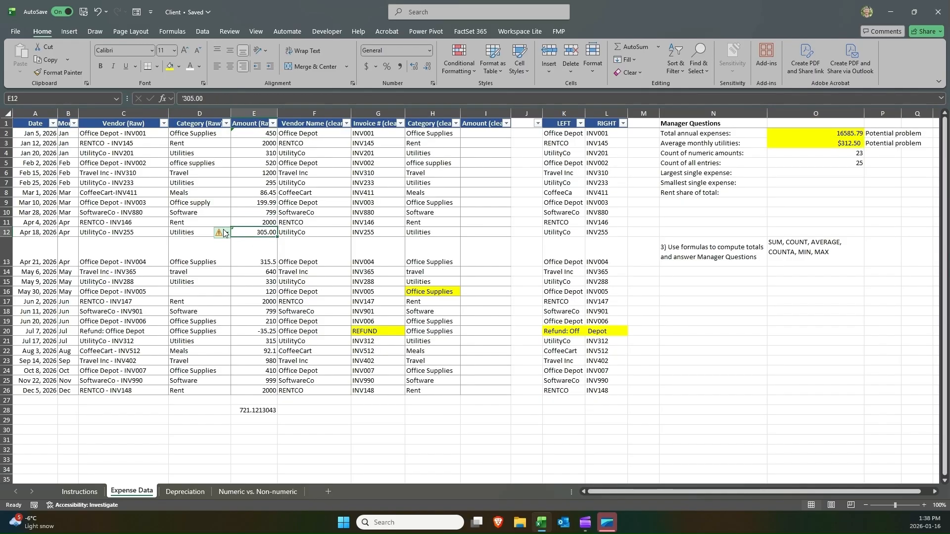
pyautogui.moveTo(226, 233)
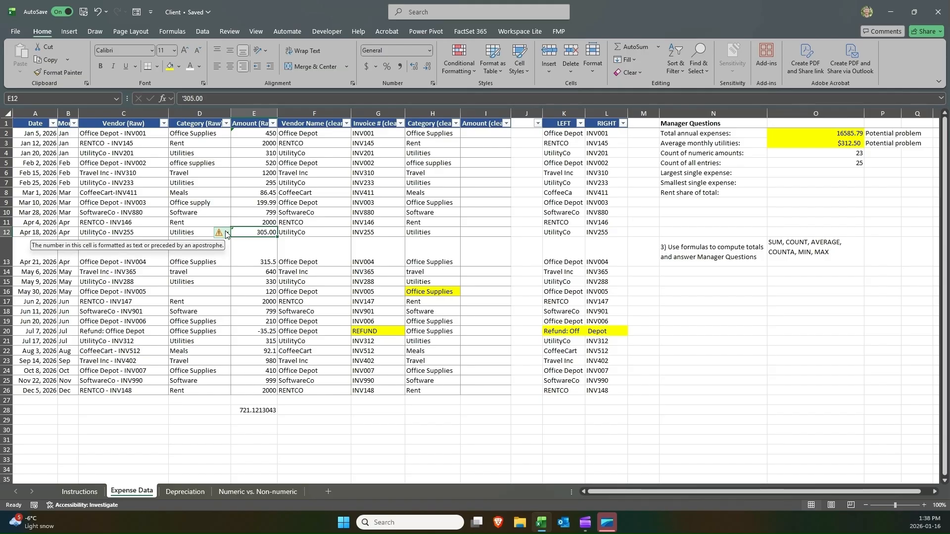
pyautogui.click(183, 98)
pyautogui.press('Return')
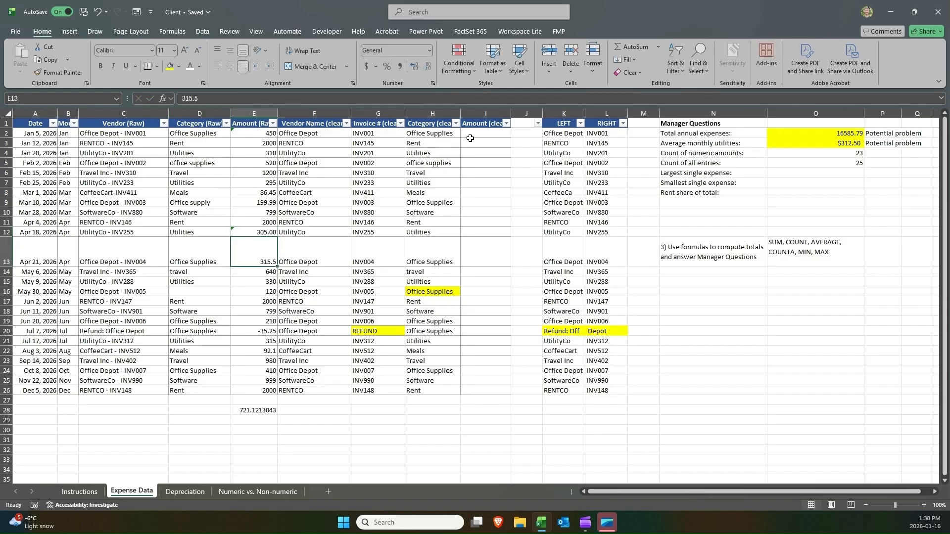
# Widen the Amount (clean) column I.
pyautogui.click(468, 137)
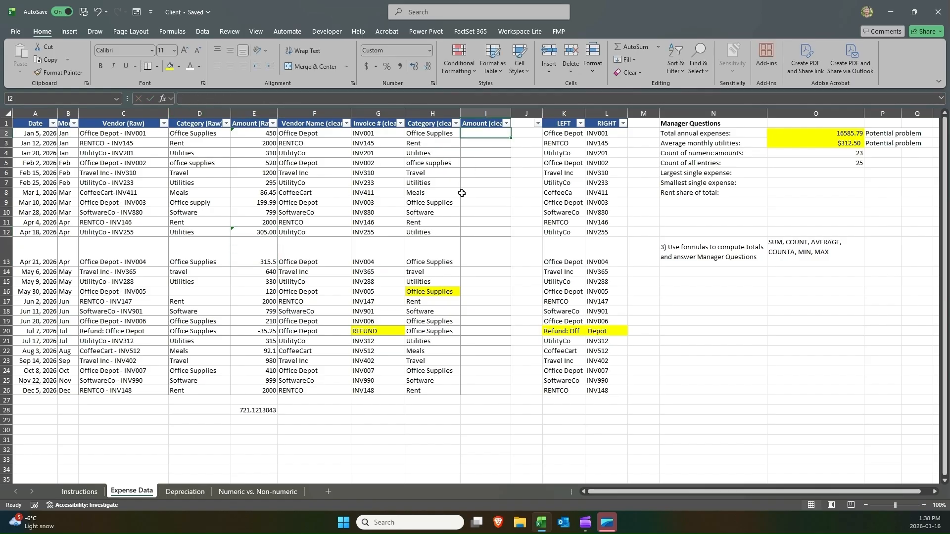
pyautogui.write('=va')
pyautogui.press('Escape')
pyautogui.press('Escape')
pyautogui.moveTo(510, 114); pyautogui.dragTo(523, 113)
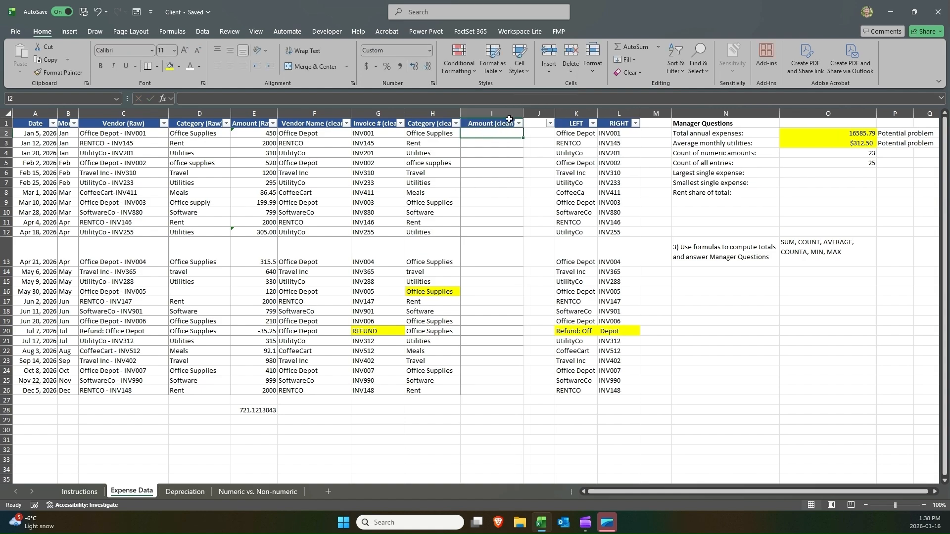
# Enter =VALUE(E2) in I2 and fill it down to I26.
pyautogui.click(499, 127)
pyautogui.click(490, 134)
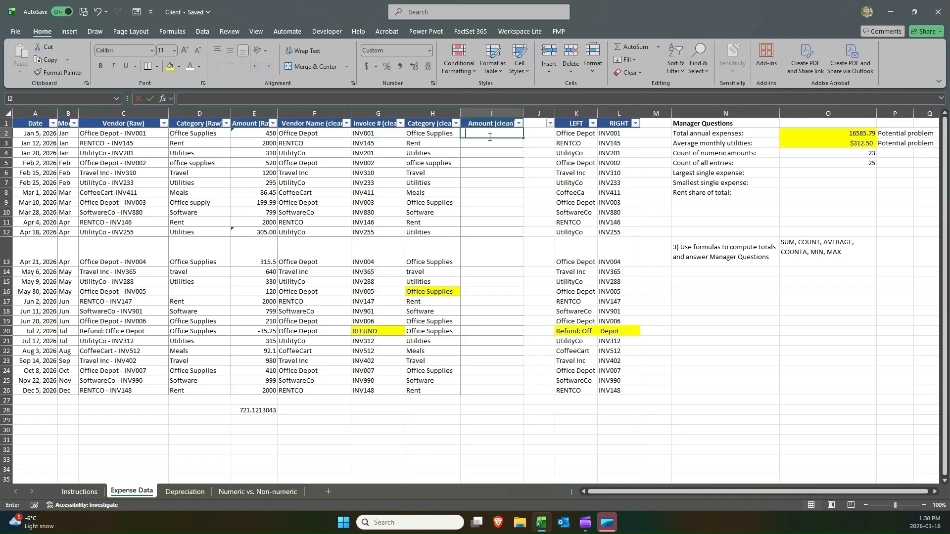
pyautogui.write('=valu')
pyautogui.press('Tab')
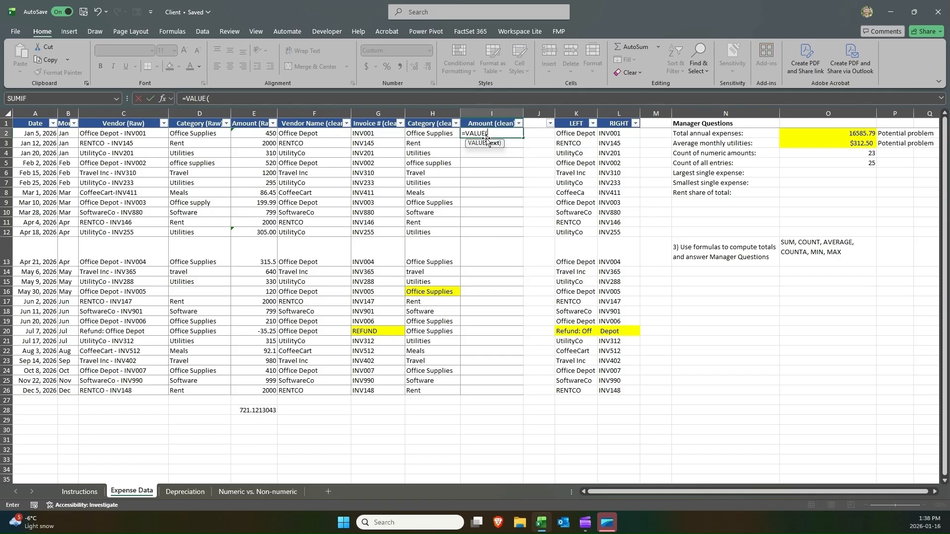
pyautogui.click(255, 132)
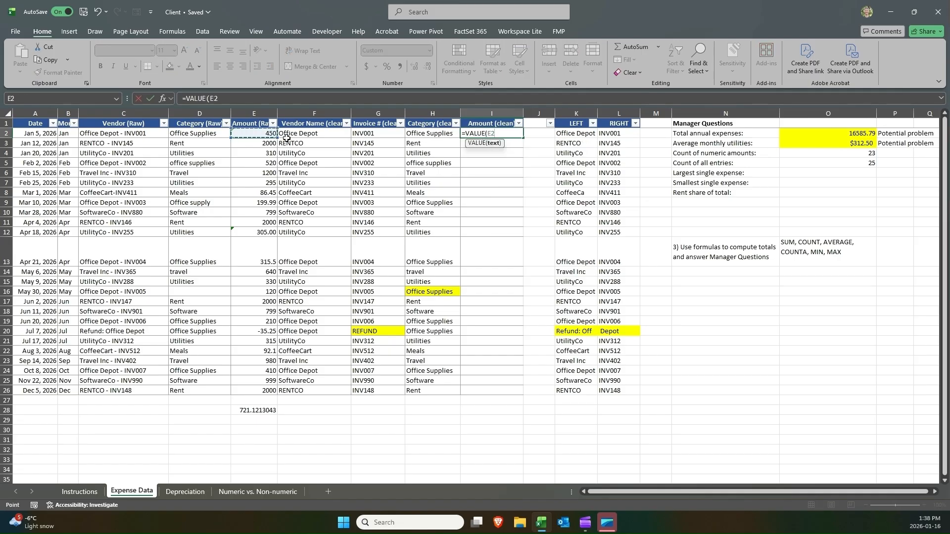
pyautogui.hotkey('ctrl', 'Return')
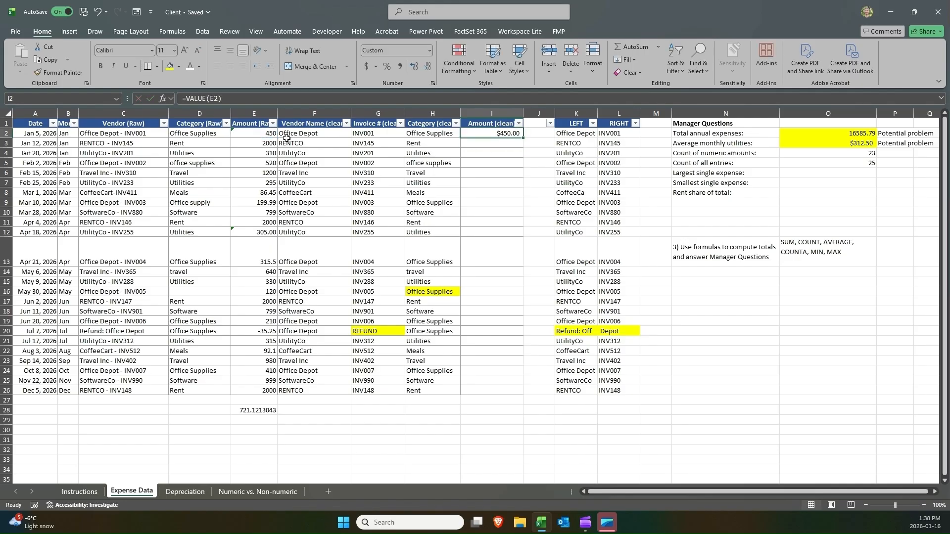
pyautogui.moveTo(523, 138); pyautogui.dragTo(515, 391)
pyautogui.click(517, 380)
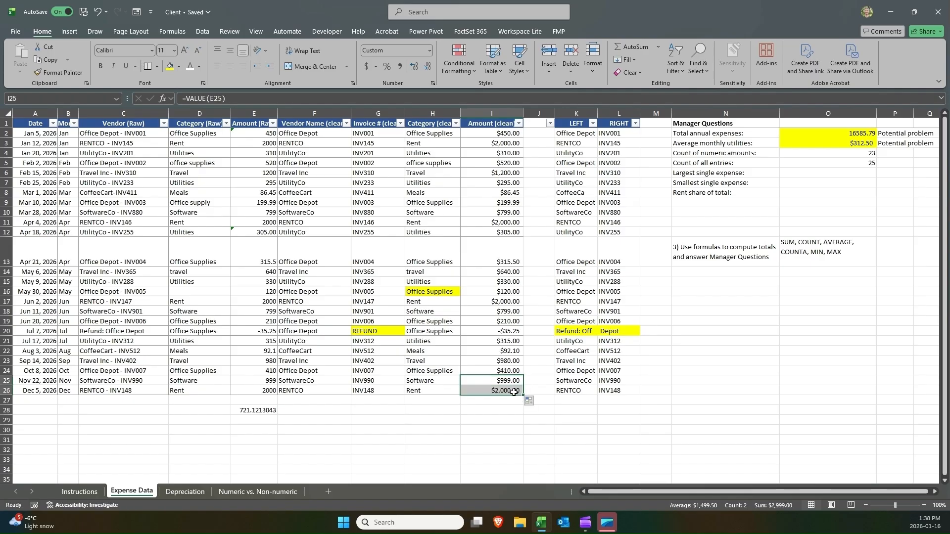
# Clear the VALUE formulas from I2:I26.
pyautogui.moveTo(501, 134); pyautogui.dragTo(500, 392)
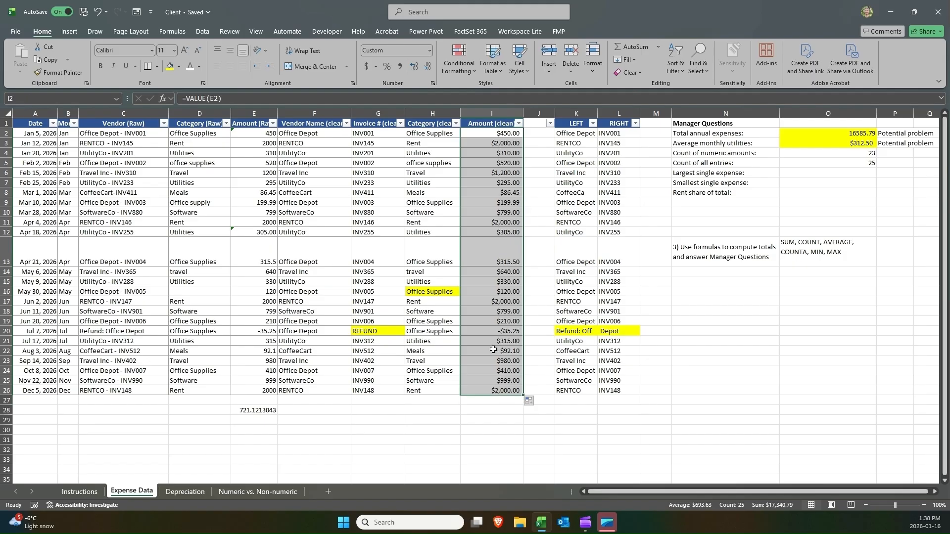
pyautogui.click(485, 132)
pyautogui.doubleClick(486, 132)
pyautogui.press('Return')
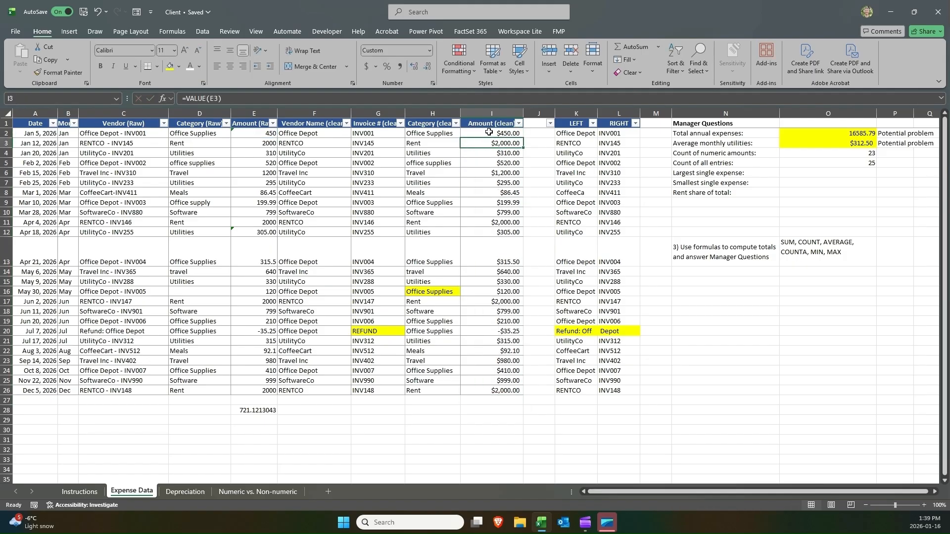
pyautogui.click(489, 132)
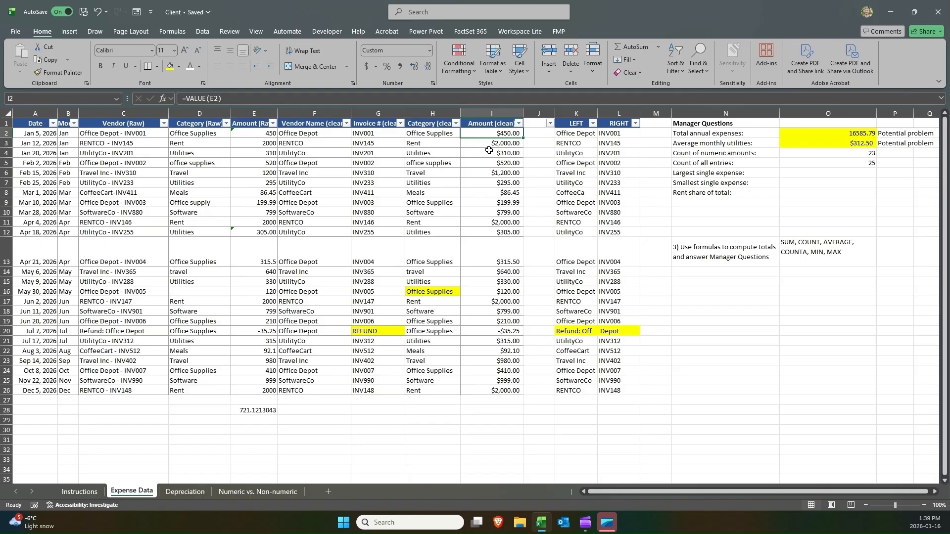
pyautogui.hotkey('ctrl', 'shift', 'Down')
pyautogui.press('Delete')
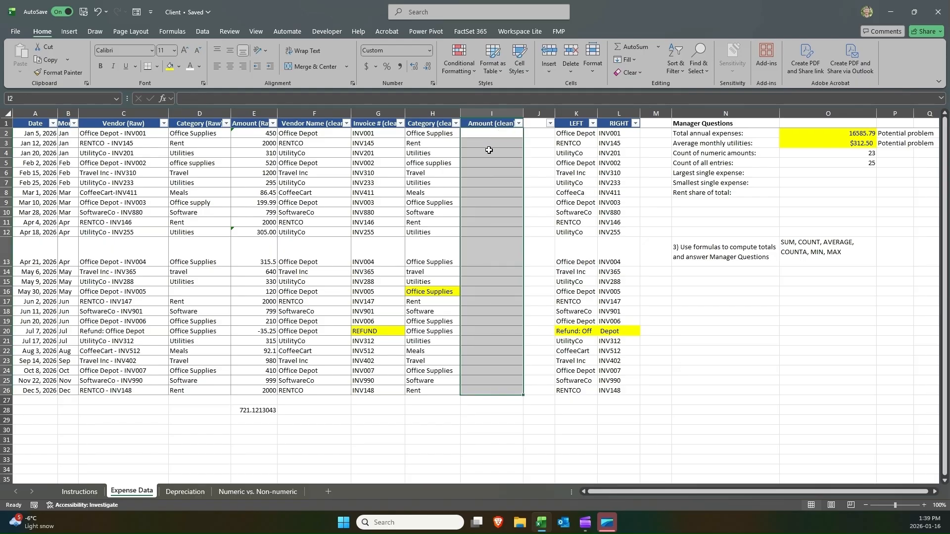
# Copy the raw amounts E2:E26 and paste them into the Amount (clean) column starting at I2.
pyautogui.click(248, 133)
pyautogui.hotkey('ctrl', 'shift', 'Down')
pyautogui.hotkey('ctrl', 'c')
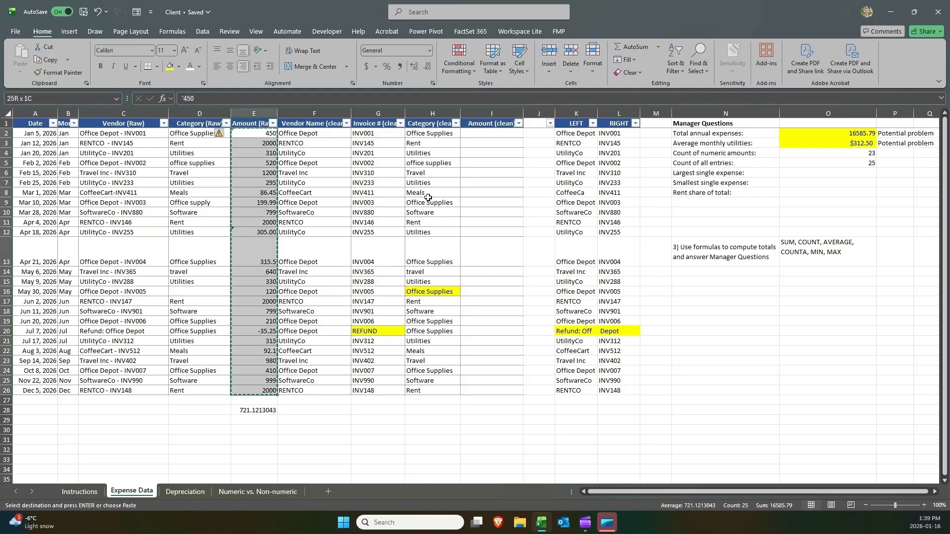
pyautogui.click(487, 134)
pyautogui.hotkey('ctrl', 'v')
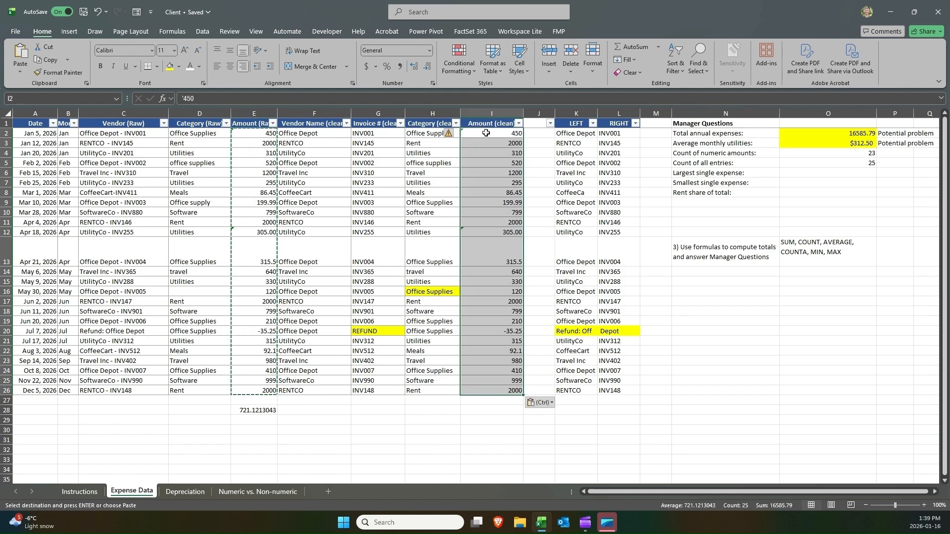
# Remove the leading apostrophes from the amounts in I2 and I12 so they become numbers.
pyautogui.press('F2')
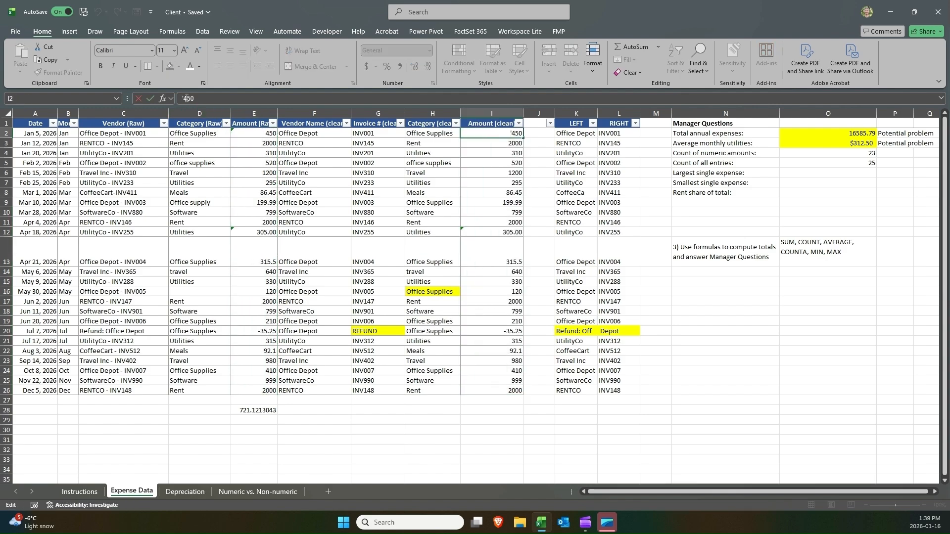
pyautogui.click(184, 99)
pyautogui.press('BackSpace')
pyautogui.press('Return')
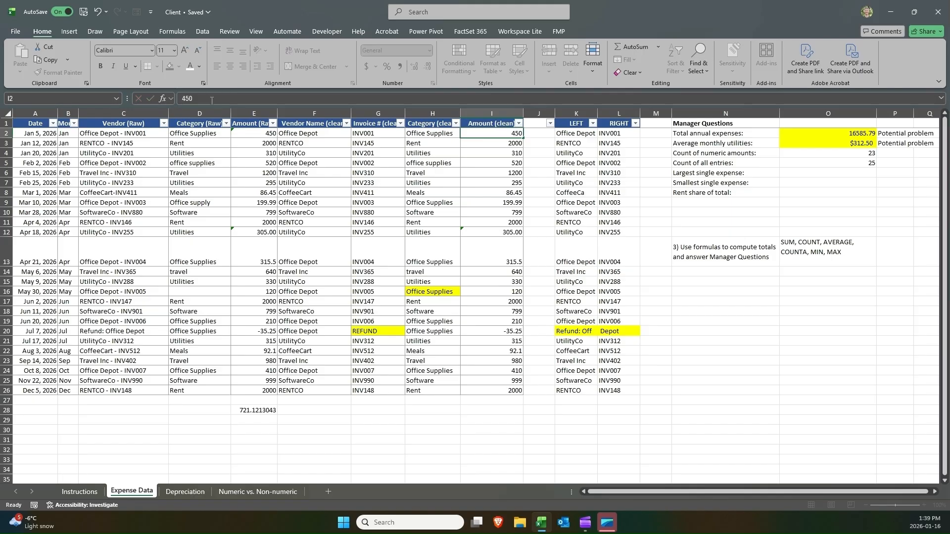
pyautogui.click(477, 227)
pyautogui.click(184, 98)
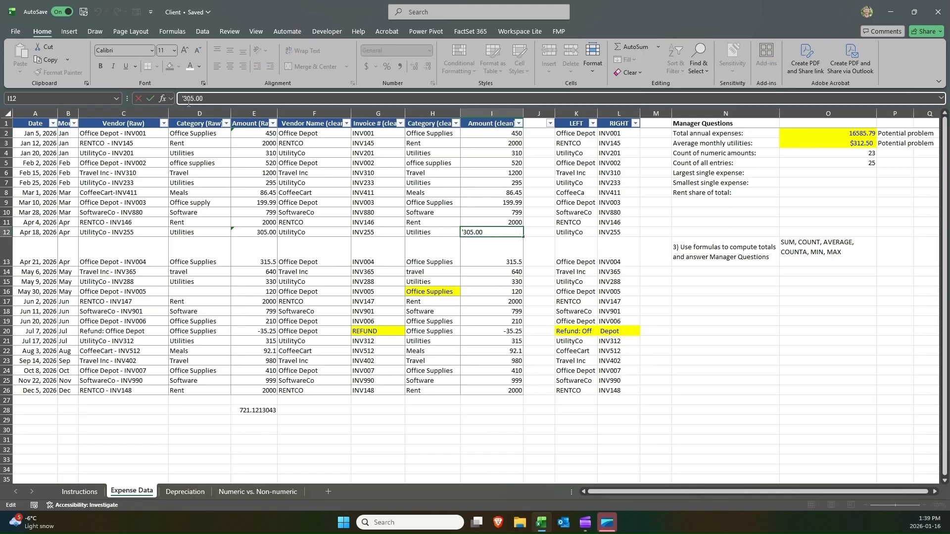
pyautogui.press('BackSpace')
pyautogui.press('Return')
# Change the total annual expenses formula in O2 to sum I2:I26.
pyautogui.click(837, 133)
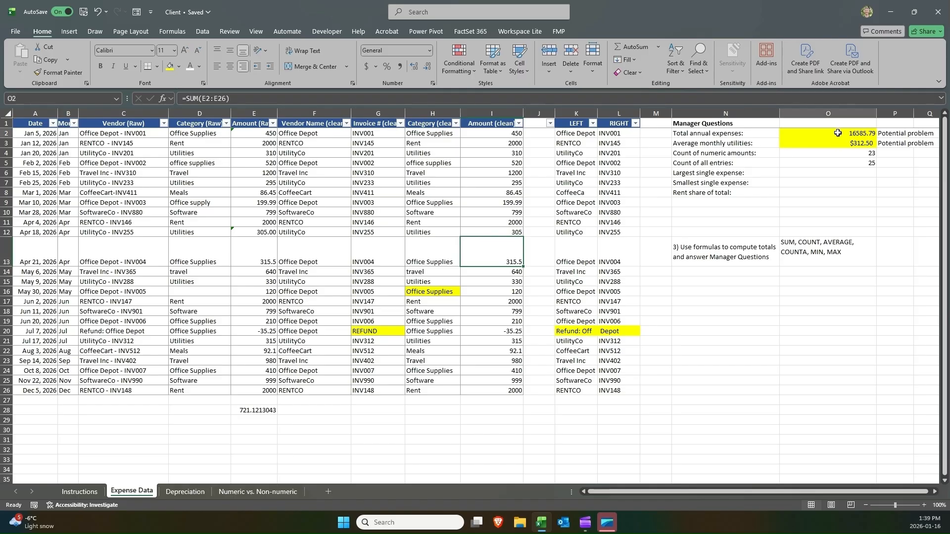
pyautogui.doubleClick(837, 133)
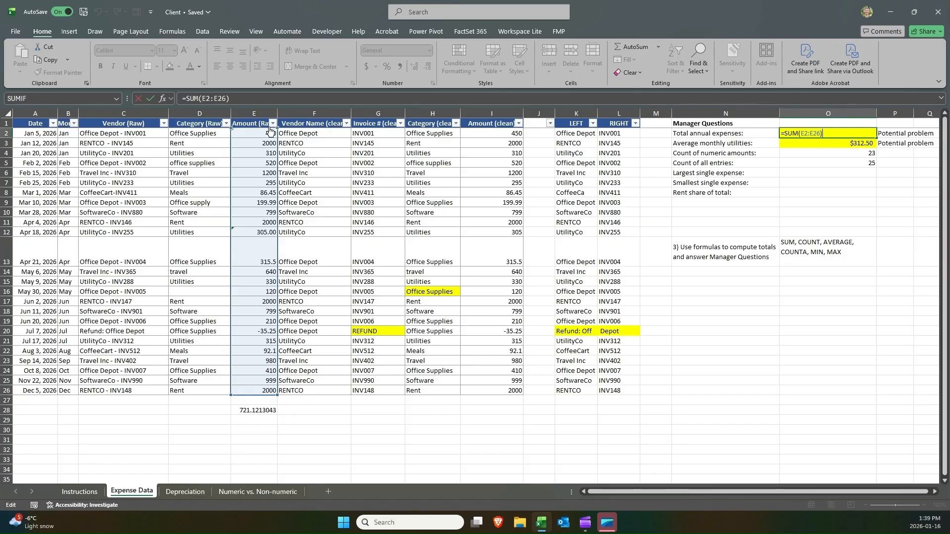
pyautogui.moveTo(277, 140); pyautogui.dragTo(493, 134)
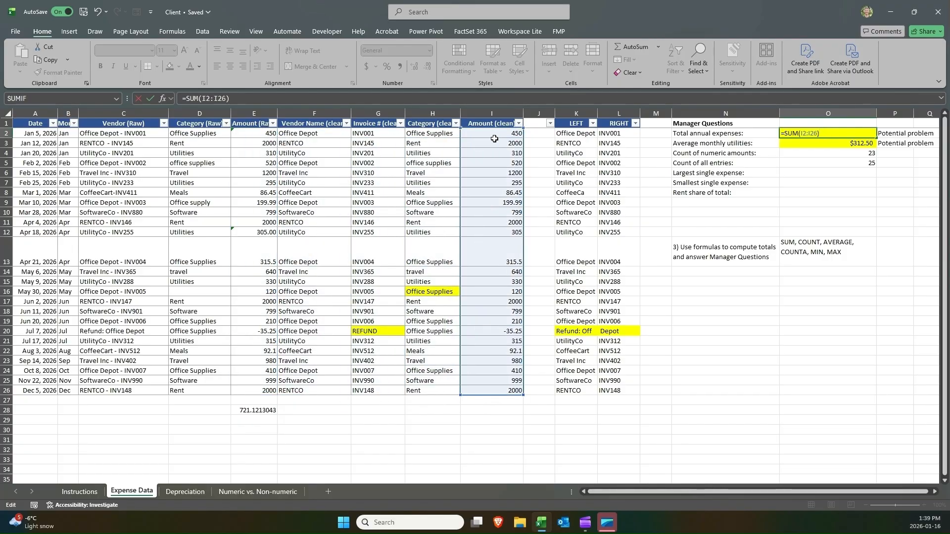
pyautogui.press('Return')
# Change the average monthly utilities formula in O3 to average the clean amounts I2:I26.
pyautogui.click(861, 133)
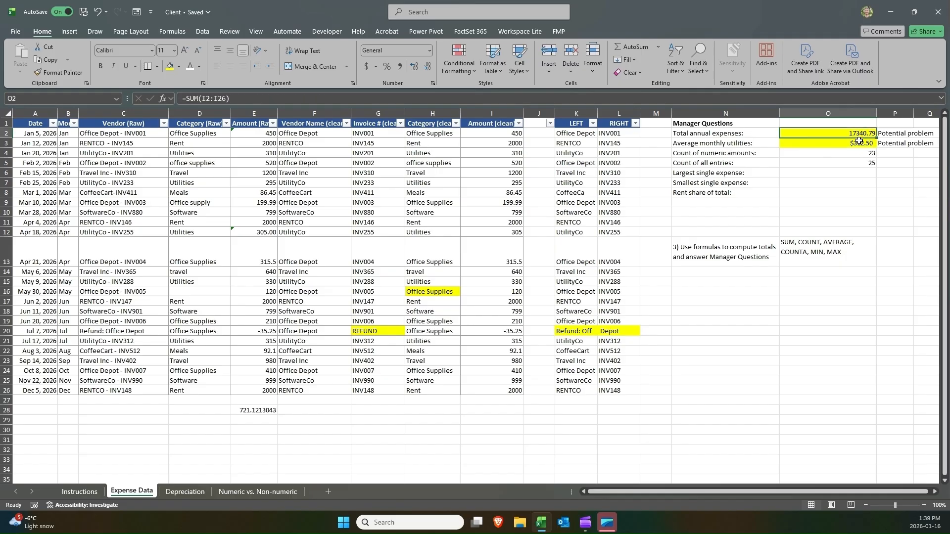
pyautogui.doubleClick(861, 143)
pyautogui.moveTo(289, 187); pyautogui.dragTo(512, 187)
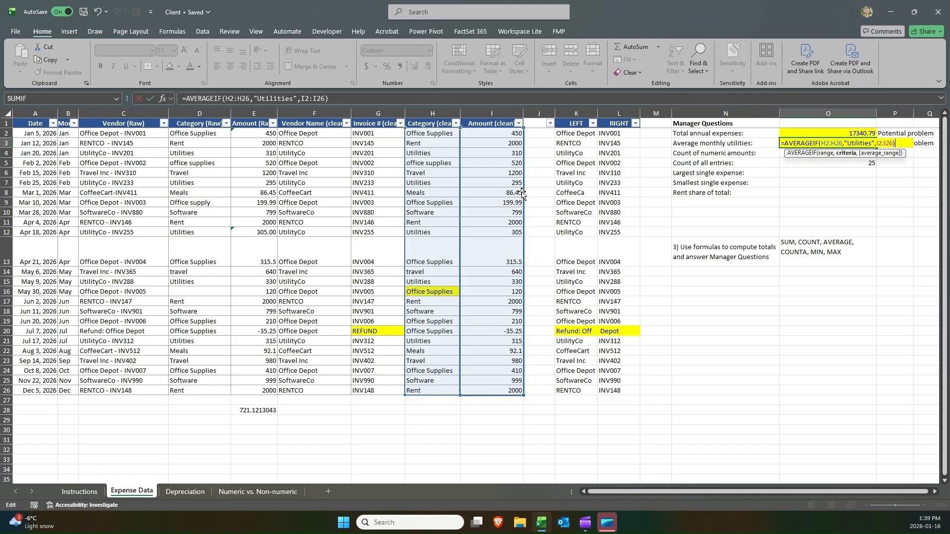
pyautogui.press('Return')
# Point the COUNT and COUNTA formulas in O4 and O5 to the clean amounts I2:I26.
pyautogui.doubleClick(867, 158)
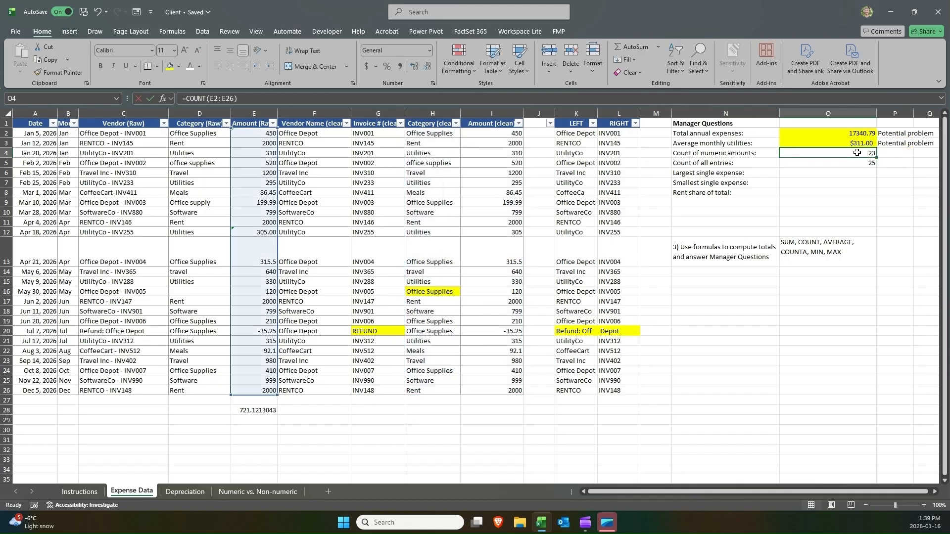
pyautogui.moveTo(273, 164); pyautogui.dragTo(514, 167)
pyautogui.press('Return')
pyautogui.doubleClick(793, 163)
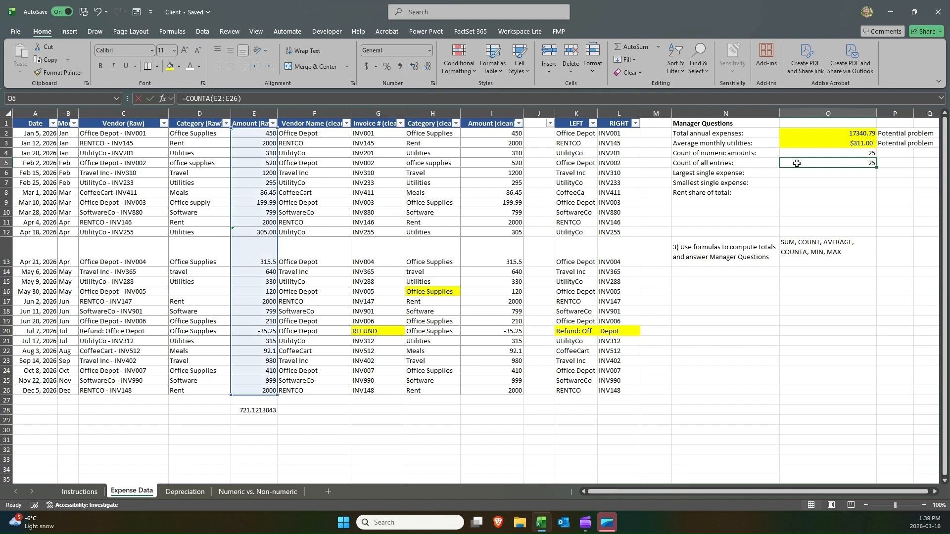
pyautogui.moveTo(267, 167); pyautogui.dragTo(515, 169)
pyautogui.press('Return')
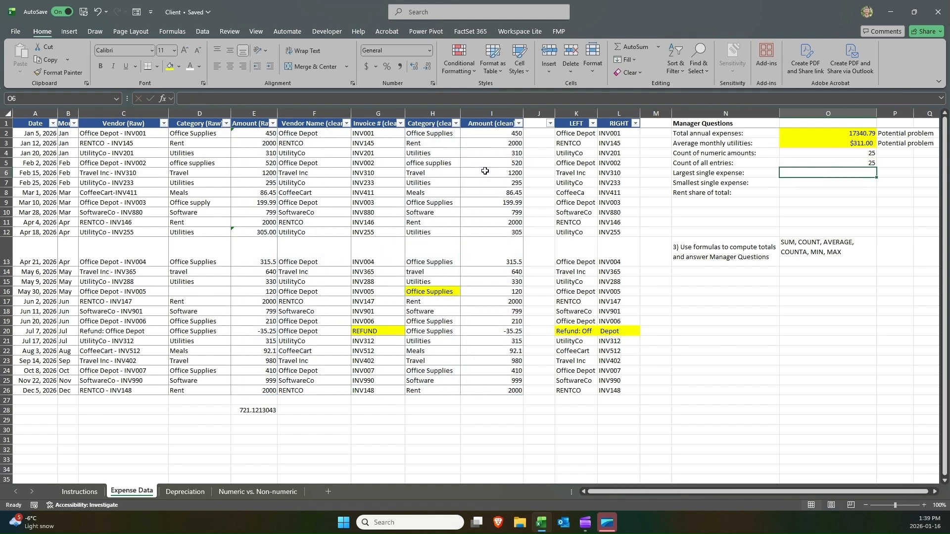
# Clear the 'Potential problem' notes from P2 and P3.
pyautogui.click(898, 159)
pyautogui.click(856, 159)
pyautogui.click(879, 140)
pyautogui.click(878, 138)
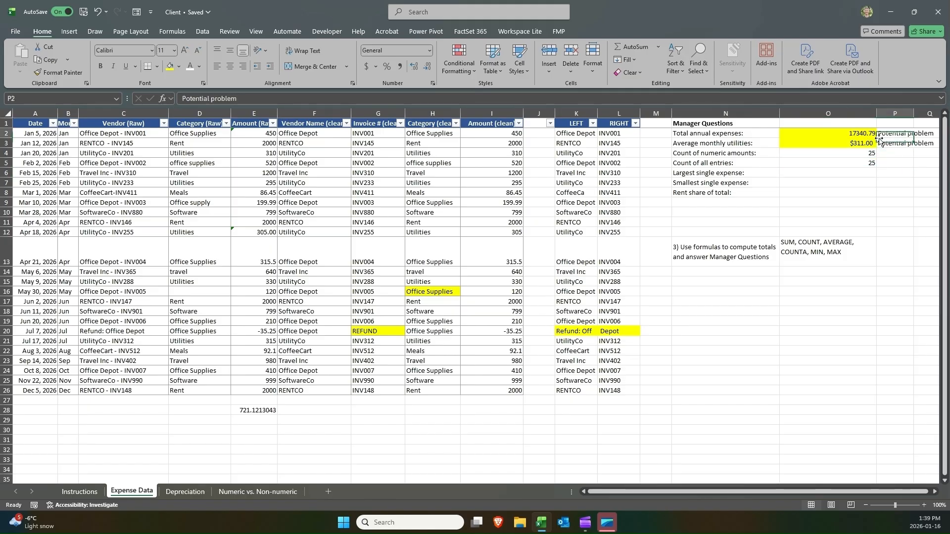
pyautogui.press('Delete')
pyautogui.press('Down')
pyautogui.press('Delete')
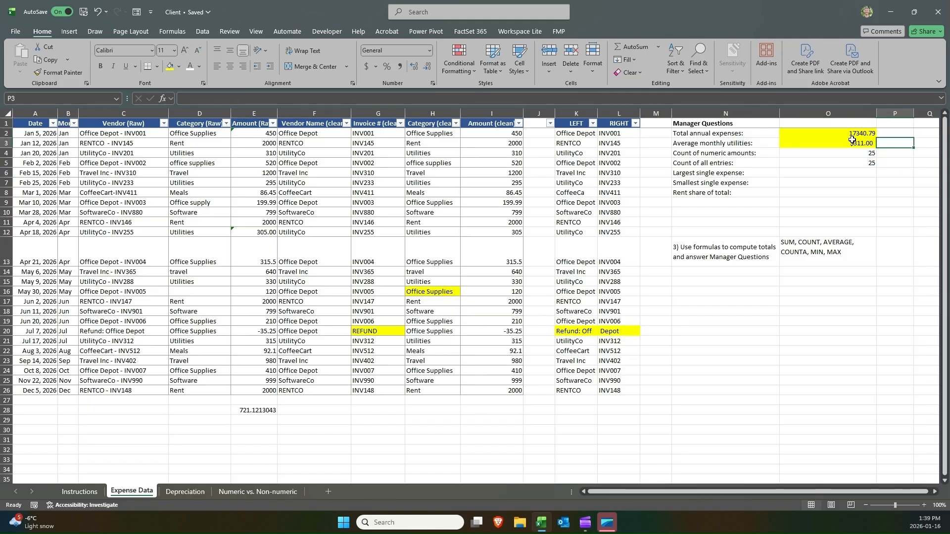
# Remove the yellow fill from the answer cells O2:O4 by setting No Fill.
pyautogui.moveTo(851, 134); pyautogui.dragTo(845, 153)
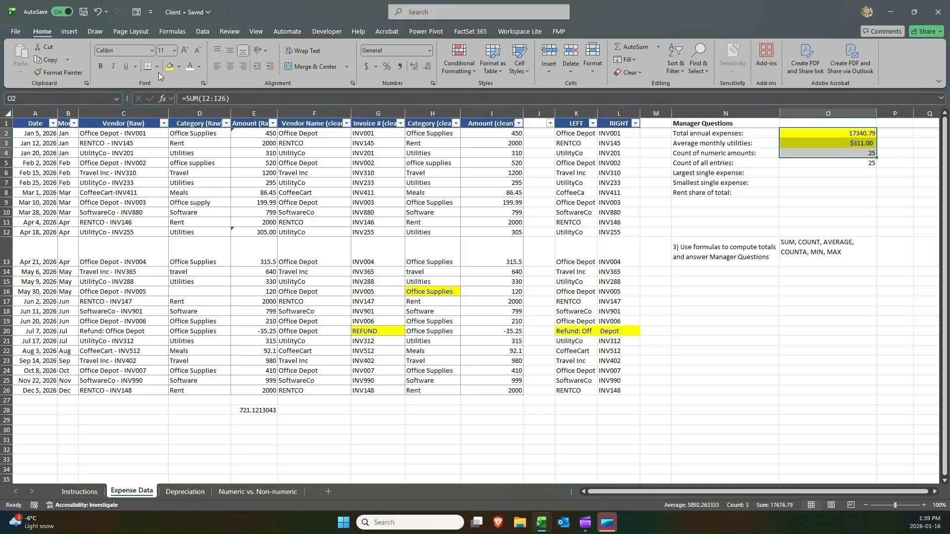
pyautogui.click(177, 68)
pyautogui.click(199, 213)
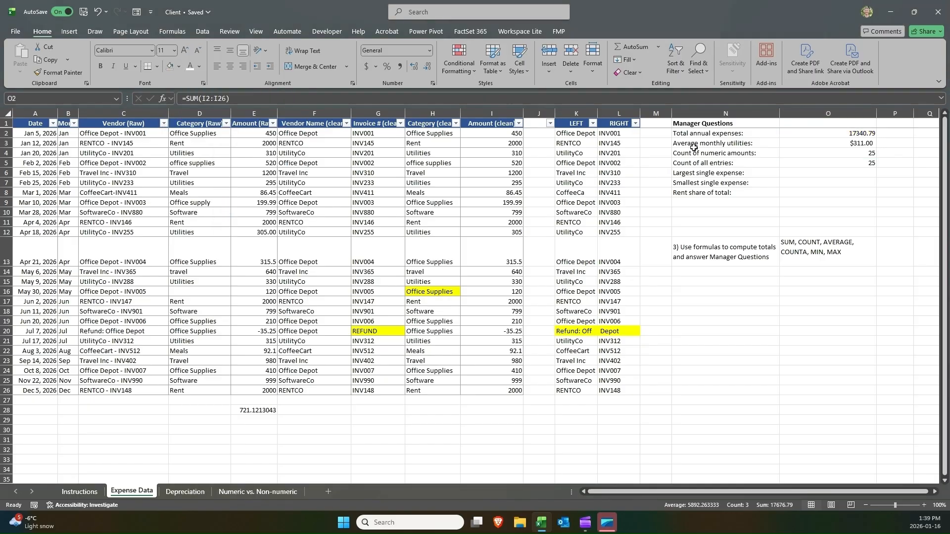
# Delete the stray average formula below the Amount column in E28.
pyautogui.click(816, 172)
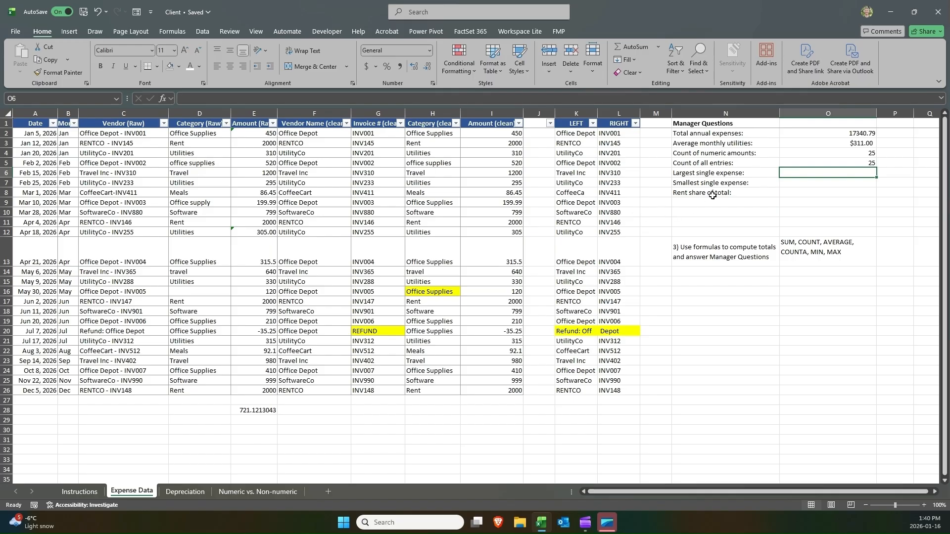
pyautogui.moveTo(481, 135)
pyautogui.mouseDown()
pyautogui.moveTo(483, 391)
pyautogui.moveTo(482, 132)
pyautogui.mouseUp()
pyautogui.click(248, 413)
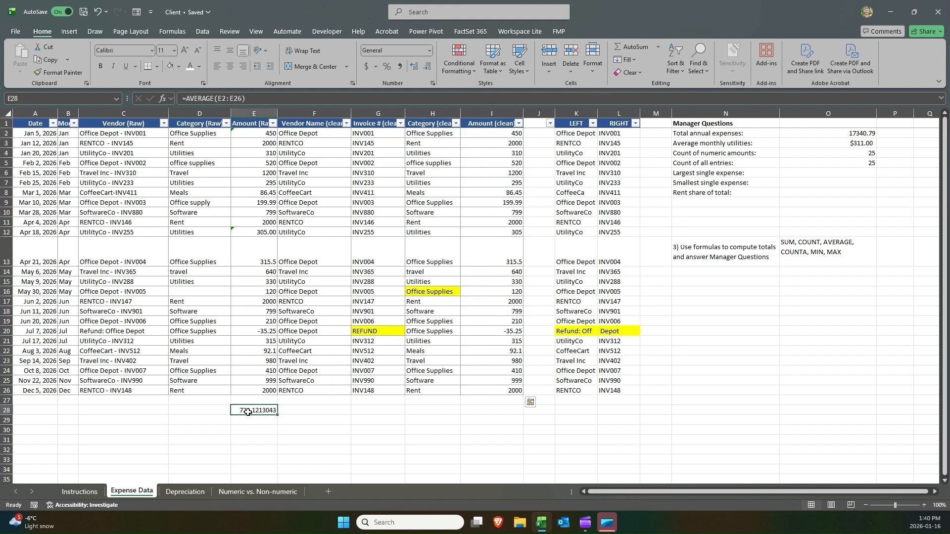
pyautogui.press('Delete')
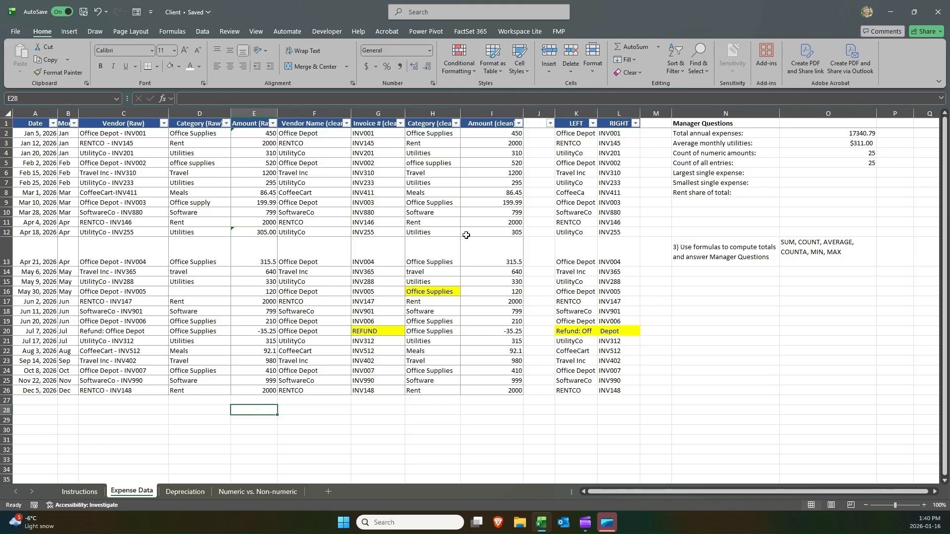
# Inspect the value list in the Amount (clean) column's filter dropdown.
pyautogui.click(518, 125)
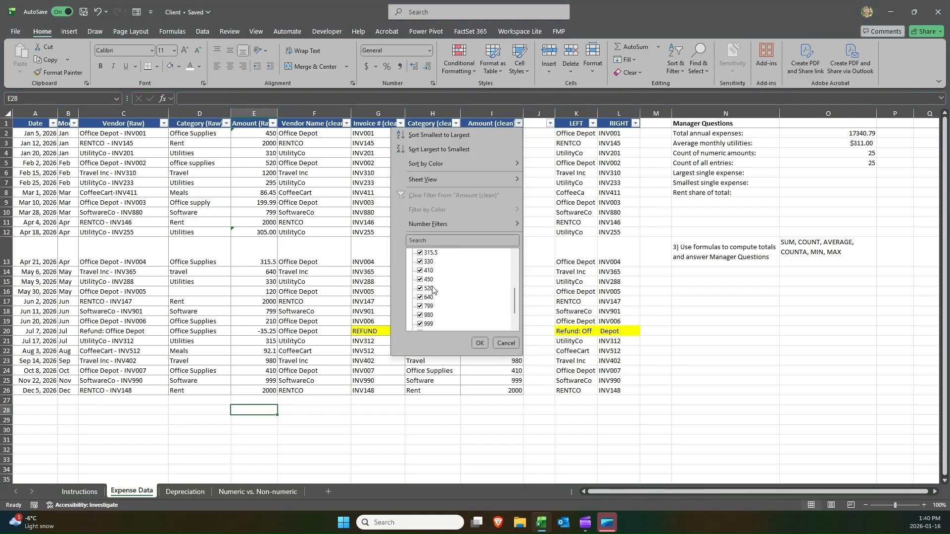
pyautogui.scroll(-5, 432, 291)
pyautogui.scroll(5, 431, 292)
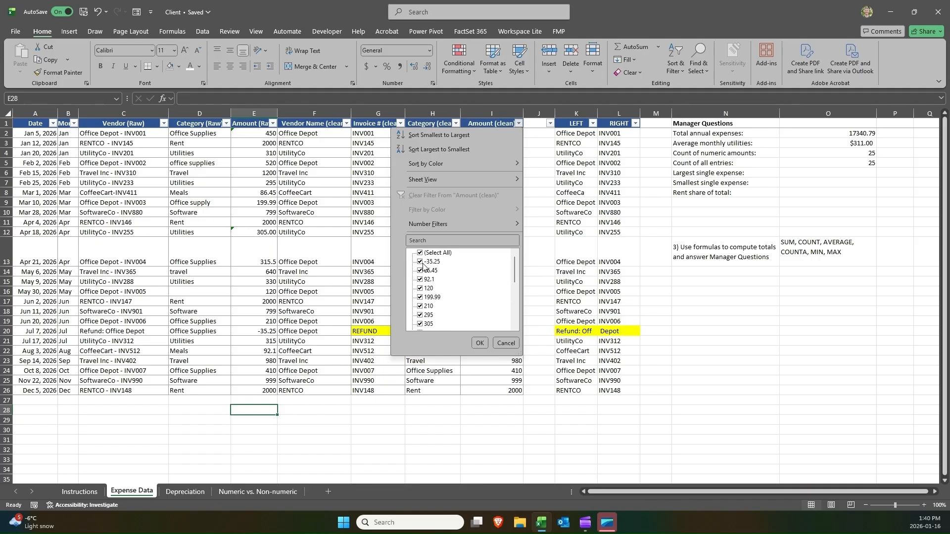
pyautogui.scroll(-3, 430, 272)
pyautogui.click(496, 344)
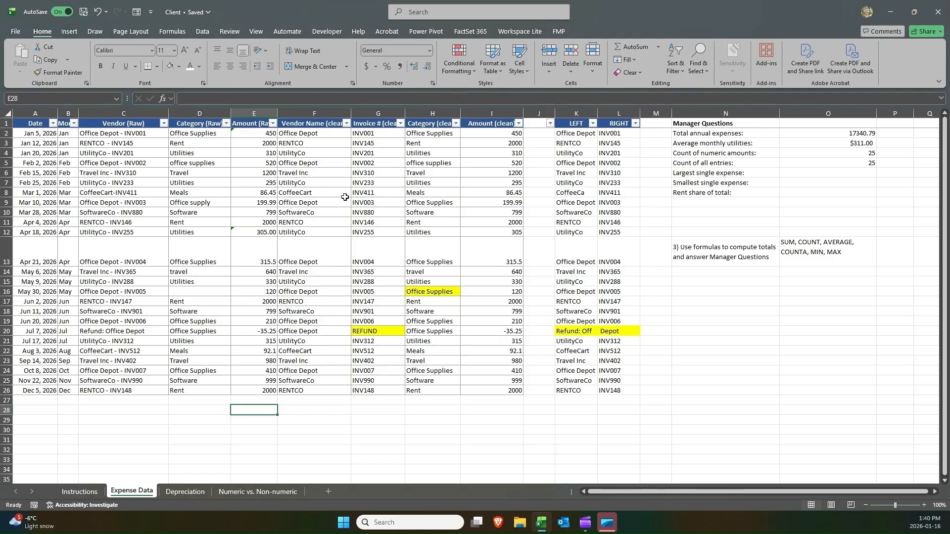
pyautogui.click(347, 124)
pyautogui.click(334, 343)
# Enter a MIN formula over I2:I26 in the largest single expense cell O6.
pyautogui.click(810, 172)
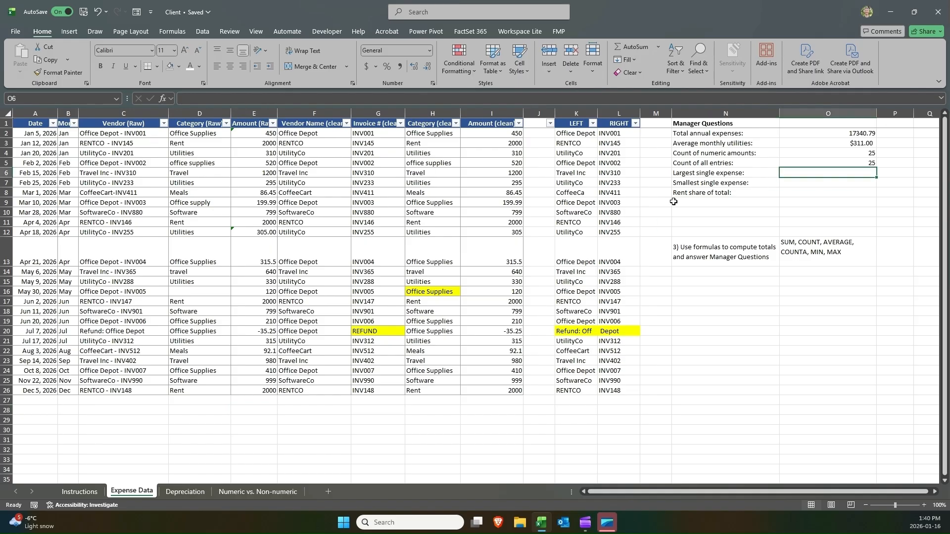
pyautogui.doubleClick(810, 252)
pyautogui.moveTo(810, 252); pyautogui.dragTo(876, 254)
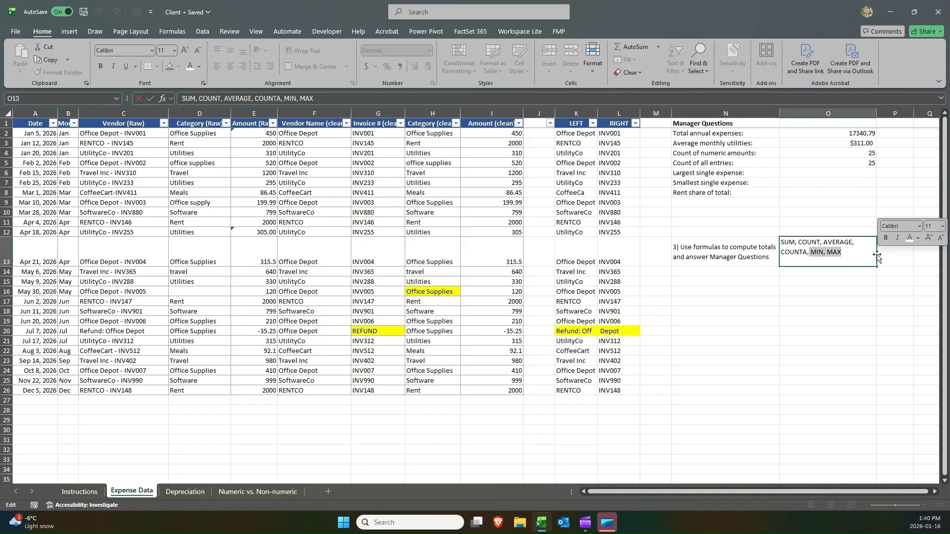
pyautogui.press('Return')
pyautogui.click(804, 182)
pyautogui.click(806, 172)
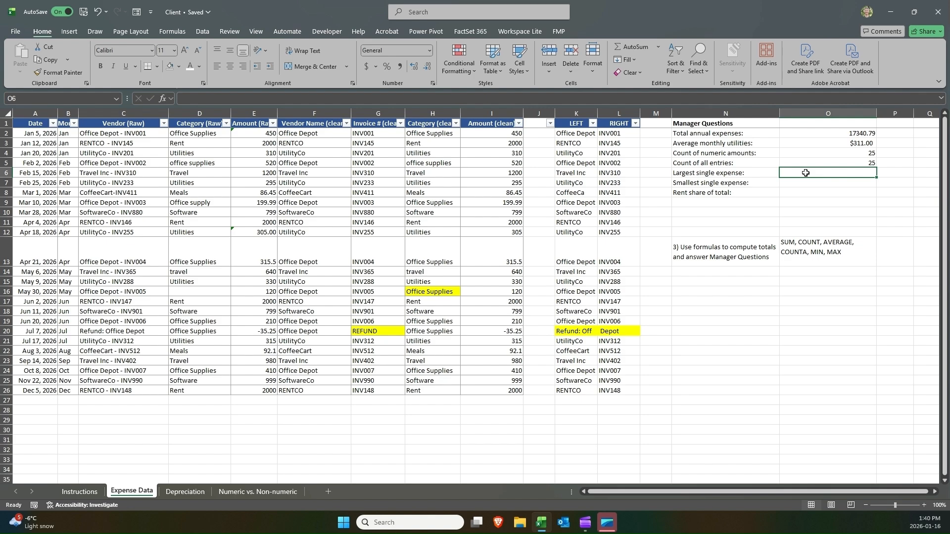
pyautogui.write('=min')
pyautogui.press('Tab')
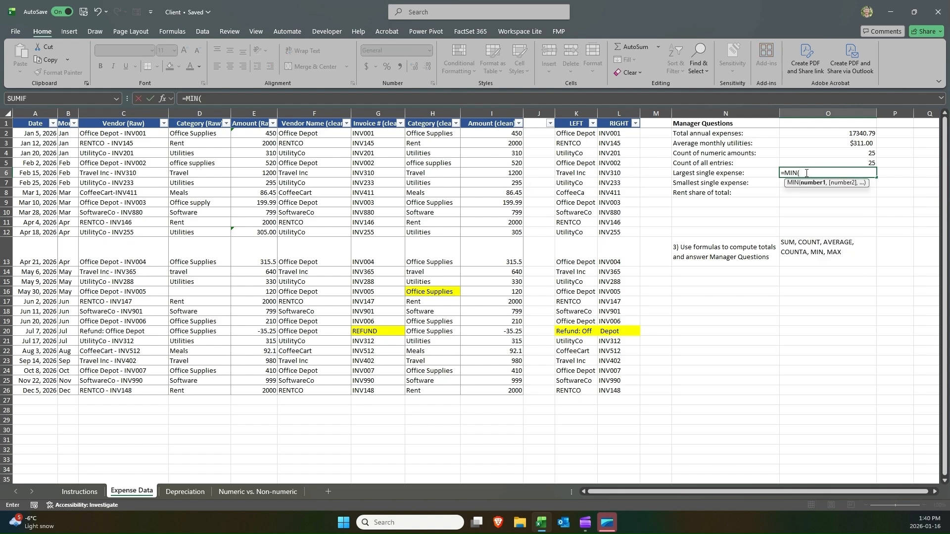
pyautogui.moveTo(512, 134); pyautogui.dragTo(502, 393)
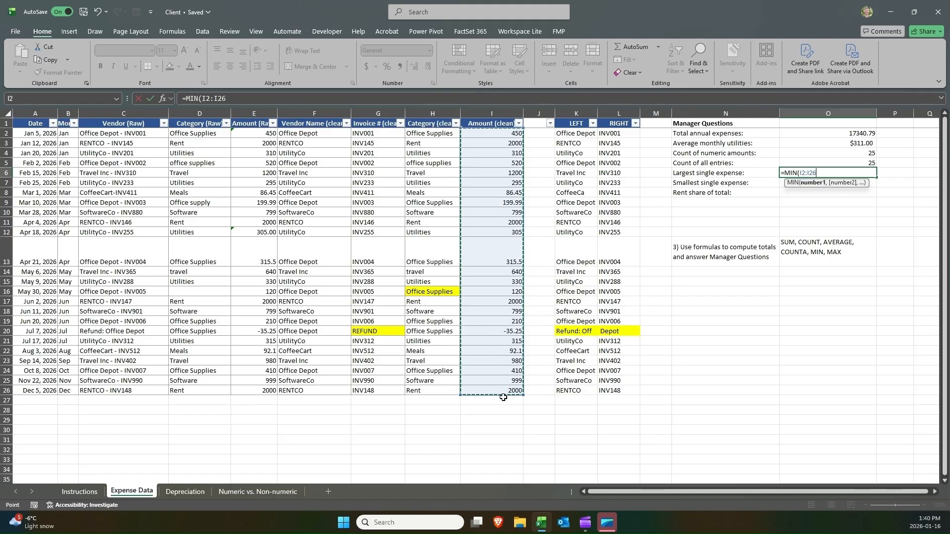
pyautogui.press('Return')
# Enter a MAX formula over I2:I26 in the smallest single expense cell O7.
pyautogui.write('=')
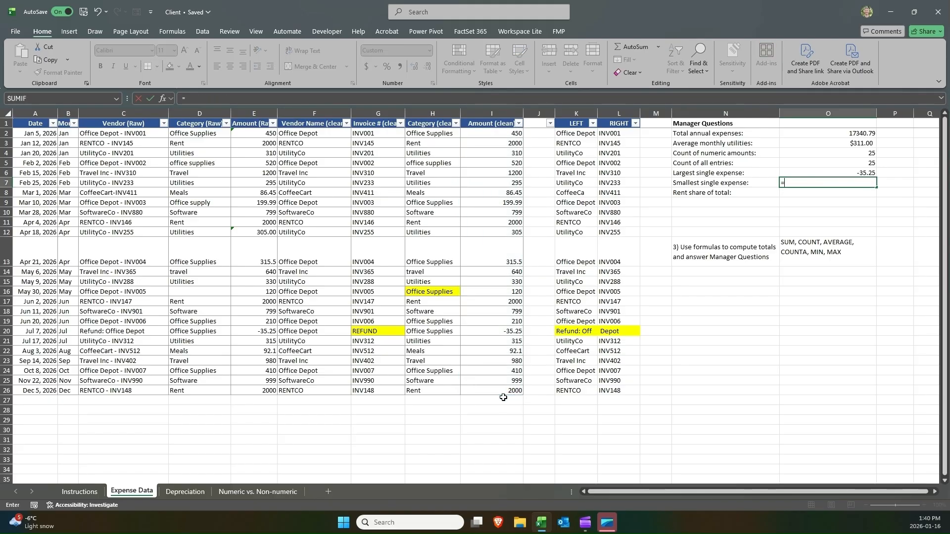
pyautogui.write('max')
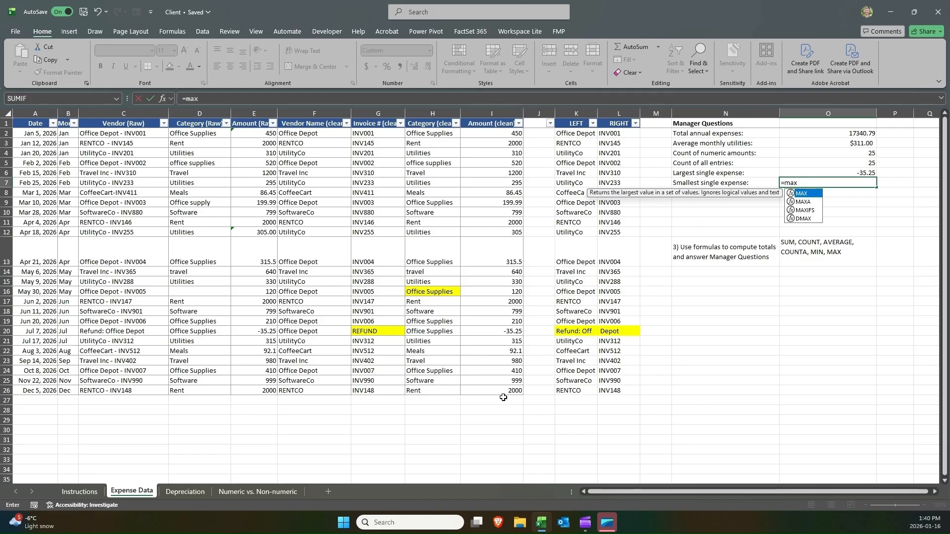
pyautogui.press('Tab')
pyautogui.moveTo(492, 132); pyautogui.dragTo(494, 388)
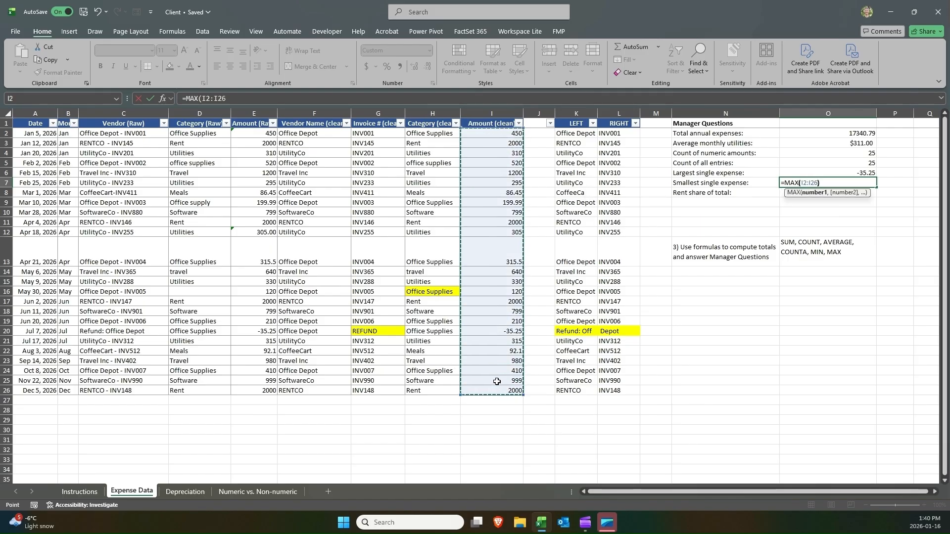
pyautogui.press('Return')
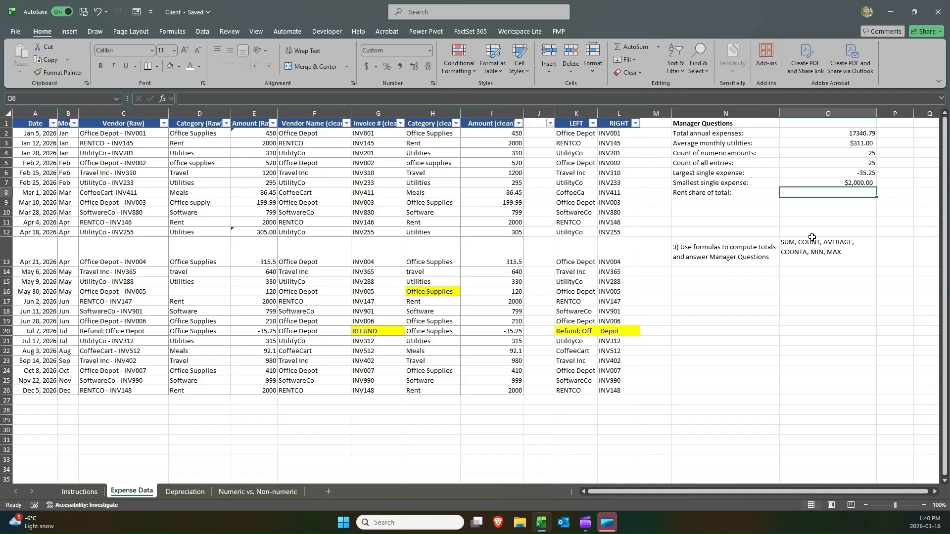
# Clear the formulas from O6 and O7.
pyautogui.click(729, 174)
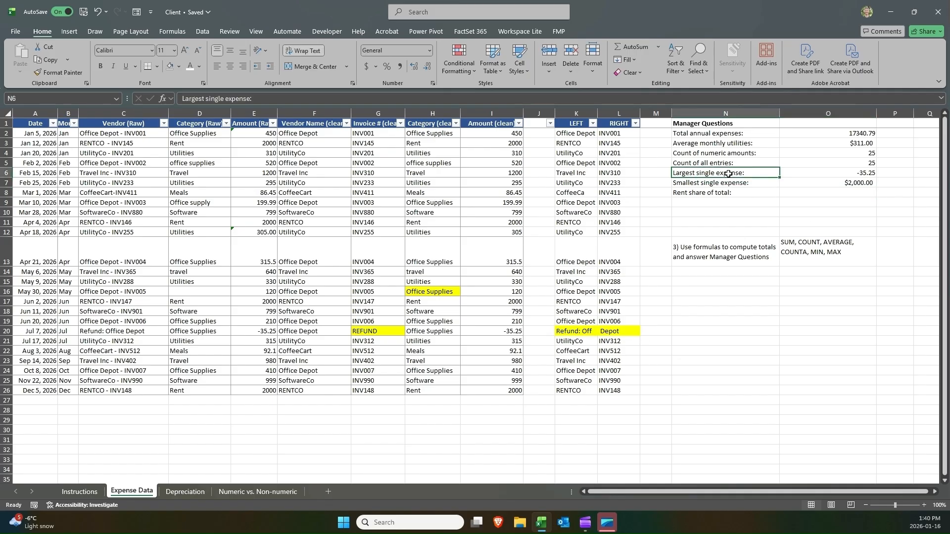
pyautogui.click(816, 178)
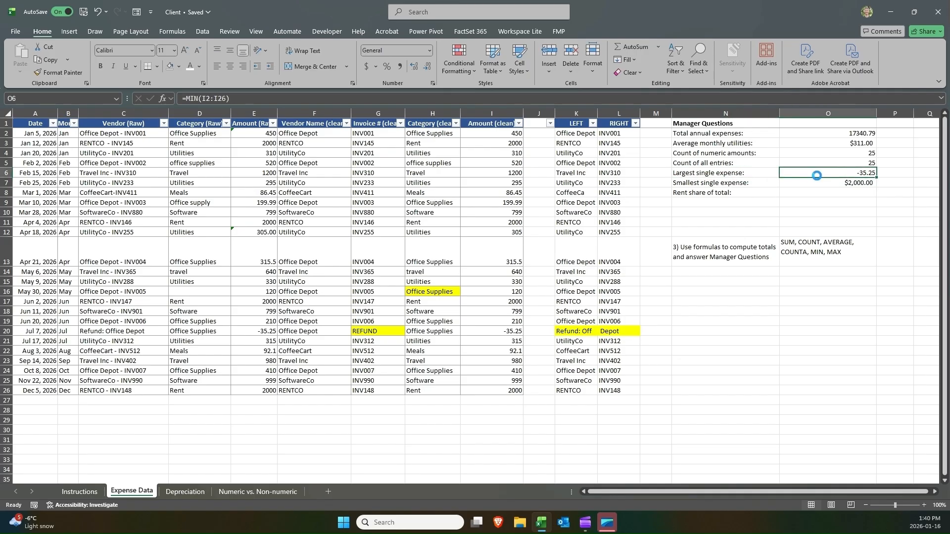
pyautogui.press('Delete')
pyautogui.press('Down')
pyautogui.press('Delete')
pyautogui.press('Up')
# Enter =MAX(I2:I26) in O6 for the largest single expense.
pyautogui.write('=ma')
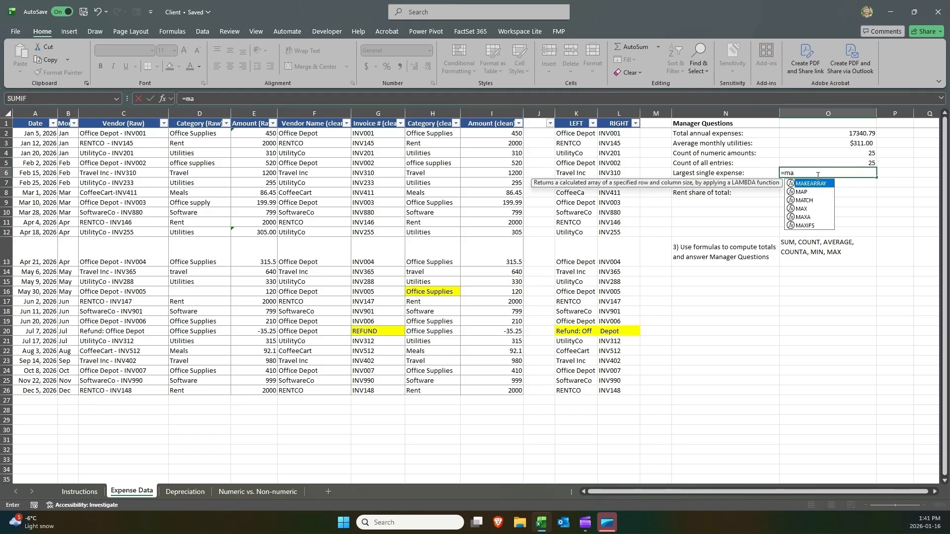
pyautogui.press('Tab')
pyautogui.press('BackSpace')
pyautogui.press('BackSpace')
pyautogui.press('BackSpace')
pyautogui.press('BackSpace')
pyautogui.press('BackSpace')
pyautogui.press('BackSpace')
pyautogui.press('BackSpace')
pyautogui.press('BackSpace')
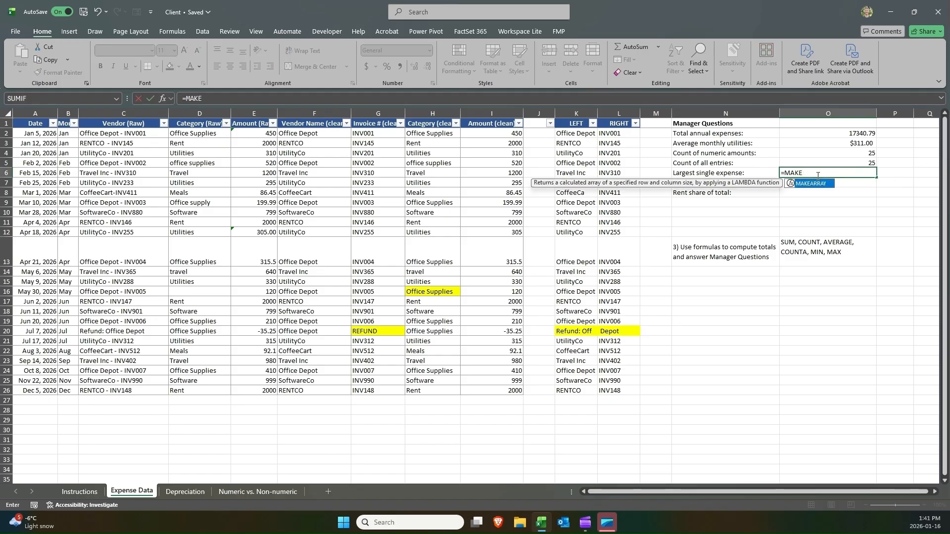
pyautogui.press('Down')
pyautogui.write('x(')
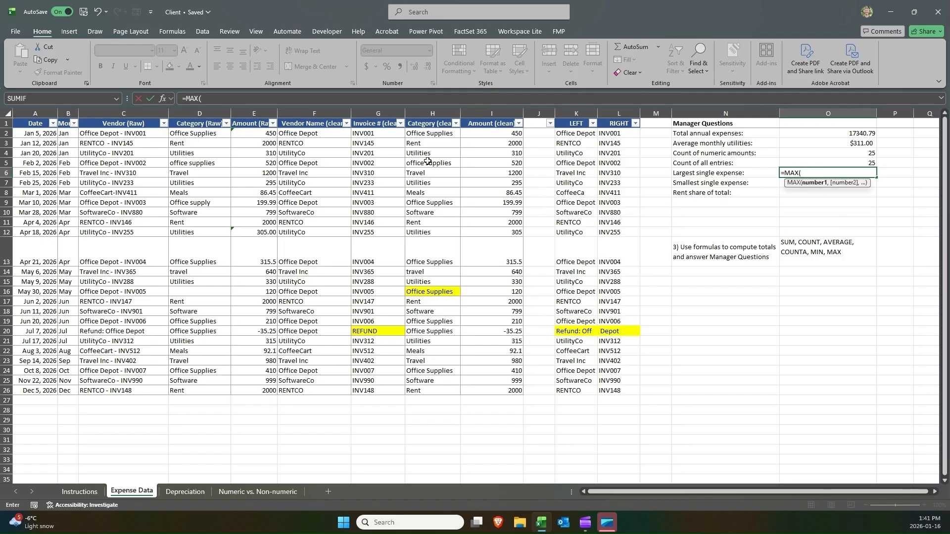
pyautogui.moveTo(472, 134); pyautogui.dragTo(494, 383)
pyautogui.press('Return')
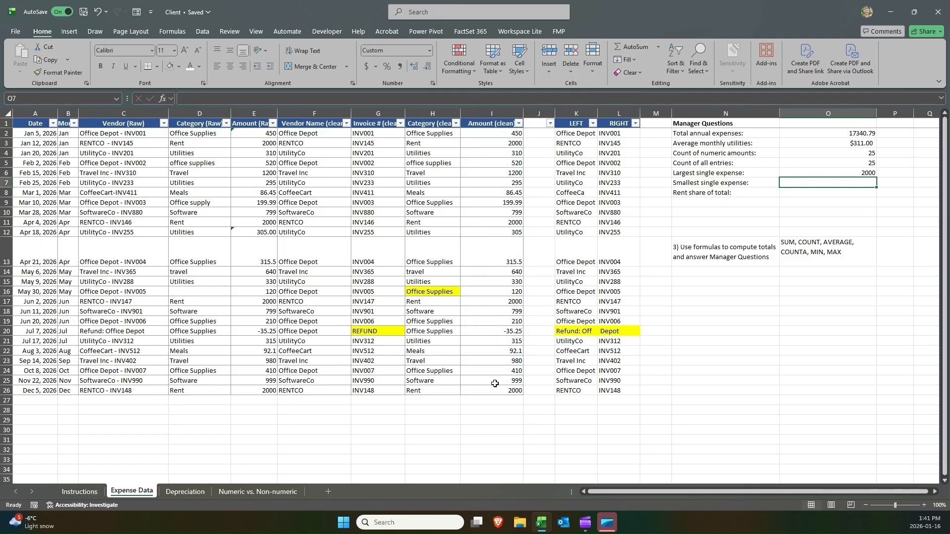
# Enter =MIN(I2:I26) in O7 for the smallest single expense.
pyautogui.write('=MIN(')
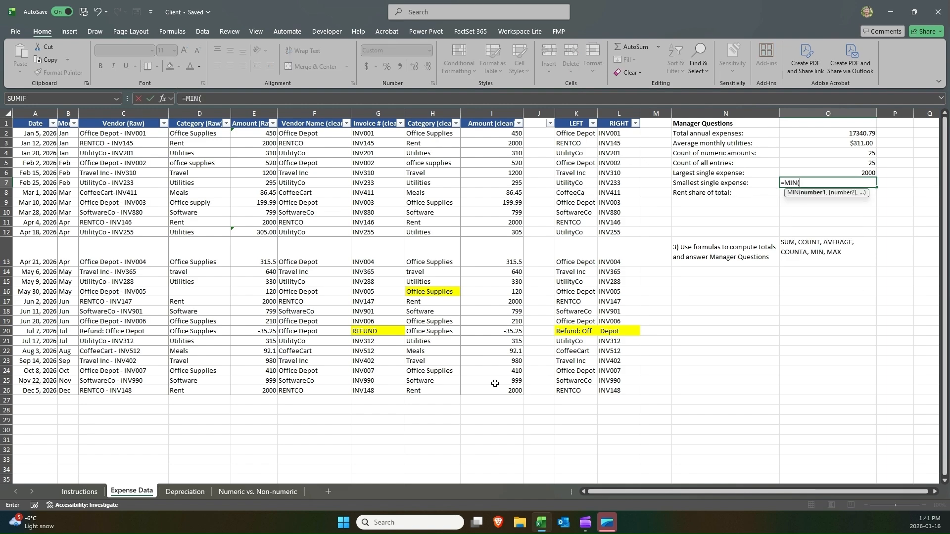
pyautogui.click(495, 134)
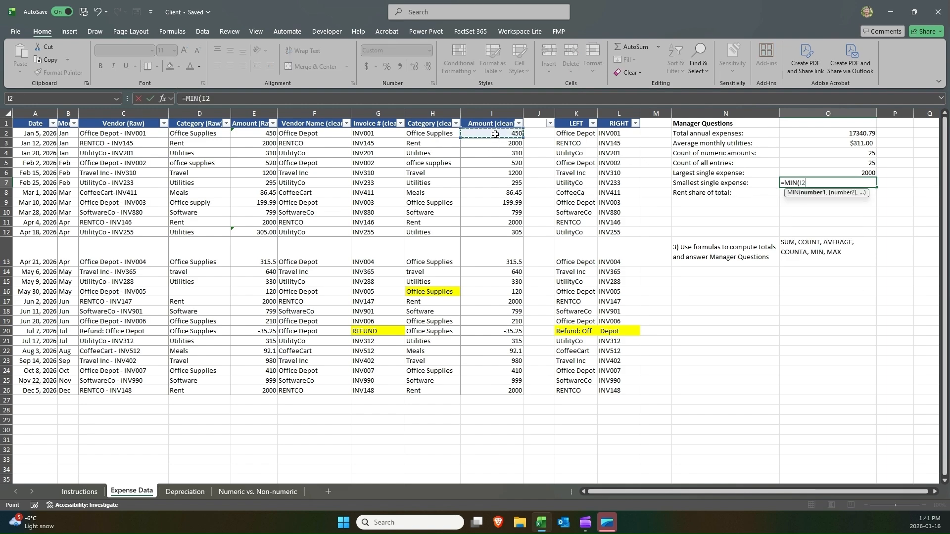
pyautogui.hotkey('ctrl', 'shift', 'Down')
pyautogui.hotkey('ctrl', 'Return')
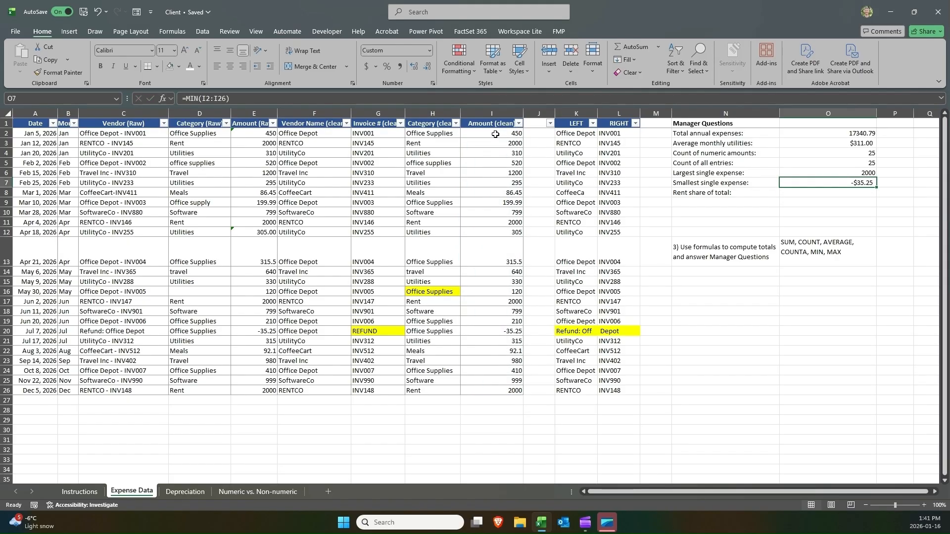
# Highlight the refund row A20:I20 to examine the negative amount.
pyautogui.moveTo(497, 333); pyautogui.dragTo(33, 329)
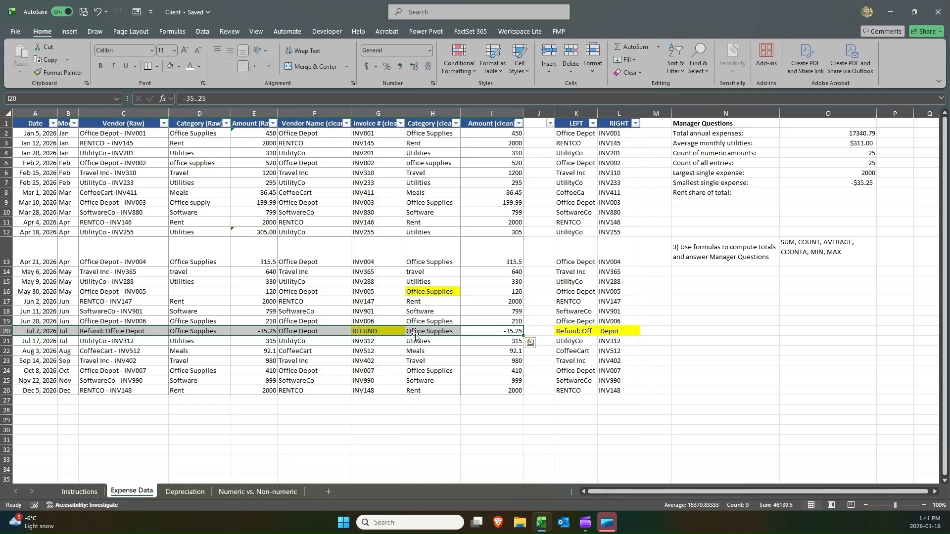
pyautogui.click(511, 329)
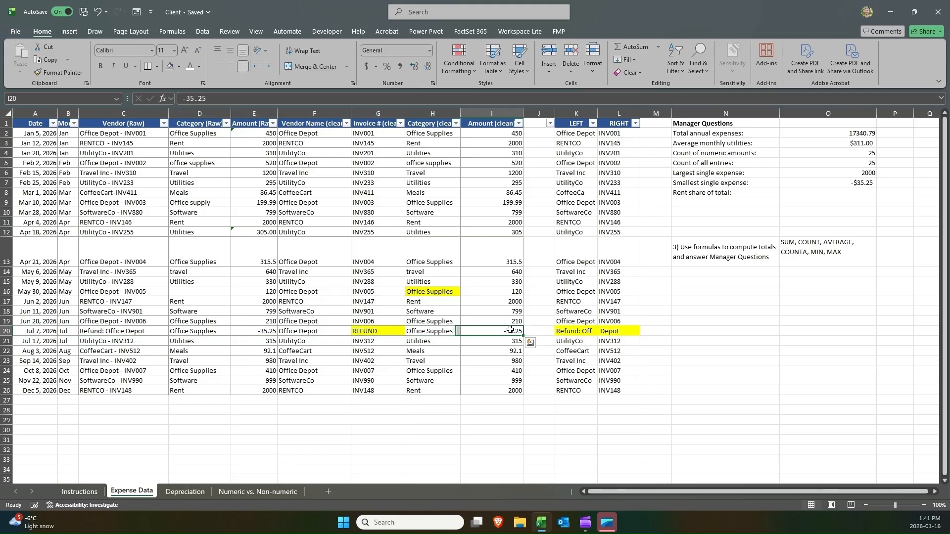
pyautogui.click(859, 184)
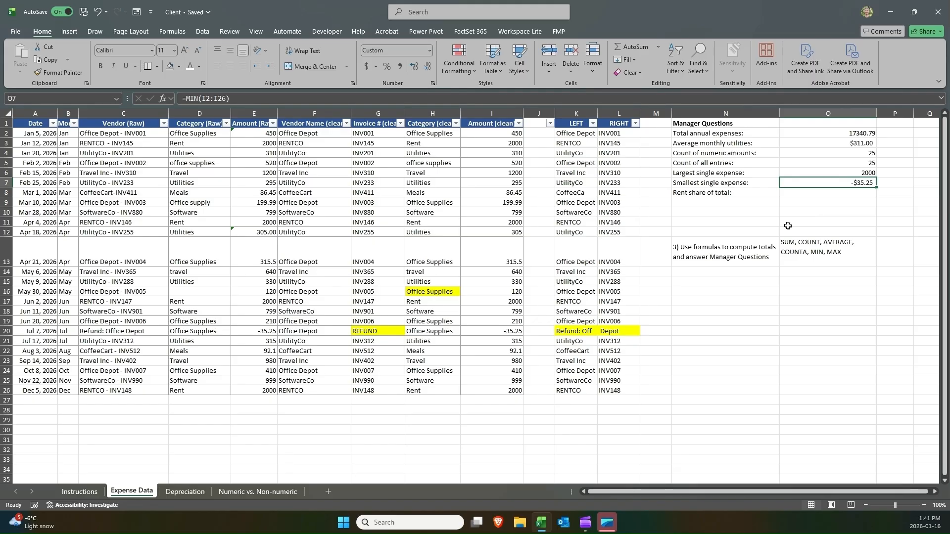
pyautogui.moveTo(388, 332); pyautogui.dragTo(317, 333)
pyautogui.click(487, 332)
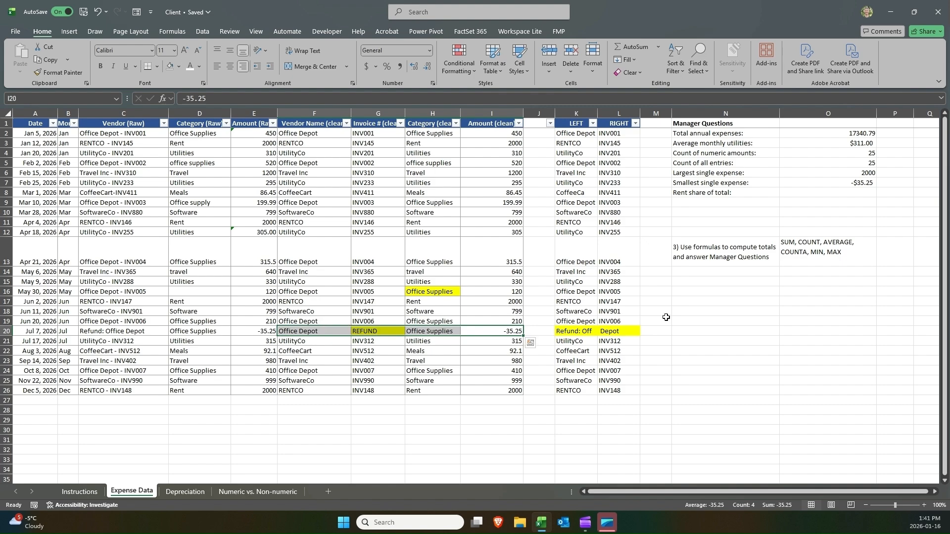
# Append (%) to the Rent share of total label in N8.
pyautogui.click(803, 194)
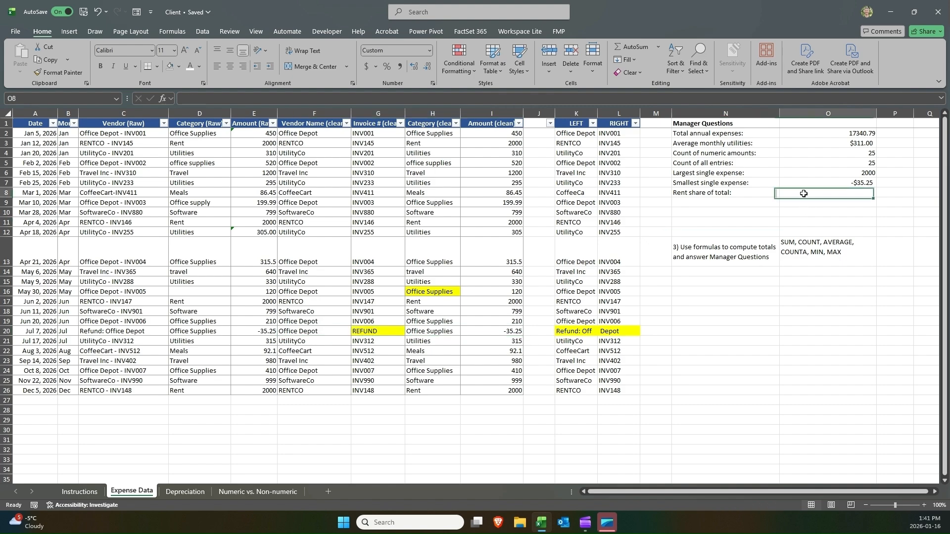
pyautogui.click(715, 201)
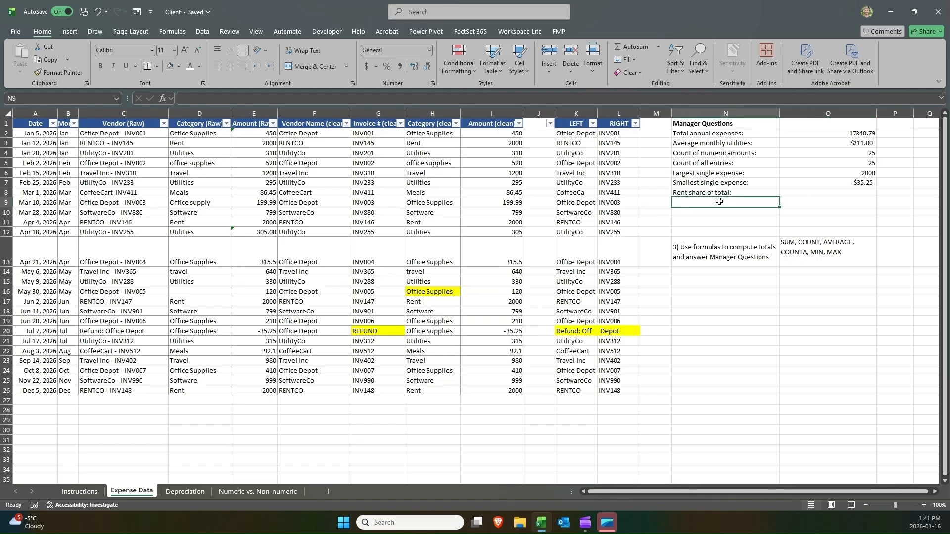
pyautogui.click(725, 193)
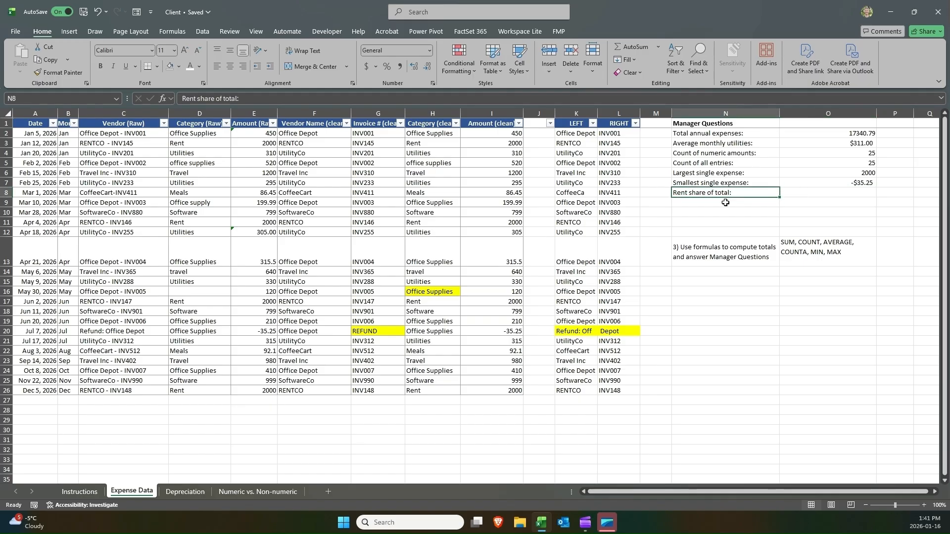
pyautogui.click(726, 202)
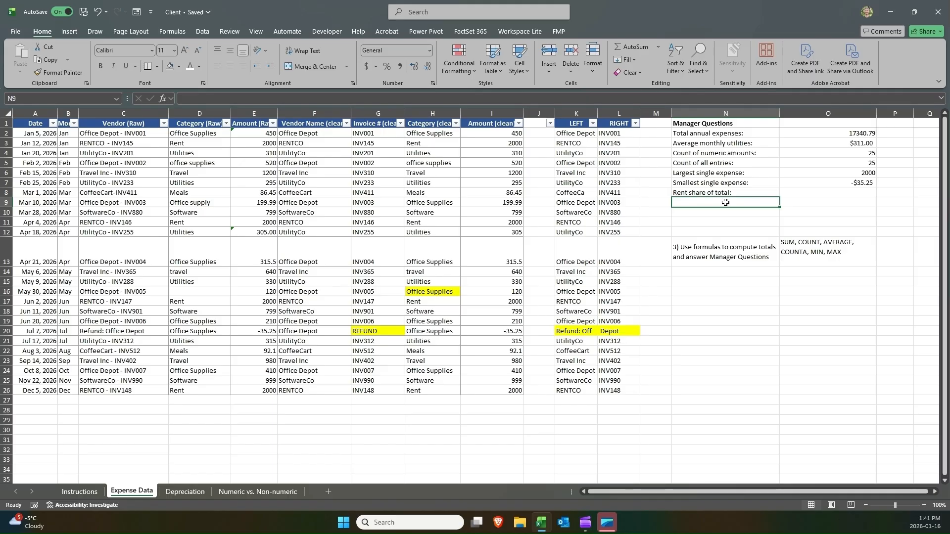
pyautogui.doubleClick(724, 193)
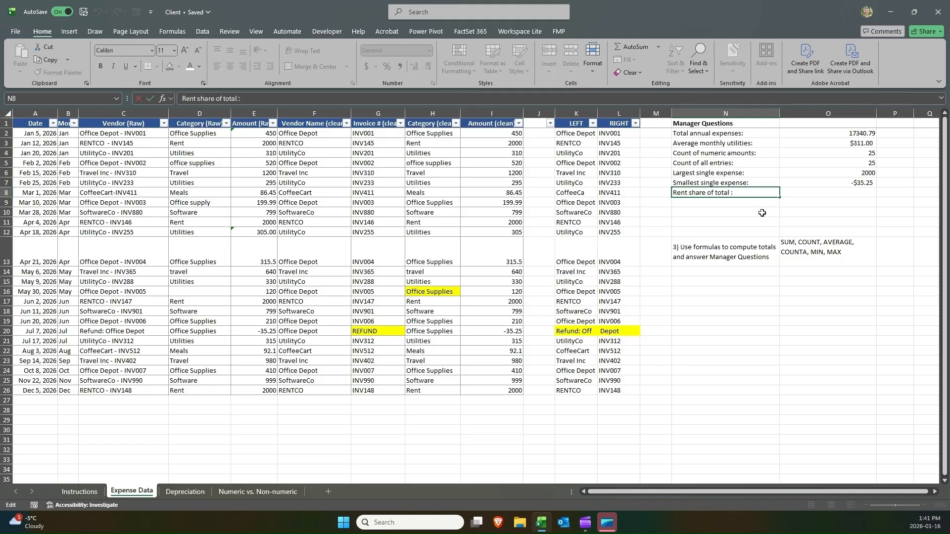
pyautogui.write('(%)')
pyautogui.press('Return')
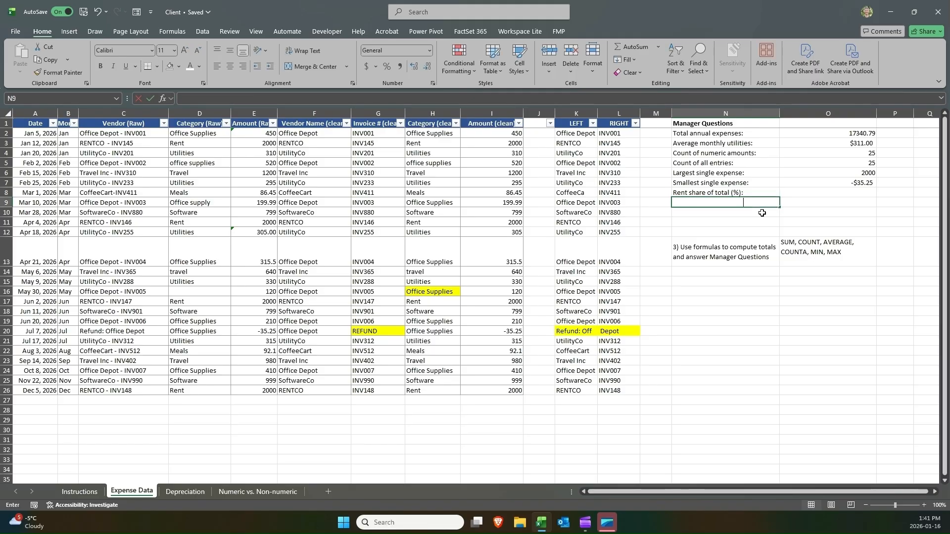
# Enter the label Rent expense in N9 and indent it.
pyautogui.write('Rent')
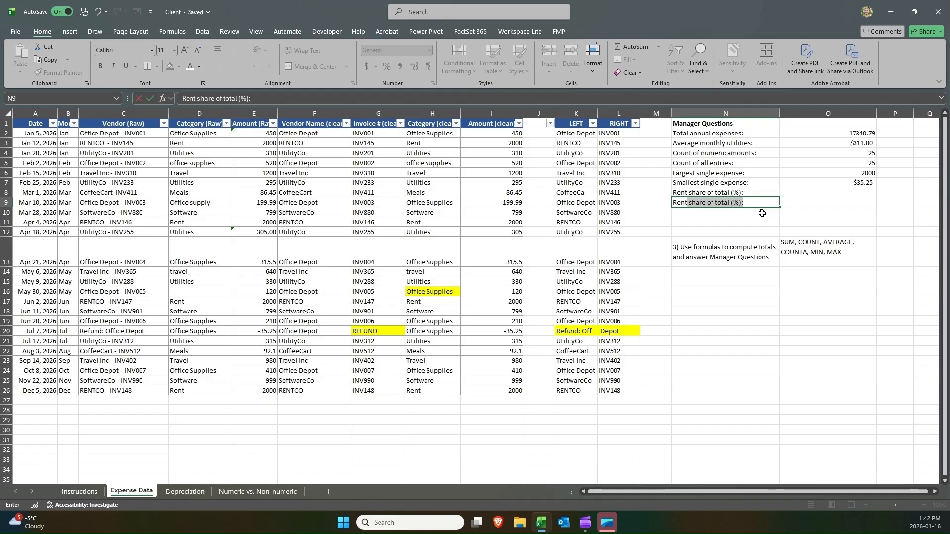
pyautogui.write(' expense')
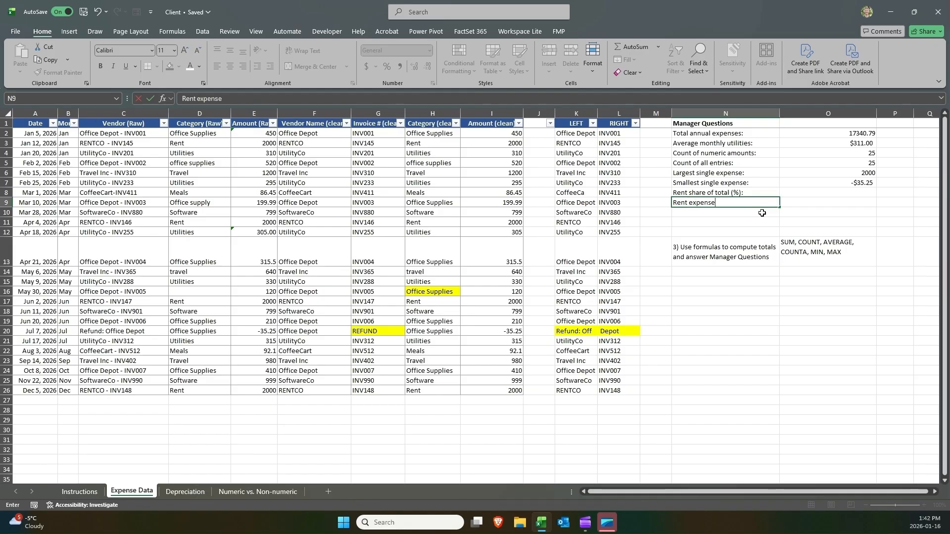
pyautogui.hotkey('ctrl', 'Return')
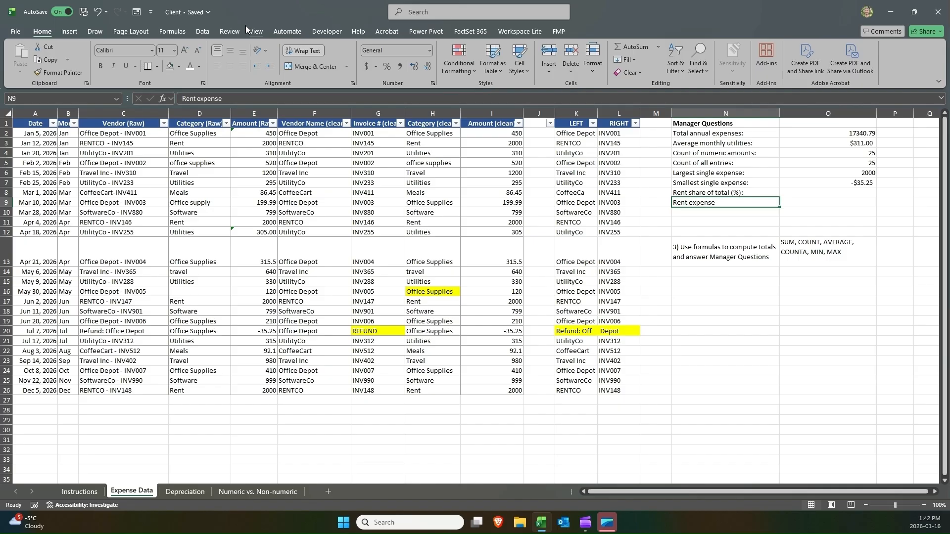
pyautogui.click(267, 68)
pyautogui.click(266, 71)
# Filter the Category (clean) column to show only Rent rows, review their amounts, then clear the filter.
pyautogui.click(820, 203)
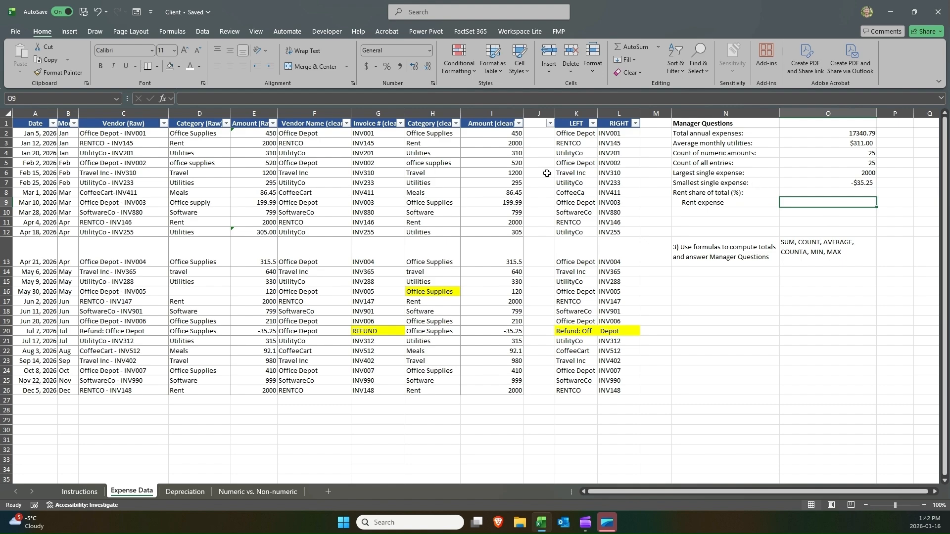
pyautogui.click(434, 145)
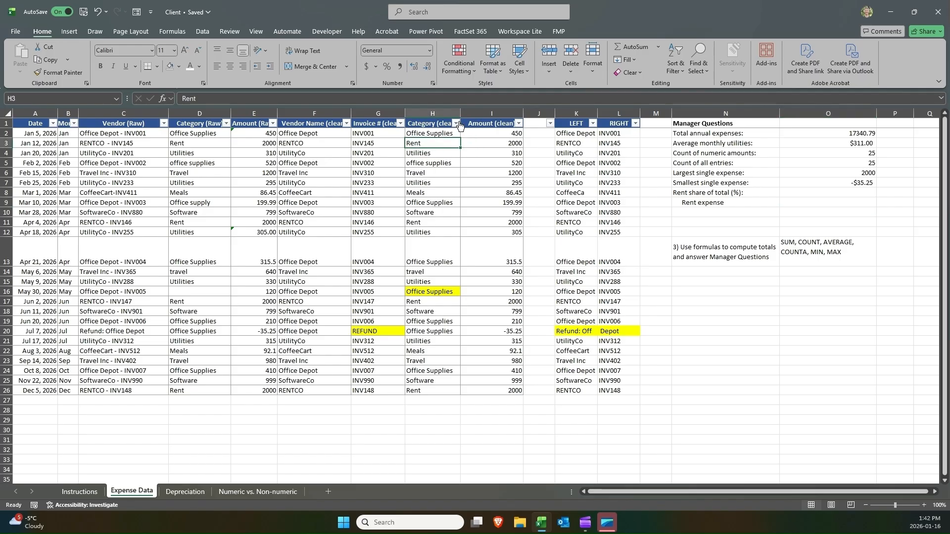
pyautogui.click(457, 124)
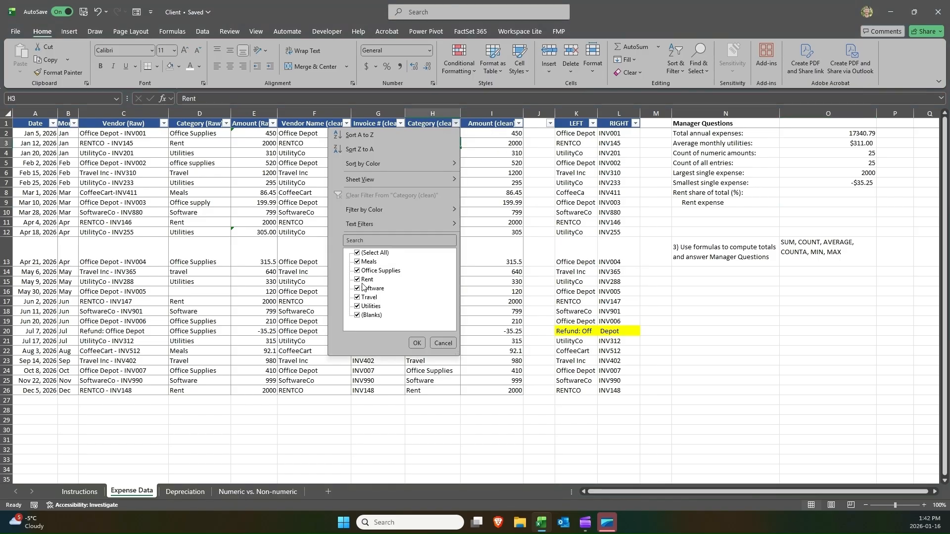
pyautogui.click(379, 253)
pyautogui.click(372, 280)
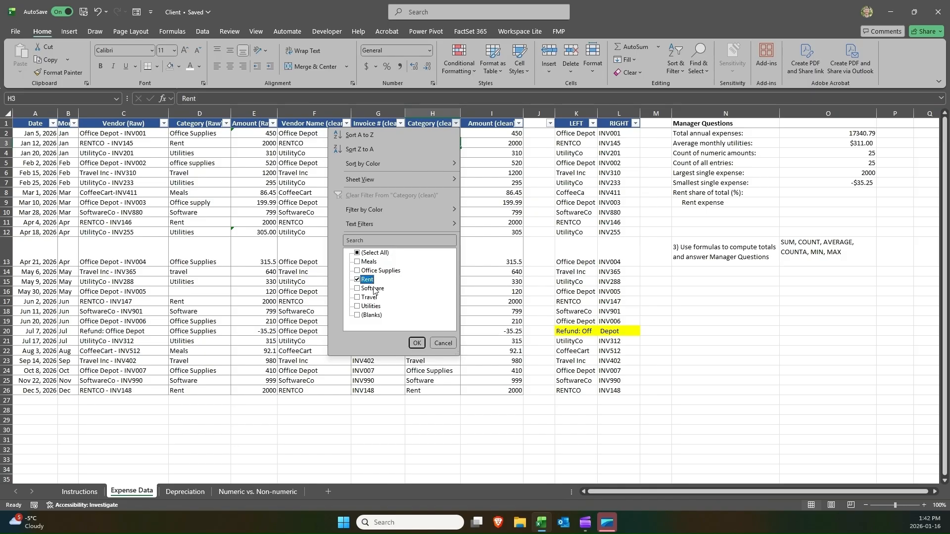
pyautogui.click(417, 343)
pyautogui.moveTo(442, 132); pyautogui.dragTo(436, 164)
pyautogui.moveTo(498, 135); pyautogui.dragTo(500, 162)
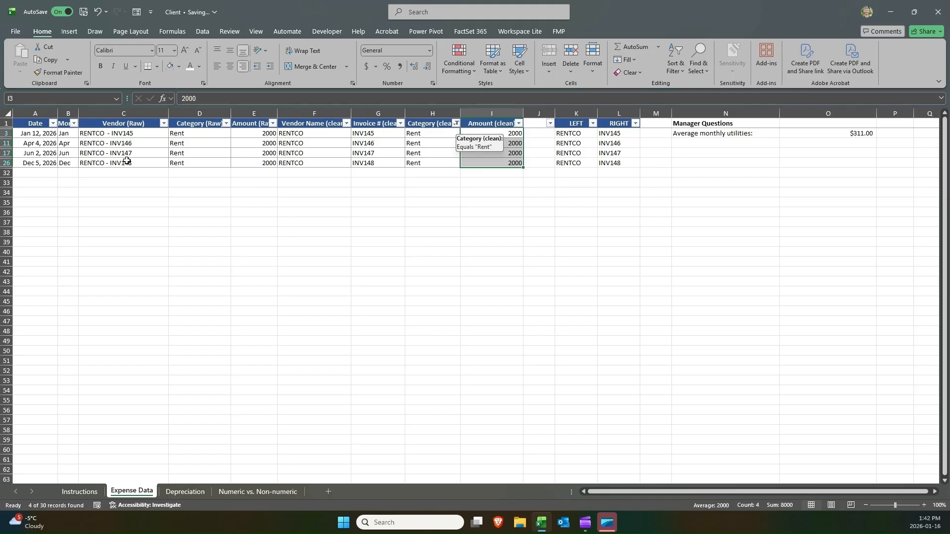
pyautogui.click(455, 123)
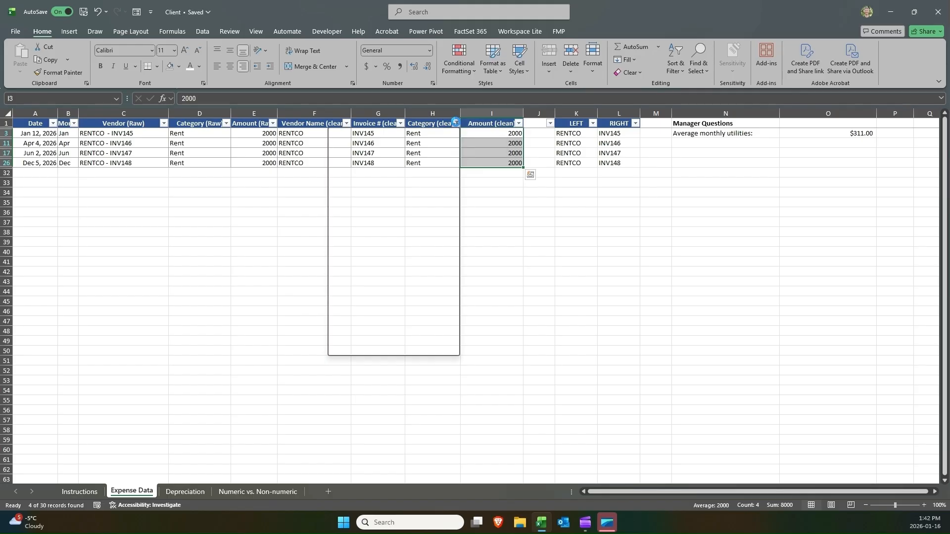
pyautogui.click(420, 193)
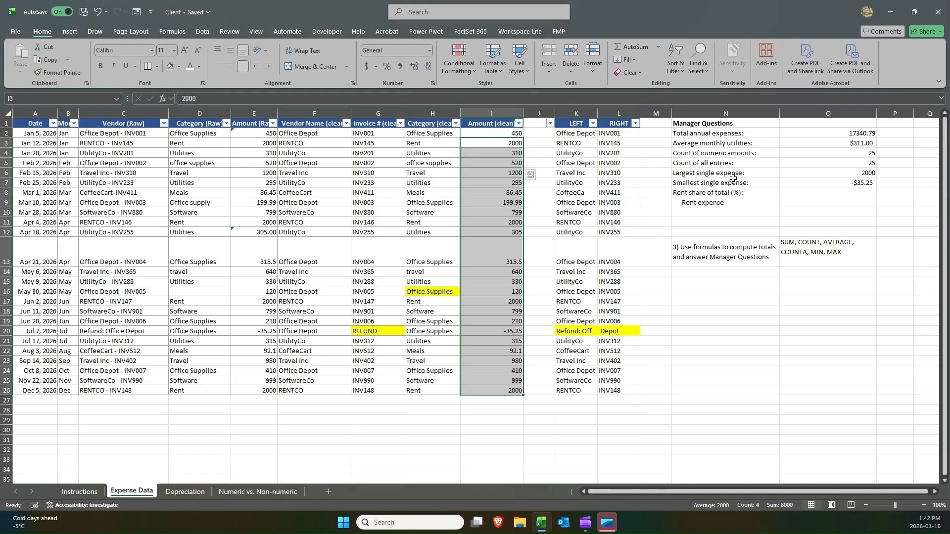
# Enter =I3+I11+I17+I26 in O9 to total the four rent amounts.
pyautogui.click(844, 200)
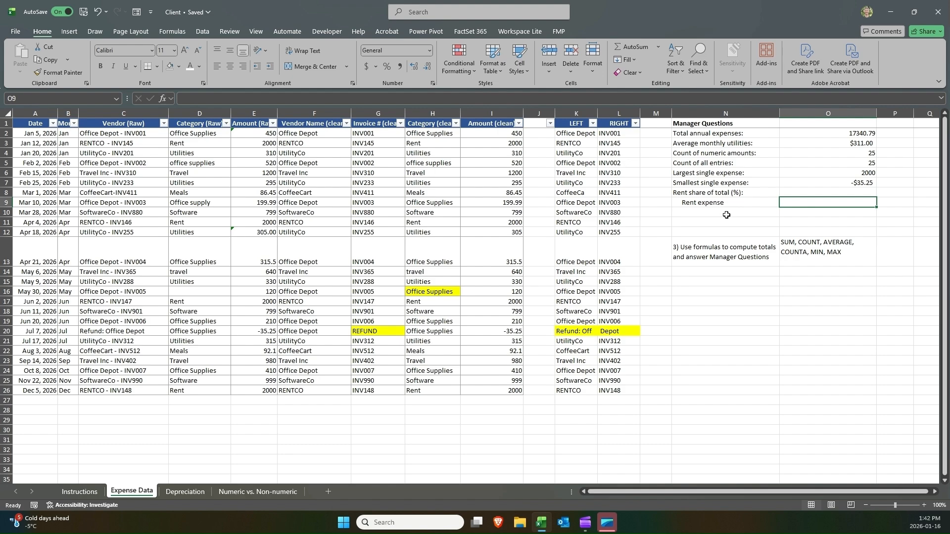
pyautogui.write('=')
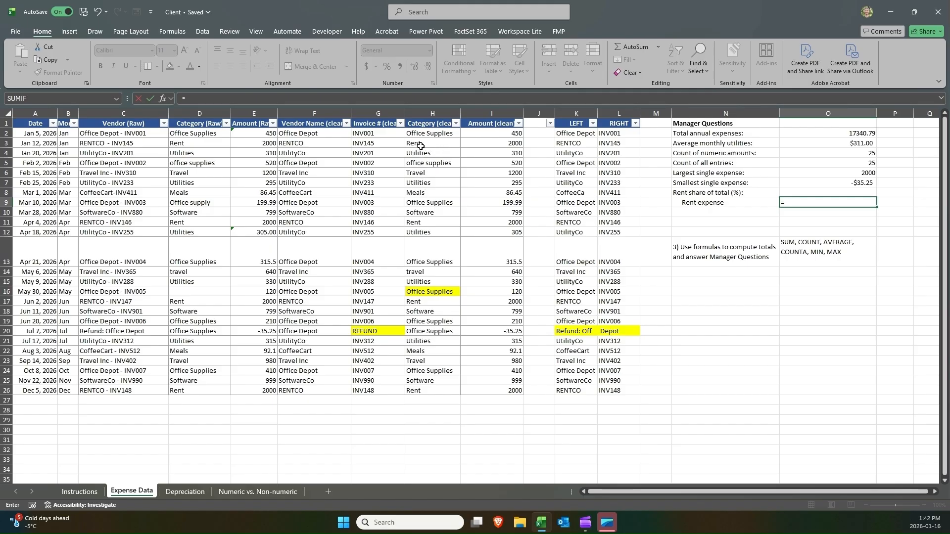
pyautogui.click(475, 143)
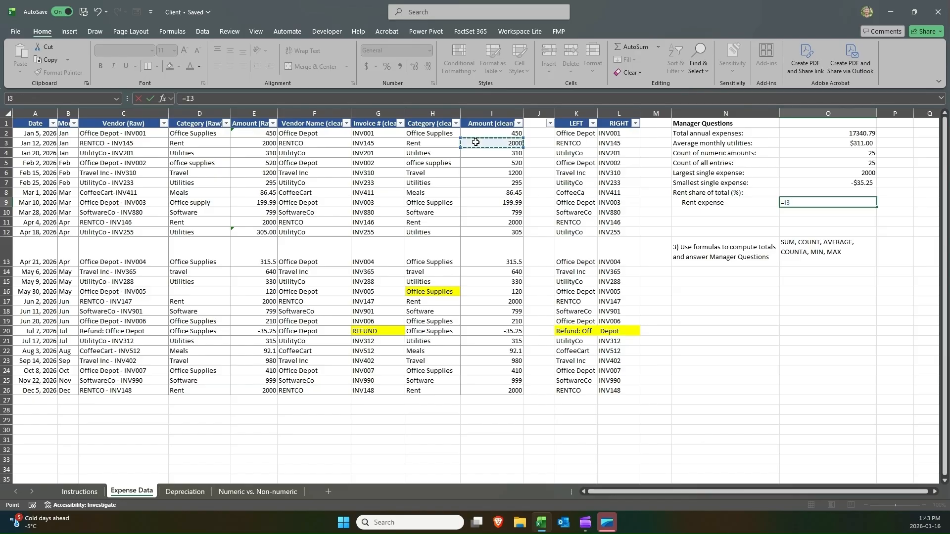
pyautogui.write('+')
pyautogui.click(470, 226)
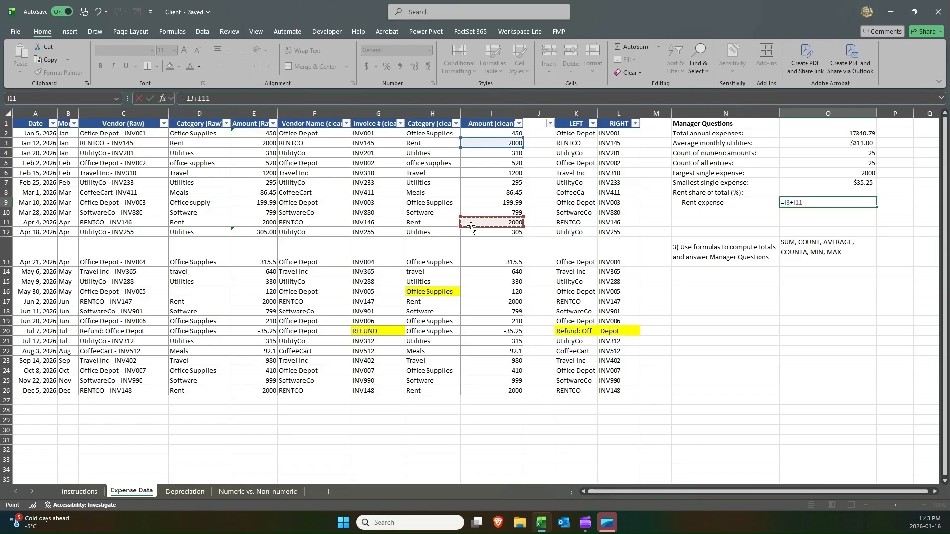
pyautogui.write('+')
pyautogui.click(492, 301)
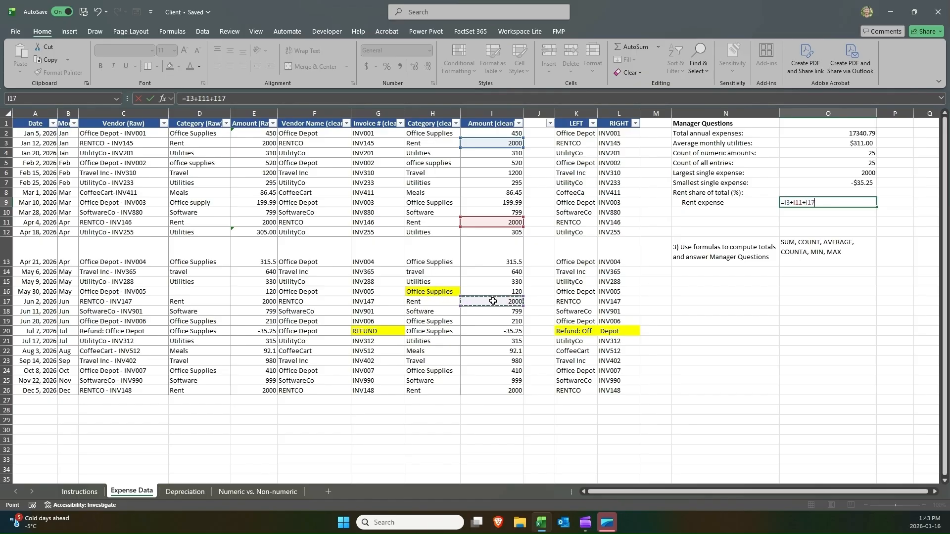
pyautogui.write('+')
pyautogui.click(501, 392)
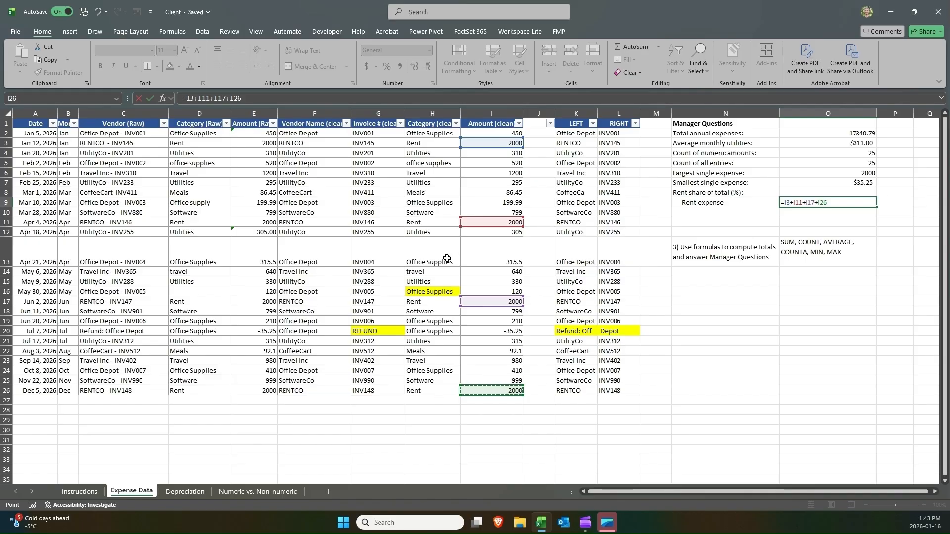
pyautogui.press('Return')
pyautogui.click(771, 213)
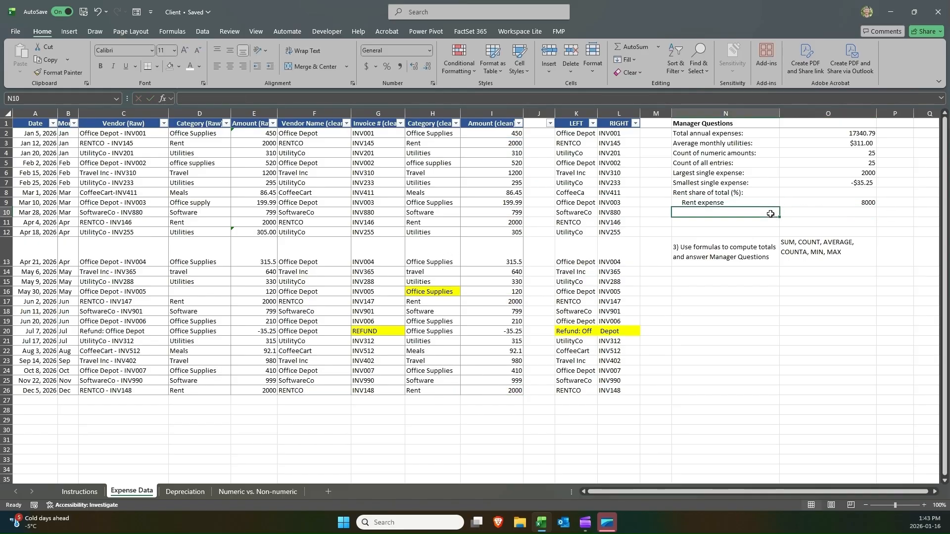
pyautogui.doubleClick(817, 203)
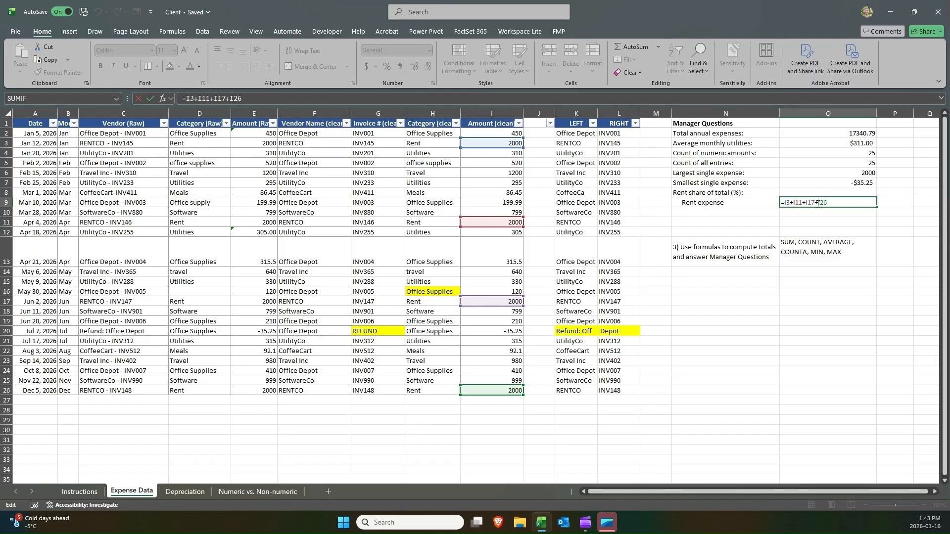
pyautogui.press('Return')
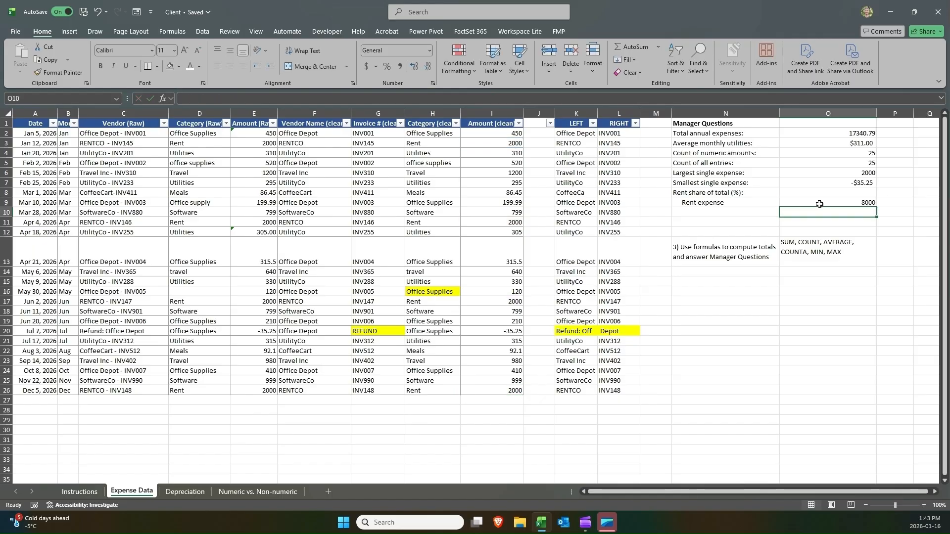
# Enter the label Rent Share % in N10 and indent it.
pyautogui.click(755, 212)
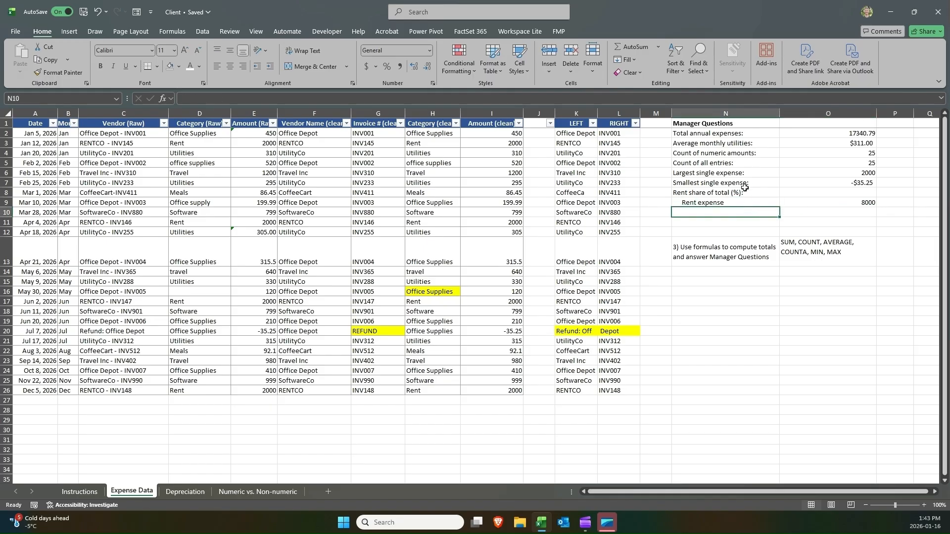
pyautogui.write('Rent Share %')
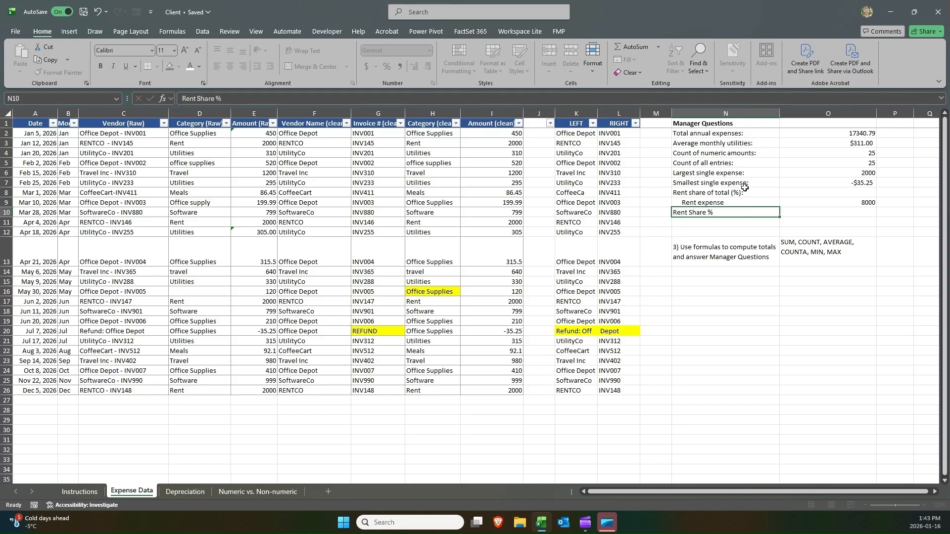
pyautogui.press('Tab')
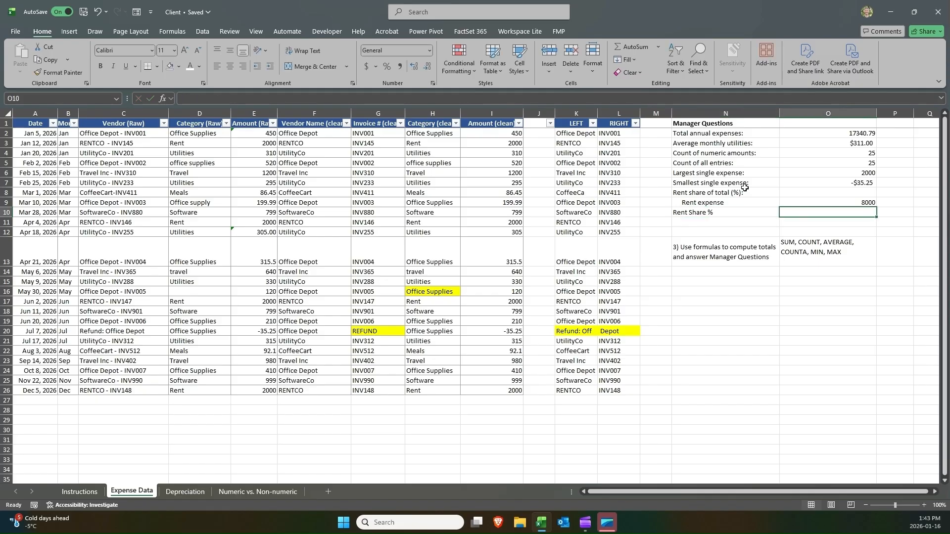
pyautogui.press('Left')
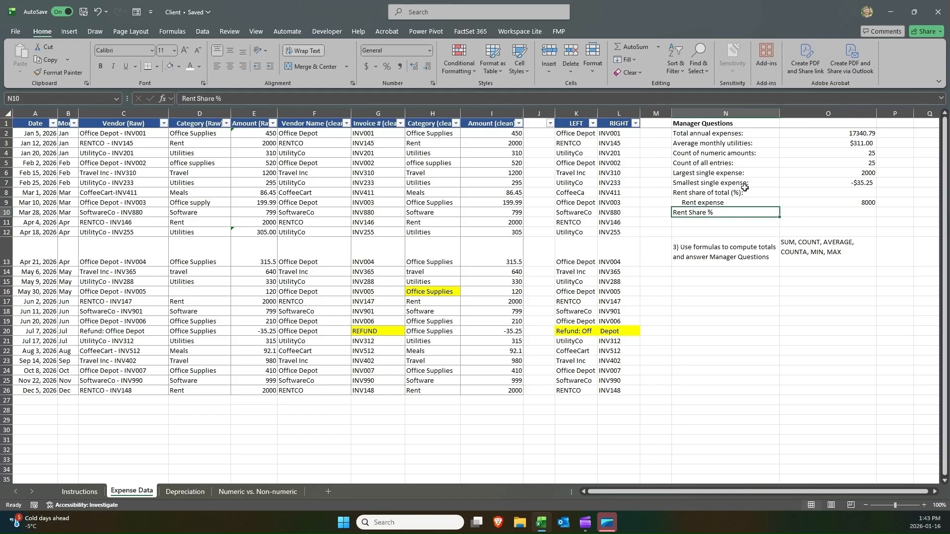
pyautogui.click(269, 66)
pyautogui.click(269, 66)
# Enter =O9/O2 in O10 to compute rent's share of total annual expenses.
pyautogui.click(824, 217)
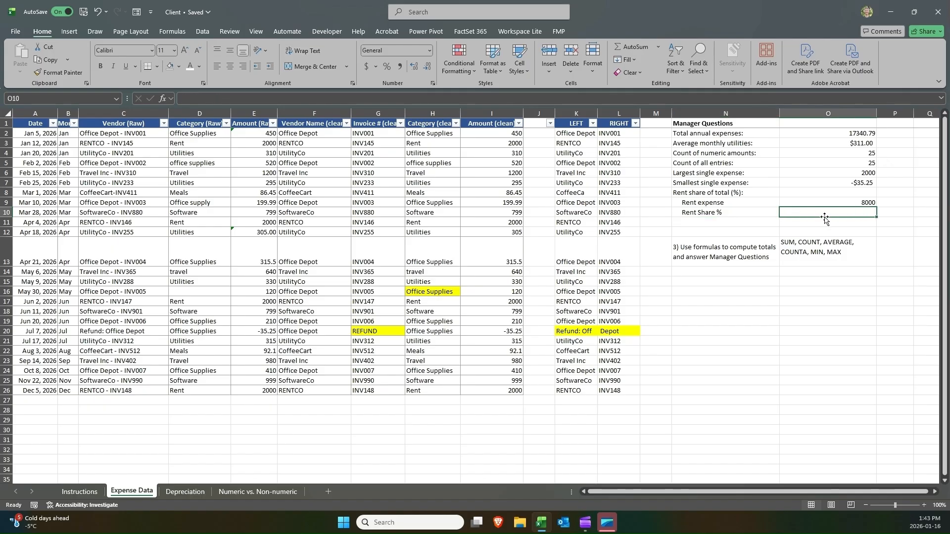
pyautogui.write('=')
pyautogui.press('Up')
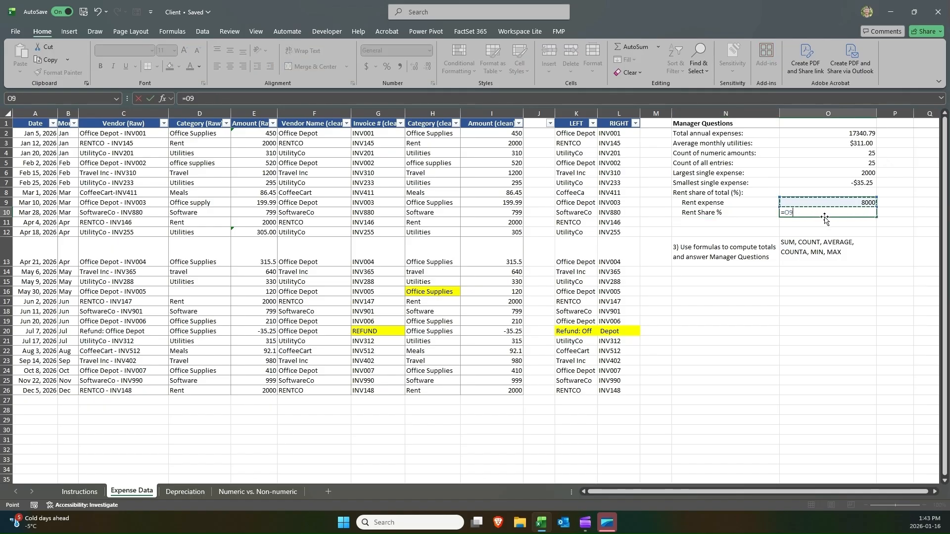
pyautogui.write('/')
pyautogui.click(838, 132)
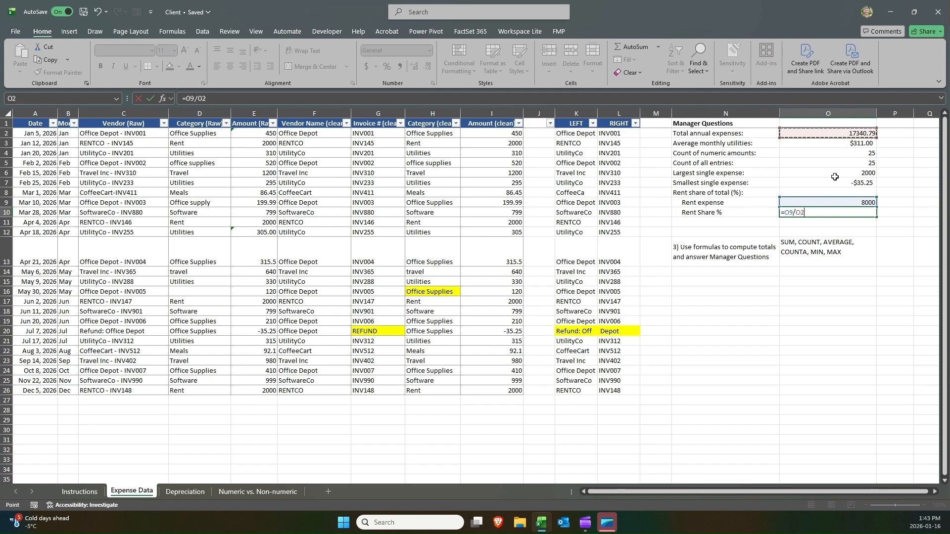
pyautogui.hotkey('ctrl', 'Return')
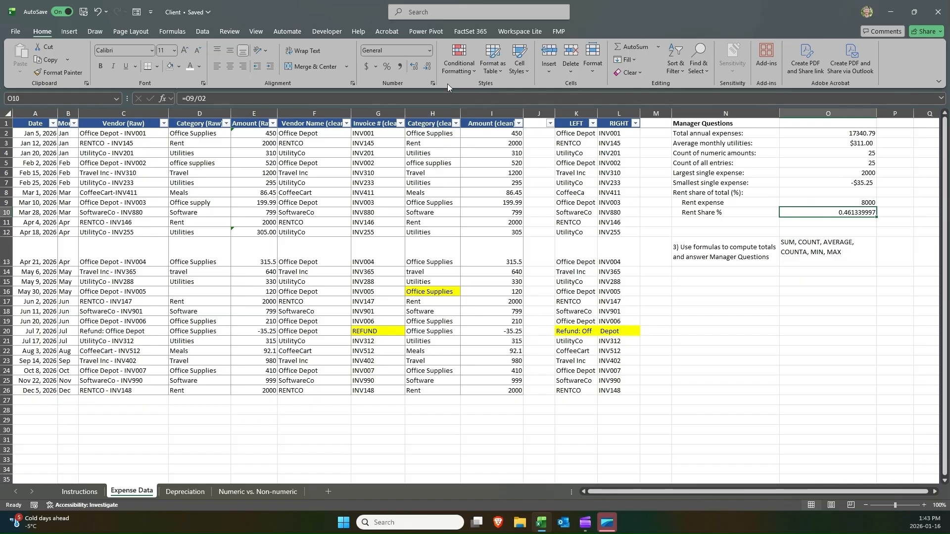
# Format the rent share result in O10 as a percentage with two decimal places.
pyautogui.click(387, 66)
pyautogui.click(414, 67)
pyautogui.click(414, 66)
pyautogui.doubleClick(838, 213)
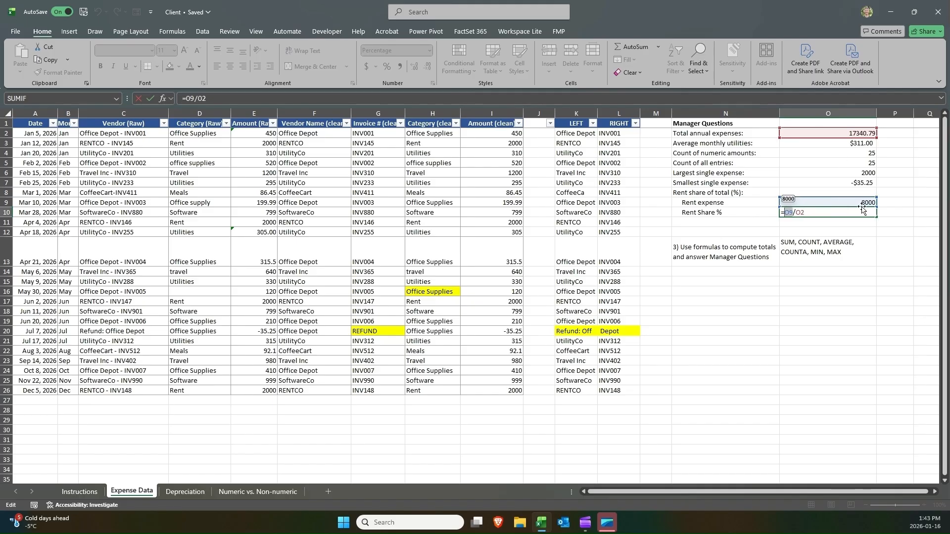
pyautogui.click(797, 213)
pyautogui.press('Return')
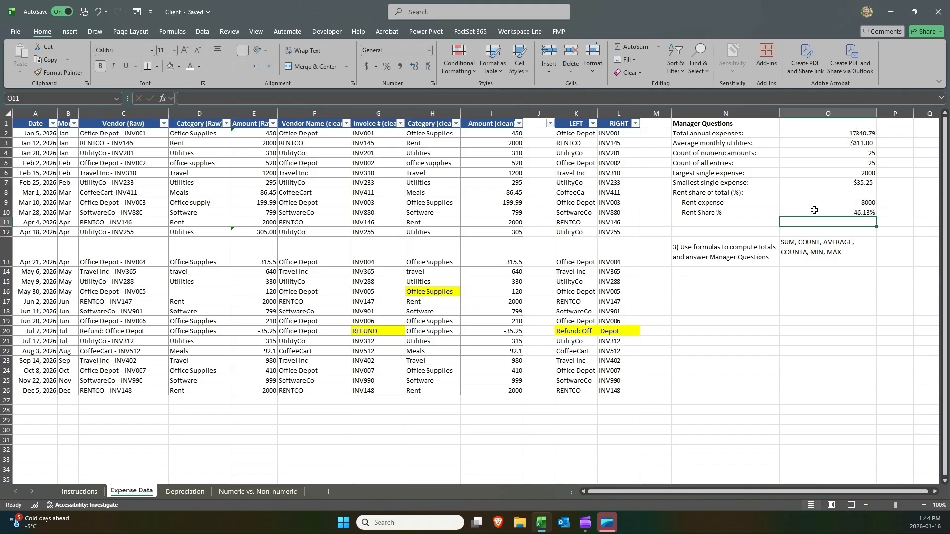
# Clear the Rent expense and Rent Share % helper rows in N9:O10.
pyautogui.click(830, 203)
pyautogui.click(831, 212)
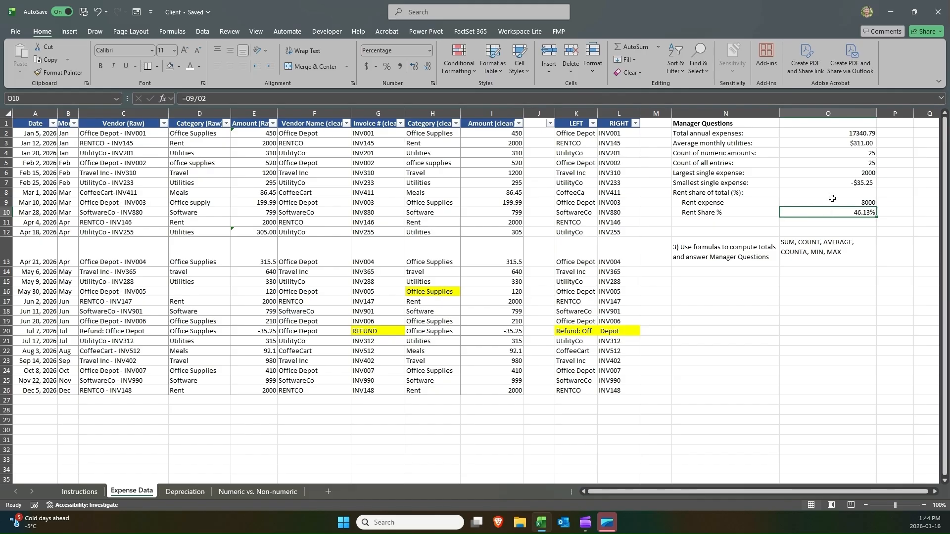
pyautogui.click(832, 199)
pyautogui.click(831, 213)
pyautogui.moveTo(747, 215); pyautogui.dragTo(794, 211)
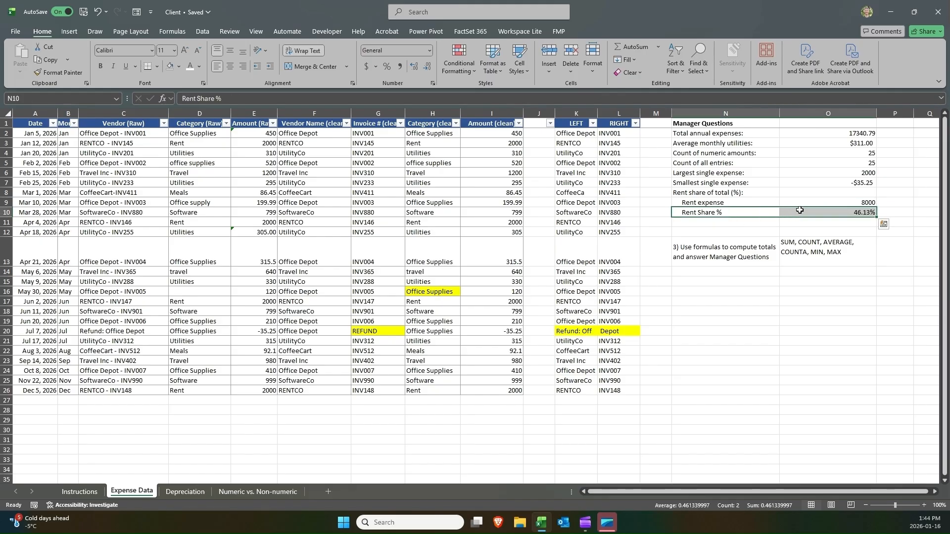
pyautogui.press('Delete')
pyautogui.press('Up')
pyautogui.press('Up')
pyautogui.press('Right')
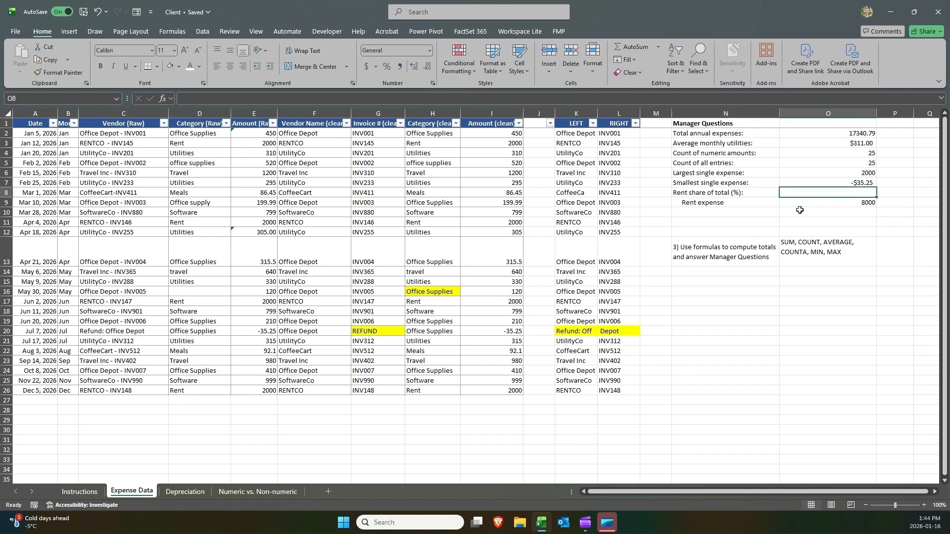
pyautogui.press('Down')
pyautogui.hotkey('shift', 'Left')
pyautogui.press('Delete')
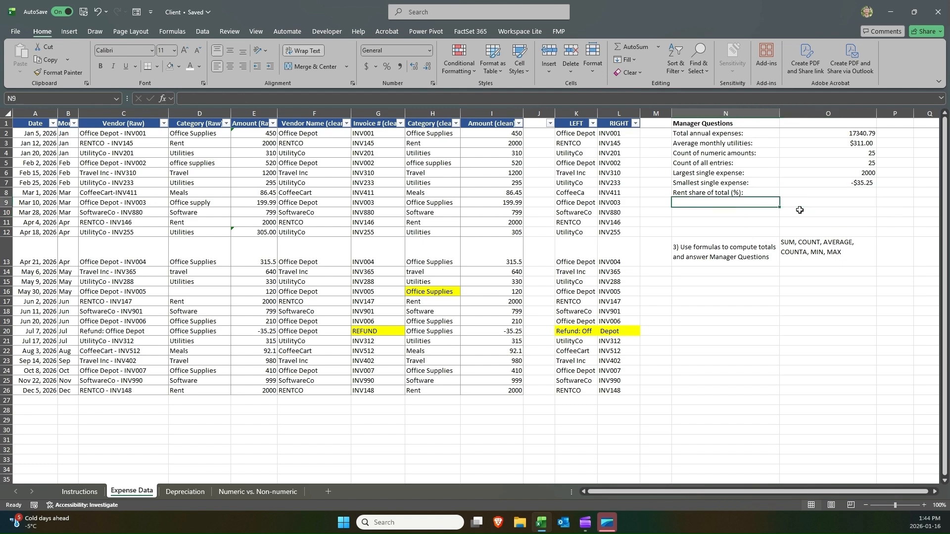
# Enter =(I3+I11+I17+I26)/O2 in O8 to compute rent's share of total expenses in one formula.
pyautogui.press('Up')
pyautogui.press('Right')
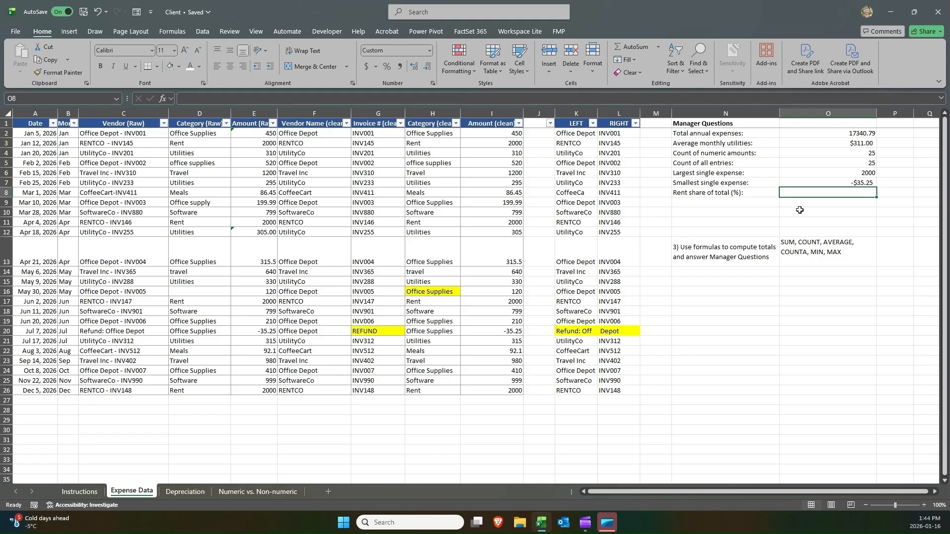
pyautogui.write('=(')
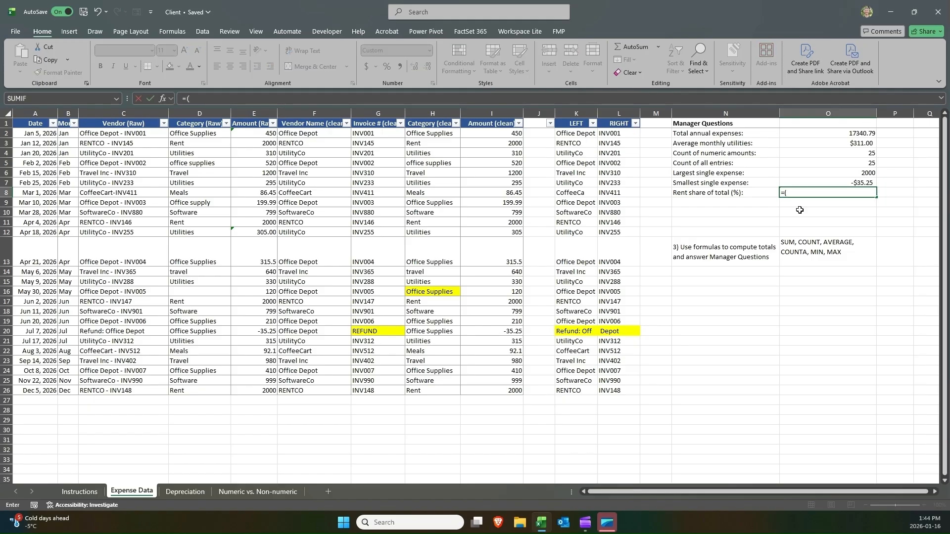
pyautogui.click(507, 142)
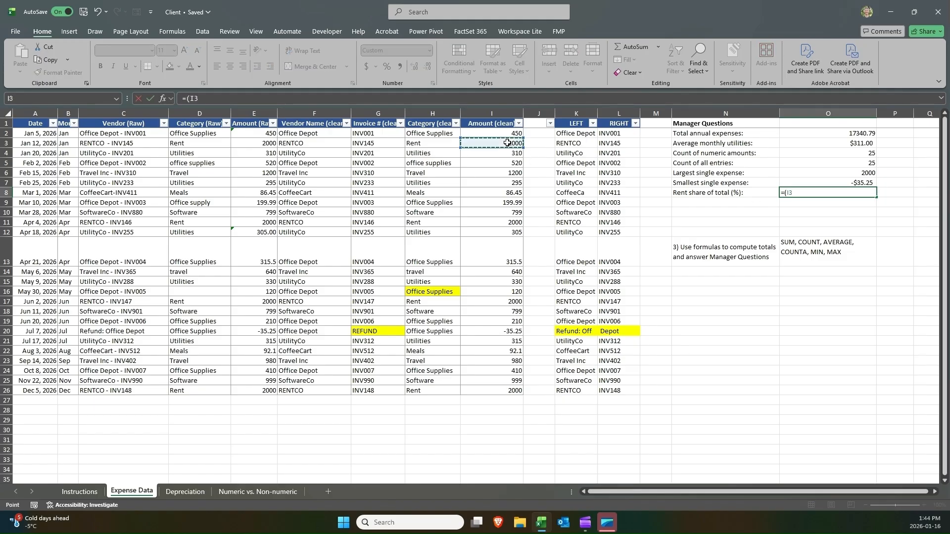
pyautogui.write('+')
pyautogui.click(492, 223)
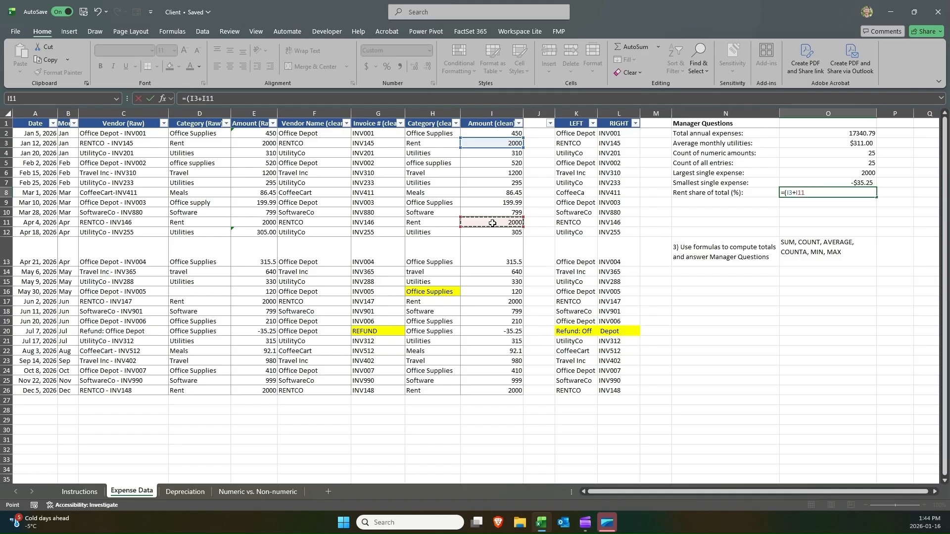
pyautogui.write('+')
pyautogui.click(481, 301)
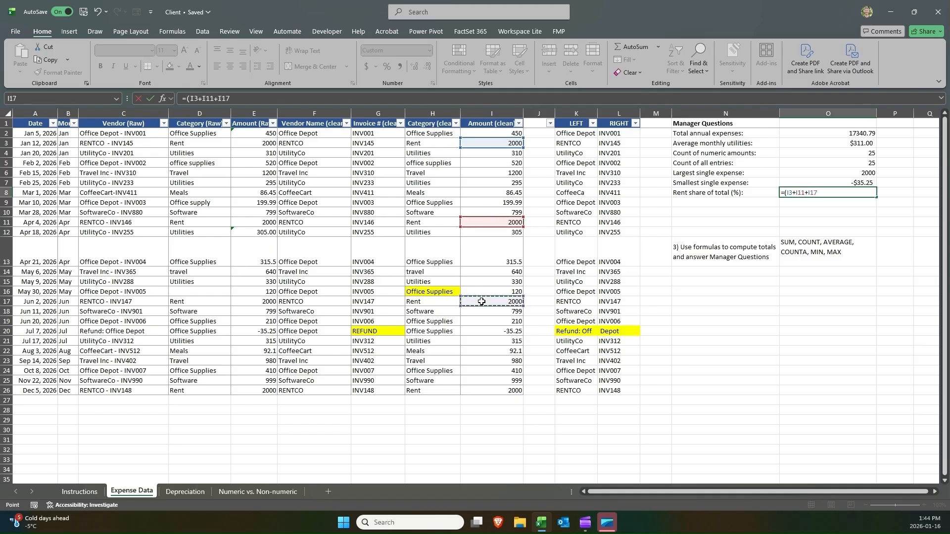
pyautogui.write('+')
pyautogui.click(478, 389)
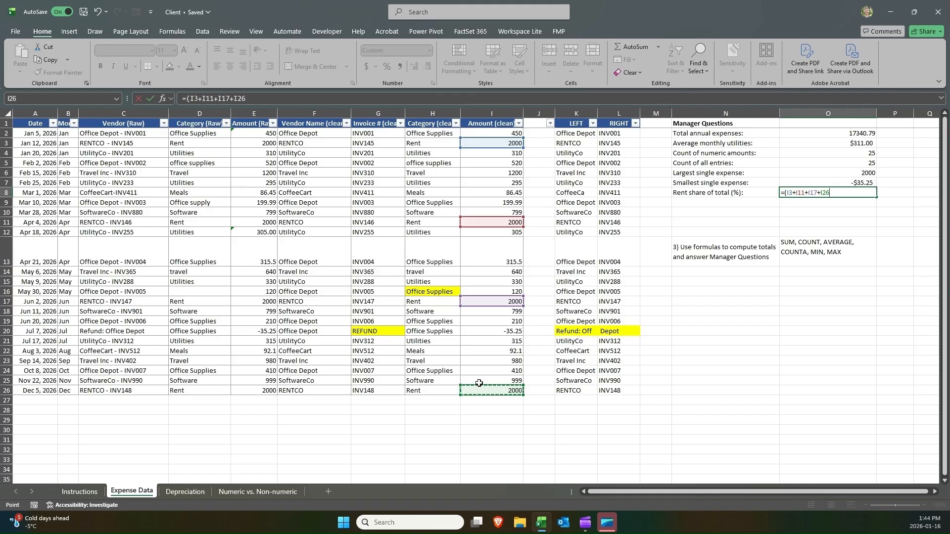
pyautogui.write(')/')
pyautogui.click(837, 132)
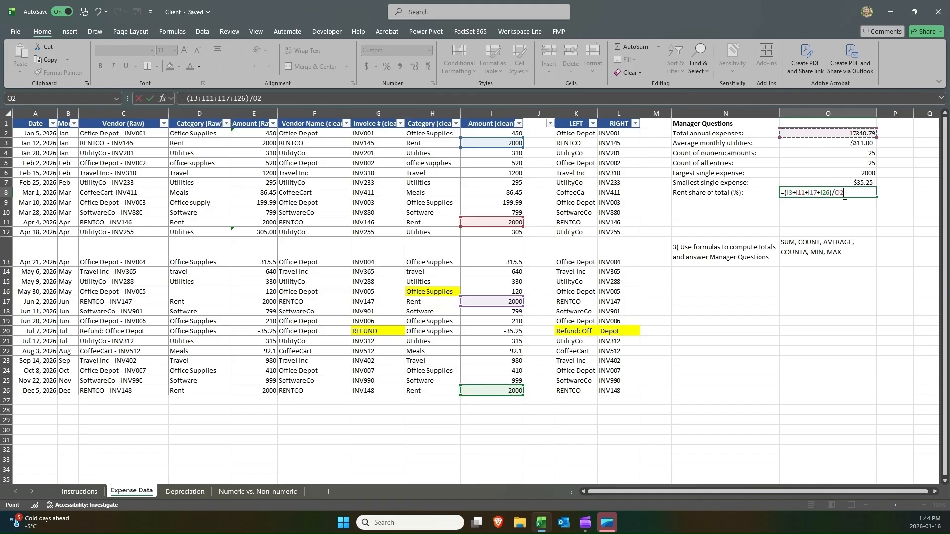
pyautogui.press('Return')
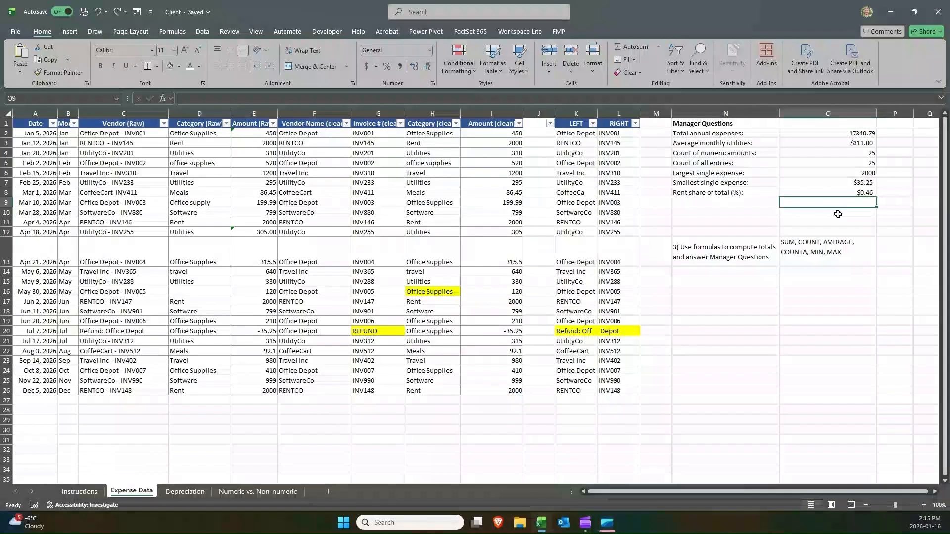
# Format O8 as a percentage with two decimal places.
pyautogui.click(838, 191)
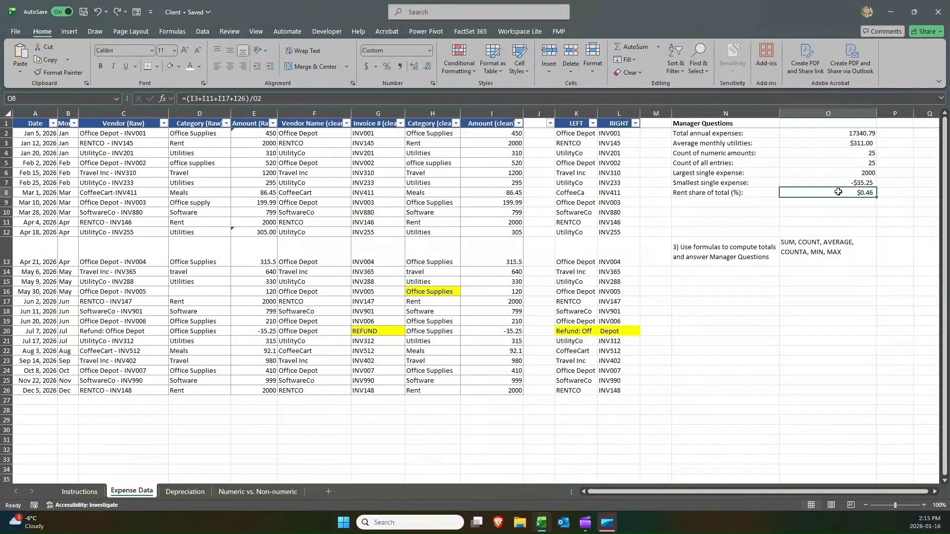
pyautogui.click(388, 65)
pyautogui.doubleClick(409, 70)
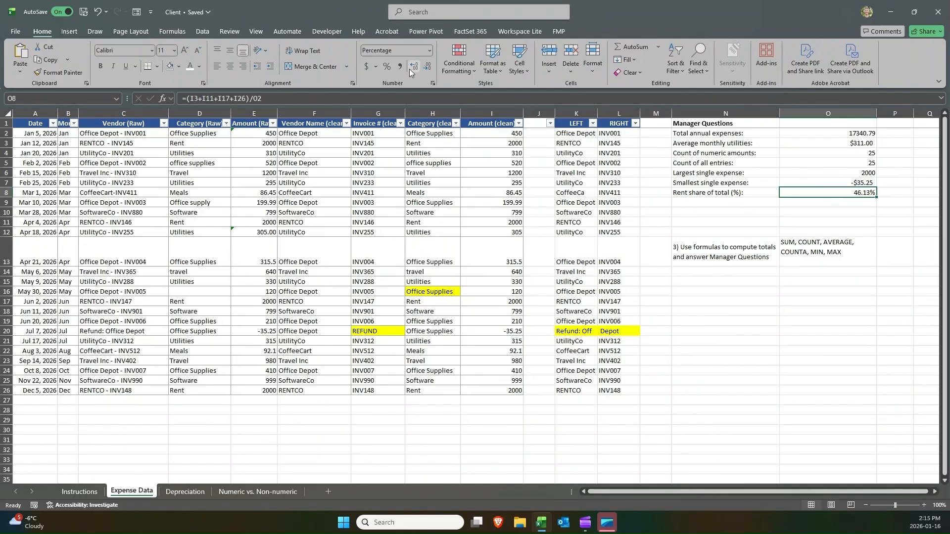
pyautogui.doubleClick(846, 192)
pyautogui.press('Escape')
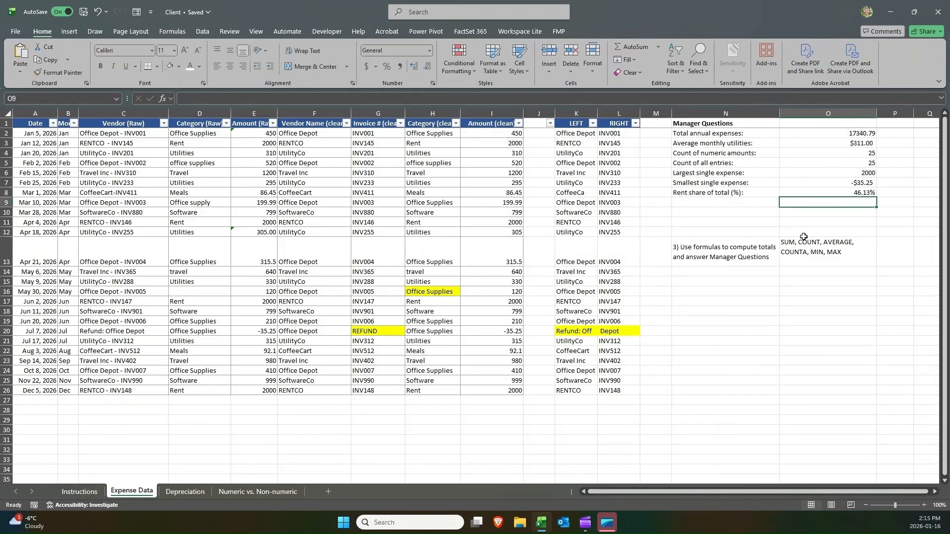
# Delete the task 3 instruction text and its skills note in N13:O13.
pyautogui.click(747, 240)
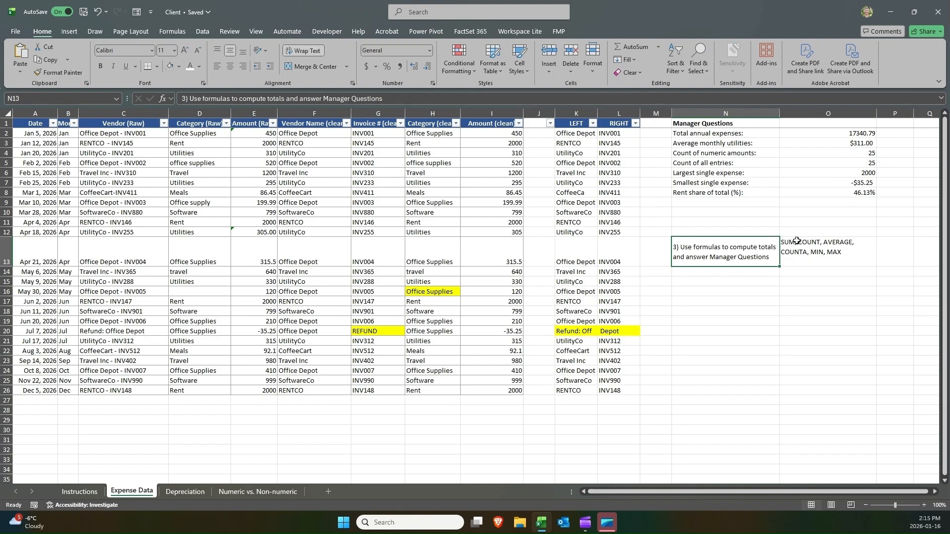
pyautogui.moveTo(796, 241); pyautogui.dragTo(763, 244)
pyautogui.press('Delete')
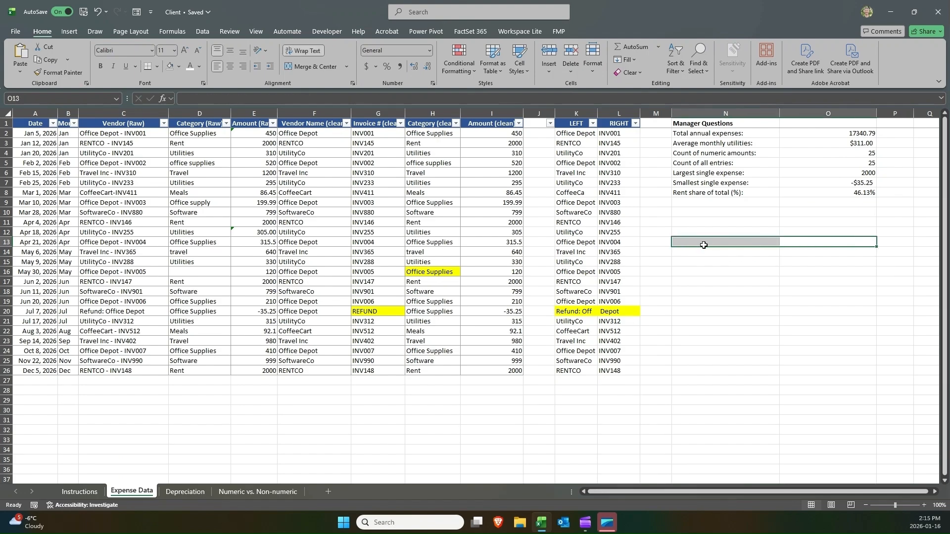
# Copy the task 4 instruction and its skills from the Instructions sheet into N13 on Expense Data.
pyautogui.click(72, 491)
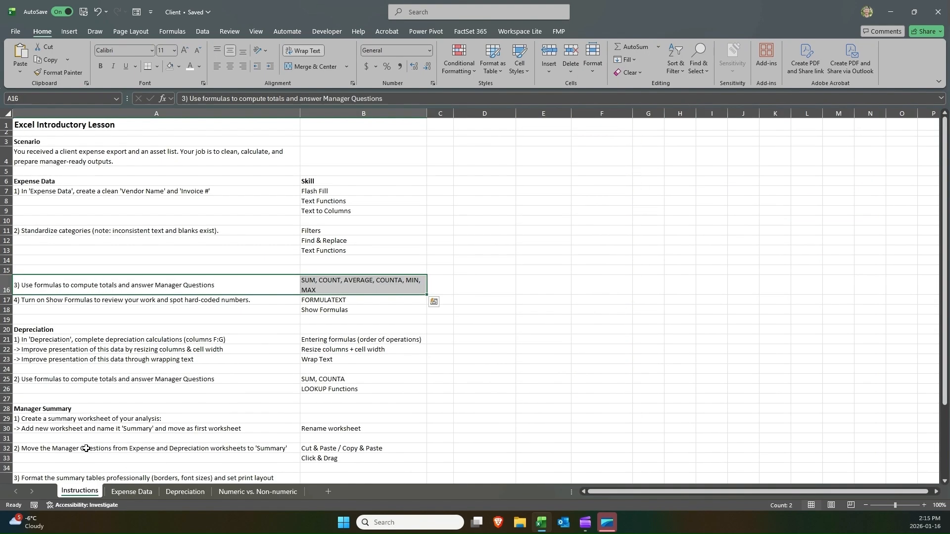
pyautogui.click(71, 297)
pyautogui.moveTo(71, 298); pyautogui.dragTo(318, 309)
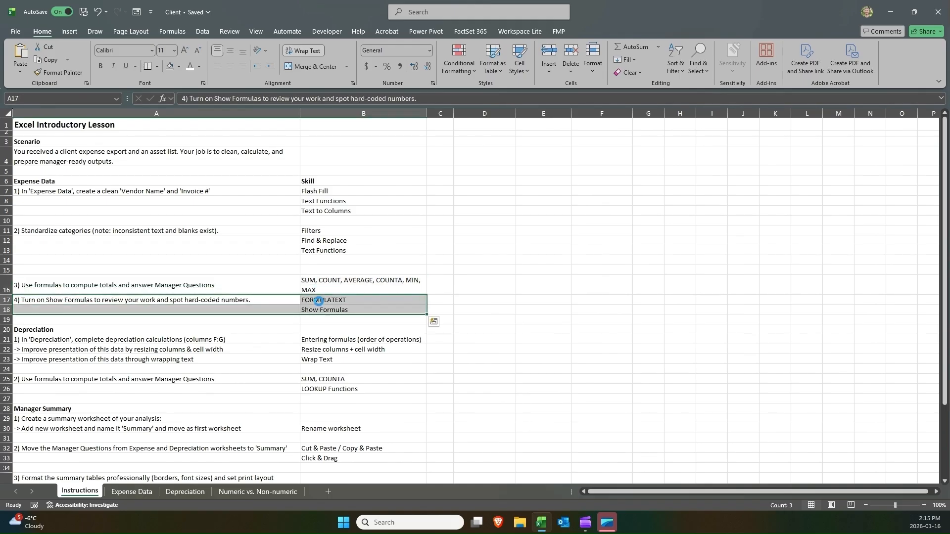
pyautogui.hotkey('ctrl', 'c')
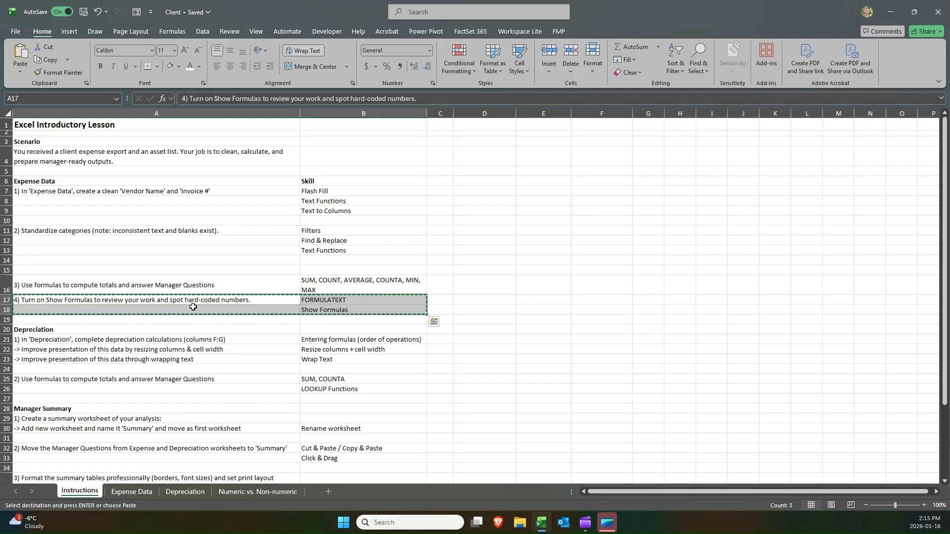
pyautogui.click(150, 485)
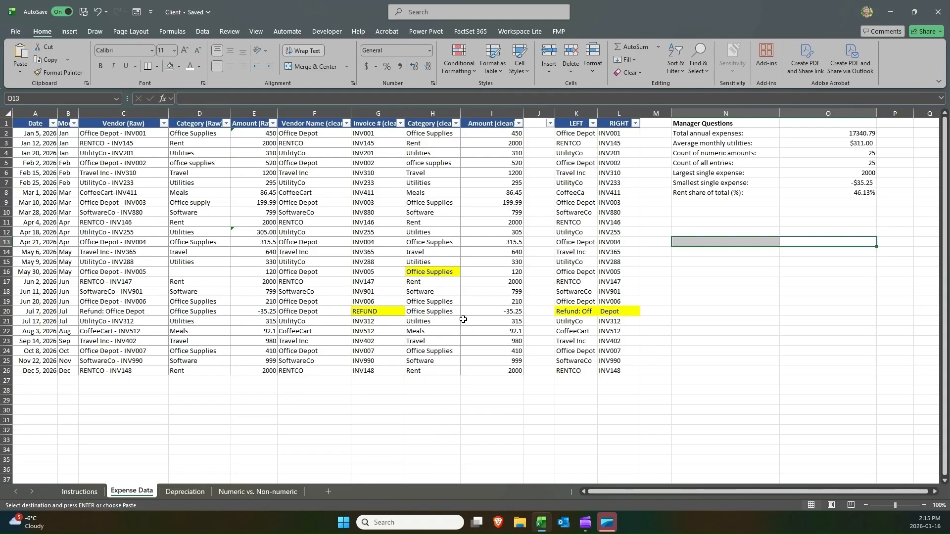
pyautogui.click(689, 242)
pyautogui.hotkey('ctrl', 'v')
pyautogui.click(690, 232)
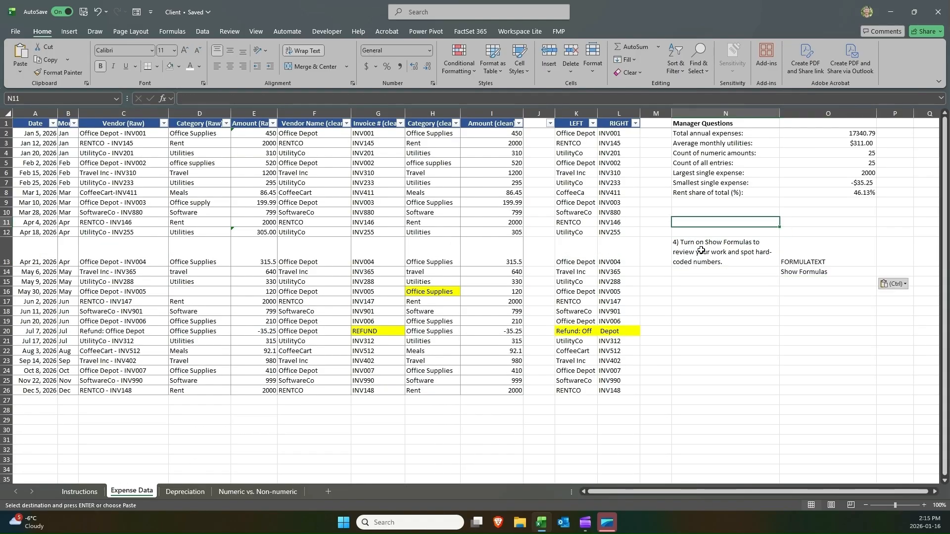
pyautogui.click(695, 250)
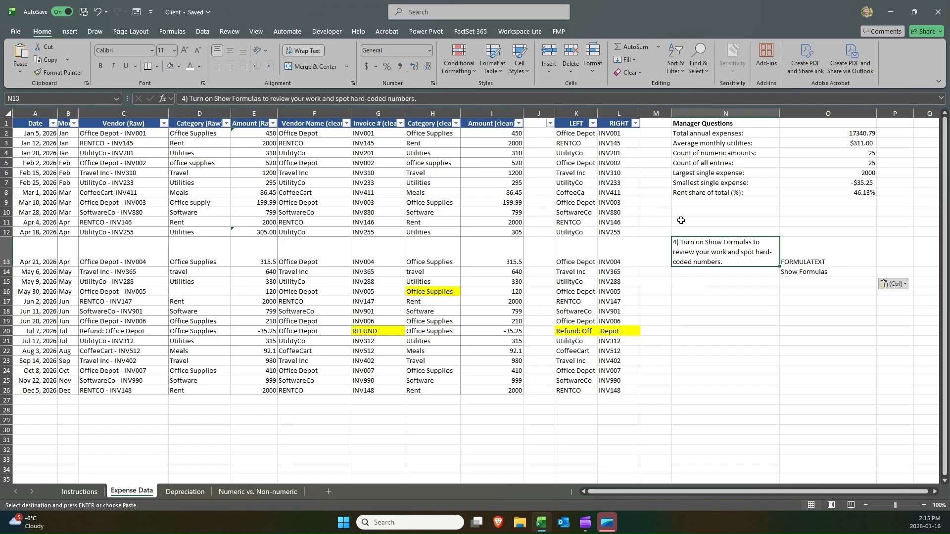
# Open the O8 formula for editing and examine which cells it references.
pyautogui.doubleClick(799, 192)
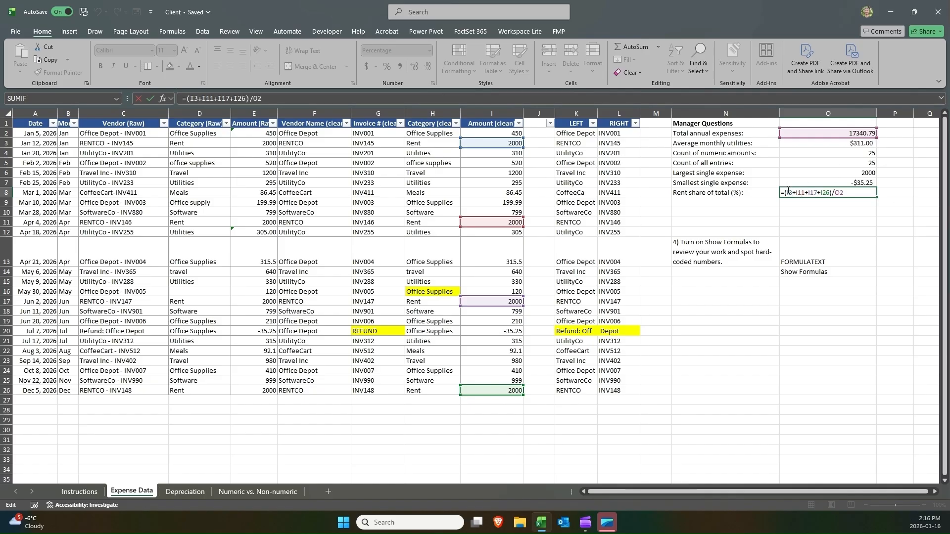
pyautogui.moveTo(788, 192); pyautogui.dragTo(829, 196)
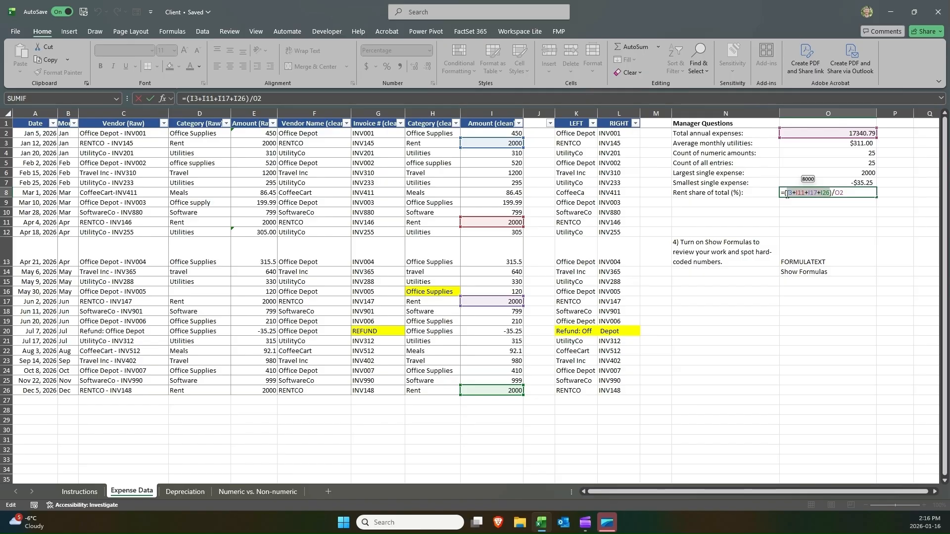
pyautogui.moveTo(787, 195); pyautogui.dragTo(830, 193)
pyautogui.click(789, 192)
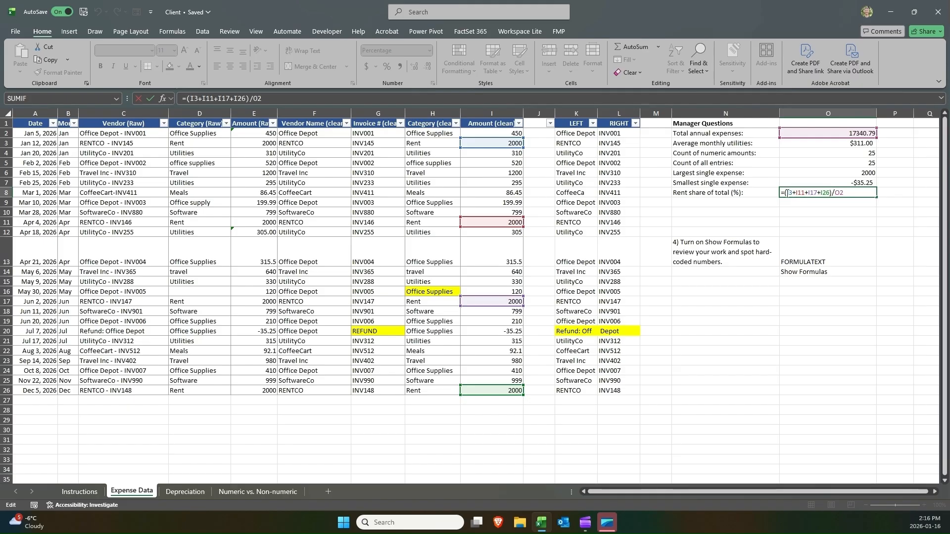
pyautogui.moveTo(788, 193); pyautogui.dragTo(829, 199)
pyautogui.moveTo(828, 194)
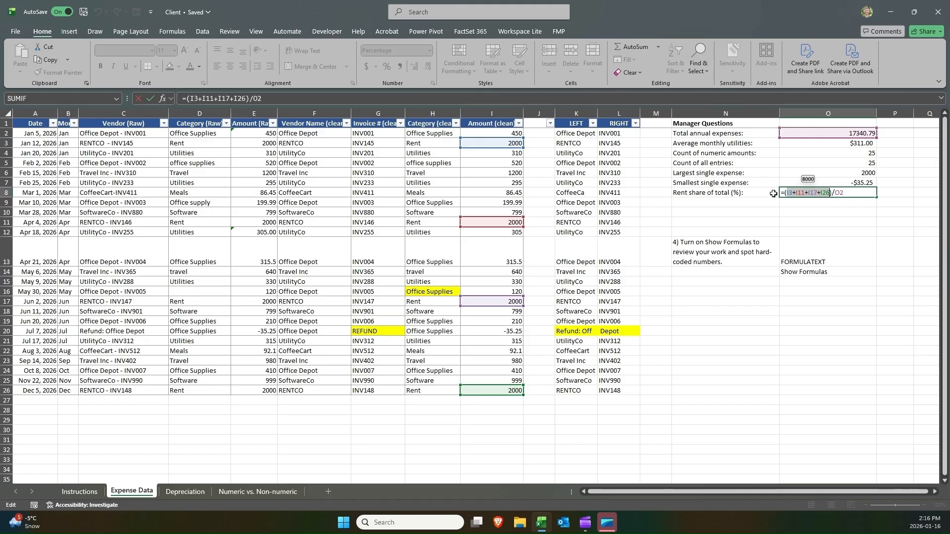
pyautogui.press('Return')
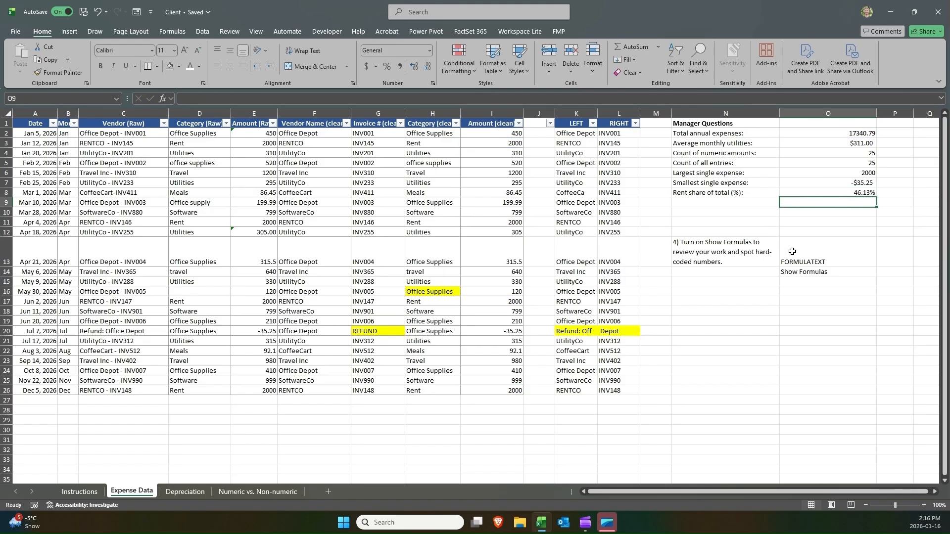
# Turn on Show Formulas and scroll across to review the Manager Questions formulas.
pyautogui.click(792, 252)
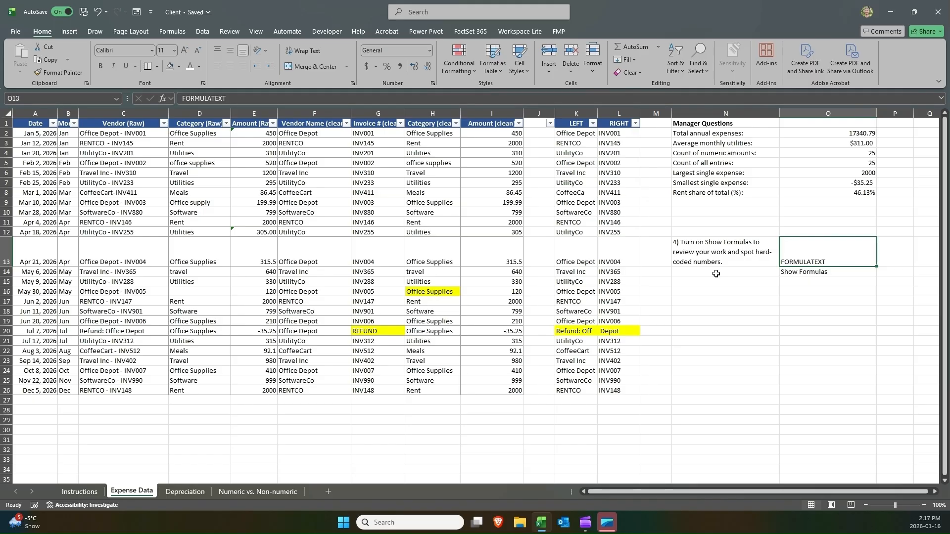
pyautogui.click(795, 272)
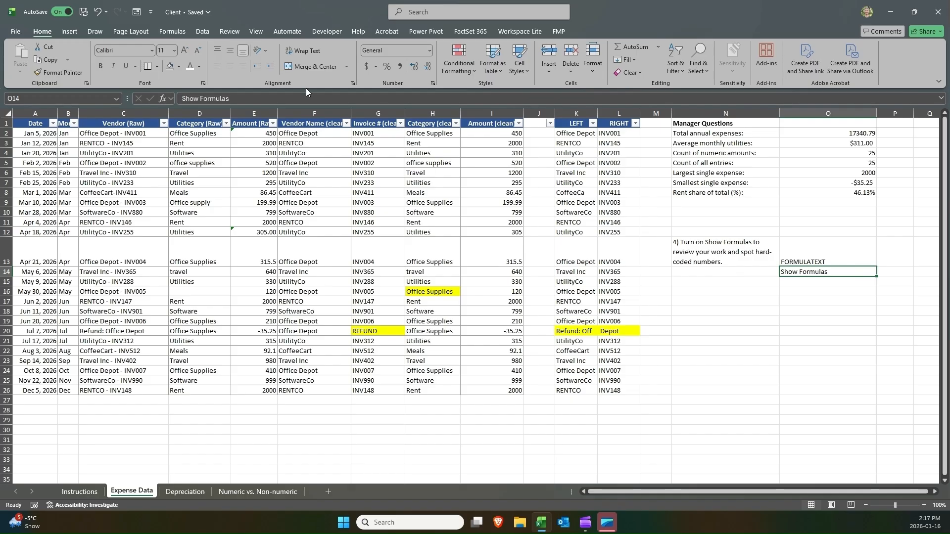
pyautogui.click(185, 34)
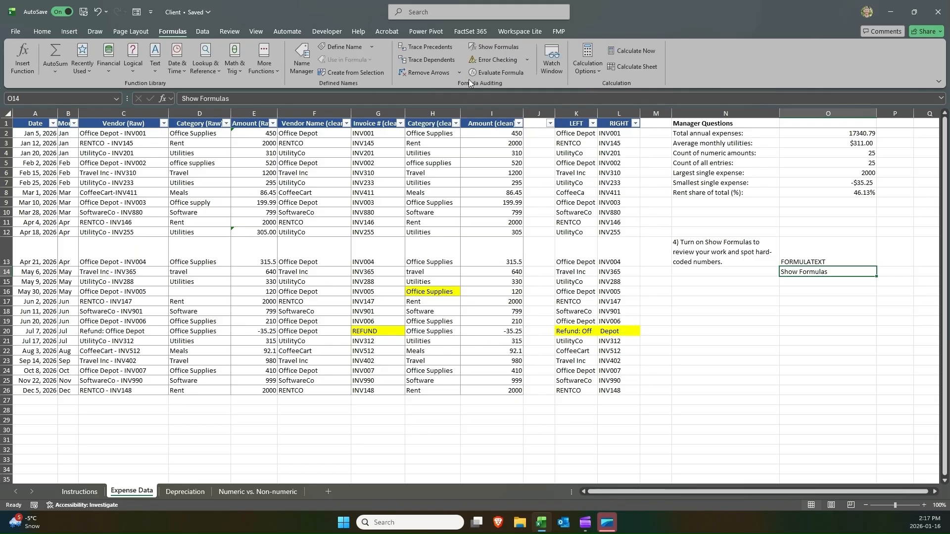
pyautogui.click(478, 48)
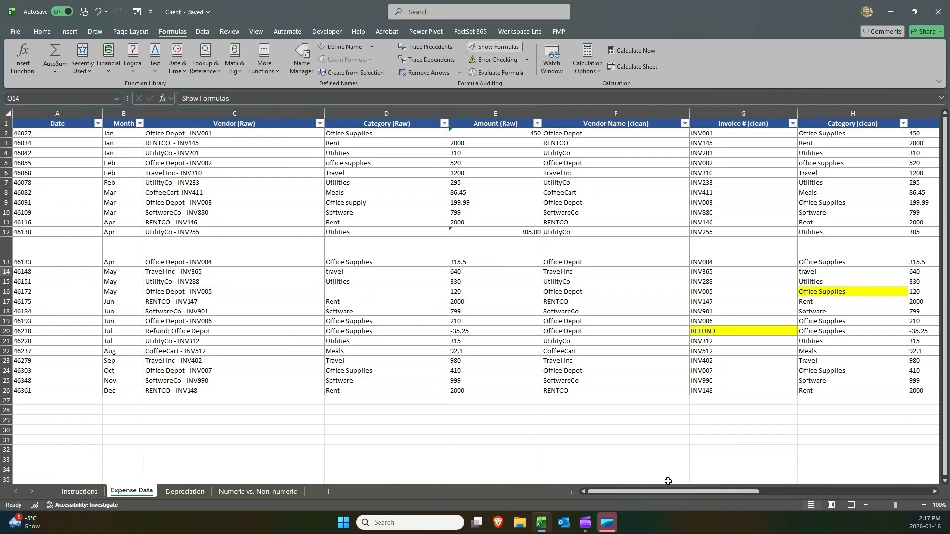
pyautogui.moveTo(667, 491); pyautogui.dragTo(775, 497)
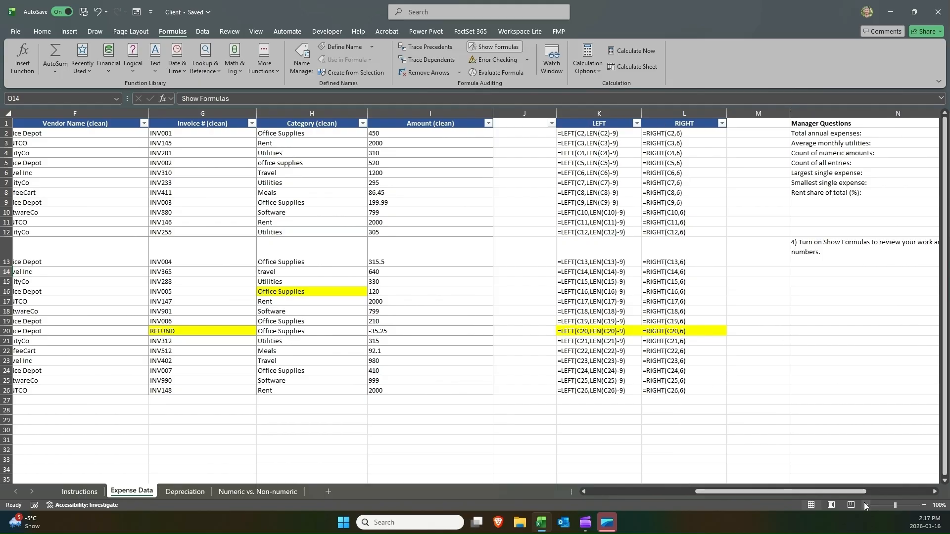
pyautogui.click(935, 491)
pyautogui.click(935, 491)
pyautogui.click(935, 492)
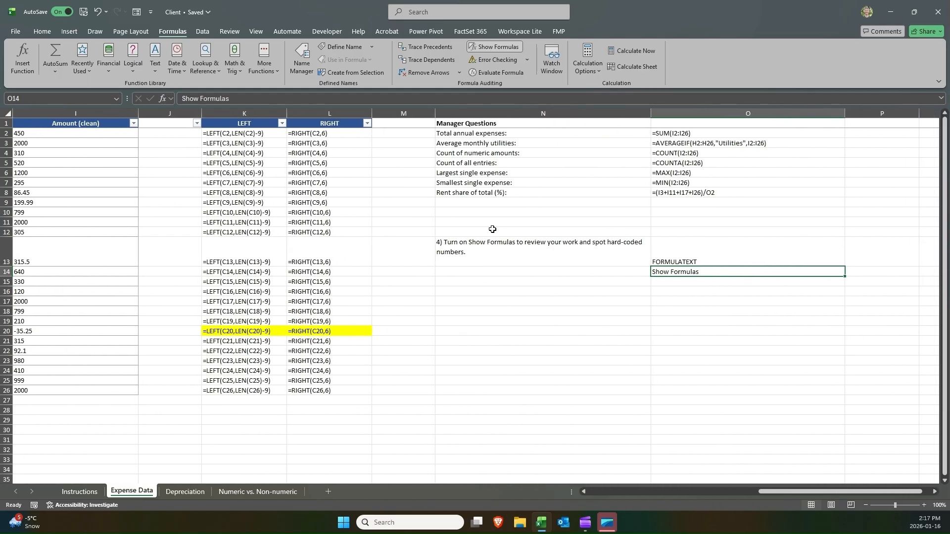
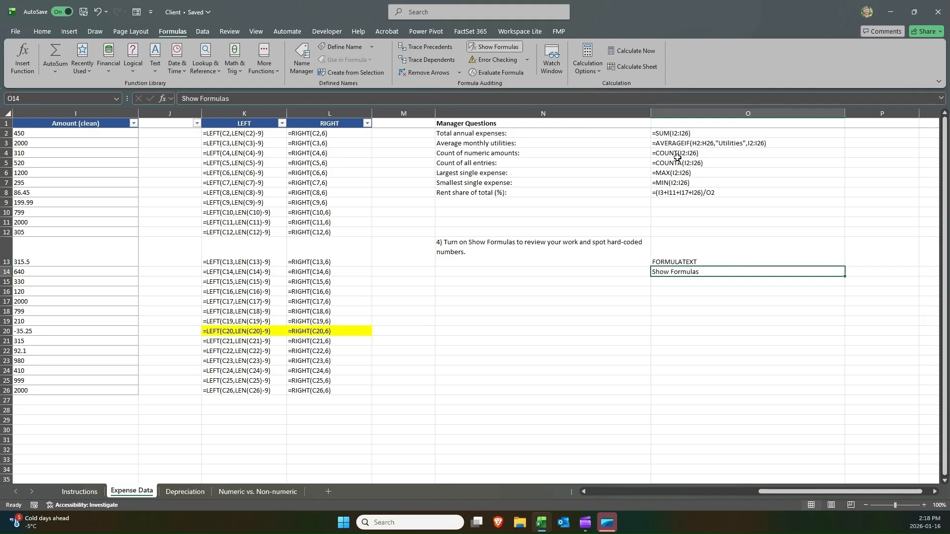
# Turn off Show Formulas and select the total annual expenses result cell.
pyautogui.click(490, 48)
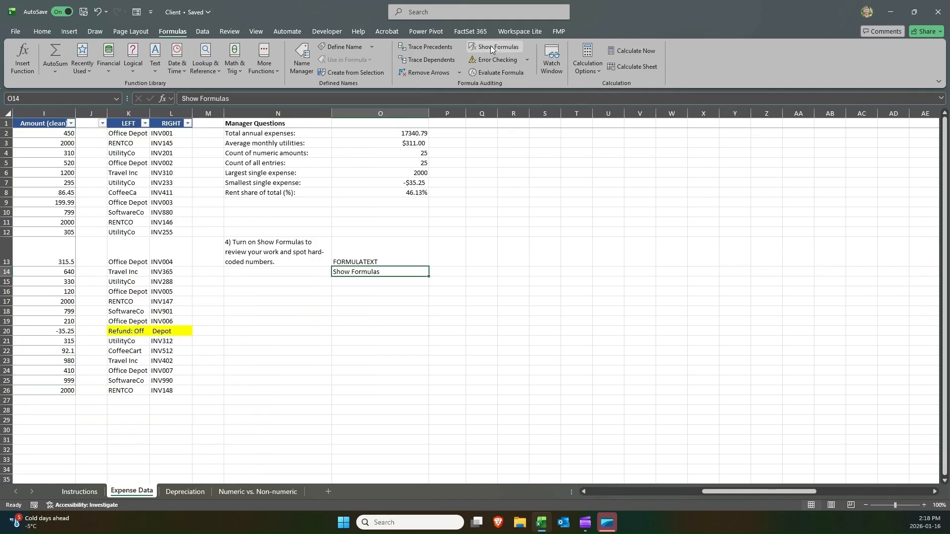
pyautogui.click(346, 251)
pyautogui.click(402, 135)
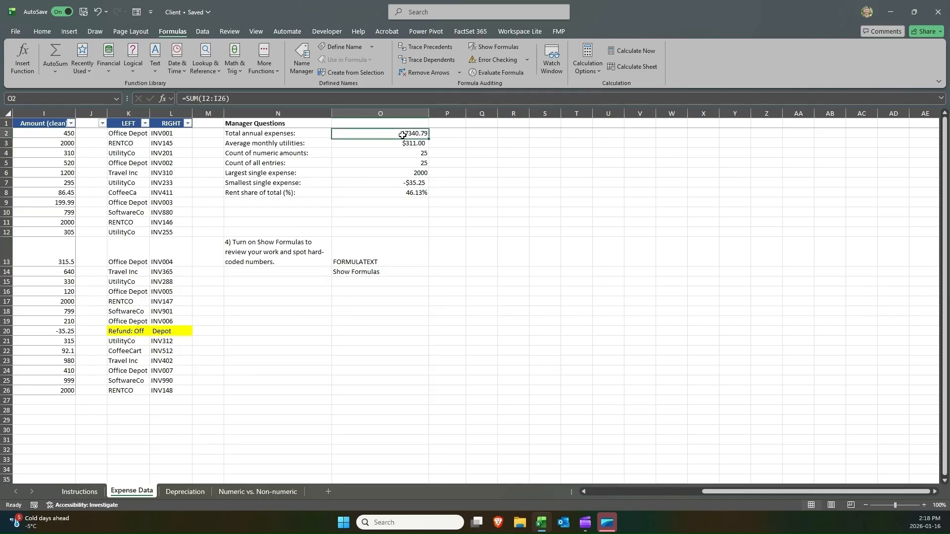
# Try displaying the O2 SUM formula as text in P2 with a leading apostrophe, then clear P2.
pyautogui.click(448, 137)
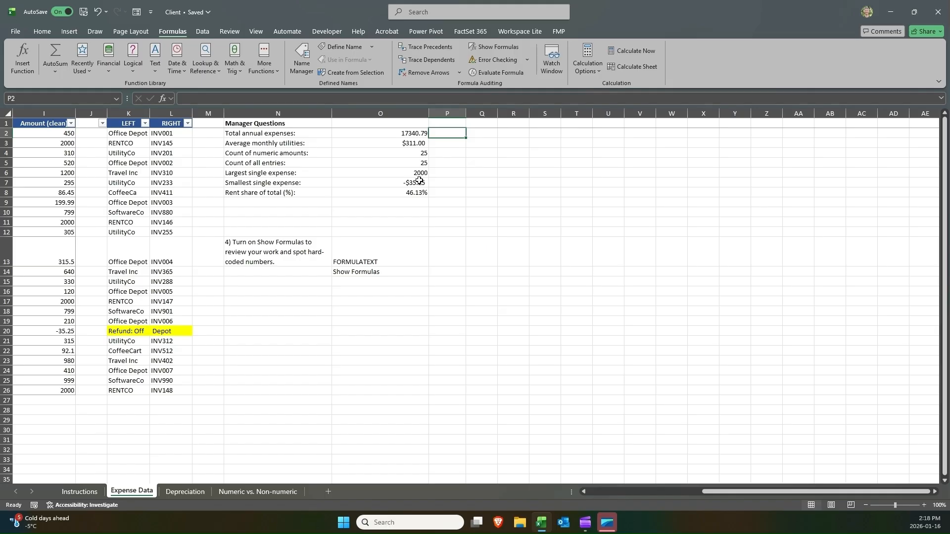
pyautogui.press('Left')
pyautogui.click(236, 98)
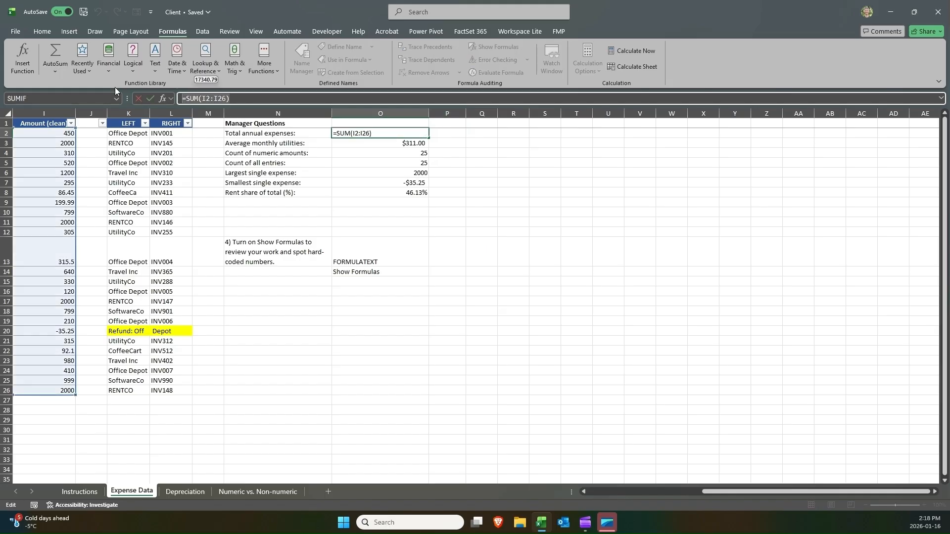
pyautogui.press('Tab')
pyautogui.write('=SUM(I2:I26)')
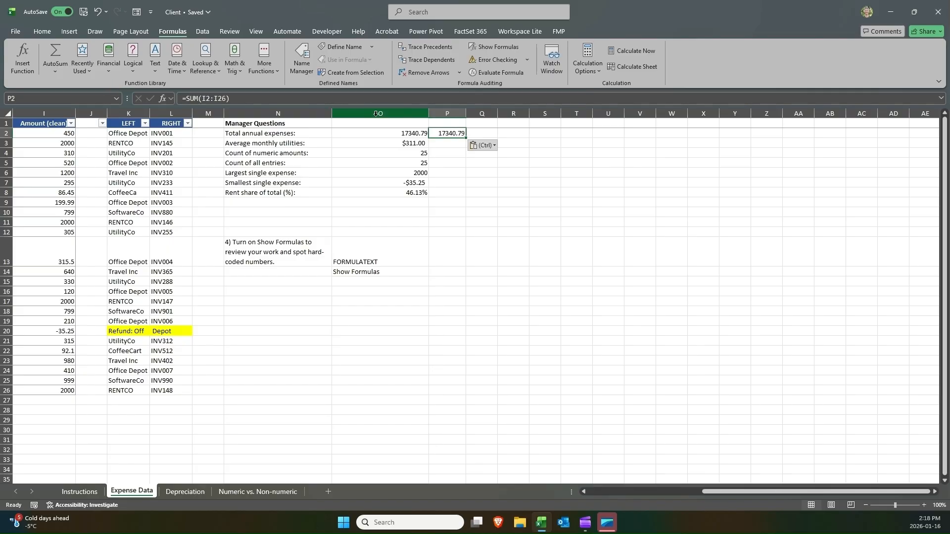
pyautogui.doubleClick(446, 134)
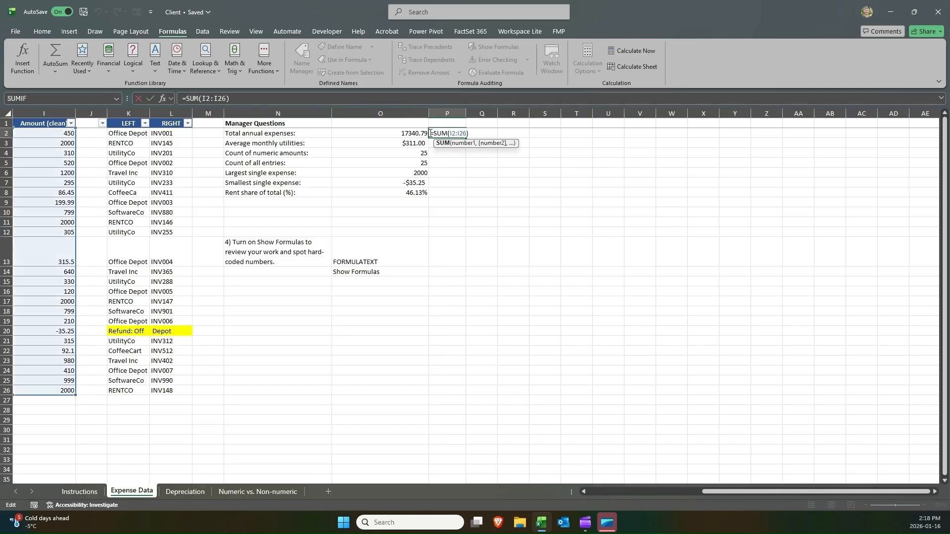
pyautogui.click(431, 133)
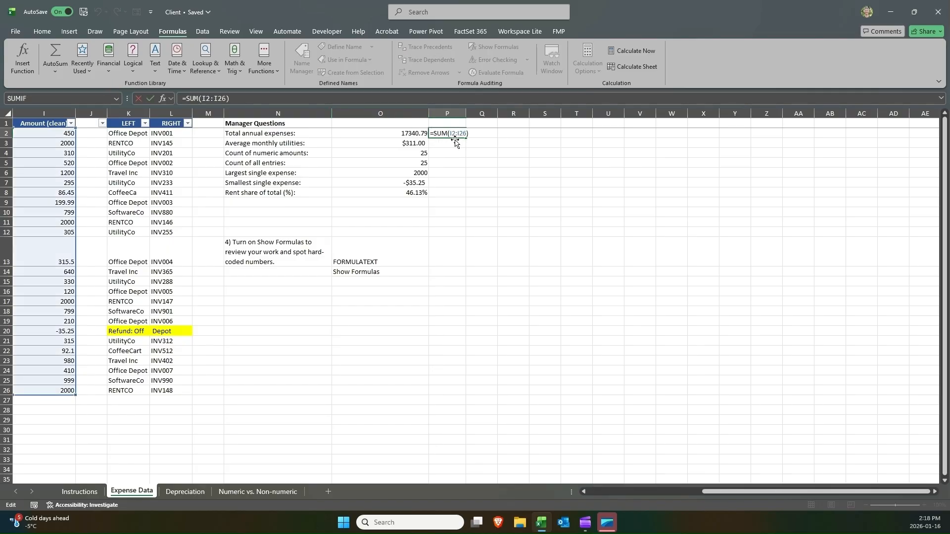
pyautogui.write("'")
pyautogui.hotkey('ctrl', 'Return')
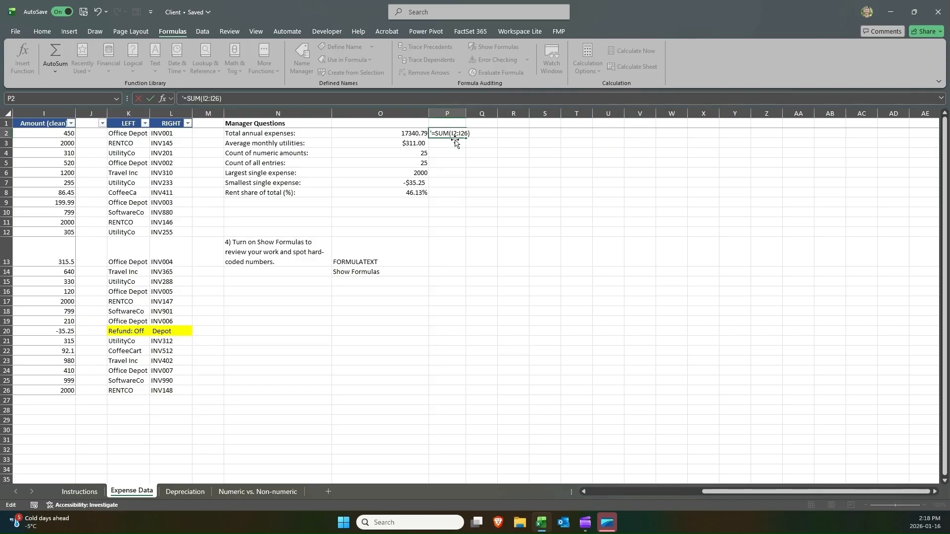
pyautogui.hotkey('ctrl', 'Return')
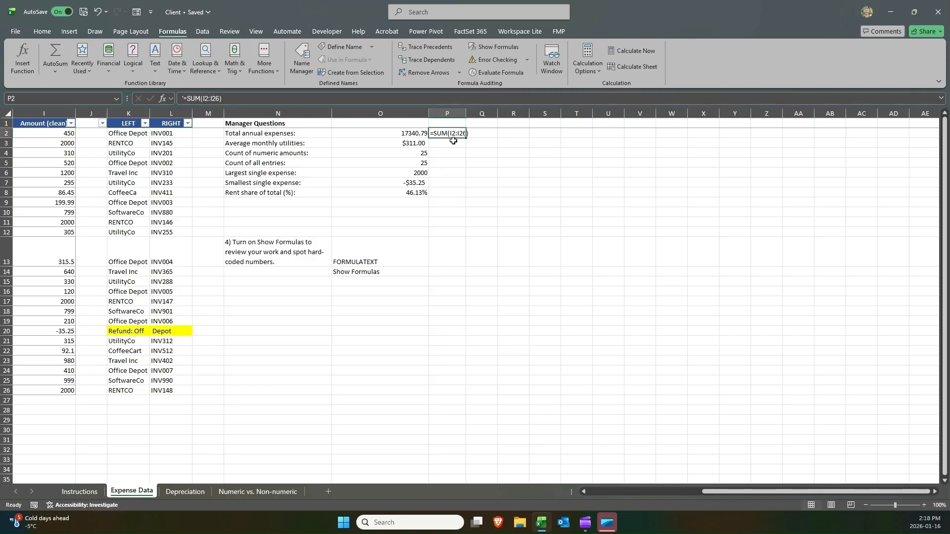
pyautogui.click(406, 132)
pyautogui.click(449, 132)
pyautogui.click(386, 132)
pyautogui.click(436, 133)
pyautogui.click(414, 133)
pyautogui.click(456, 134)
pyautogui.click(420, 132)
pyautogui.click(436, 133)
pyautogui.click(417, 134)
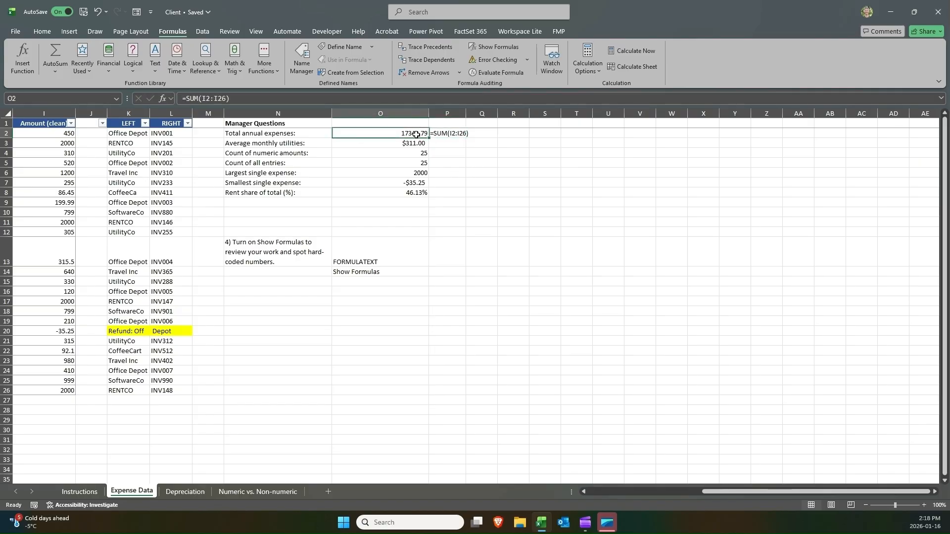
pyautogui.click(447, 134)
pyautogui.press('Delete')
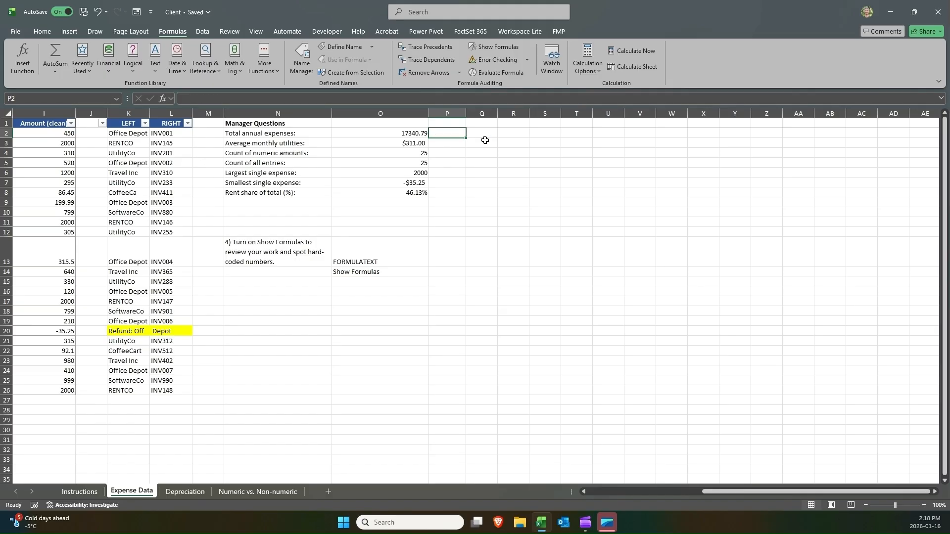
# Enter =FORMULATEXT(O2) in P2 and fill it down through P8, widening column P to fit.
pyautogui.write('=')
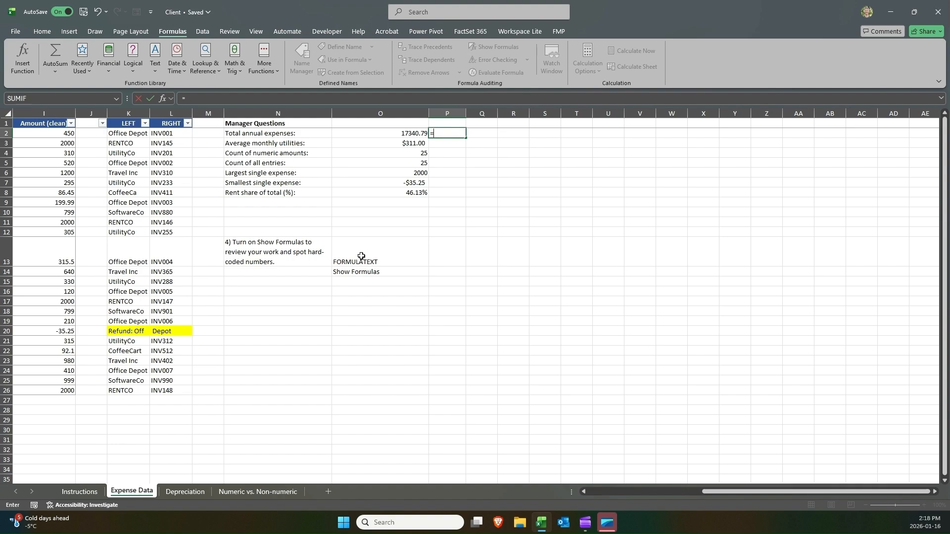
pyautogui.write('form')
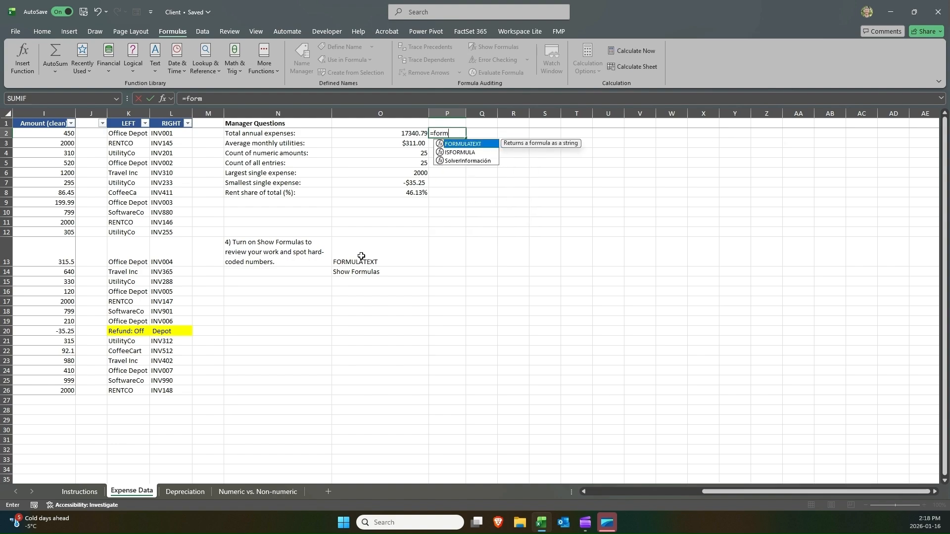
pyautogui.press('Tab')
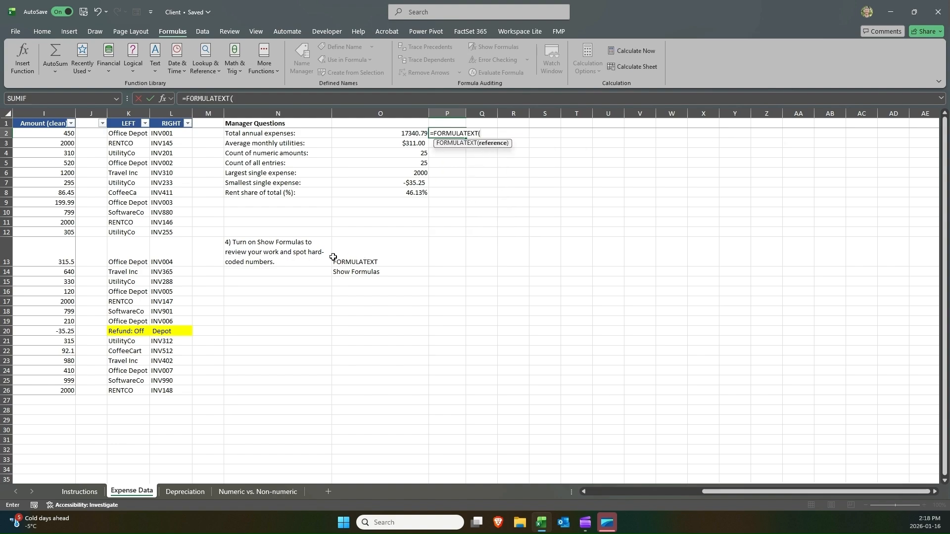
pyautogui.click(394, 133)
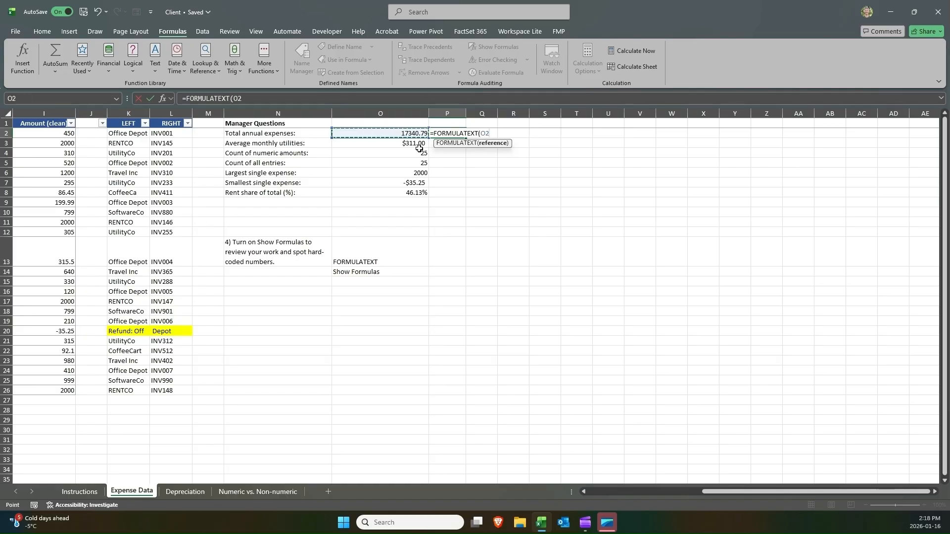
pyautogui.hotkey('ctrl', 'Return')
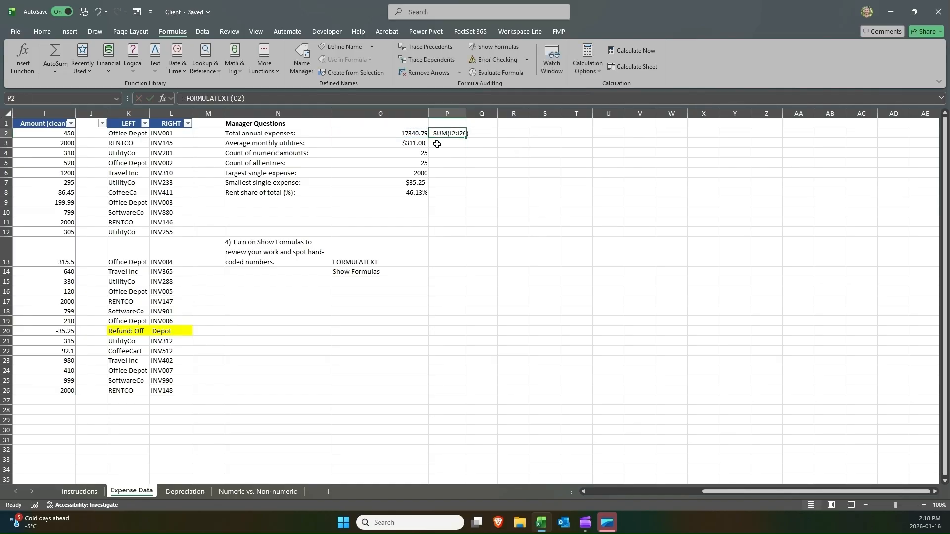
pyautogui.moveTo(468, 137); pyautogui.dragTo(467, 197)
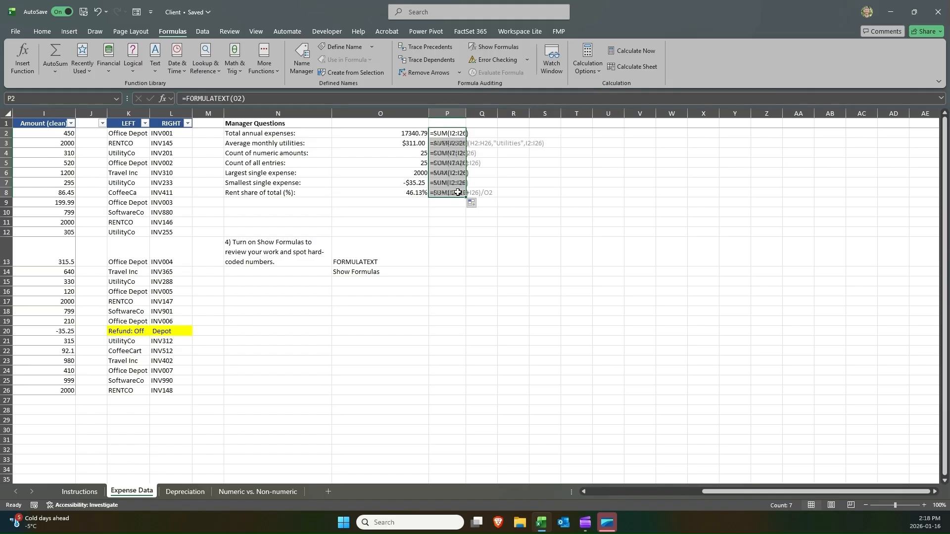
pyautogui.doubleClick(470, 106)
pyautogui.click(470, 153)
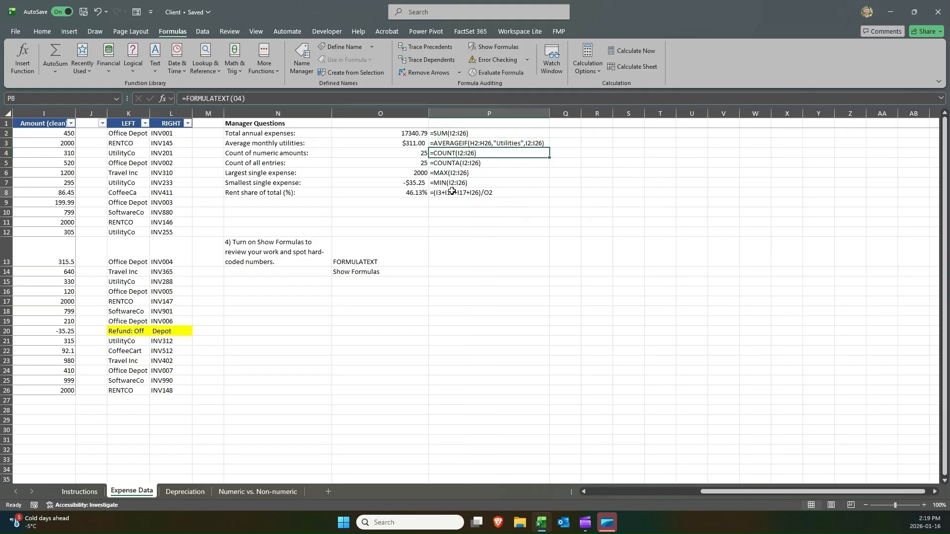
# Clear the FORMULATEXT results in P2:P8 and narrow column P back.
pyautogui.click(448, 192)
pyautogui.click(410, 193)
pyautogui.moveTo(407, 131); pyautogui.dragTo(408, 194)
pyautogui.moveTo(447, 135); pyautogui.dragTo(457, 192)
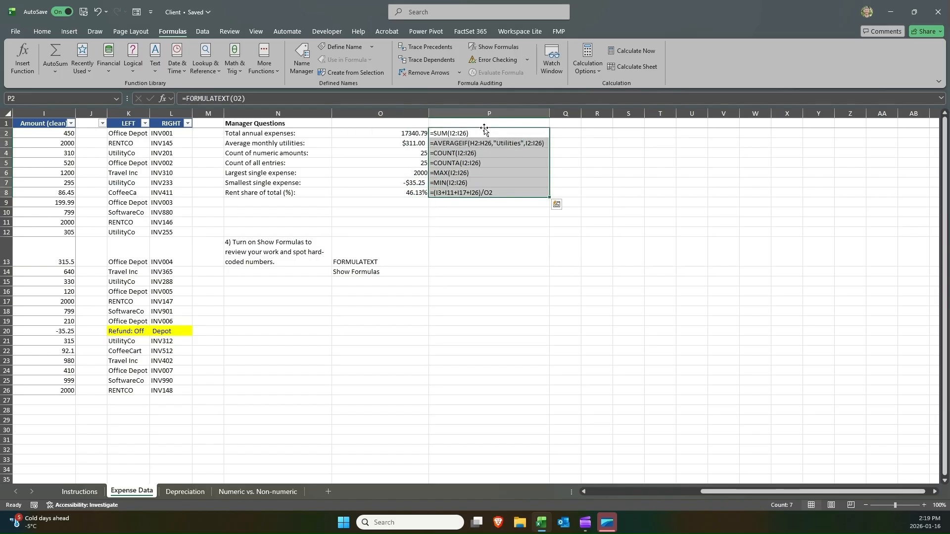
pyautogui.press('Delete')
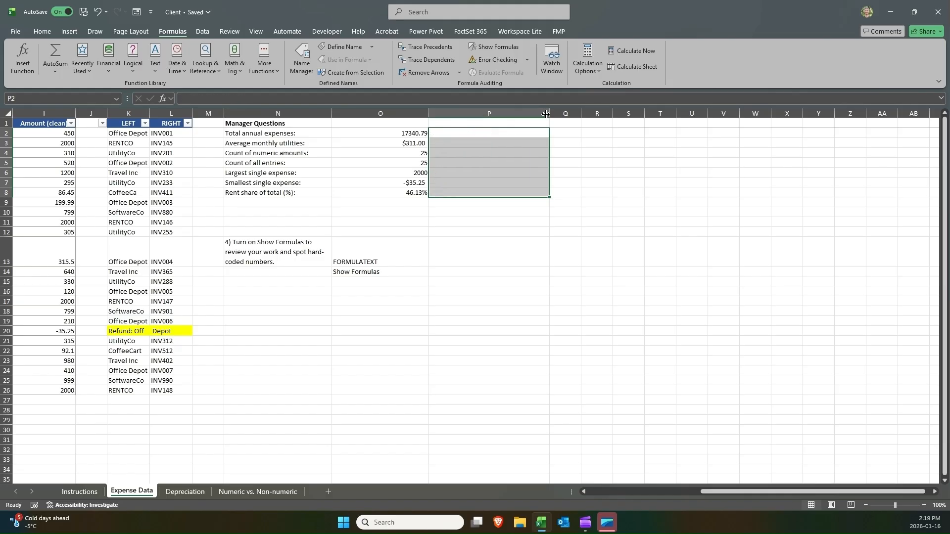
pyautogui.moveTo(549, 114); pyautogui.dragTo(463, 113)
# Toggle Show Formulas on and off to review the Manager Questions formulas and the O8 rent share references.
pyautogui.click(402, 142)
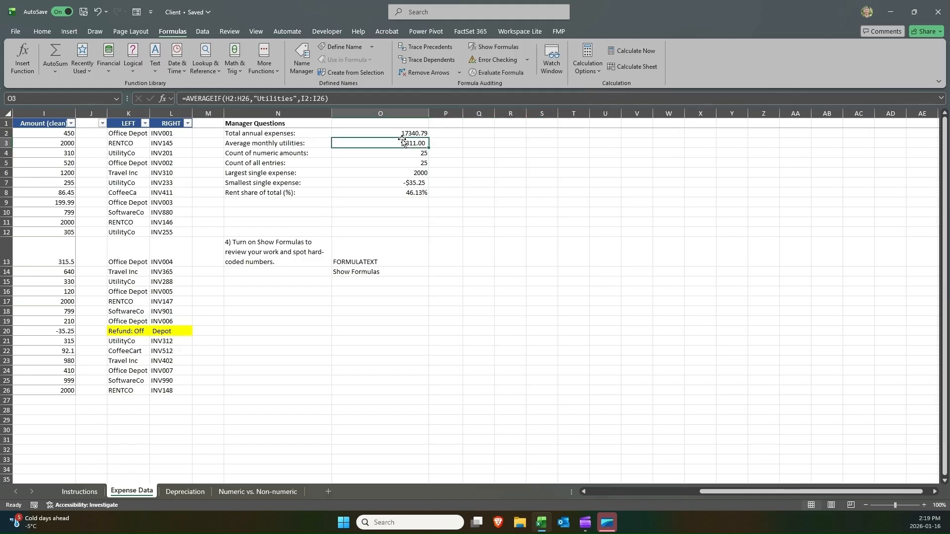
pyautogui.moveTo(373, 271)
pyautogui.mouseDown()
pyautogui.moveTo(260, 245)
pyautogui.moveTo(356, 270)
pyautogui.mouseUp()
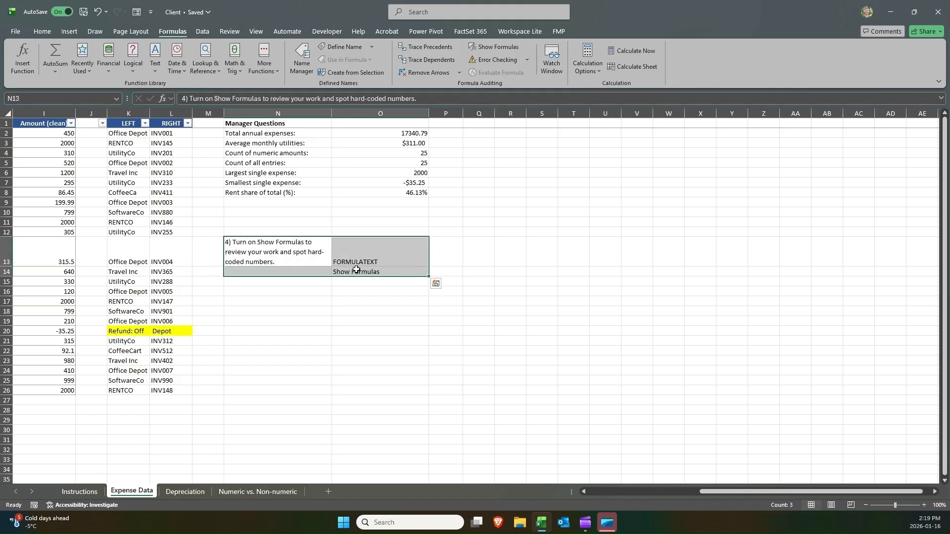
pyautogui.click(473, 51)
pyautogui.click(665, 163)
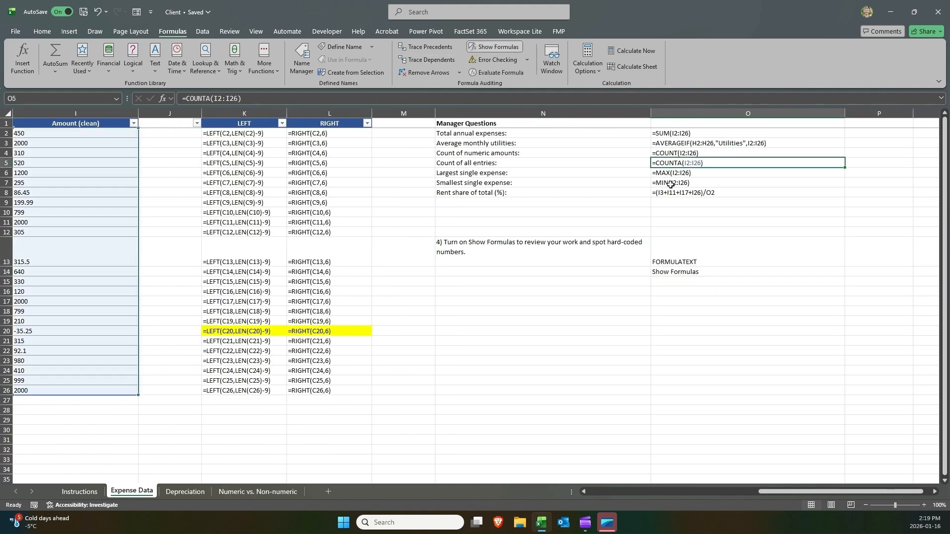
pyautogui.click(670, 192)
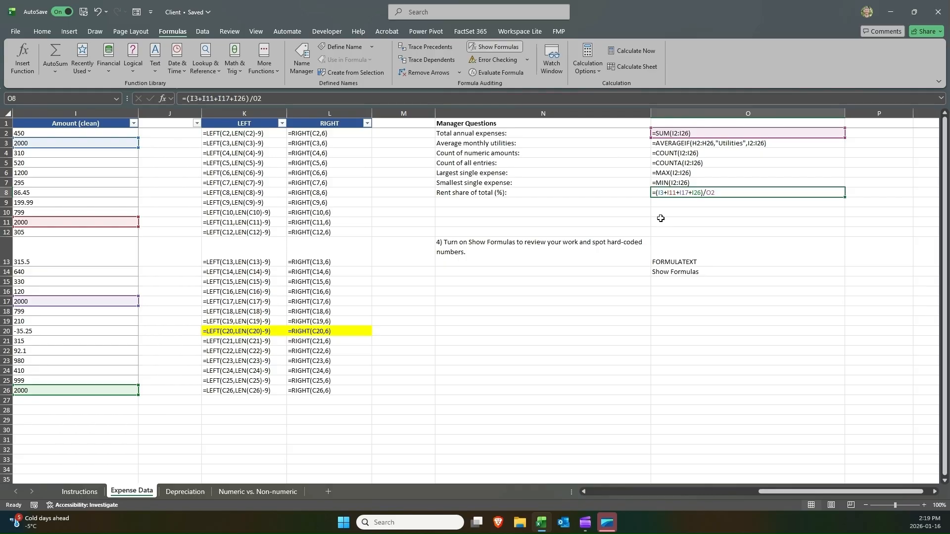
pyautogui.press('Return')
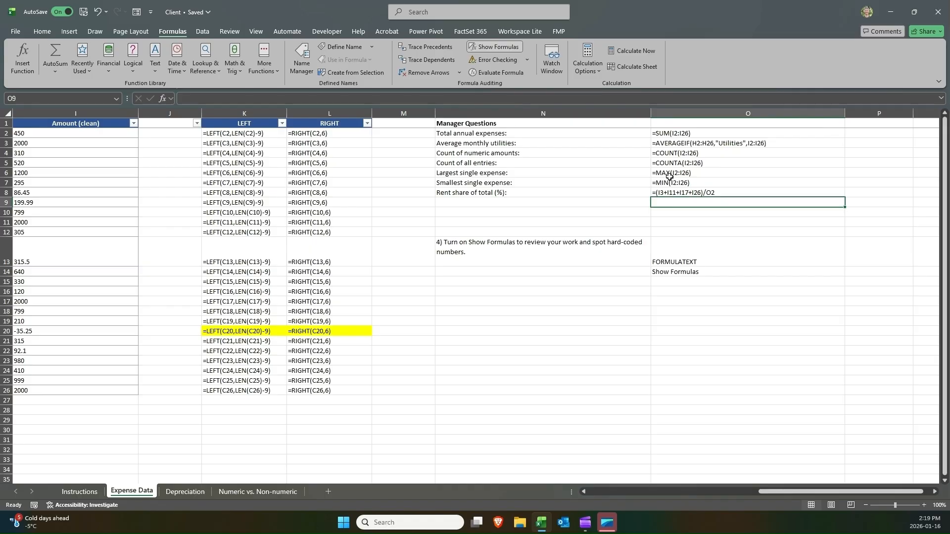
pyautogui.click(497, 50)
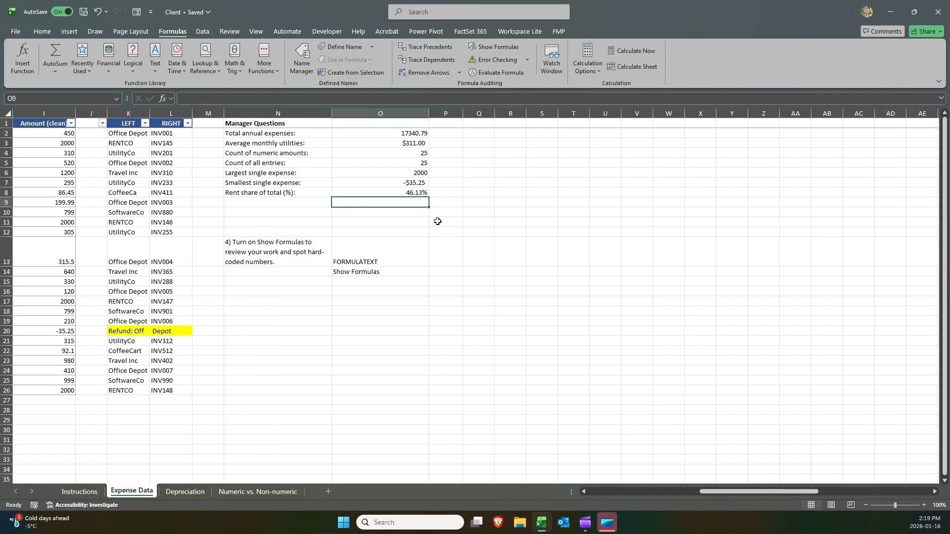
# Delete the task 4 instruction text and its skills note in N13:O14.
pyautogui.click(396, 252)
pyautogui.moveTo(275, 252); pyautogui.dragTo(337, 267)
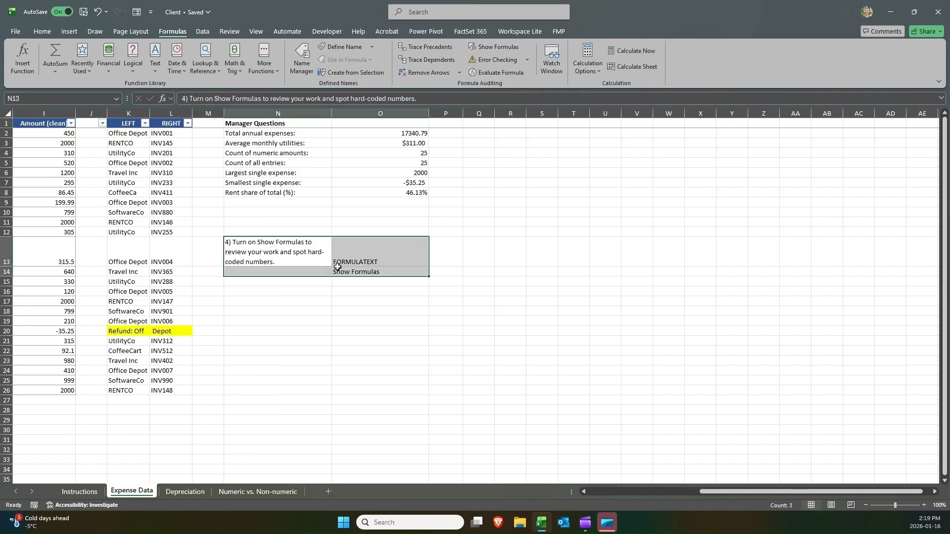
pyautogui.press('Delete')
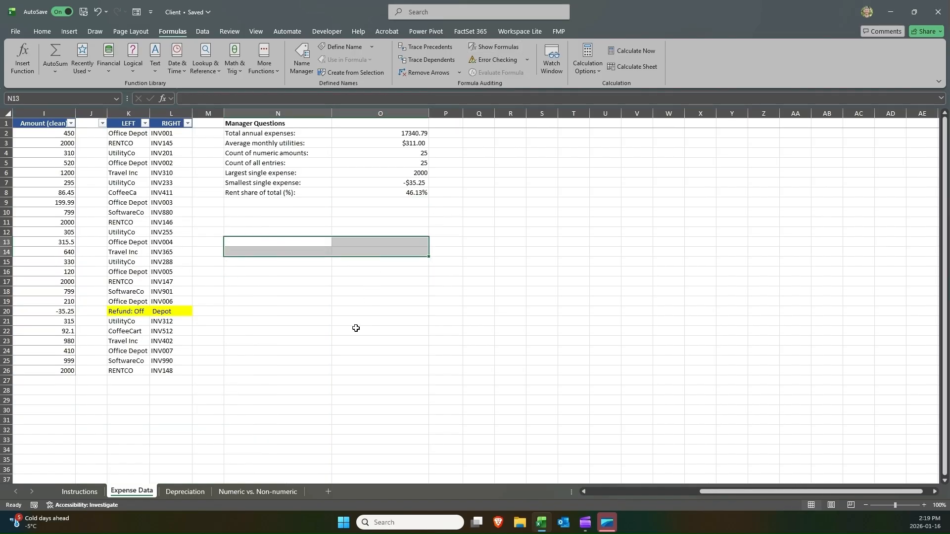
pyautogui.click(355, 362)
# Return to the Instructions sheet and review the Expense Data task list and its skills.
pyautogui.click(593, 492)
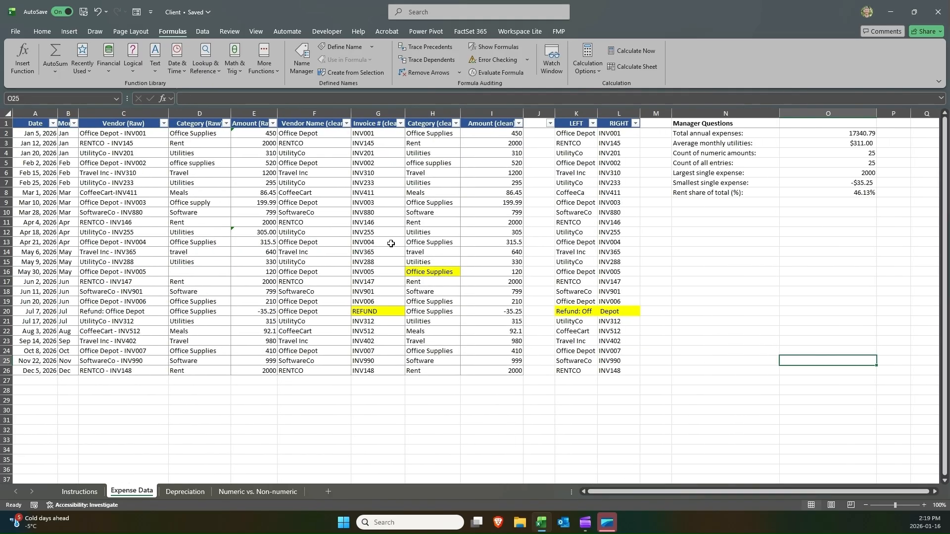
pyautogui.click(337, 216)
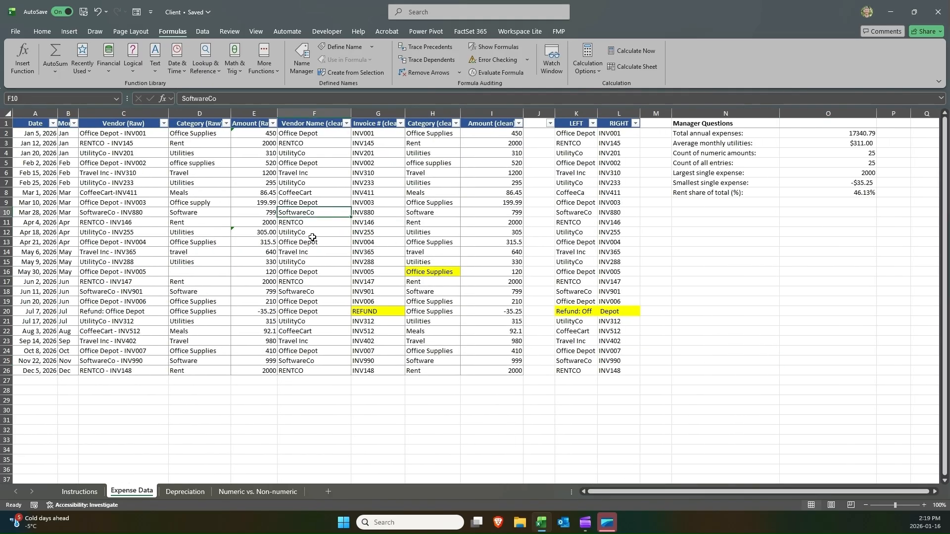
pyautogui.click(95, 495)
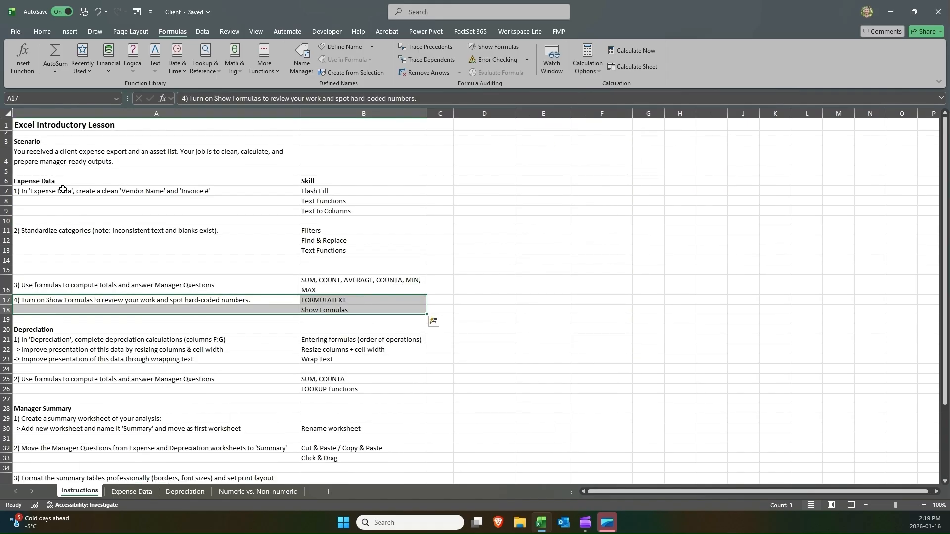
pyautogui.moveTo(62, 183); pyautogui.dragTo(290, 317)
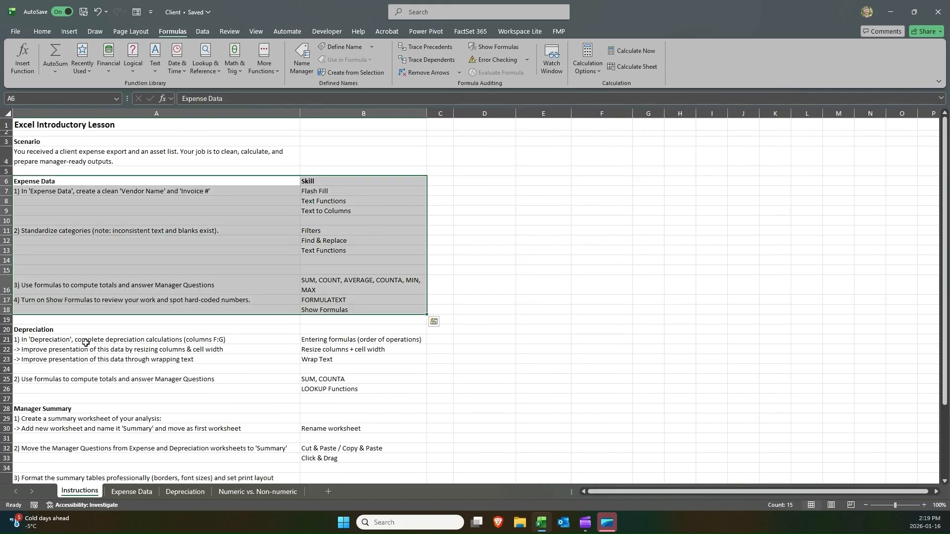
# Copy the Depreciation task 1 instructions and their skills in A21:B23.
pyautogui.click(32, 341)
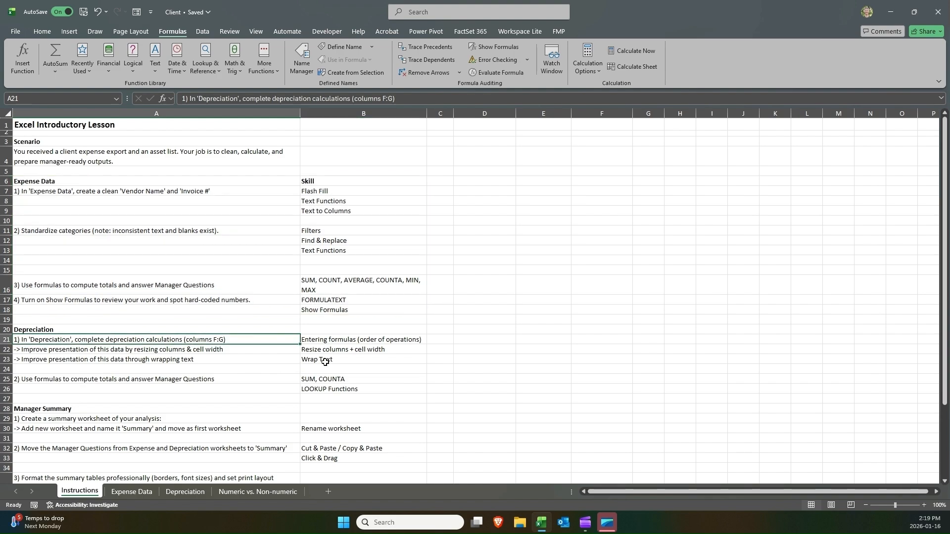
pyautogui.hotkey('shift', 'Down')
pyautogui.hotkey('shift', 'Down')
pyautogui.hotkey('shift', 'Right')
pyautogui.hotkey('ctrl', 'c')
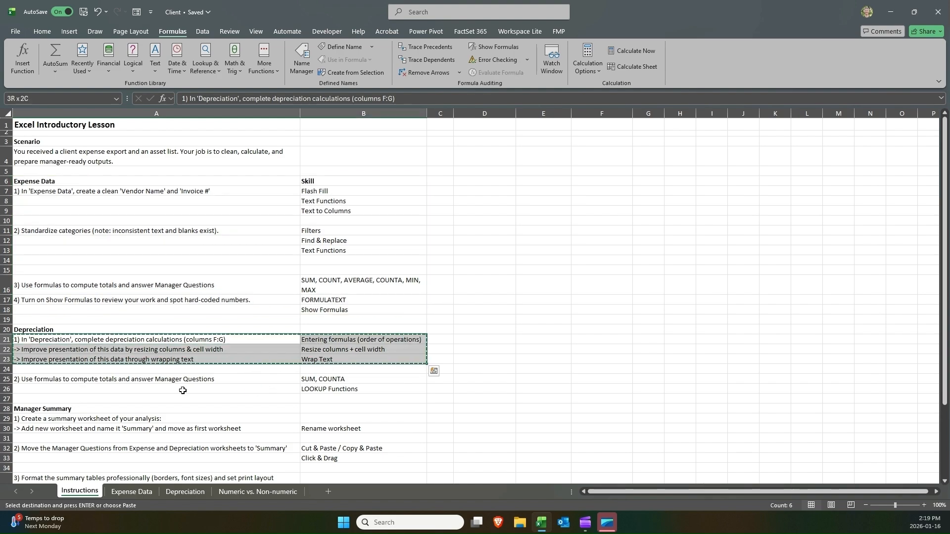
# Try pasting the copied instructions into K12 on the Depreciation sheet, then undo the paste.
pyautogui.click(190, 491)
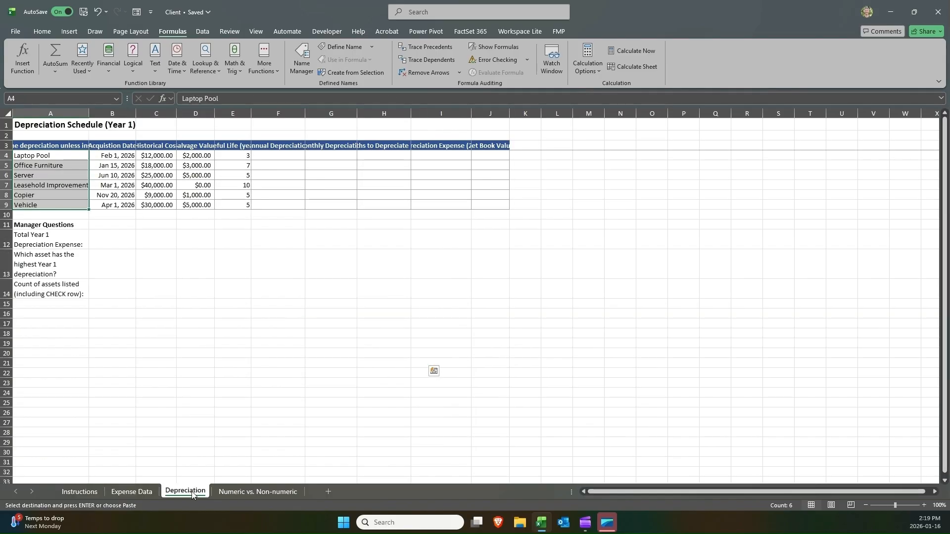
pyautogui.click(65, 324)
pyautogui.click(519, 240)
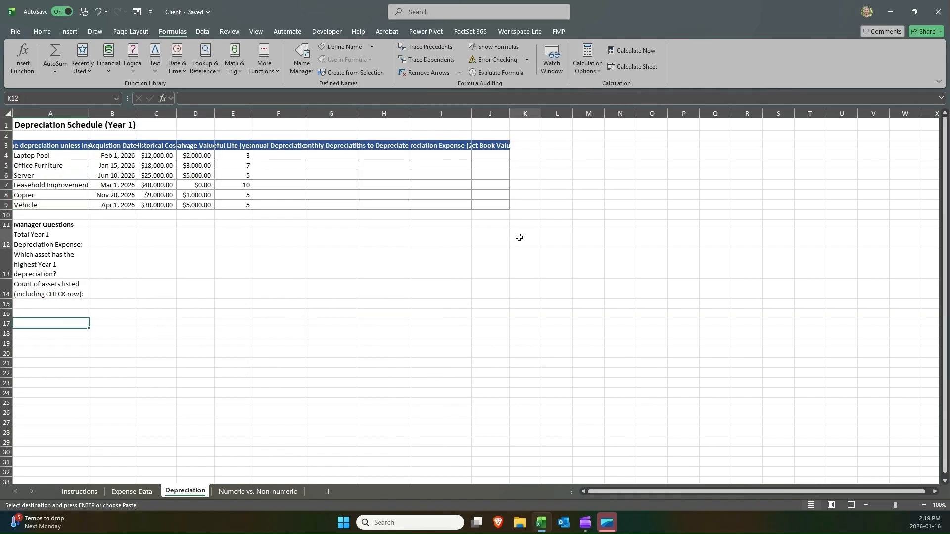
pyautogui.hotkey('ctrl', 'v')
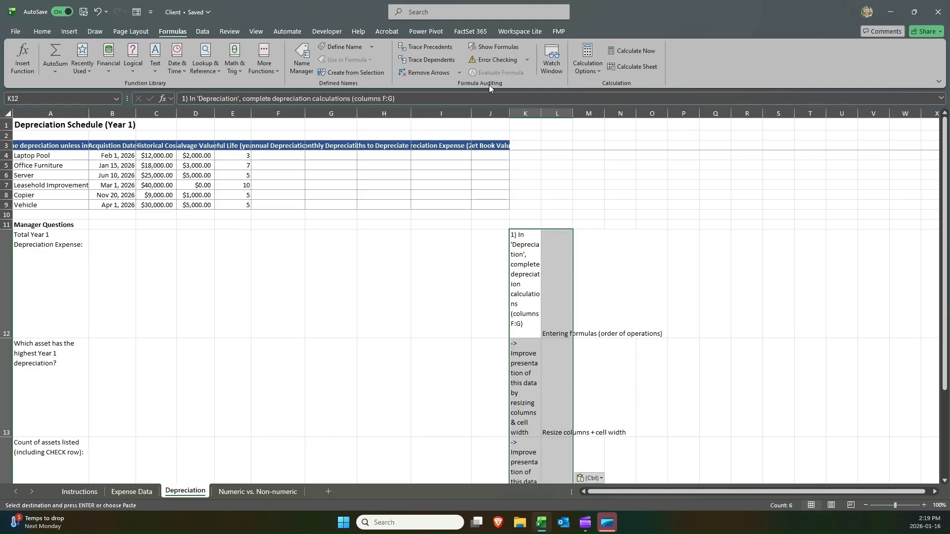
pyautogui.hotkey('ctrl', 'z')
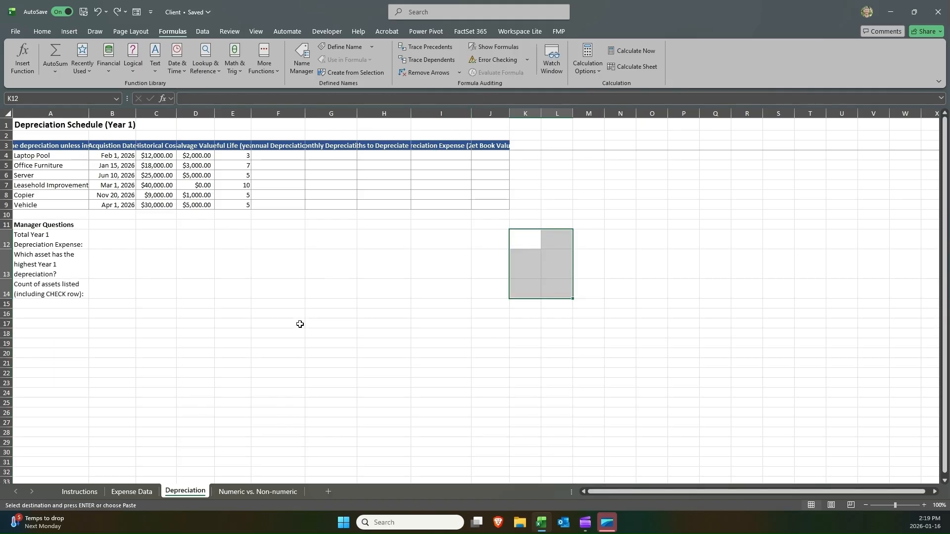
# Try pasting the instructions at E18 and toggling their text wrapping, undoing the wrap changes.
pyautogui.click(168, 335)
pyautogui.click(248, 336)
pyautogui.hotkey('ctrl', 'v')
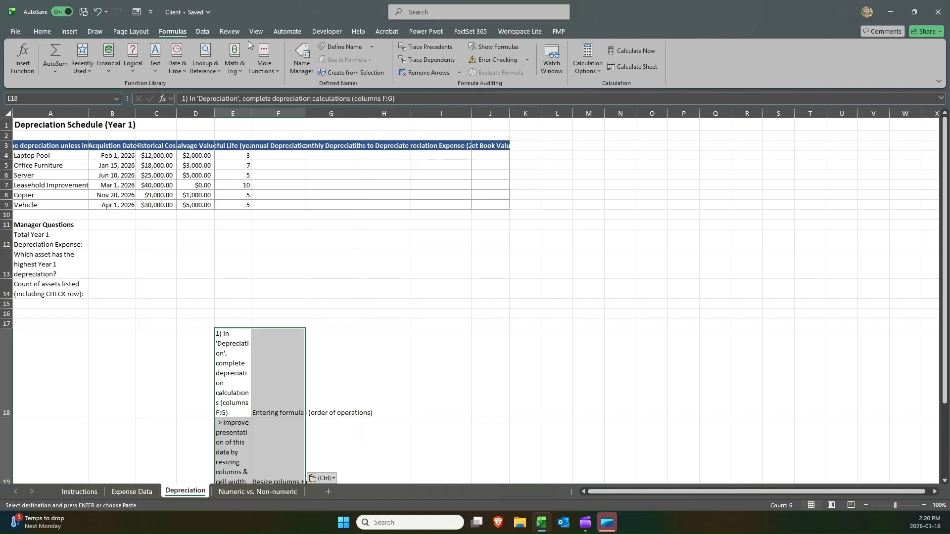
pyautogui.click(52, 31)
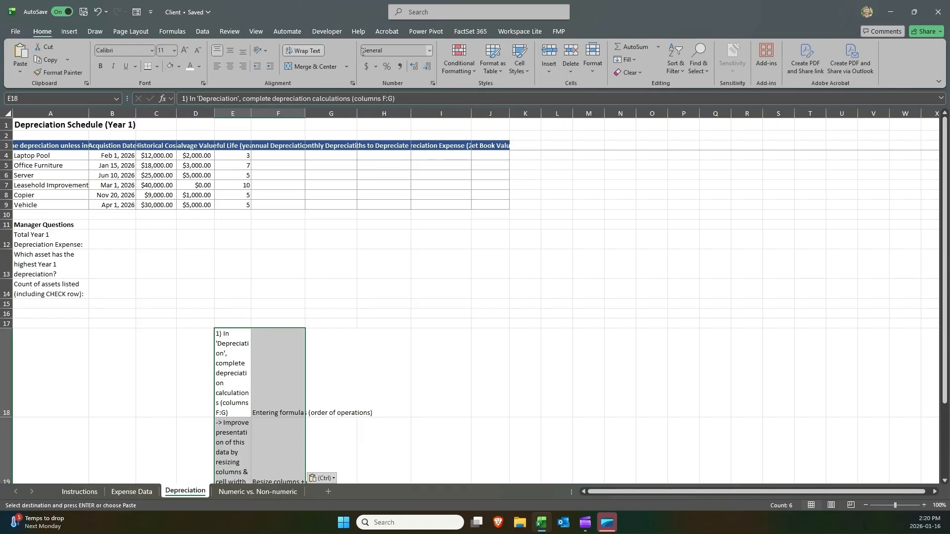
pyautogui.click(302, 50)
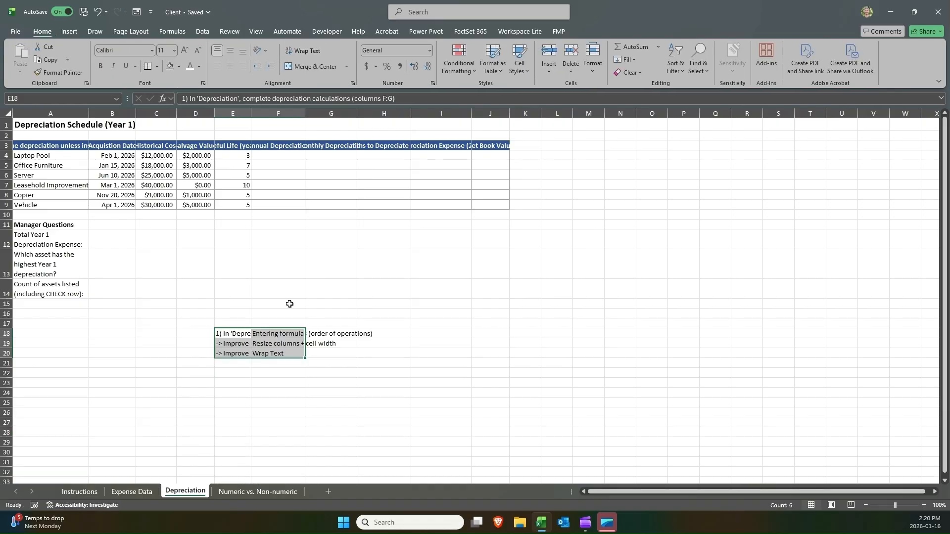
pyautogui.click(246, 334)
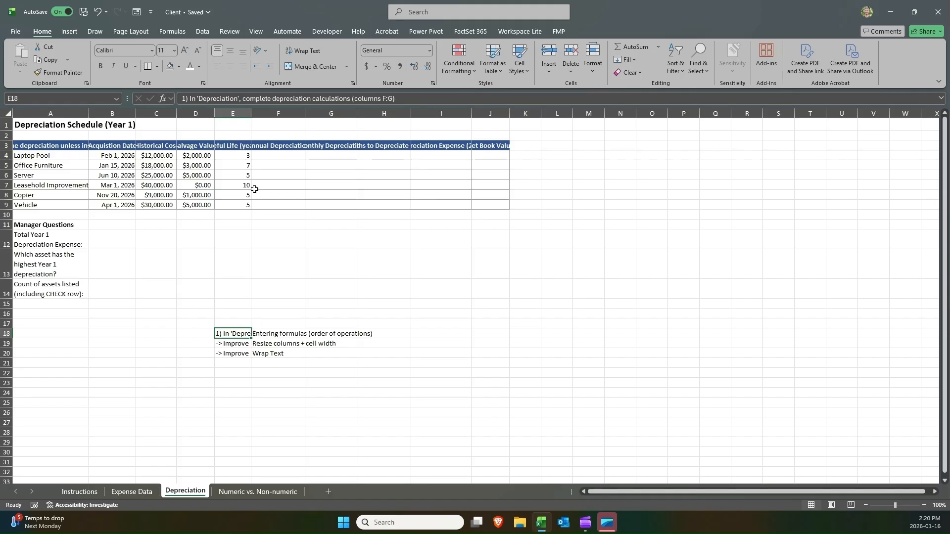
pyautogui.hotkey('ctrl', 'z')
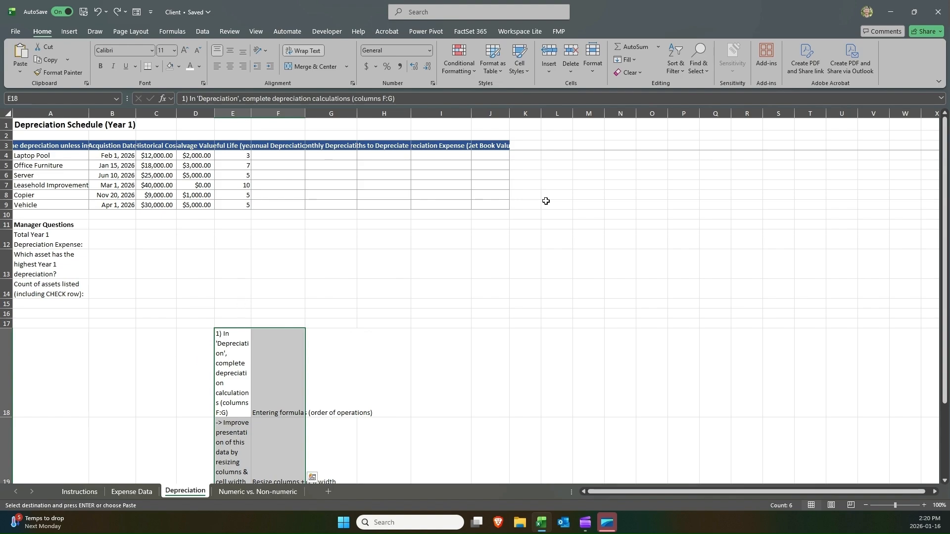
pyautogui.click(299, 51)
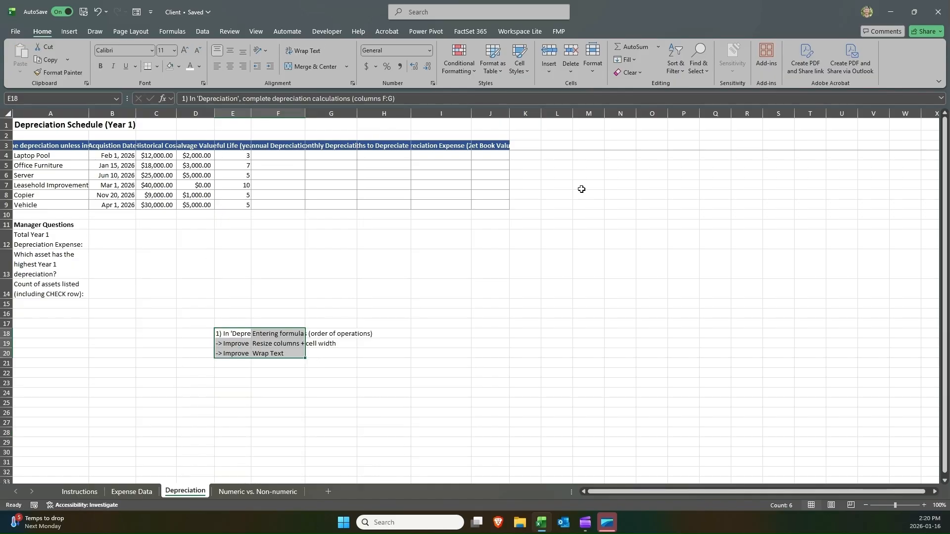
pyautogui.hotkey('ctrl', 'z')
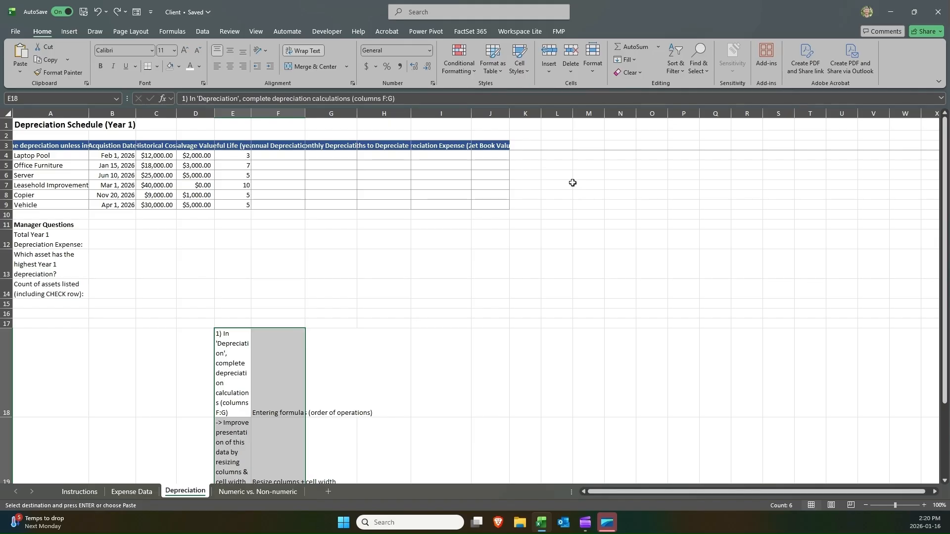
# Paste the instructions into M4:N6, turn off their text wrapping, and autofit column M.
pyautogui.click(582, 146)
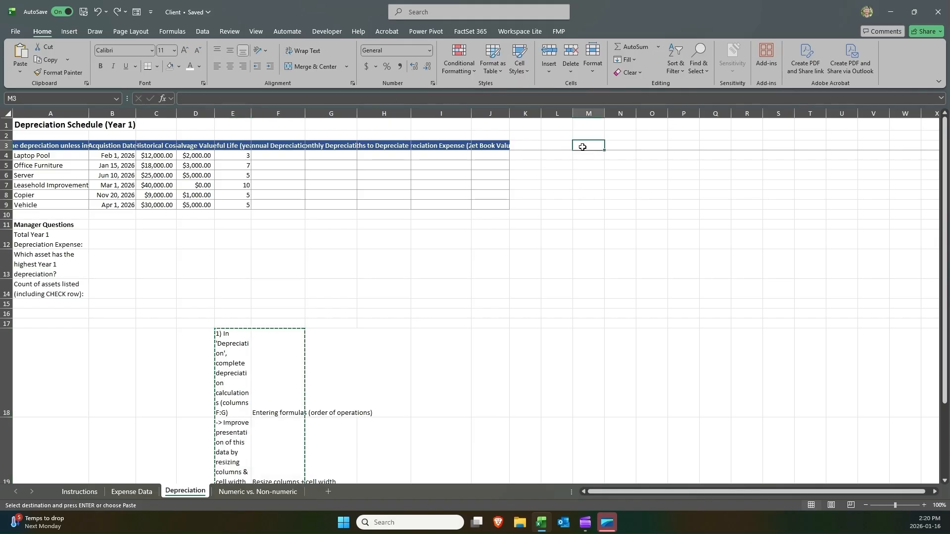
pyautogui.click(582, 159)
pyautogui.press('Return')
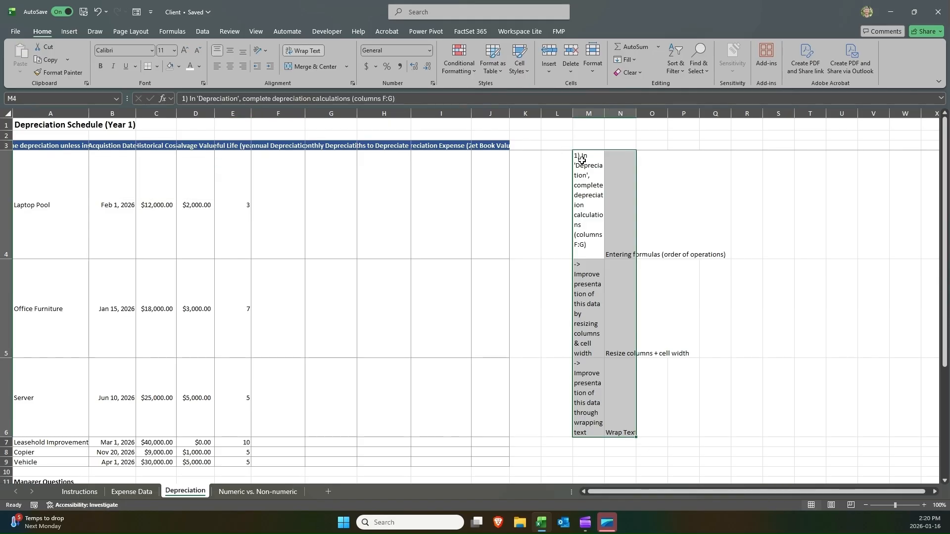
pyautogui.click(302, 51)
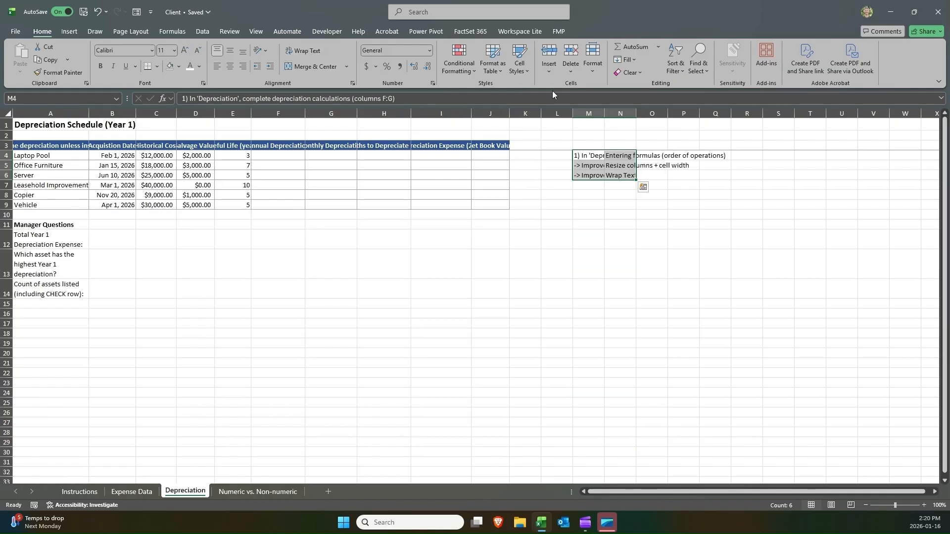
pyautogui.doubleClick(603, 106)
# Review the pasted Depreciation instructions against the empty calculation columns F through J.
pyautogui.click(720, 175)
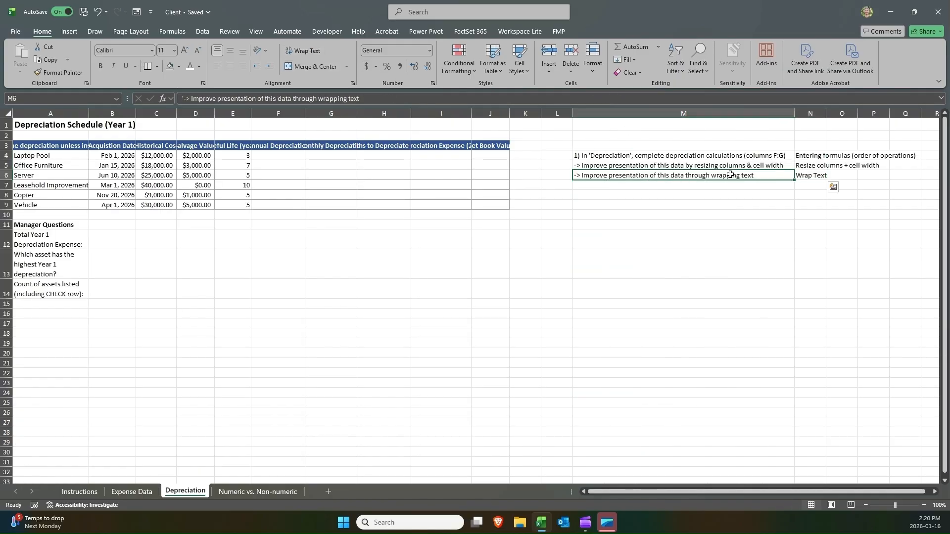
pyautogui.click(612, 222)
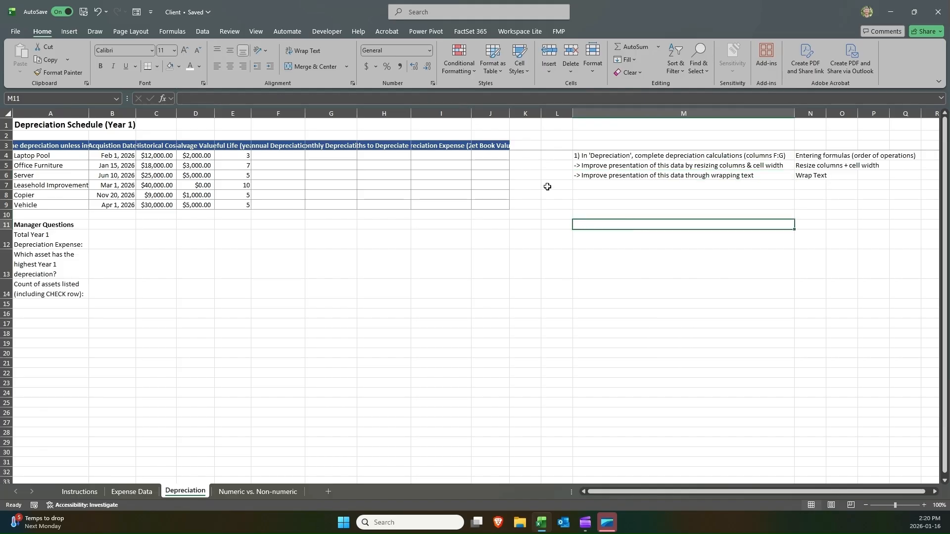
pyautogui.click(634, 157)
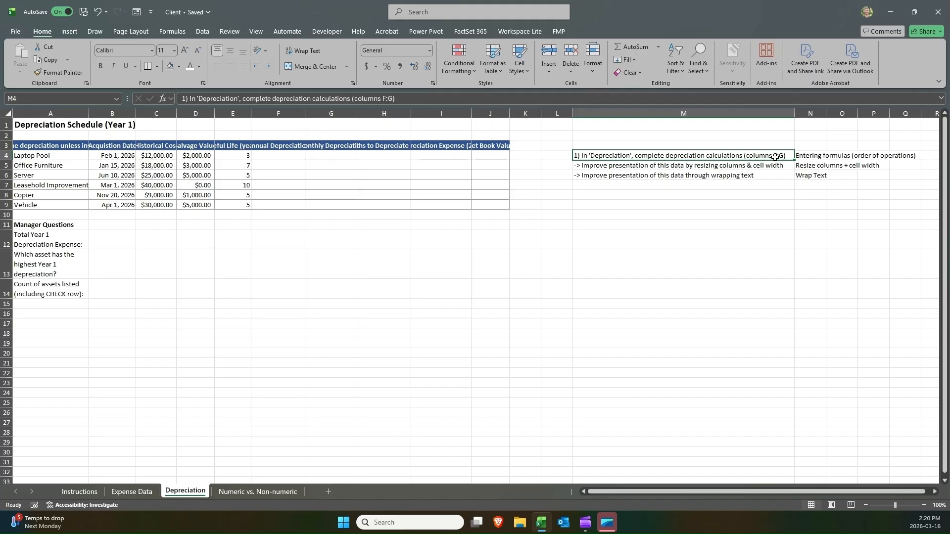
pyautogui.moveTo(277, 113); pyautogui.dragTo(492, 113)
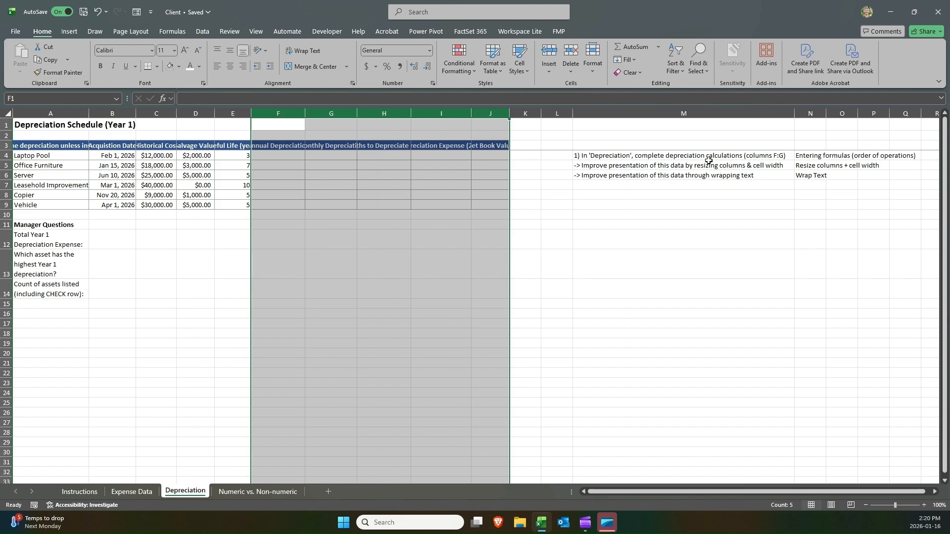
pyautogui.click(746, 159)
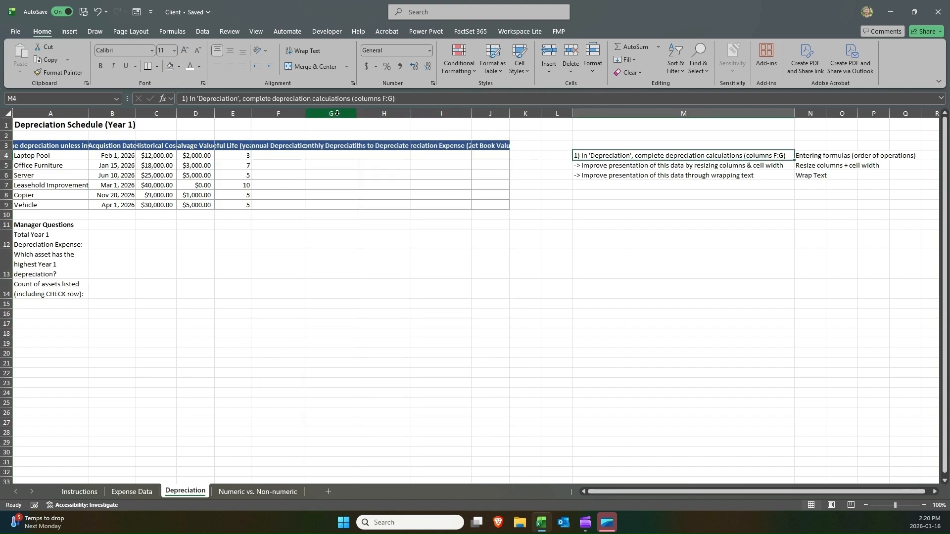
pyautogui.moveTo(296, 115); pyautogui.dragTo(508, 115)
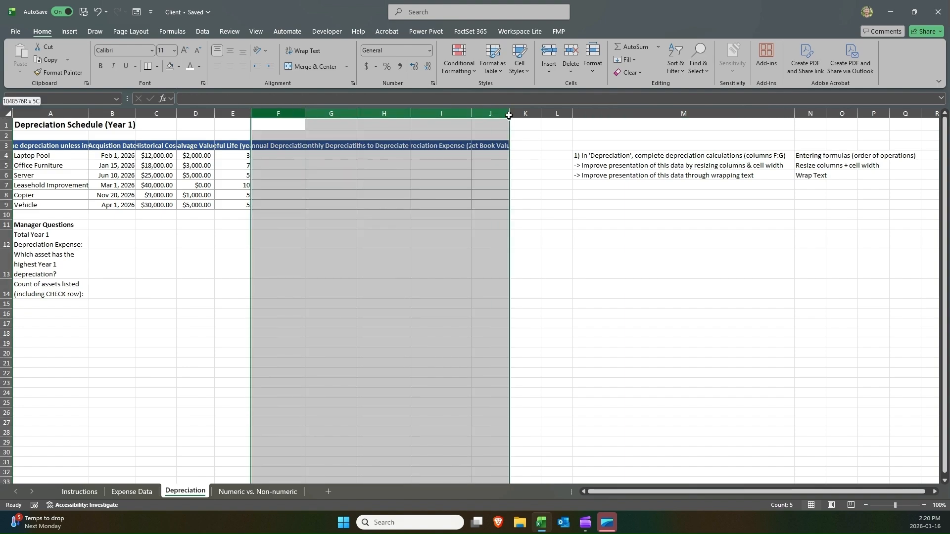
pyautogui.click(596, 165)
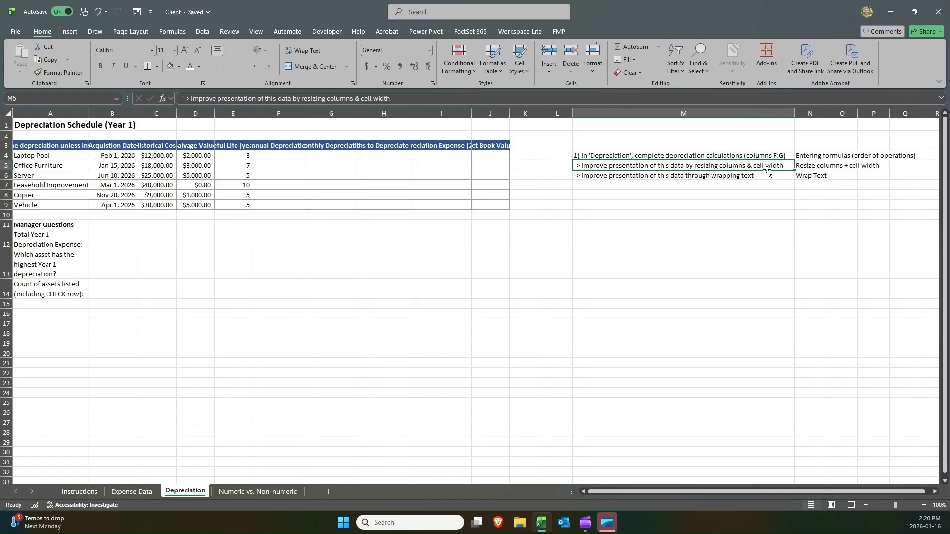
pyautogui.click(801, 164)
pyautogui.click(752, 160)
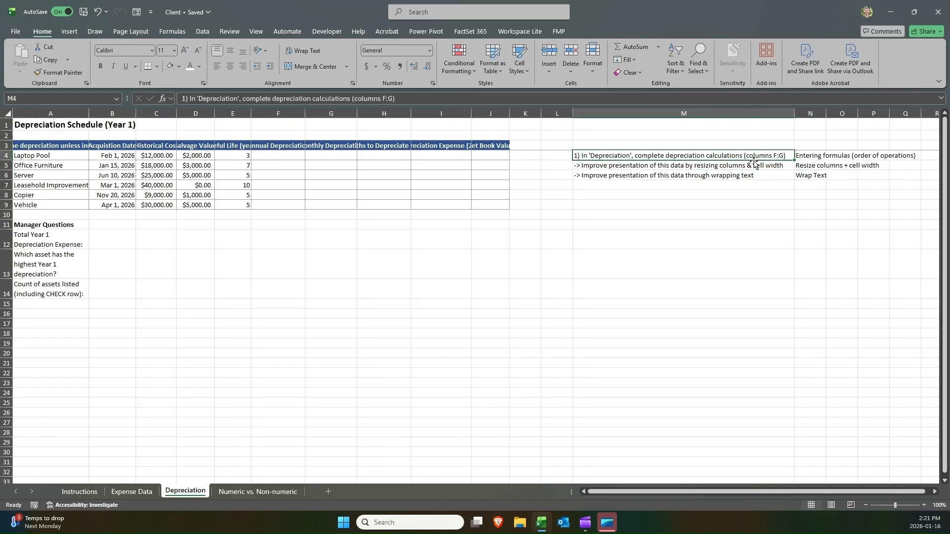
pyautogui.click(810, 157)
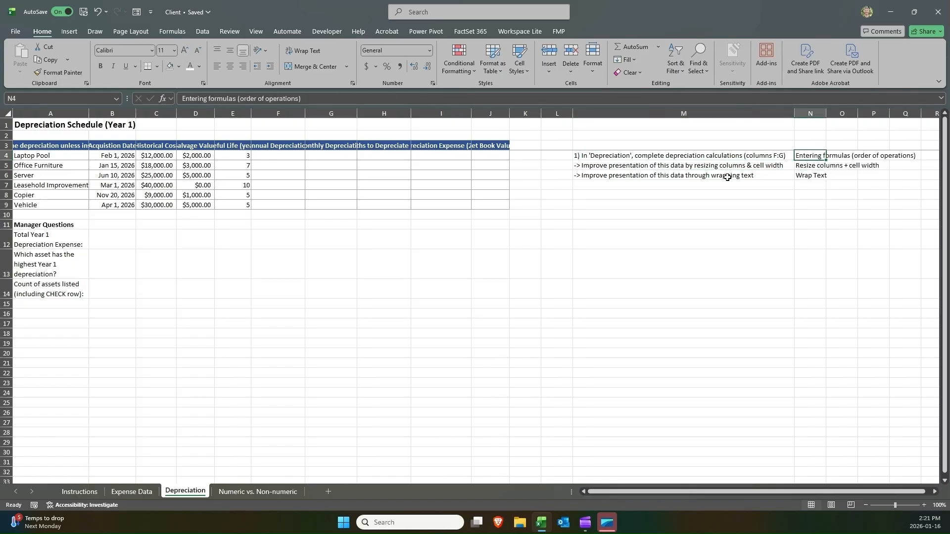
pyautogui.moveTo(727, 177)
pyautogui.mouseDown()
pyautogui.moveTo(811, 176)
pyautogui.moveTo(742, 174)
pyautogui.moveTo(737, 165)
pyautogui.mouseUp()
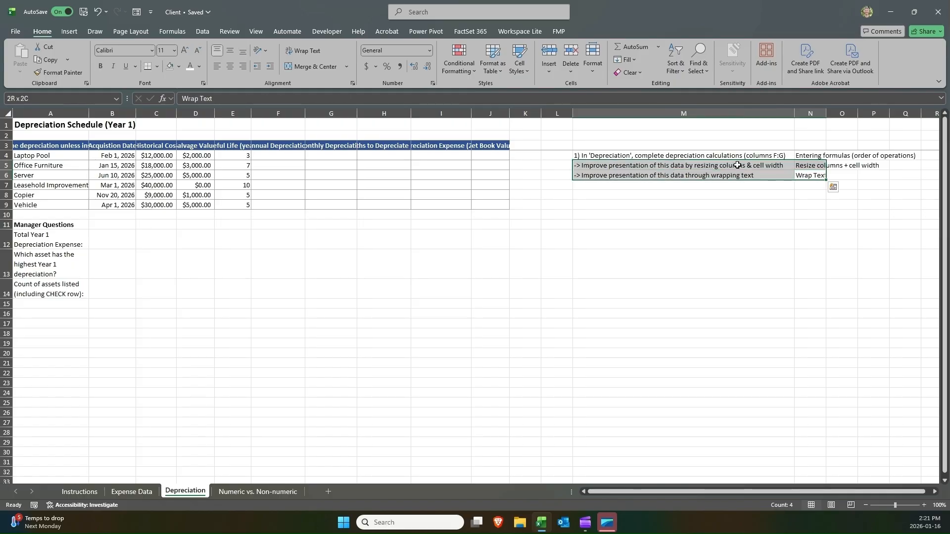
pyautogui.click(736, 165)
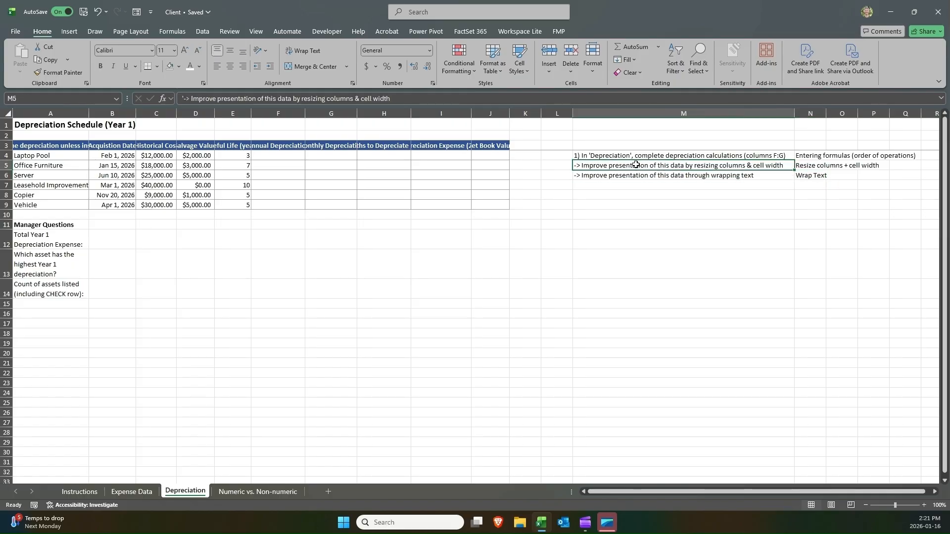
pyautogui.moveTo(636, 164); pyautogui.dragTo(797, 172)
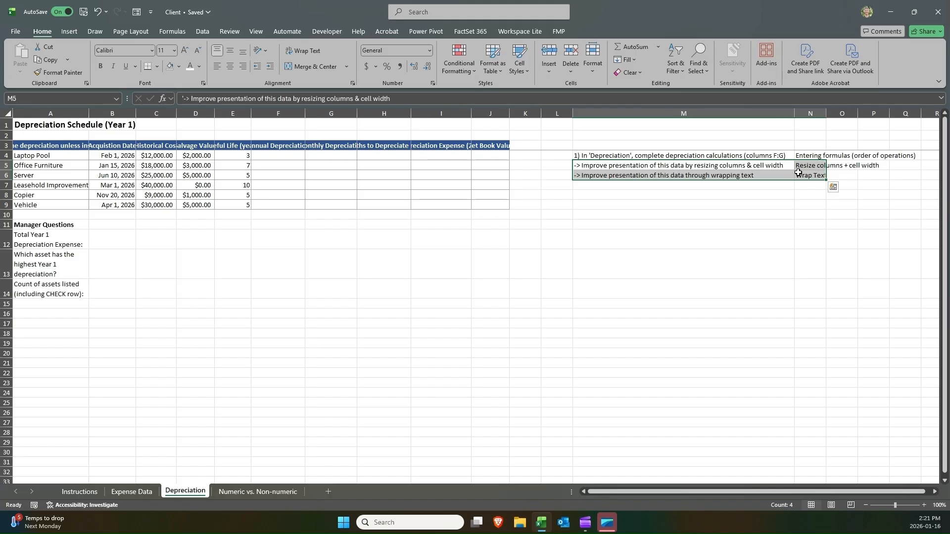
pyautogui.moveTo(711, 167); pyautogui.dragTo(797, 174)
# Inspect each Depreciation schedule header in row 3 to read the full column names.
pyautogui.click(70, 148)
pyautogui.click(121, 147)
pyautogui.click(183, 137)
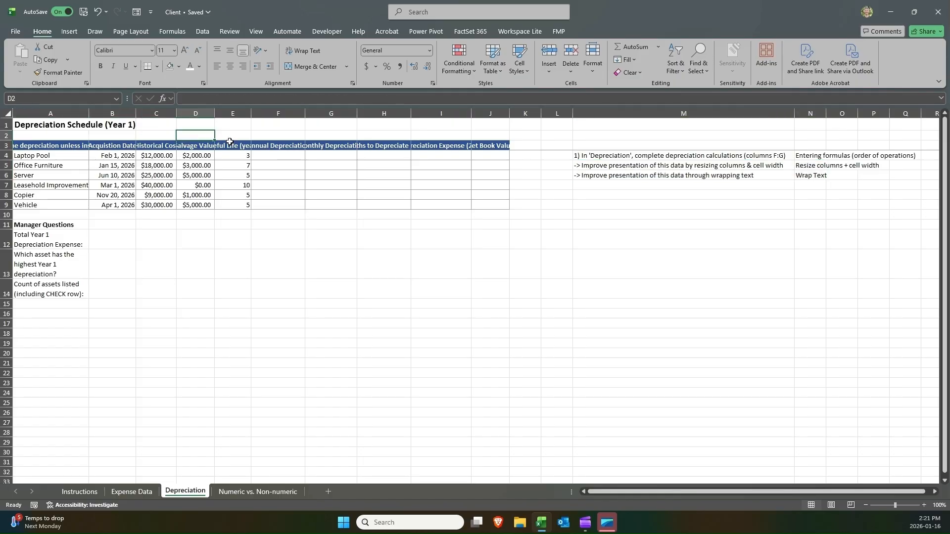
pyautogui.click(230, 144)
pyautogui.click(292, 146)
pyautogui.click(332, 146)
pyautogui.click(385, 146)
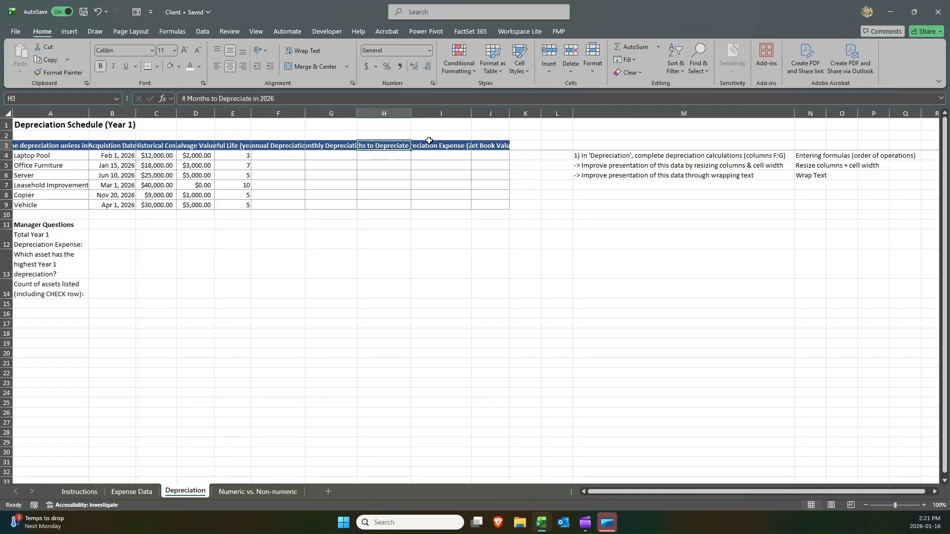
pyautogui.click(429, 144)
pyautogui.click(490, 146)
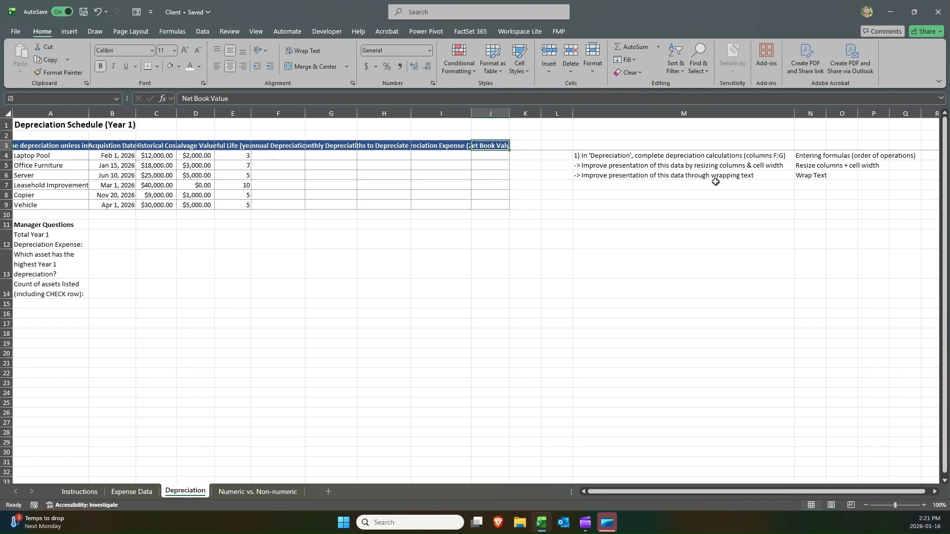
# Narrow column M and autofit it back to its longest entry.
pyautogui.moveTo(808, 167); pyautogui.dragTo(604, 166)
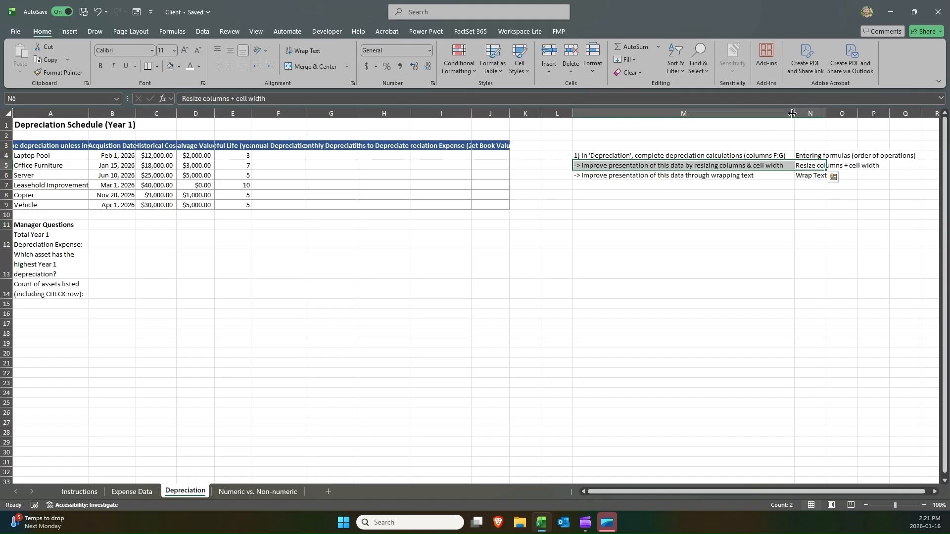
pyautogui.moveTo(792, 114); pyautogui.dragTo(594, 117)
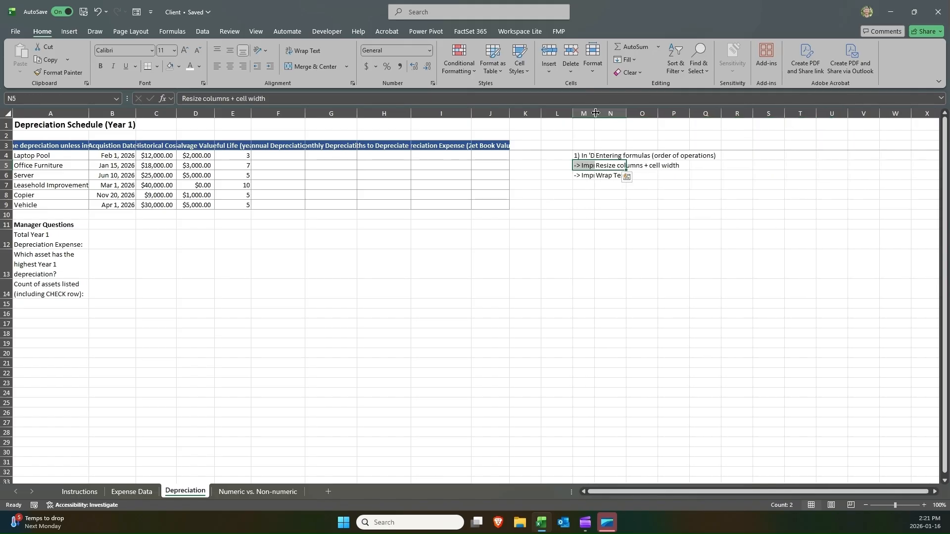
pyautogui.click(588, 166)
pyautogui.click(597, 155)
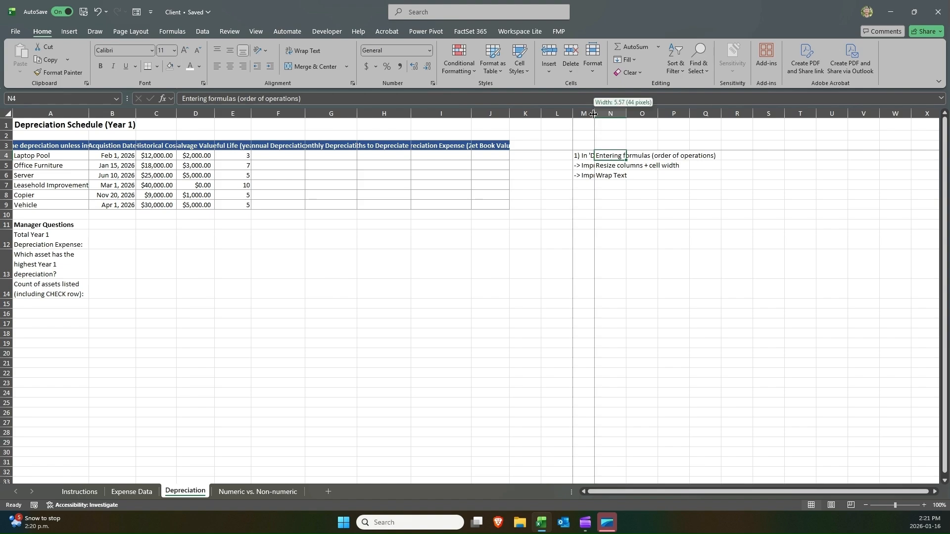
pyautogui.doubleClick(593, 115)
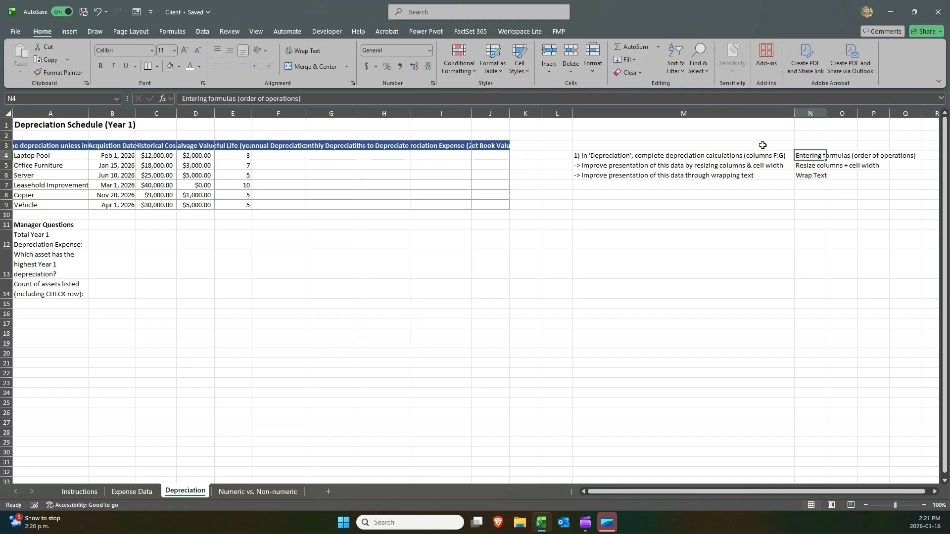
# Select the instructions in M4:M6, narrow column M again, and autofit it once more.
pyautogui.moveTo(752, 157); pyautogui.dragTo(744, 177)
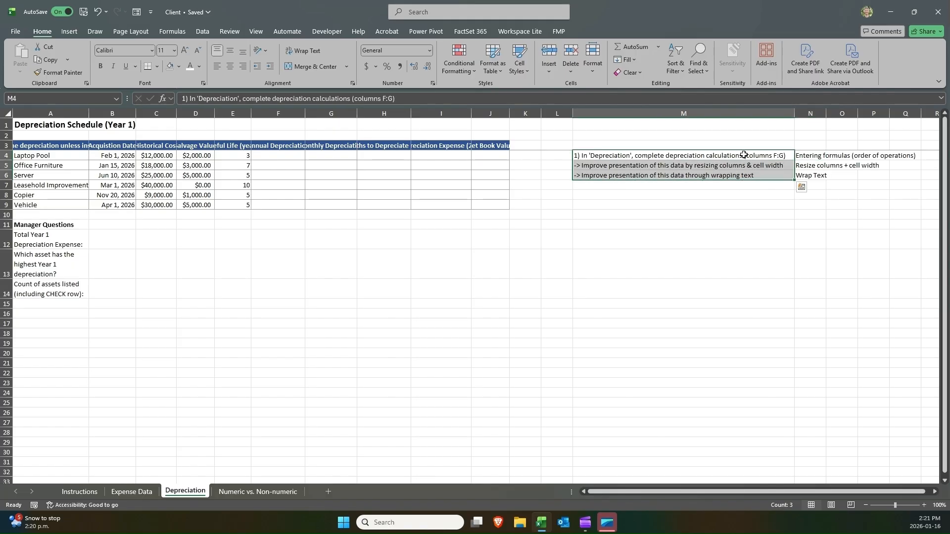
pyautogui.moveTo(744, 156); pyautogui.dragTo(746, 176)
pyautogui.moveTo(795, 113); pyautogui.dragTo(622, 113)
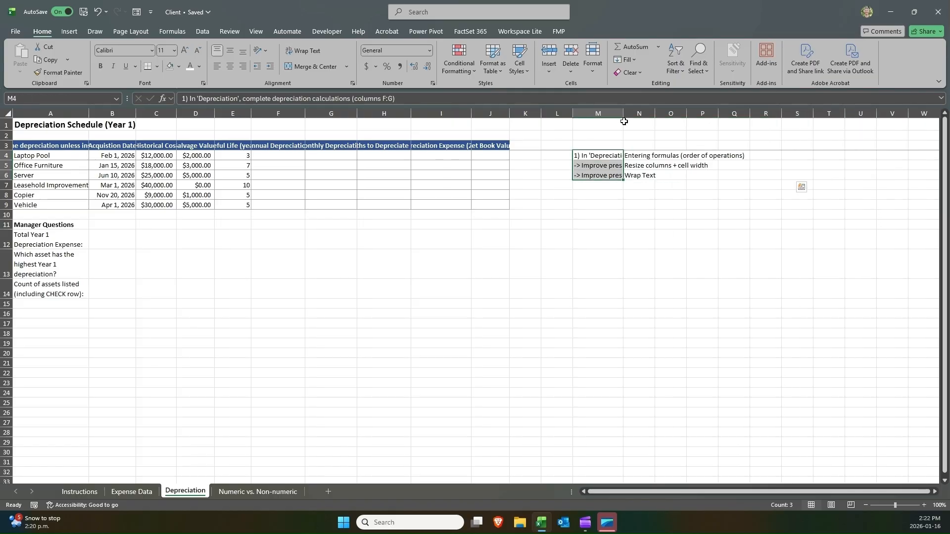
pyautogui.doubleClick(623, 114)
pyautogui.click(676, 157)
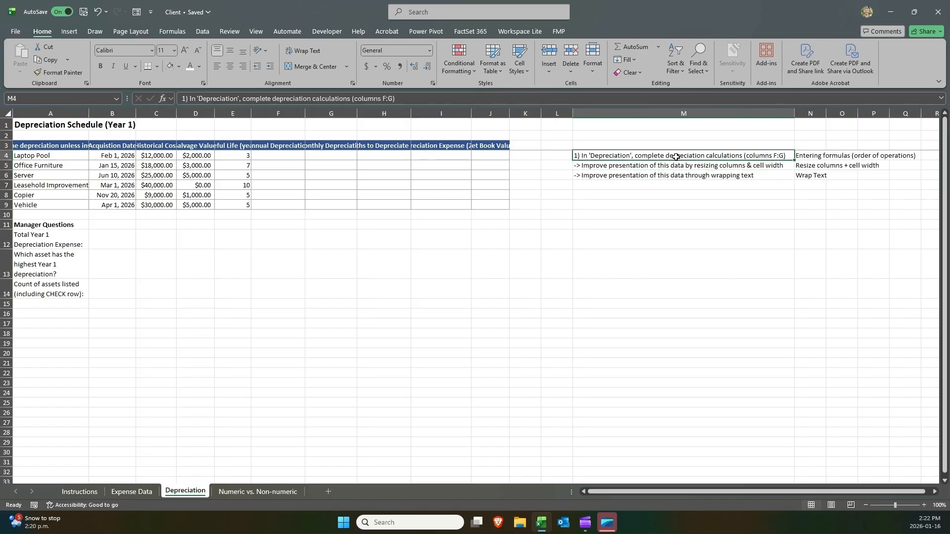
# Narrow column M, then widen it manually to about 35 characters.
pyautogui.moveTo(794, 113); pyautogui.dragTo(641, 114)
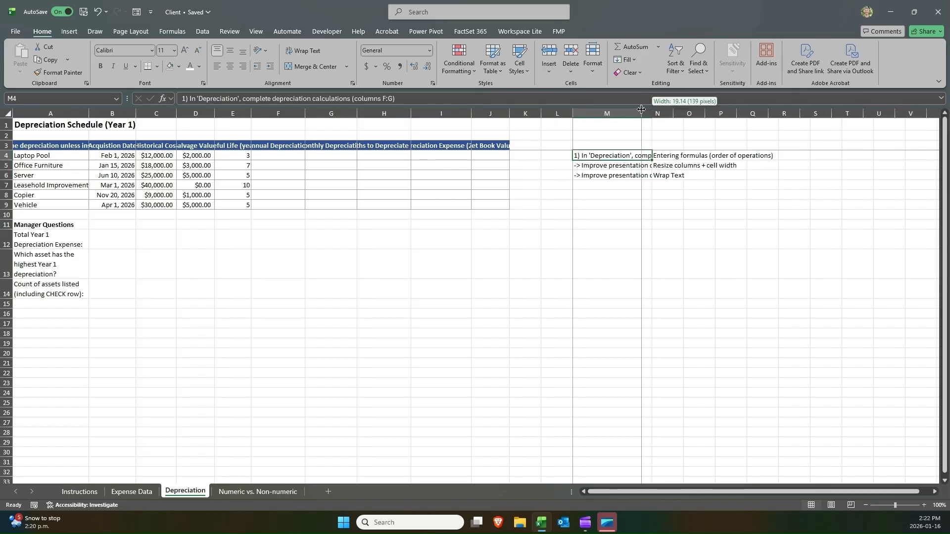
pyautogui.click(606, 112)
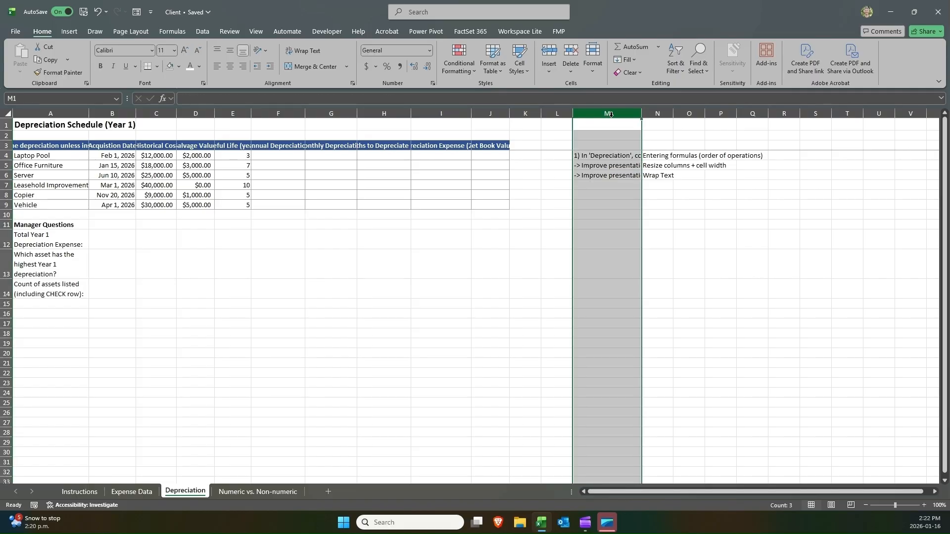
pyautogui.click(617, 145)
pyautogui.click(618, 113)
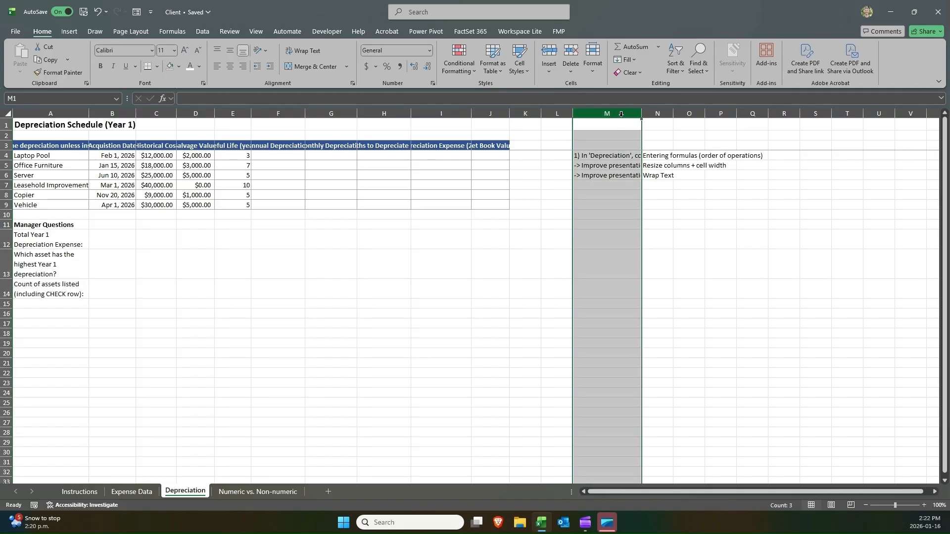
pyautogui.click(643, 125)
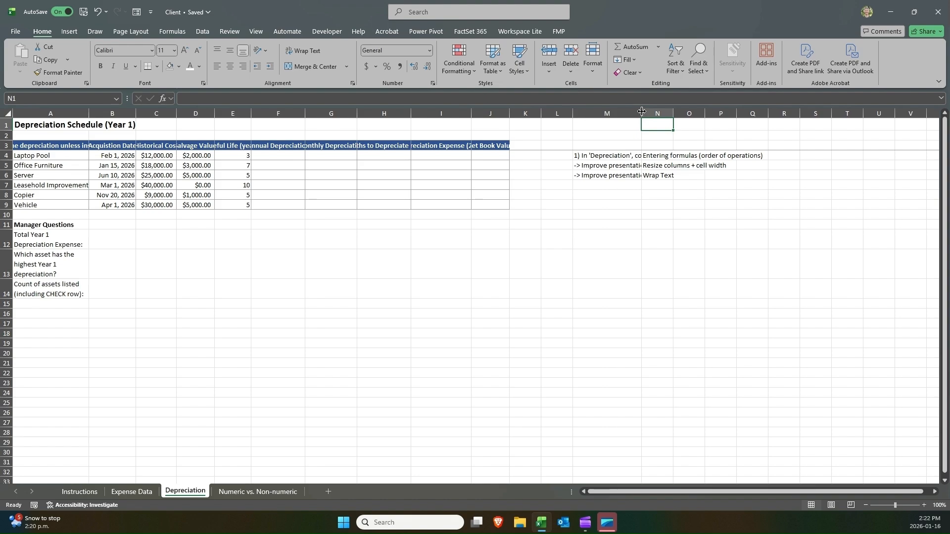
pyautogui.moveTo(641, 112); pyautogui.dragTo(679, 115)
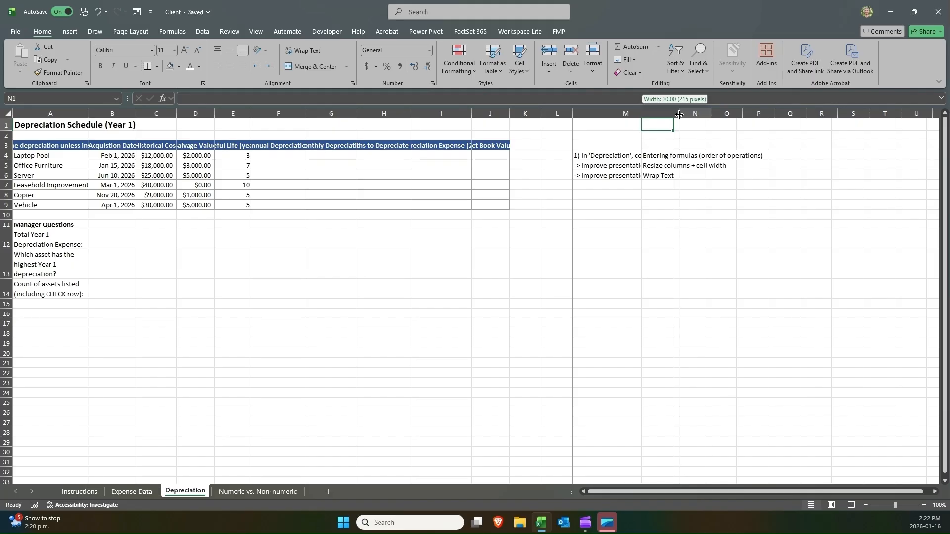
pyautogui.moveTo(679, 114); pyautogui.dragTo(698, 115)
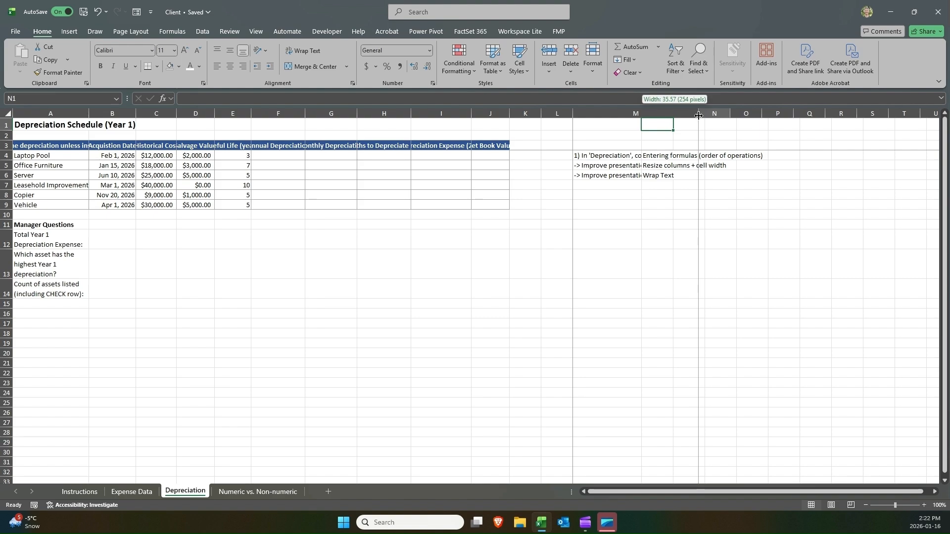
pyautogui.moveTo(699, 116); pyautogui.dragTo(691, 113)
# Set column M's width to 50.
pyautogui.click(632, 157)
pyautogui.click(661, 113)
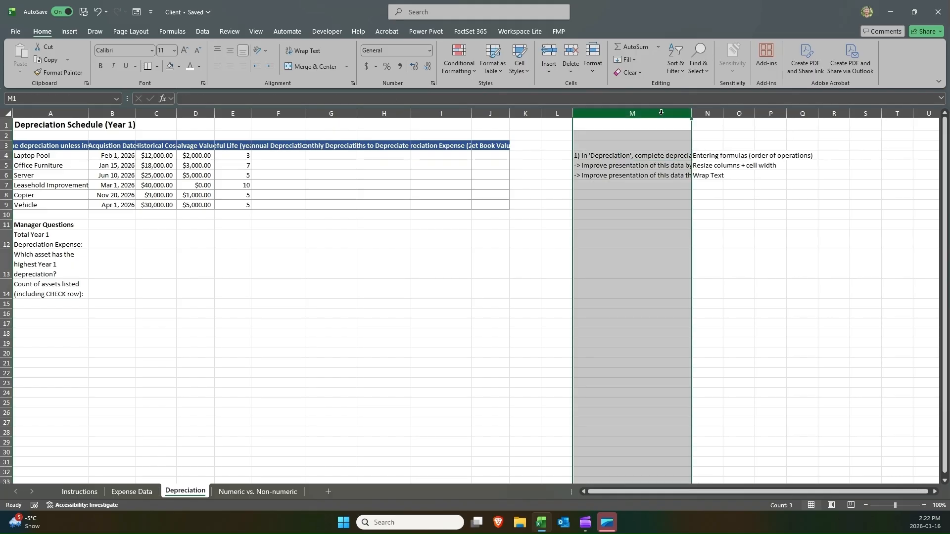
pyautogui.rightClick(661, 113)
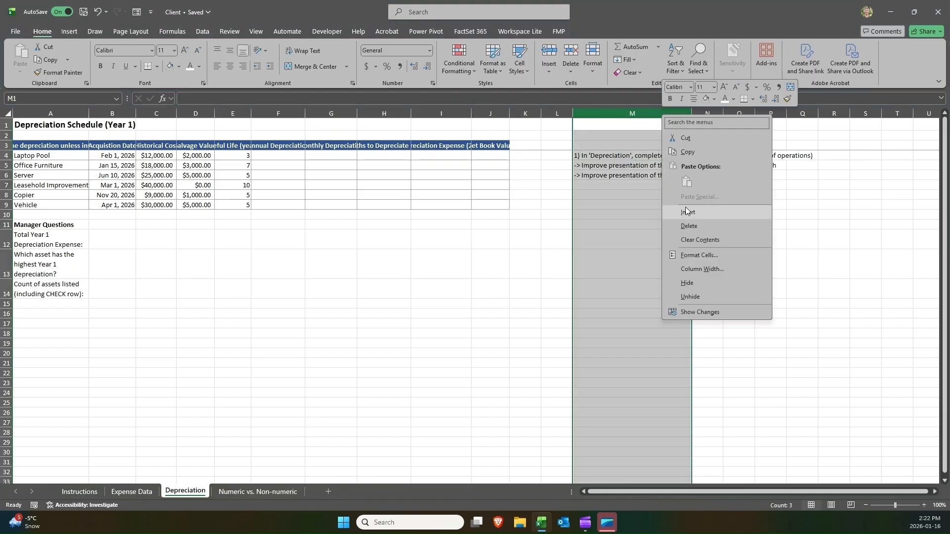
pyautogui.click(700, 271)
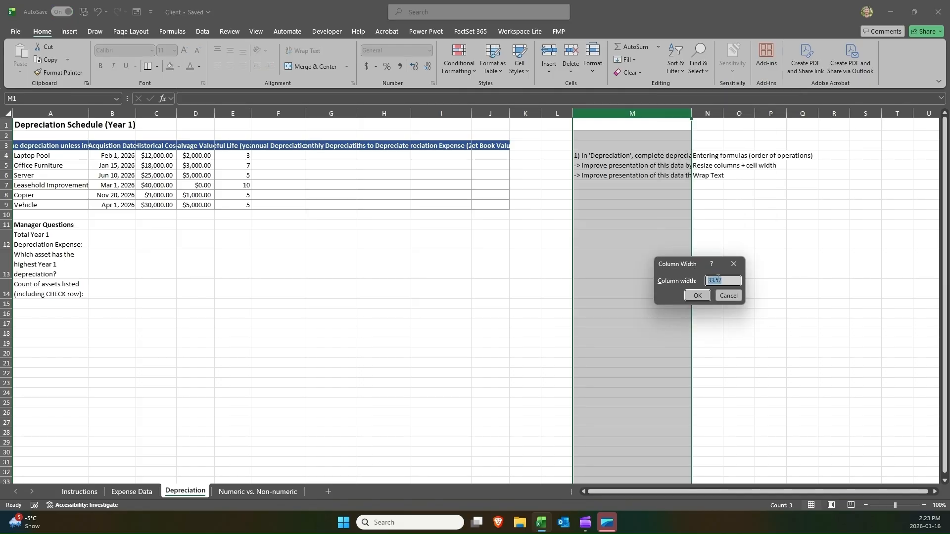
pyautogui.write('50')
pyautogui.click(695, 296)
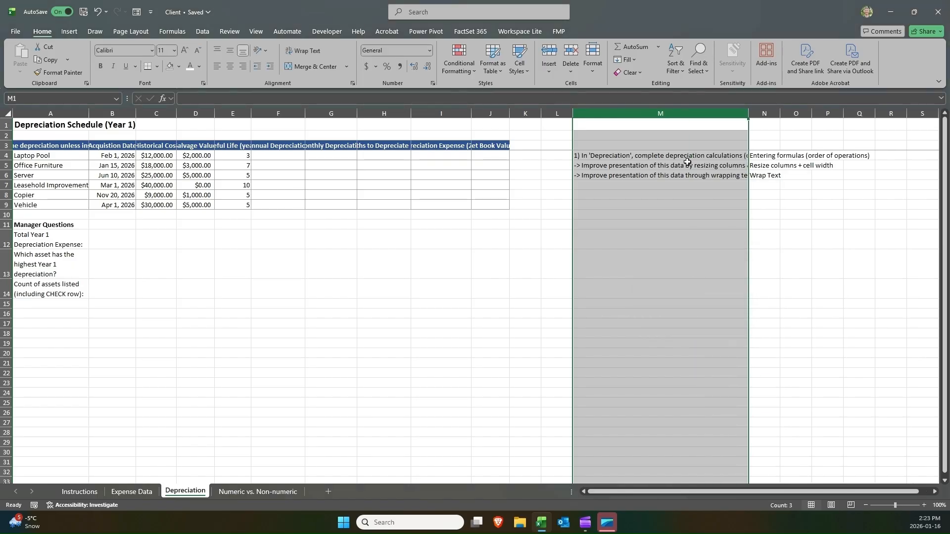
# Autofit column M to its contents again.
pyautogui.click(726, 145)
pyautogui.doubleClick(751, 109)
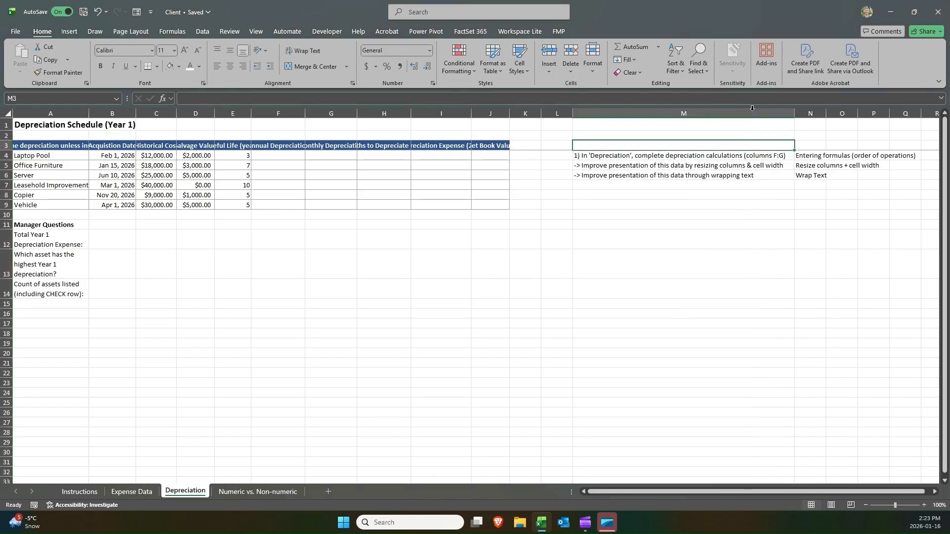
pyautogui.click(711, 114)
pyautogui.rightClick(710, 115)
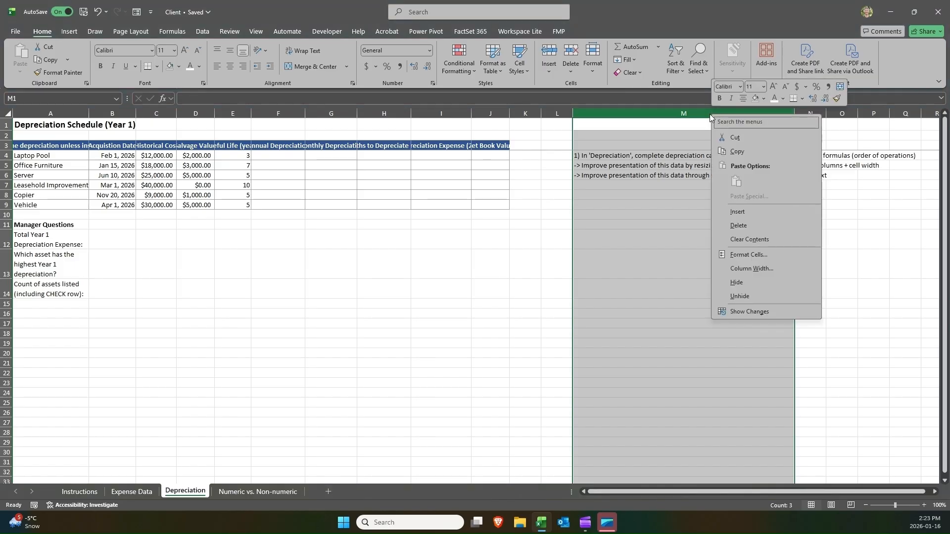
pyautogui.press('Escape')
# Narrow column M, then select columns M and N and autofit both together.
pyautogui.moveTo(796, 106); pyautogui.dragTo(636, 116)
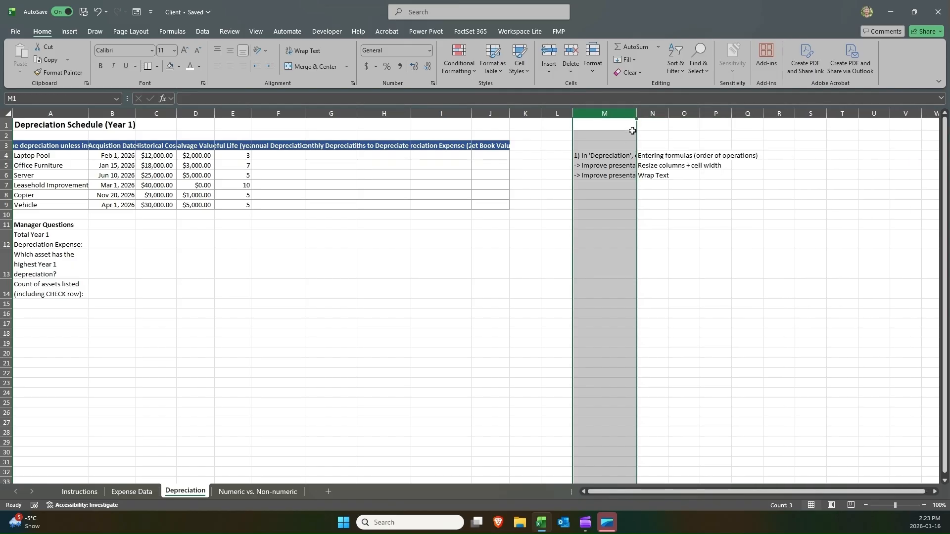
pyautogui.press('Down')
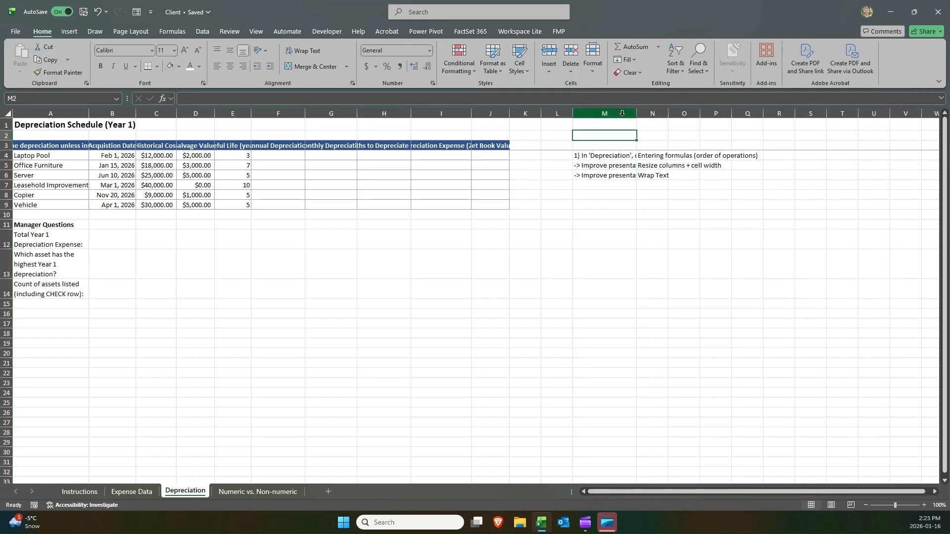
pyautogui.moveTo(622, 115); pyautogui.dragTo(674, 126)
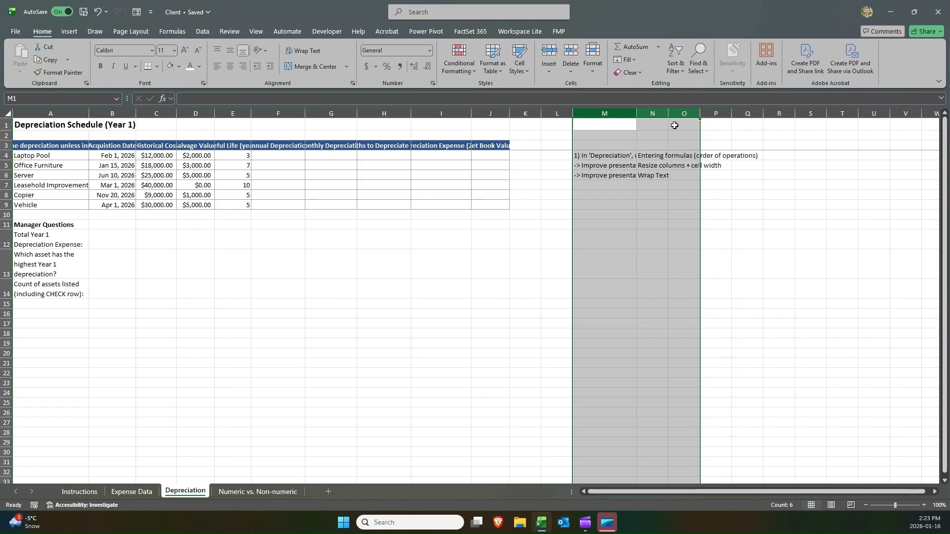
pyautogui.click(639, 115)
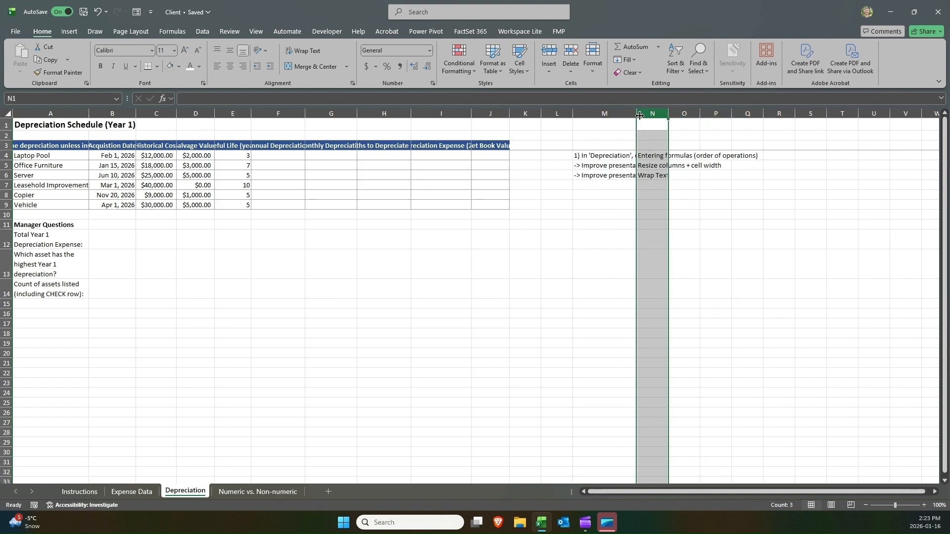
pyautogui.click(605, 114)
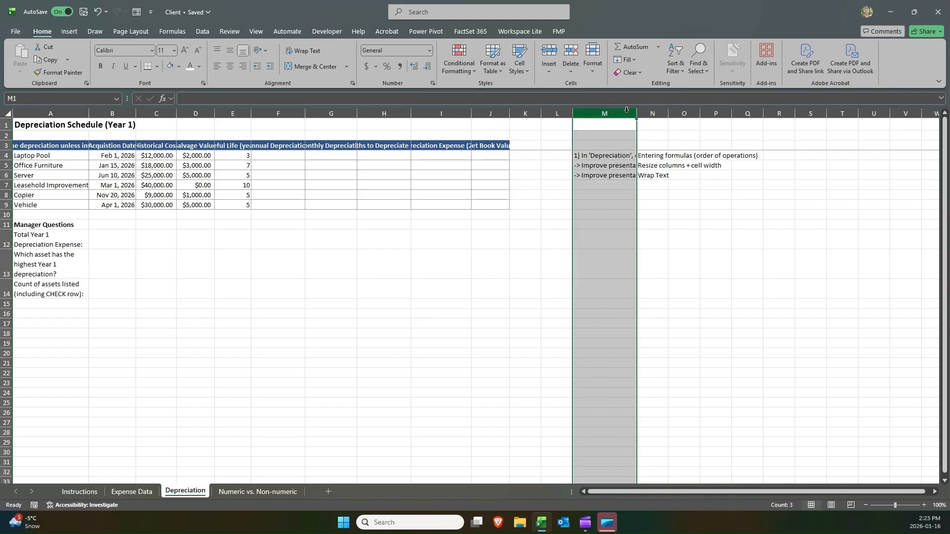
pyautogui.moveTo(625, 110); pyautogui.dragTo(654, 113)
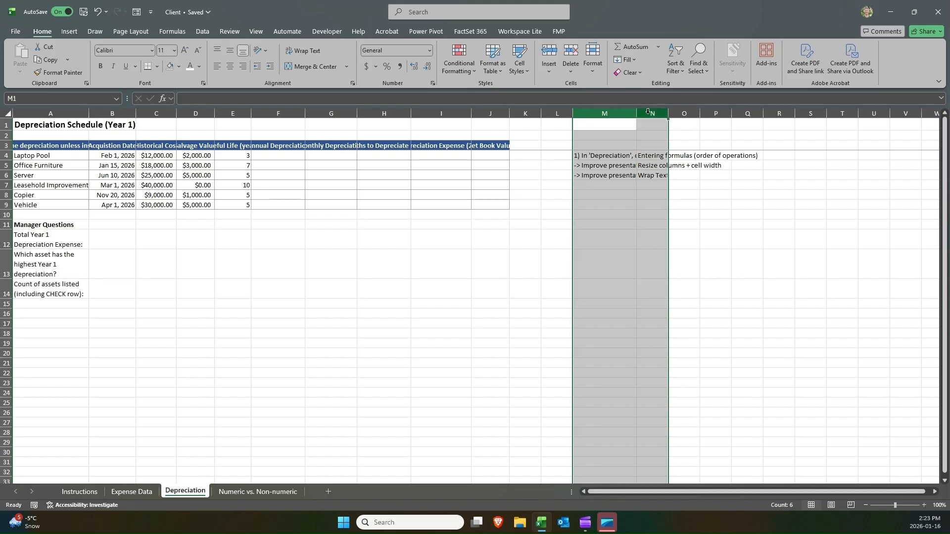
pyautogui.doubleClick(638, 113)
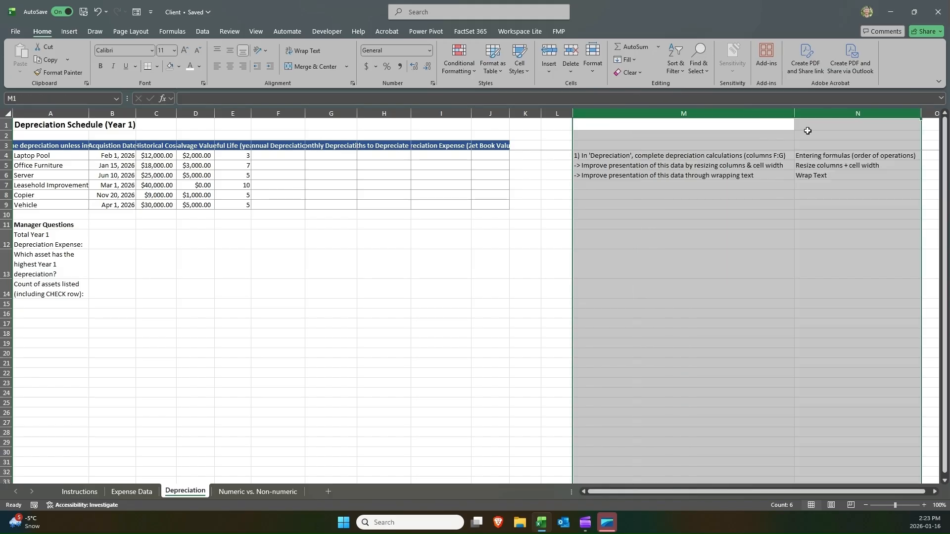
# Narrow columns M and N together so the instruction text is cut off.
pyautogui.moveTo(793, 120); pyautogui.dragTo(676, 118)
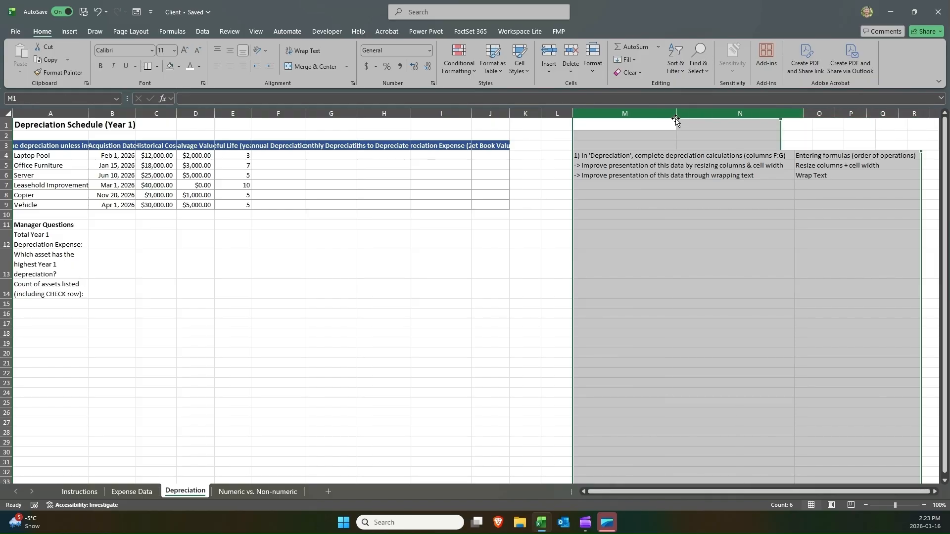
pyautogui.moveTo(774, 115); pyautogui.dragTo(720, 116)
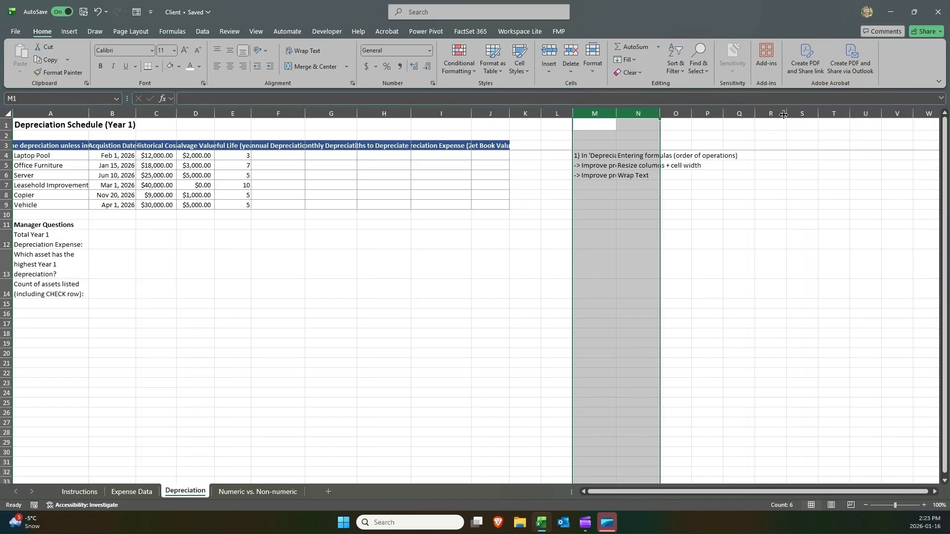
pyautogui.moveTo(786, 114); pyautogui.dragTo(838, 115)
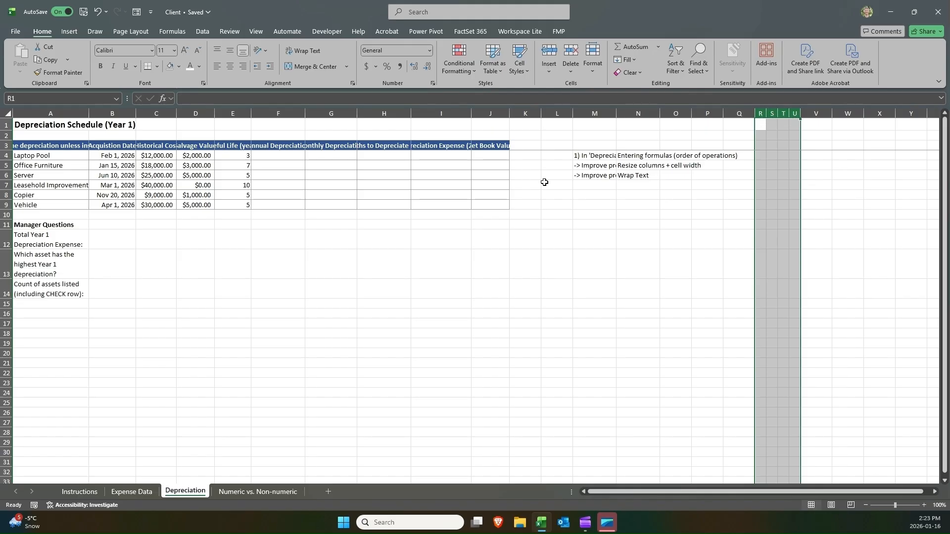
# Clear the resize-columns instruction in M5:N5.
pyautogui.click(276, 165)
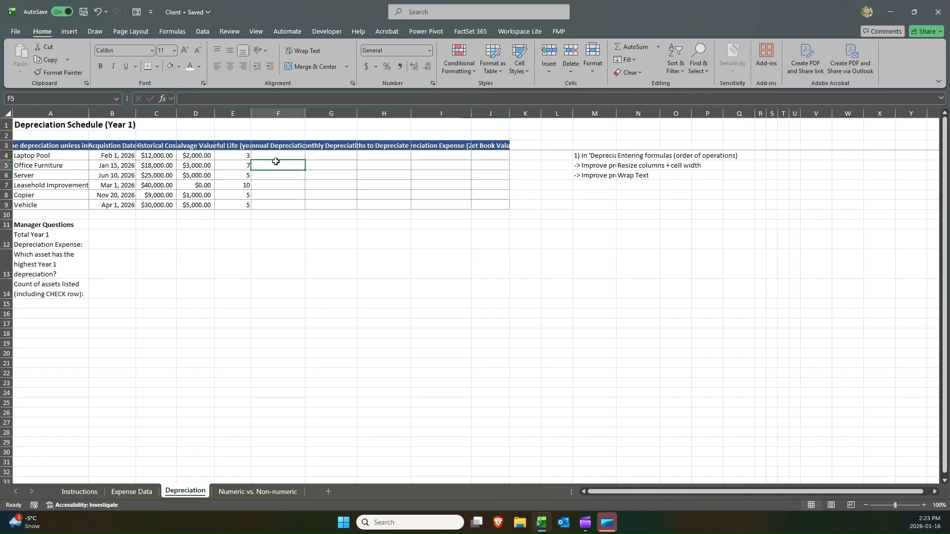
pyautogui.click(634, 168)
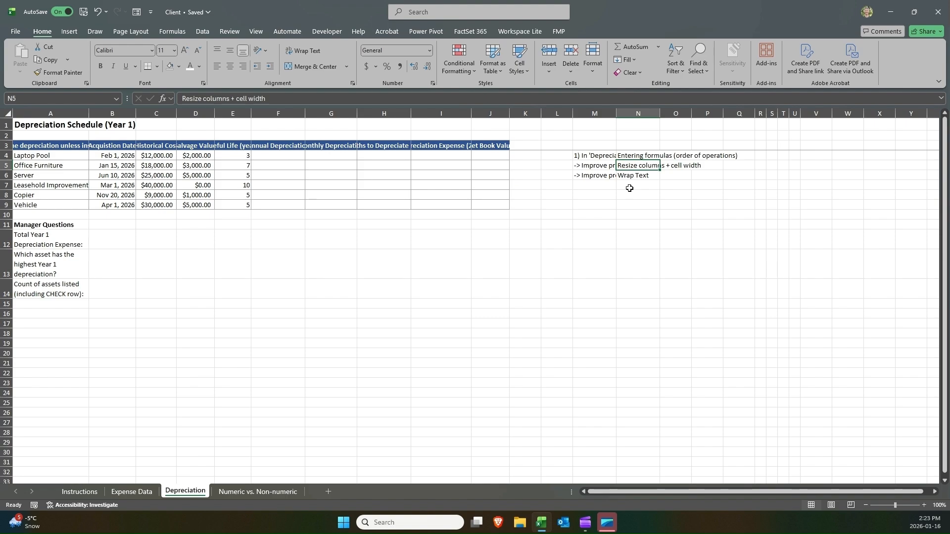
pyautogui.moveTo(596, 168); pyautogui.dragTo(658, 166)
pyautogui.press('Delete')
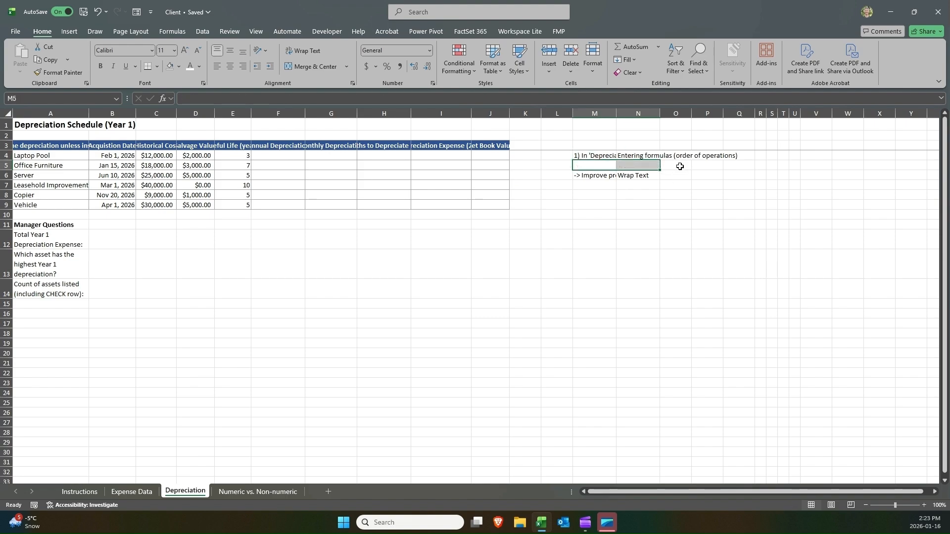
# Autofit column M to fit the remaining instruction text.
pyautogui.click(594, 177)
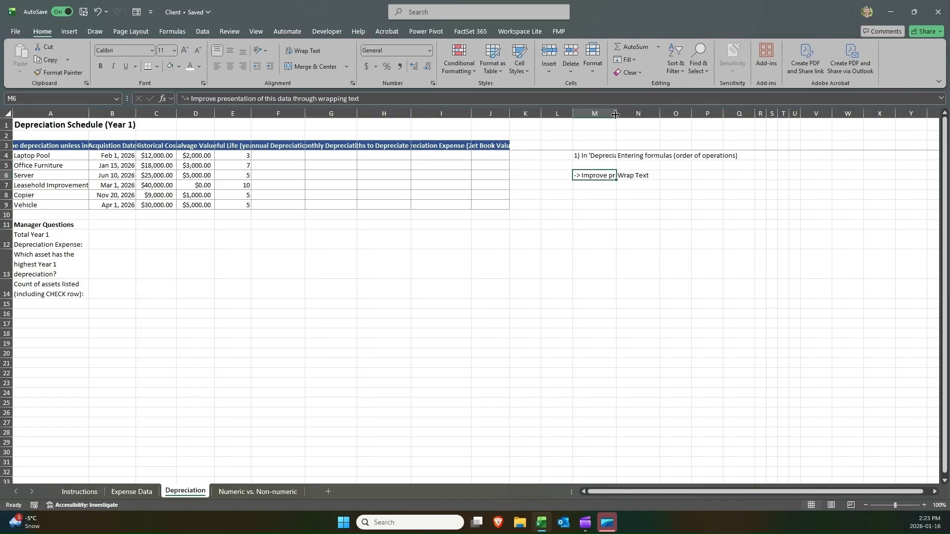
pyautogui.doubleClick(615, 114)
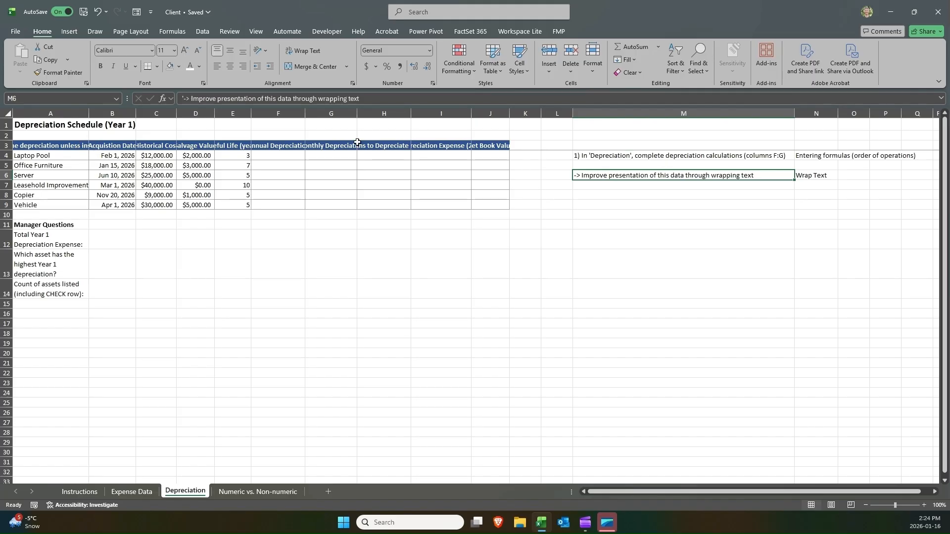
pyautogui.click(275, 144)
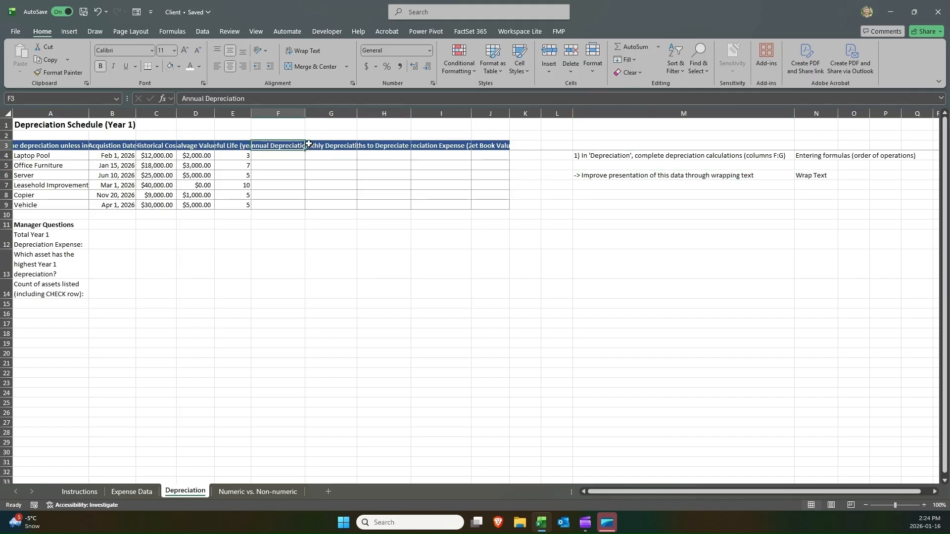
# Review the truncated column headers across row 3 of the depreciation table.
pyautogui.click(330, 145)
pyautogui.click(383, 145)
pyautogui.click(440, 146)
pyautogui.click(490, 146)
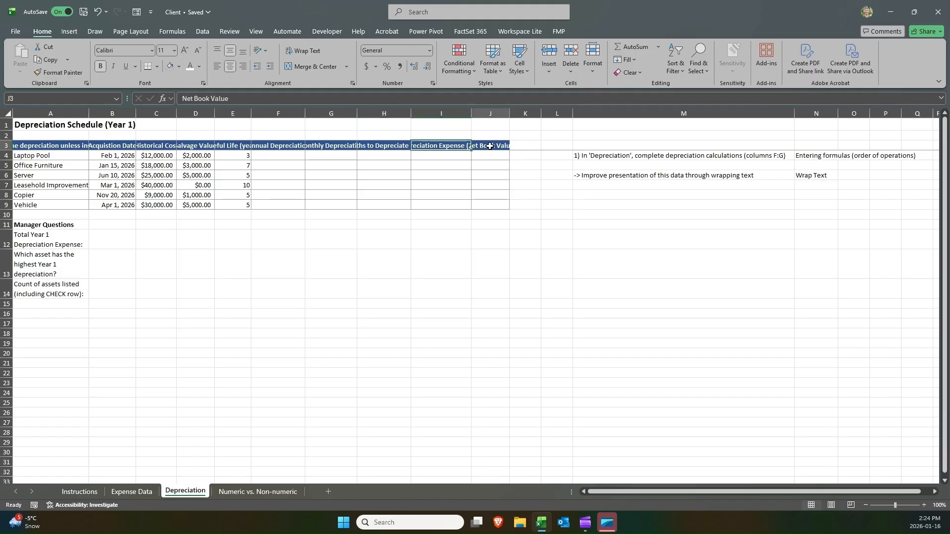
pyautogui.click(450, 146)
pyautogui.click(388, 146)
pyautogui.click(341, 147)
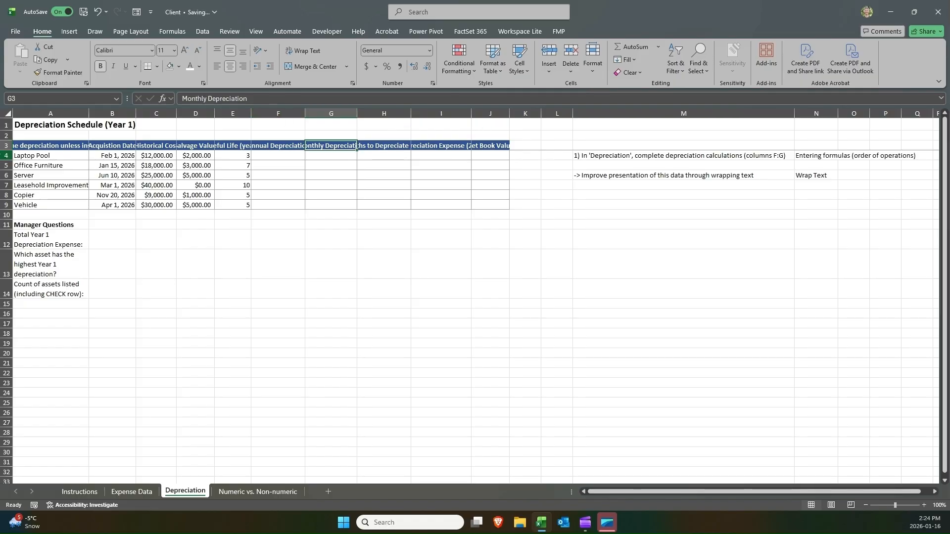
# Wrap text in the header row A3:J3.
pyautogui.moveTo(25, 148); pyautogui.dragTo(483, 145)
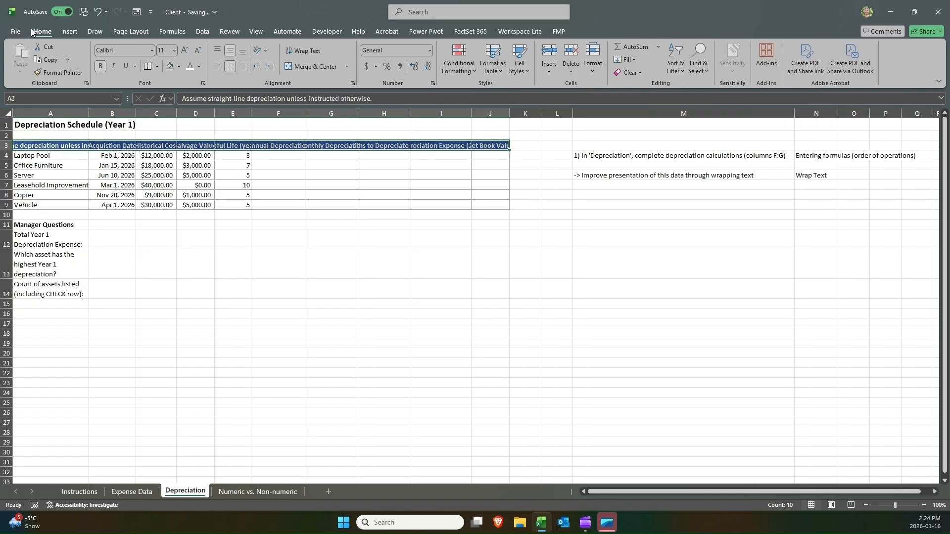
pyautogui.click(302, 52)
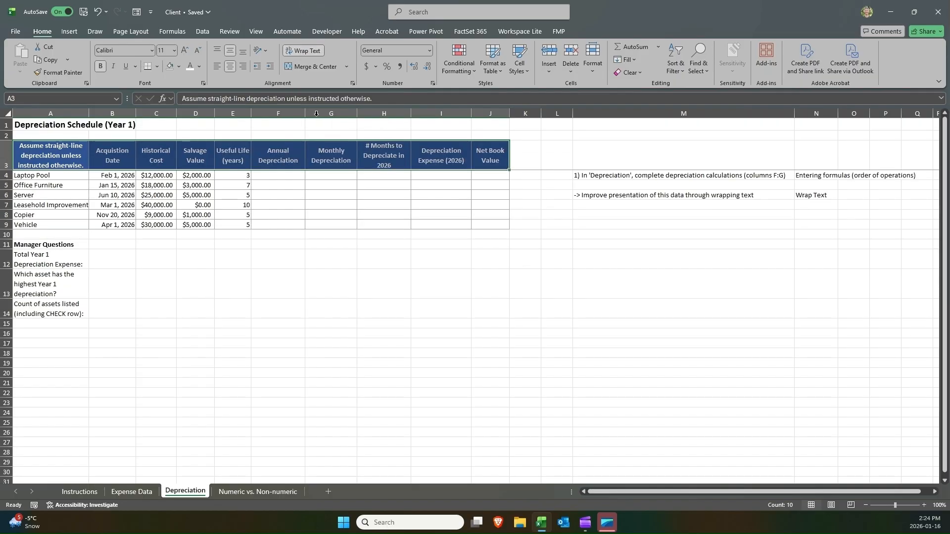
# Toggle wrap text off for the Monthly Depreciation header and the whole header row, then wrap A3:J3 again.
pyautogui.click(346, 159)
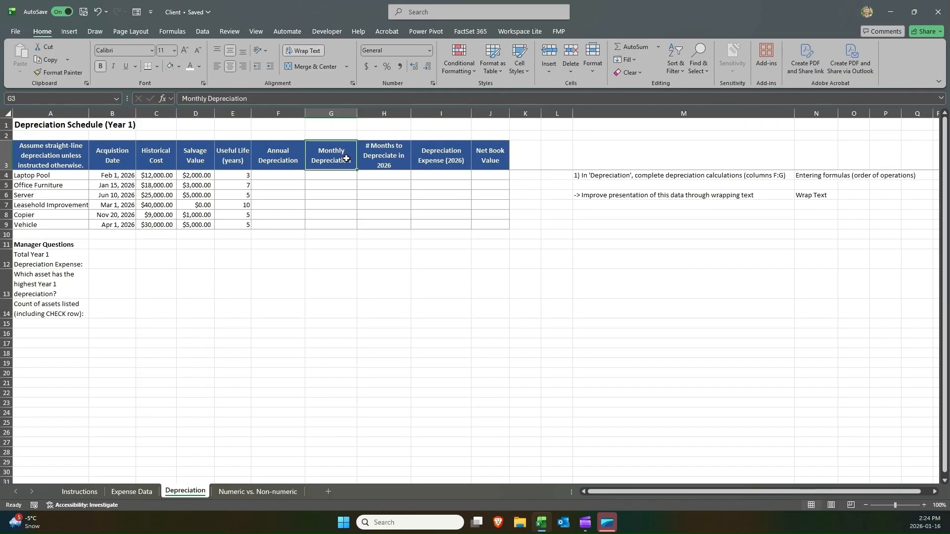
pyautogui.click(301, 51)
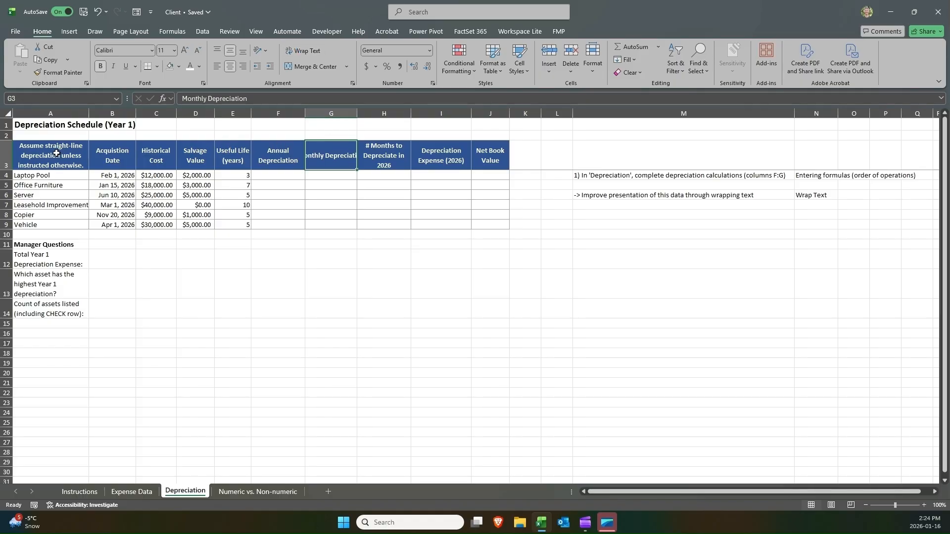
pyautogui.moveTo(56, 153); pyautogui.dragTo(492, 155)
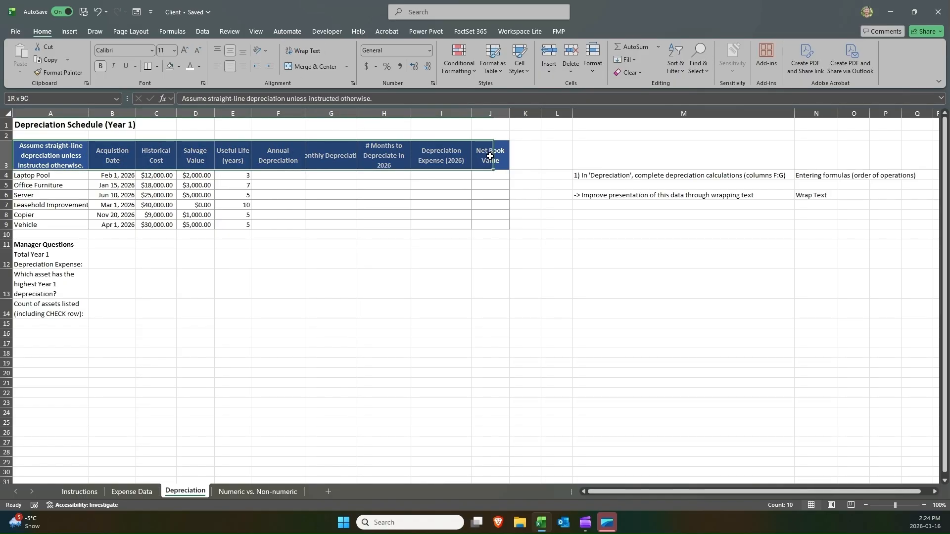
pyautogui.click(305, 52)
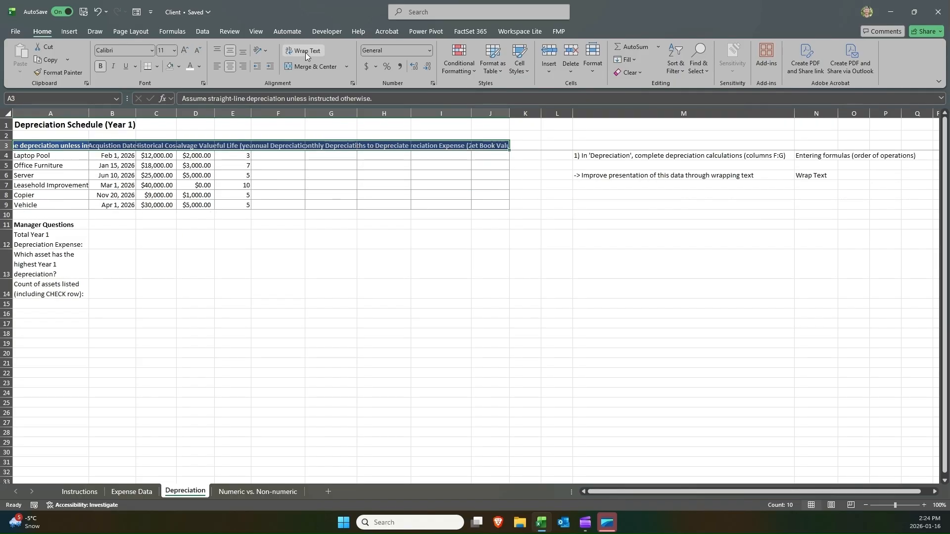
pyautogui.click(305, 52)
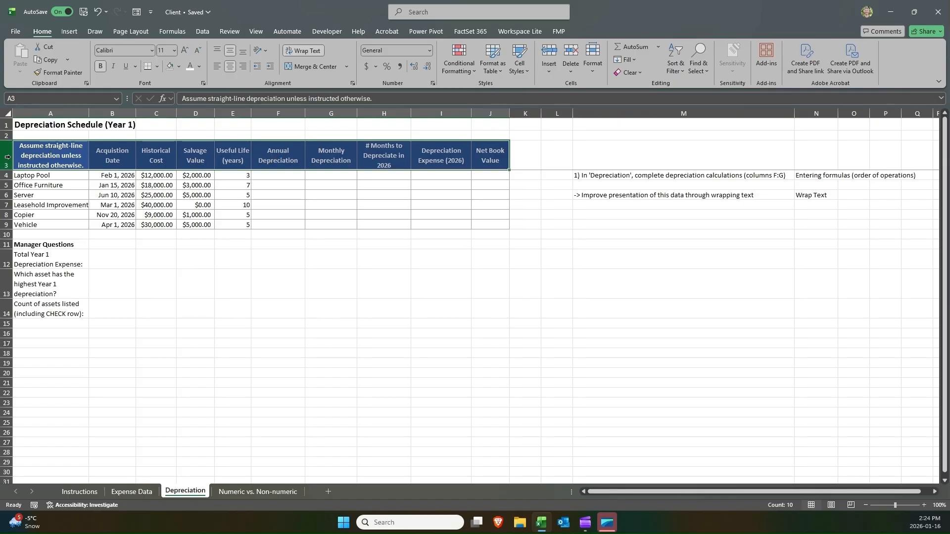
# Clear the wrap-text instruction in M6:N6.
pyautogui.click(289, 152)
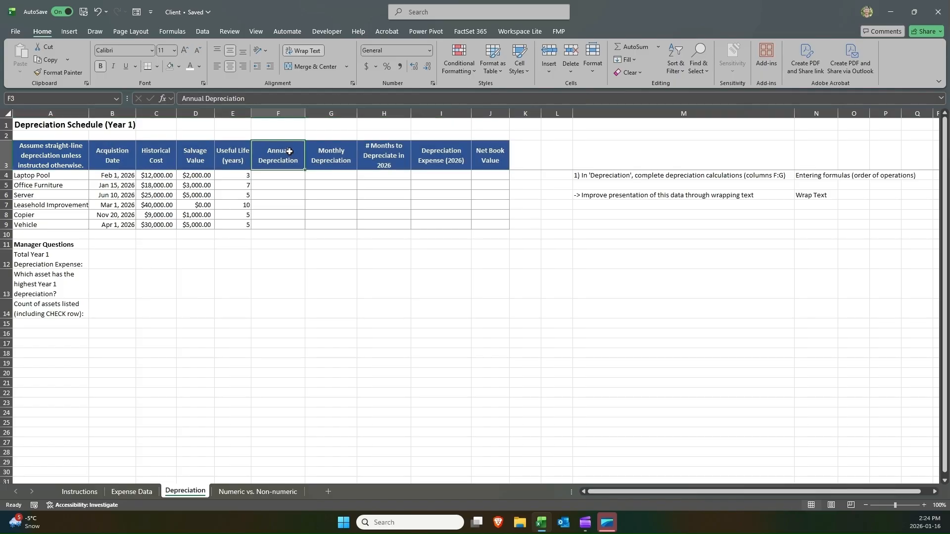
pyautogui.moveTo(577, 195); pyautogui.dragTo(809, 199)
pyautogui.press('Delete')
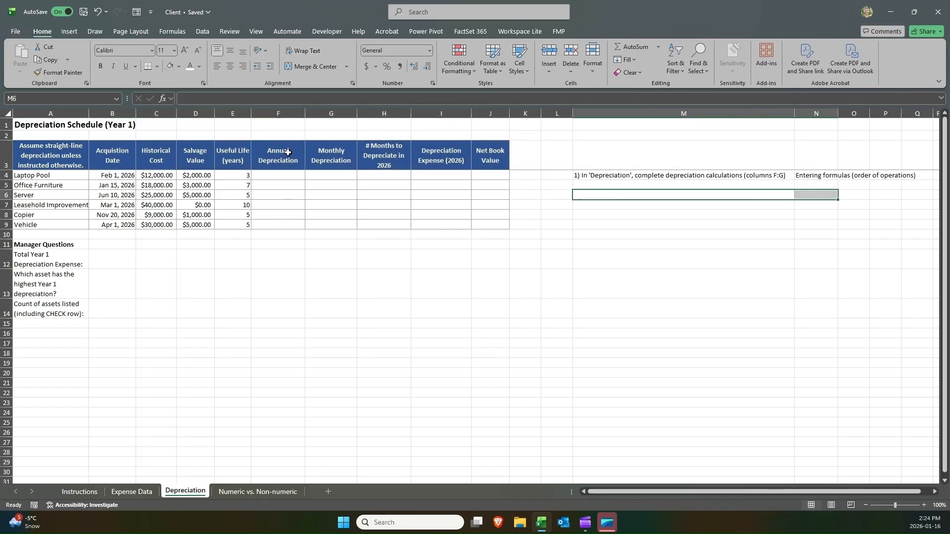
# Examine the table's header cells and the first asset's cost, salvage value and useful life.
pyautogui.click(287, 153)
pyautogui.moveTo(505, 148); pyautogui.dragTo(42, 145)
pyautogui.click(290, 184)
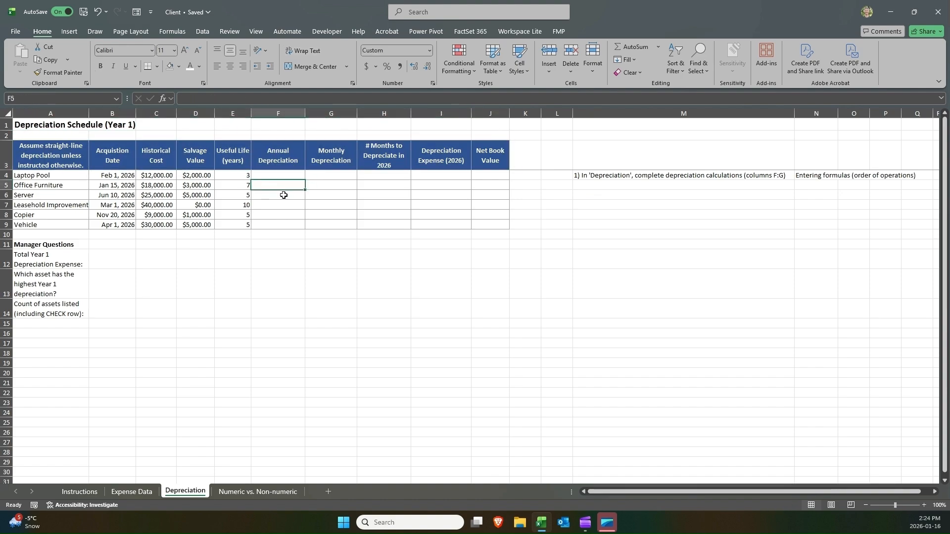
pyautogui.click(284, 176)
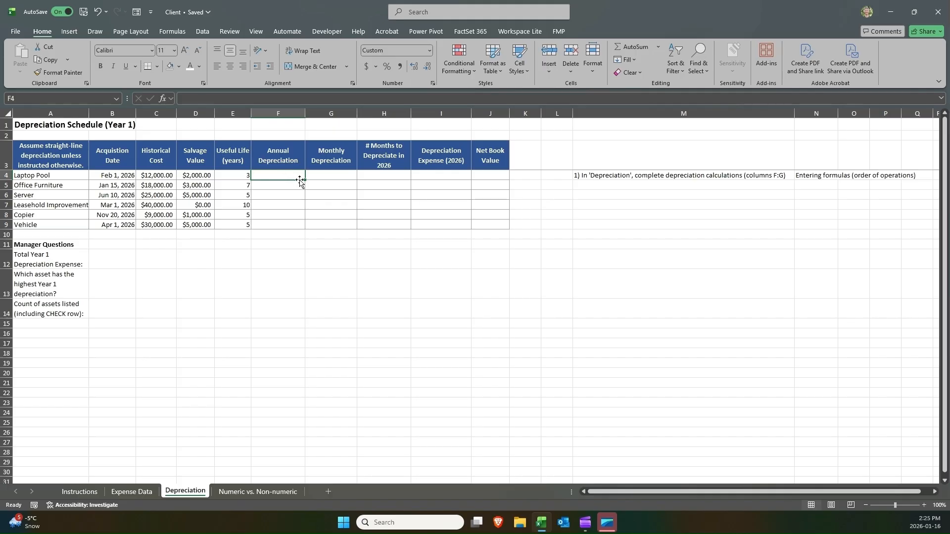
pyautogui.click(112, 155)
pyautogui.click(154, 154)
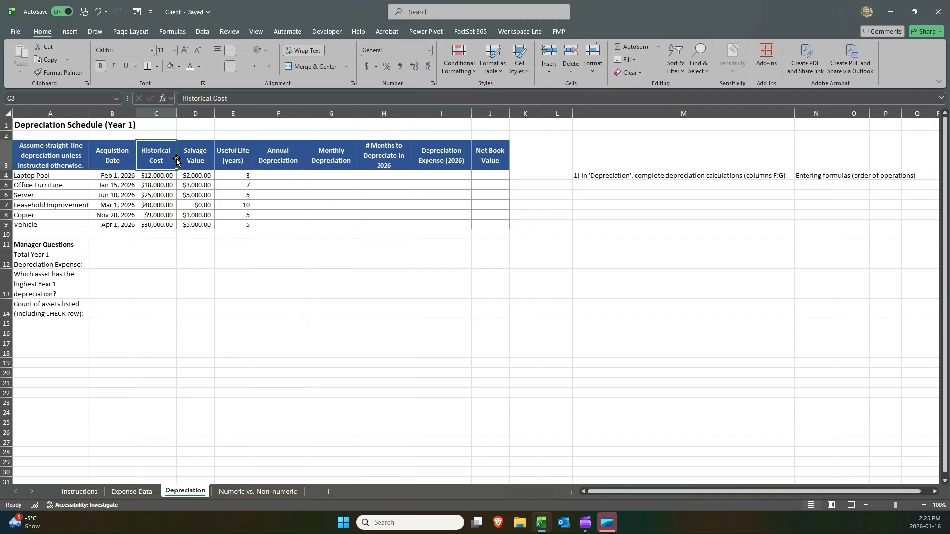
pyautogui.click(192, 151)
pyautogui.click(228, 155)
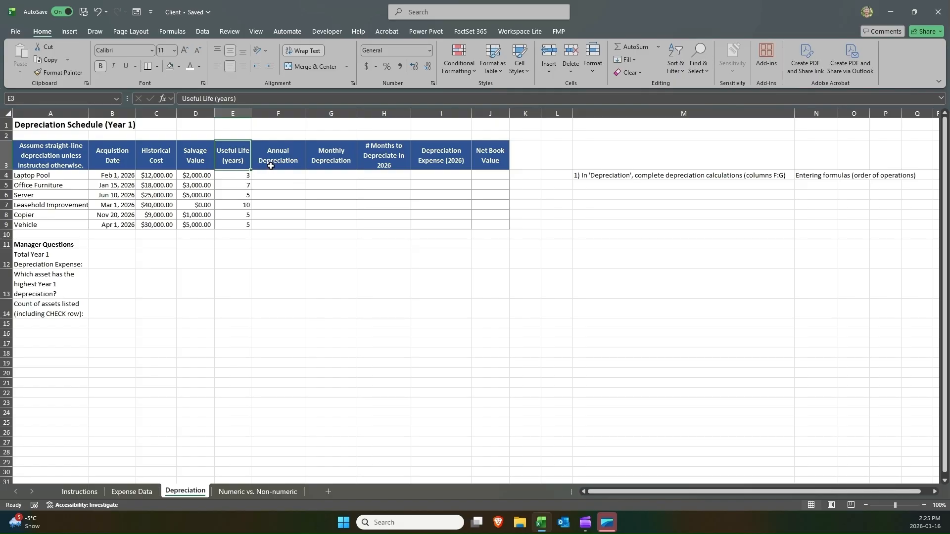
pyautogui.click(268, 177)
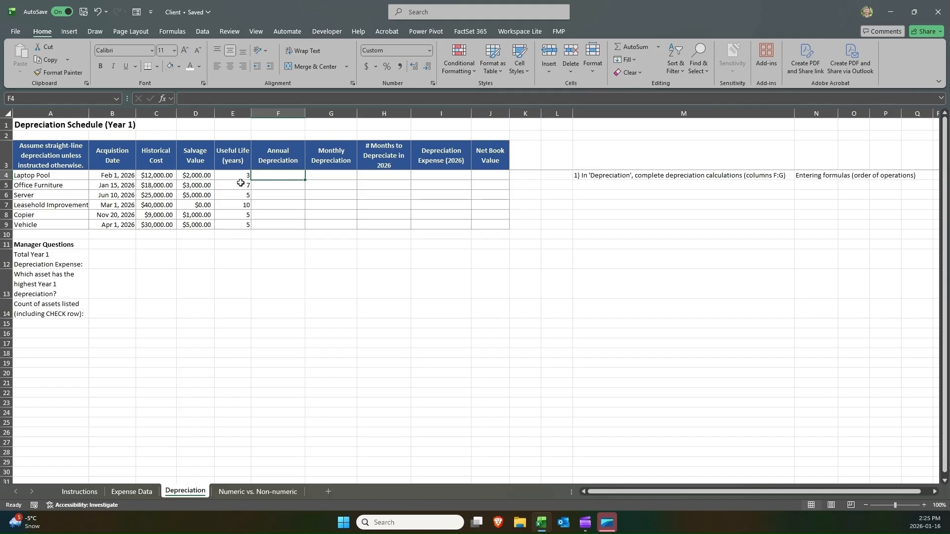
pyautogui.click(157, 176)
pyautogui.moveTo(157, 175); pyautogui.dragTo(245, 177)
pyautogui.click(276, 174)
# Write the note 'Depreciation Expense = Historical cost - salvage value / useful life' in D16.
pyautogui.click(208, 331)
pyautogui.write('De')
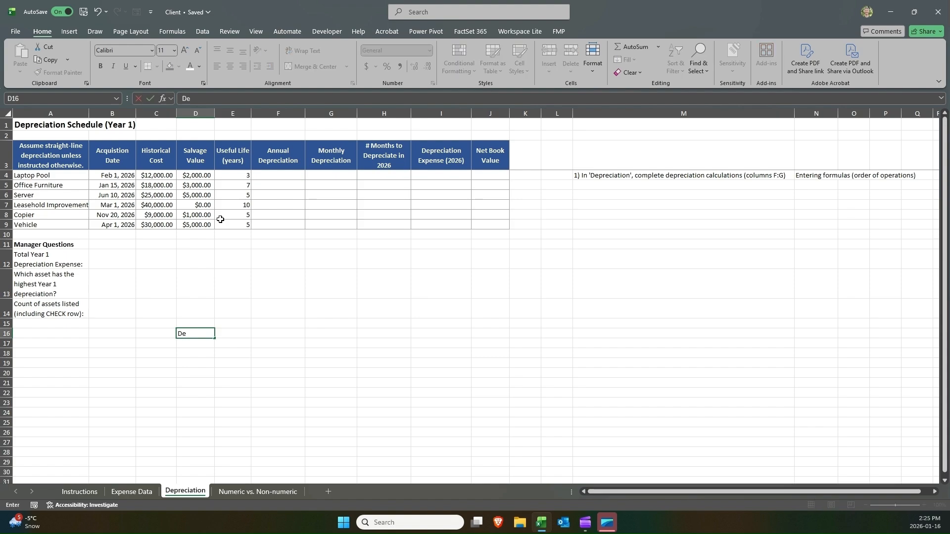
pyautogui.write('preciation Expense =')
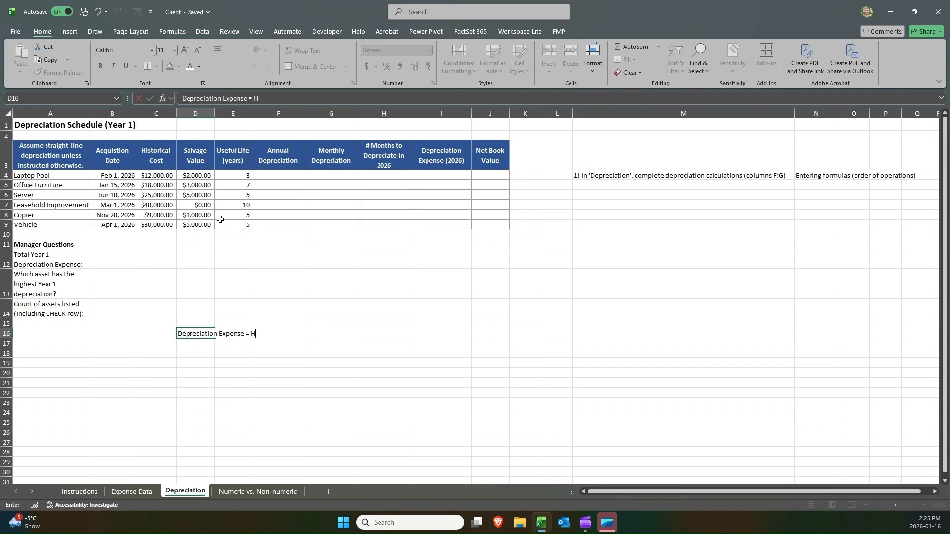
pyautogui.write(' Historical cost - salvage value / useful life')
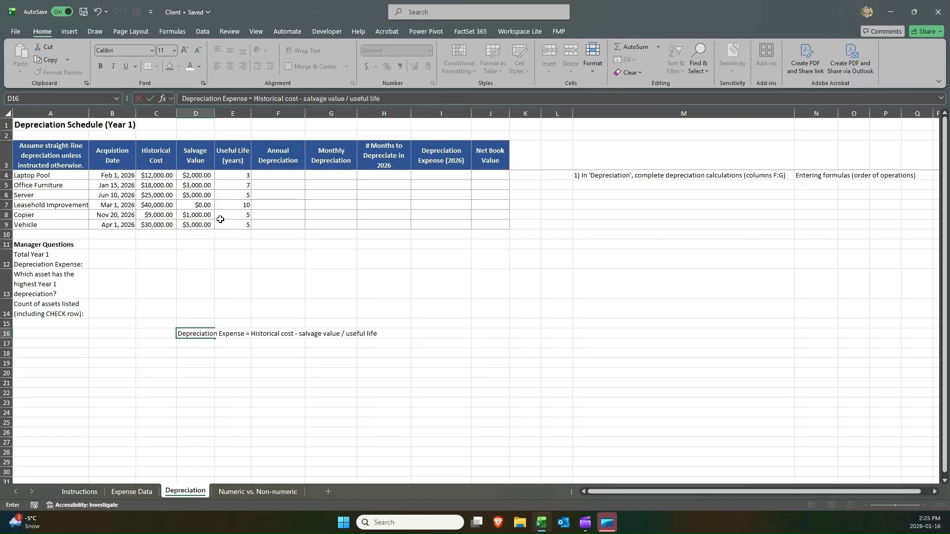
pyautogui.press('Return')
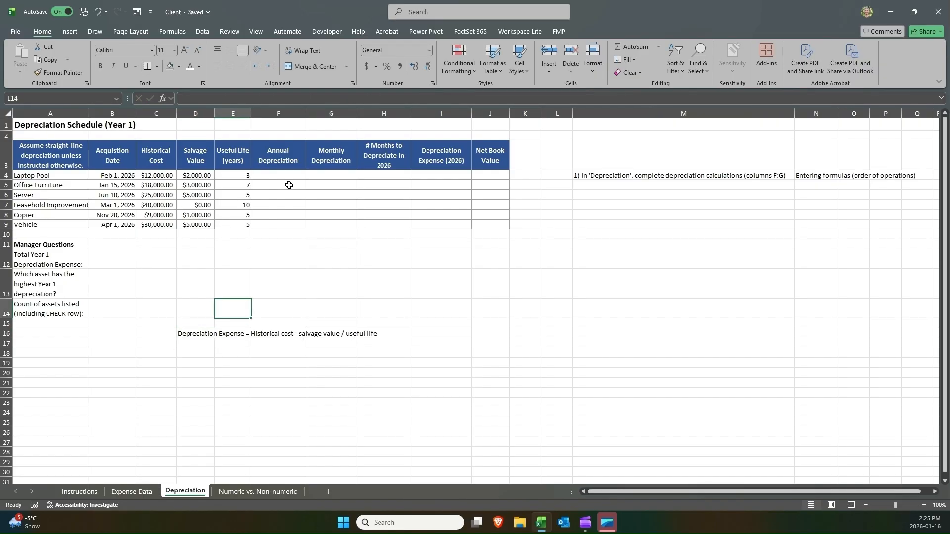
pyautogui.click(287, 176)
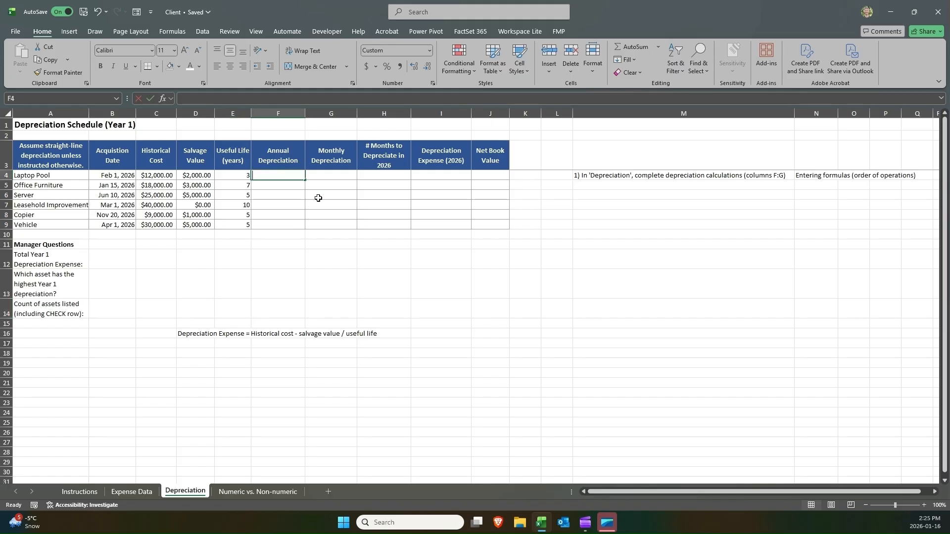
pyautogui.write('=')
pyautogui.press('Left')
pyautogui.press('Left')
pyautogui.press('Left')
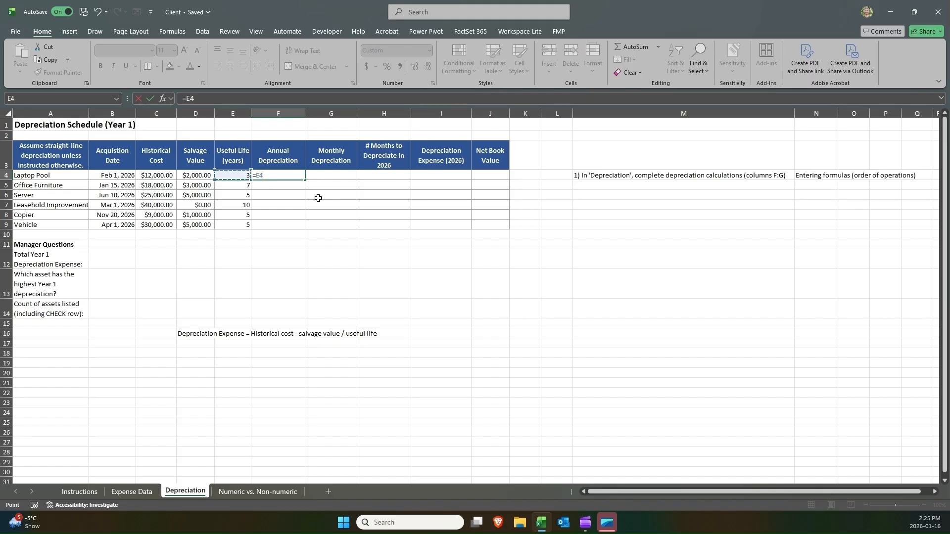
pyautogui.write('-')
pyautogui.press('Left')
pyautogui.press('Left')
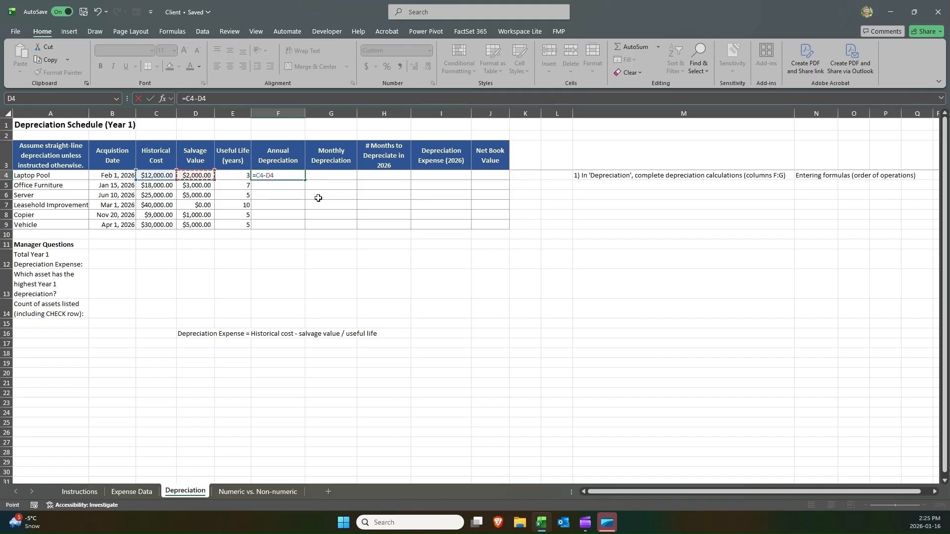
pyautogui.write('/')
pyautogui.press('Left')
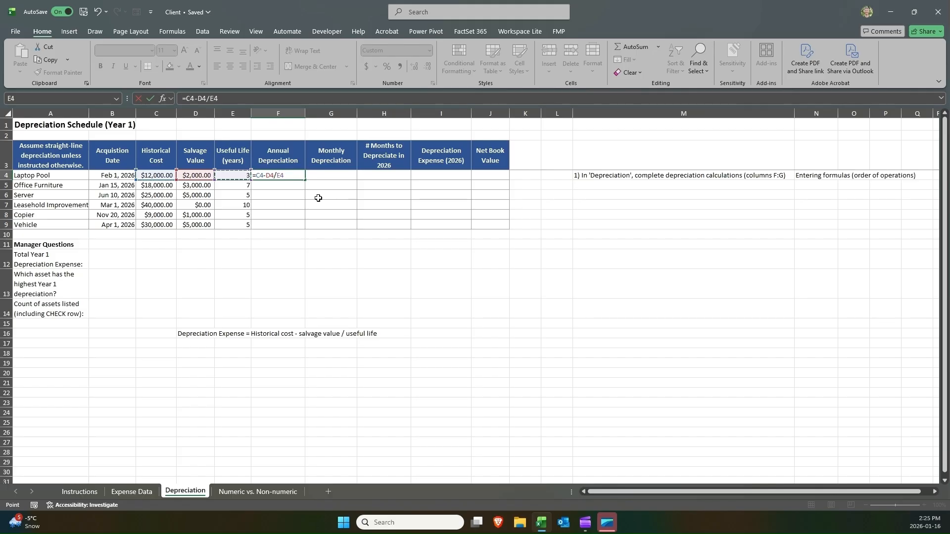
pyautogui.press('Escape')
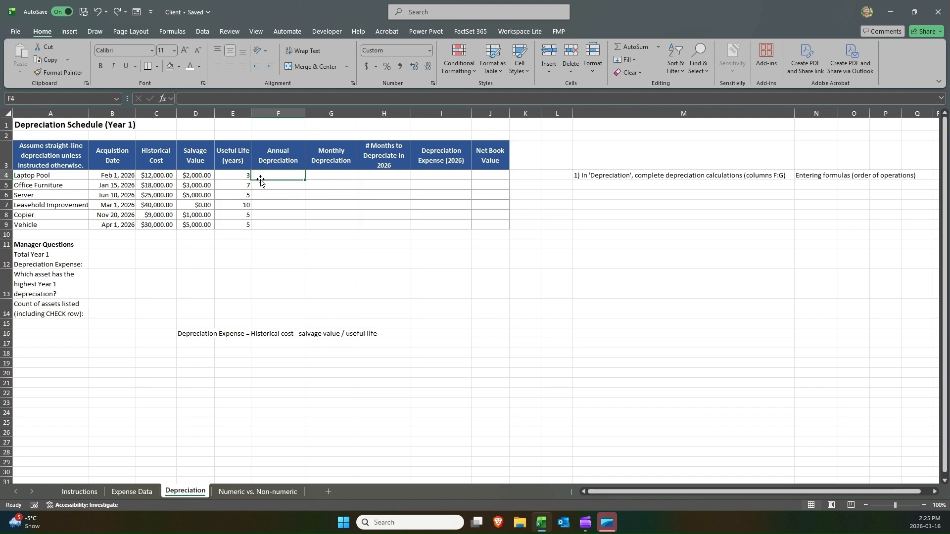
# Enter the annual depreciation formula =C4-D4/E4 in F4 by referencing the adjacent cells.
pyautogui.press('Left')
pyautogui.press('Left')
pyautogui.press('Left')
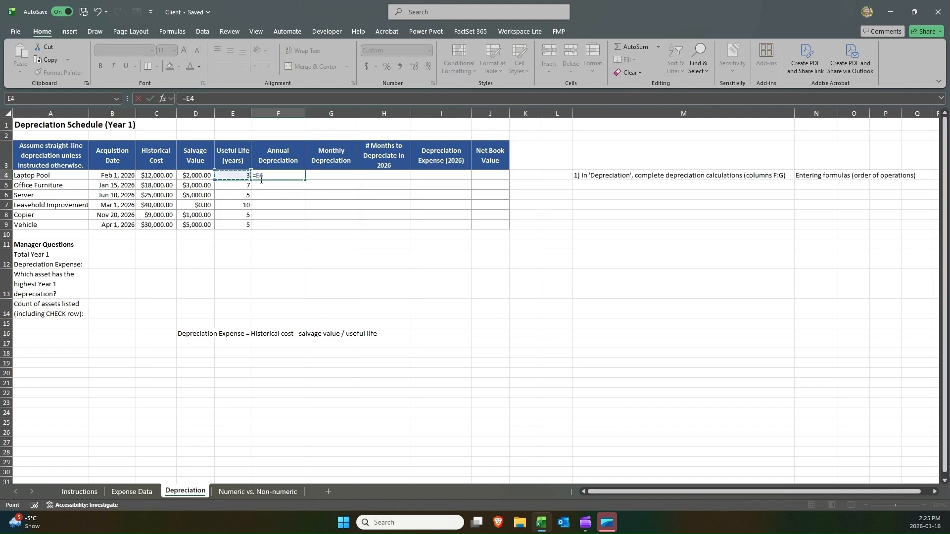
pyautogui.write('-')
pyautogui.press('Left')
pyautogui.press('Left')
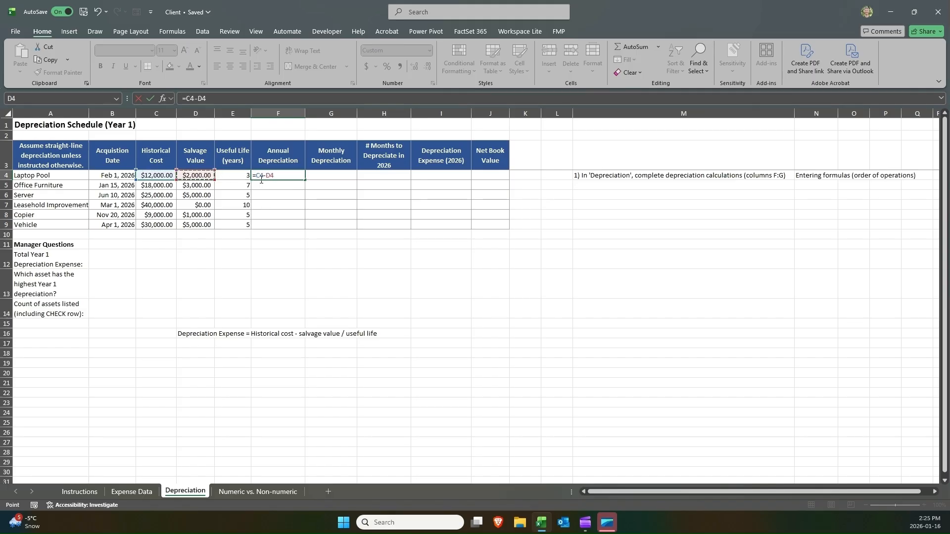
pyautogui.write('/')
pyautogui.press('Left')
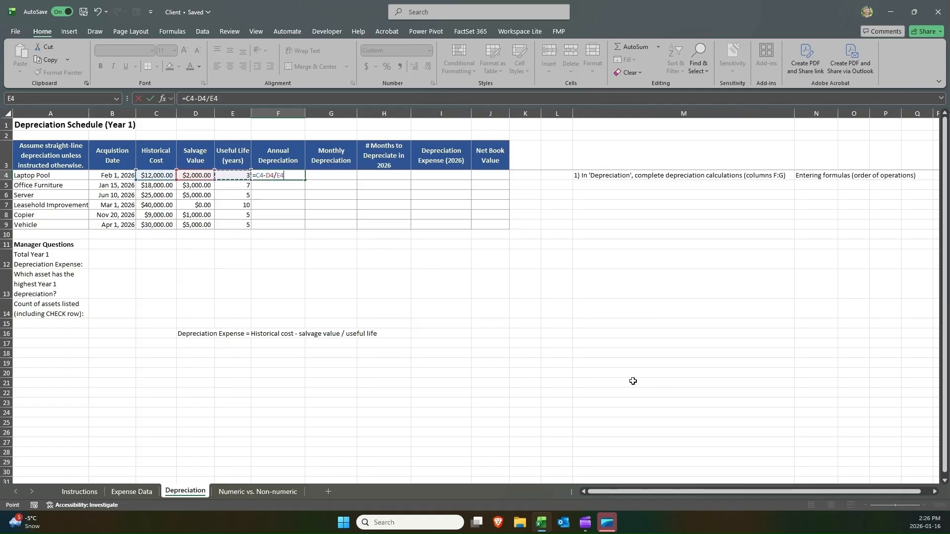
pyautogui.press('Return')
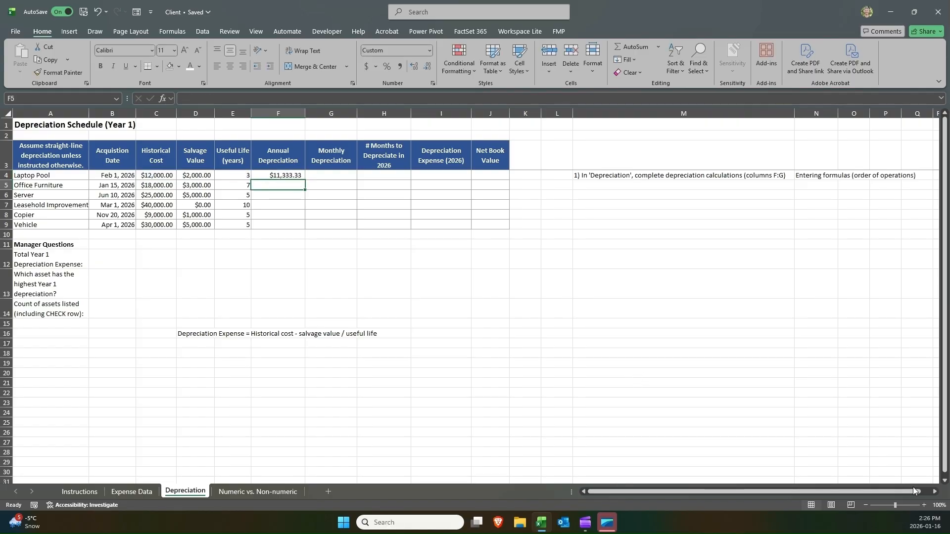
# Inspect the references and operators of the formula in F4 to check its order of operations.
pyautogui.click(923, 505)
pyautogui.click(922, 505)
pyautogui.click(923, 505)
pyautogui.click(923, 505)
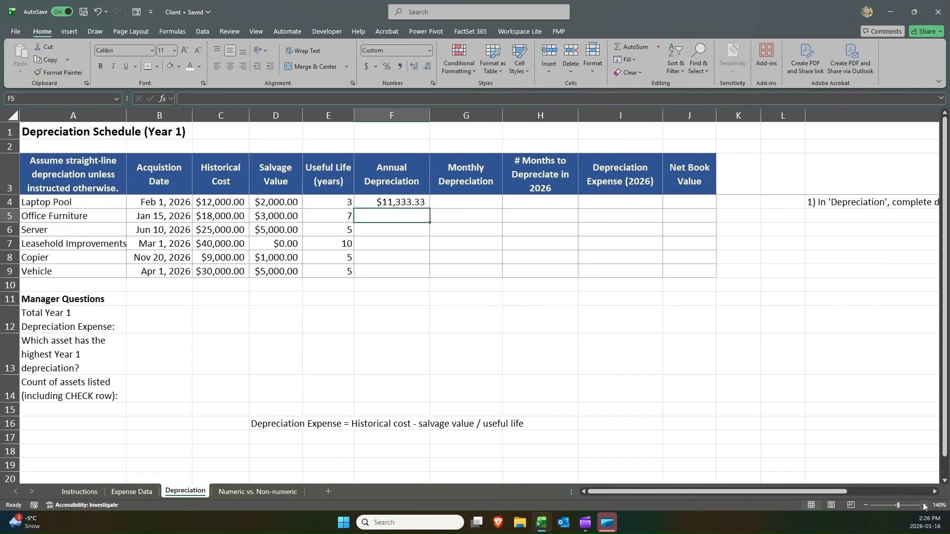
pyautogui.click(922, 505)
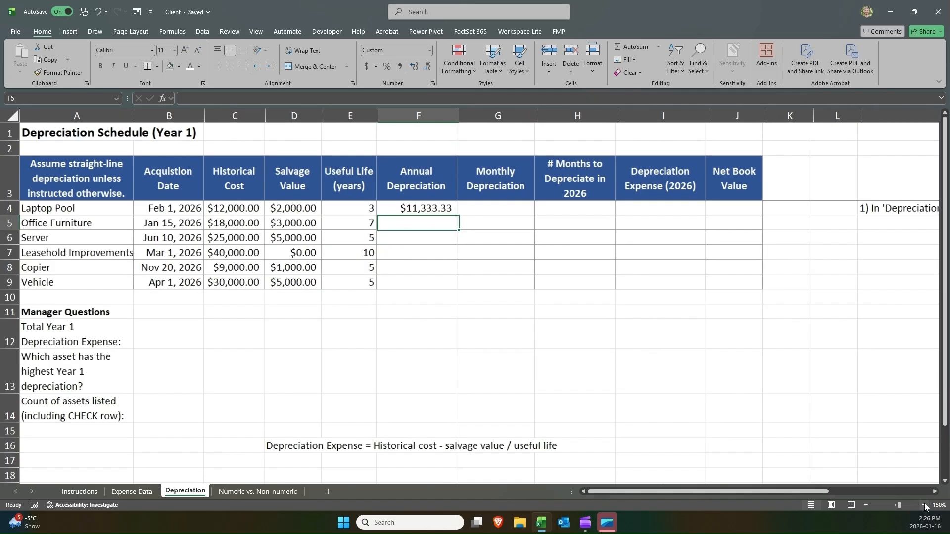
pyautogui.click(409, 205)
pyautogui.doubleClick(408, 205)
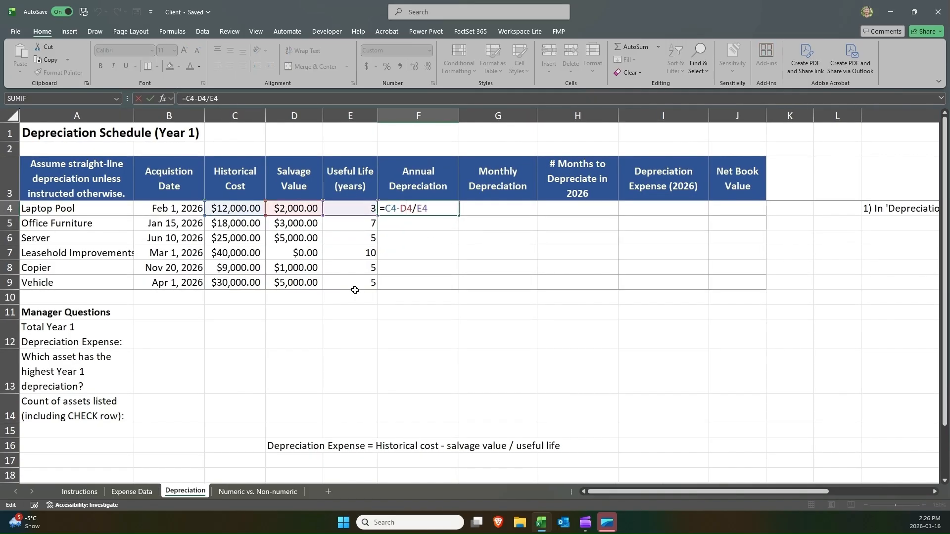
pyautogui.moveTo(385, 208); pyautogui.dragTo(397, 208)
pyautogui.moveTo(401, 208); pyautogui.dragTo(413, 207)
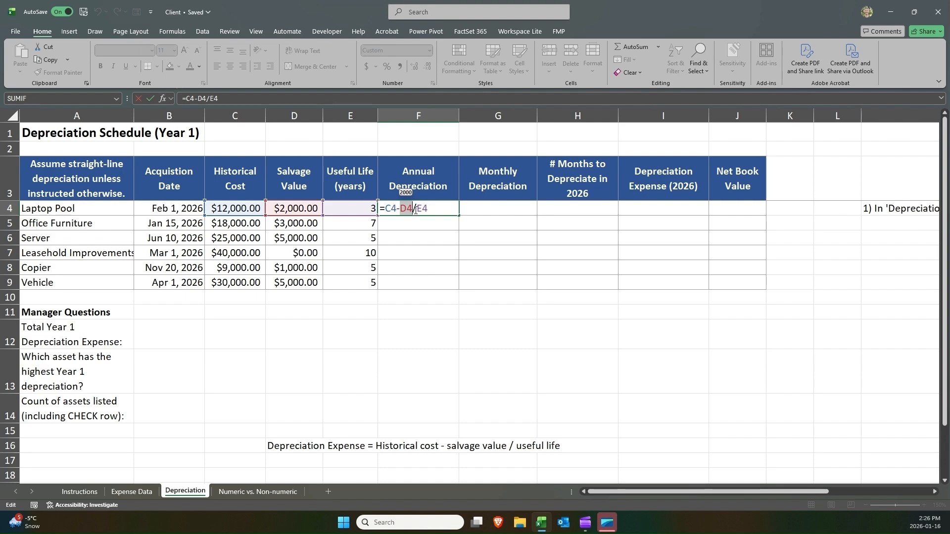
pyautogui.moveTo(415, 208); pyautogui.dragTo(428, 208)
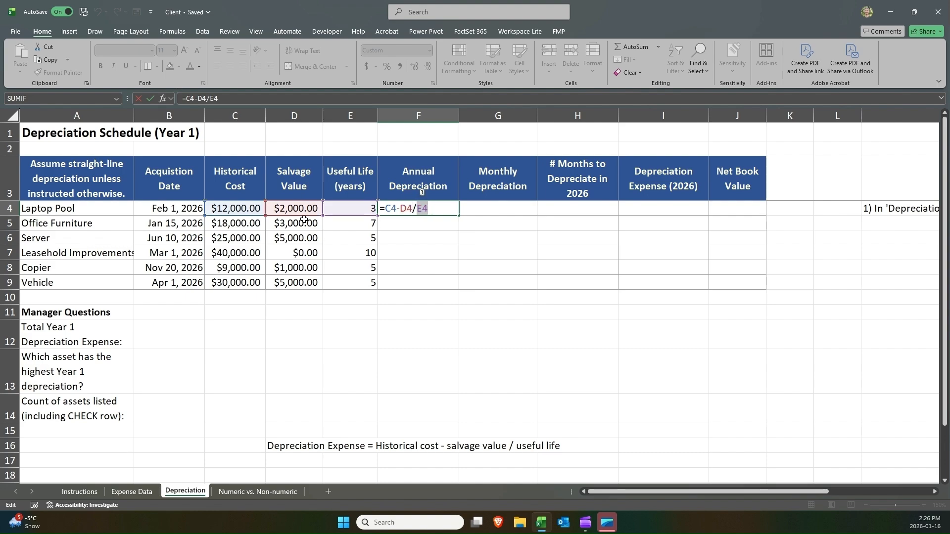
pyautogui.press('Return')
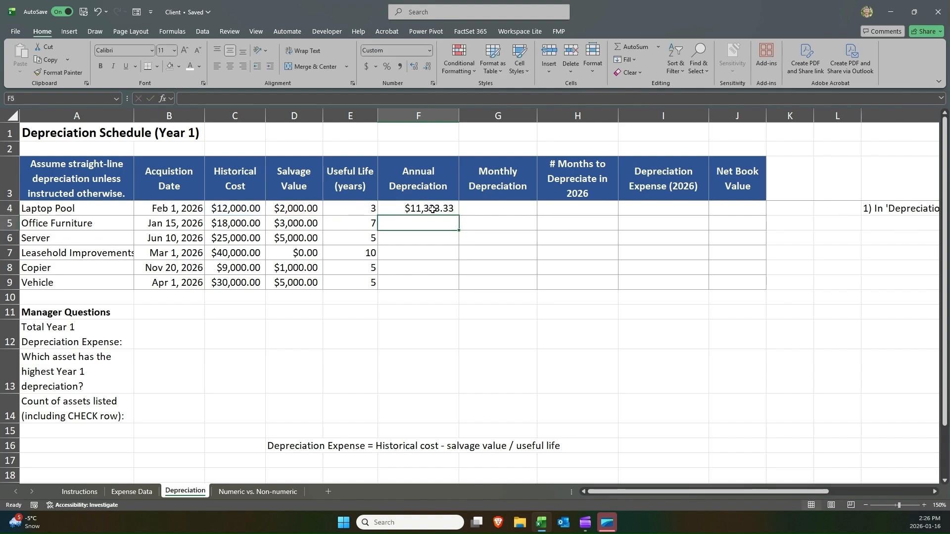
pyautogui.click(440, 208)
pyautogui.moveTo(458, 215); pyautogui.dragTo(441, 292)
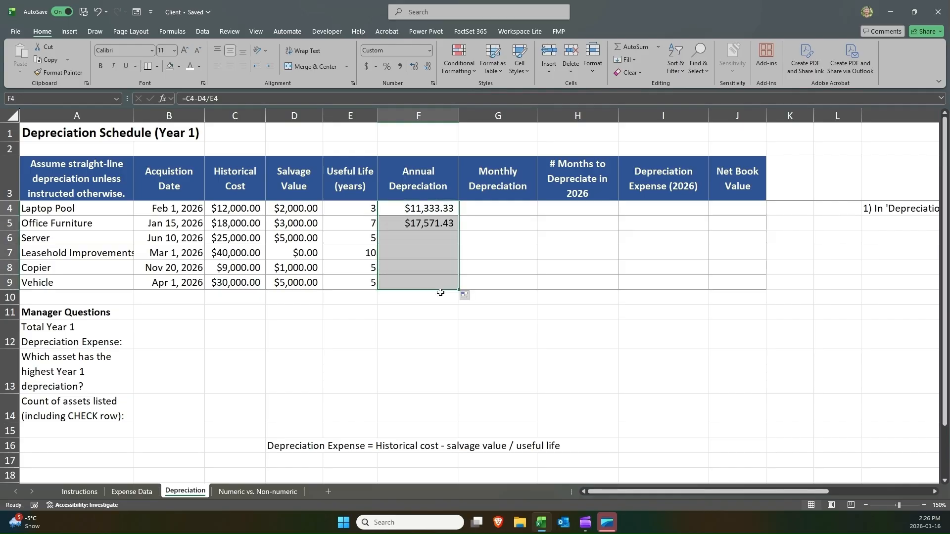
pyautogui.moveTo(418, 223); pyautogui.dragTo(417, 284)
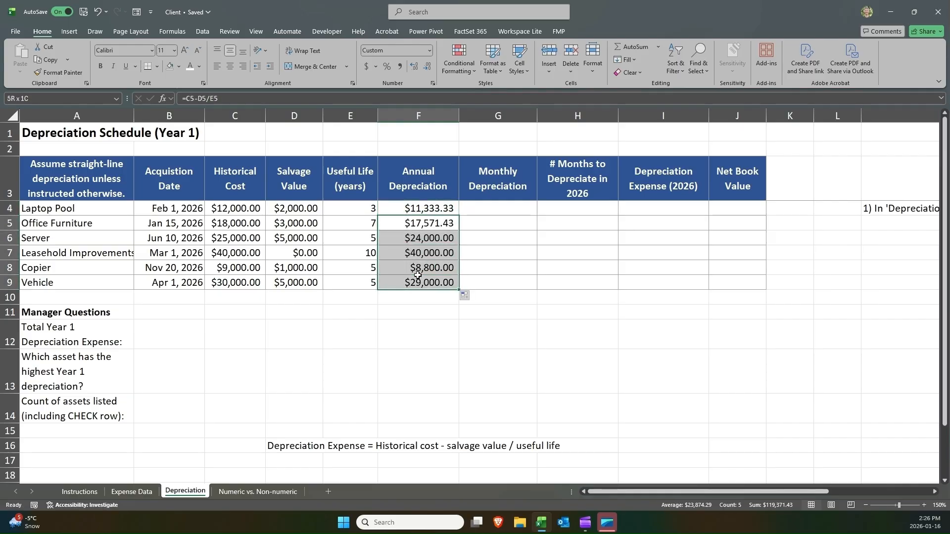
pyautogui.press('Delete')
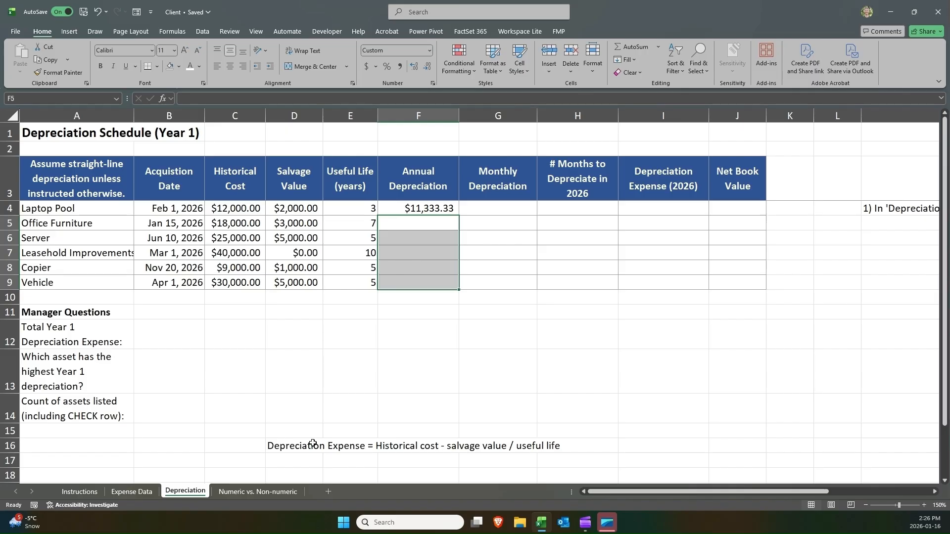
# Edit the D16 note to read 'Depreciation Expense = (Historical cost - salvage value) / useful life'.
pyautogui.click(293, 447)
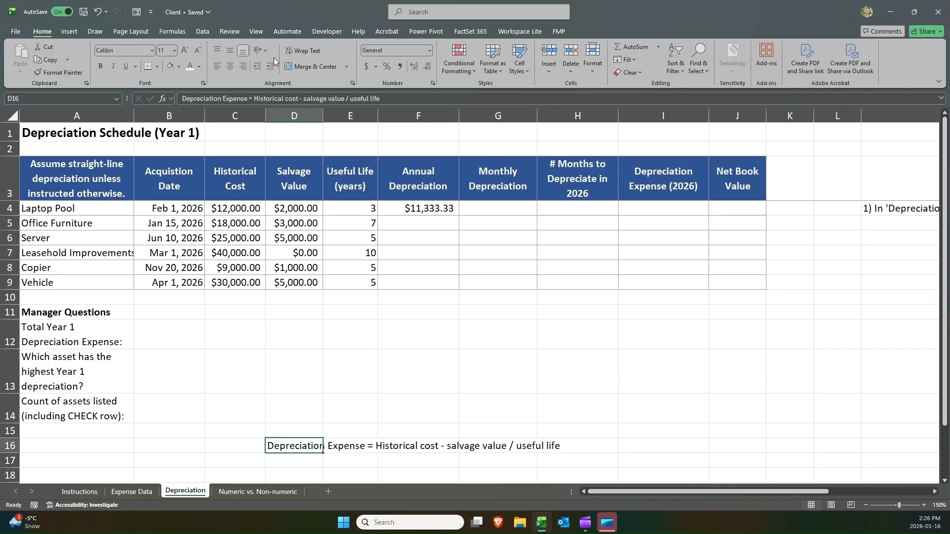
pyautogui.click(255, 99)
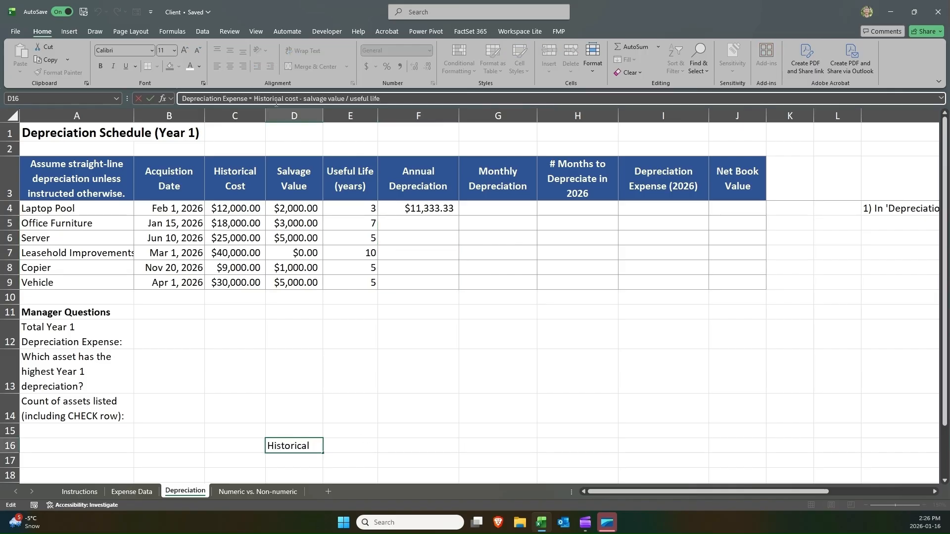
pyautogui.write('(')
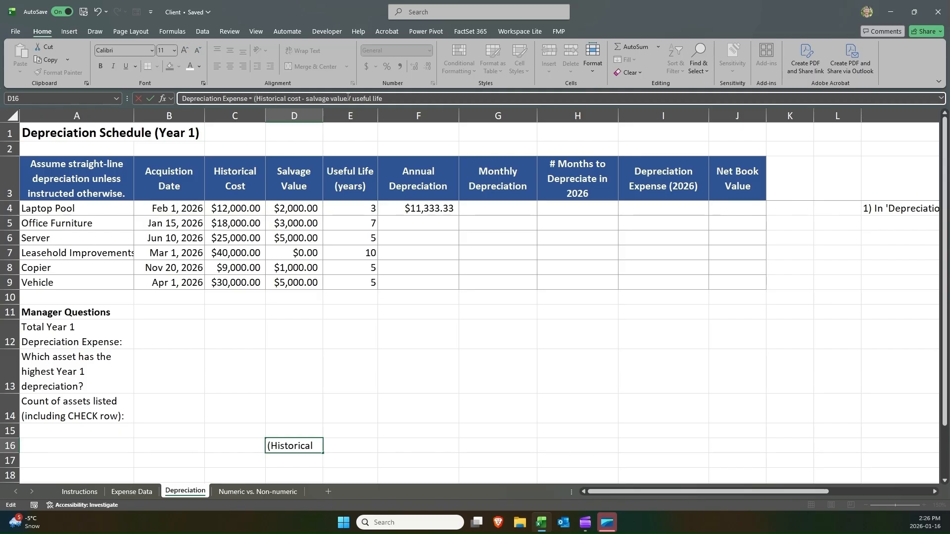
pyautogui.click(348, 98)
pyautogui.write(')')
pyautogui.hotkey('ctrl', 'Return')
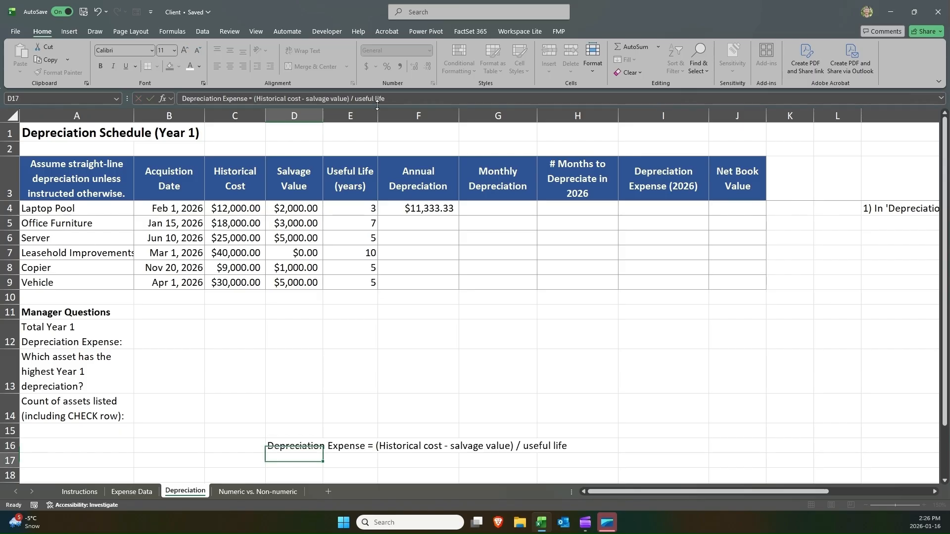
# Replace the Laptop Pool annual depreciation formula in F4 with =(C4-D4)/E4 using cell references.
pyautogui.click(417, 208)
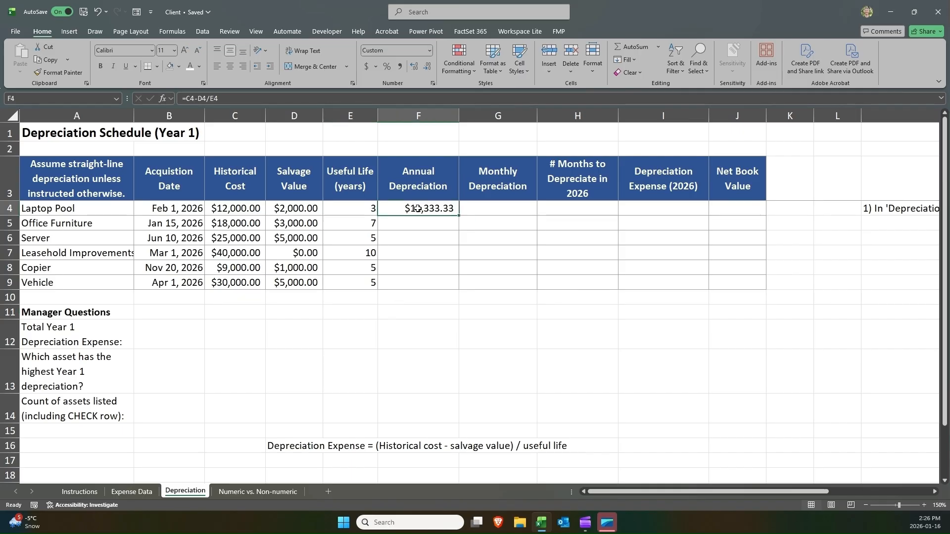
pyautogui.press('Delete')
pyautogui.write('=(')
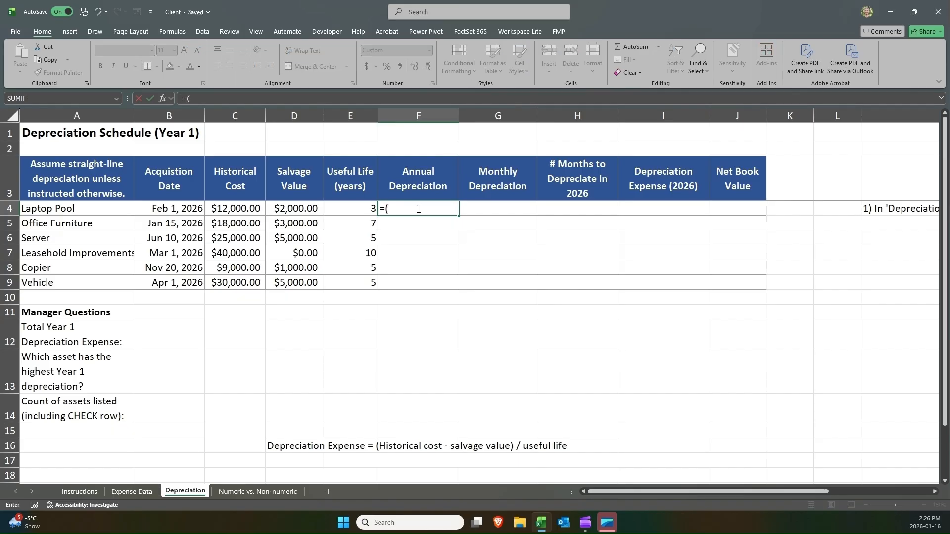
pyautogui.press('Left')
pyautogui.press('Left')
pyautogui.press('Left')
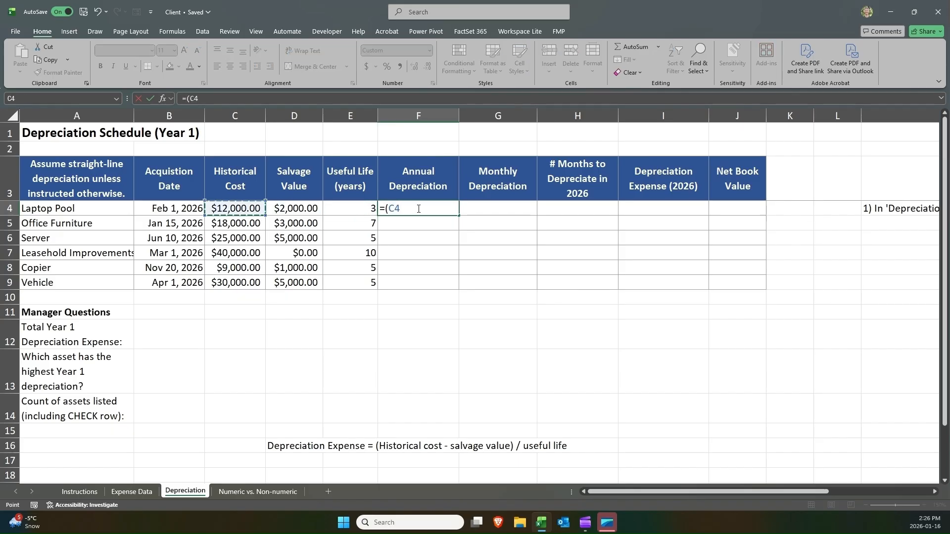
pyautogui.write('-')
pyautogui.press('Left')
pyautogui.press('Left')
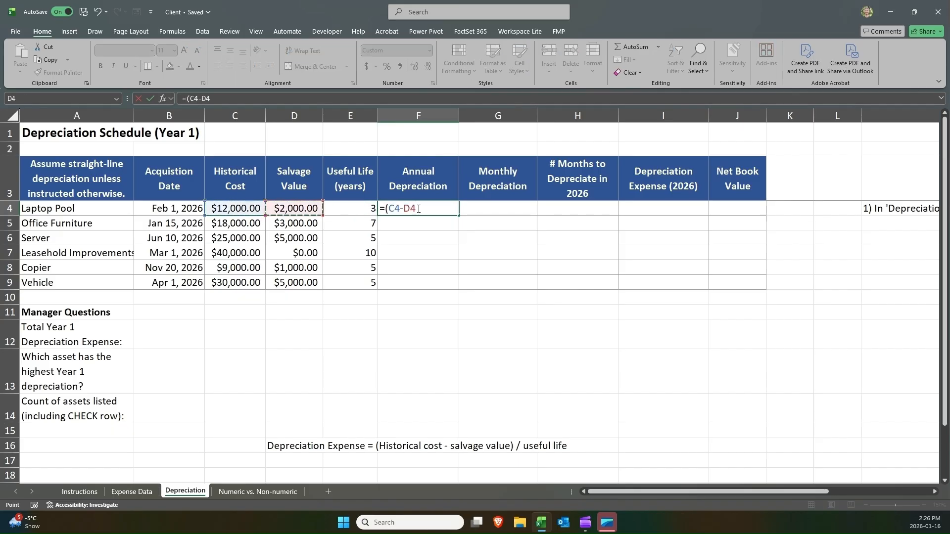
pyautogui.write(')/')
pyautogui.press('Left')
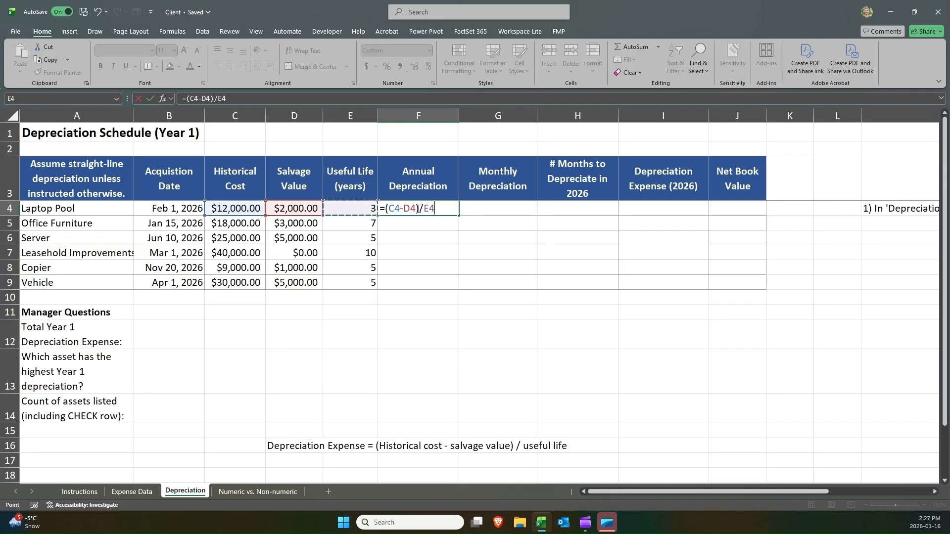
pyautogui.press('Return')
# Fill the F4 annual depreciation formula down through F9 and check the copied references.
pyautogui.click(418, 208)
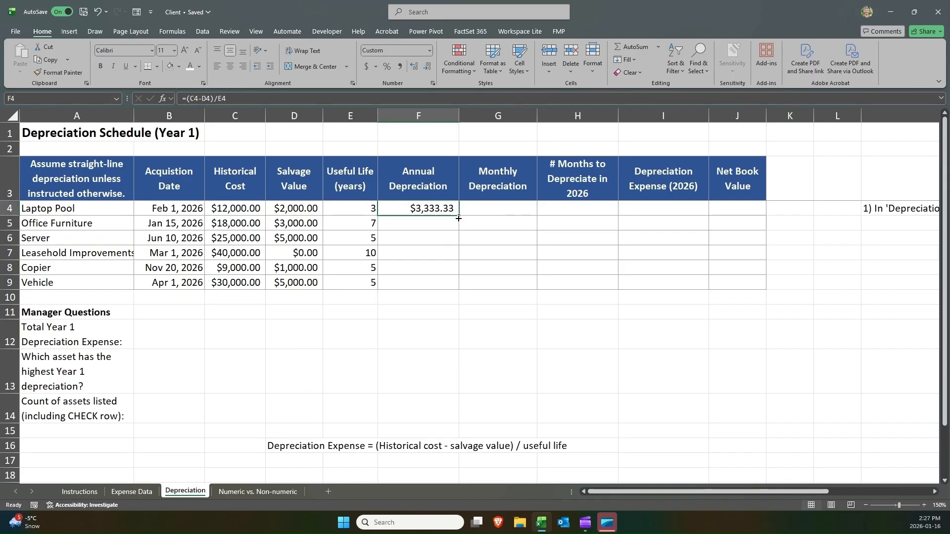
pyautogui.moveTo(459, 218); pyautogui.dragTo(445, 280)
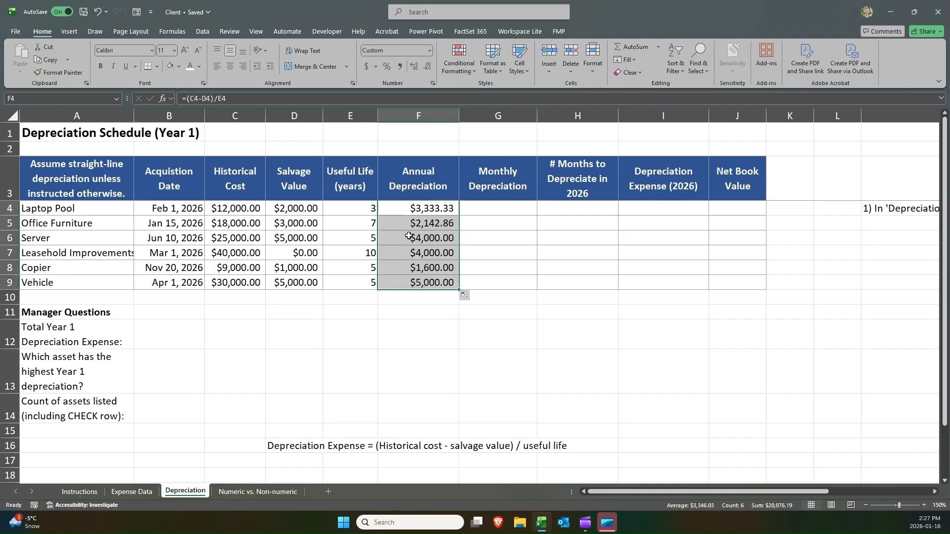
pyautogui.click(412, 220)
pyautogui.press('Down')
pyautogui.press('Down')
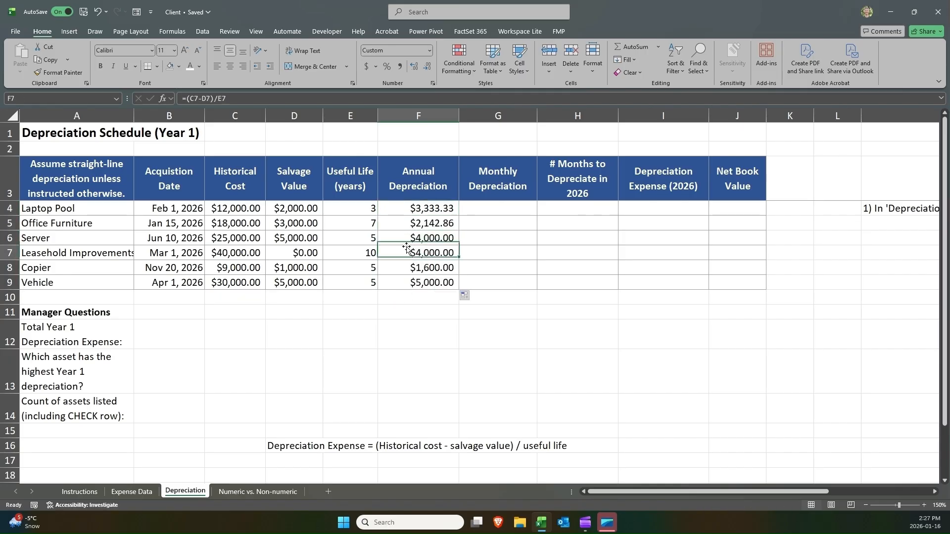
pyautogui.click(416, 208)
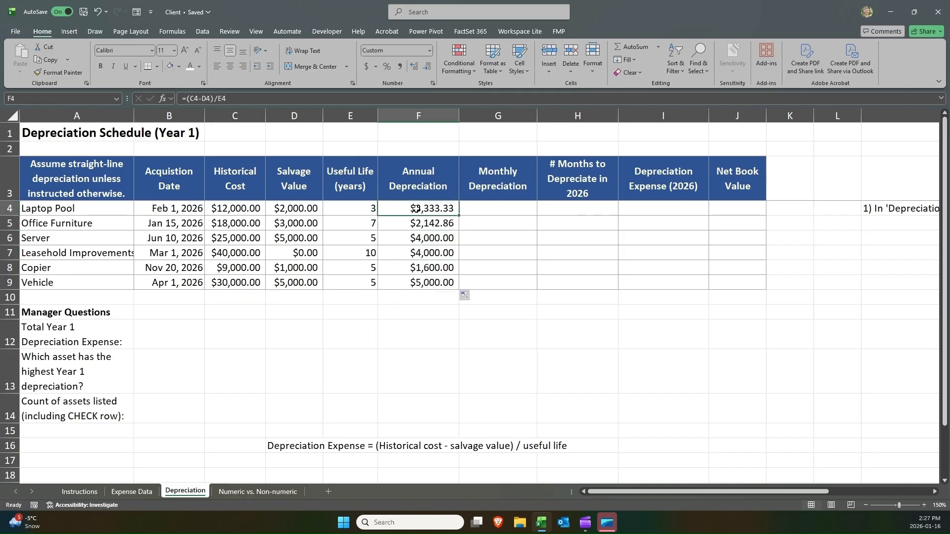
# Enter the monthly depreciation formula =F4/12 in G4.
pyautogui.click(483, 206)
pyautogui.click(436, 208)
pyautogui.press('Right')
pyautogui.press('Left')
pyautogui.press('Right')
pyautogui.write('=')
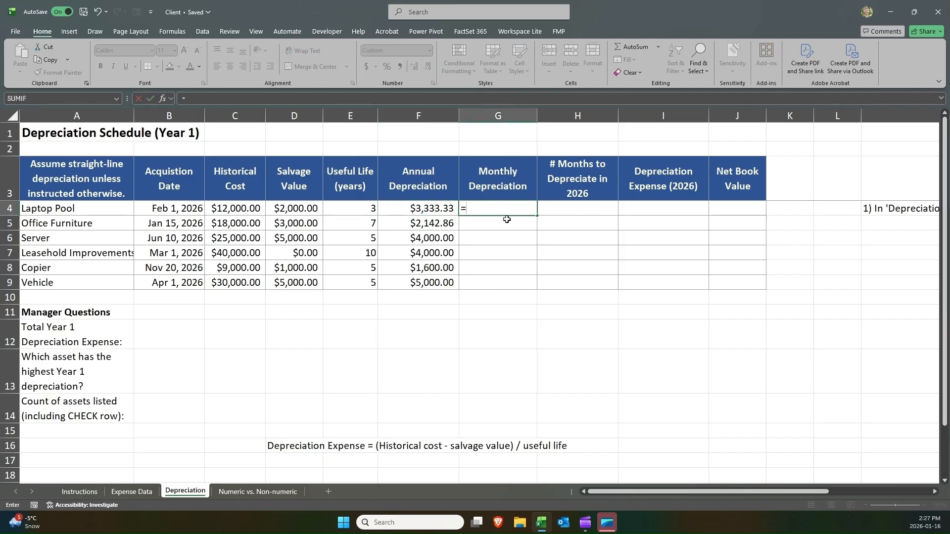
pyautogui.press('Down')
pyautogui.press('Up')
pyautogui.press('Left')
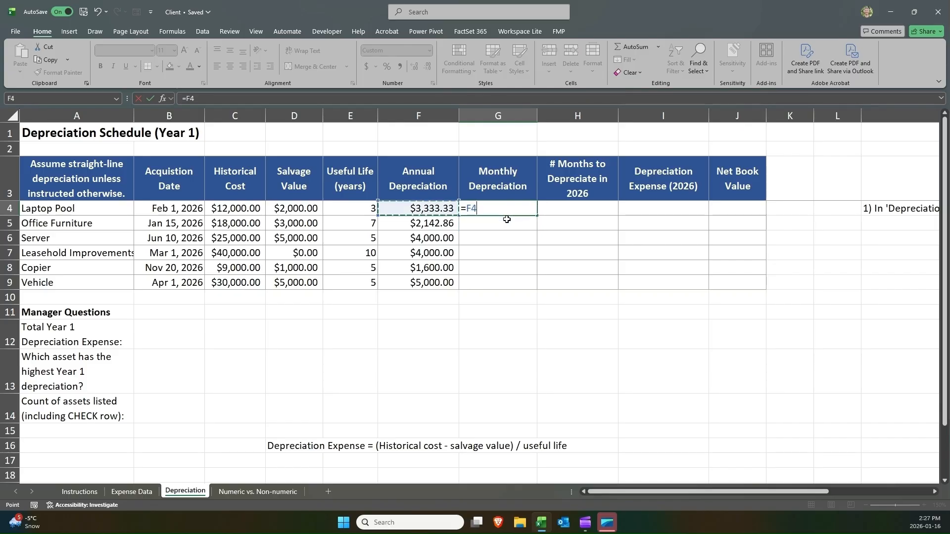
pyautogui.write('/12')
pyautogui.press('Return')
# Fill the G4 monthly depreciation formula down through G9.
pyautogui.click(518, 208)
pyautogui.moveTo(536, 216); pyautogui.dragTo(532, 292)
pyautogui.click(568, 212)
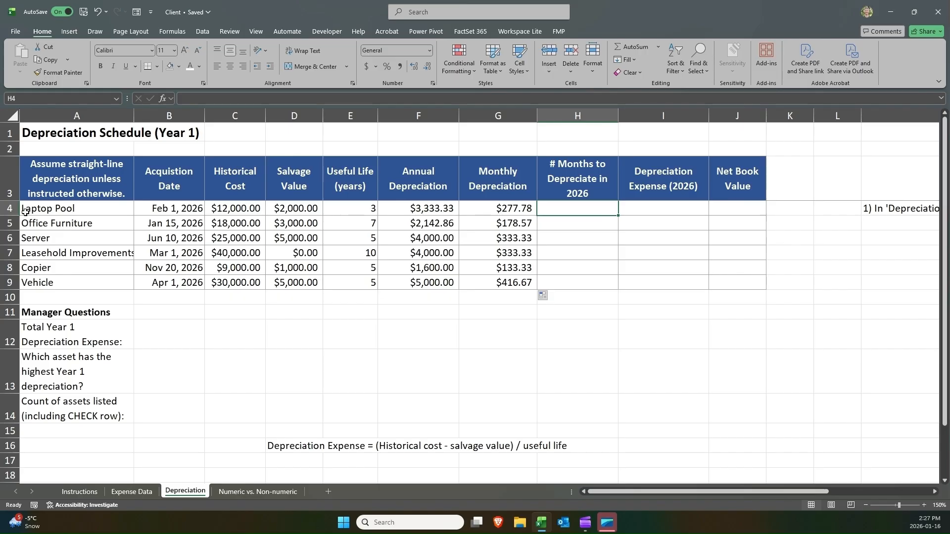
# Examine the acquisition dates of the Laptop Pool and Office Furniture assets.
pyautogui.click(136, 210)
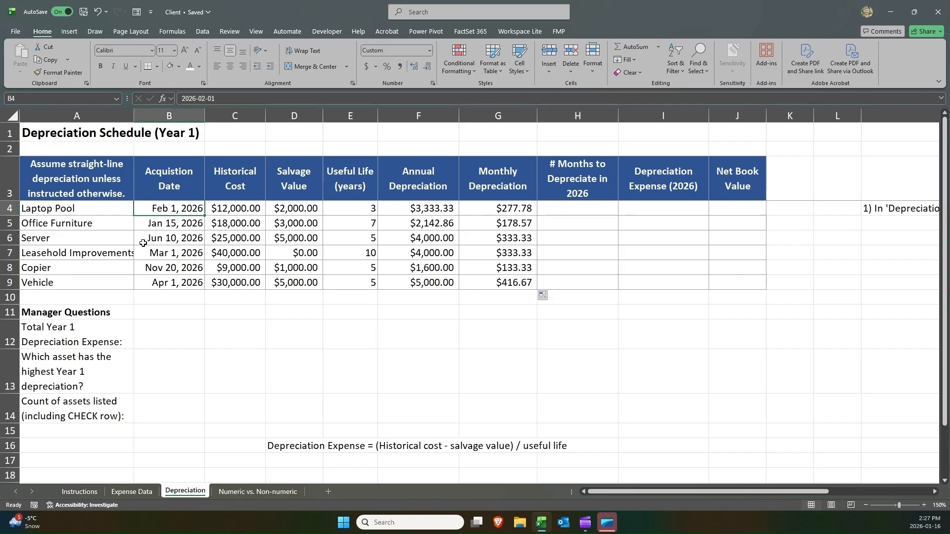
pyautogui.moveTo(89, 207); pyautogui.dragTo(190, 210)
pyautogui.click(190, 210)
pyautogui.moveTo(85, 229); pyautogui.dragTo(183, 226)
pyautogui.click(184, 226)
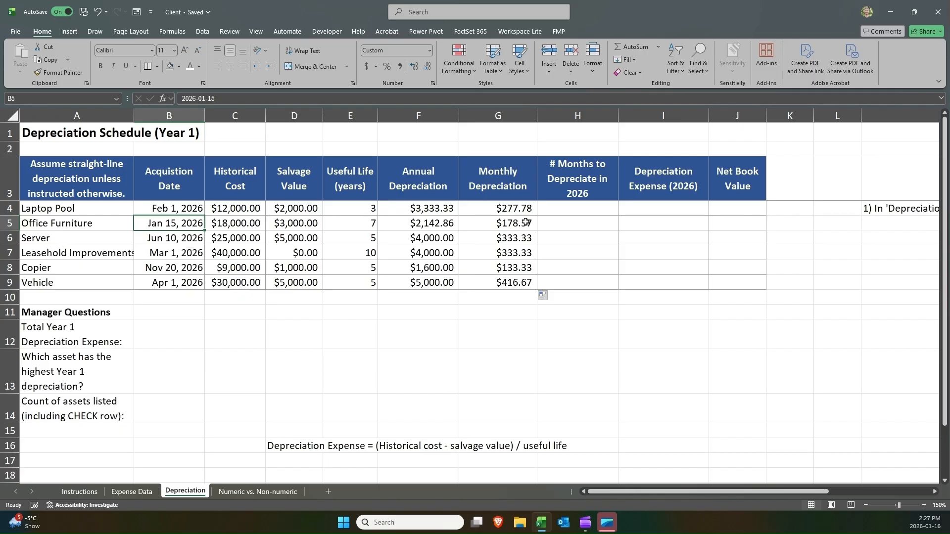
pyautogui.click(547, 211)
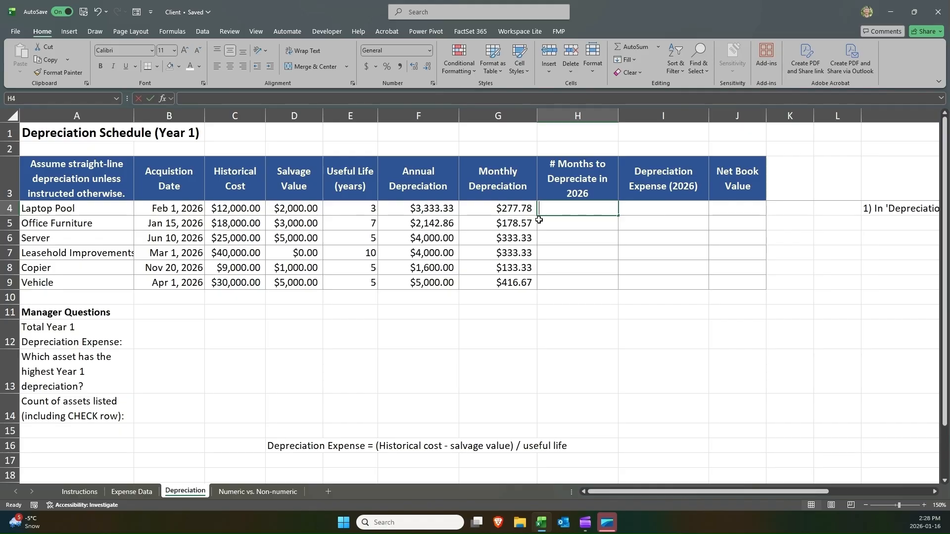
pyautogui.write('11')
pyautogui.press('Return')
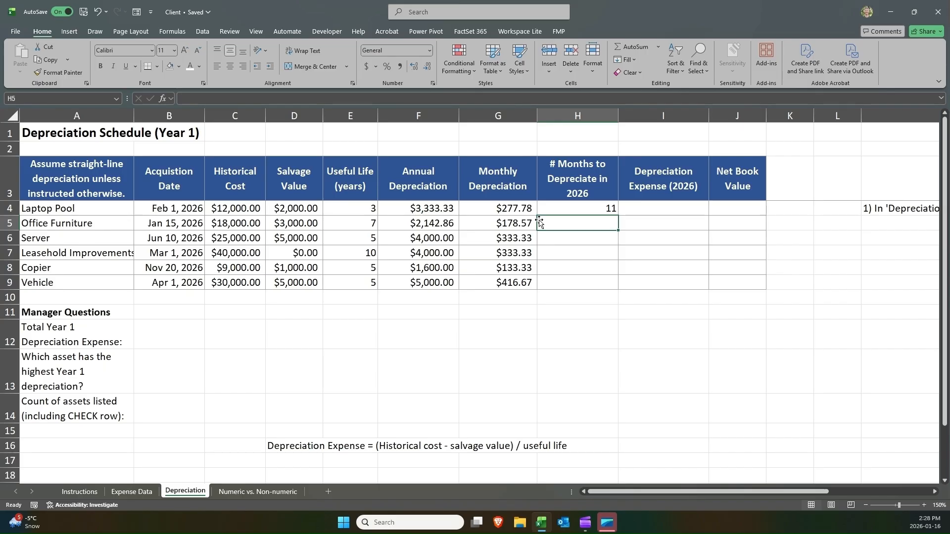
pyautogui.write('12')
pyautogui.press('Return')
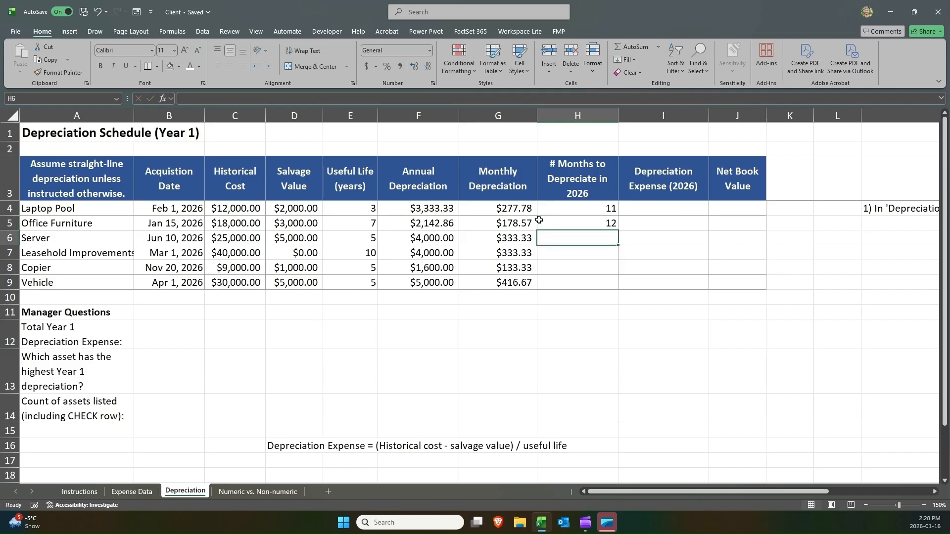
pyautogui.press('Up')
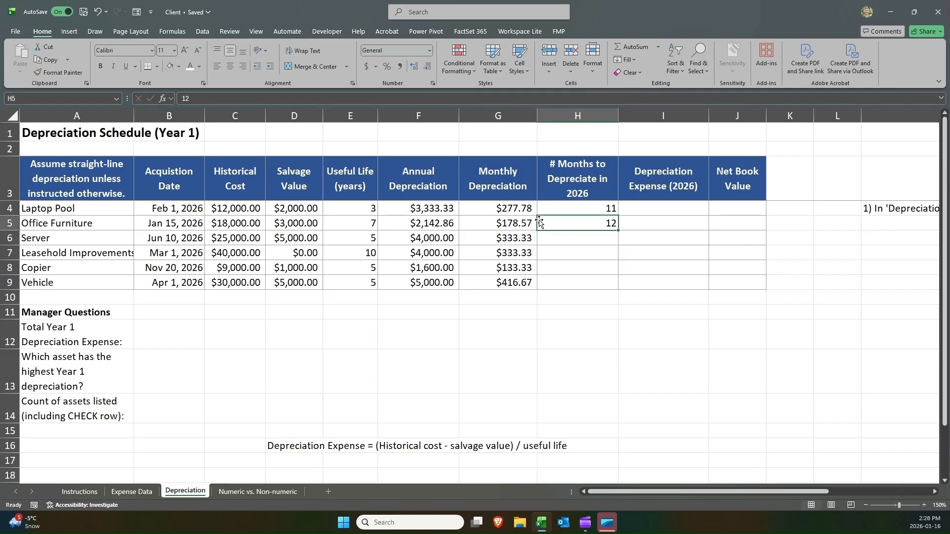
pyautogui.press('Up')
pyautogui.press('Delete')
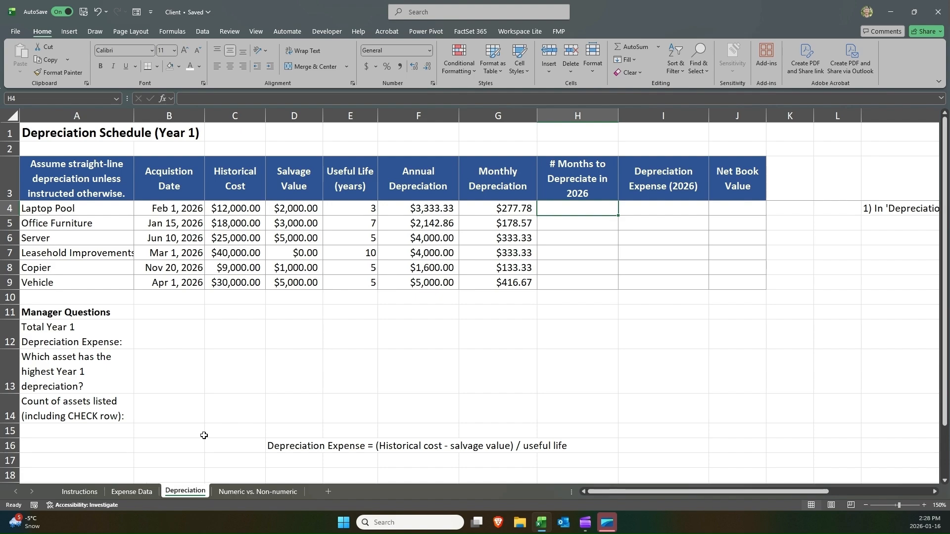
pyautogui.press('Down')
pyautogui.press('Down')
pyautogui.press('Down')
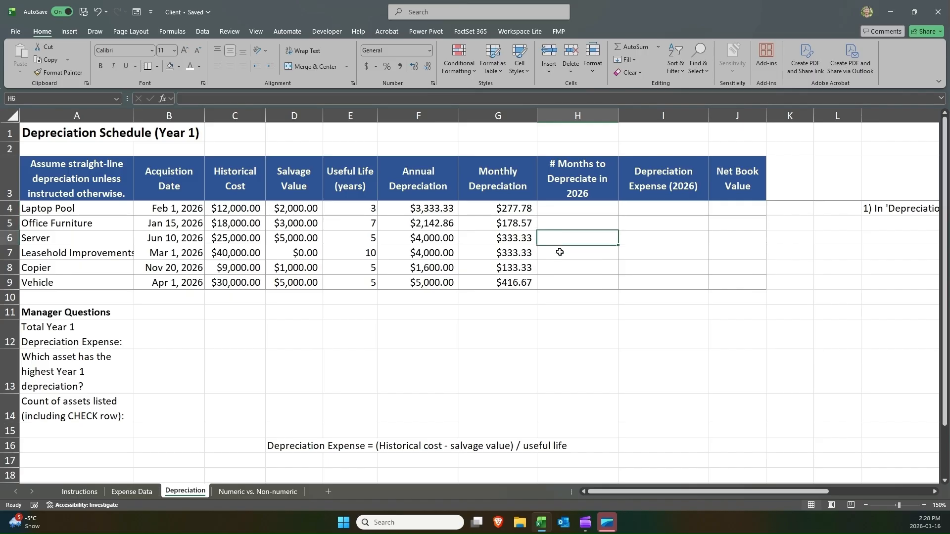
pyautogui.press('Down')
pyautogui.press('Down')
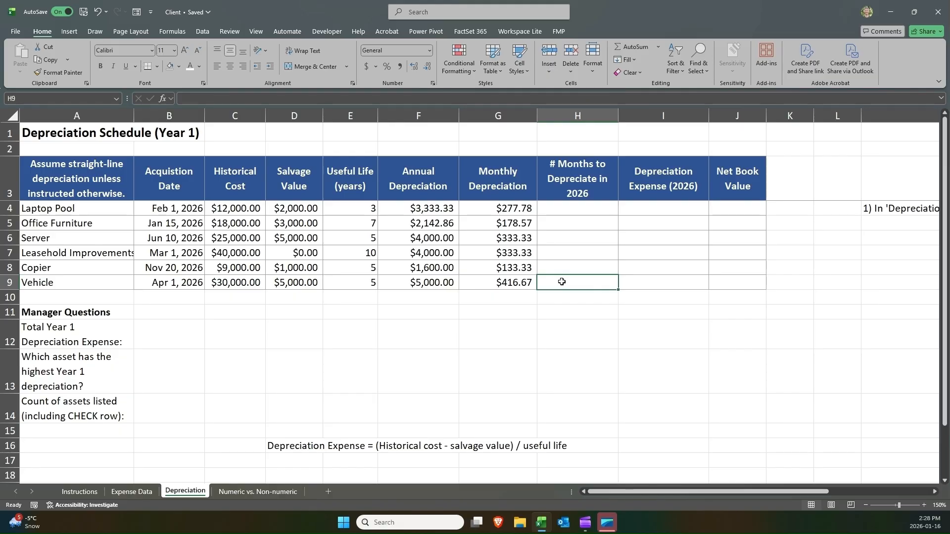
# Examine the acquisition dates in column B for all six assets.
pyautogui.click(586, 213)
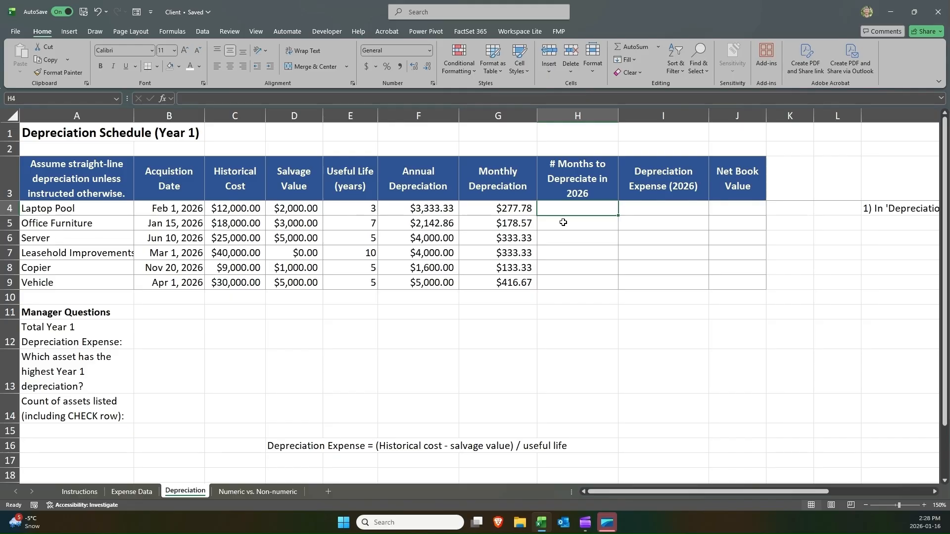
pyautogui.click(174, 207)
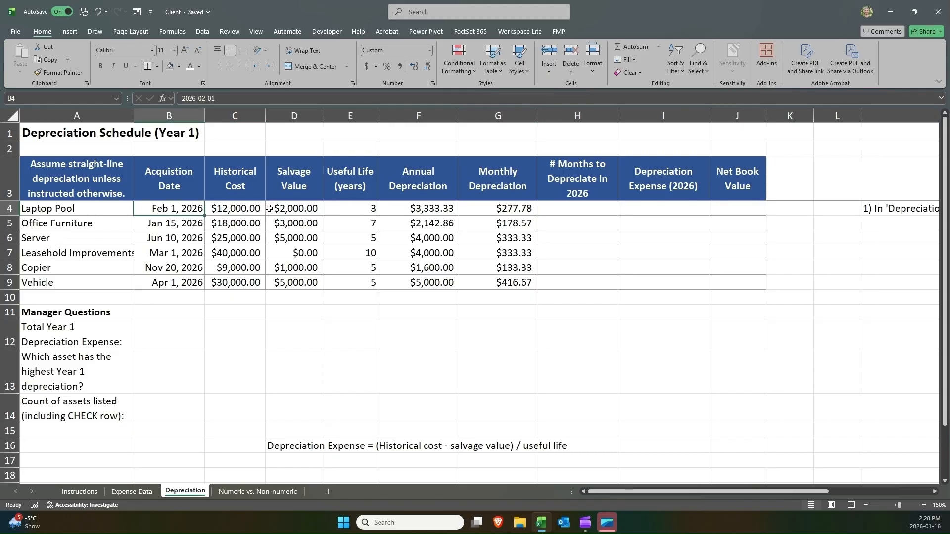
pyautogui.moveTo(183, 173); pyautogui.dragTo(185, 208)
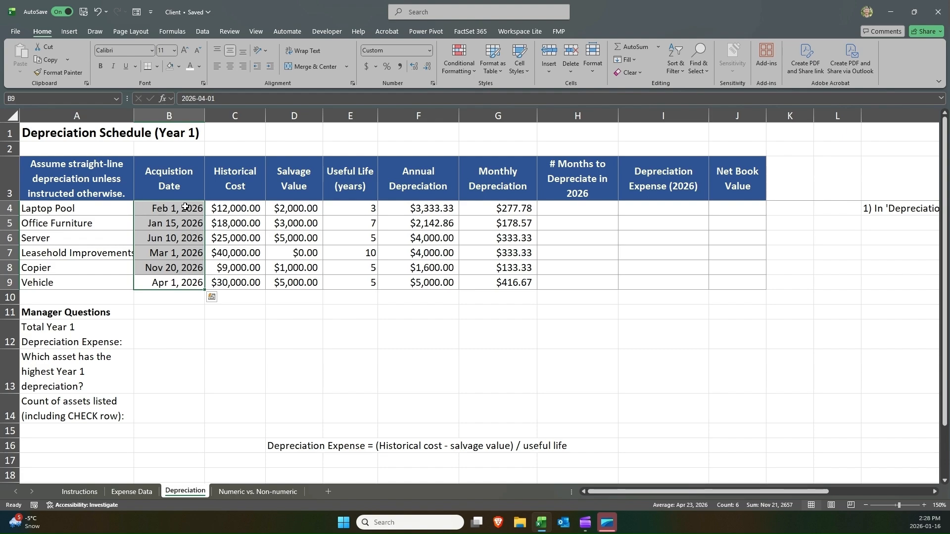
pyautogui.moveTo(185, 207); pyautogui.dragTo(182, 279)
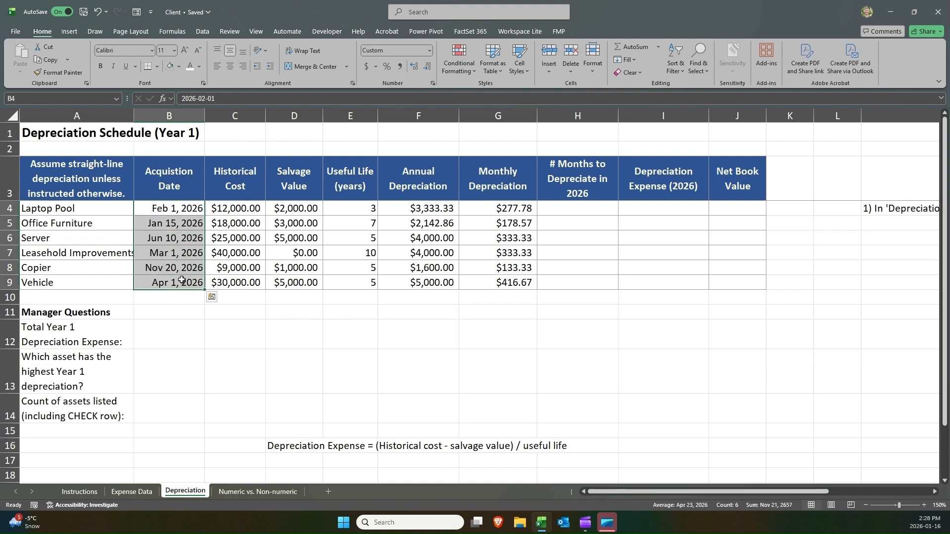
pyautogui.moveTo(182, 280); pyautogui.dragTo(182, 208)
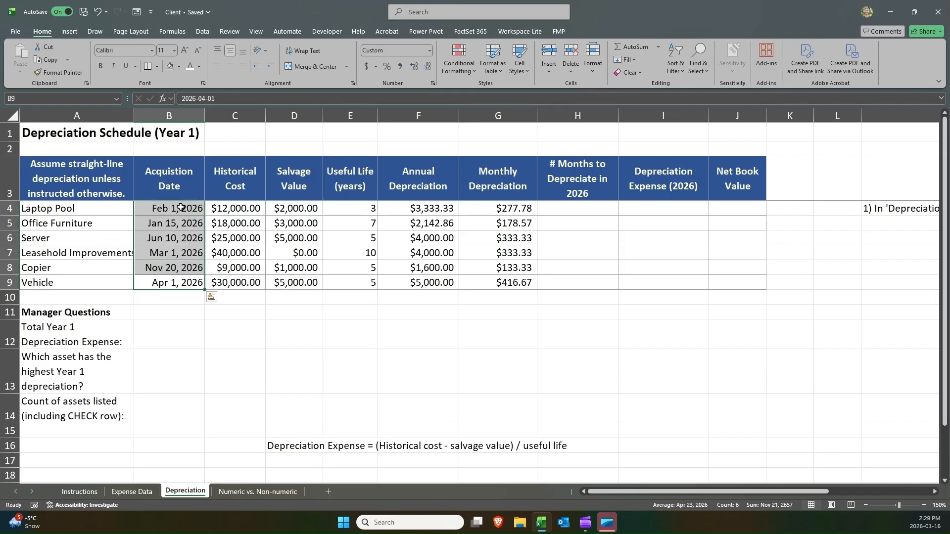
pyautogui.click(182, 208)
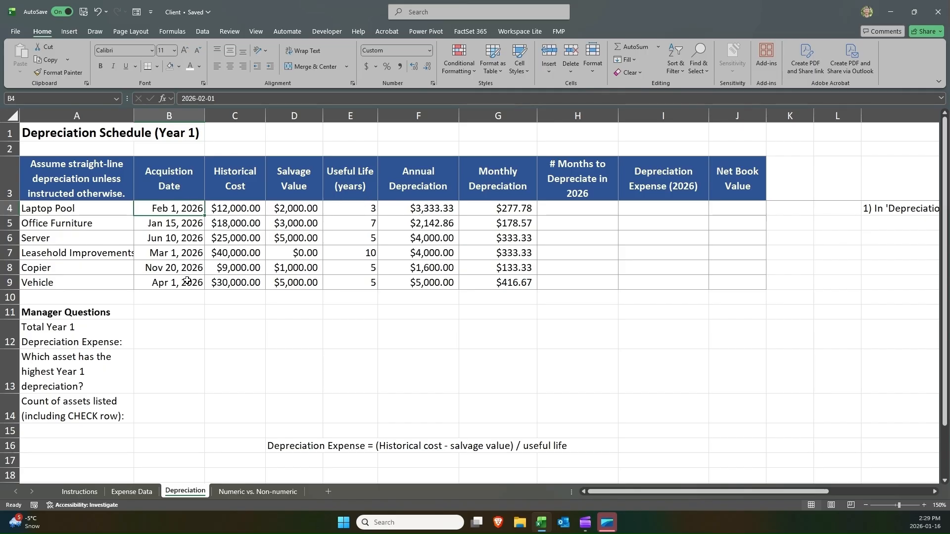
pyautogui.moveTo(187, 281)
pyautogui.mouseDown()
pyautogui.moveTo(194, 212)
pyautogui.moveTo(187, 277)
pyautogui.mouseUp()
pyautogui.click(194, 211)
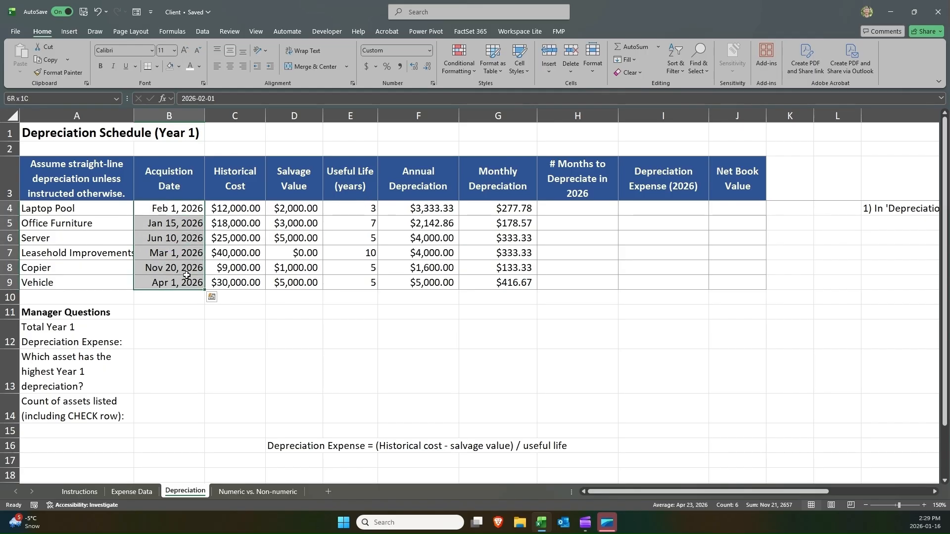
# Temporarily switch the Laptop Pool acquisition date to General format, then undo the change.
pyautogui.click(199, 210)
pyautogui.click(427, 54)
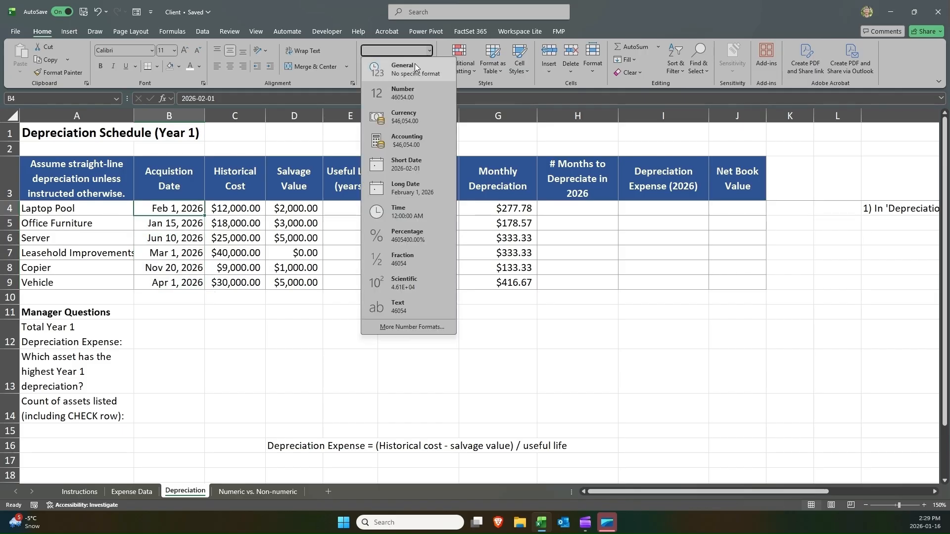
pyautogui.click(415, 63)
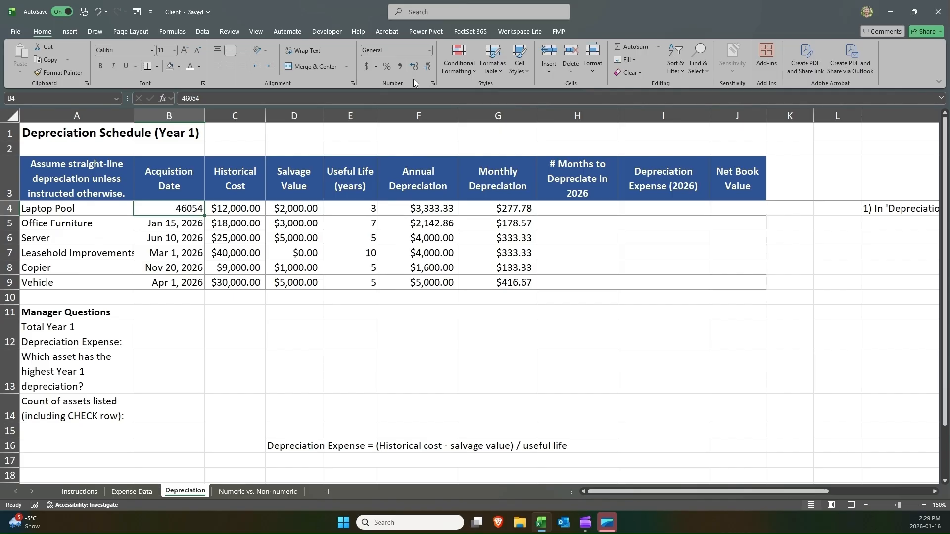
pyautogui.hotkey('ctrl', 'z')
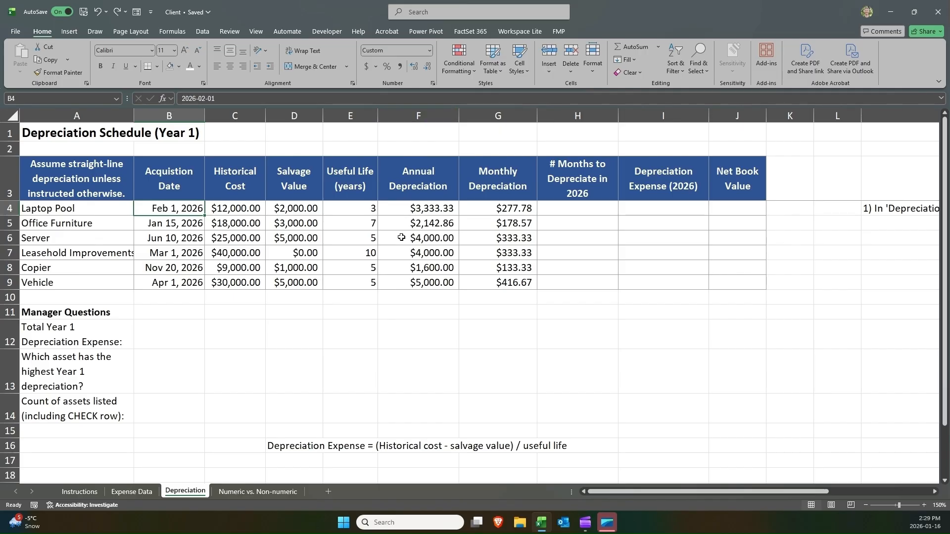
# Add a new sheet, paste the Laptop Pool acquisition date into its F2, and autofit column F.
pyautogui.click(328, 491)
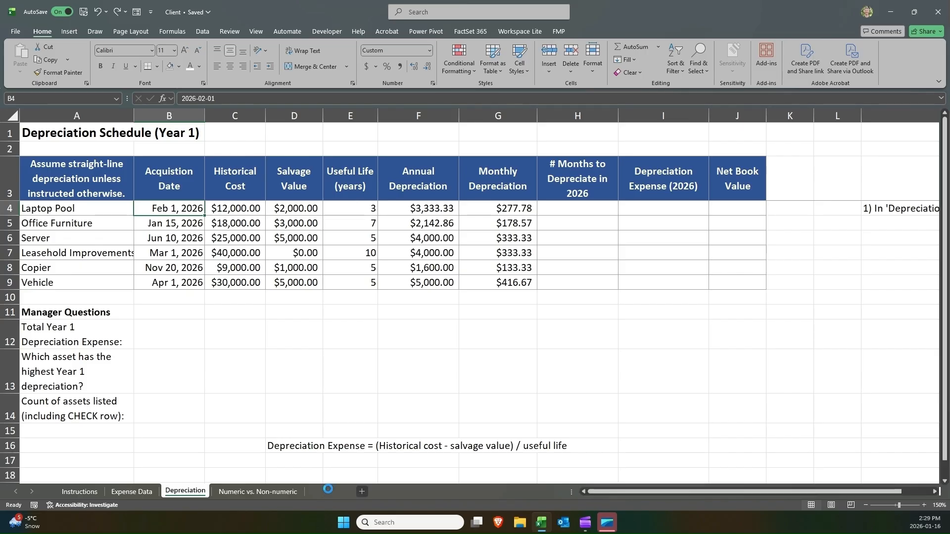
pyautogui.click(185, 491)
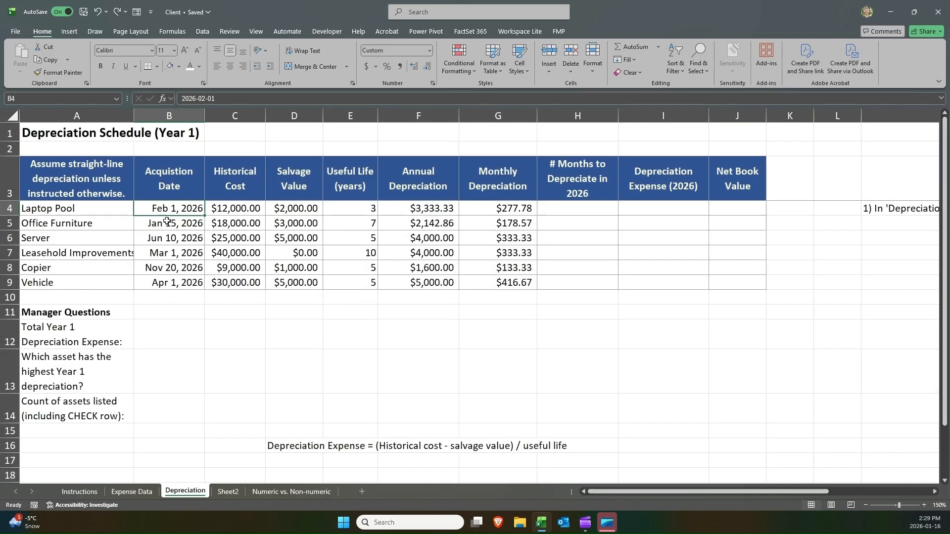
pyautogui.hotkey('ctrl', 'c')
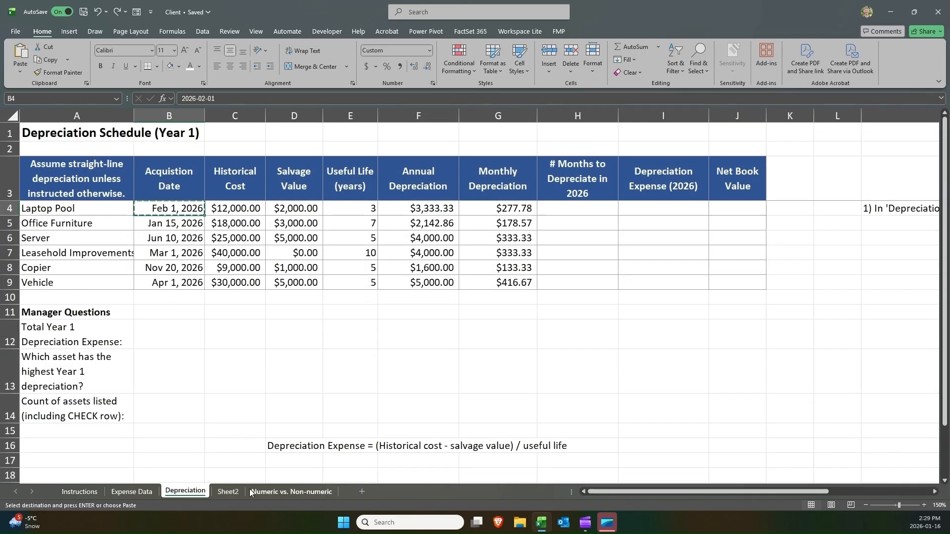
pyautogui.click(233, 491)
pyautogui.click(199, 134)
pyautogui.hotkey('ctrl', 'v')
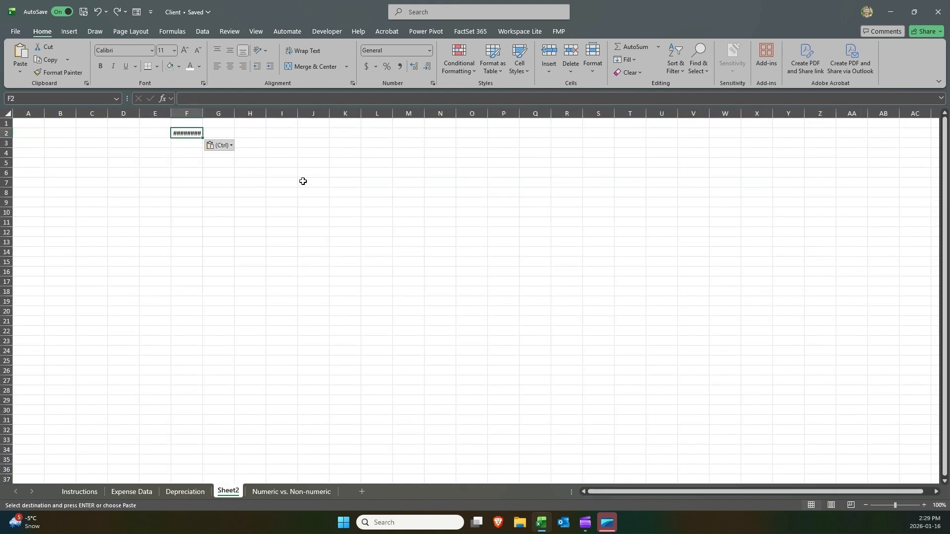
pyautogui.moveTo(202, 113); pyautogui.dragTo(204, 113)
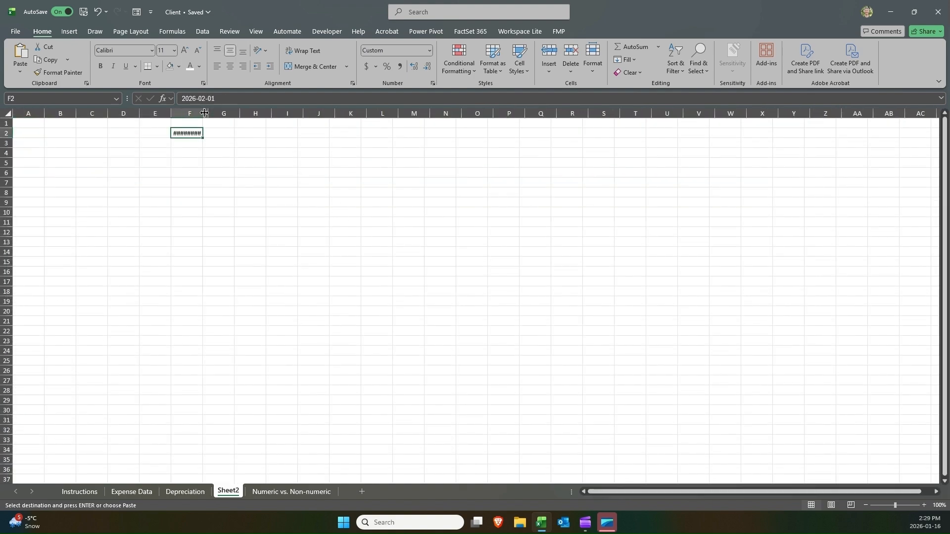
pyautogui.doubleClick(205, 113)
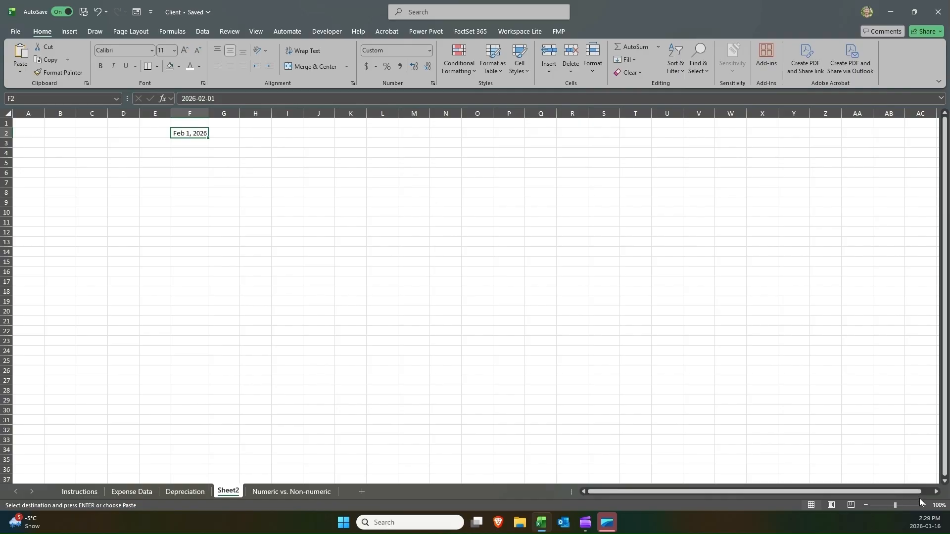
# Convert the pasted date in F2 to General format to display its serial number.
pyautogui.click(924, 505)
pyautogui.click(924, 505)
pyautogui.click(923, 505)
pyautogui.click(924, 506)
pyautogui.click(924, 506)
pyautogui.click(924, 506)
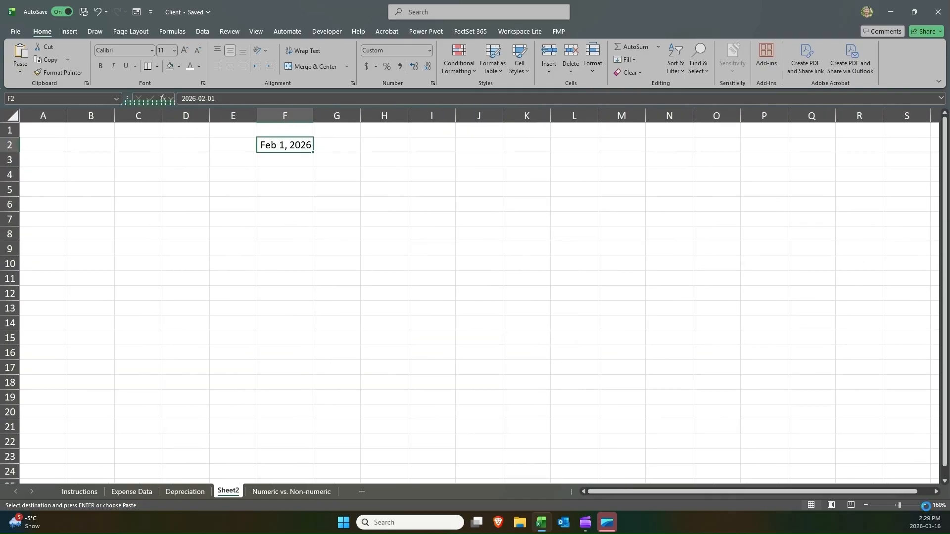
pyautogui.click(924, 505)
pyautogui.click(924, 505)
pyautogui.click(924, 506)
pyautogui.click(924, 505)
pyautogui.click(924, 505)
pyautogui.click(924, 505)
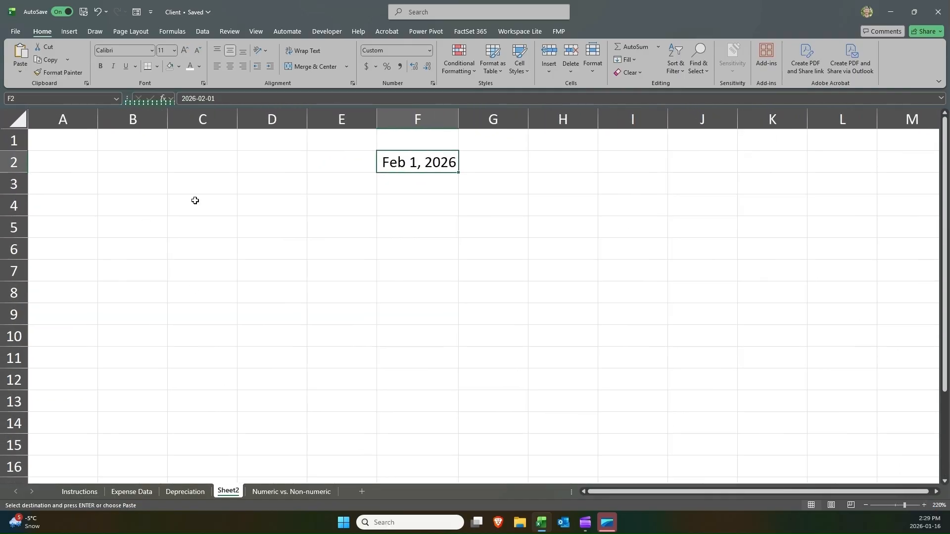
pyautogui.click(431, 49)
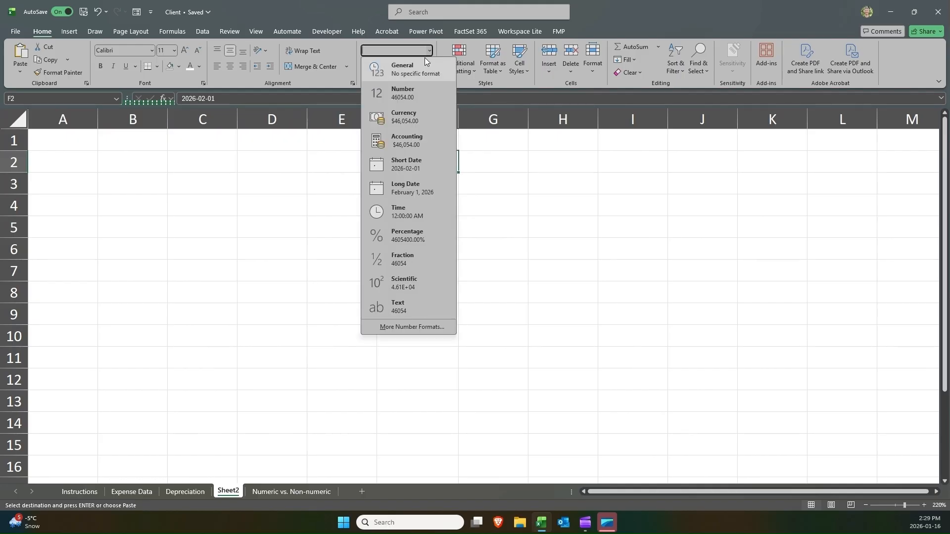
pyautogui.click(396, 70)
pyautogui.click(420, 186)
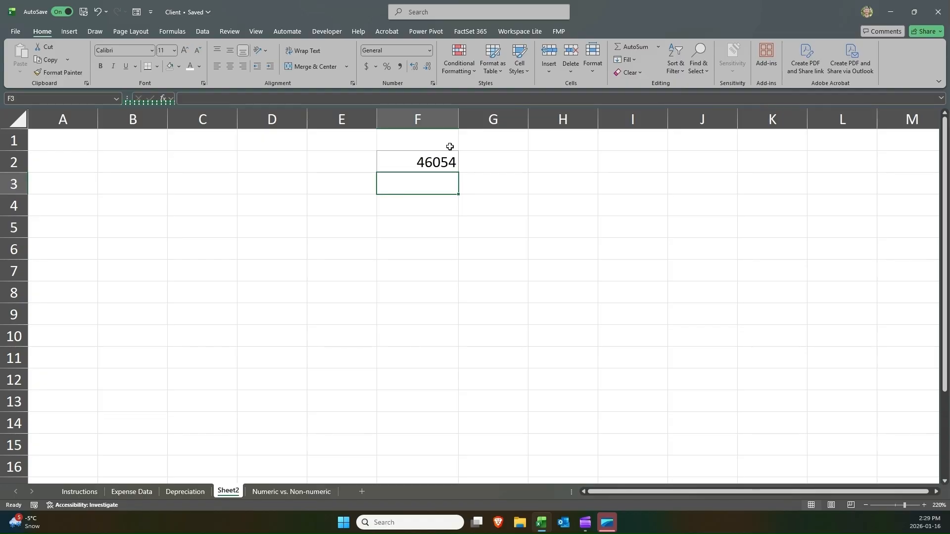
# Enter the number 1 in both F1 and H1.
pyautogui.click(477, 146)
pyautogui.click(436, 146)
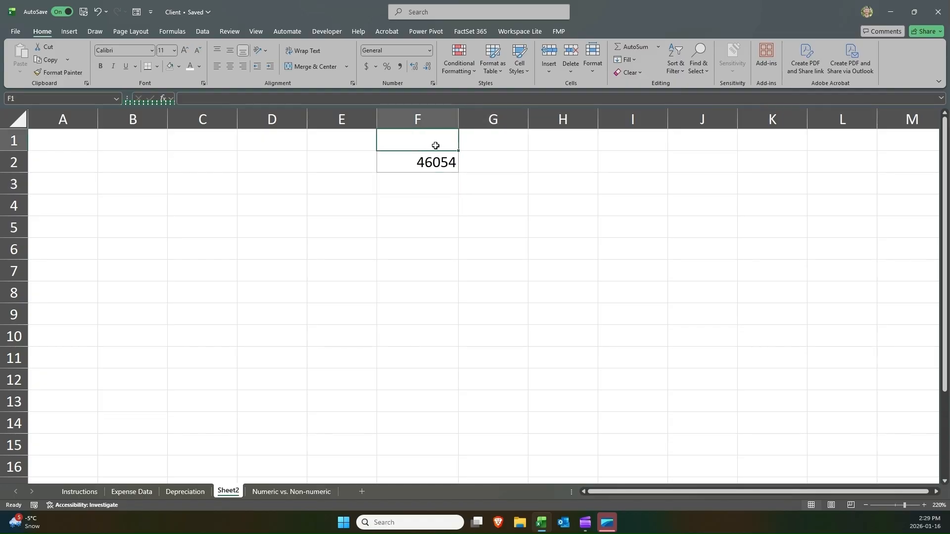
pyautogui.write('1')
pyautogui.press('Tab')
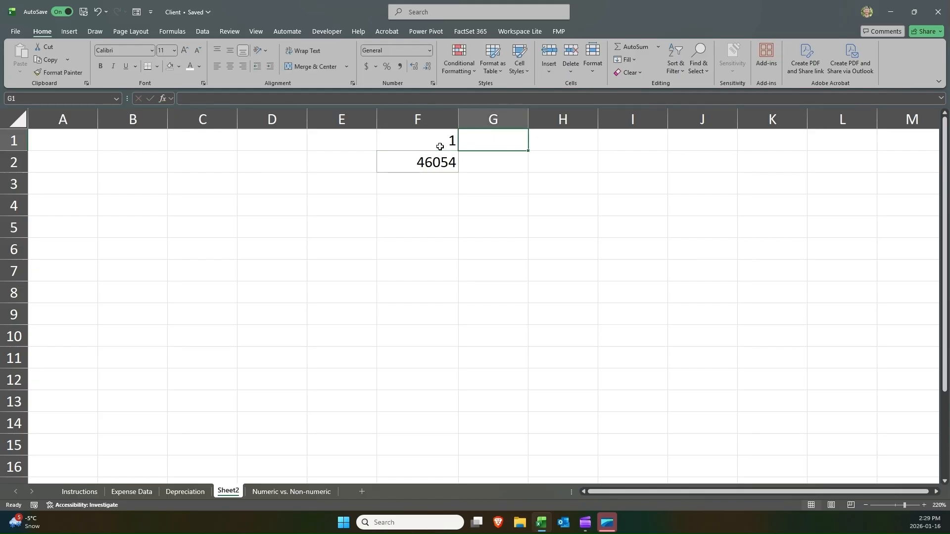
pyautogui.press('Tab')
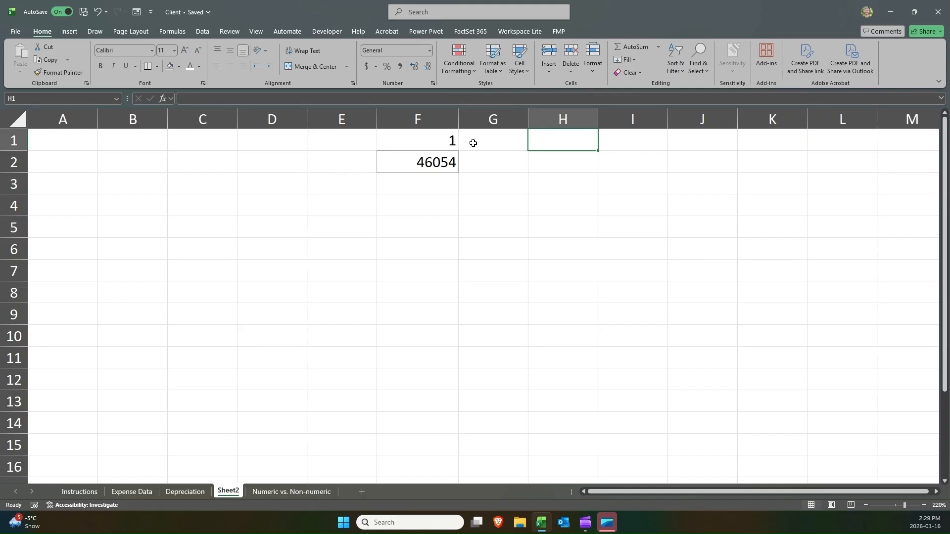
pyautogui.write('1')
pyautogui.hotkey('ctrl', 'Return')
# Apply the Short Date format to H1.
pyautogui.click(429, 50)
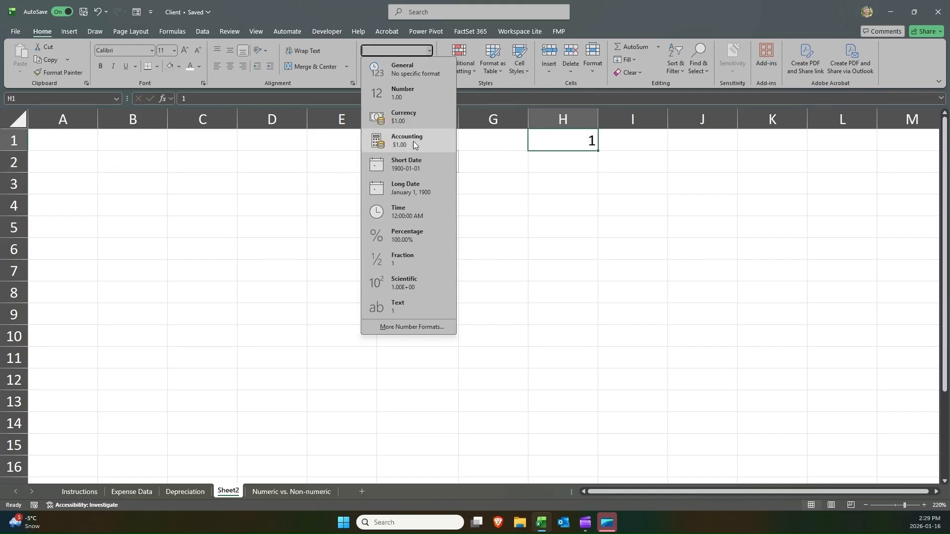
pyautogui.click(420, 164)
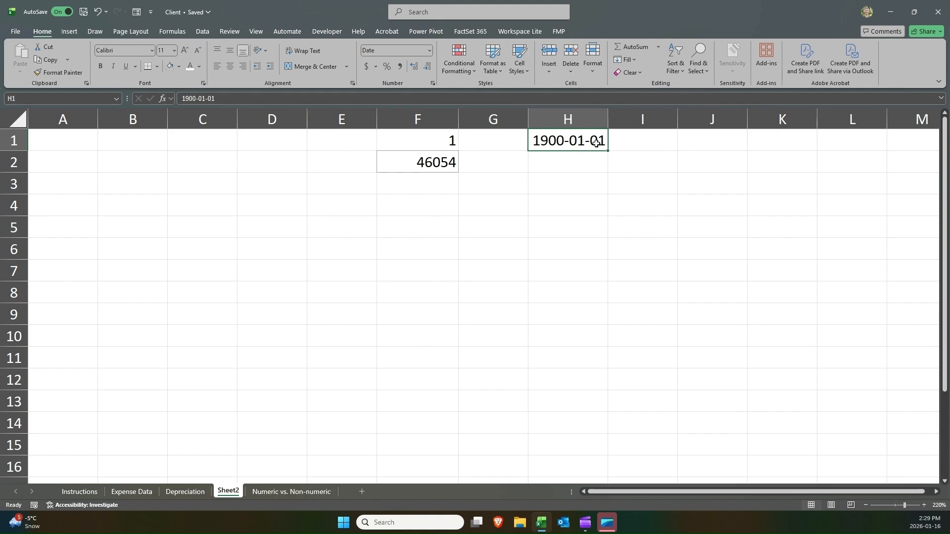
# Switch H1 to General format, then undo that format change.
pyautogui.click(429, 51)
pyautogui.click(422, 65)
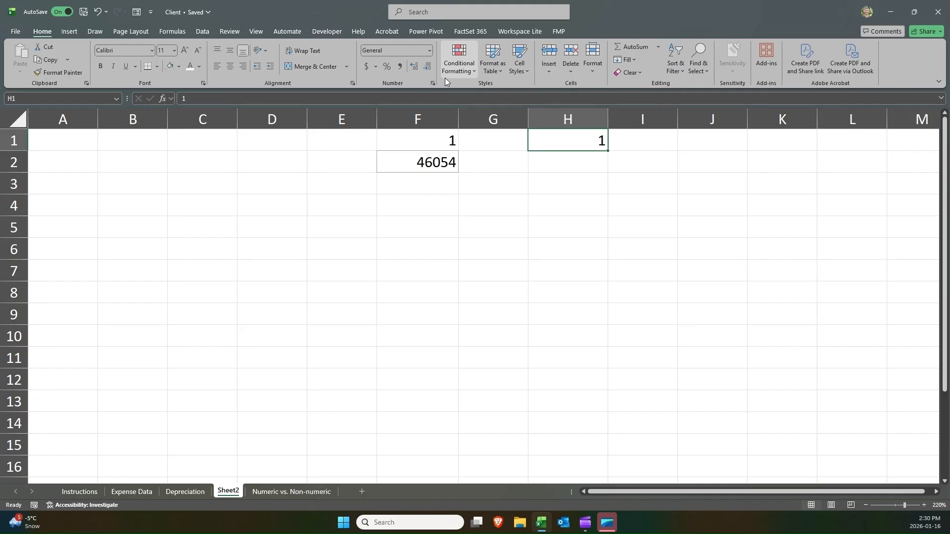
pyautogui.click(429, 50)
pyautogui.press('Escape')
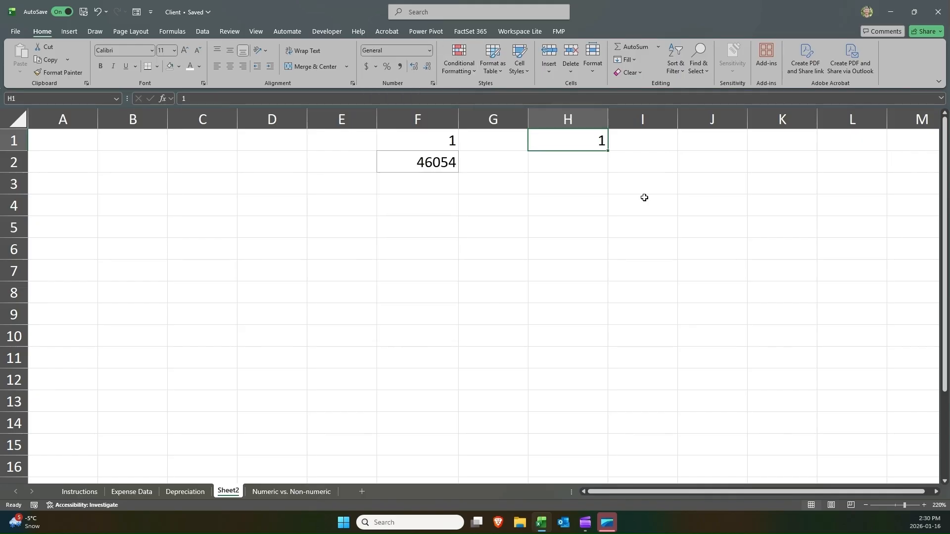
pyautogui.hotkey('ctrl', 'z')
# Enter the formula =H1+46053 in H2.
pyautogui.click(580, 164)
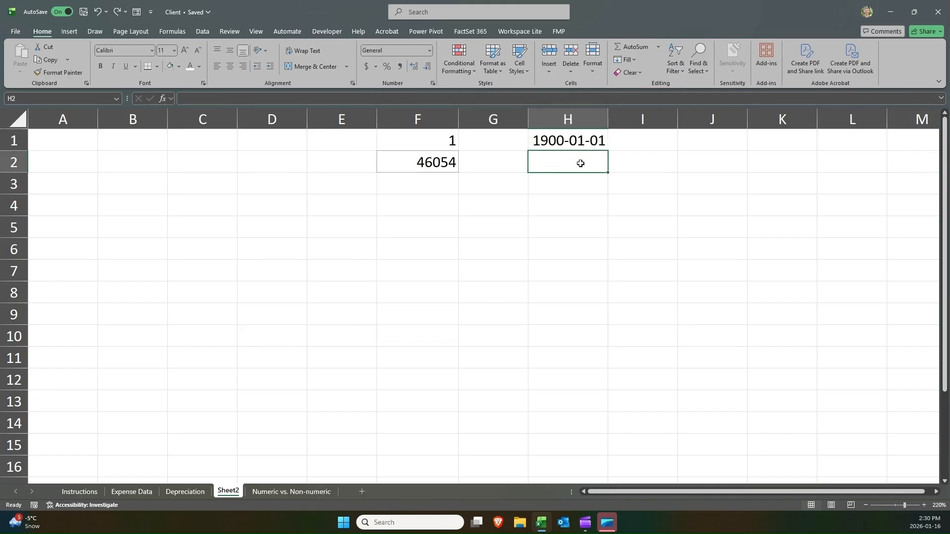
pyautogui.write('=')
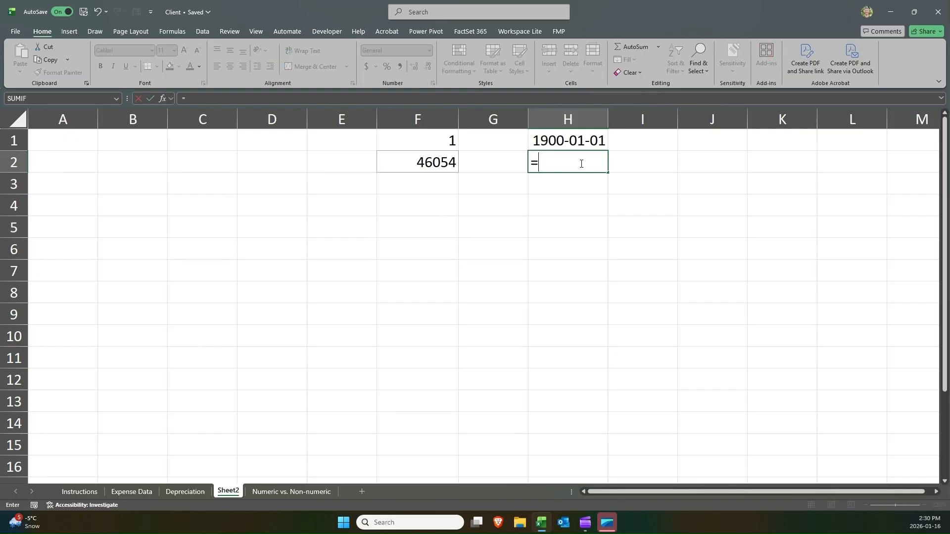
pyautogui.press('Up')
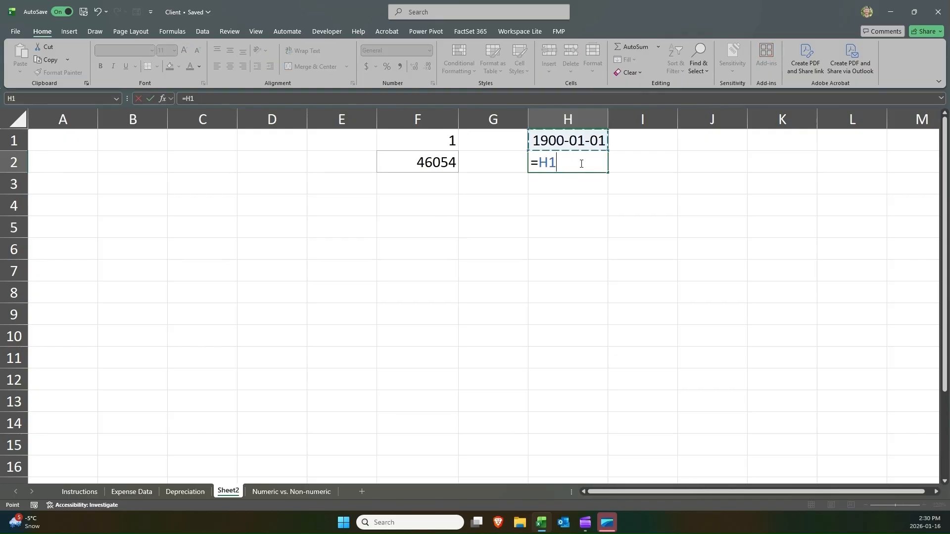
pyautogui.write('+46053')
pyautogui.press('Return')
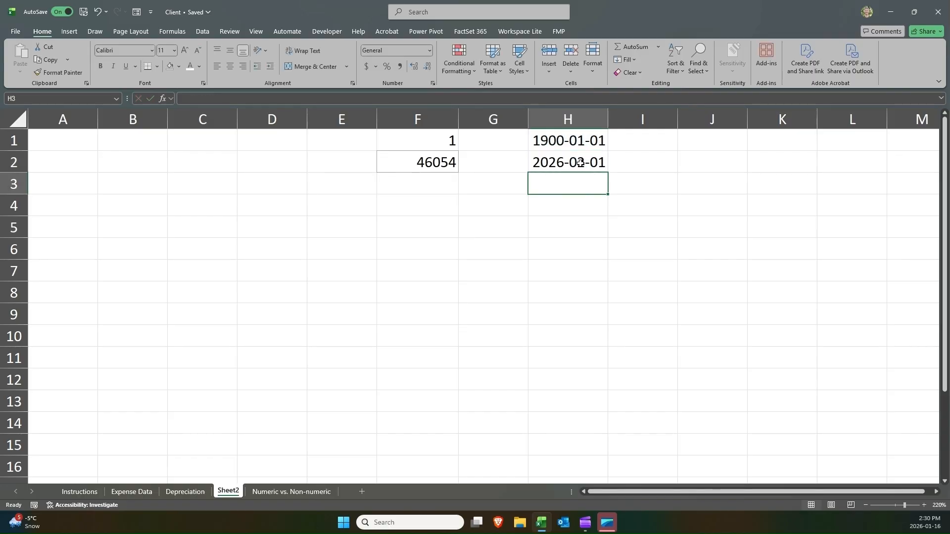
# Format the serial number in F2 as Short Date.
pyautogui.click(576, 163)
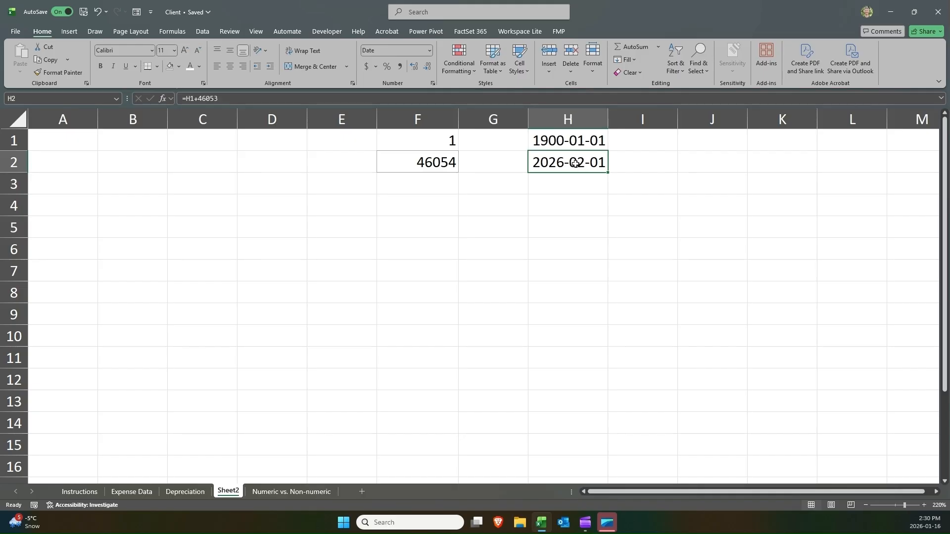
pyautogui.click(418, 157)
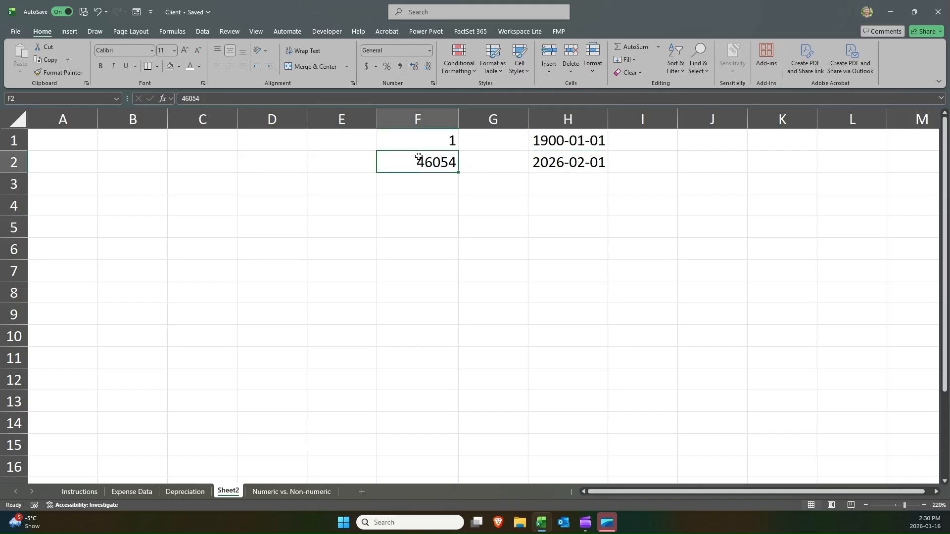
pyautogui.click(426, 47)
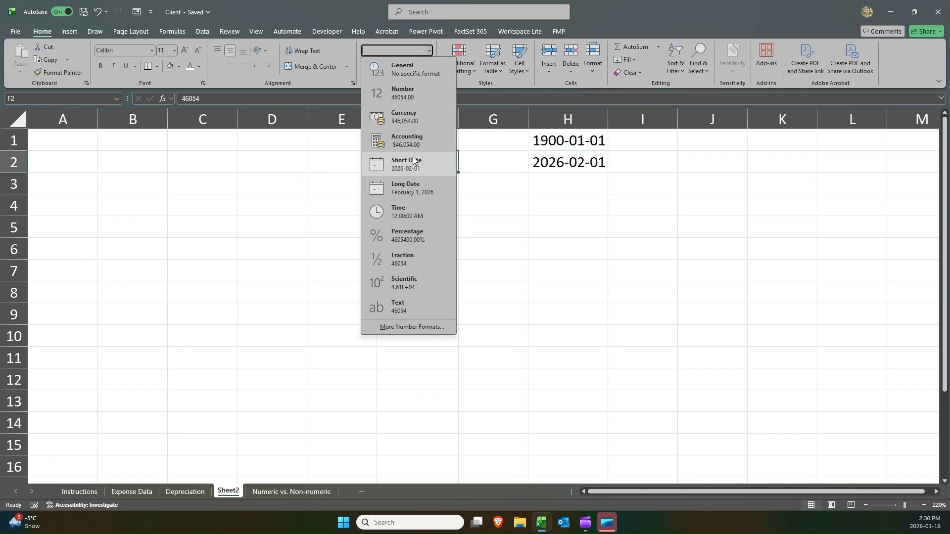
pyautogui.click(418, 162)
# Set the range F2 through H2 to General number format.
pyautogui.click(574, 162)
pyautogui.click(438, 159)
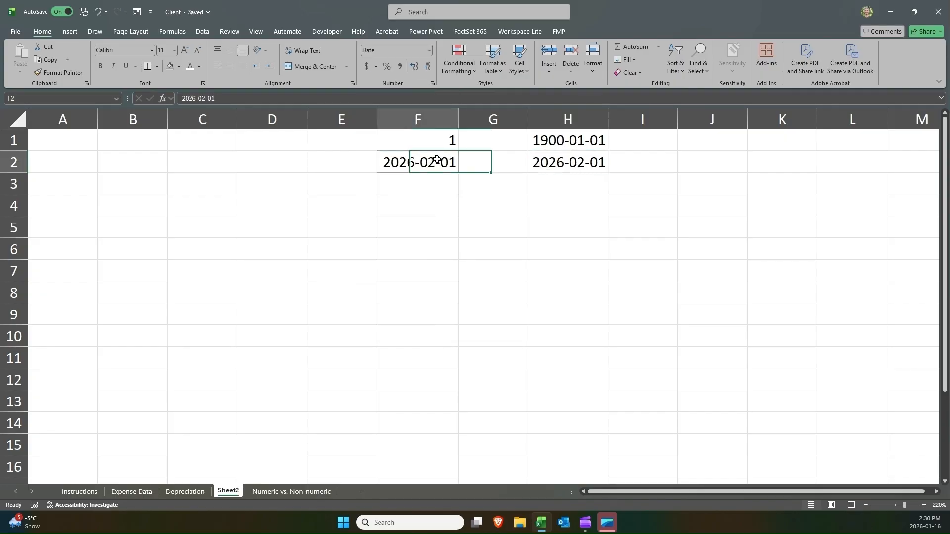
pyautogui.moveTo(544, 153); pyautogui.dragTo(387, 161)
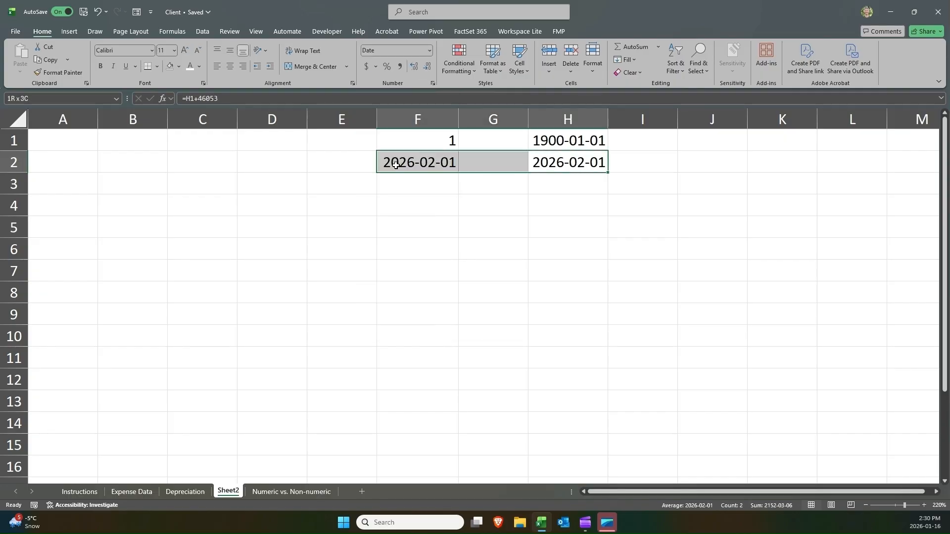
pyautogui.click(428, 50)
pyautogui.click(437, 62)
# Switch H1 to General format and back to Short Date.
pyautogui.press('Up')
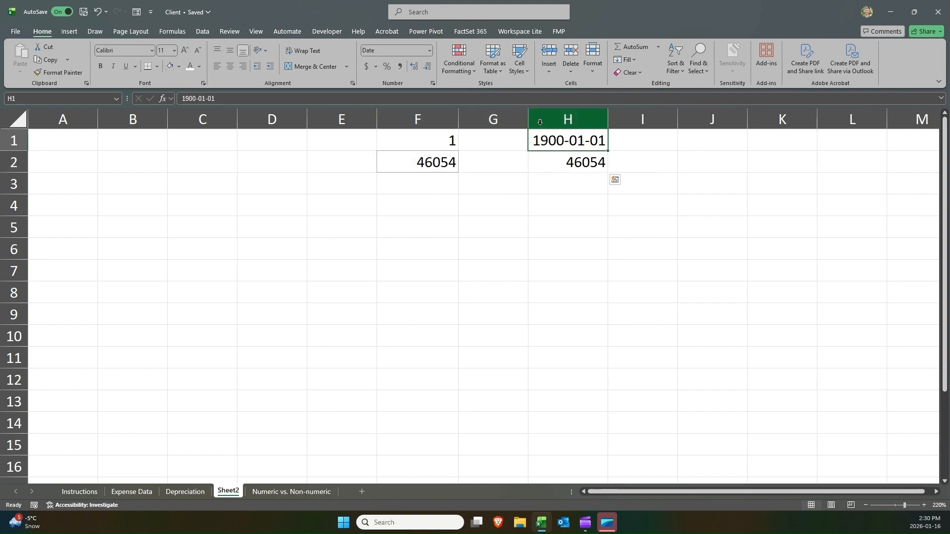
pyautogui.click(429, 50)
pyautogui.click(426, 65)
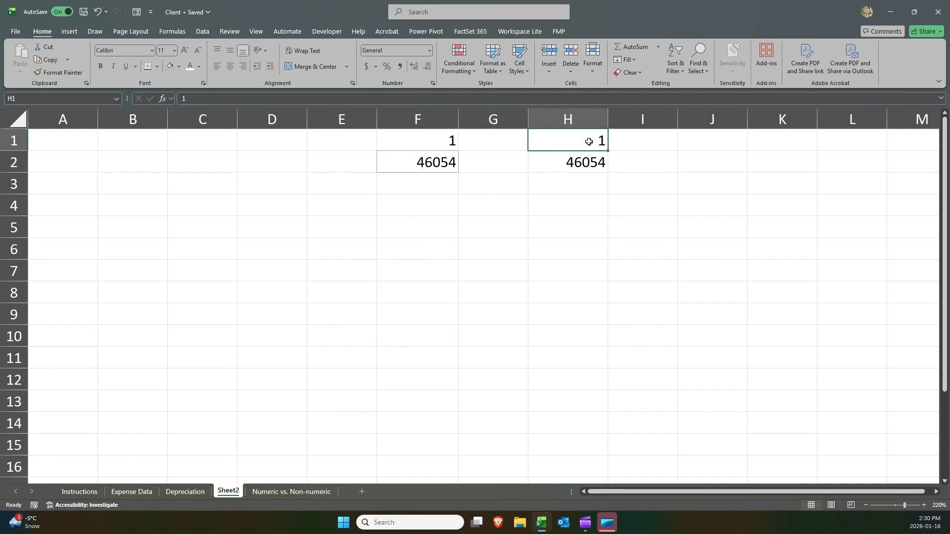
pyautogui.click(429, 51)
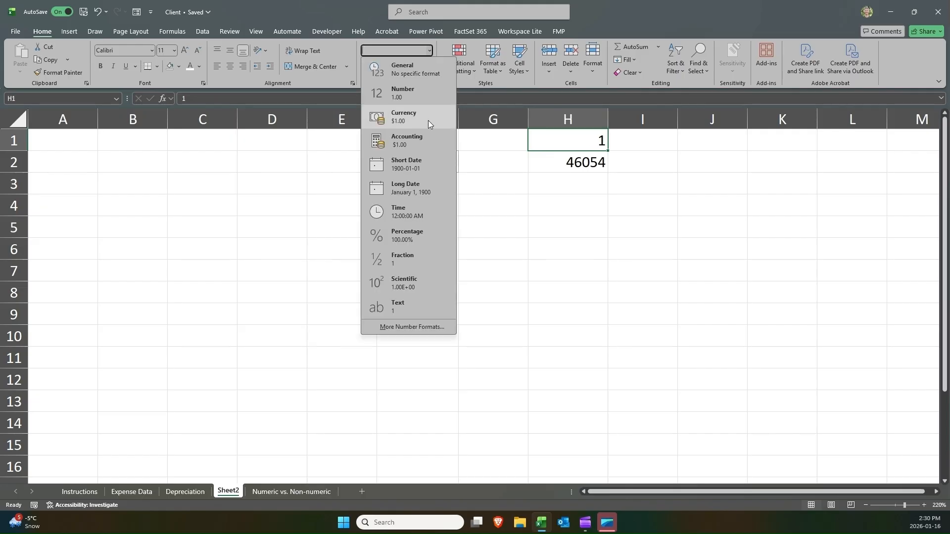
pyautogui.click(423, 158)
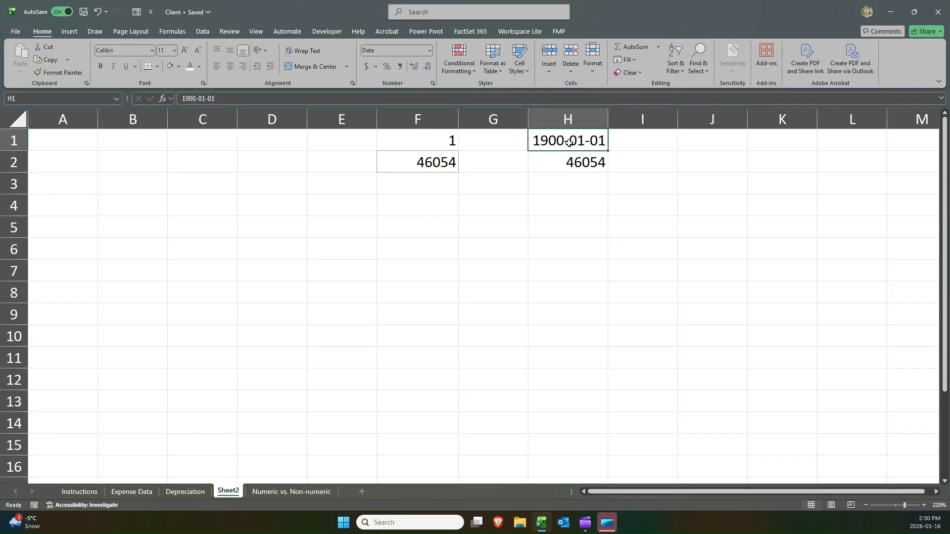
# Switch cell H1 to General number format.
pyautogui.click(574, 158)
pyautogui.click(569, 142)
pyautogui.click(544, 163)
pyautogui.click(550, 144)
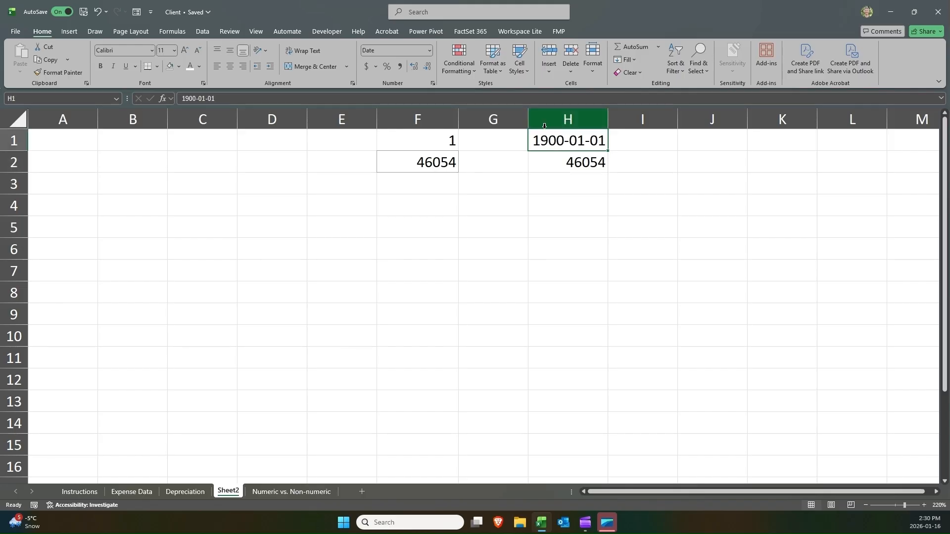
pyautogui.click(430, 49)
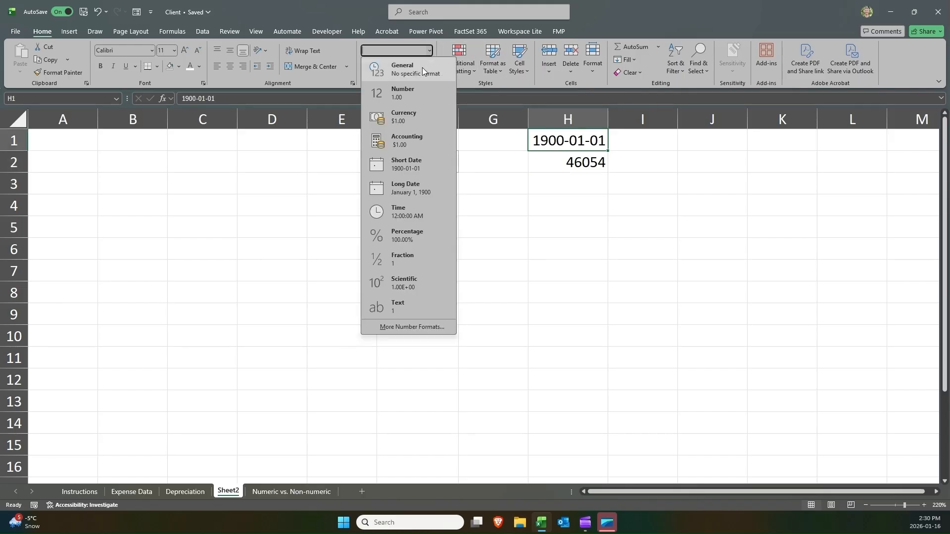
pyautogui.click(423, 68)
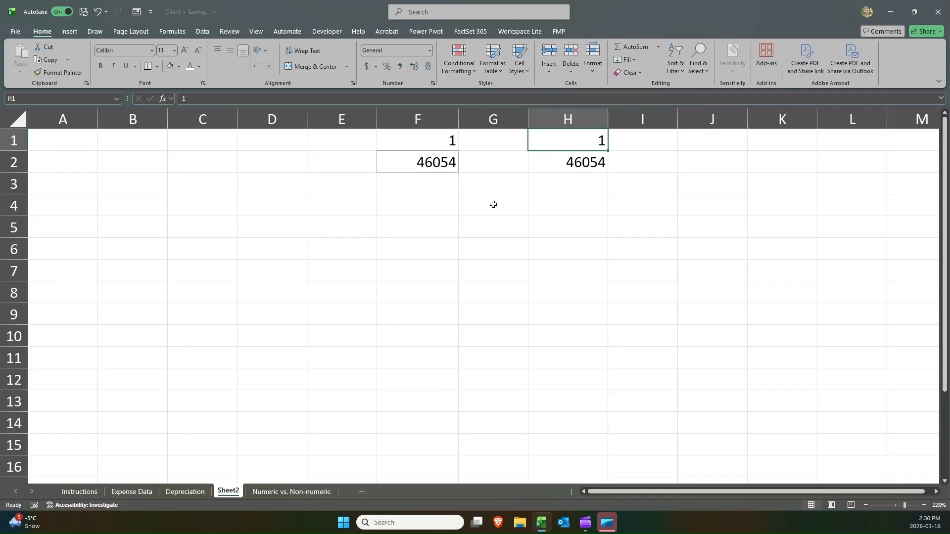
# Apply Short Date format to the range F2 through H2.
pyautogui.moveTo(433, 160); pyautogui.dragTo(599, 159)
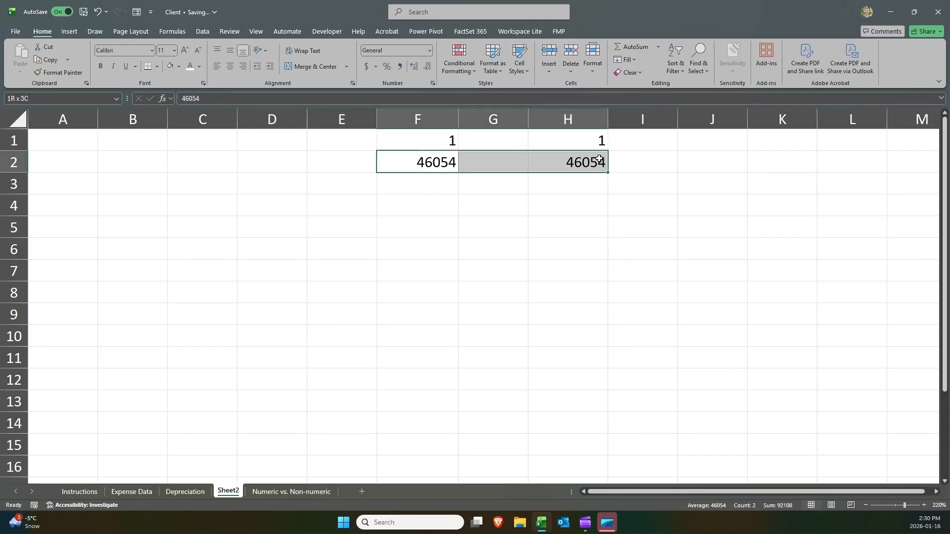
pyautogui.click(429, 50)
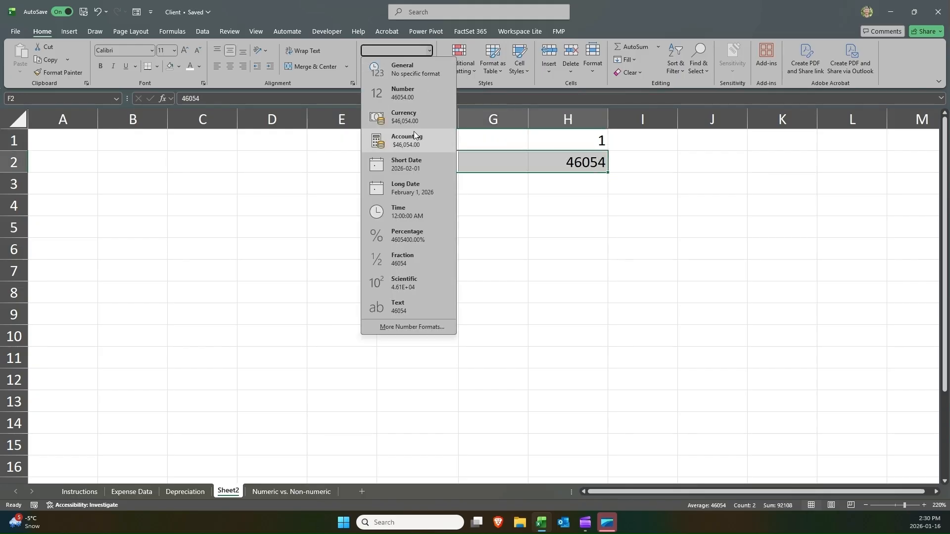
pyautogui.click(411, 161)
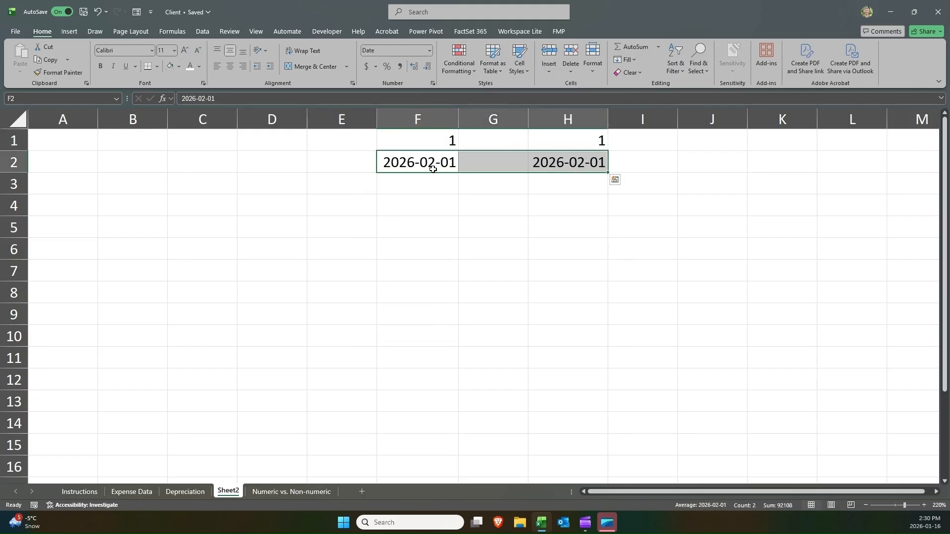
# Enter the formula =TODAY() in cell F4.
pyautogui.click(401, 169)
pyautogui.click(399, 198)
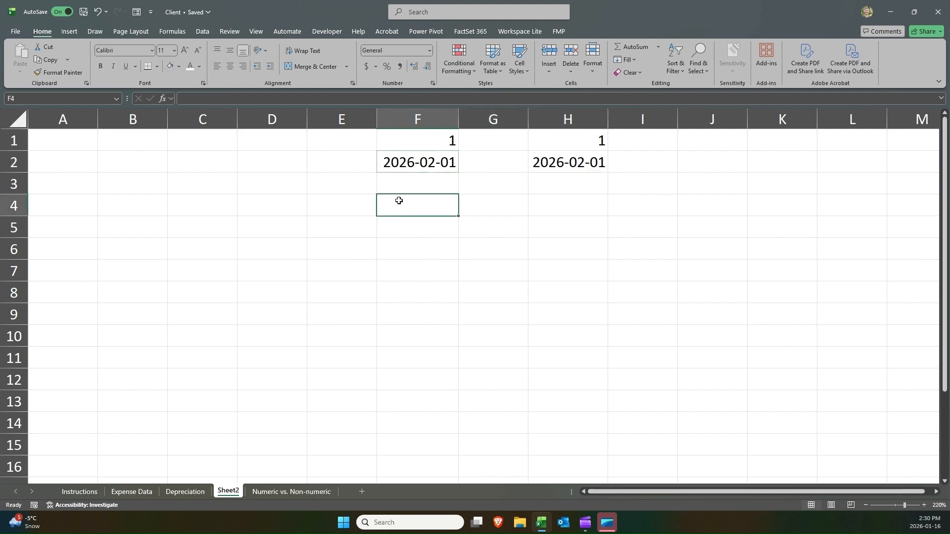
pyautogui.write('=to')
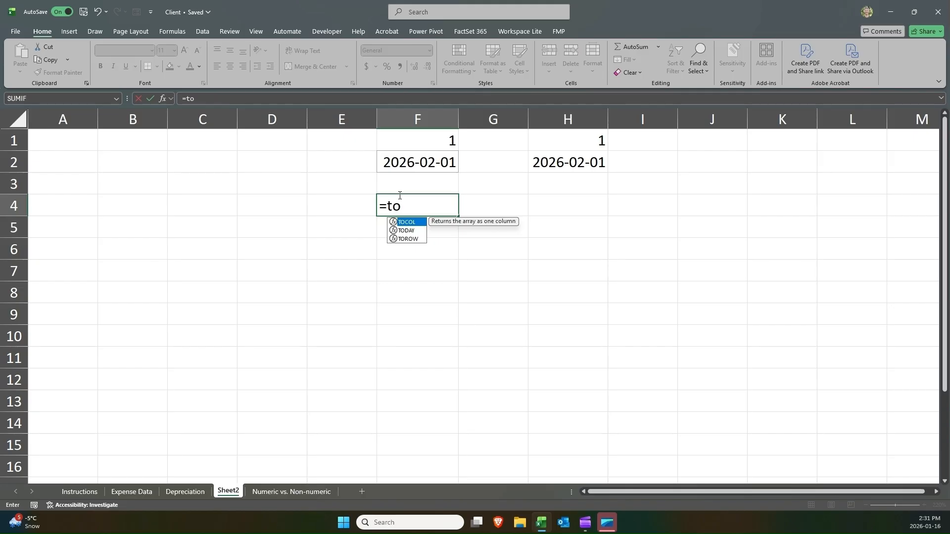
pyautogui.press('Down')
pyautogui.press('Tab')
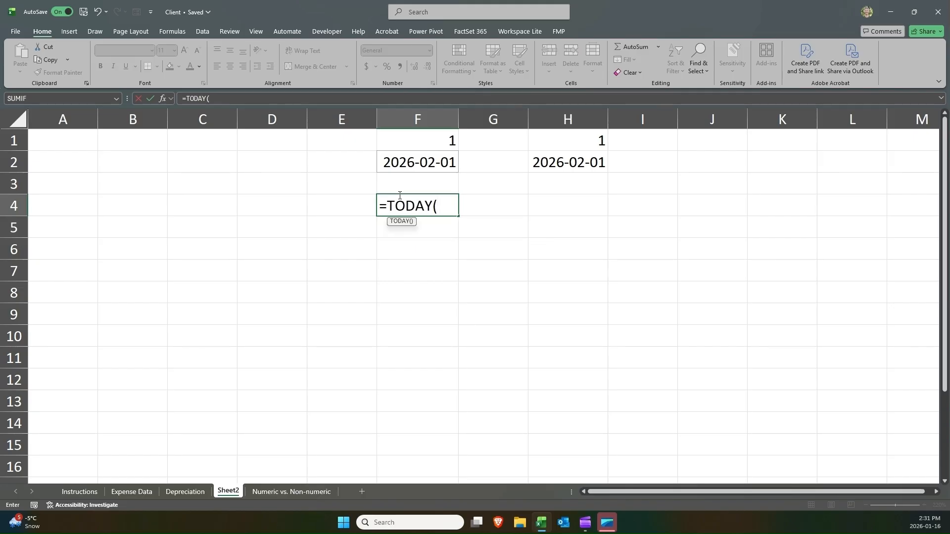
pyautogui.write(')')
pyautogui.press('Return')
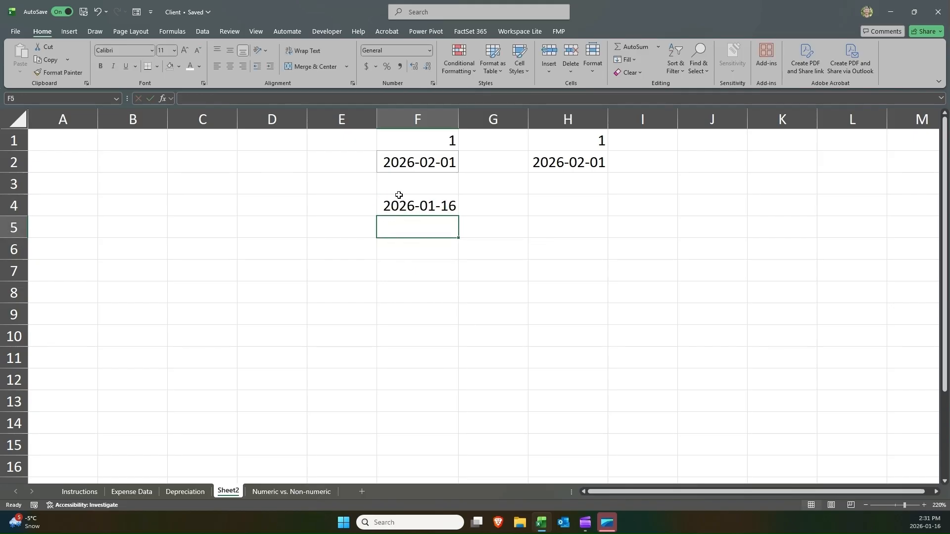
# Enter the formula =F2-F4 in F5 to subtract today's date from the F2 date.
pyautogui.write('=')
pyautogui.click(399, 195)
pyautogui.write('-')
pyautogui.click(399, 197)
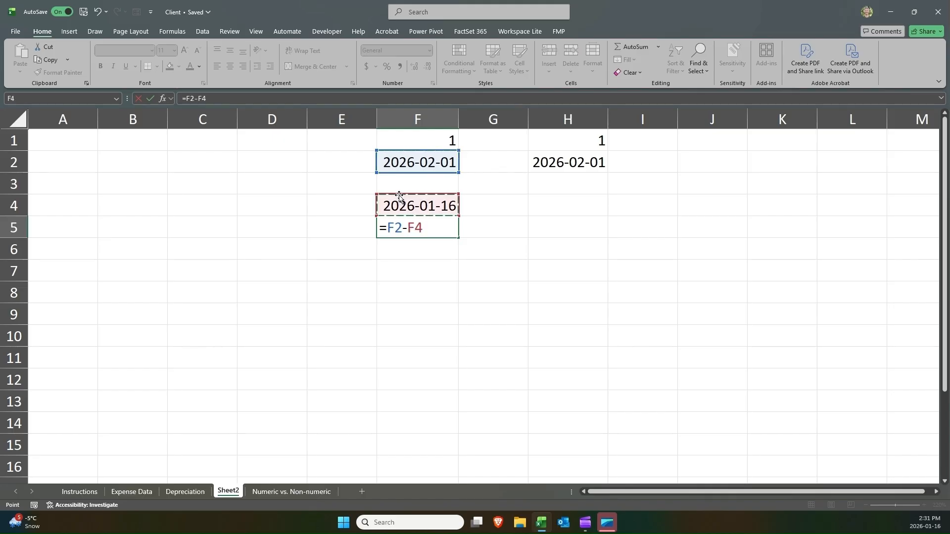
pyautogui.press('Return')
pyautogui.press('Up')
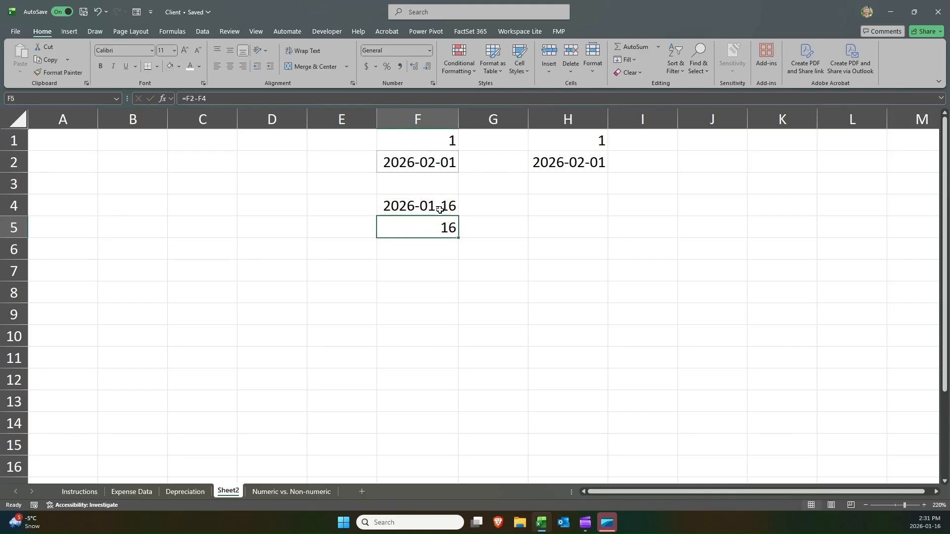
# Inspect the contents of F2 and F4, then open F5's formula for editing and highlight its text.
pyautogui.click(417, 154)
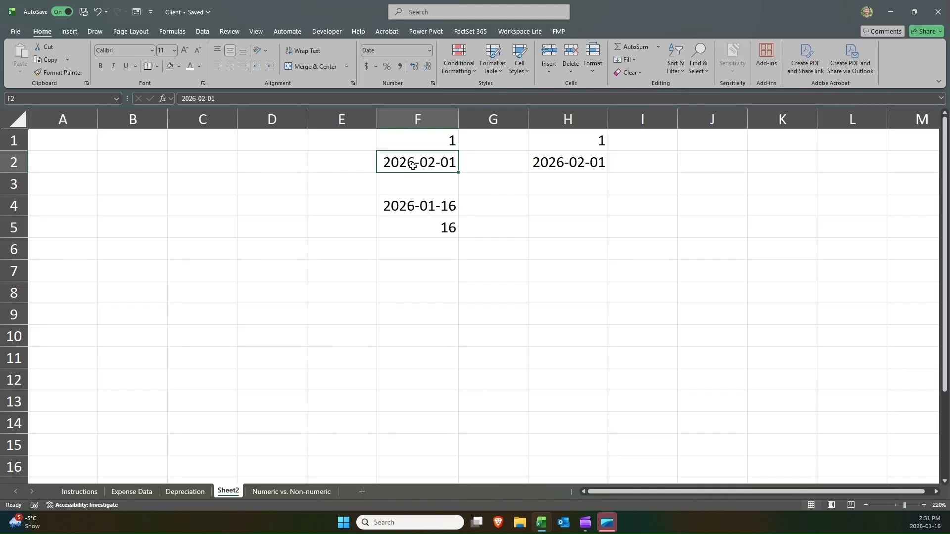
pyautogui.click(410, 201)
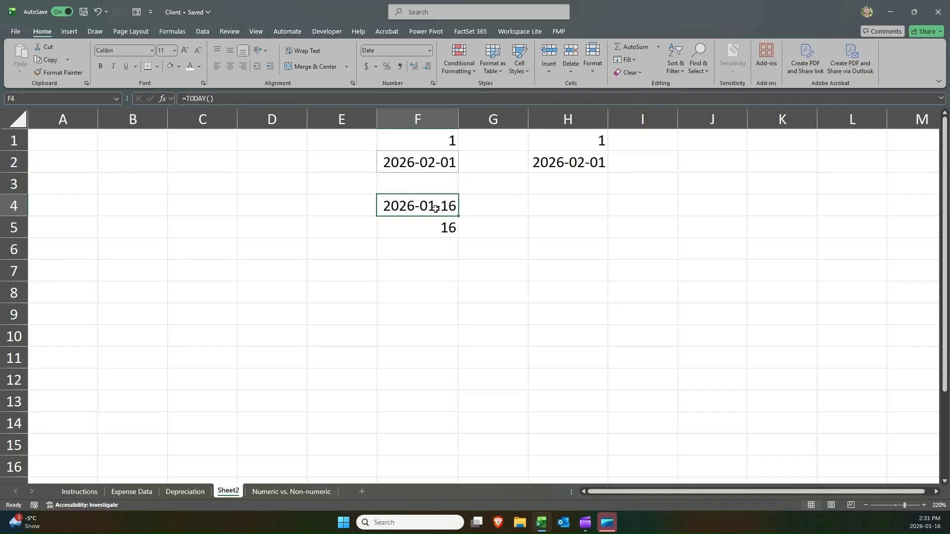
pyautogui.click(438, 222)
pyautogui.press('F2')
pyautogui.moveTo(439, 225); pyautogui.dragTo(264, 213)
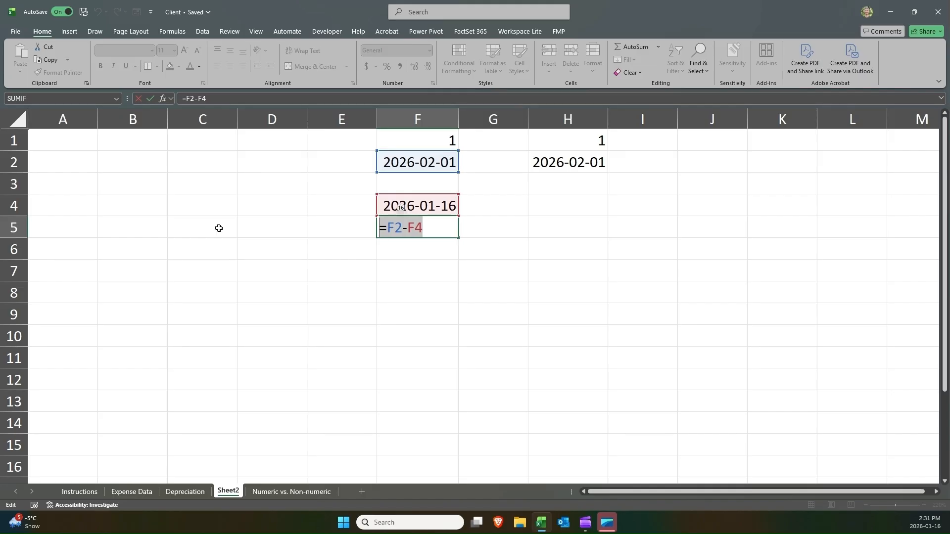
# Finish the formula =F2-F4 in F5 to subtract the two dates.
pyautogui.press('Return')
pyautogui.click(424, 220)
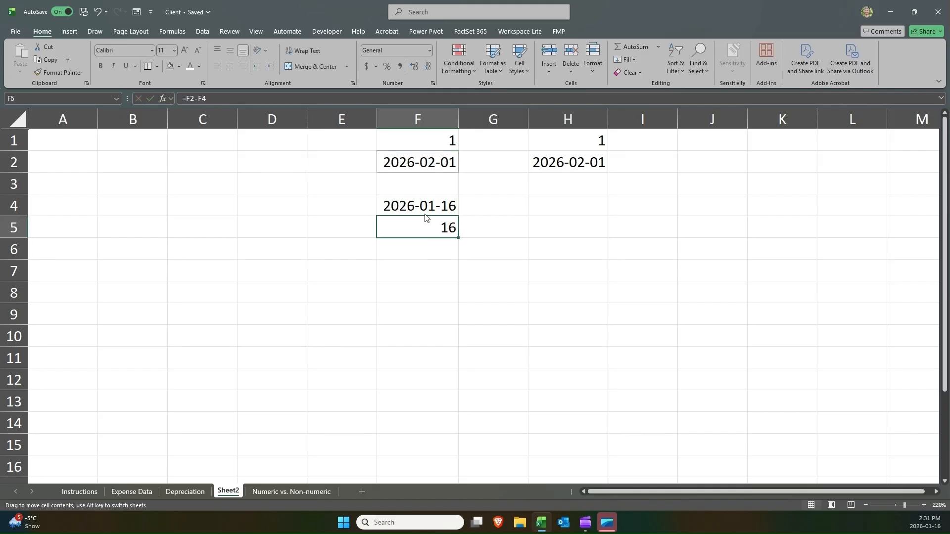
# Change the number format of F2:F4 to General to show the dates as serial numbers.
pyautogui.moveTo(428, 206); pyautogui.dragTo(422, 162)
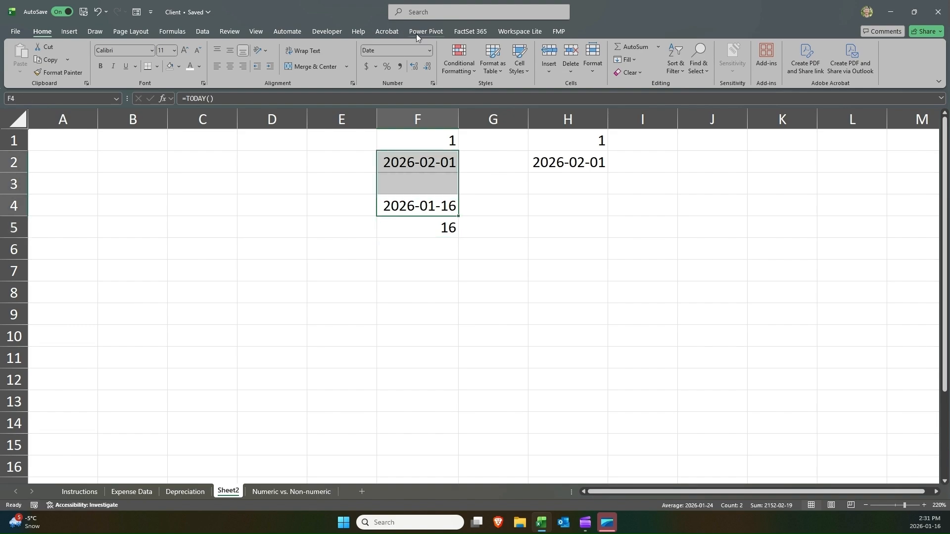
pyautogui.click(429, 51)
pyautogui.click(420, 165)
pyautogui.click(429, 53)
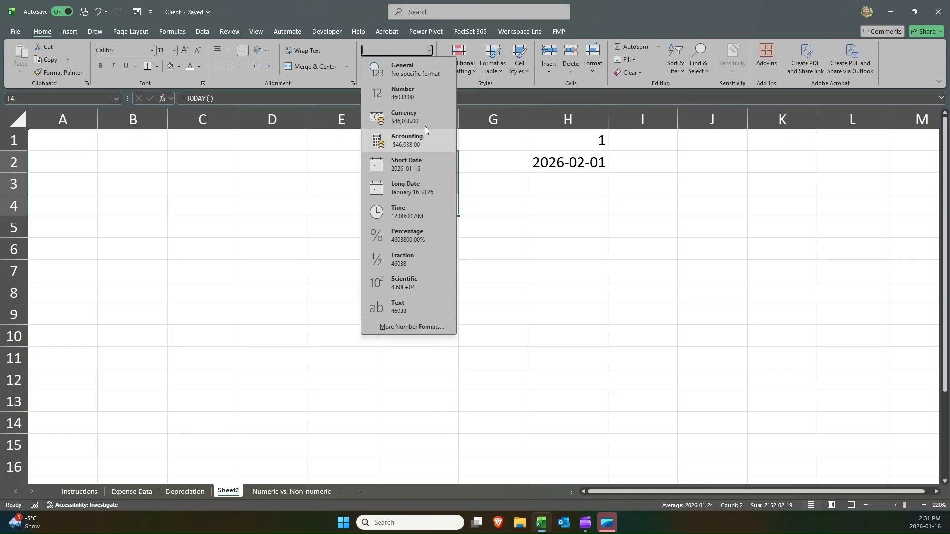
pyautogui.click(418, 74)
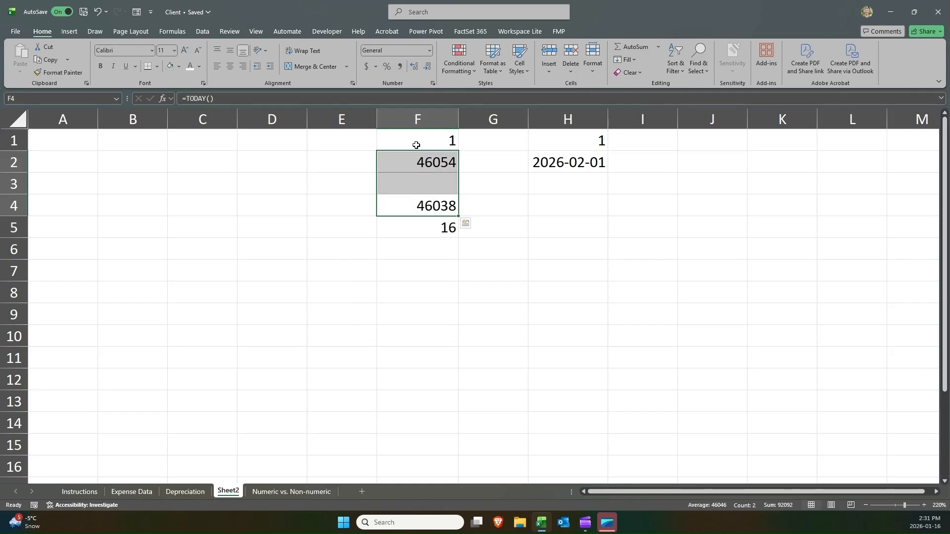
pyautogui.moveTo(417, 161)
pyautogui.mouseDown()
pyautogui.moveTo(418, 201)
pyautogui.moveTo(421, 162)
pyautogui.mouseUp()
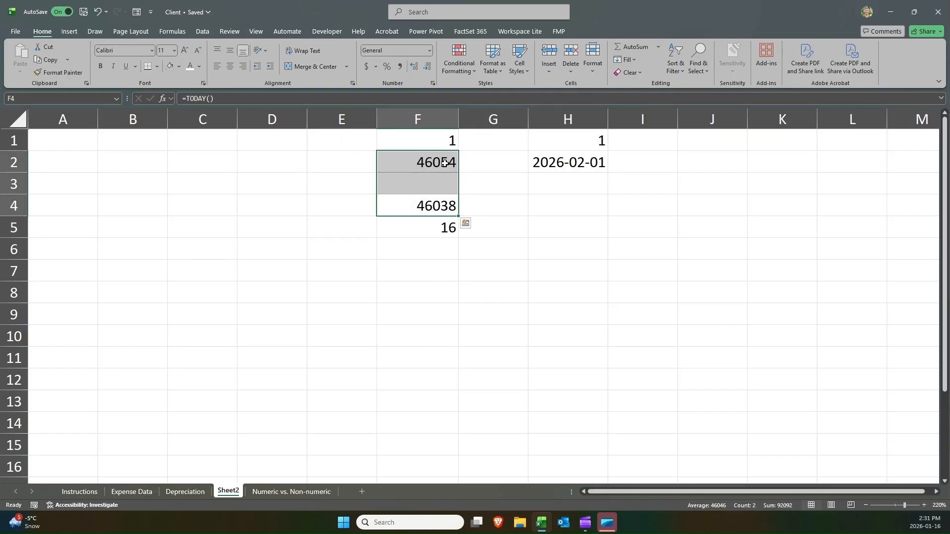
# Apply the Short Date format to the value 1 in H1.
pyautogui.click(531, 146)
pyautogui.click(430, 50)
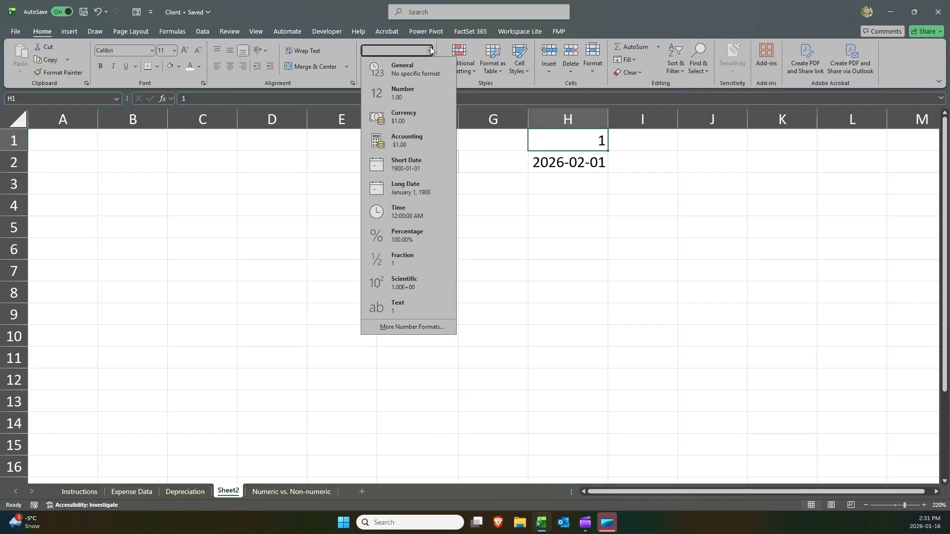
pyautogui.click(407, 158)
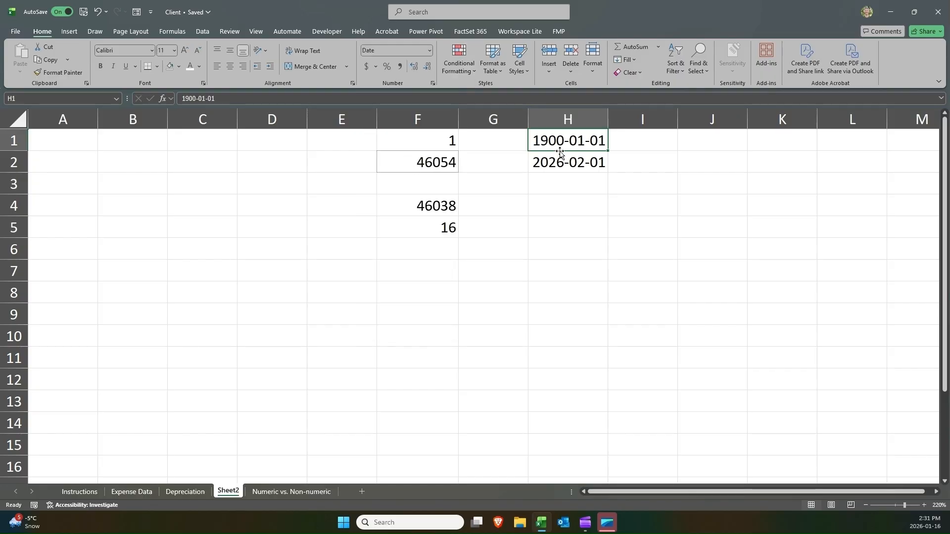
# Enter =MONTH(H1) in I1 to extract the month of the date.
pyautogui.click(659, 136)
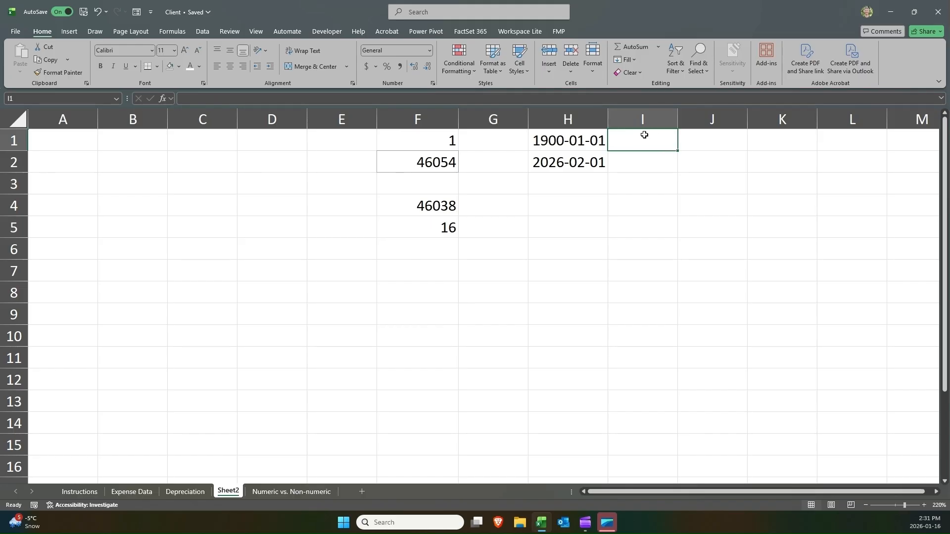
pyautogui.write('=')
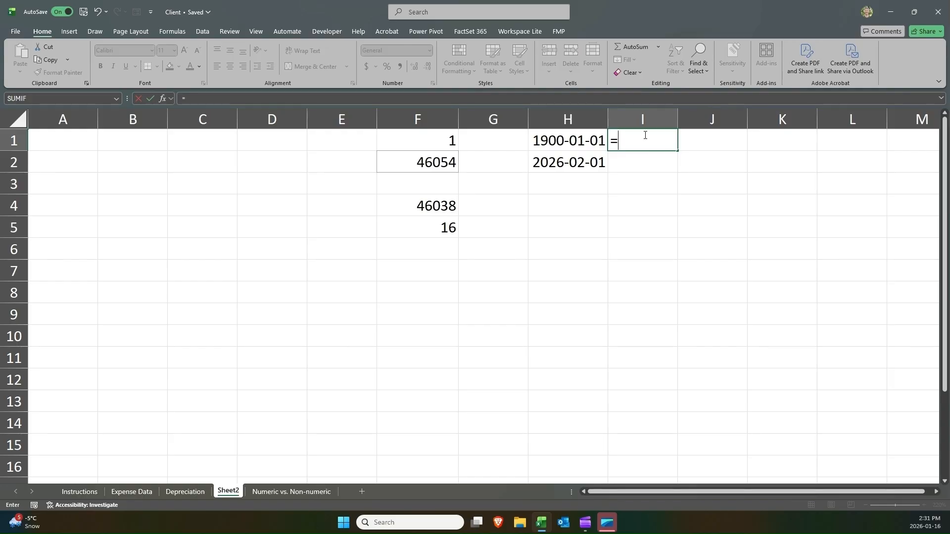
pyautogui.write('mon')
pyautogui.press('Tab')
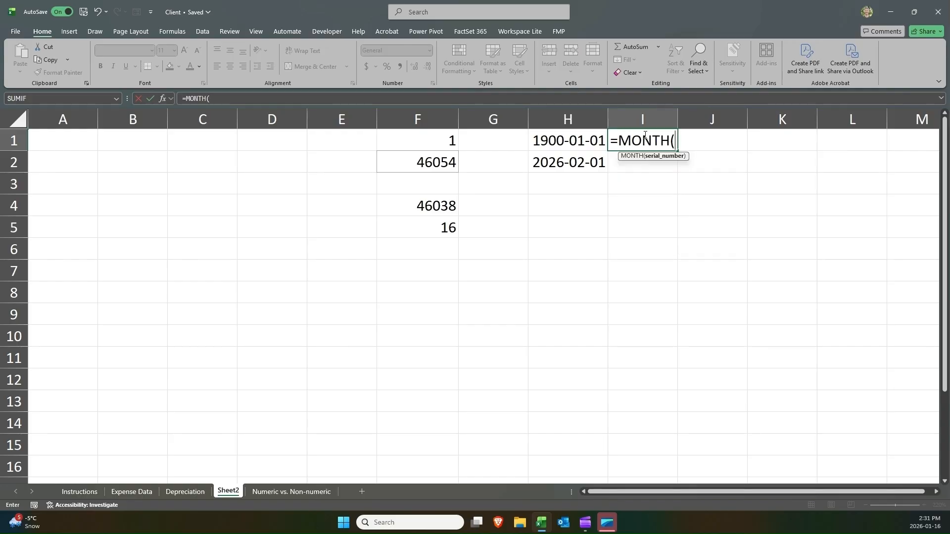
pyautogui.press('Left')
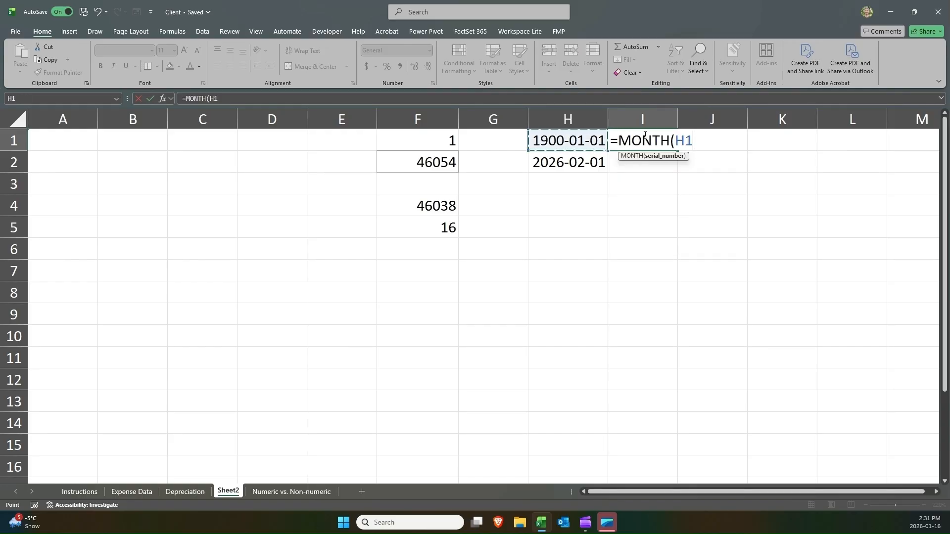
pyautogui.write(')')
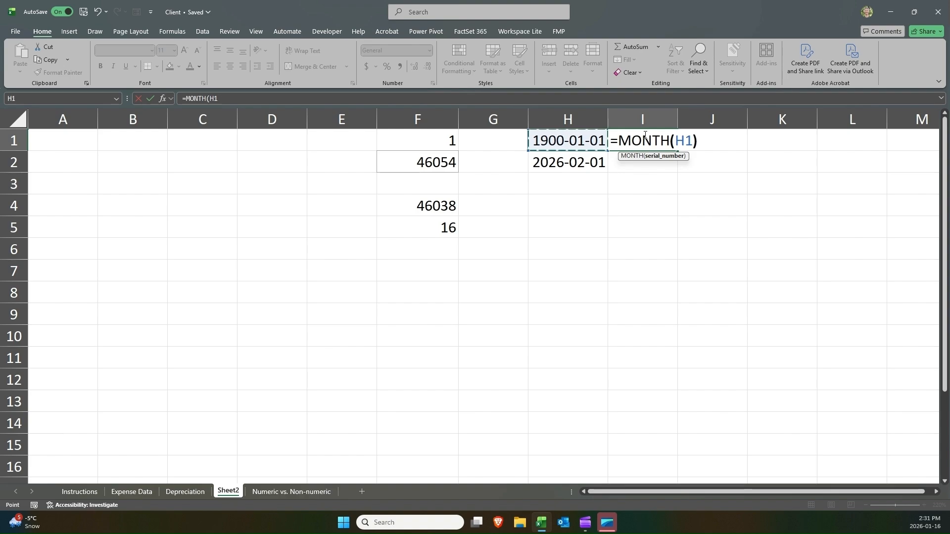
pyautogui.press('Return')
# Copy the MONTH formula from I1 into I2 and I4.
pyautogui.click(644, 134)
pyautogui.hotkey('ctrl', 'c')
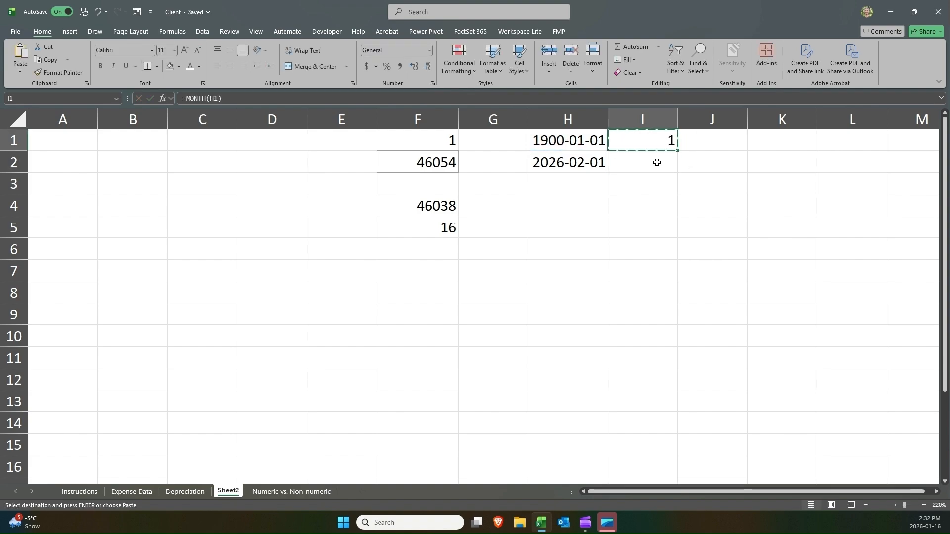
pyautogui.click(638, 166)
pyautogui.hotkey('ctrl', 'v')
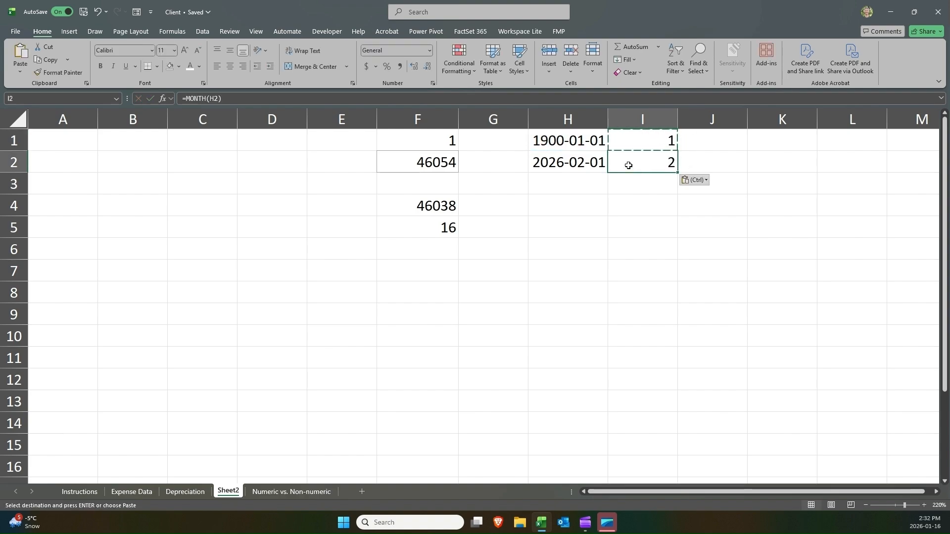
pyautogui.click(632, 205)
pyautogui.hotkey('ctrl', 'v')
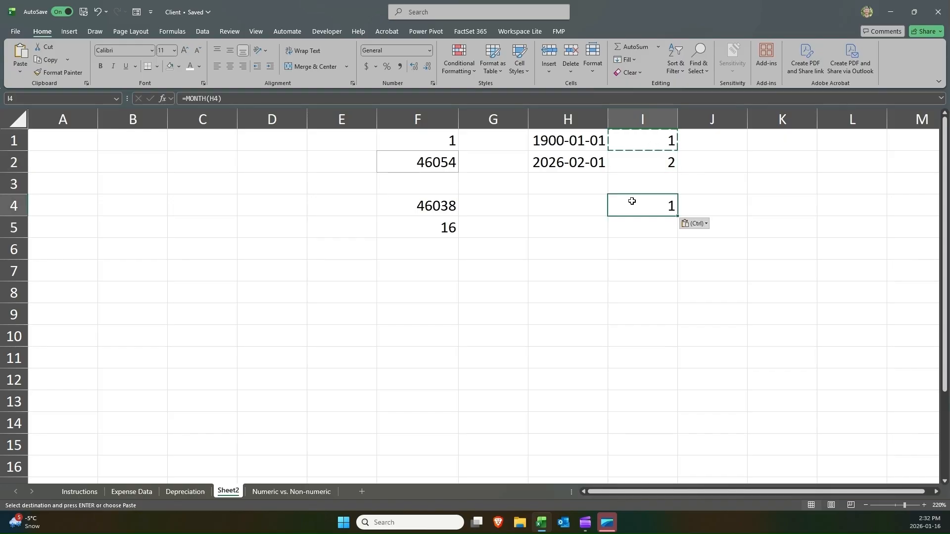
# Edit the MONTH formula in I4 so it refers to the date in F4.
pyautogui.doubleClick(632, 202)
pyautogui.moveTo(565, 197); pyautogui.dragTo(440, 201)
pyautogui.press('Return')
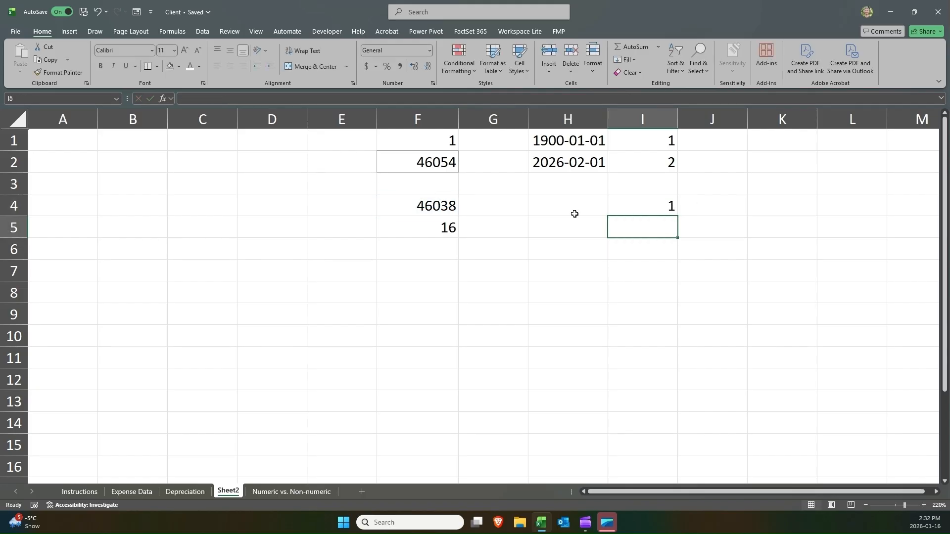
# Apply the Short Date format to F4.
pyautogui.click(645, 201)
pyautogui.click(440, 205)
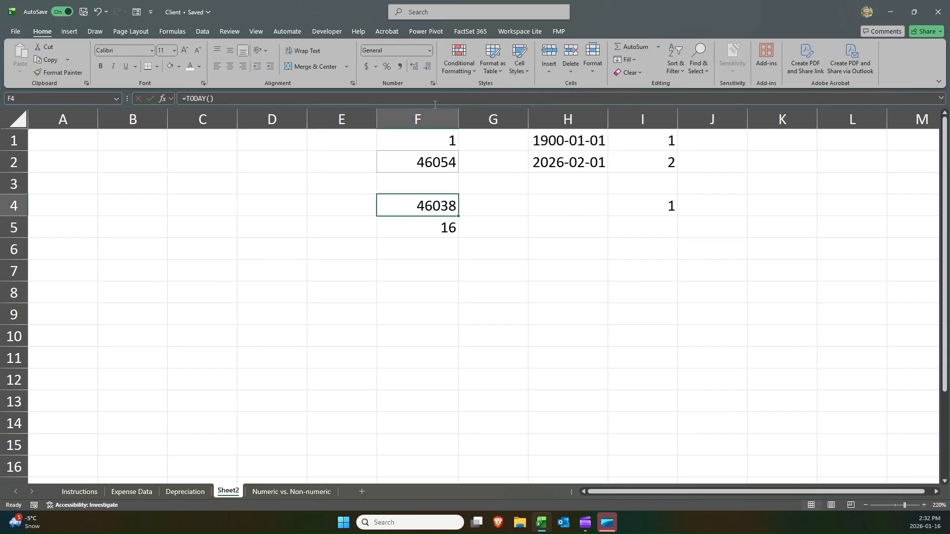
pyautogui.click(429, 50)
pyautogui.click(420, 164)
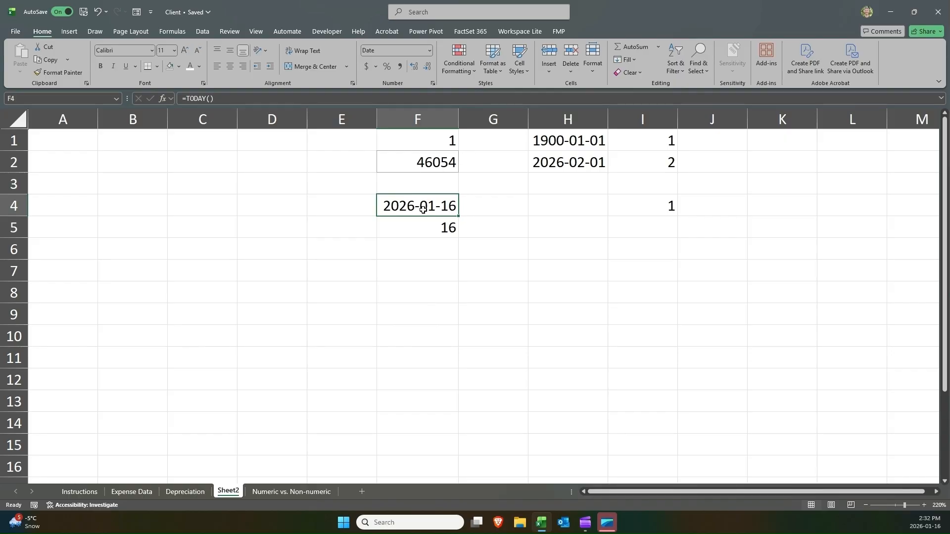
# Inspect the MONTH formulas and dates in columns H and I.
pyautogui.click(635, 204)
pyautogui.click(601, 160)
pyautogui.click(649, 157)
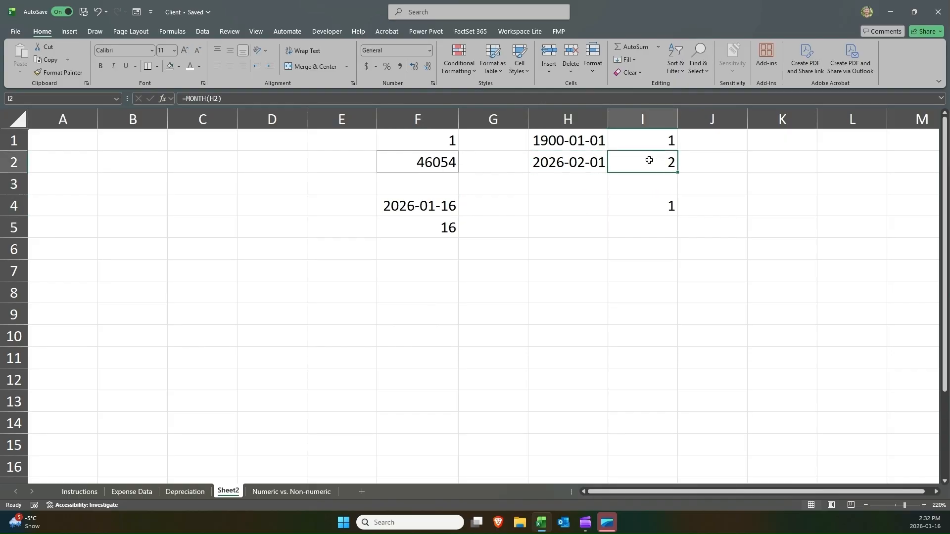
pyautogui.click(599, 160)
pyautogui.click(627, 159)
pyautogui.doubleClick(628, 159)
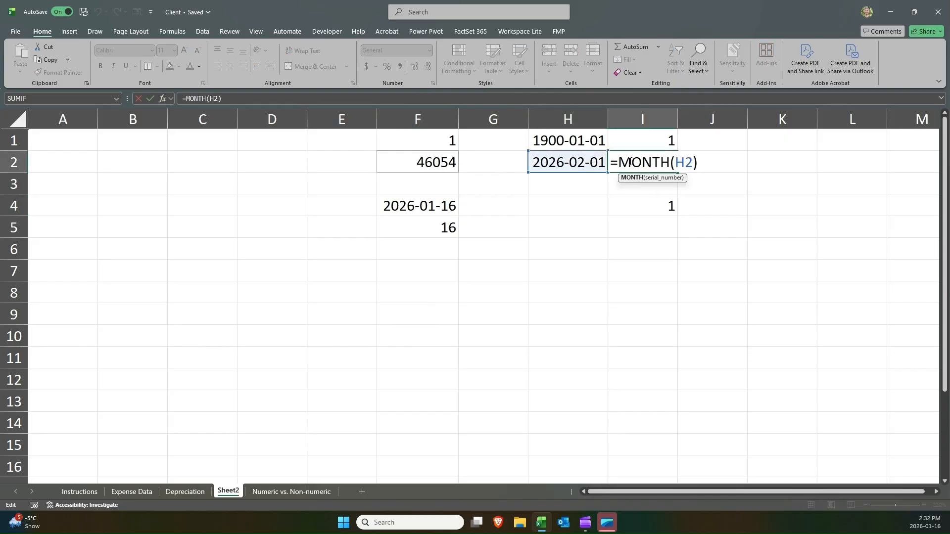
pyautogui.press('Return')
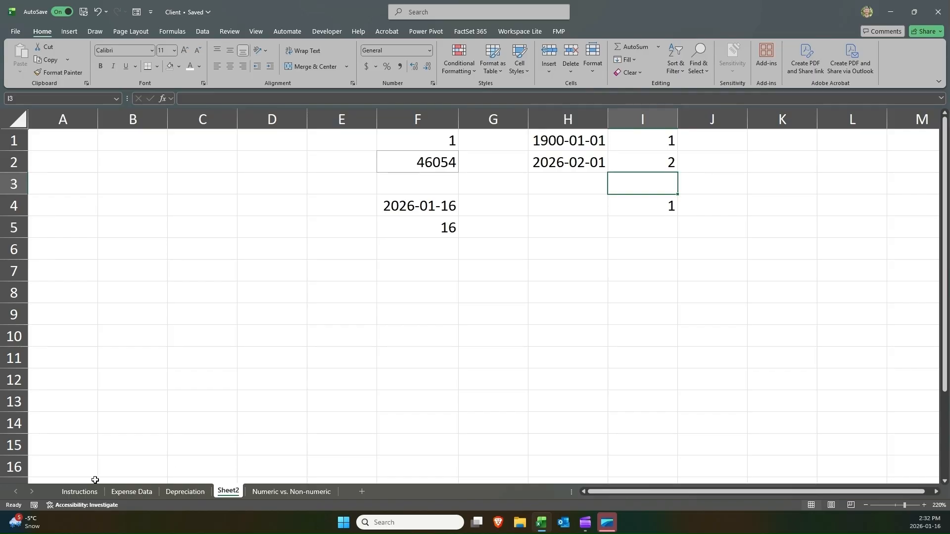
# On the Depreciation sheet, enter =12-MONTH(B4) in H4 for the months to depreciate.
pyautogui.click(185, 492)
pyautogui.click(565, 209)
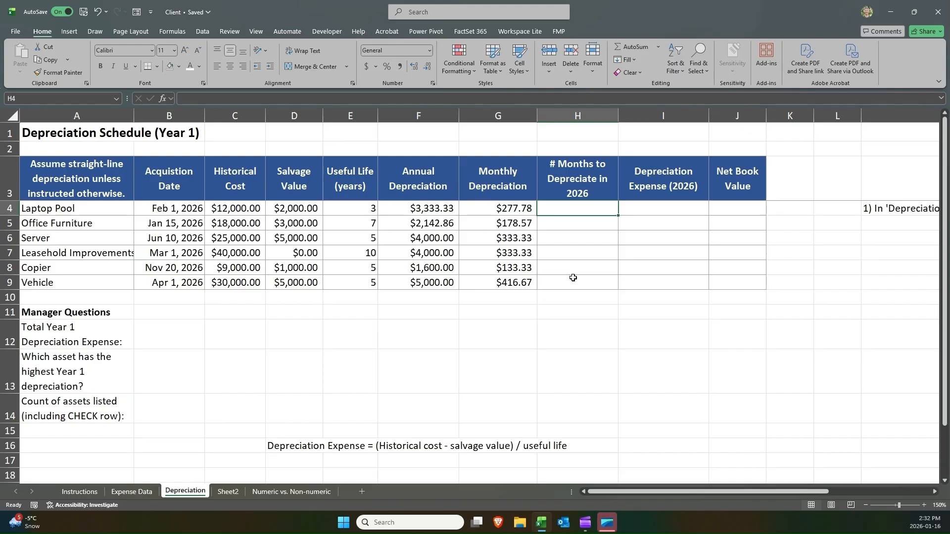
pyautogui.write('=12')
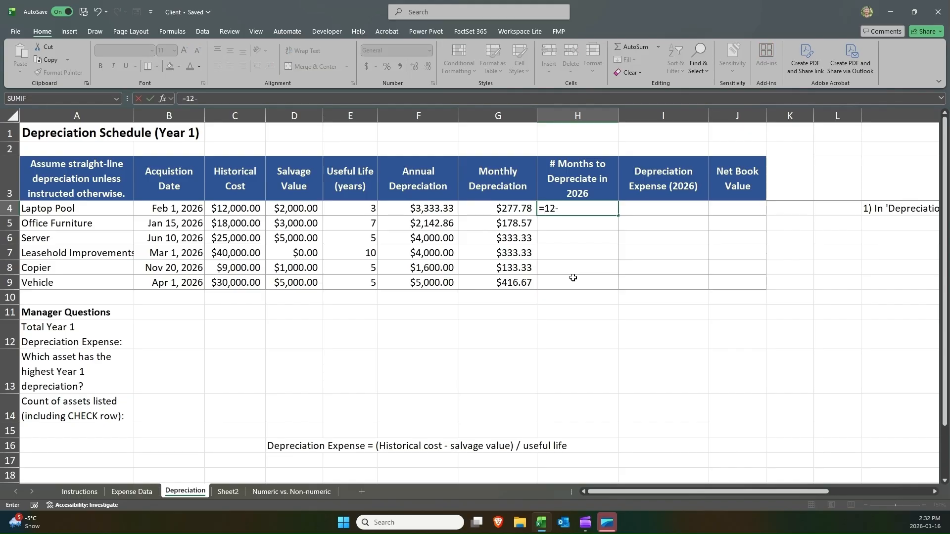
pyautogui.write('-mon')
pyautogui.press('Tab')
pyautogui.press('Left')
pyautogui.press('Left')
pyautogui.press('Left')
pyautogui.press('Left')
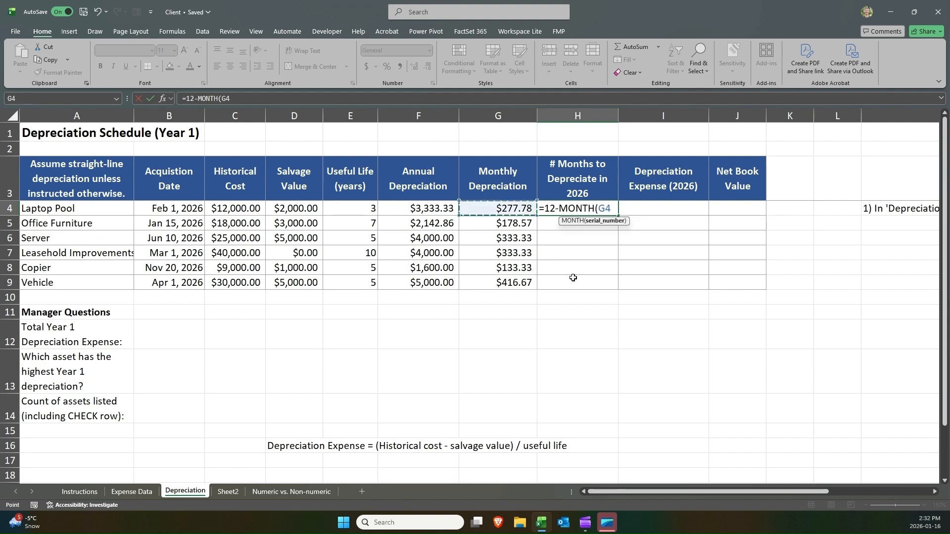
pyautogui.press('Left')
pyautogui.press('Left')
pyautogui.write(')')
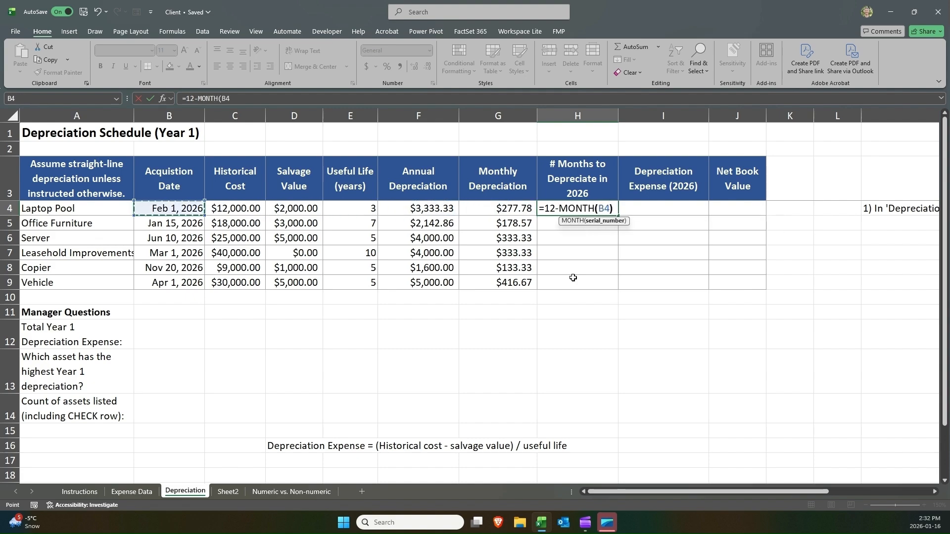
pyautogui.press('Return')
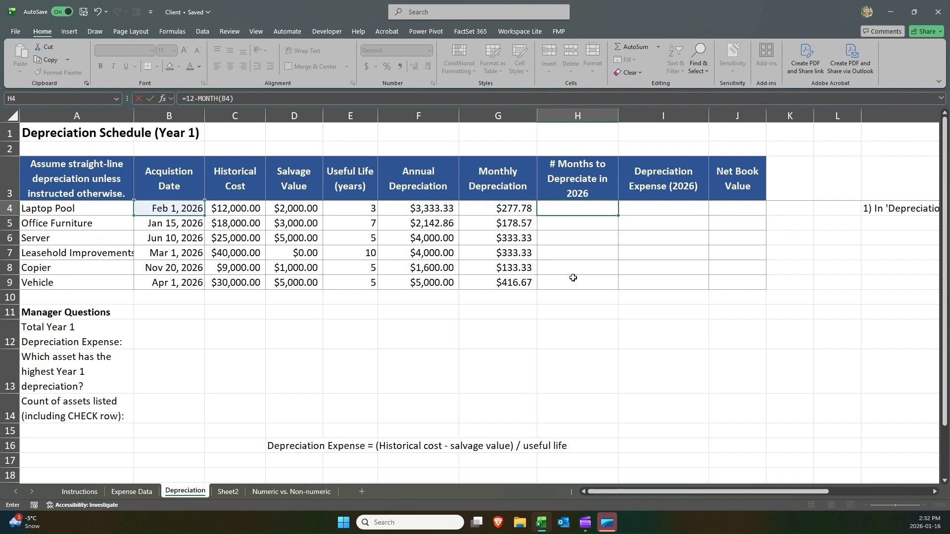
# Set H4 to General format and fill its formula down to H9.
pyautogui.press('Up')
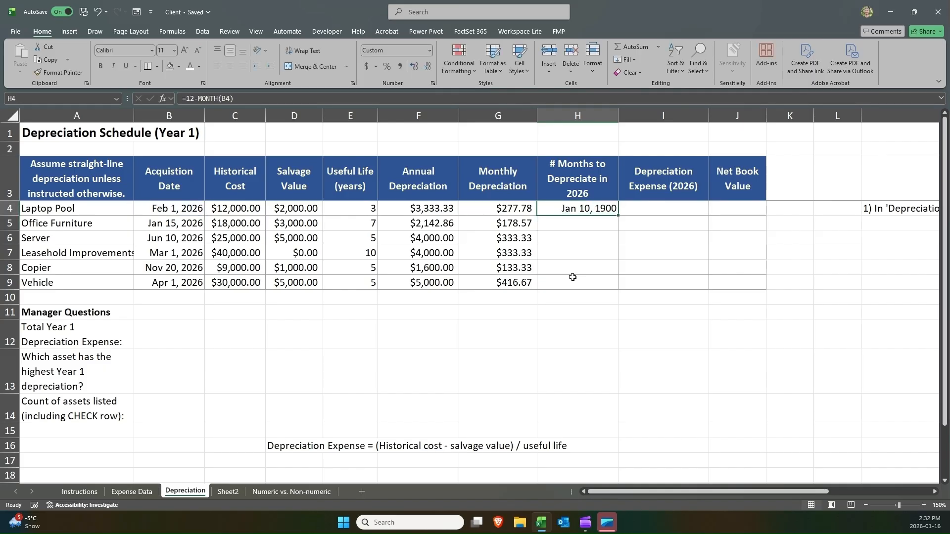
pyautogui.click(429, 50)
pyautogui.click(418, 68)
pyautogui.moveTo(618, 216); pyautogui.dragTo(610, 285)
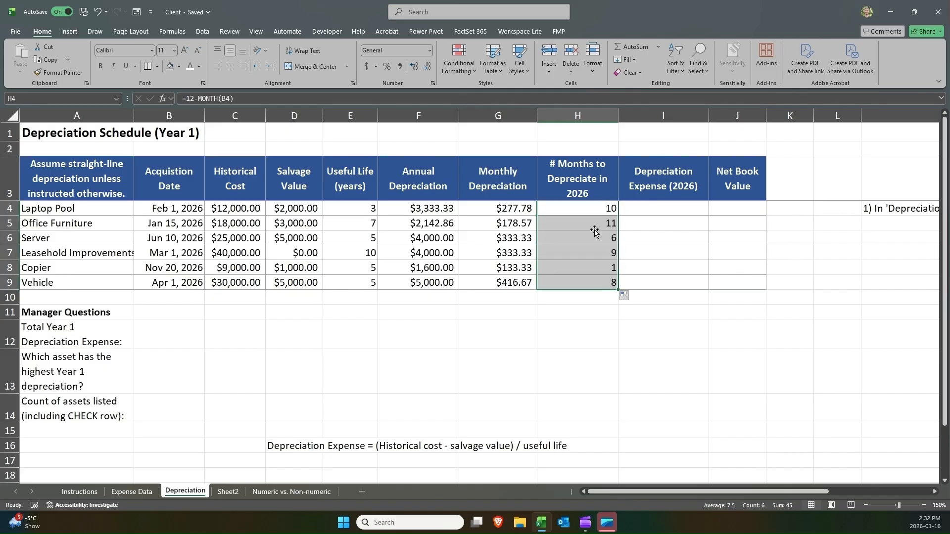
# Change the H4 formula to =12-MONTH(B4)+1.
pyautogui.moveTo(598, 229); pyautogui.dragTo(171, 227)
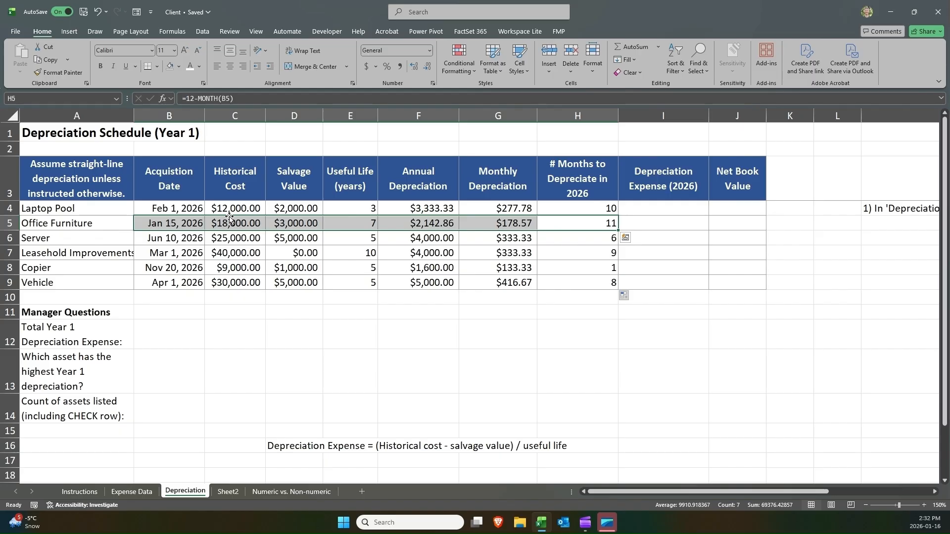
pyautogui.click(608, 222)
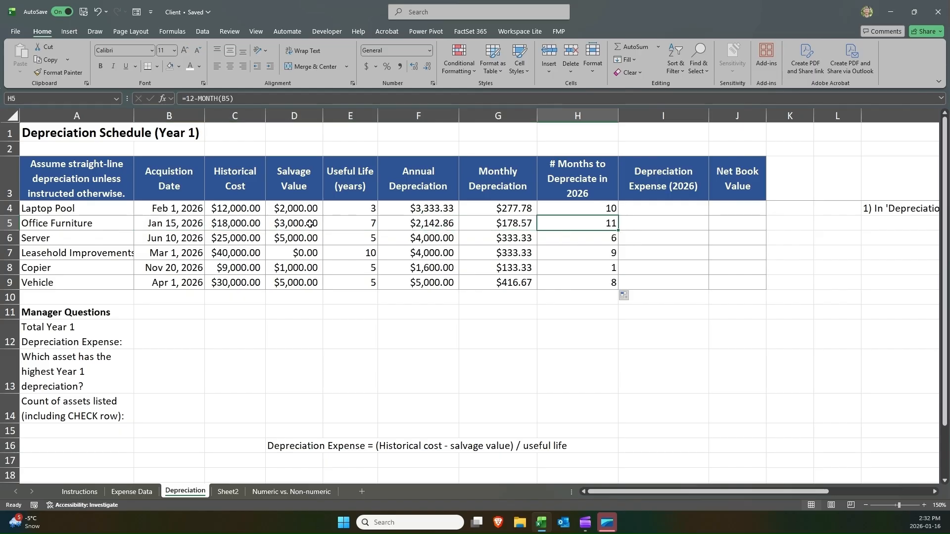
pyautogui.click(566, 208)
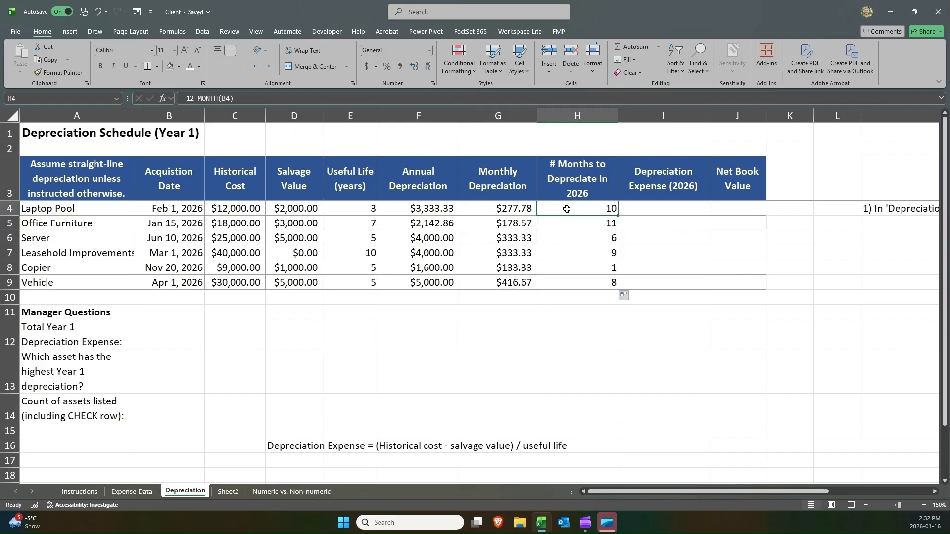
pyautogui.doubleClick(566, 209)
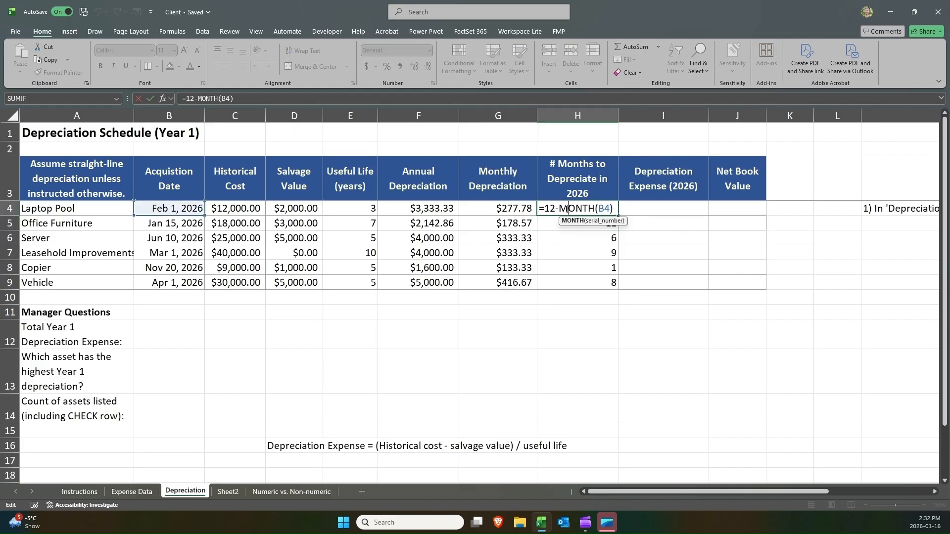
pyautogui.click(616, 208)
pyautogui.write('+')
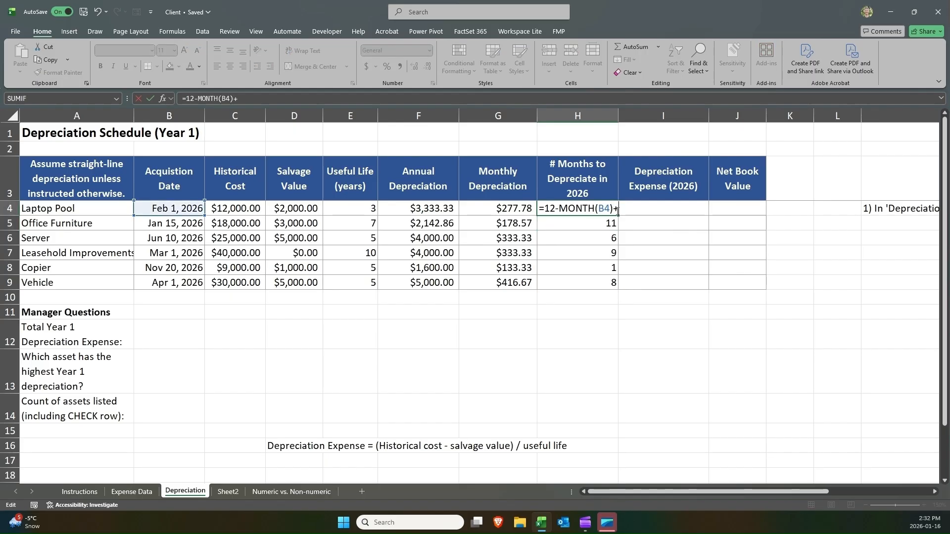
pyautogui.write('1')
pyautogui.hotkey('ctrl', 'Return')
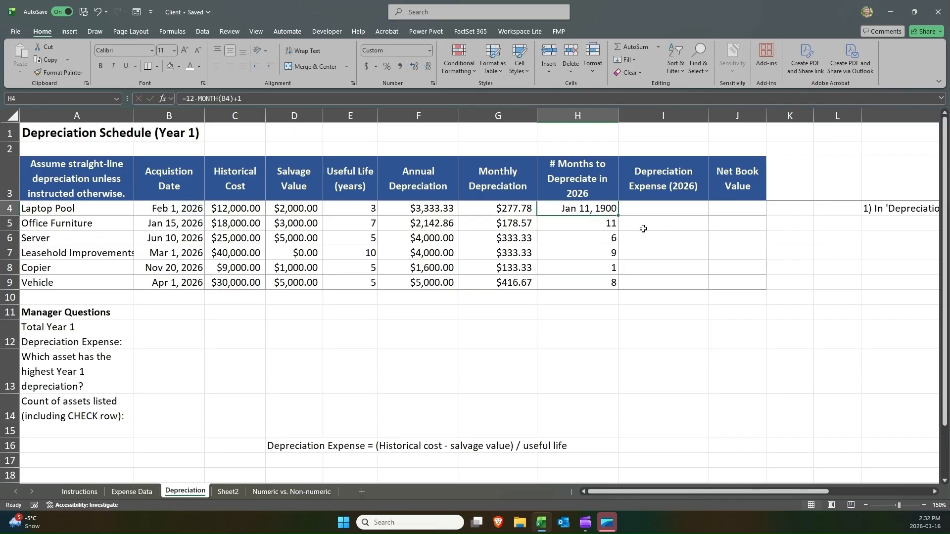
# Set H4 to General format and fill the updated formula down to H9.
pyautogui.click(428, 50)
pyautogui.click(414, 66)
pyautogui.moveTo(618, 214); pyautogui.dragTo(613, 282)
pyautogui.click(600, 208)
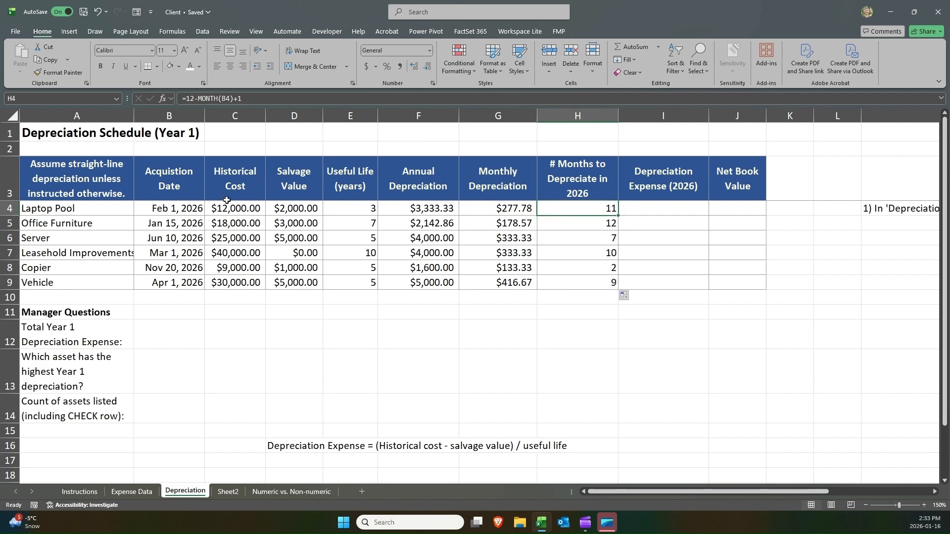
# Review the acquisition dates and month counts across rows 4 to 9 of the schedule.
pyautogui.moveTo(165, 206); pyautogui.dragTo(549, 207)
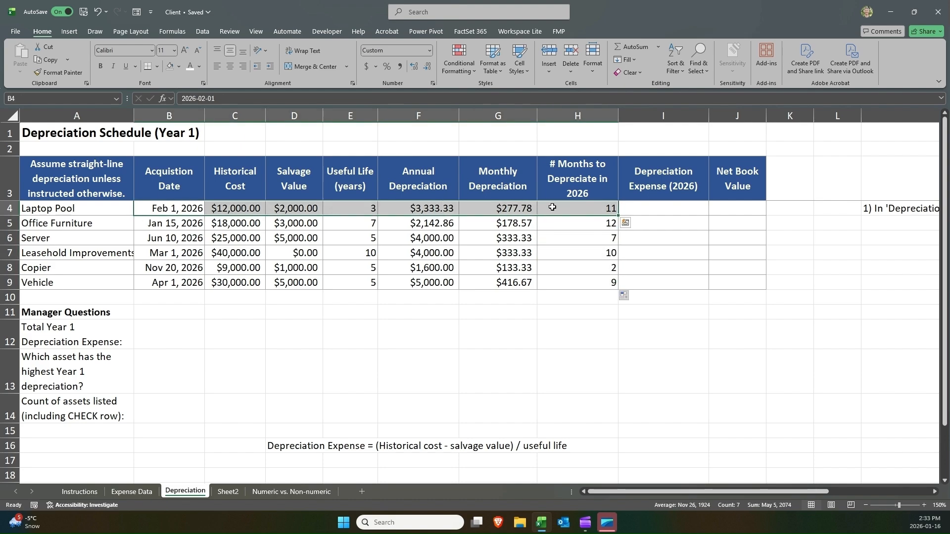
pyautogui.click(552, 207)
pyautogui.moveTo(157, 209); pyautogui.dragTo(562, 204)
pyautogui.moveTo(171, 222); pyautogui.dragTo(176, 281)
pyautogui.click(173, 222)
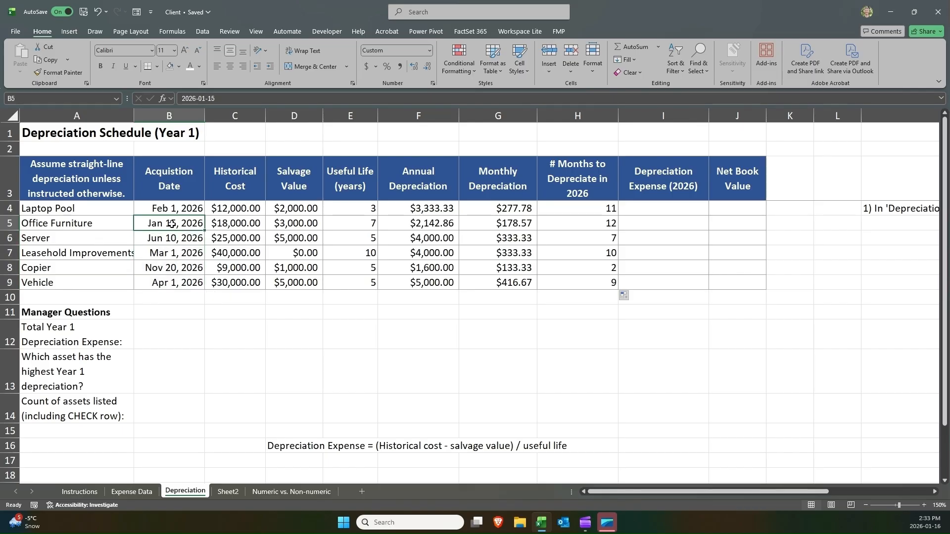
pyautogui.click(548, 228)
pyautogui.click(173, 226)
pyautogui.click(613, 224)
pyautogui.click(598, 210)
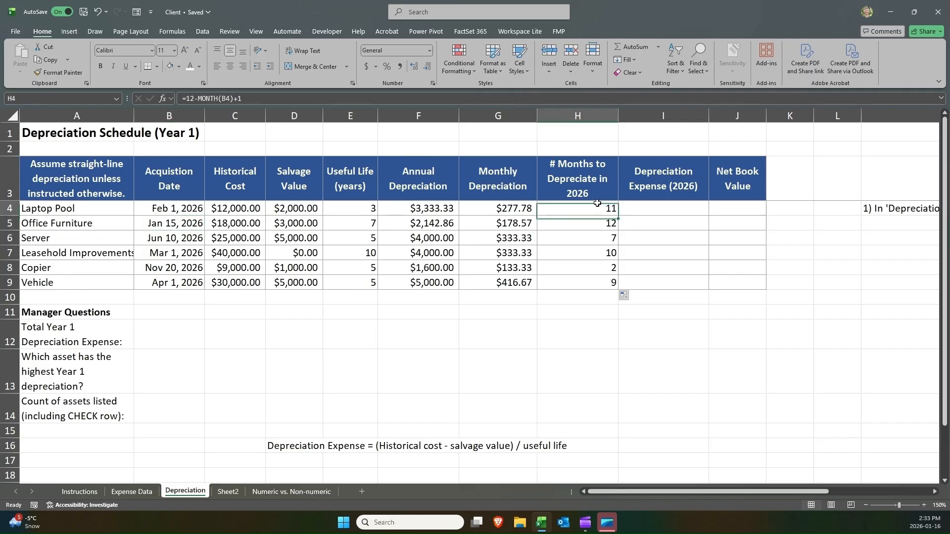
pyautogui.click(571, 223)
pyautogui.click(159, 222)
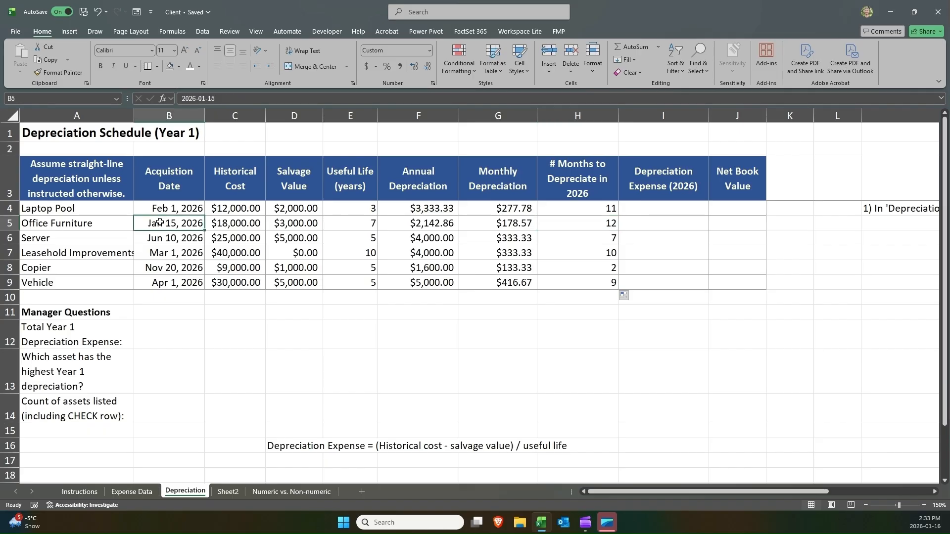
pyautogui.click(591, 225)
pyautogui.click(589, 239)
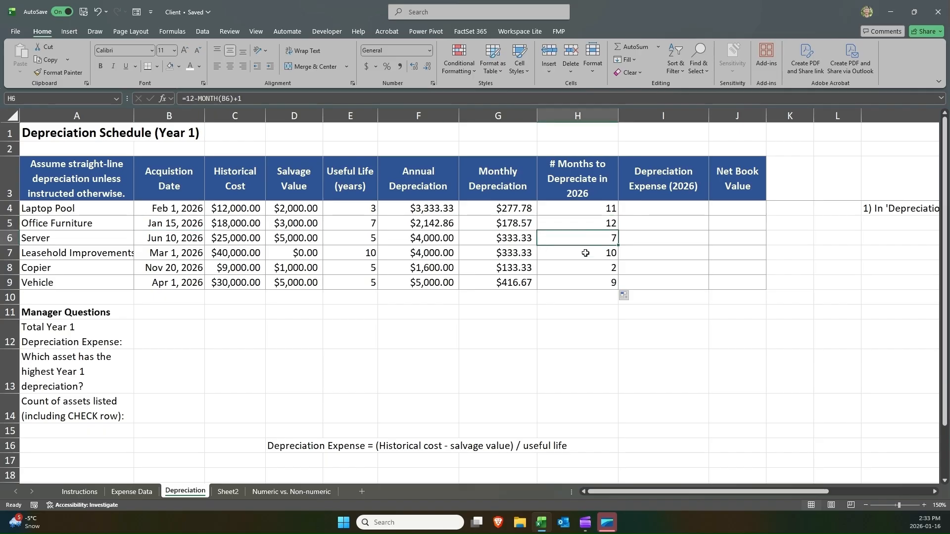
pyautogui.click(587, 253)
pyautogui.click(583, 267)
pyautogui.click(581, 280)
pyautogui.click(591, 210)
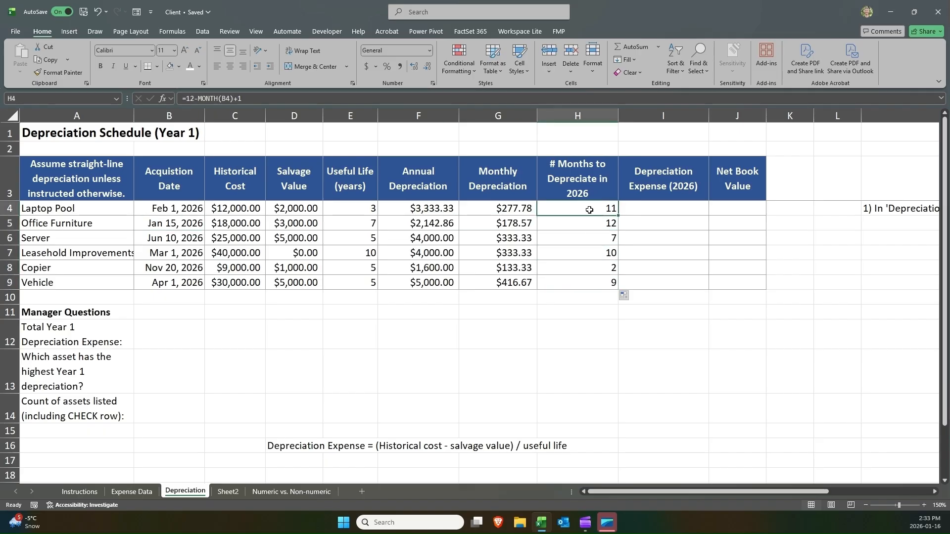
# Enter =G4*H4 in I4 for the 2026 depreciation expense and fill it down to I9.
pyautogui.click(652, 208)
pyautogui.write('=')
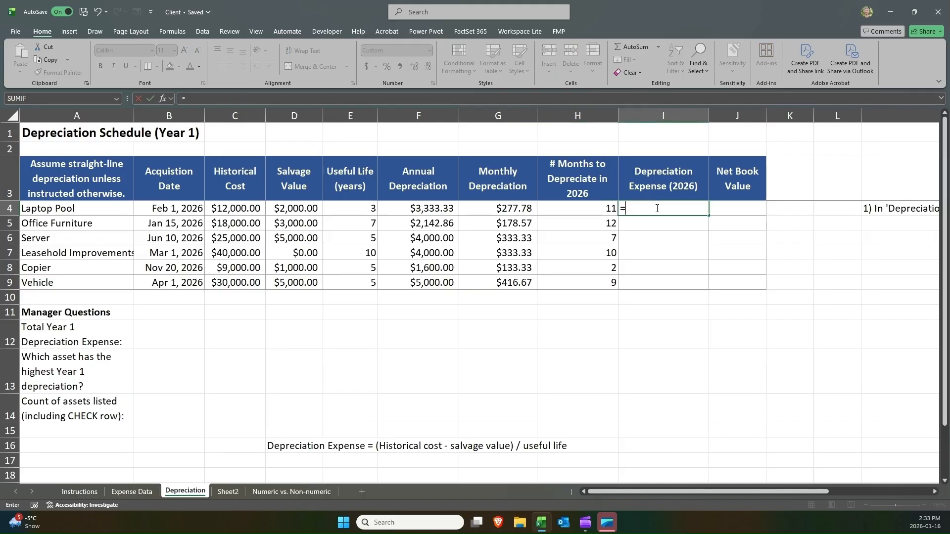
pyautogui.press('Left')
pyautogui.press('Left')
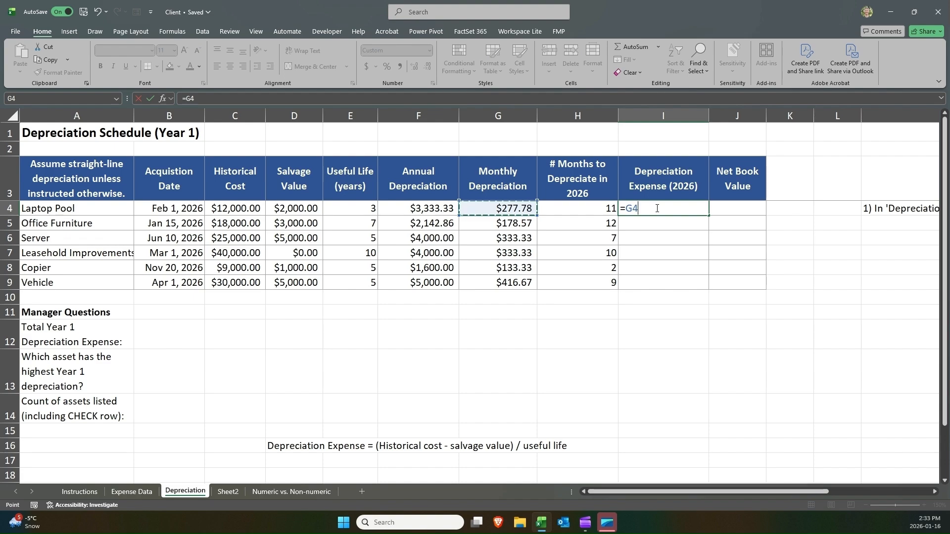
pyautogui.write('*')
pyautogui.press('Left')
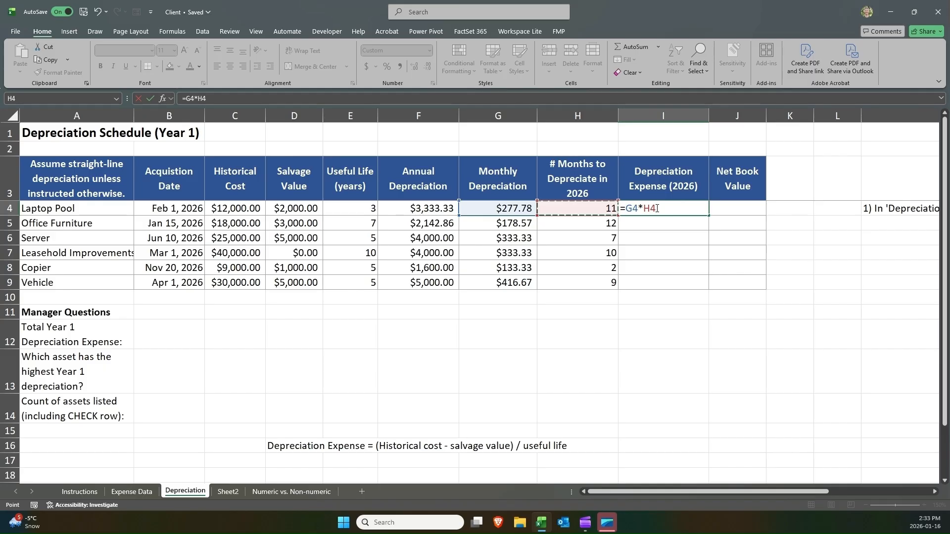
pyautogui.hotkey('ctrl', 'Return')
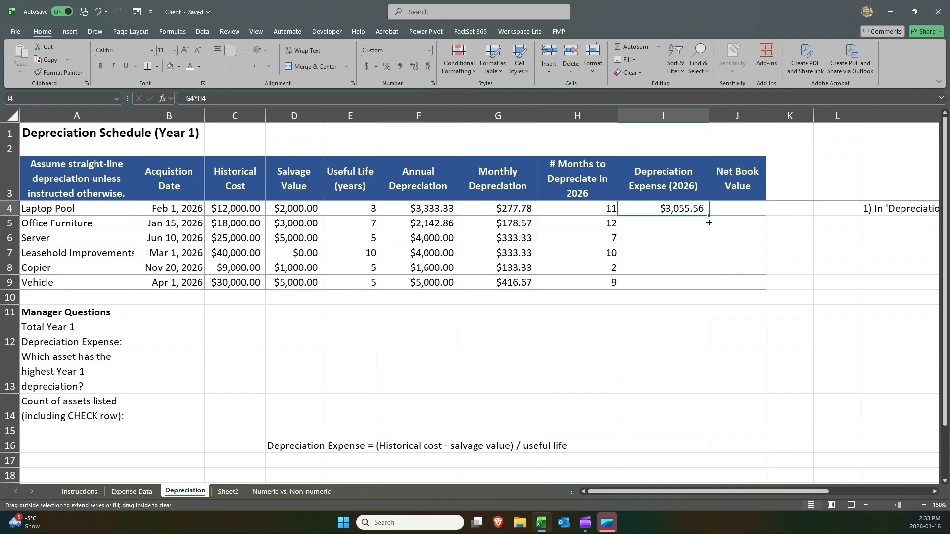
pyautogui.moveTo(708, 223); pyautogui.dragTo(701, 291)
# Enter =C4-I4 in J4 for the net book value and fill it down to J9.
pyautogui.click(736, 208)
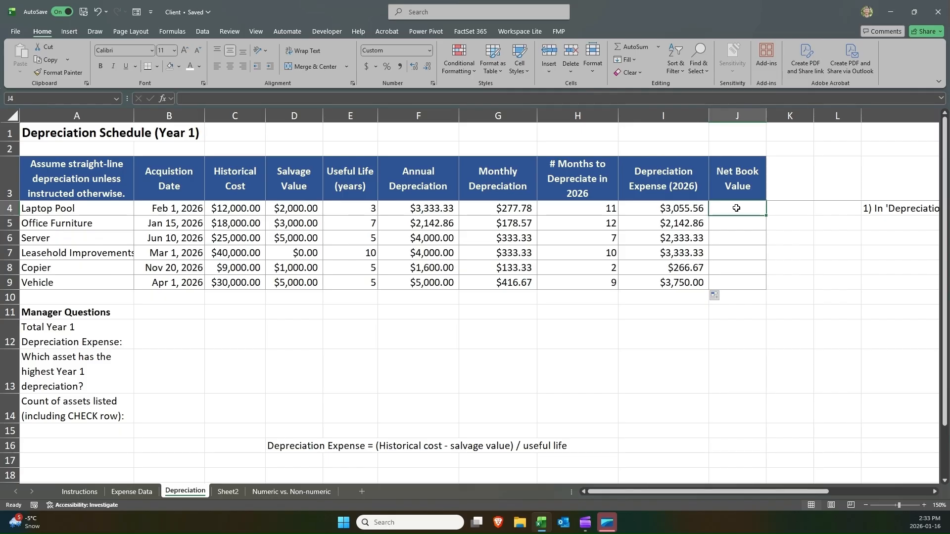
pyautogui.write('=')
pyautogui.press('Left')
pyautogui.press('Left')
pyautogui.press('Left')
pyautogui.press('Left')
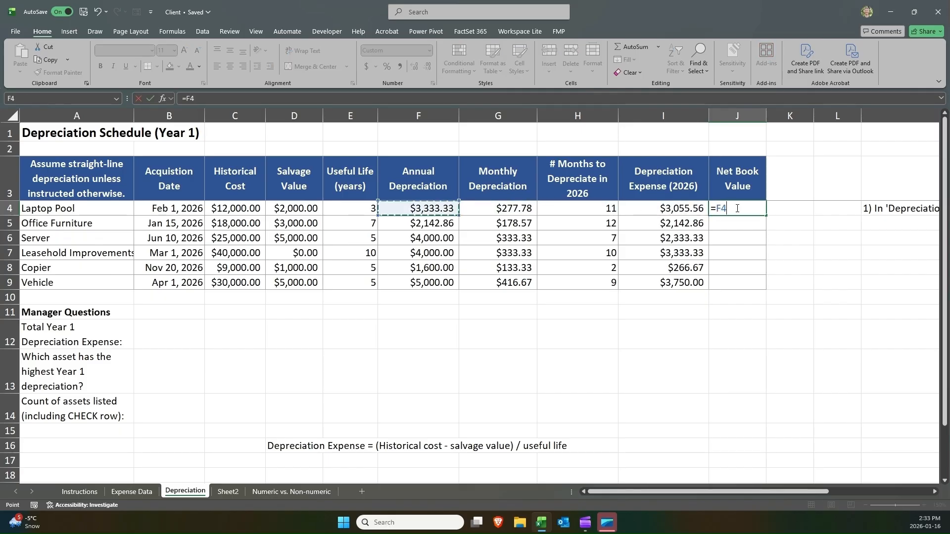
pyautogui.press('Left')
pyautogui.press('Left')
pyautogui.press('Left')
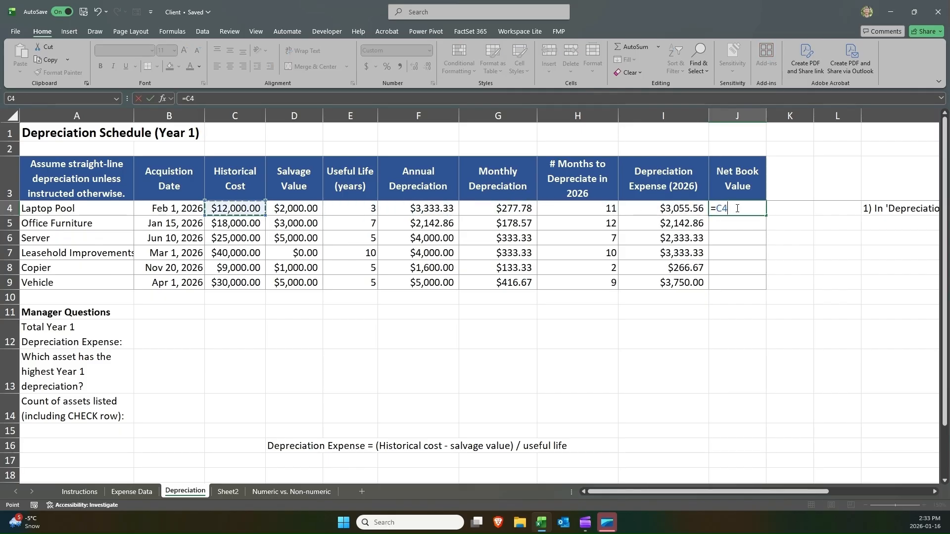
pyautogui.write('-')
pyautogui.press('Left')
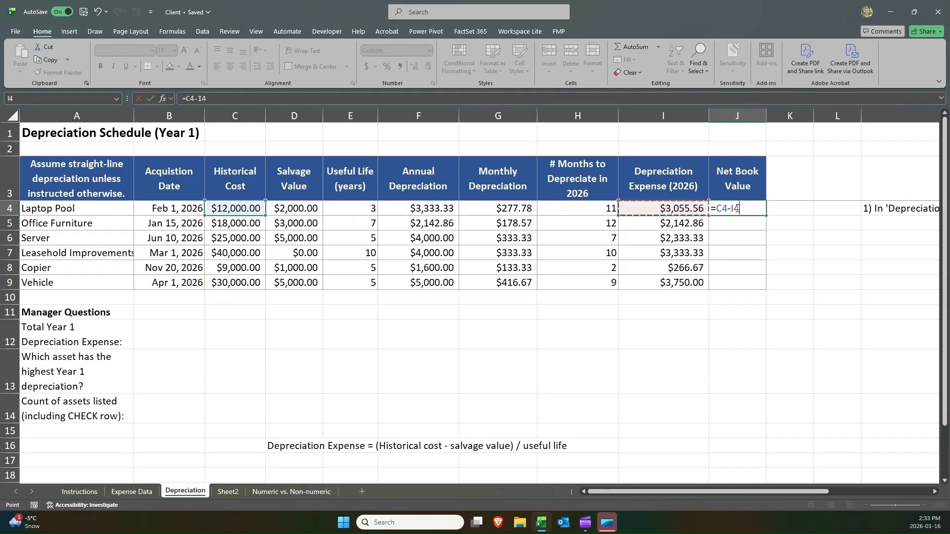
pyautogui.press('Return')
pyautogui.click(747, 208)
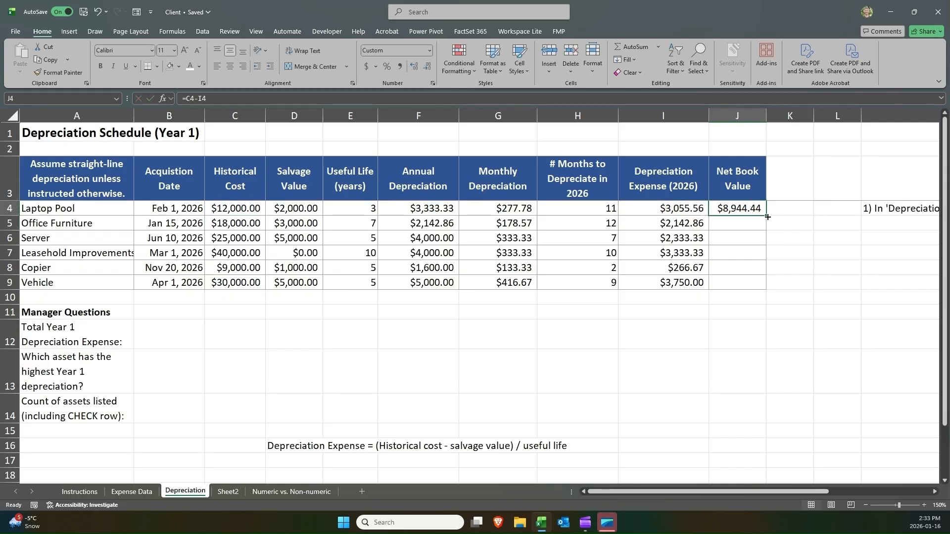
pyautogui.moveTo(767, 217); pyautogui.dragTo(752, 282)
pyautogui.click(753, 282)
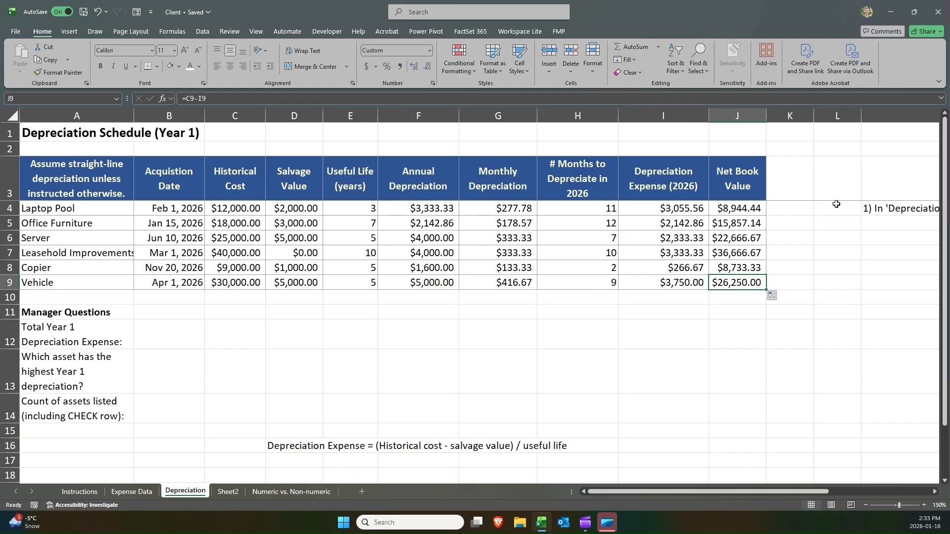
# Delete the stray instruction note beside the table in row 4.
pyautogui.click(870, 212)
pyautogui.press('Delete')
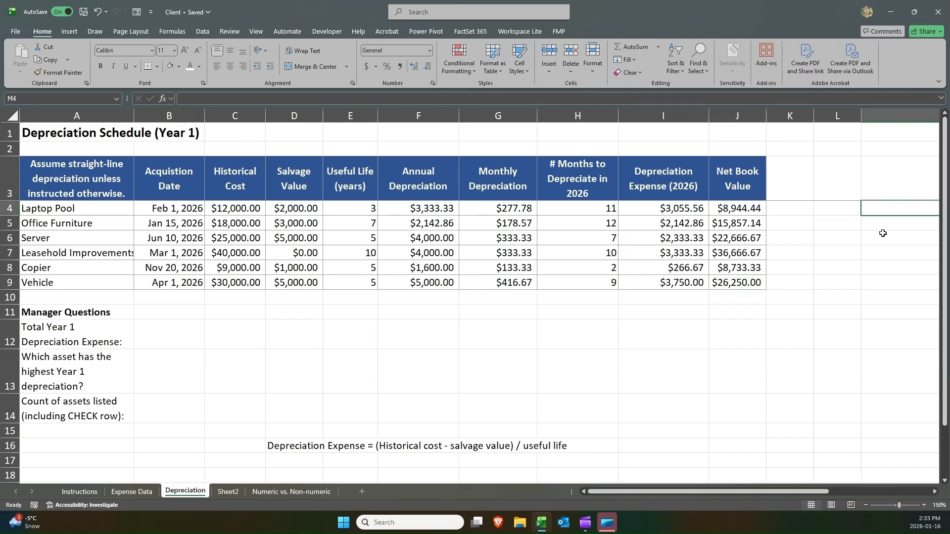
# Copy the task 2 rows and skills from the Instructions sheet and paste them at D17 on Depreciation.
pyautogui.click(79, 491)
pyautogui.click(42, 378)
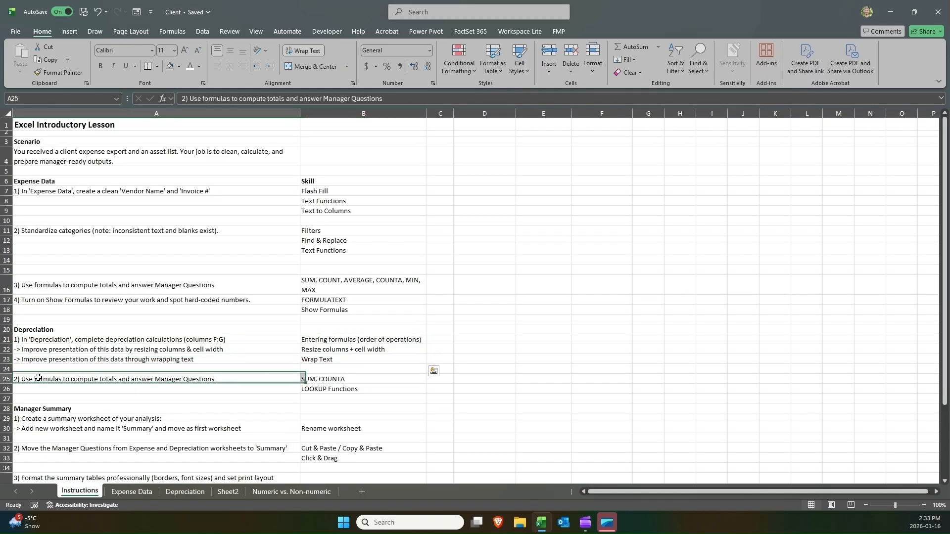
pyautogui.keyDown('shift'); pyautogui.click(328, 389); pyautogui.keyUp('shift')
pyautogui.hotkey('ctrl', 'c')
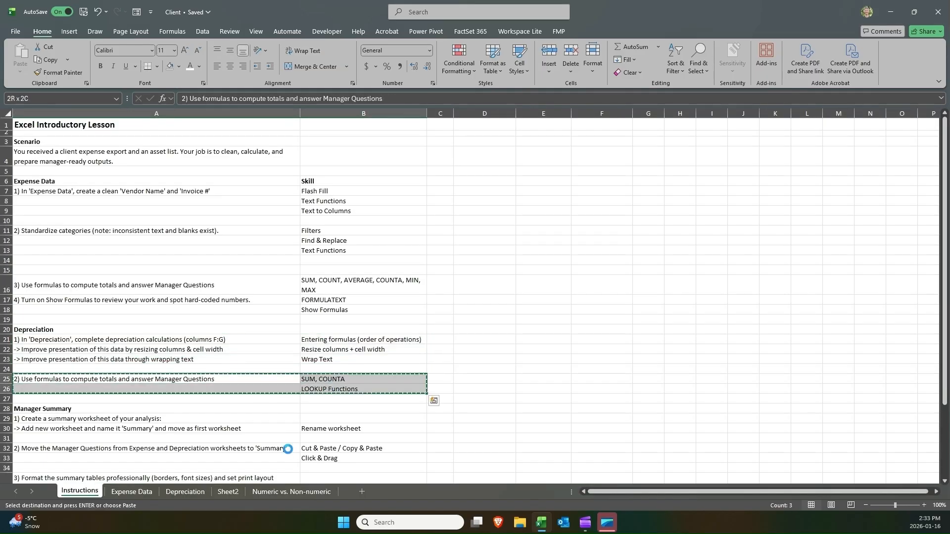
pyautogui.click(185, 492)
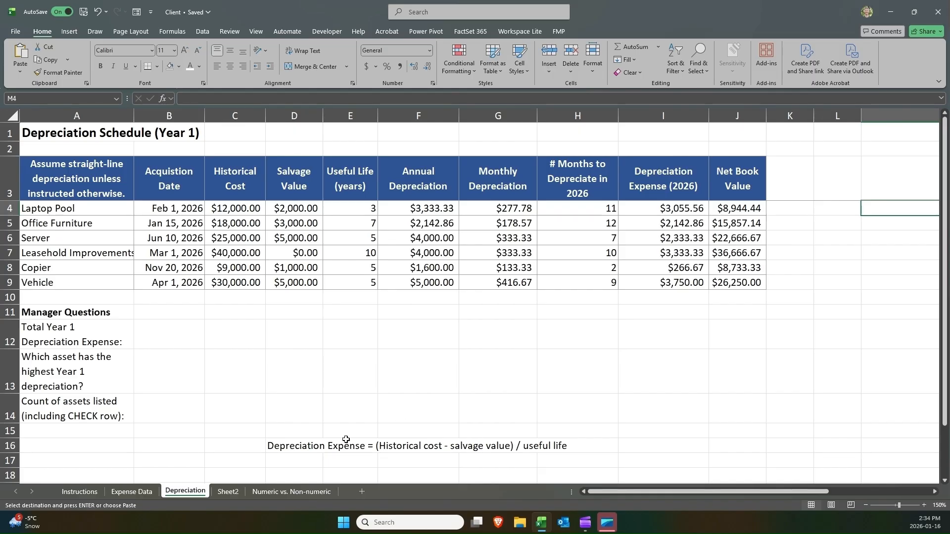
pyautogui.click(303, 459)
pyautogui.hotkey('ctrl', 'v')
# Undo the last edit to the pasted notes in rows 17 and 18.
pyautogui.scroll(-1, 354, 406)
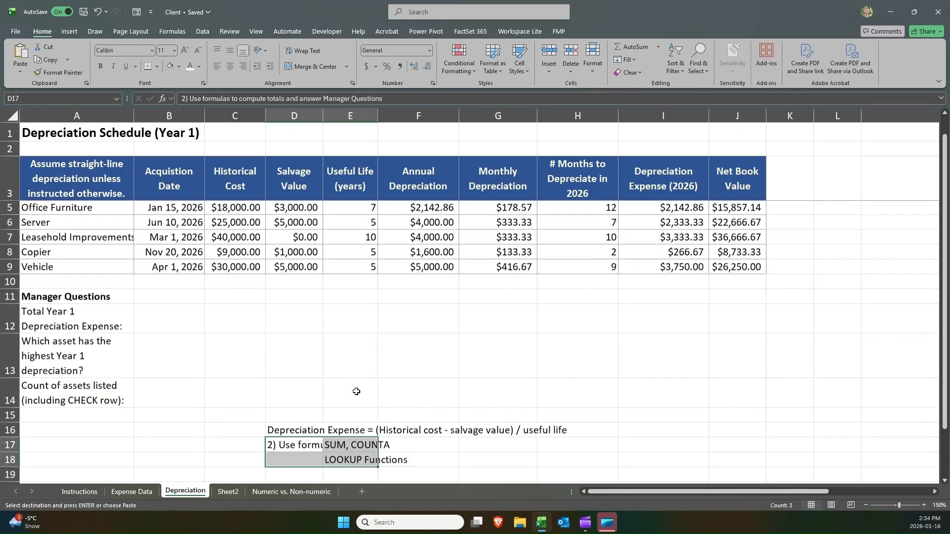
pyautogui.moveTo(329, 416); pyautogui.dragTo(335, 425)
pyautogui.hotkey('ctrl', 'z')
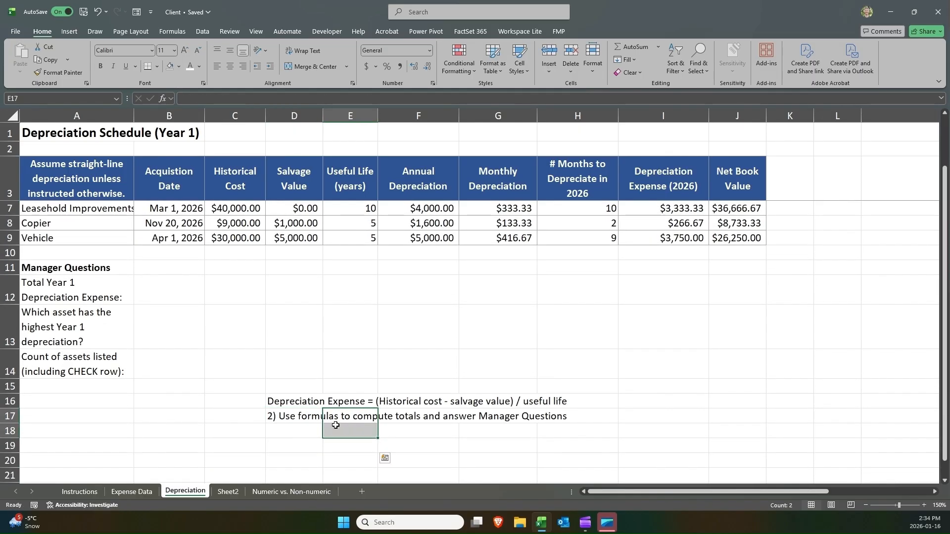
# Delete the depreciation expense formula note in D16.
pyautogui.scroll(1, 344, 312)
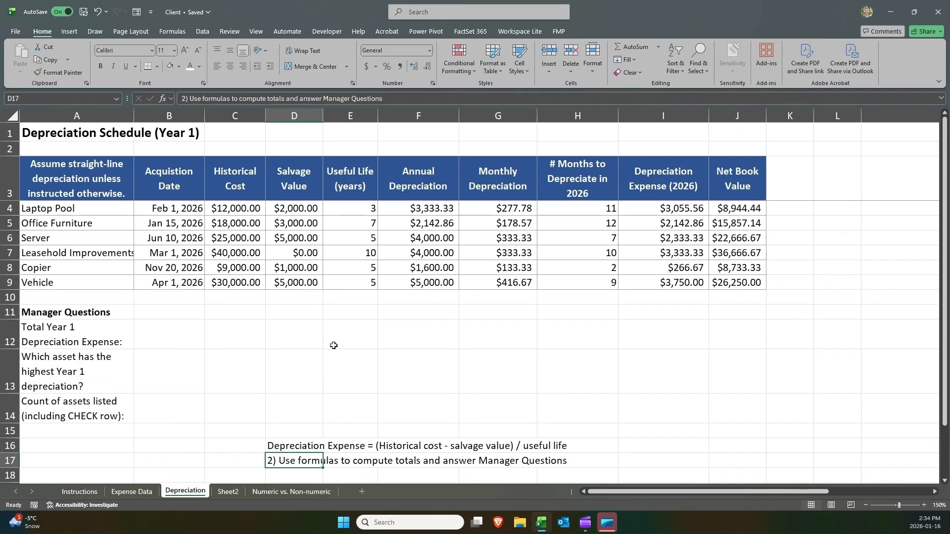
pyautogui.click(280, 445)
pyautogui.press('Delete')
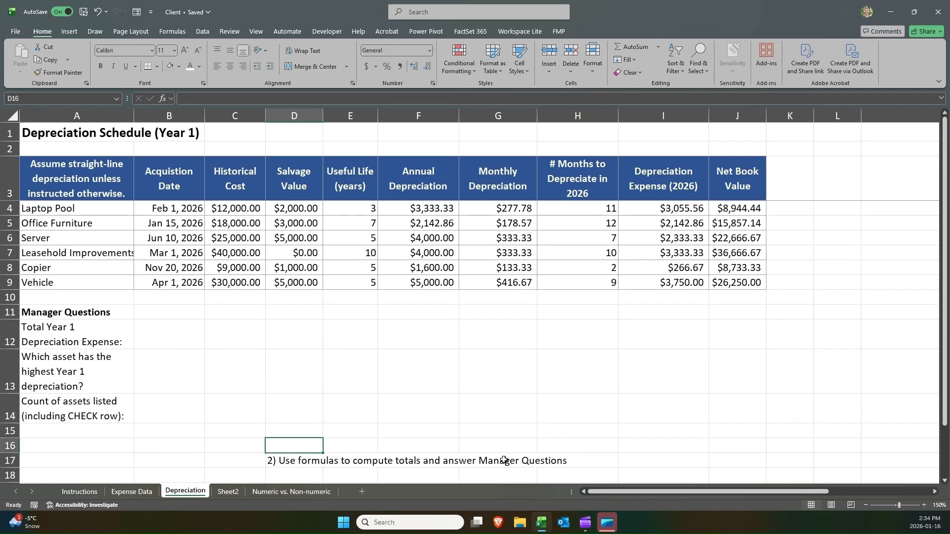
# In B12, total the Year 1 depreciation expense with =SUM(I4:I9).
pyautogui.click(126, 329)
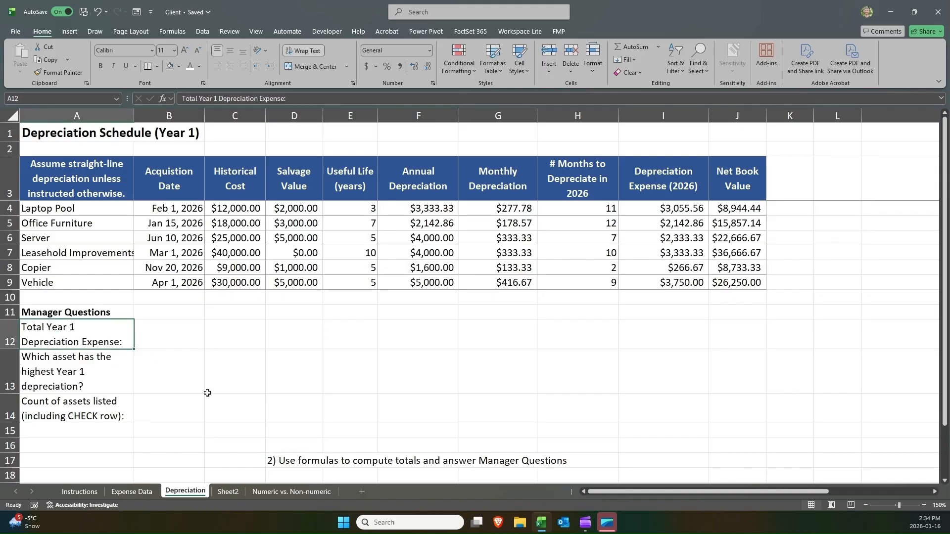
pyautogui.click(160, 328)
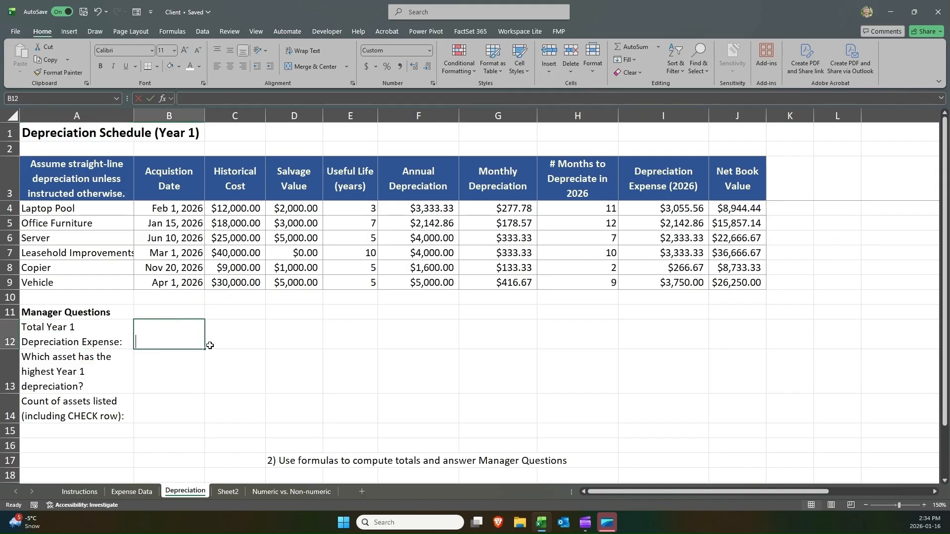
pyautogui.write('=sum')
pyautogui.press('Tab')
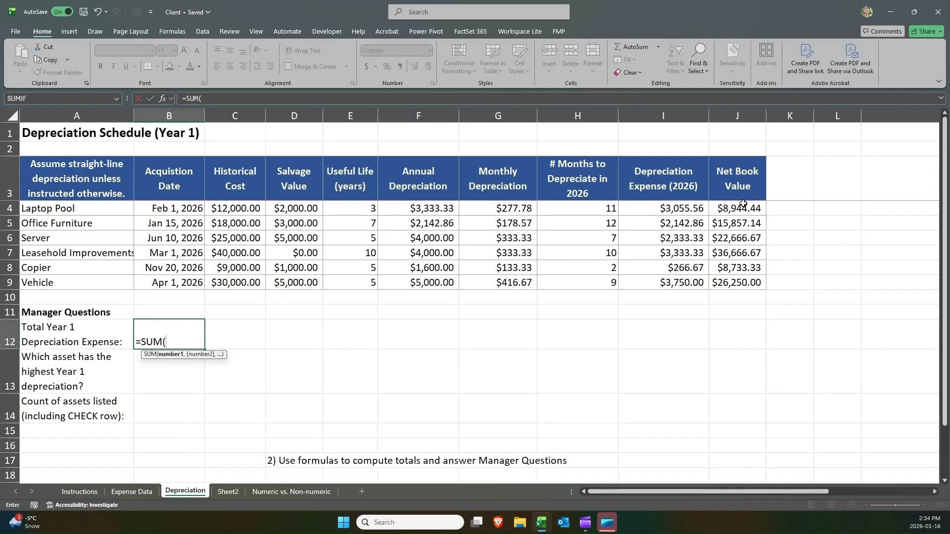
pyautogui.moveTo(685, 208); pyautogui.dragTo(675, 281)
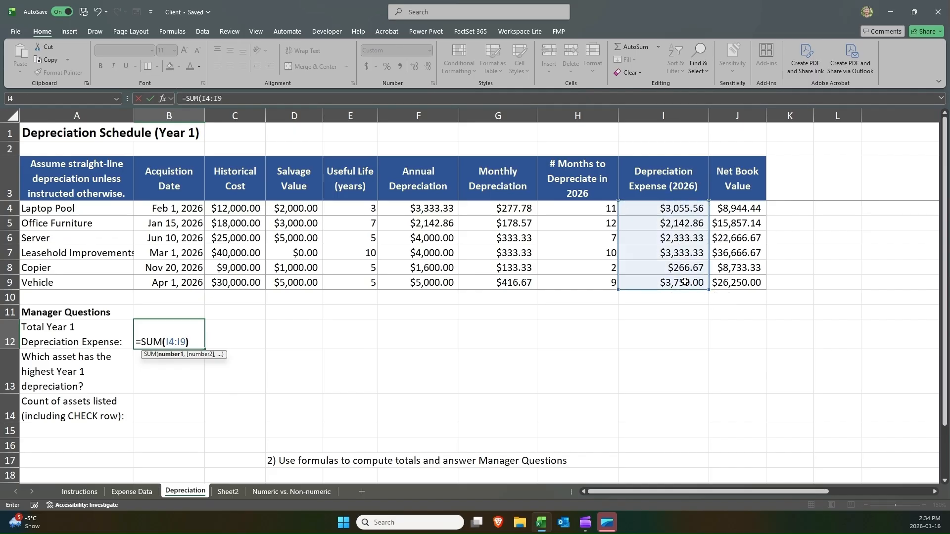
pyautogui.press('Return')
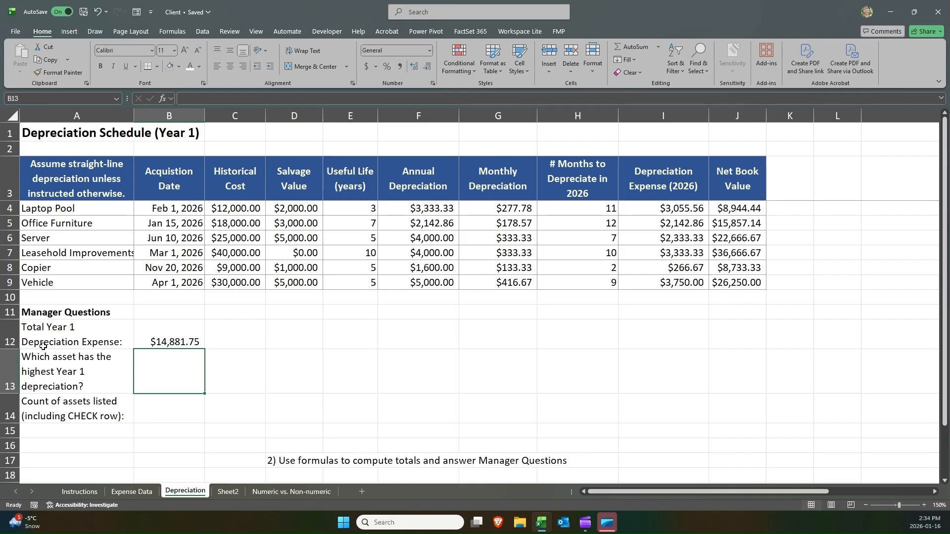
# In B13, enter =MAX(I4:I9) for the highest Year 1 depreciation amount.
pyautogui.moveTo(49, 363); pyautogui.dragTo(142, 369)
pyautogui.click(154, 376)
pyautogui.write('=')
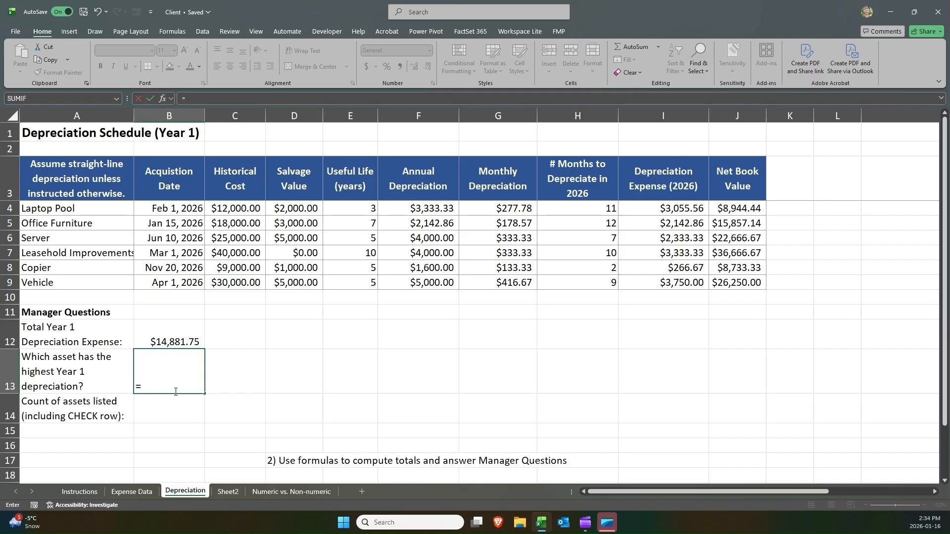
pyautogui.write('ma')
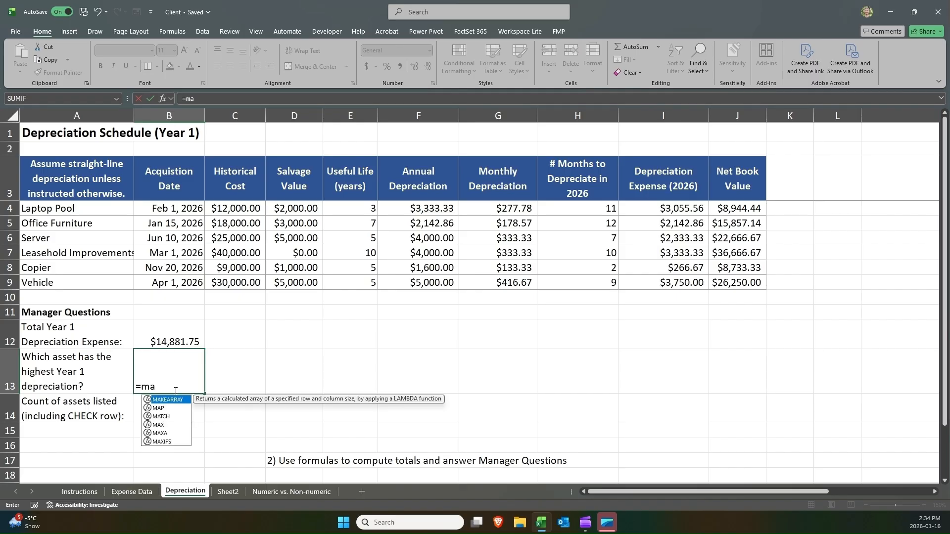
pyautogui.press('Down')
pyautogui.press('Down')
pyautogui.press('Tab')
pyautogui.press('BackSpace')
pyautogui.press('BackSpace')
pyautogui.press('BackSpace')
pyautogui.press('BackSpace')
pyautogui.press('Down')
pyautogui.press('Down')
pyautogui.press('Down')
pyautogui.press('Tab')
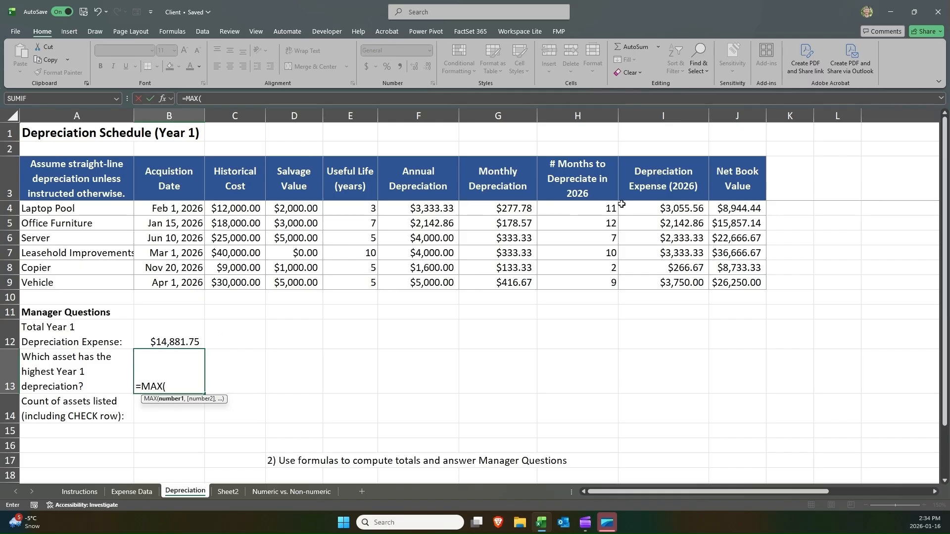
pyautogui.moveTo(668, 210); pyautogui.dragTo(708, 305)
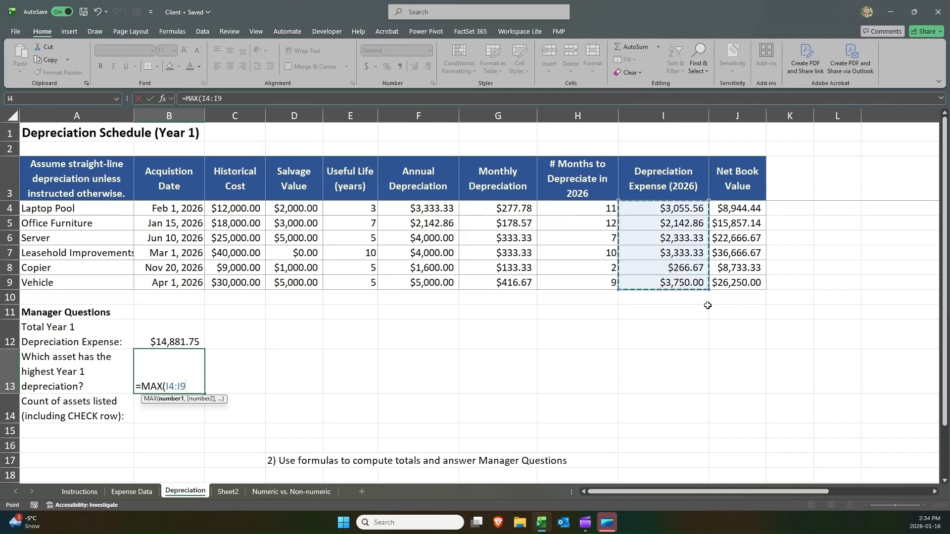
pyautogui.hotkey('ctrl', 'Return')
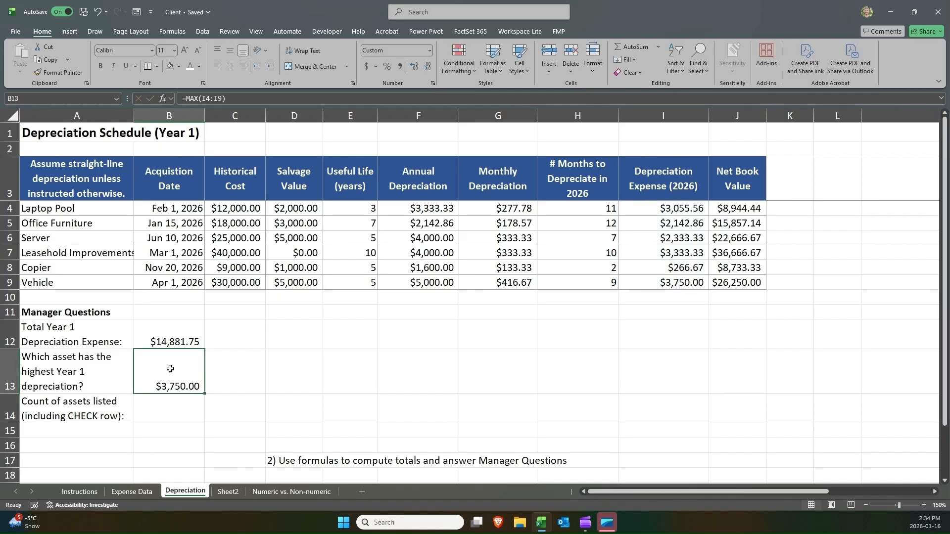
# Compare the B13 result against the depreciation expense values in column I.
pyautogui.moveTo(92, 289); pyautogui.dragTo(665, 282)
pyautogui.click(194, 364)
pyautogui.click(639, 279)
pyautogui.click(155, 384)
pyautogui.click(639, 285)
pyautogui.click(172, 375)
pyautogui.moveTo(661, 207); pyautogui.dragTo(659, 278)
pyautogui.click(659, 278)
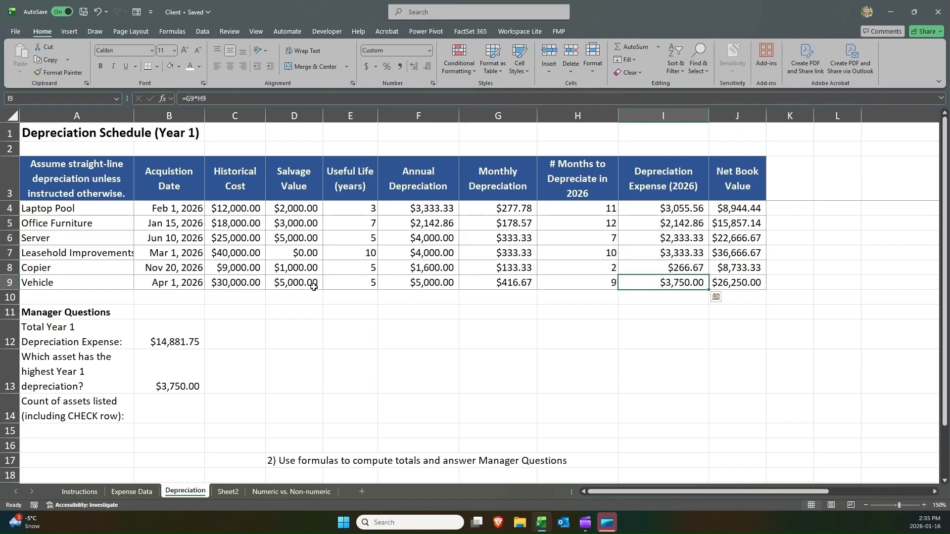
# In C13, enter =XLOOKUP(B13,I4:I9,A4:A9) to return the asset name with the highest Year 1 depreciation.
pyautogui.click(79, 287)
pyautogui.click(235, 361)
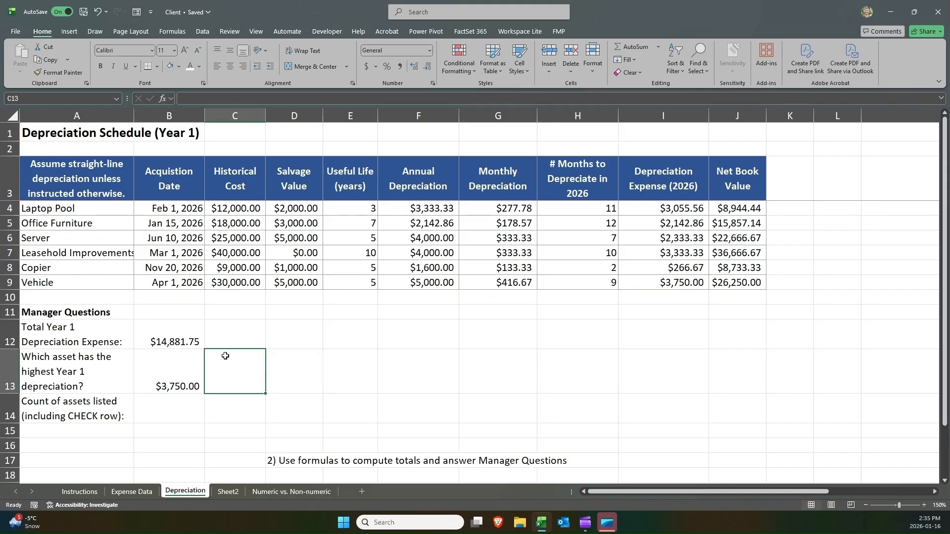
pyautogui.click(75, 283)
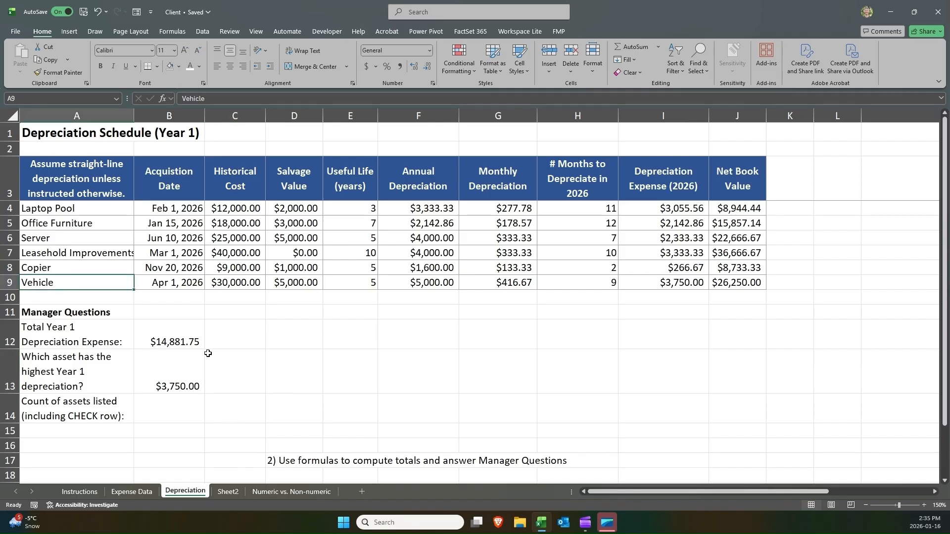
pyautogui.click(225, 384)
pyautogui.write('=x')
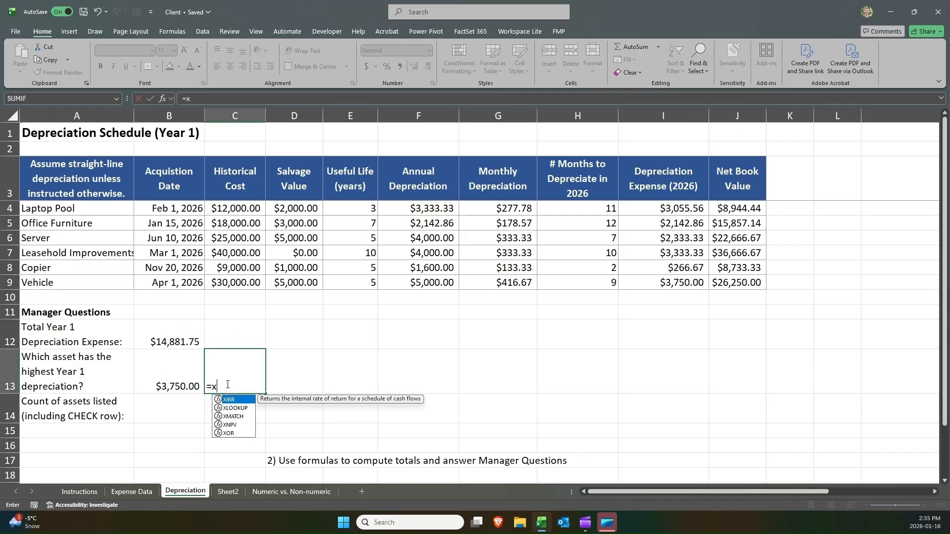
pyautogui.press('Down')
pyautogui.press('Tab')
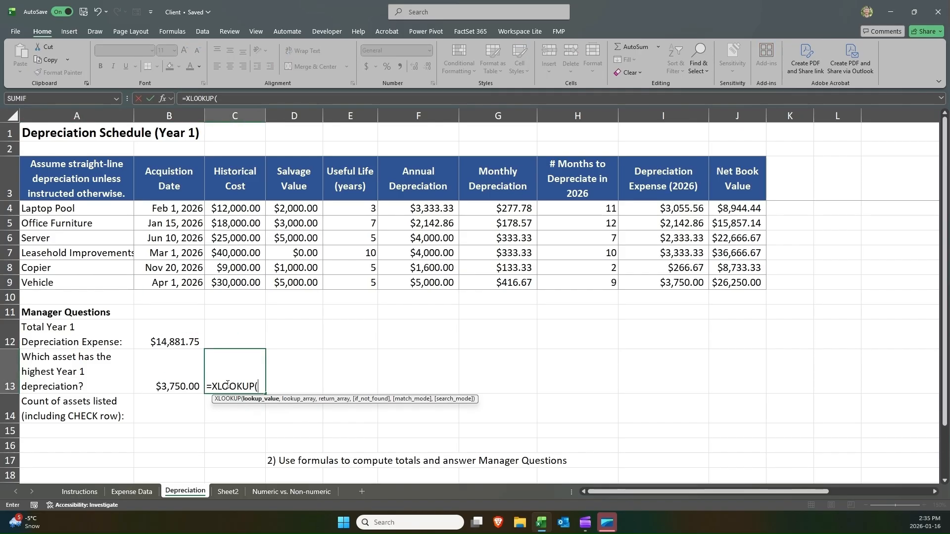
pyautogui.click(186, 374)
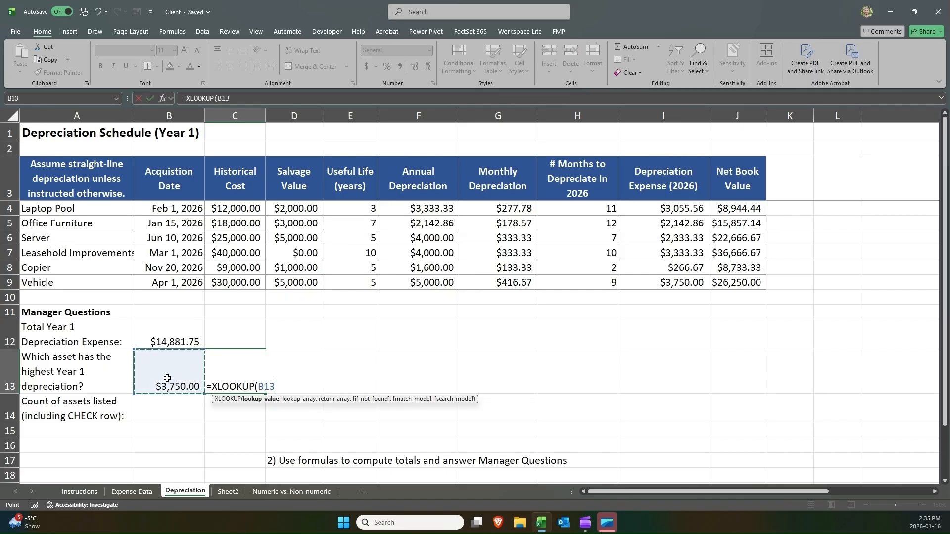
pyautogui.write(',')
pyautogui.moveTo(662, 208); pyautogui.dragTo(661, 290)
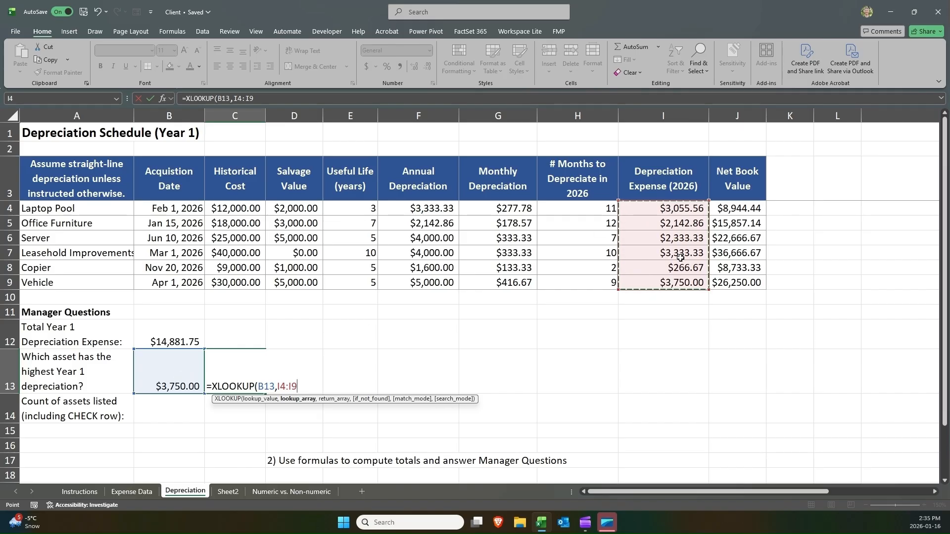
pyautogui.write(',')
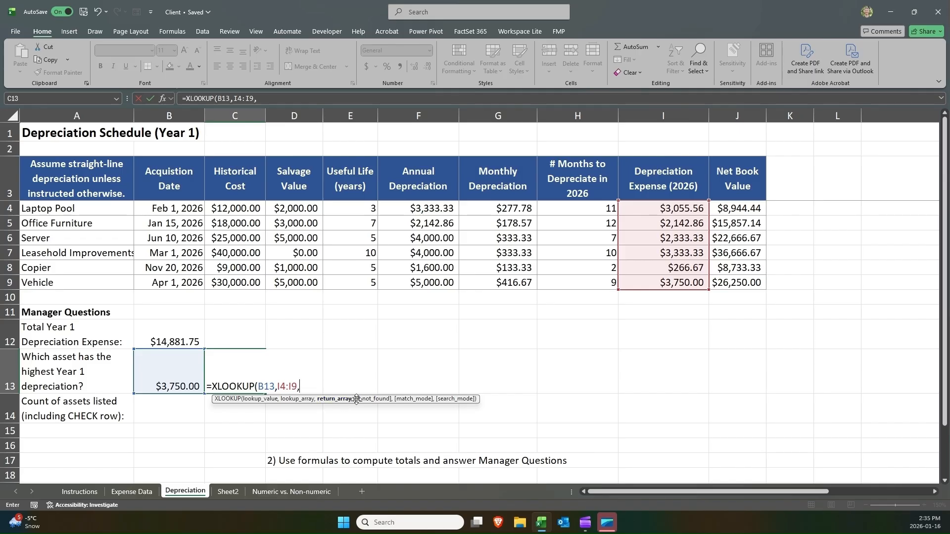
pyautogui.moveTo(105, 203); pyautogui.dragTo(104, 281)
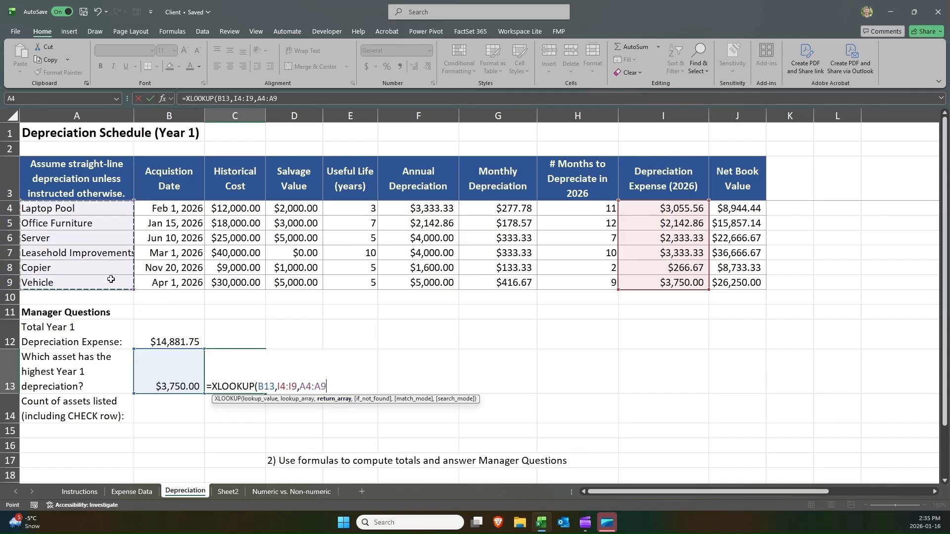
pyautogui.write(')')
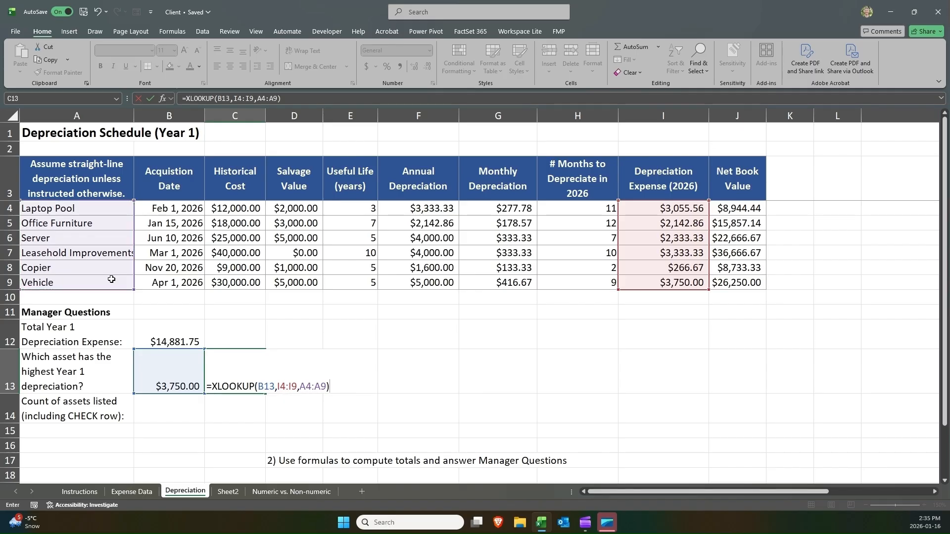
pyautogui.press('Return')
# Inspect the MAX formula in B13 and the XLOOKUP formula in C13.
pyautogui.press('Up')
pyautogui.press('Left')
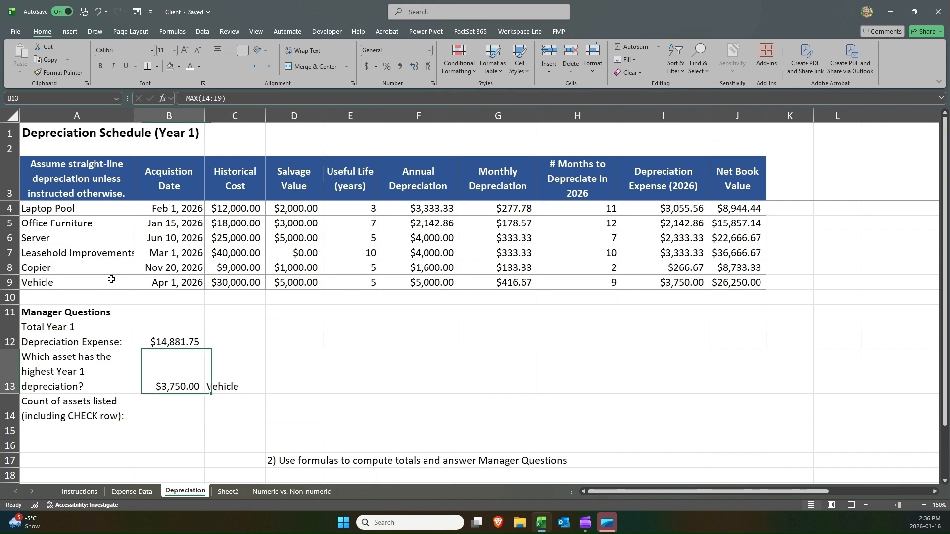
pyautogui.press('Right')
pyautogui.press('Left')
pyautogui.press('Right')
pyautogui.press('Left')
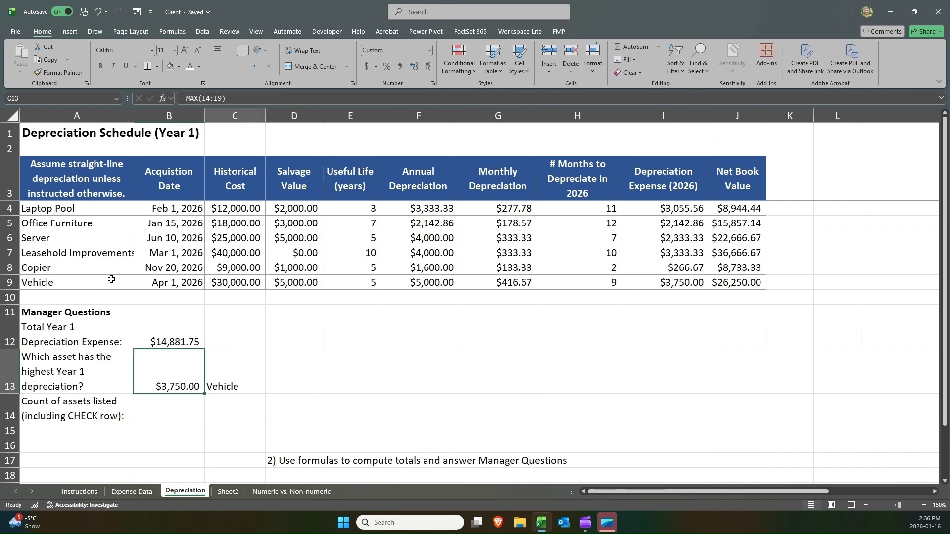
pyautogui.press('Right')
pyautogui.doubleClick(170, 383)
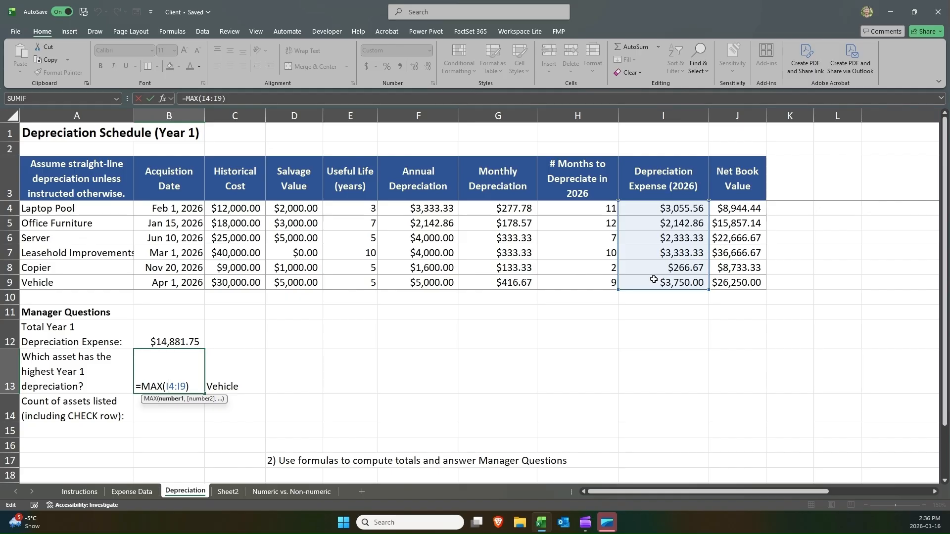
pyautogui.press('Return')
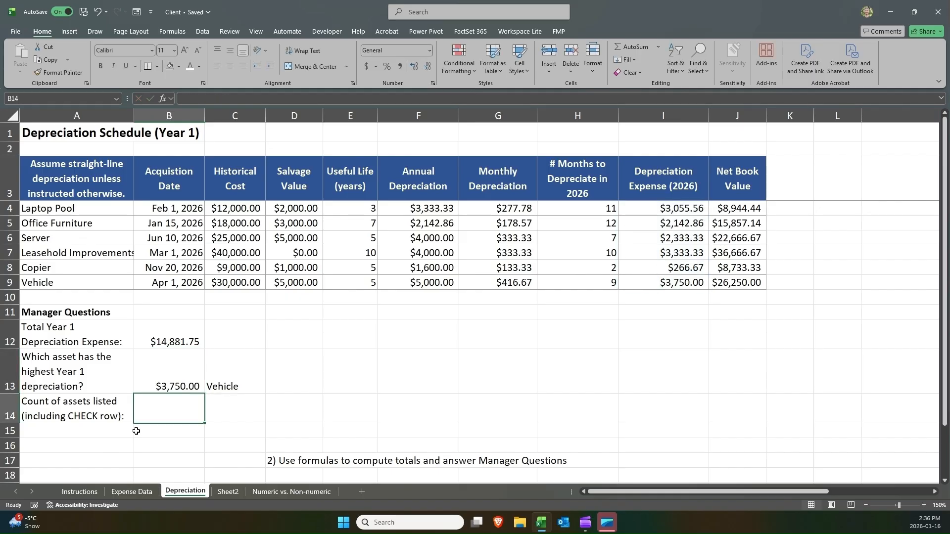
pyautogui.doubleClick(228, 380)
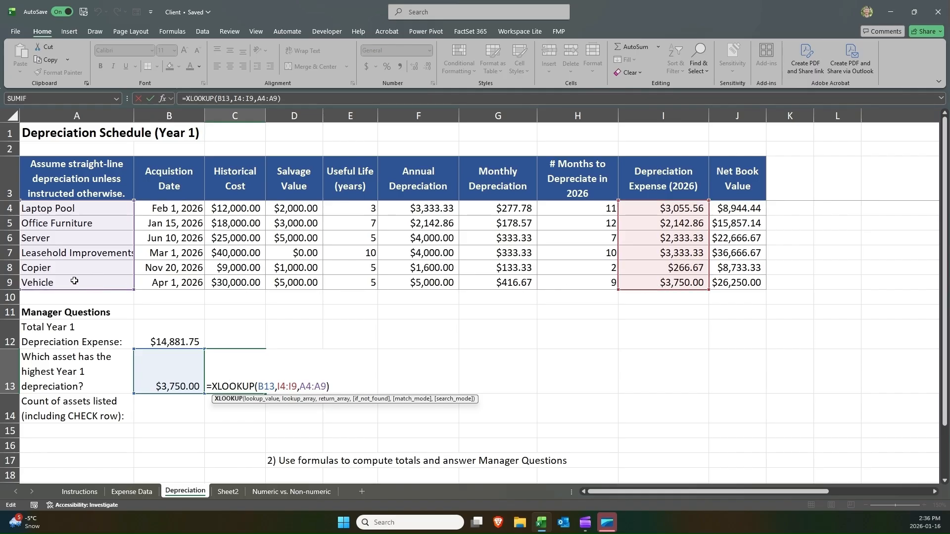
pyautogui.press('Return')
# Compare the asset answer in C13 against the Leasehold Improvements and Vehicle rows of the schedule.
pyautogui.click(227, 361)
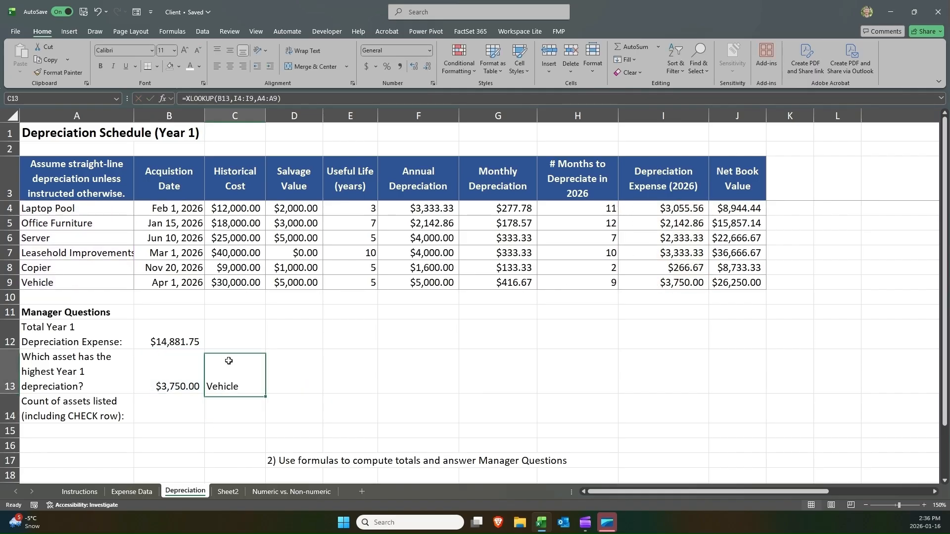
pyautogui.click(655, 282)
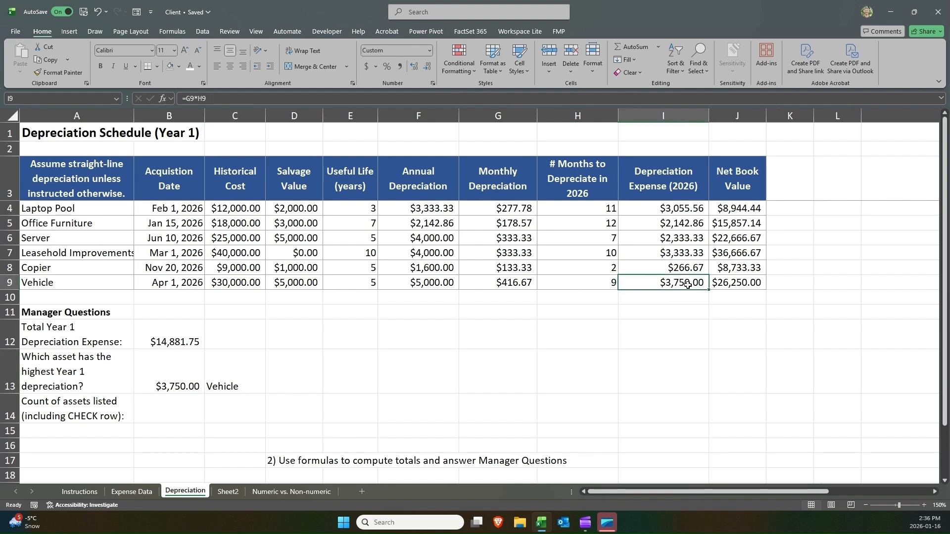
pyautogui.click(678, 256)
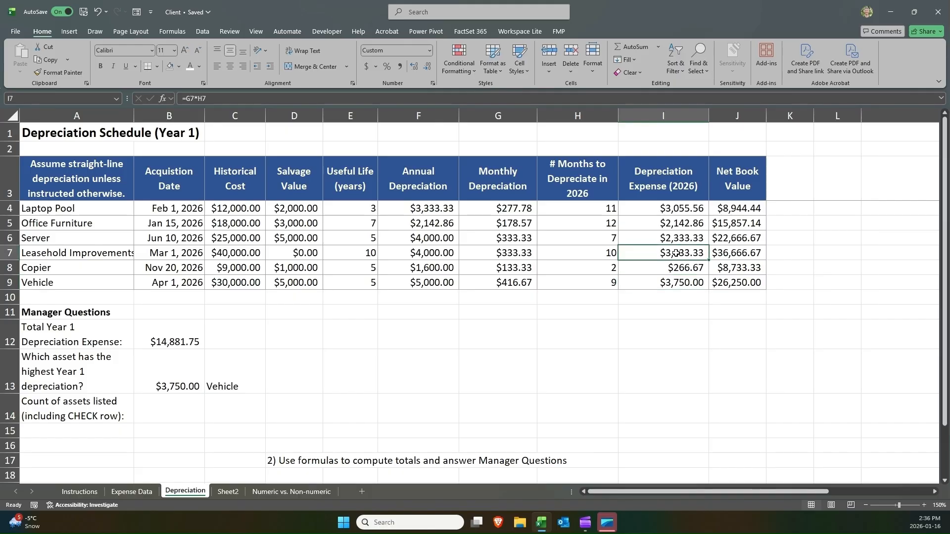
pyautogui.moveTo(630, 251); pyautogui.dragTo(72, 253)
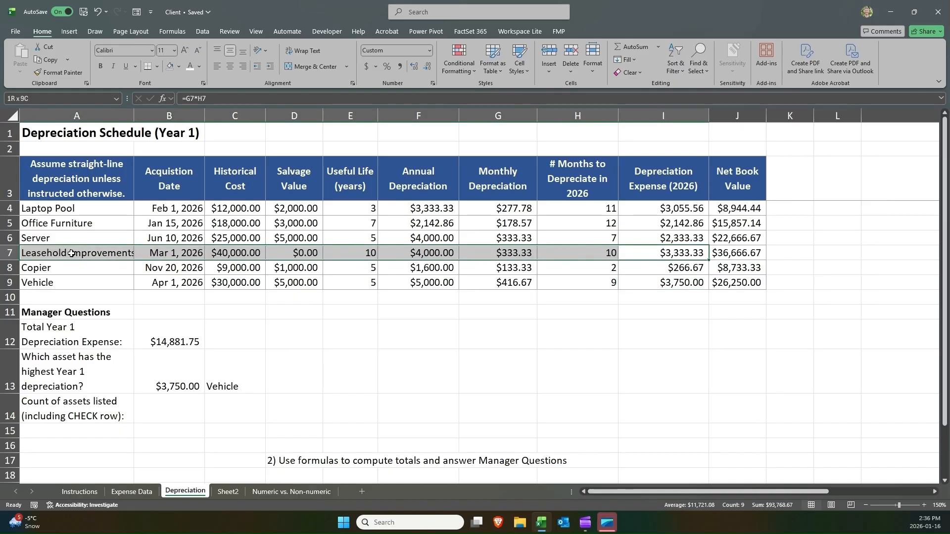
pyautogui.keyDown('ctrl'); pyautogui.click(219, 377); pyautogui.keyUp('ctrl')
pyautogui.click(220, 377)
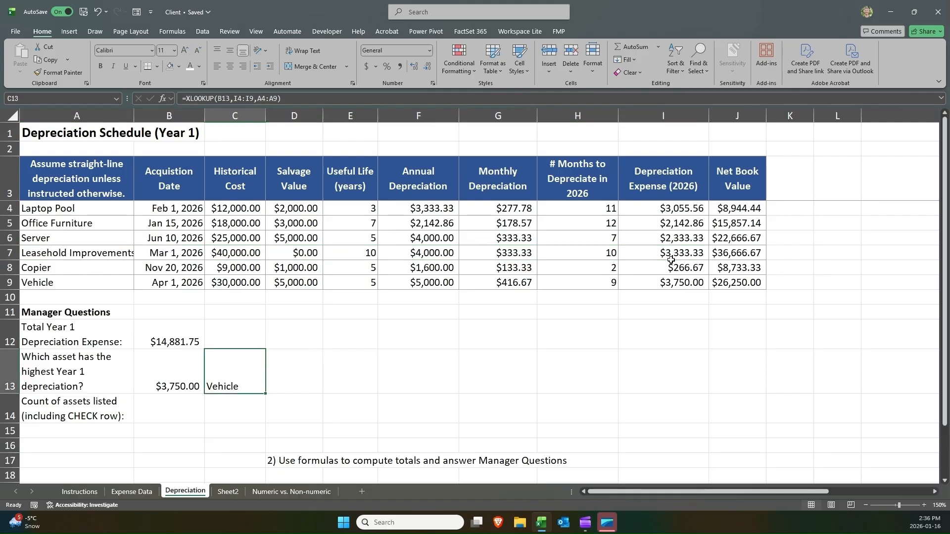
pyautogui.moveTo(682, 250); pyautogui.dragTo(98, 261)
pyautogui.click(96, 253)
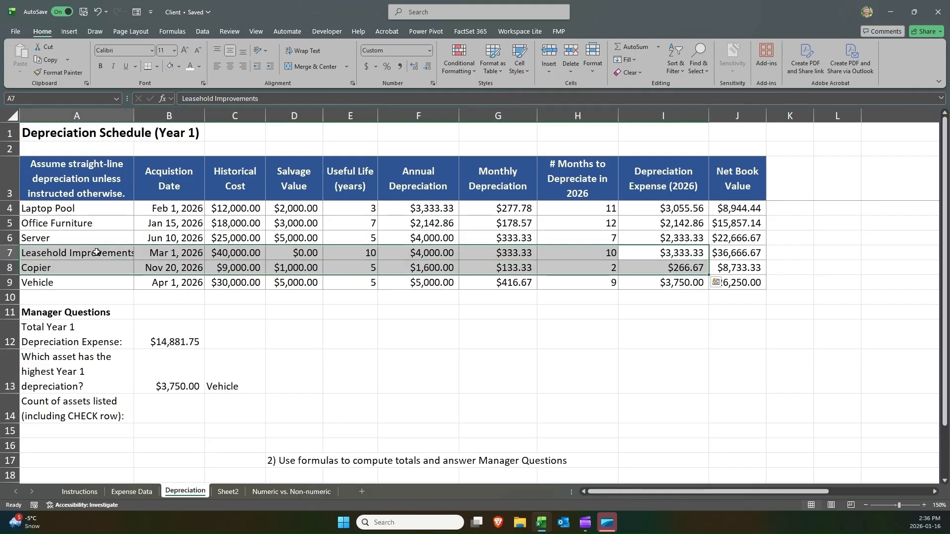
pyautogui.click(184, 361)
pyautogui.click(680, 281)
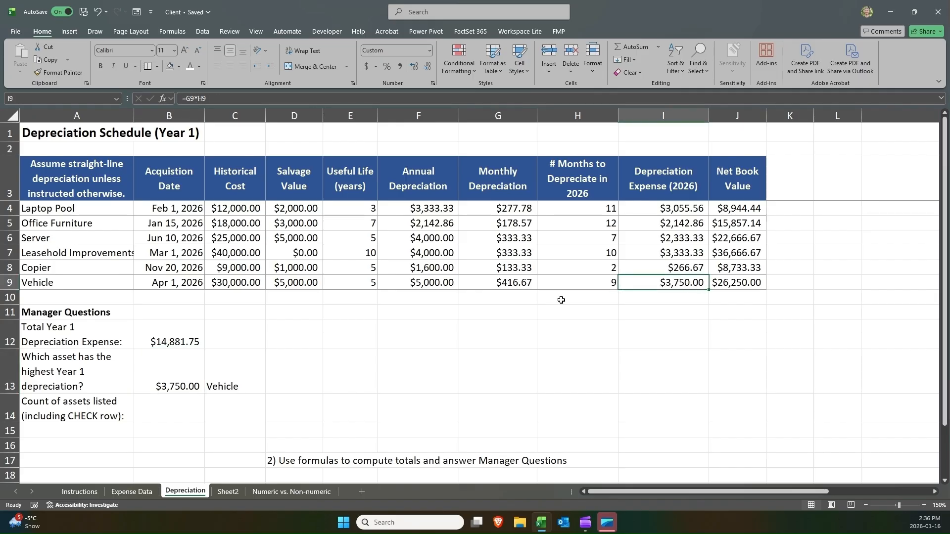
# Temporarily clear the Vehicle depreciation expense in I9 to test the manager answers, then undo the deletion.
pyautogui.press('Delete')
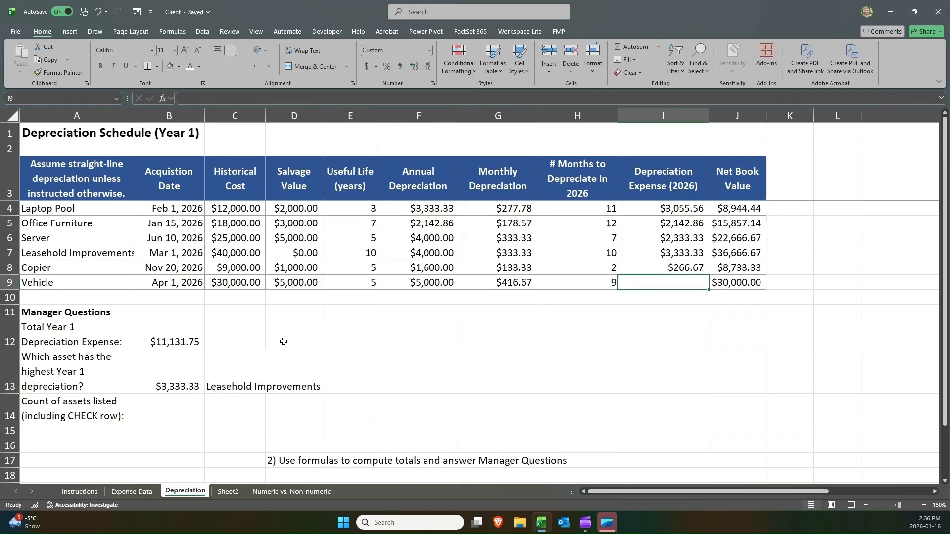
pyautogui.click(251, 369)
pyautogui.click(167, 381)
pyautogui.click(216, 384)
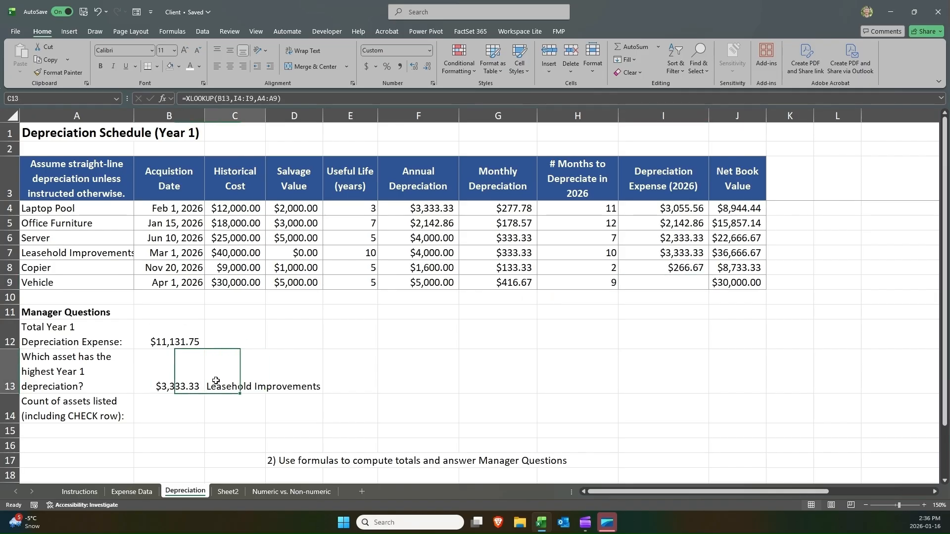
pyautogui.click(201, 381)
pyautogui.click(237, 379)
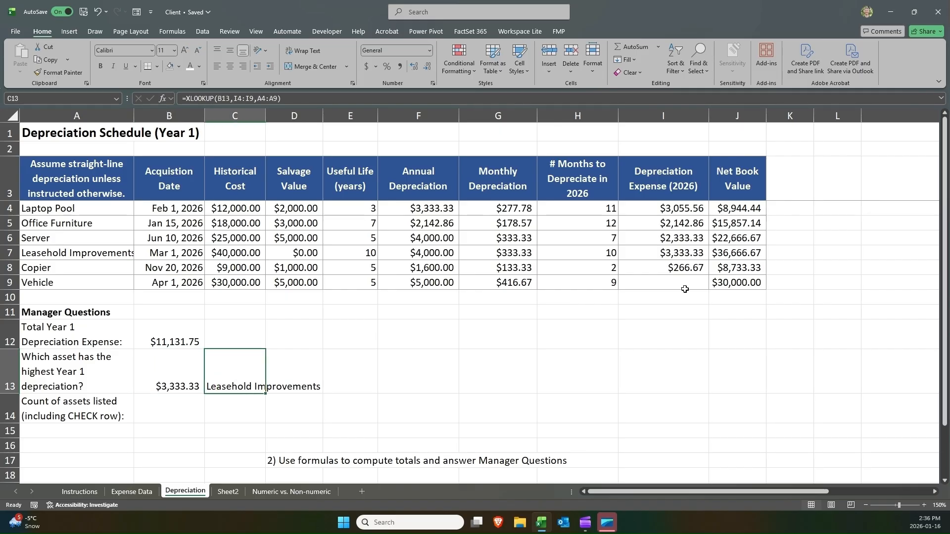
pyautogui.hotkey('ctrl', 'z')
# In B14, enter =COUNTA(A4:A9) to count the assets listed.
pyautogui.click(194, 388)
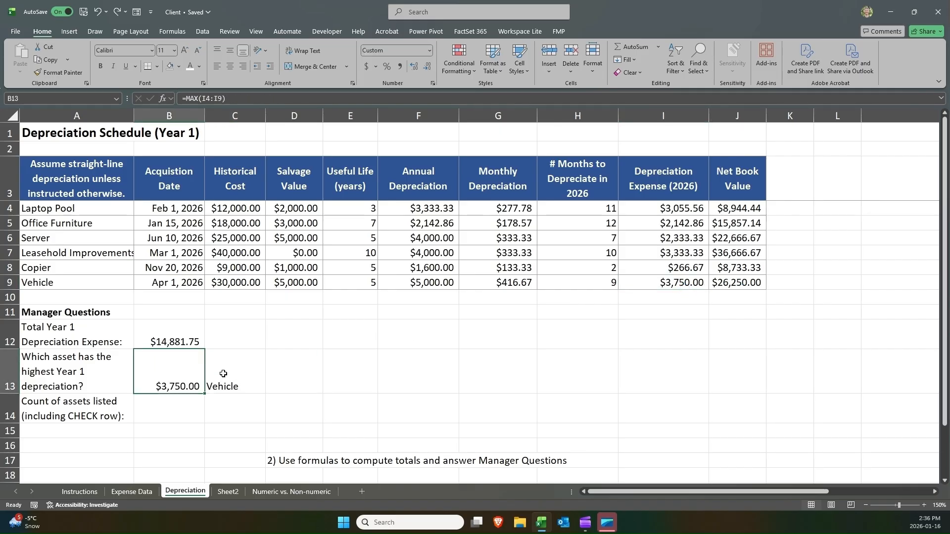
pyautogui.click(223, 373)
pyautogui.click(191, 409)
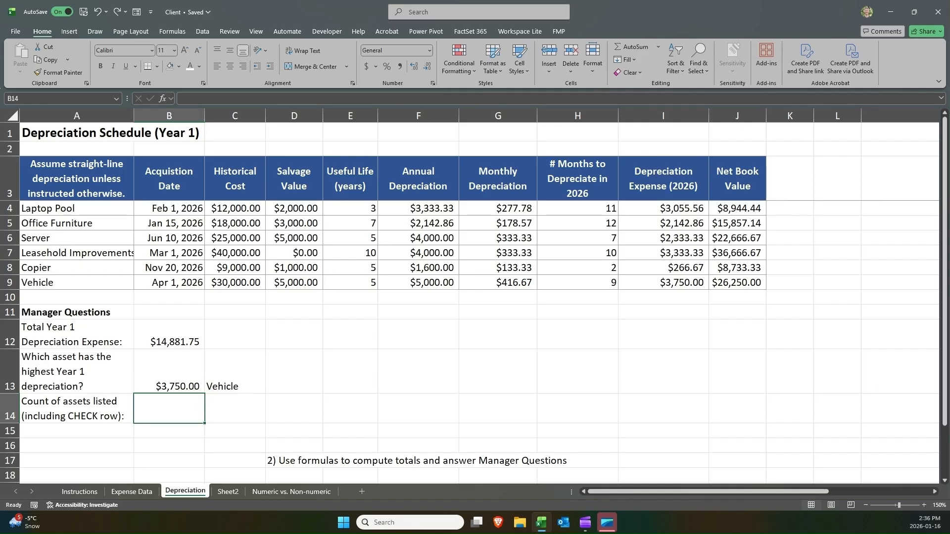
pyautogui.click(100, 408)
pyautogui.click(152, 411)
pyautogui.write('=coun')
pyautogui.press('Down')
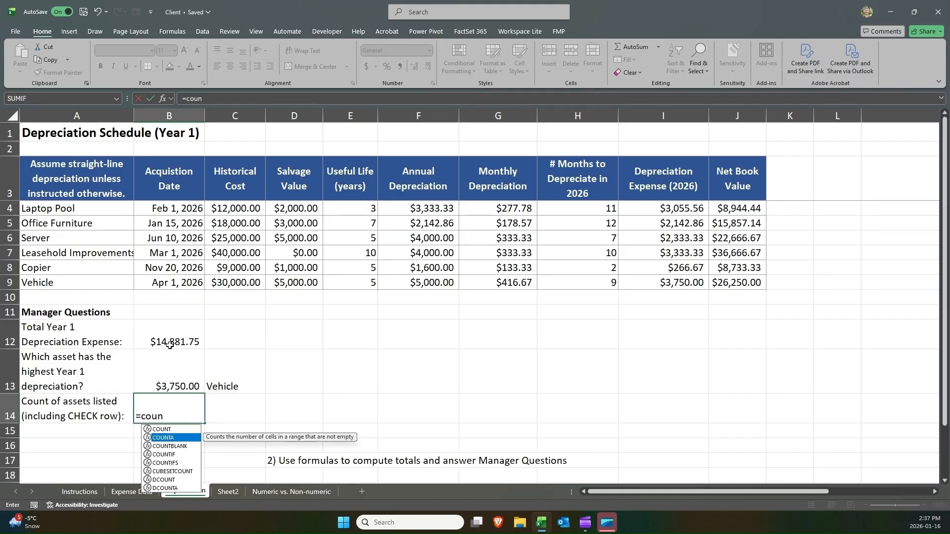
pyautogui.press('Tab')
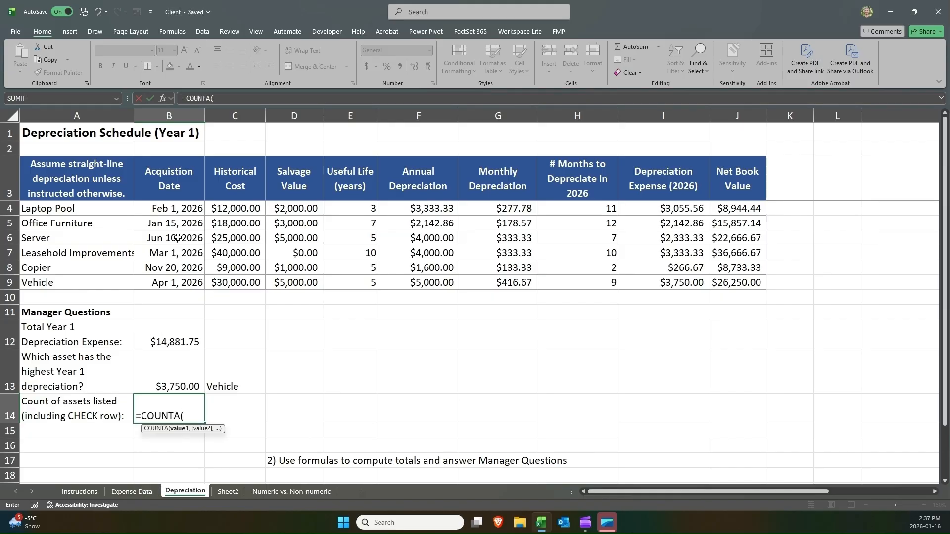
pyautogui.moveTo(78, 212); pyautogui.dragTo(64, 284)
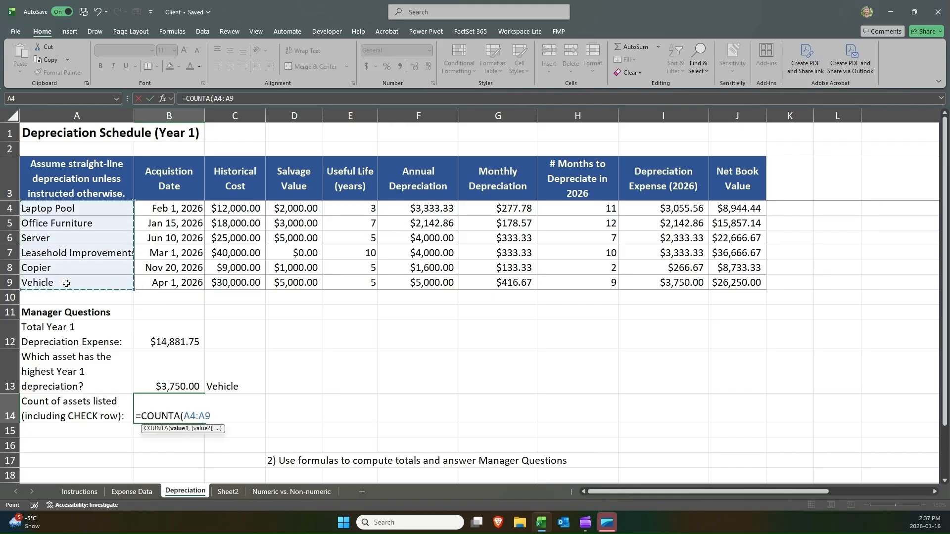
pyautogui.hotkey('ctrl', 'Return')
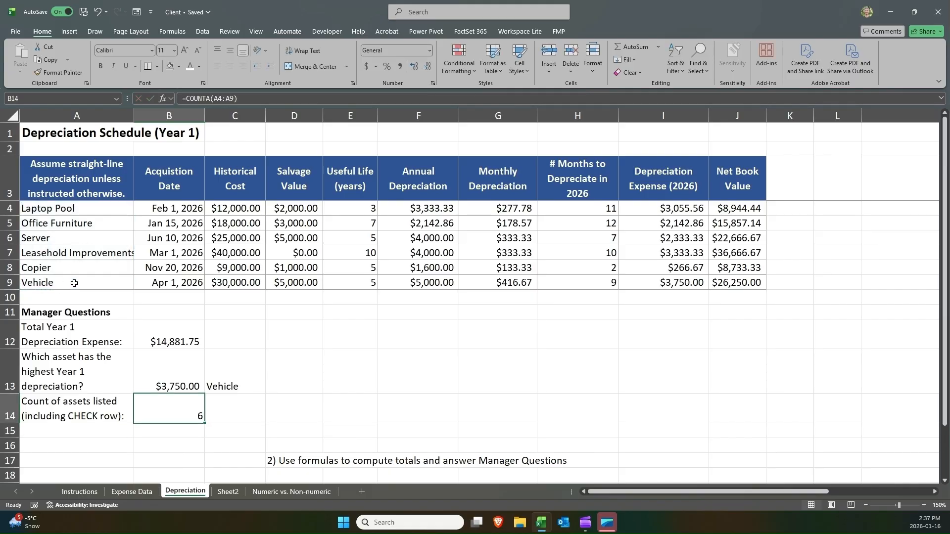
# Step through the asset names in A4:A9 to verify the count in B14.
pyautogui.click(126, 213)
pyautogui.click(108, 226)
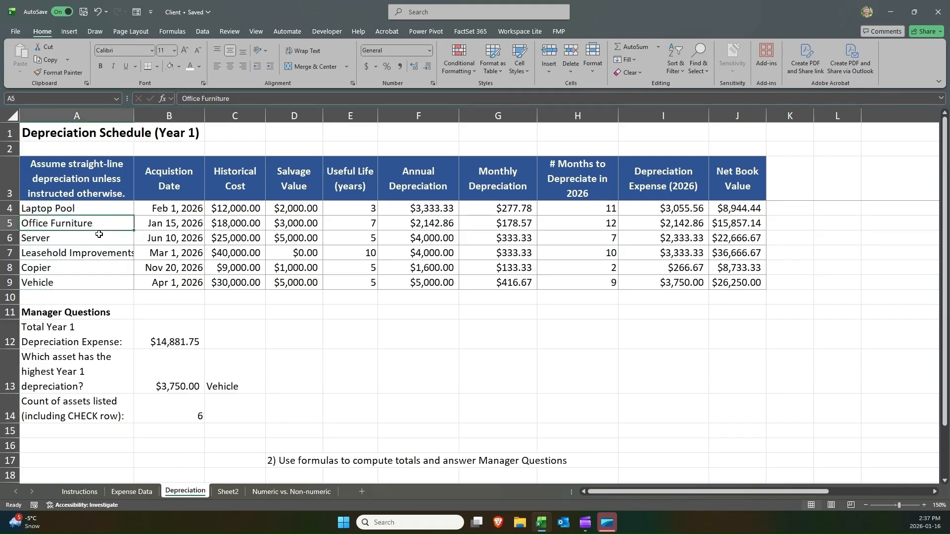
pyautogui.click(96, 239)
pyautogui.click(94, 253)
pyautogui.click(93, 267)
pyautogui.click(93, 279)
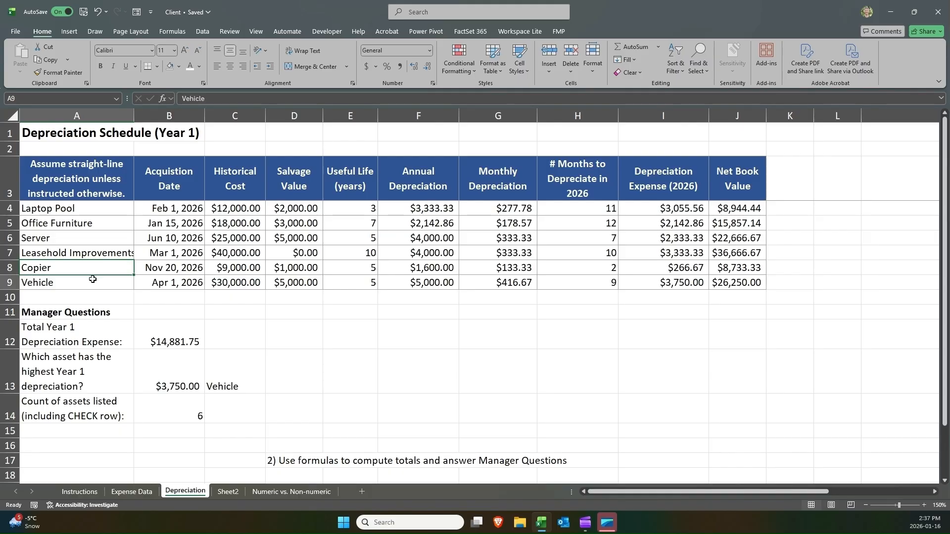
pyautogui.click(201, 415)
# Delete the instruction note about computing totals in D17.
pyautogui.click(286, 459)
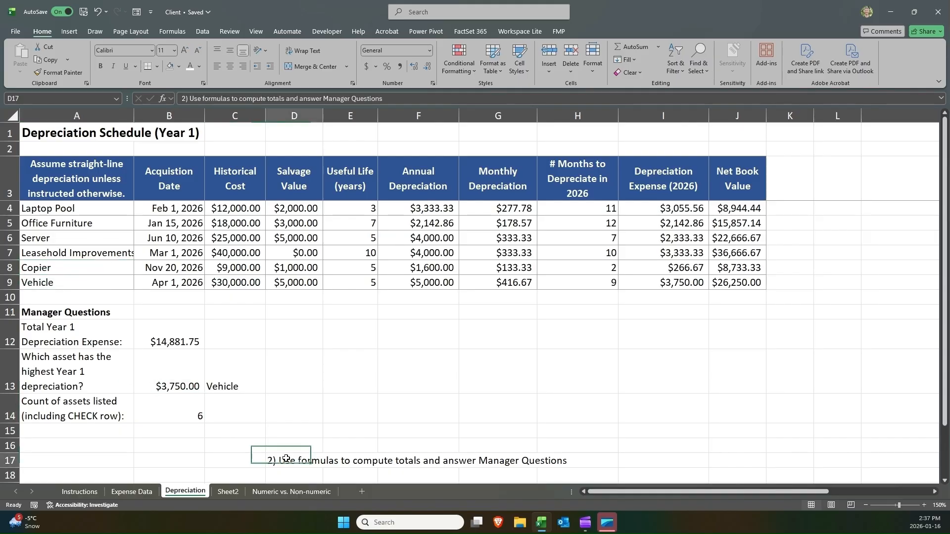
pyautogui.press('Delete')
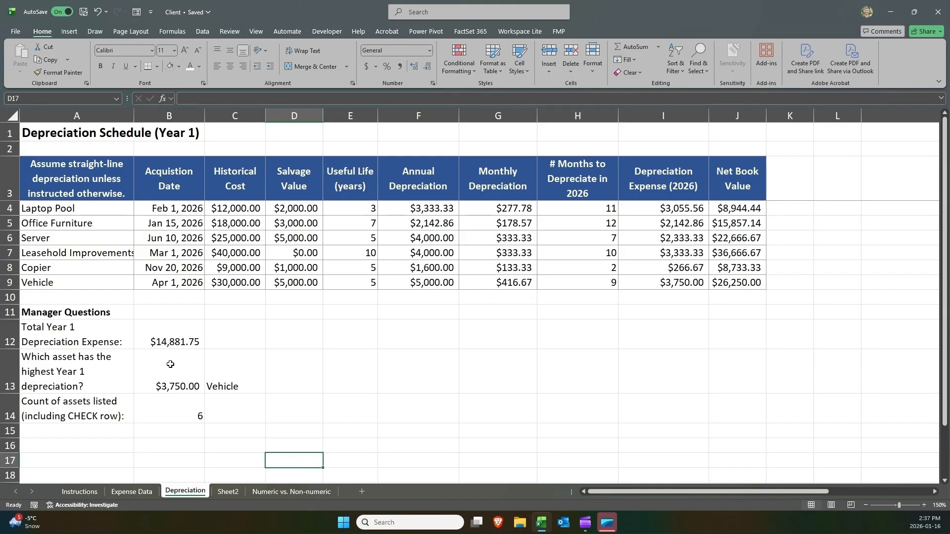
pyautogui.click(83, 311)
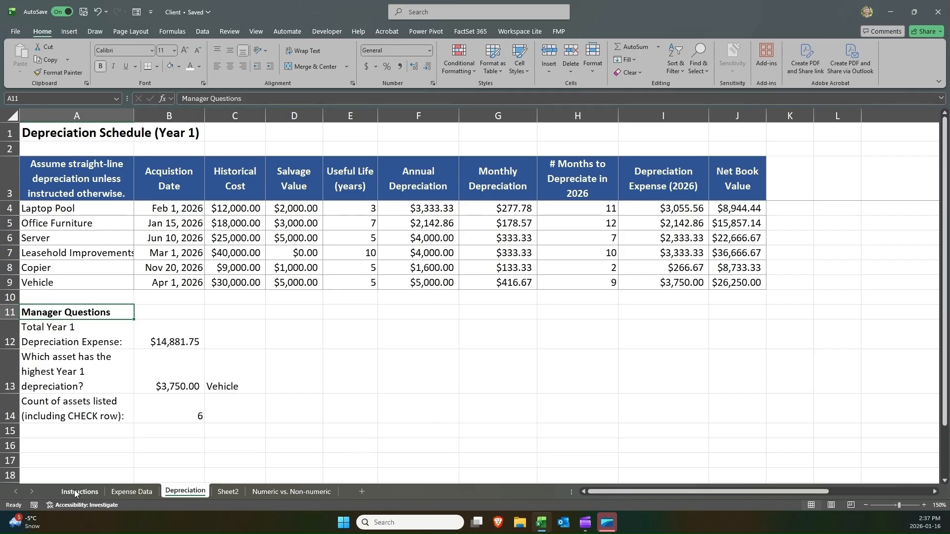
# Overwrite A11 with z and open the Instructions sheet to read the Manager Summary tasks.
pyautogui.write('z')
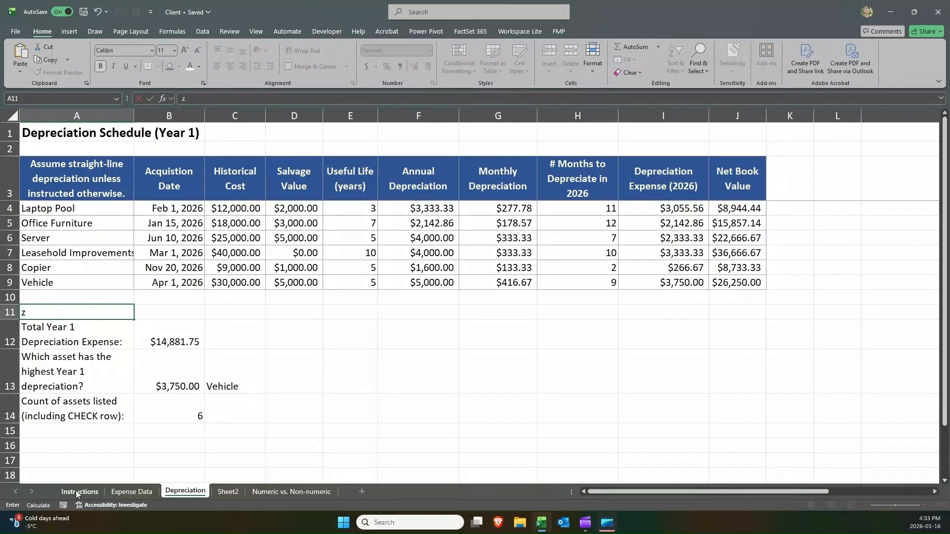
pyautogui.click(76, 491)
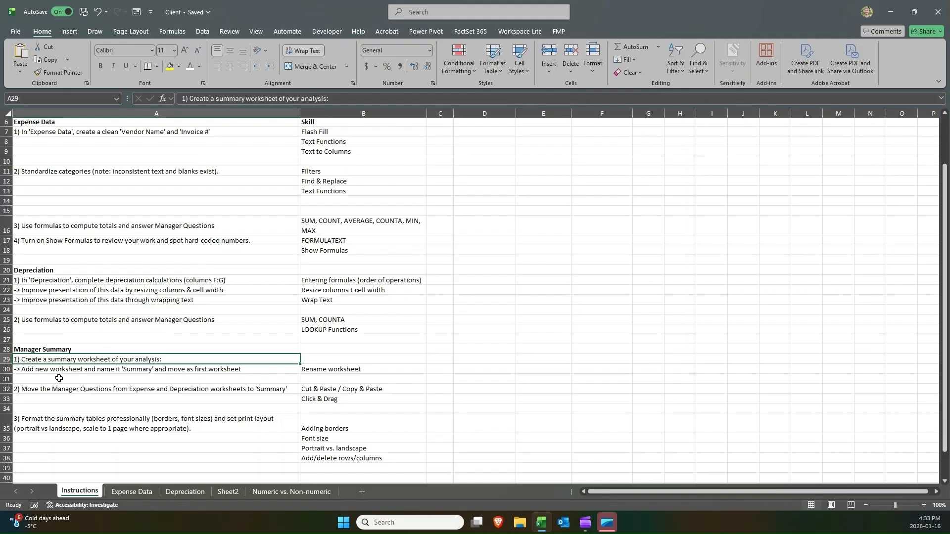
pyautogui.moveTo(57, 364); pyautogui.dragTo(91, 357)
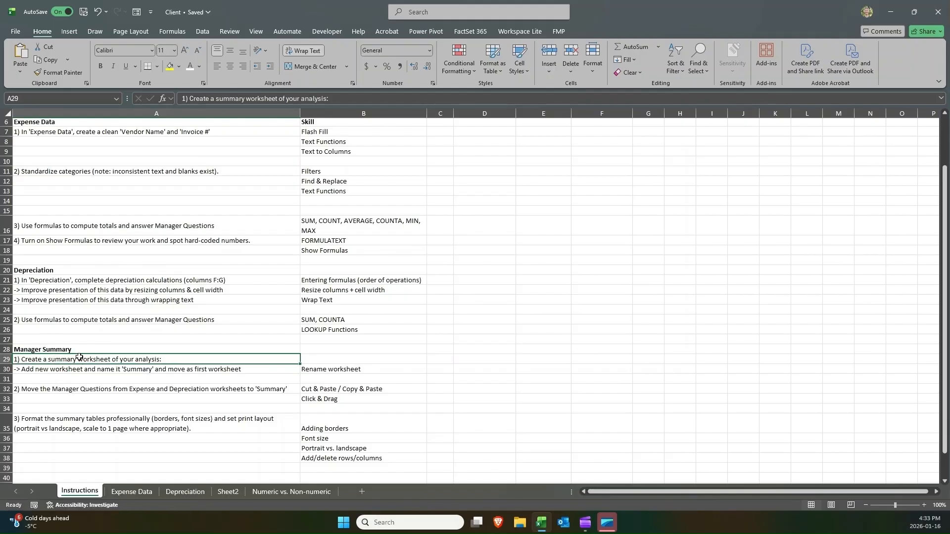
pyautogui.click(52, 369)
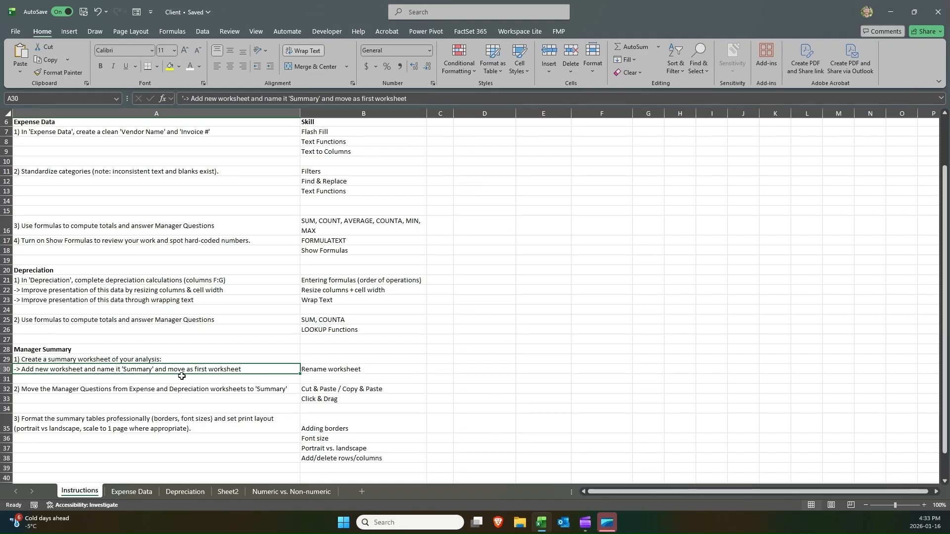
pyautogui.click(324, 371)
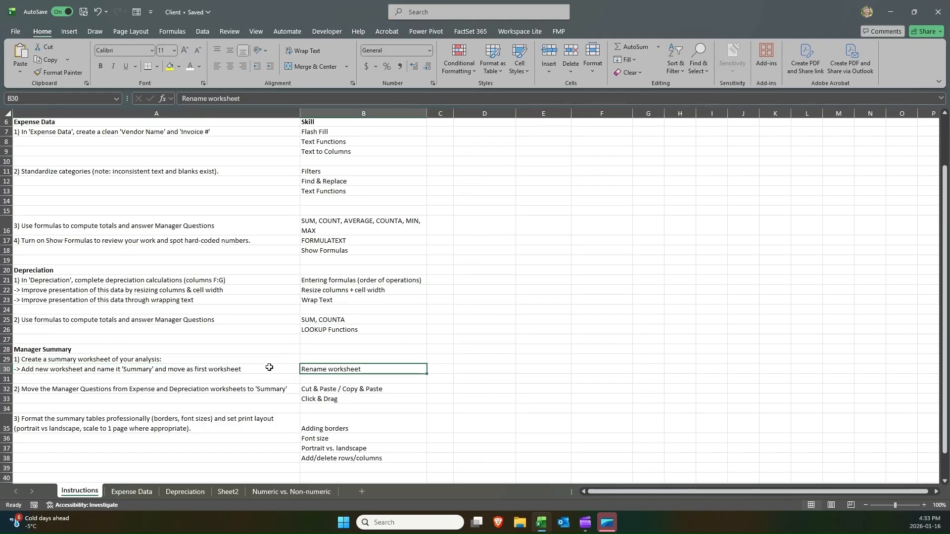
pyautogui.click(189, 367)
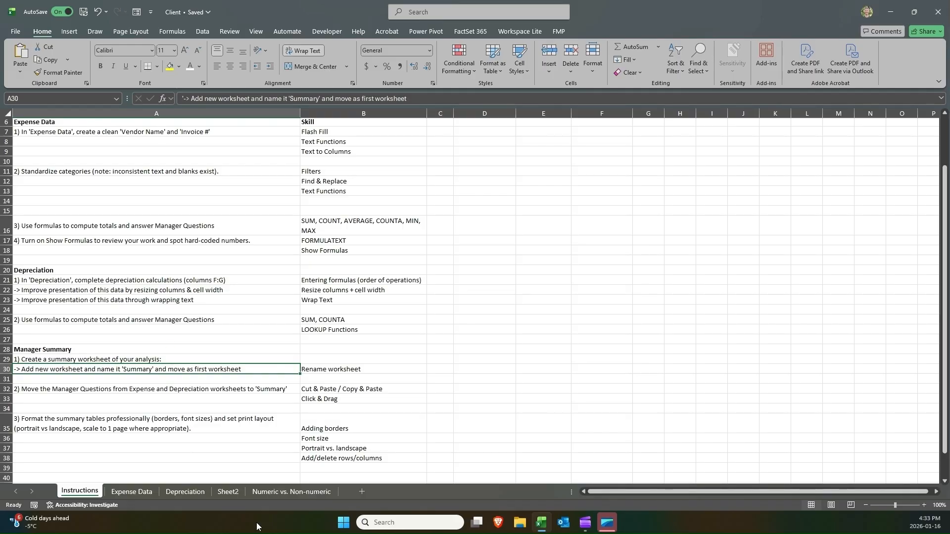
# Open the Numeric vs. Non-numeric sheet and inspect the text entries in C4 and C5.
pyautogui.click(305, 492)
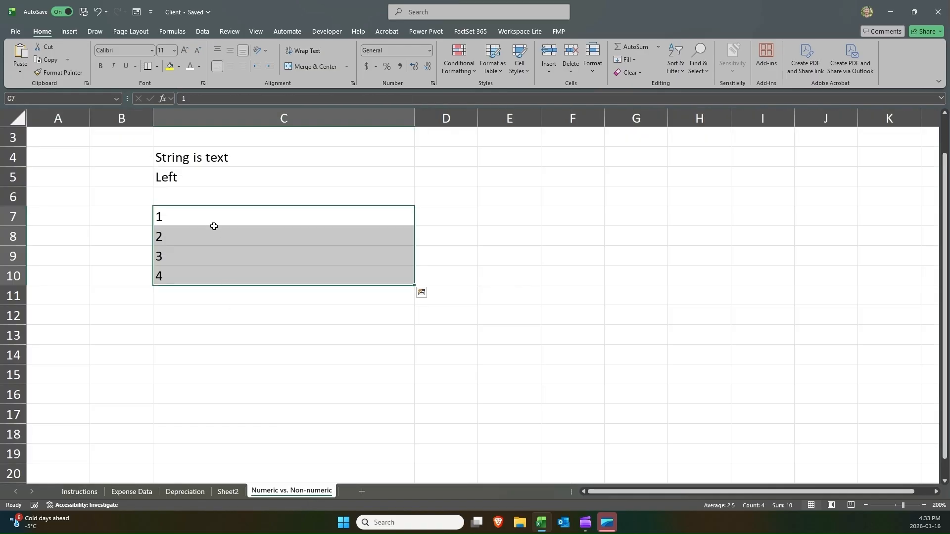
pyautogui.click(211, 157)
pyautogui.click(208, 172)
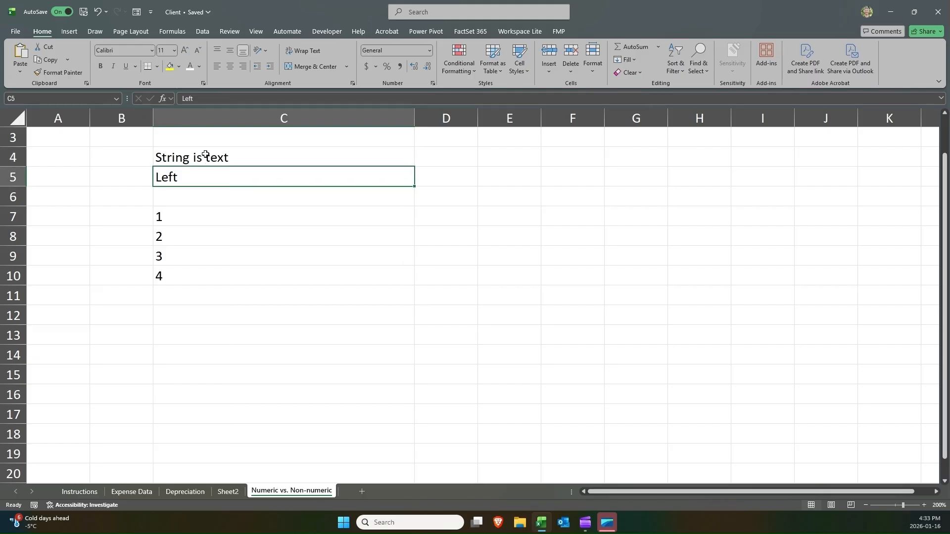
pyautogui.click(205, 155)
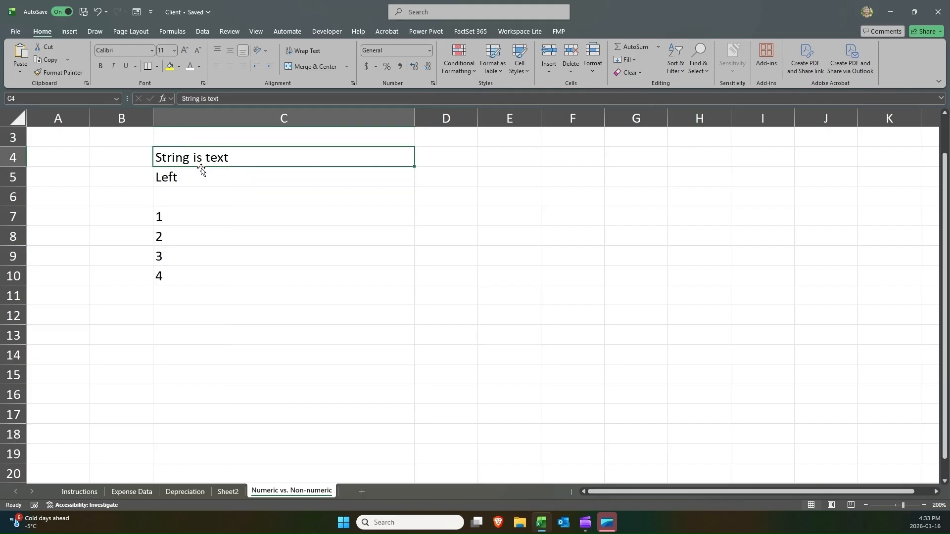
pyautogui.click(190, 170)
pyautogui.click(187, 157)
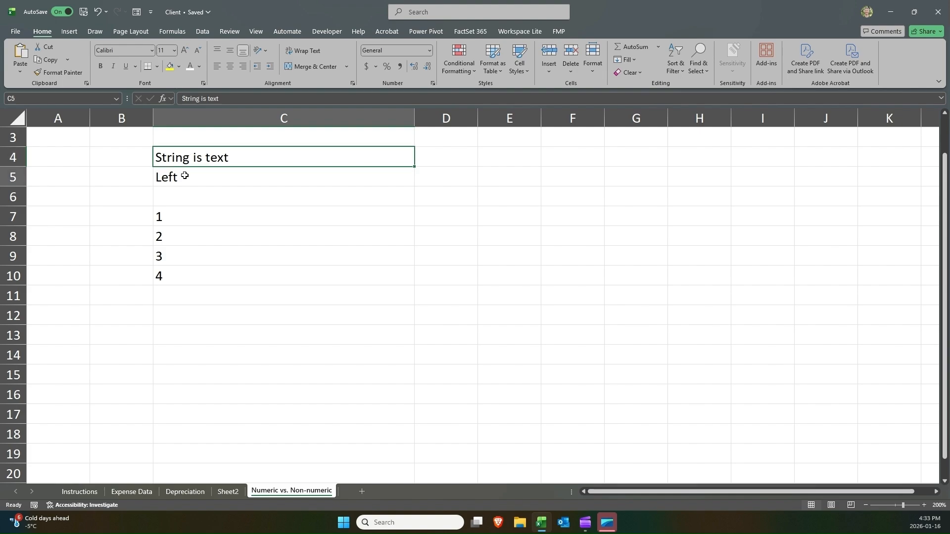
pyautogui.click(186, 174)
# Enter 23423 in E7 and widen column E on the Numeric vs. Non-numeric sheet.
pyautogui.click(492, 213)
pyautogui.write('sdfs')
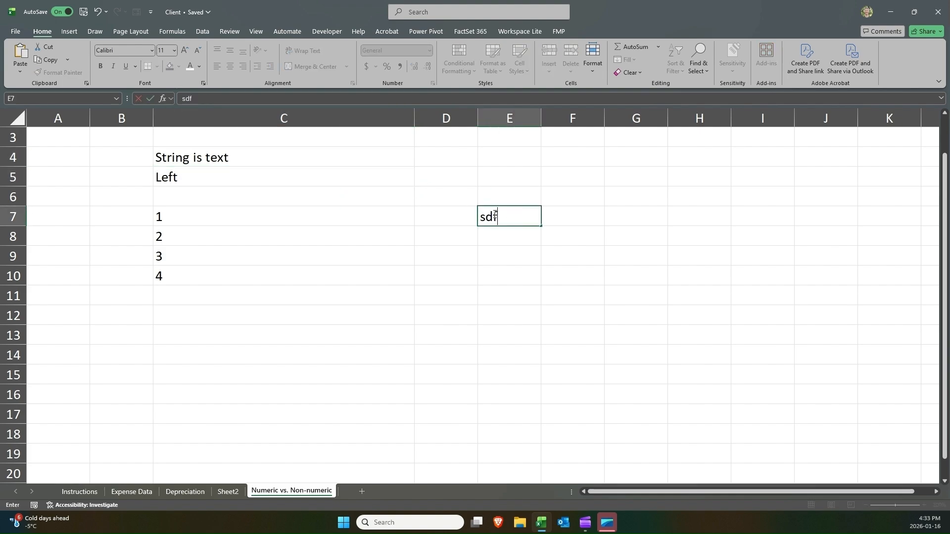
pyautogui.press('BackSpace')
pyautogui.press('BackSpace')
pyautogui.press('BackSpace')
pyautogui.press('BackSpace')
pyautogui.write('23423')
pyautogui.press('Return')
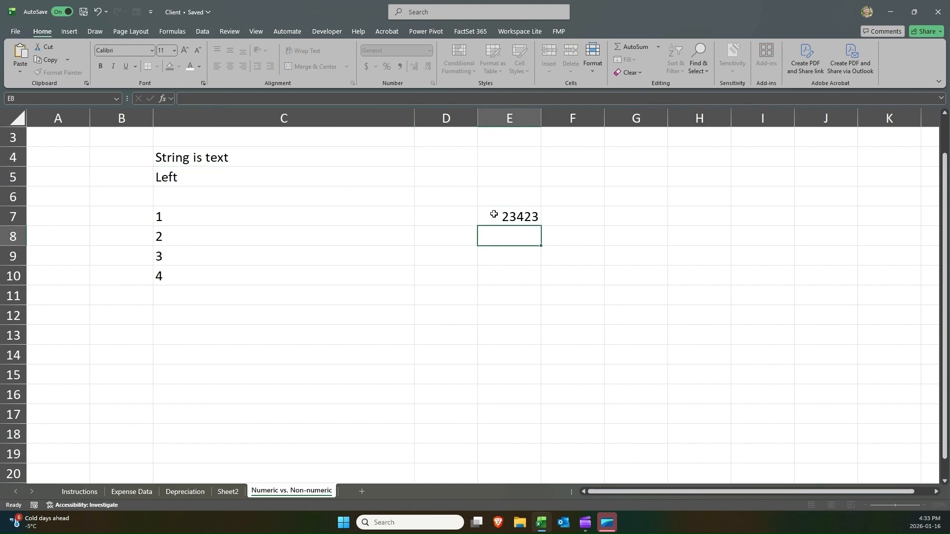
pyautogui.moveTo(541, 119); pyautogui.dragTo(620, 118)
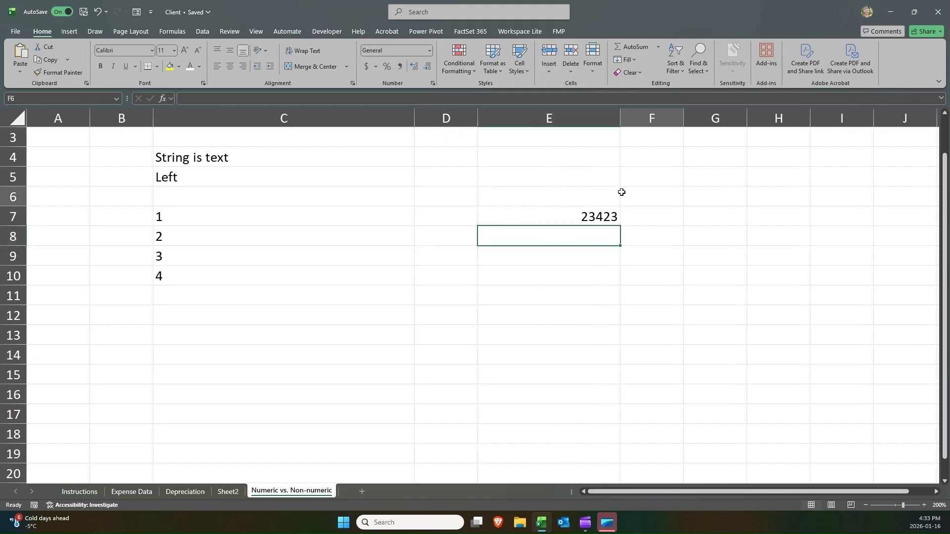
pyautogui.moveTo(623, 193); pyautogui.dragTo(616, 239)
pyautogui.click(610, 222)
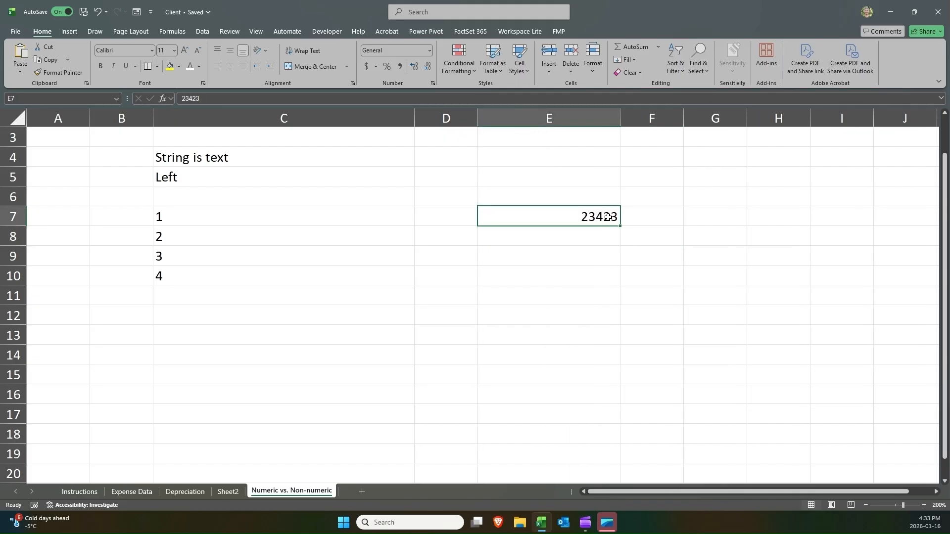
# Delete the Numeric vs. Non-numeric worksheet.
pyautogui.moveTo(223, 158); pyautogui.dragTo(220, 169)
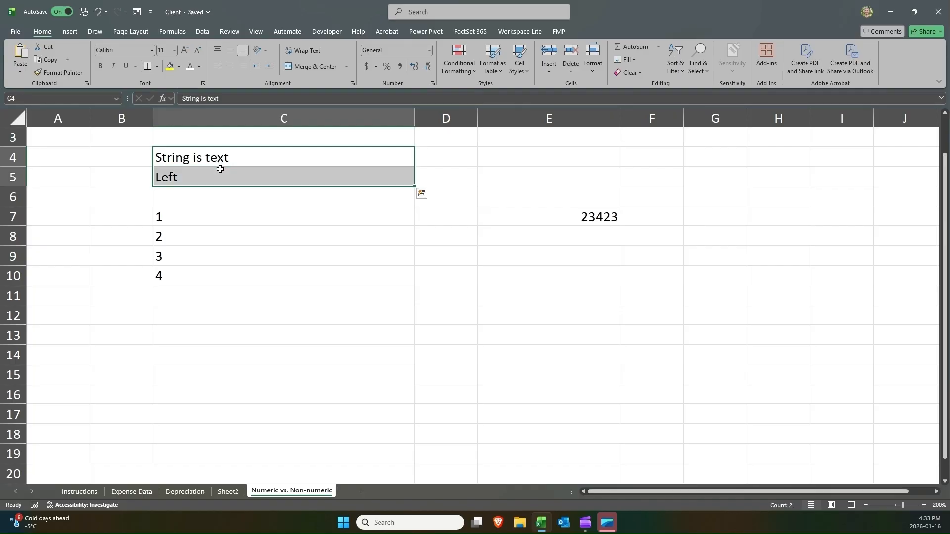
pyautogui.rightClick(292, 491)
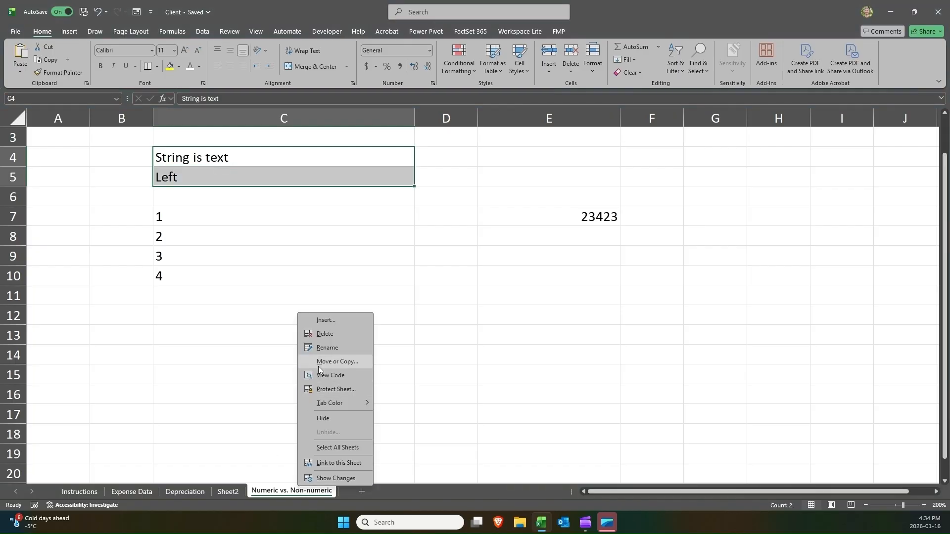
pyautogui.click(345, 334)
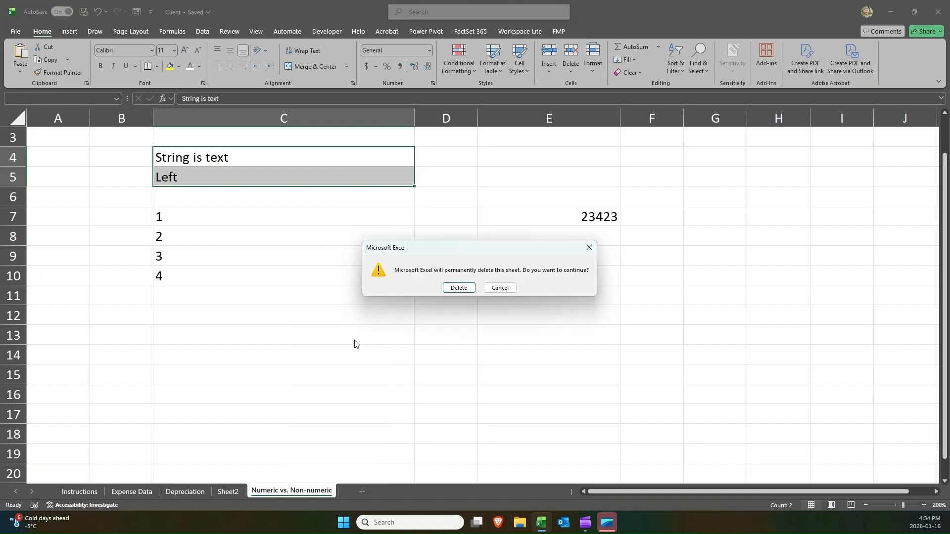
pyautogui.click(458, 288)
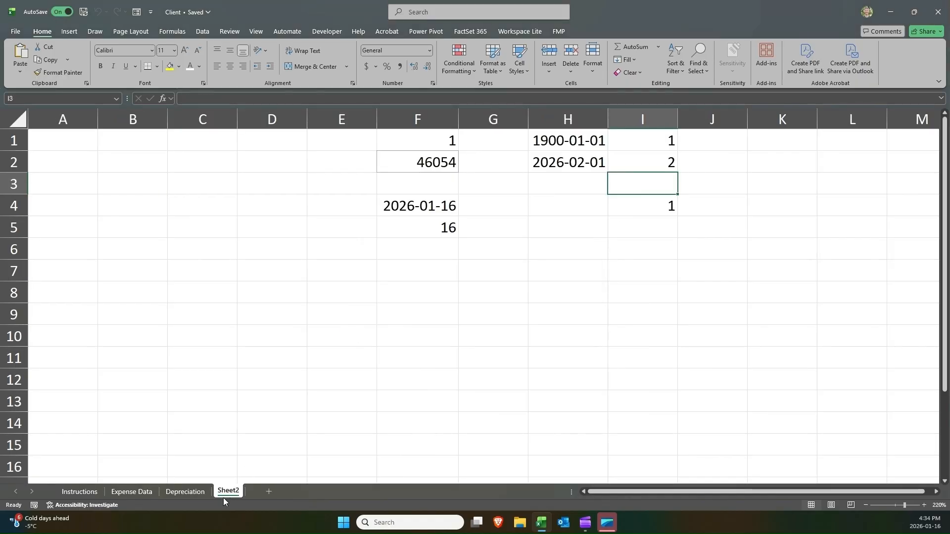
# Delete the Sheet2 worksheet.
pyautogui.rightClick(223, 495)
pyautogui.click(250, 345)
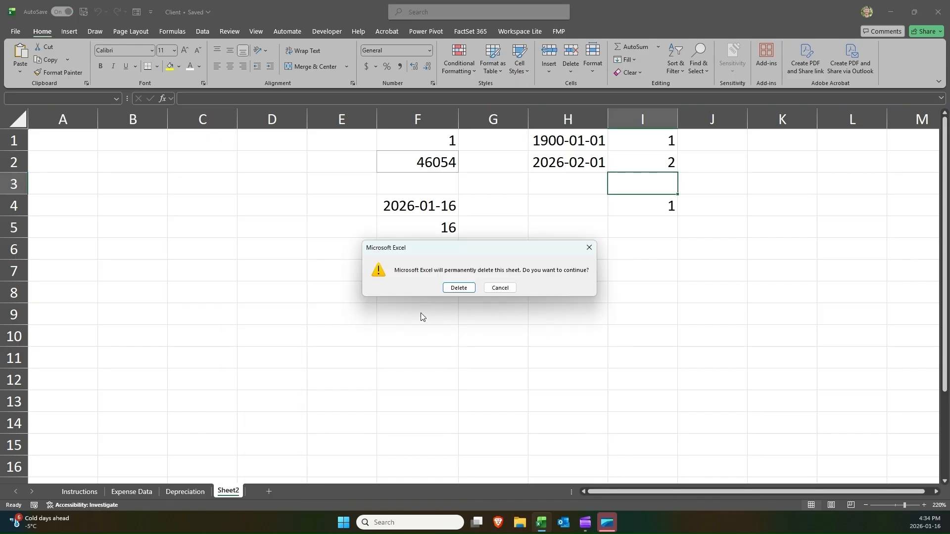
pyautogui.click(453, 288)
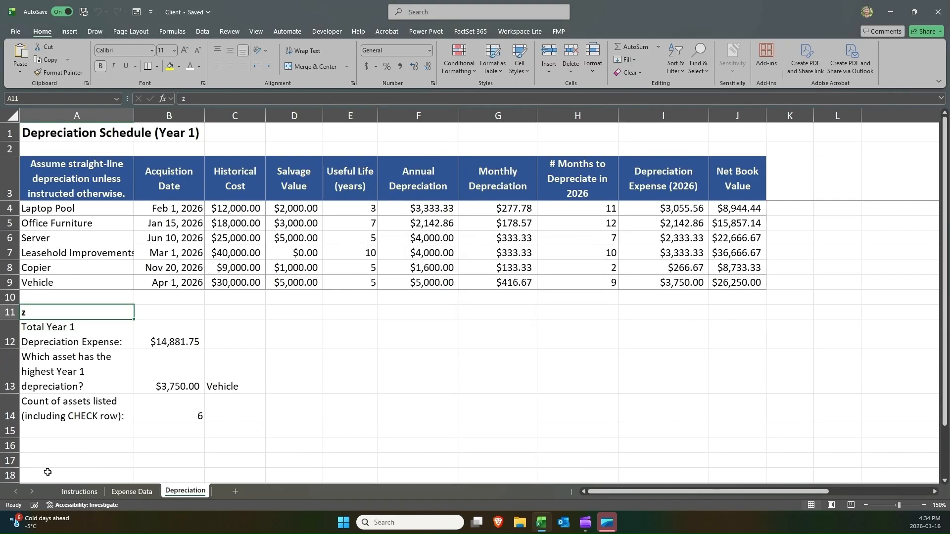
# Insert a new blank worksheet right after the Instructions sheet.
pyautogui.click(77, 492)
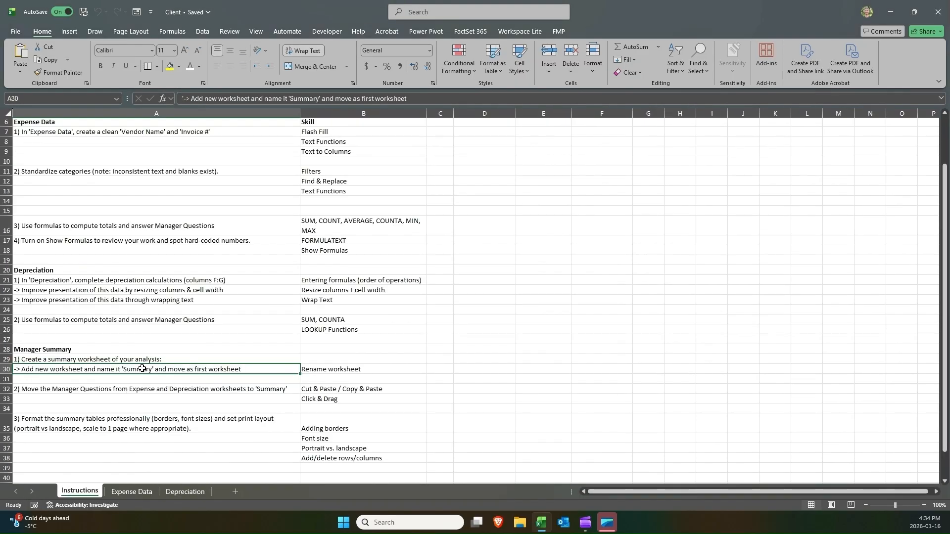
pyautogui.moveTo(136, 358); pyautogui.dragTo(317, 361)
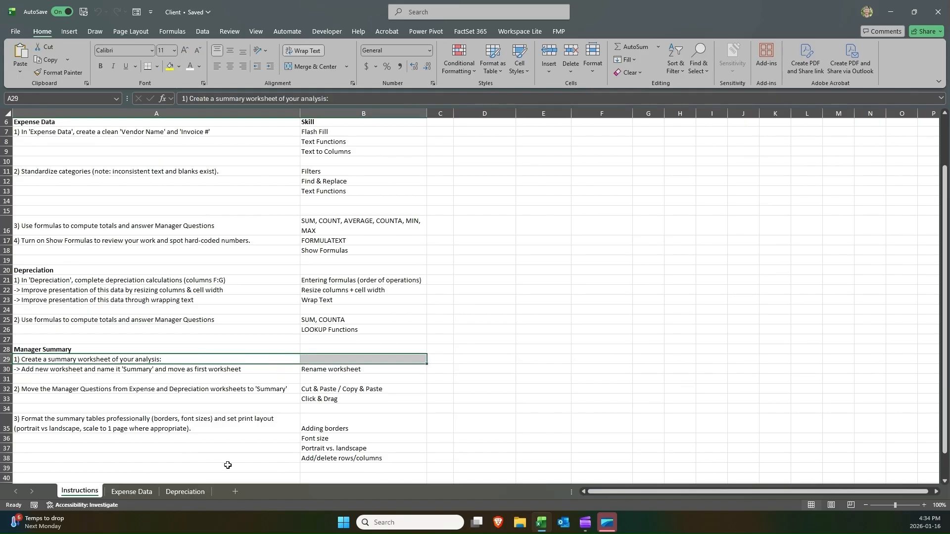
pyautogui.click(237, 493)
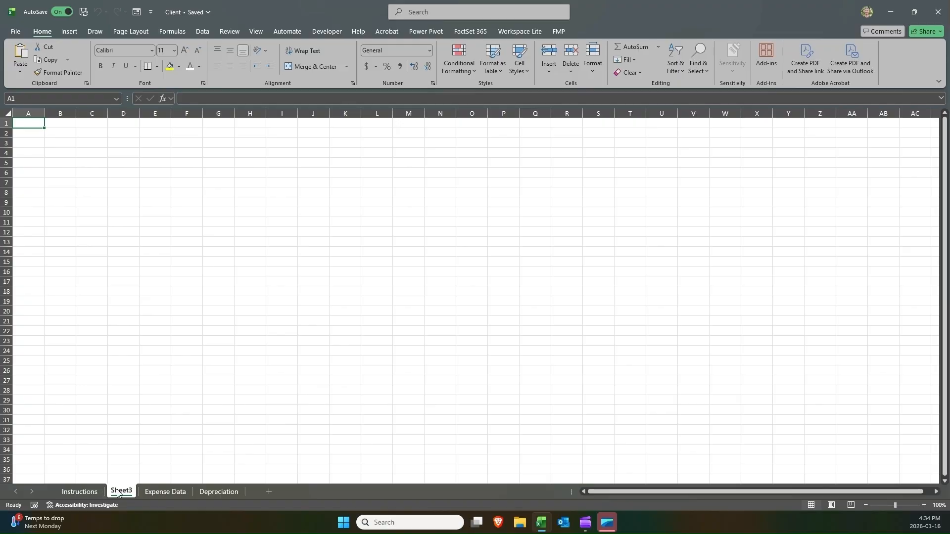
# Rename the new worksheet as Summary.
pyautogui.click(79, 491)
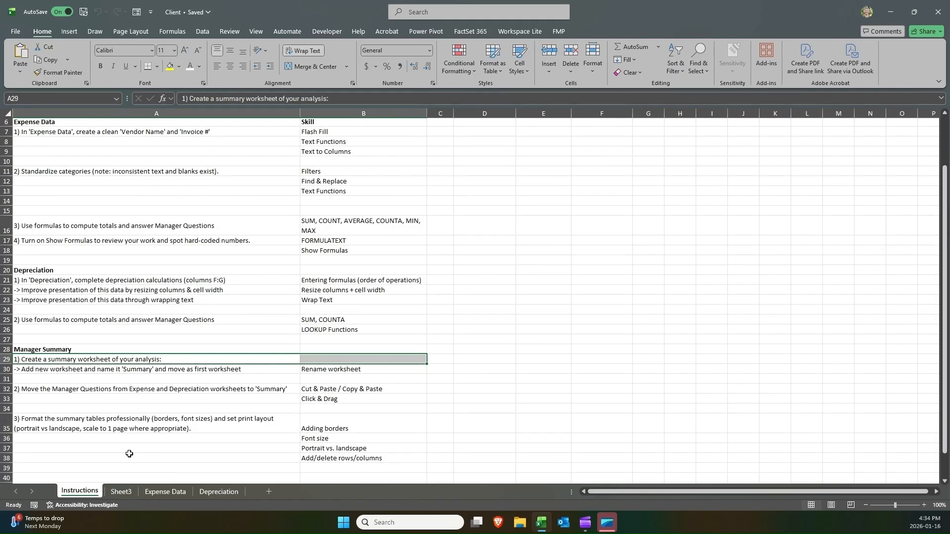
pyautogui.click(312, 369)
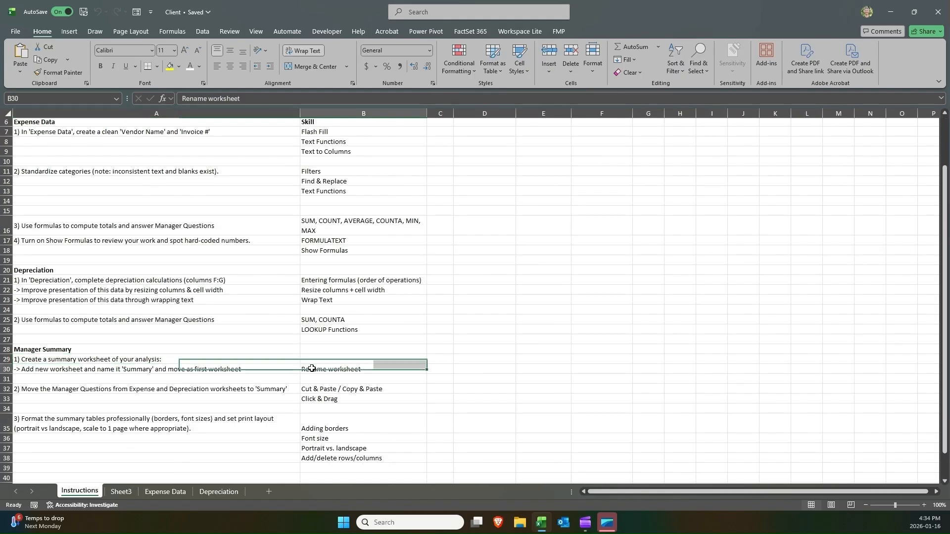
pyautogui.click(213, 370)
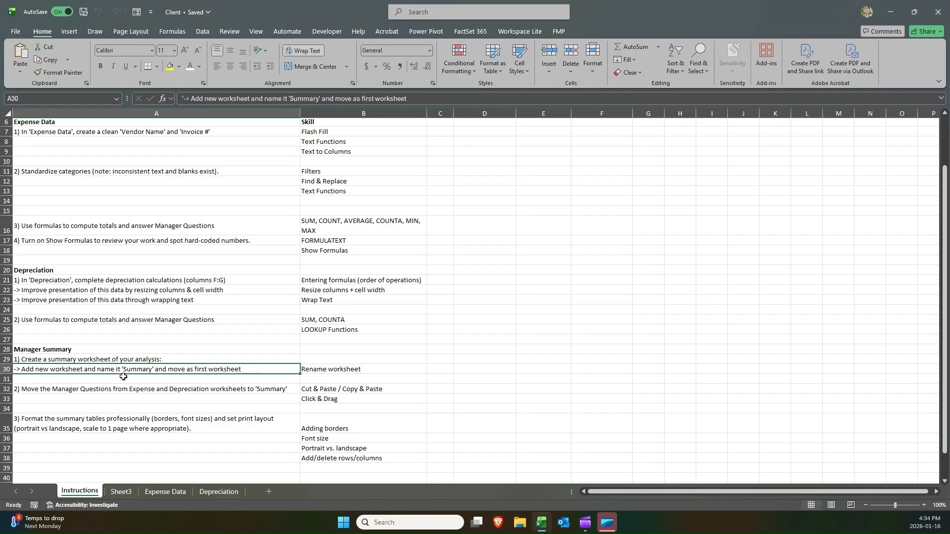
pyautogui.click(118, 493)
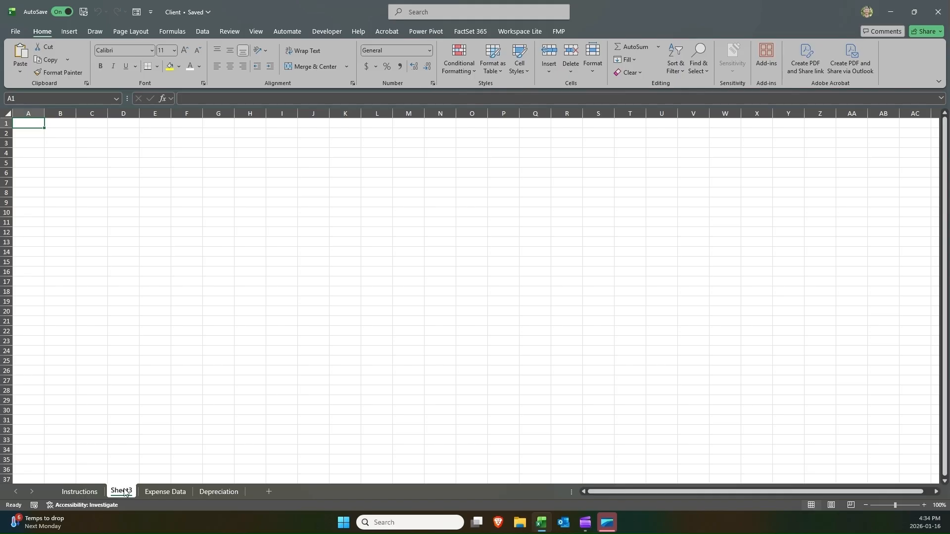
pyautogui.doubleClick(124, 491)
pyautogui.write('Summary')
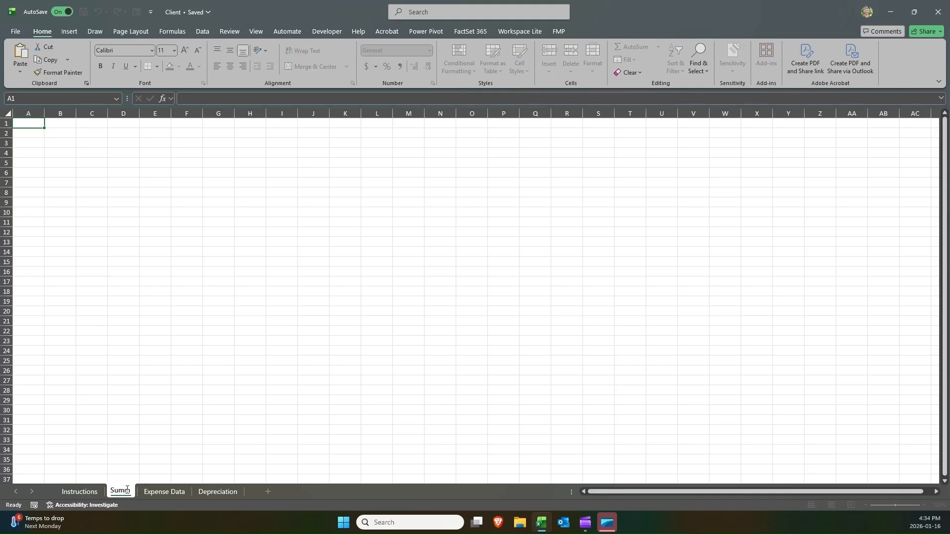
pyautogui.press('Return')
pyautogui.doubleClick(126, 491)
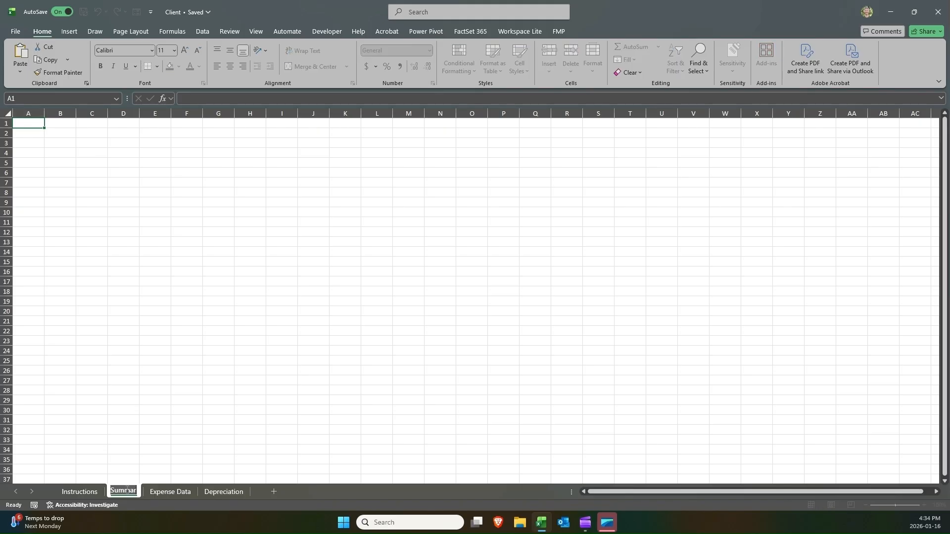
pyautogui.press('End')
pyautogui.write('y')
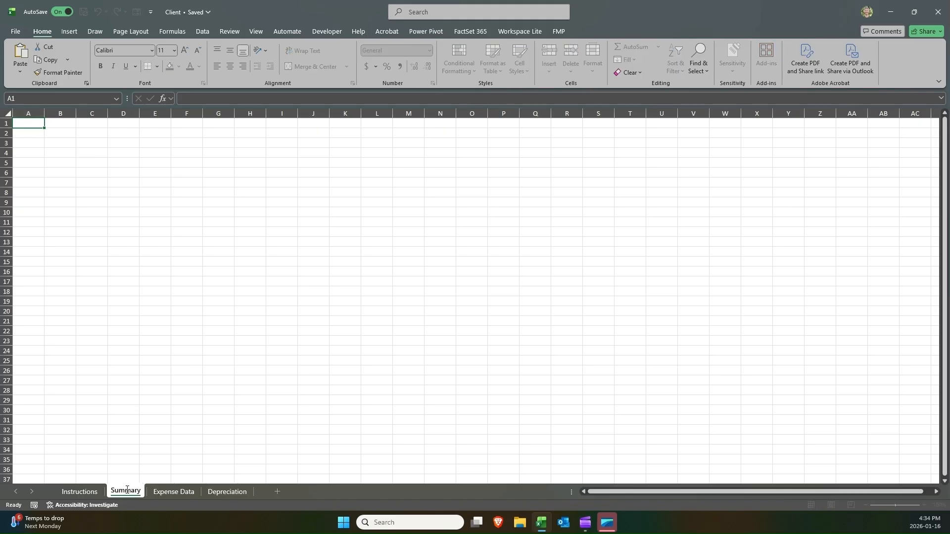
pyautogui.press('Return')
# Copy the Manager Questions block N1:O8 on the Expense Data sheet.
pyautogui.click(79, 491)
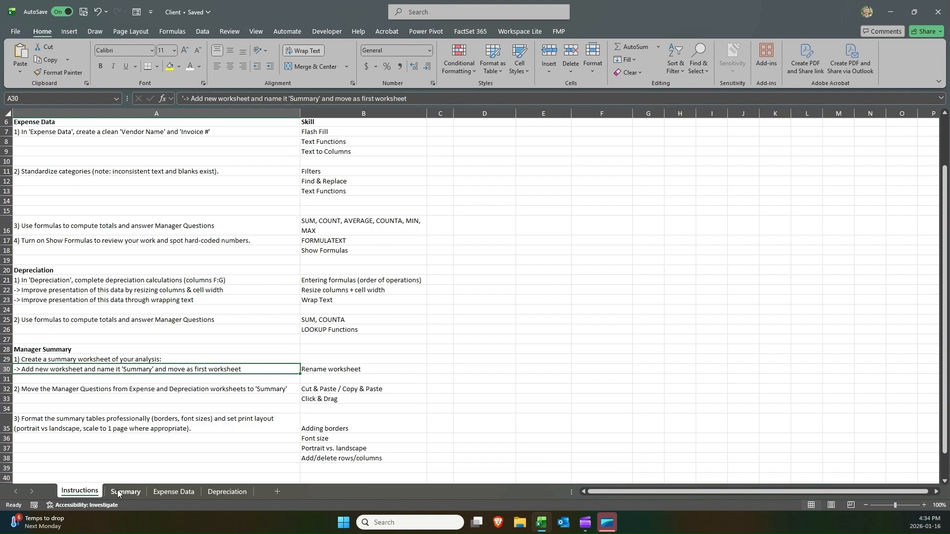
pyautogui.click(71, 388)
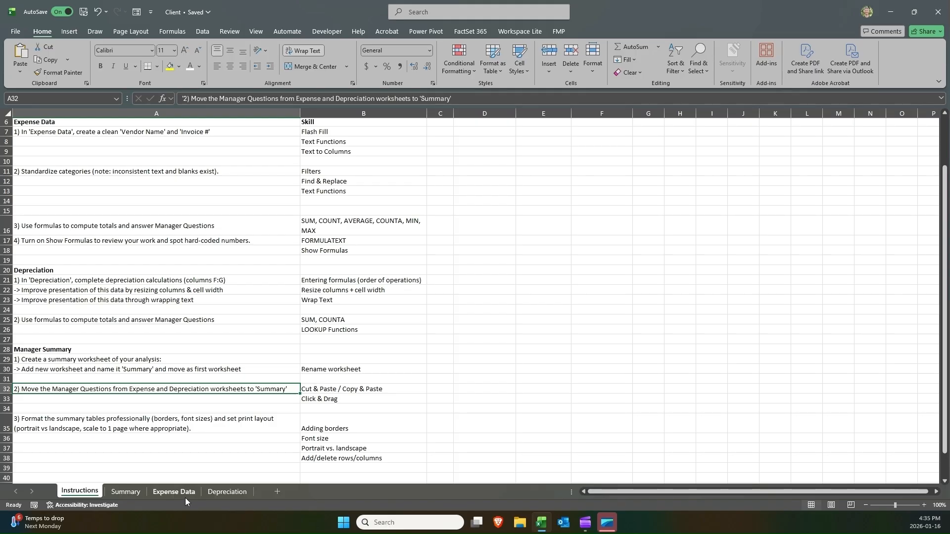
pyautogui.click(166, 493)
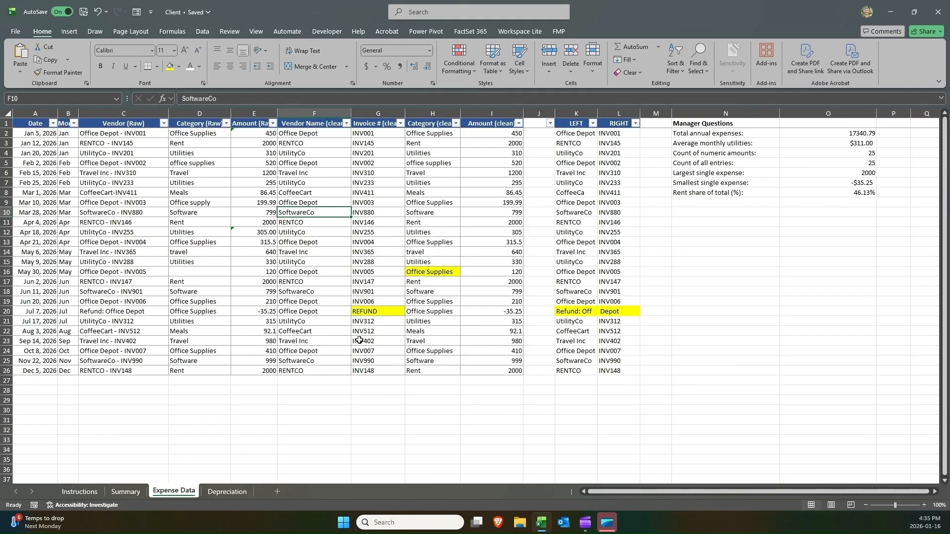
pyautogui.moveTo(724, 125); pyautogui.dragTo(836, 188)
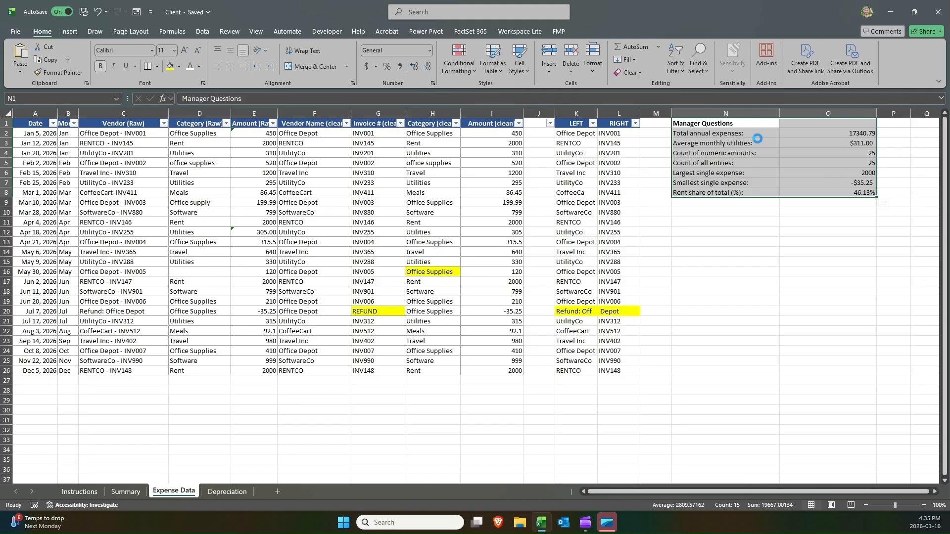
pyautogui.hotkey('ctrl', 'c')
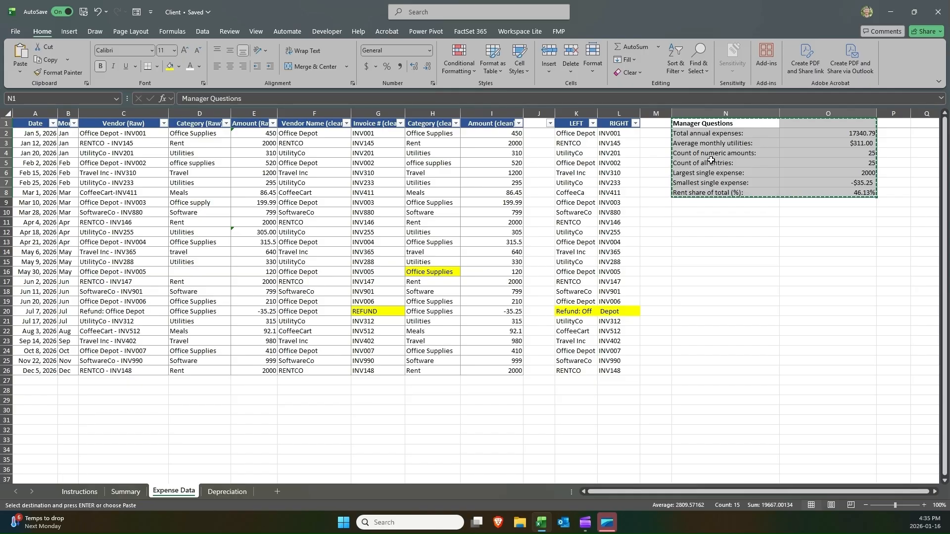
pyautogui.click(715, 217)
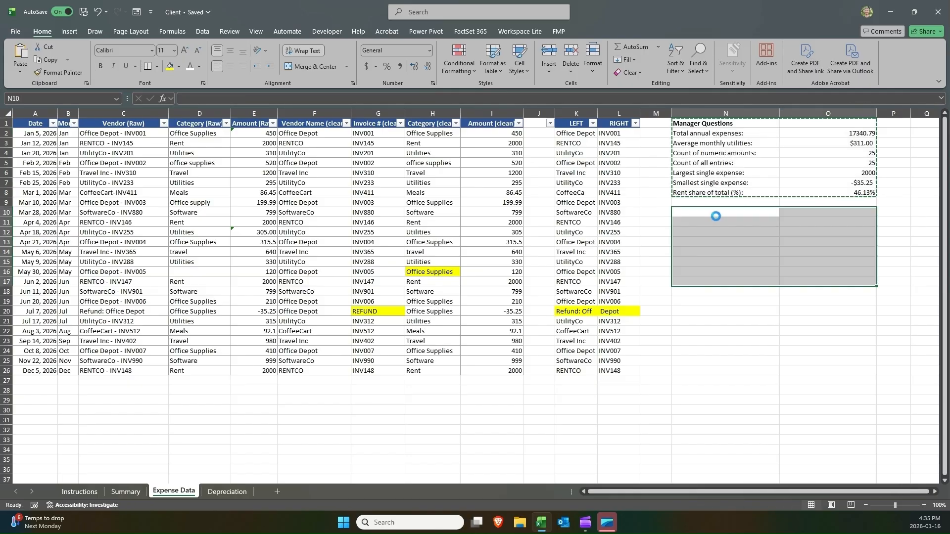
# Paste the copied Manager Questions block at N10 and compare its total annual expenses formula with the original's.
pyautogui.hotkey('ctrl', 'v')
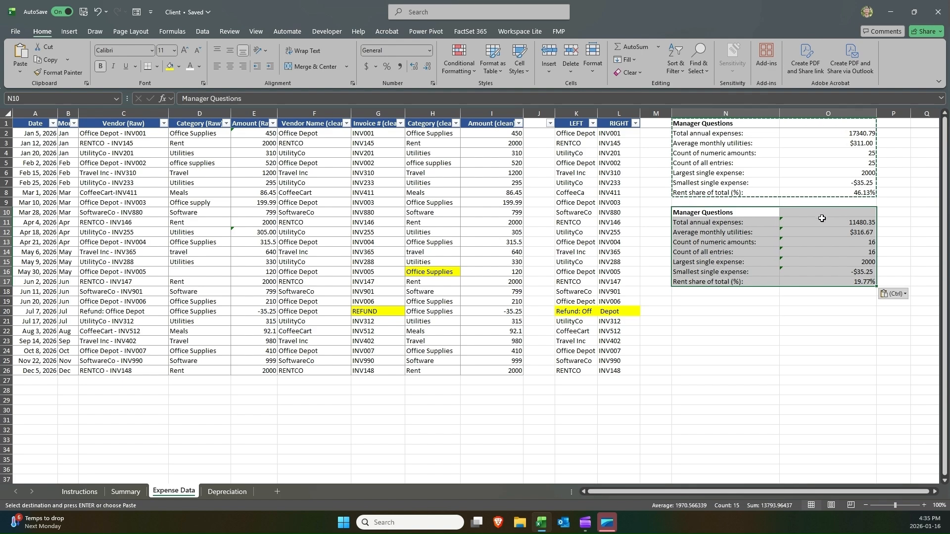
pyautogui.click(822, 221)
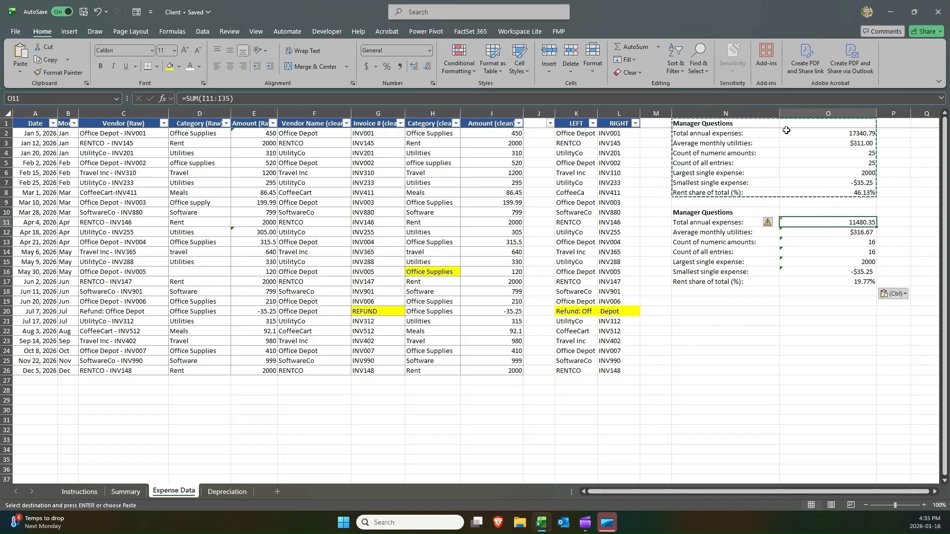
pyautogui.moveTo(742, 133); pyautogui.dragTo(801, 133)
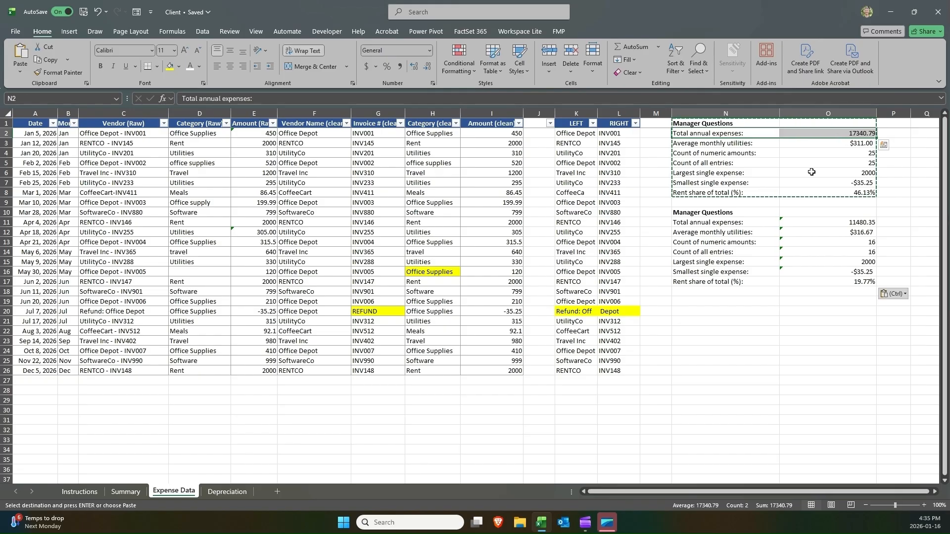
pyautogui.moveTo(515, 137); pyautogui.dragTo(500, 368)
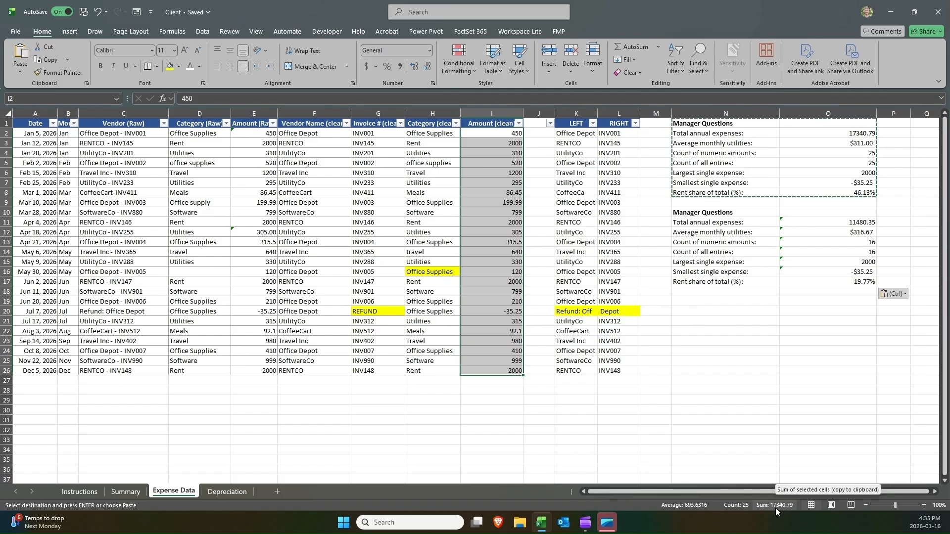
pyautogui.click(841, 134)
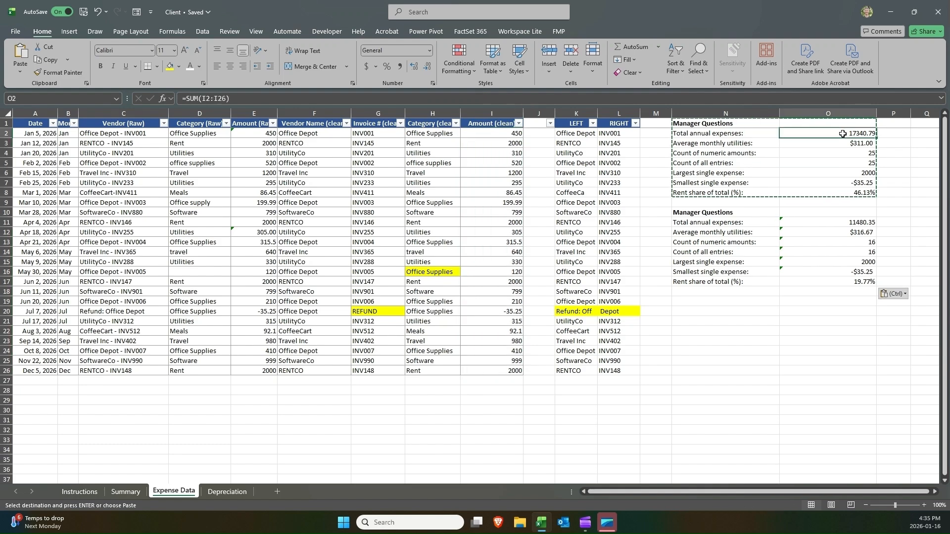
pyautogui.click(828, 218)
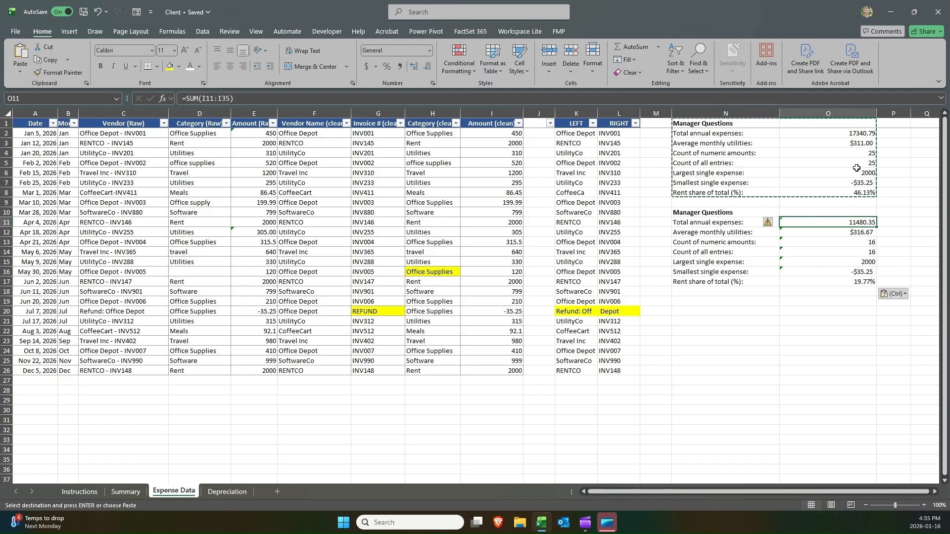
pyautogui.click(836, 134)
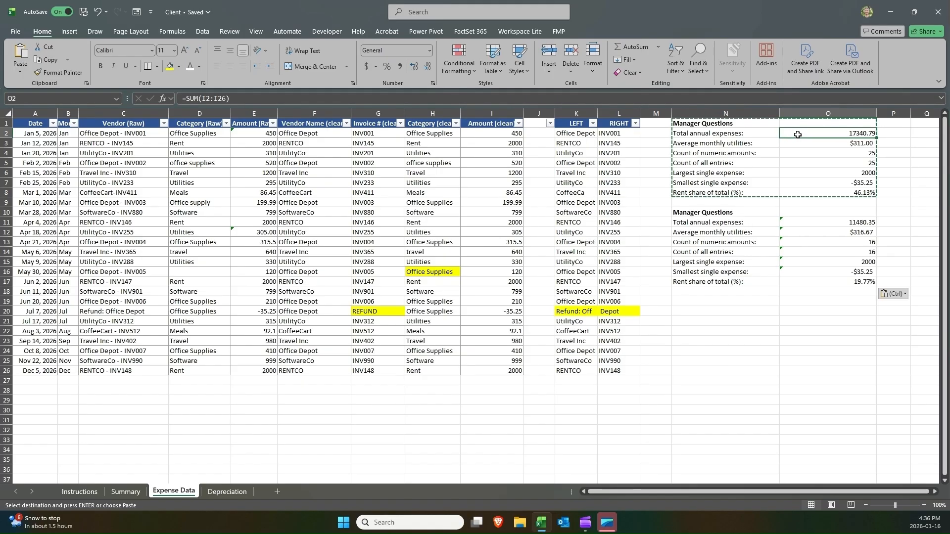
pyautogui.click(787, 221)
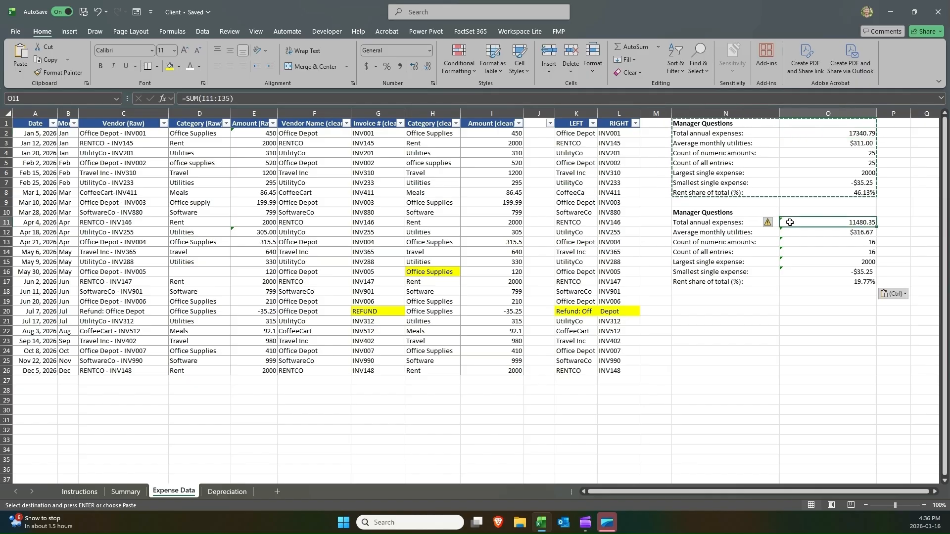
pyautogui.click(812, 134)
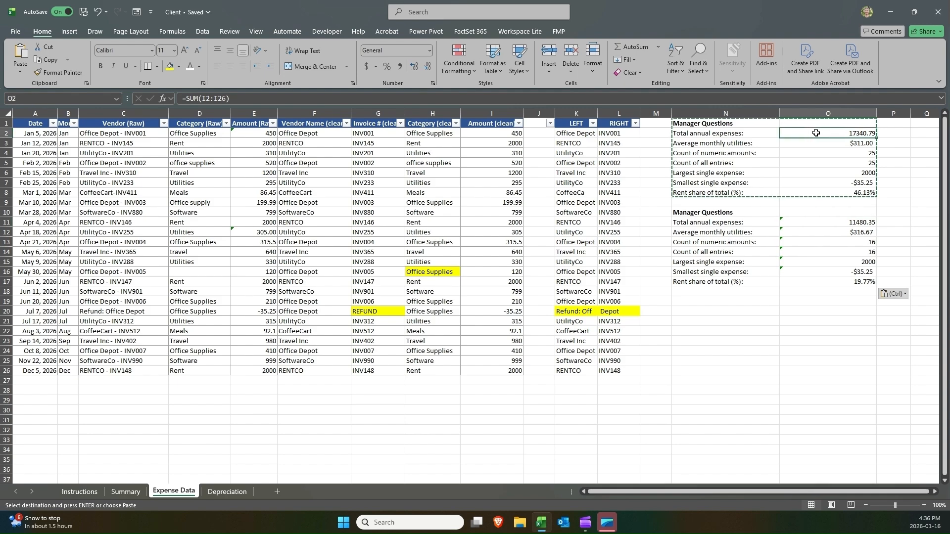
# Open the total annual expenses formulas of both Manager Questions blocks to inspect their referenced ranges.
pyautogui.doubleClick(815, 134)
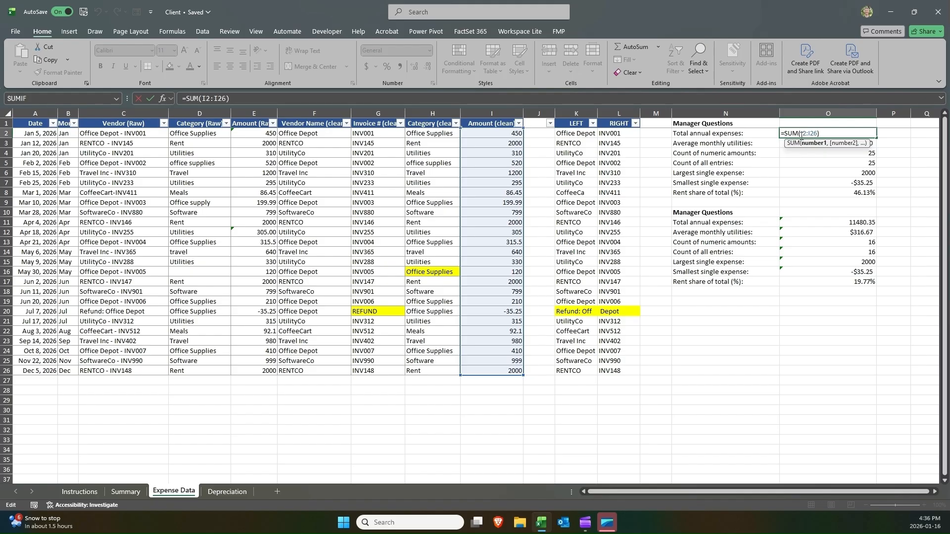
pyautogui.moveTo(800, 134); pyautogui.dragTo(811, 136)
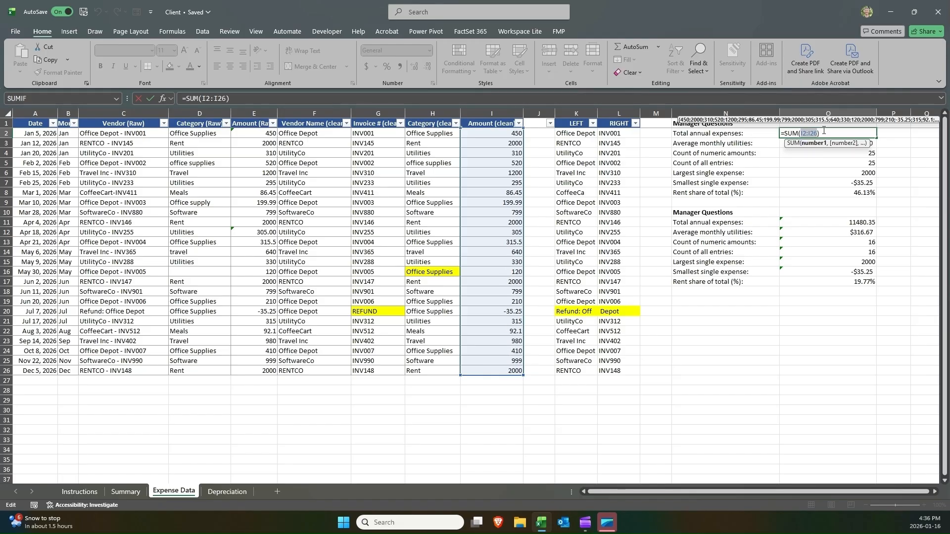
pyautogui.click(802, 134)
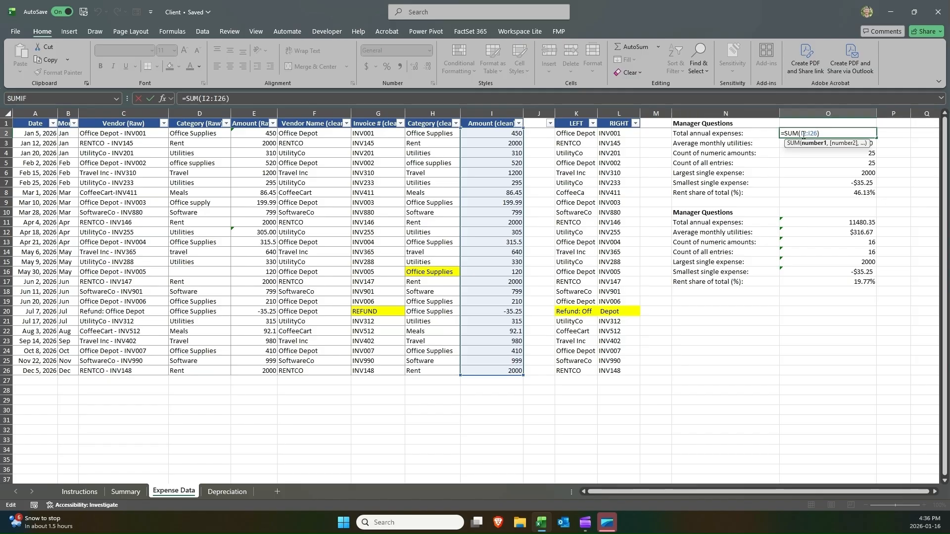
pyautogui.moveTo(803, 134); pyautogui.dragTo(815, 134)
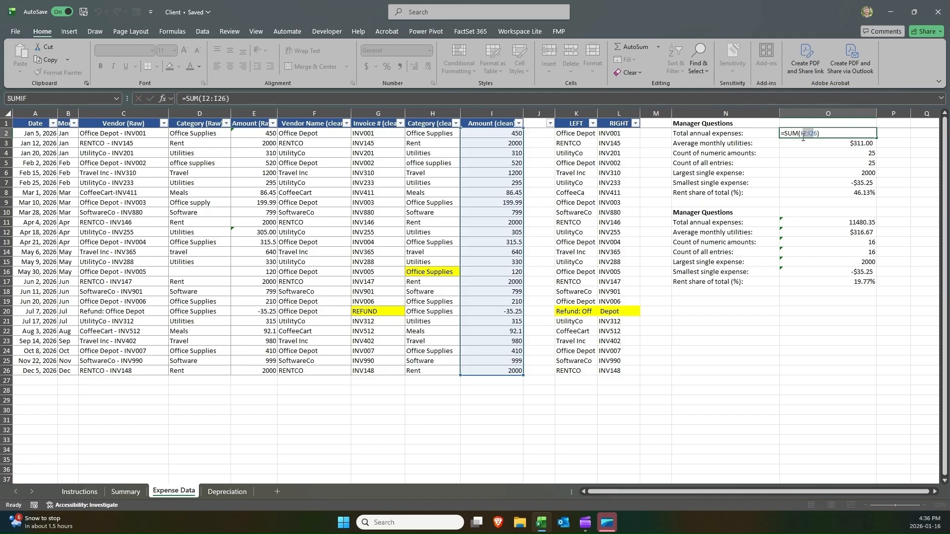
pyautogui.press('Return')
pyautogui.click(820, 224)
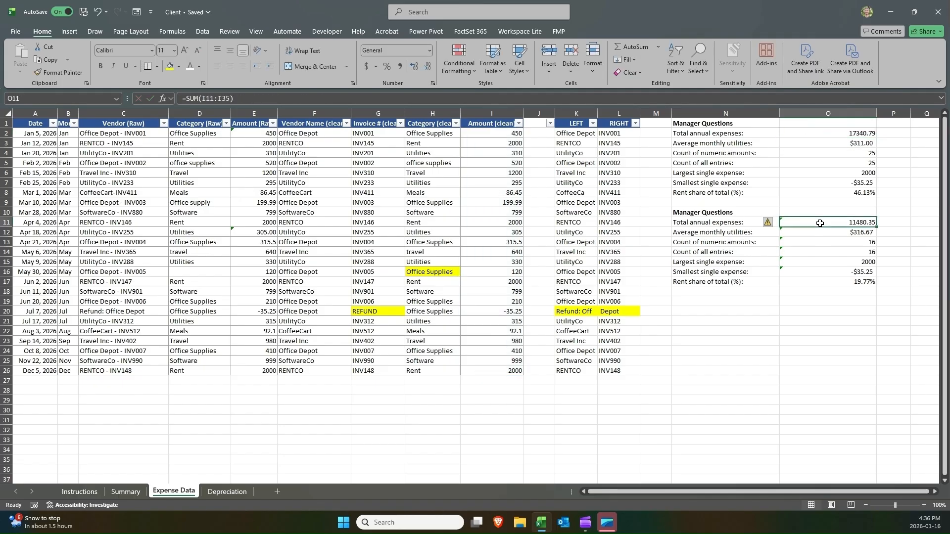
pyautogui.doubleClick(819, 224)
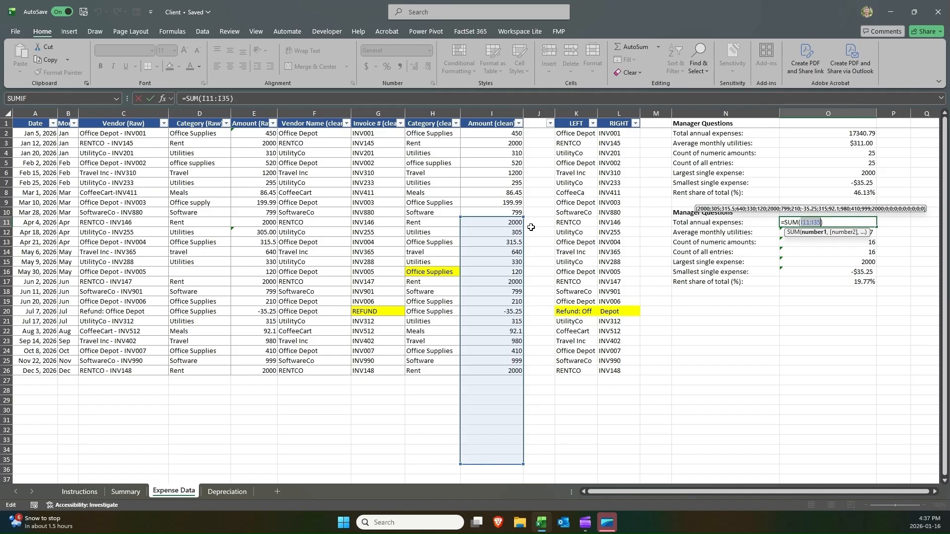
pyautogui.press('Return')
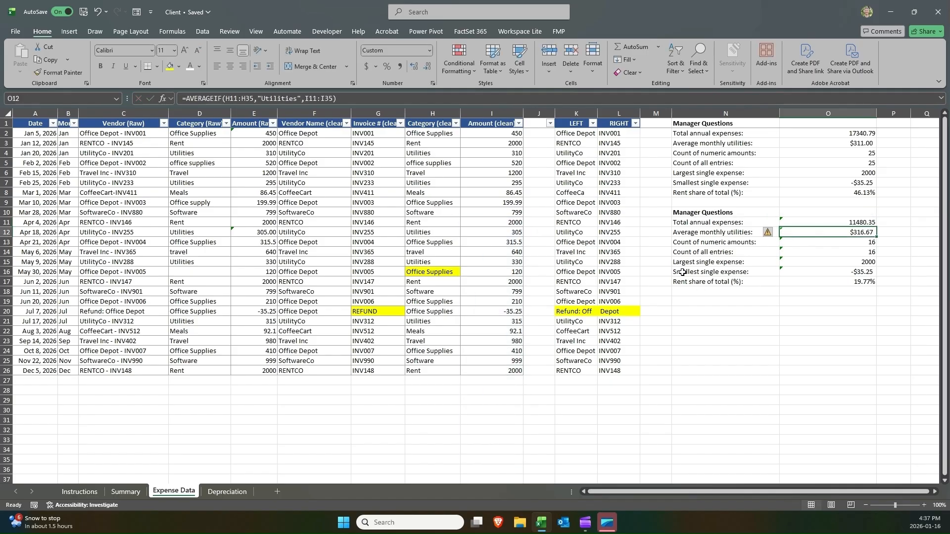
# Insert a new worksheet and enter Something generic in cell G6.
pyautogui.click(275, 492)
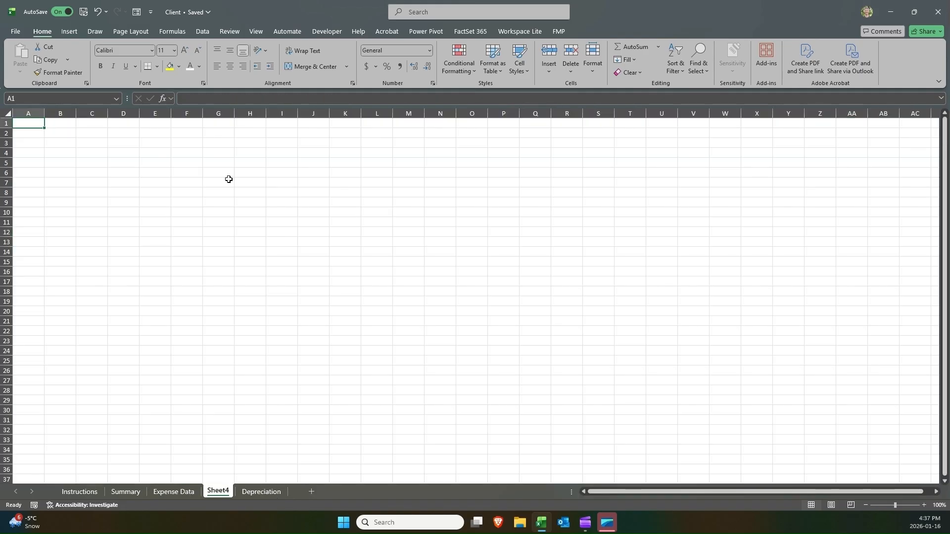
pyautogui.click(216, 172)
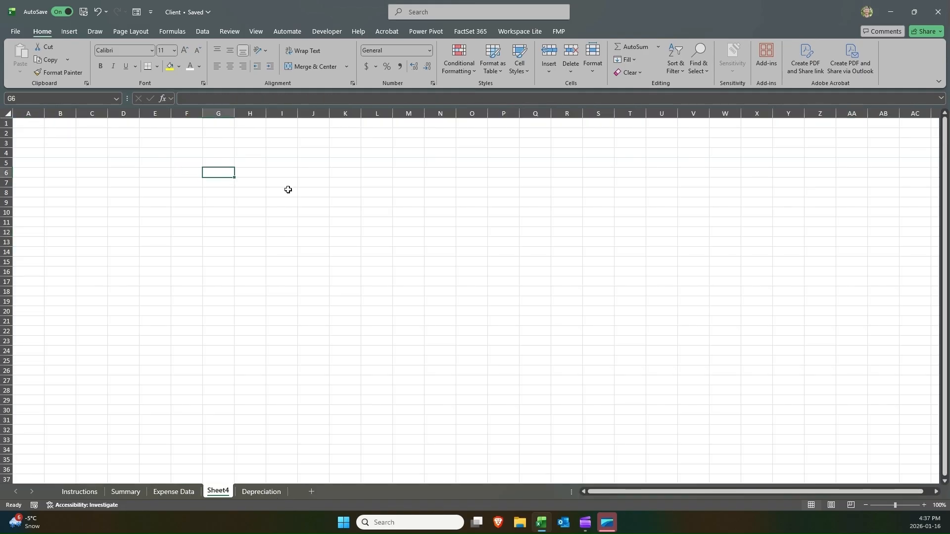
pyautogui.write('Ge')
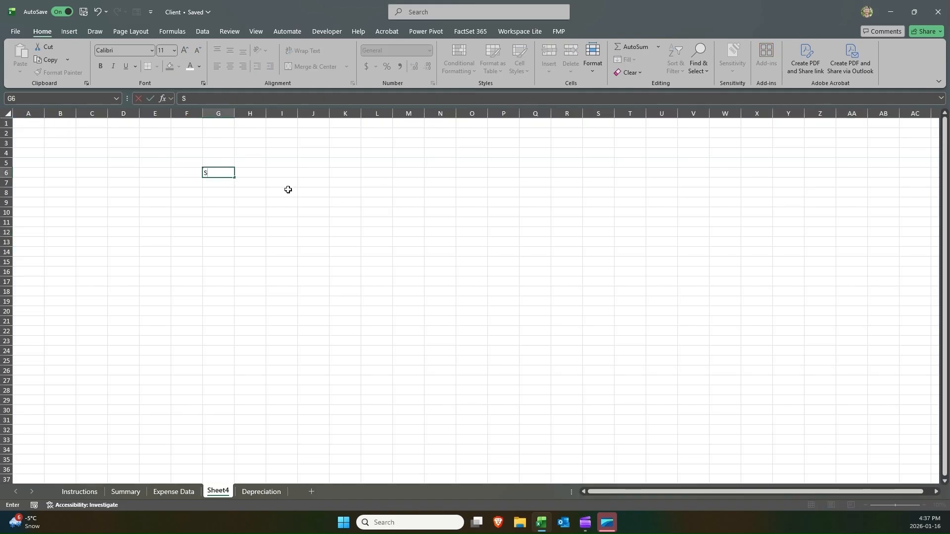
pyautogui.write('omething gener')
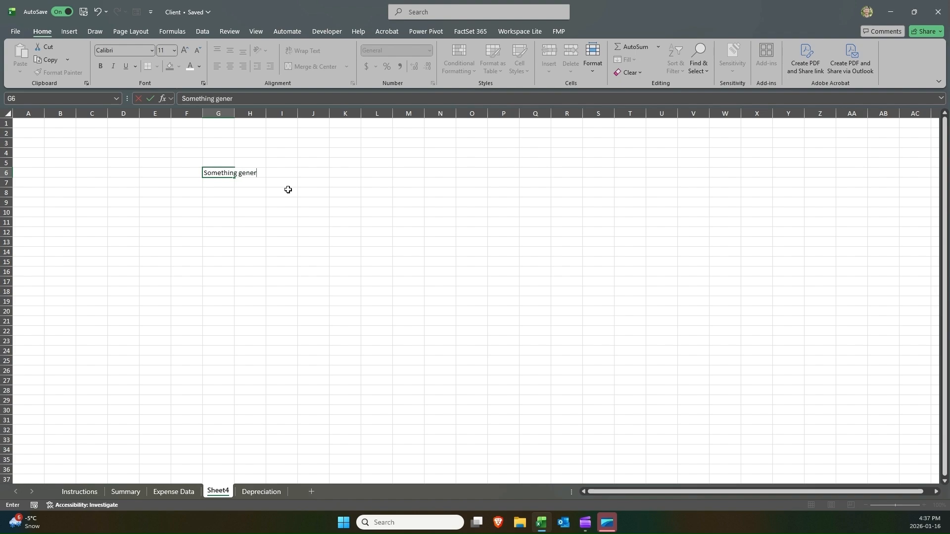
pyautogui.write('ic')
pyautogui.press('Return')
pyautogui.press('Right')
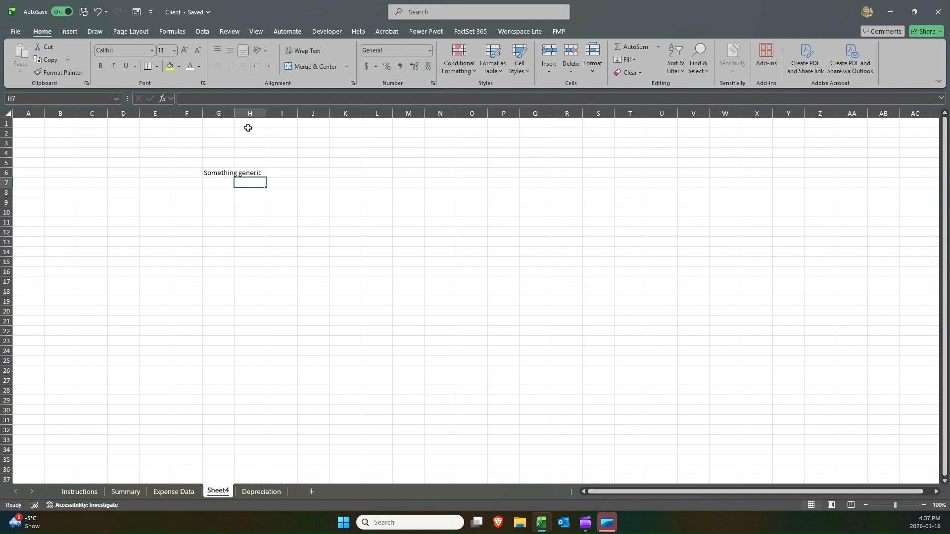
# Widen column G and make cell N6 a formula referencing G6.
pyautogui.moveTo(234, 109); pyautogui.dragTo(264, 111)
pyautogui.click(470, 174)
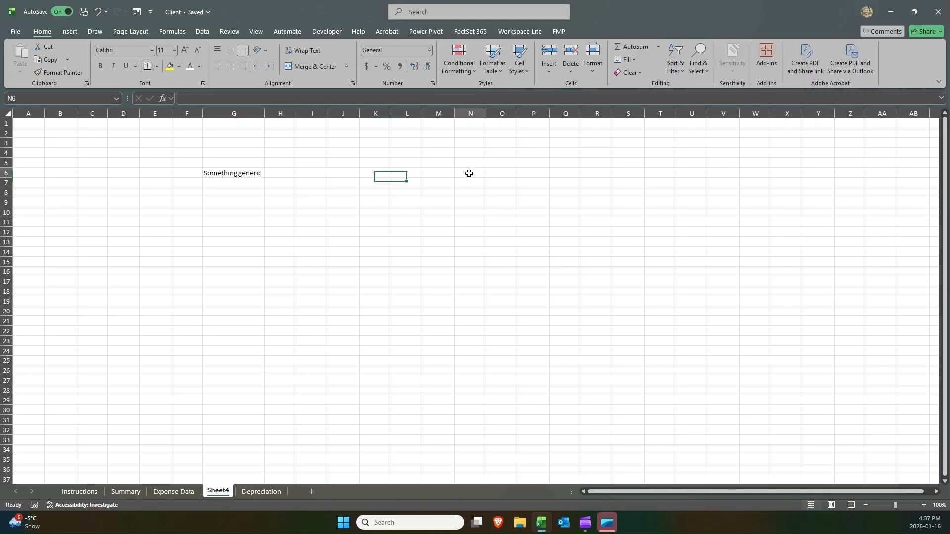
pyautogui.write('=')
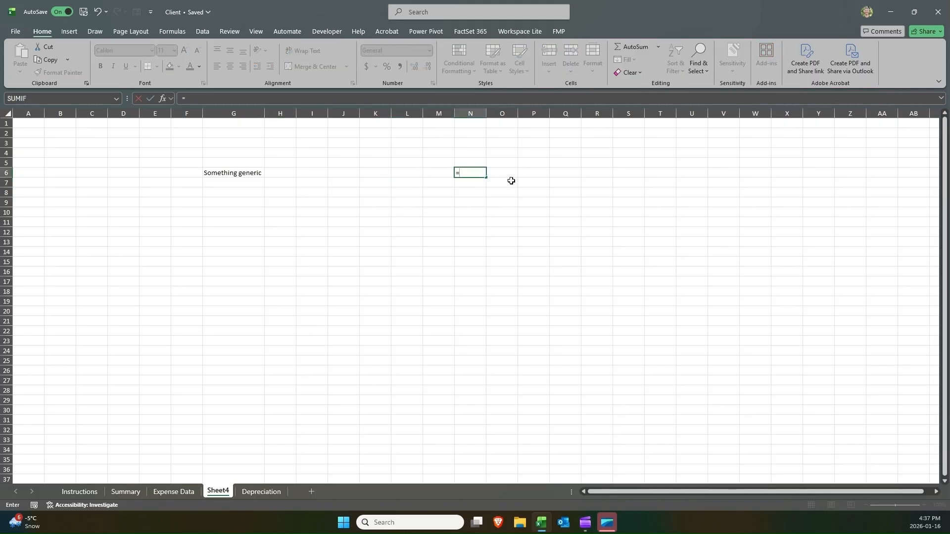
pyautogui.press('Left')
pyautogui.press('Left')
pyautogui.press('Left')
pyautogui.press('Left')
pyautogui.press('Left')
pyautogui.press('Left')
pyautogui.press('Left')
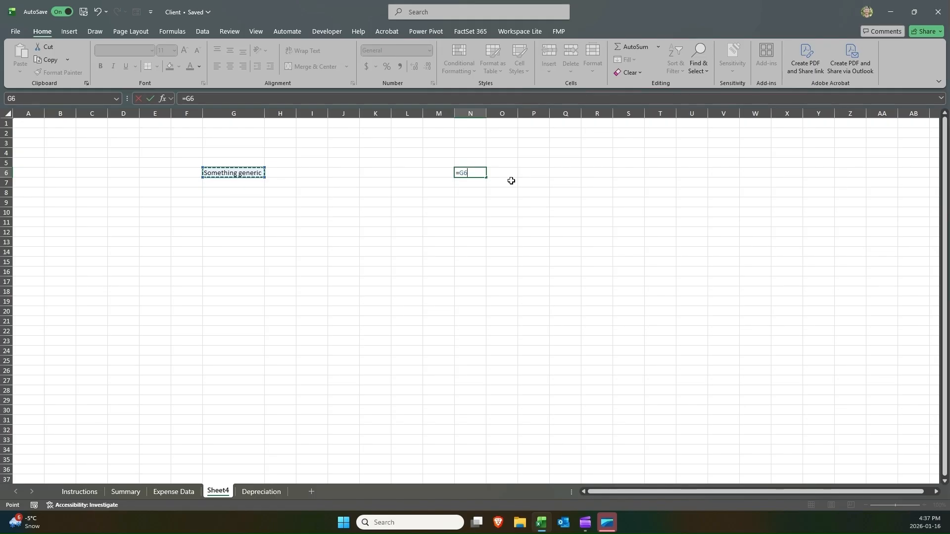
pyautogui.press('Return')
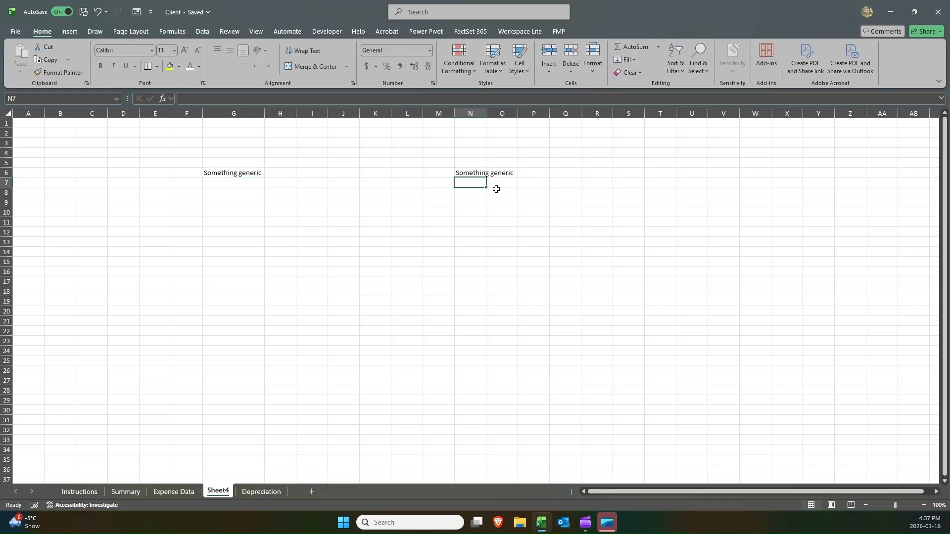
# Delete columns B through E on the new worksheet.
pyautogui.click(462, 171)
pyautogui.click(242, 173)
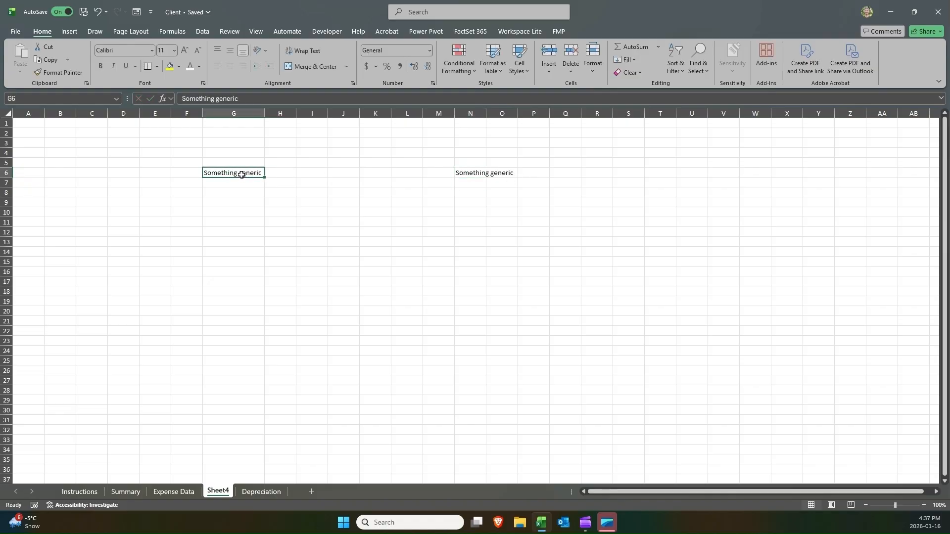
pyautogui.click(462, 174)
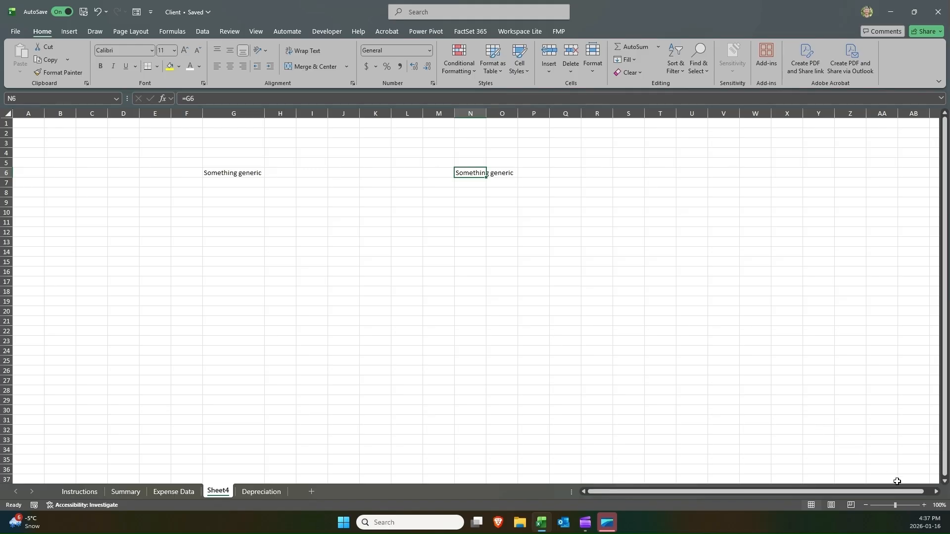
pyautogui.click(926, 504)
pyautogui.click(925, 505)
pyautogui.click(926, 504)
pyautogui.click(925, 505)
pyautogui.click(926, 505)
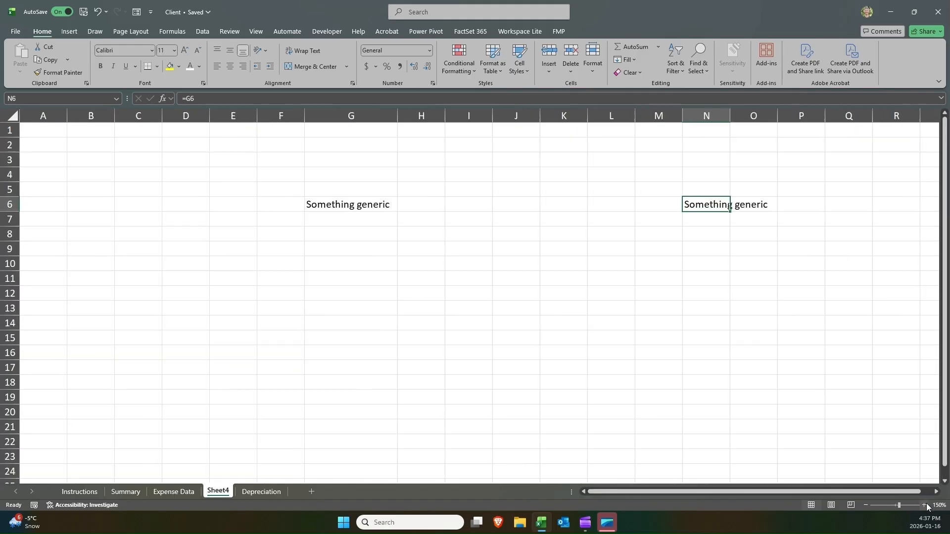
pyautogui.click(925, 505)
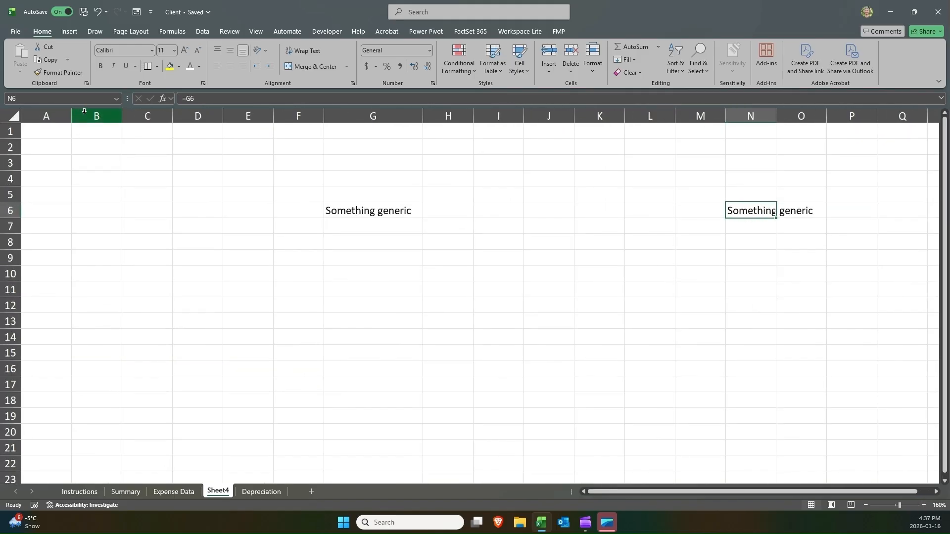
pyautogui.moveTo(82, 116); pyautogui.dragTo(260, 119)
pyautogui.rightClick(260, 119)
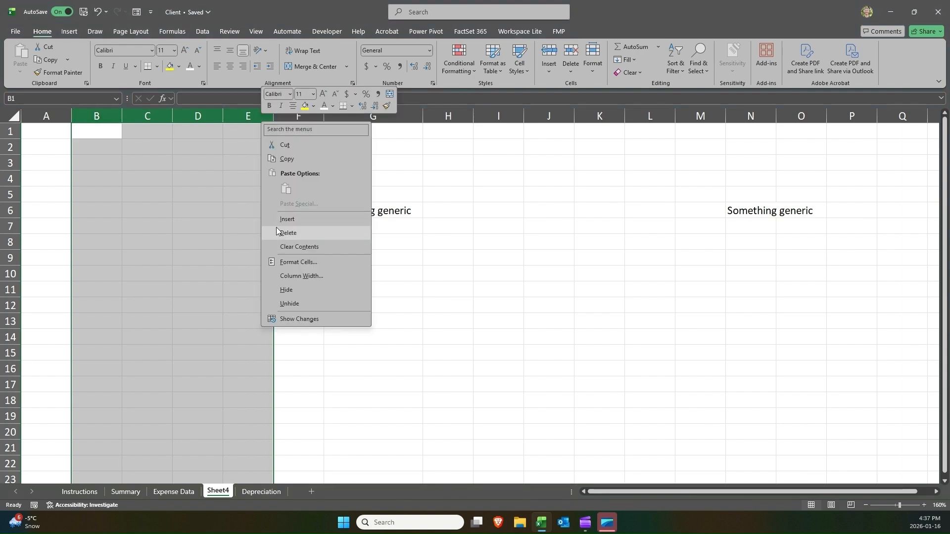
pyautogui.click(286, 236)
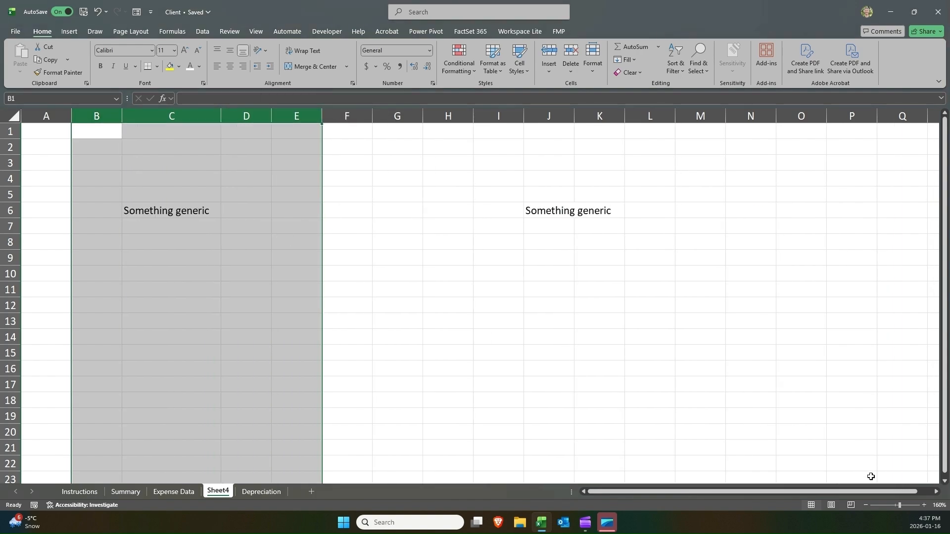
# Inspect the linking formula in J6 after the column deletion.
pyautogui.click(923, 504)
pyautogui.click(923, 505)
pyautogui.click(923, 504)
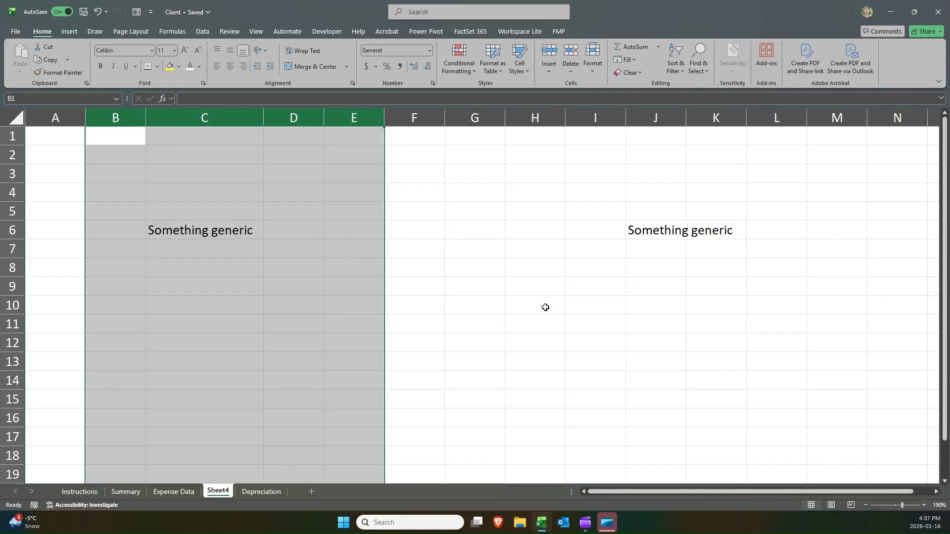
pyautogui.click(649, 228)
pyautogui.doubleClick(649, 229)
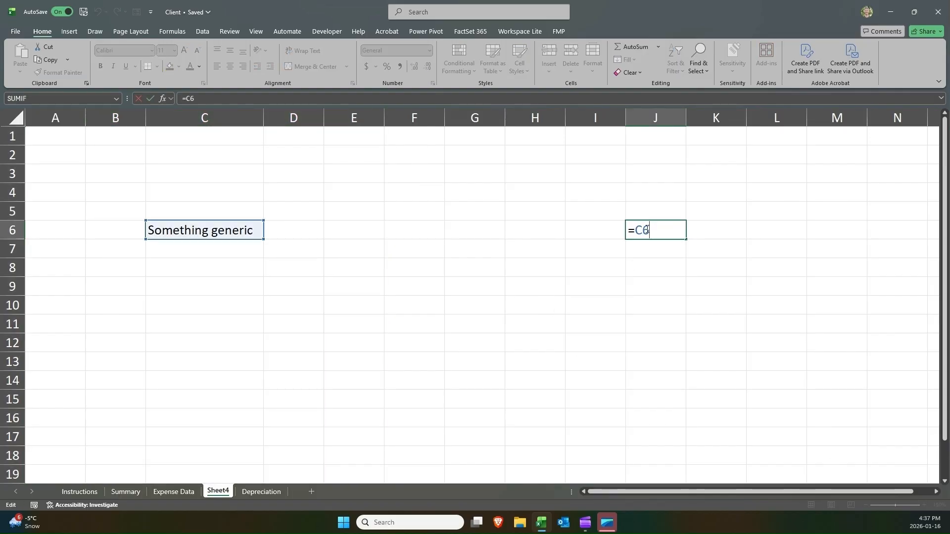
pyautogui.press('Return')
# Copy the linking formula in J6 and paste it into J13.
pyautogui.click(647, 229)
pyautogui.hotkey('ctrl', 'c')
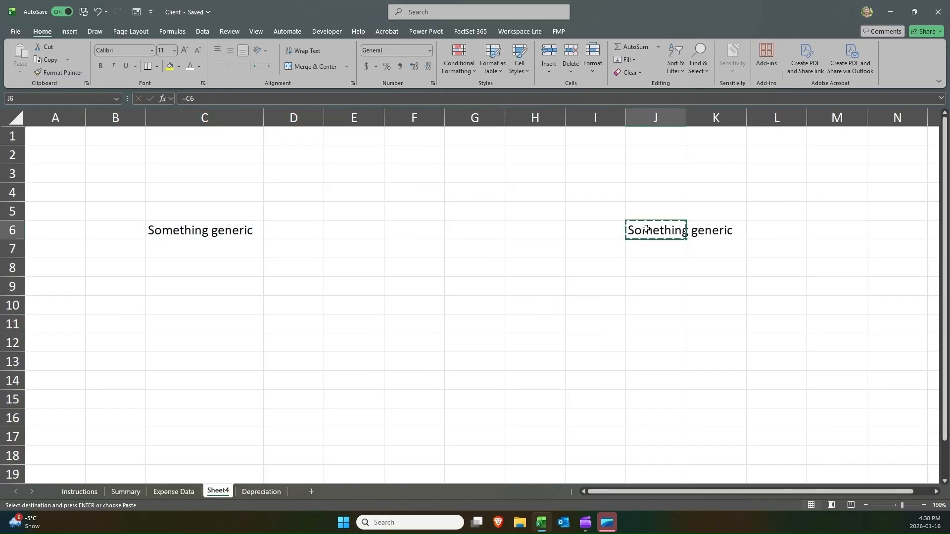
pyautogui.press('Down')
pyautogui.press('Down')
pyautogui.press('Down')
pyautogui.press('Down')
pyautogui.press('Down')
pyautogui.press('Down')
pyautogui.press('Down')
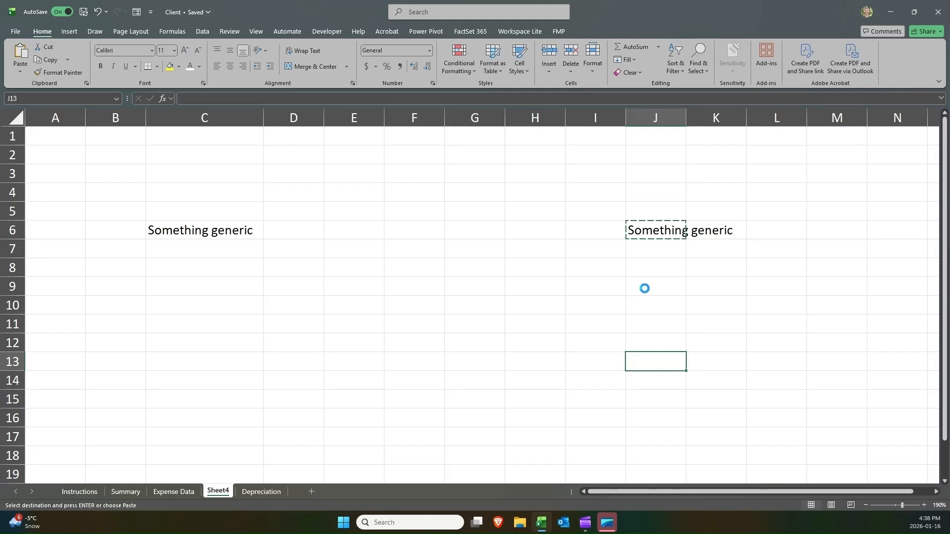
pyautogui.hotkey('ctrl', 'v')
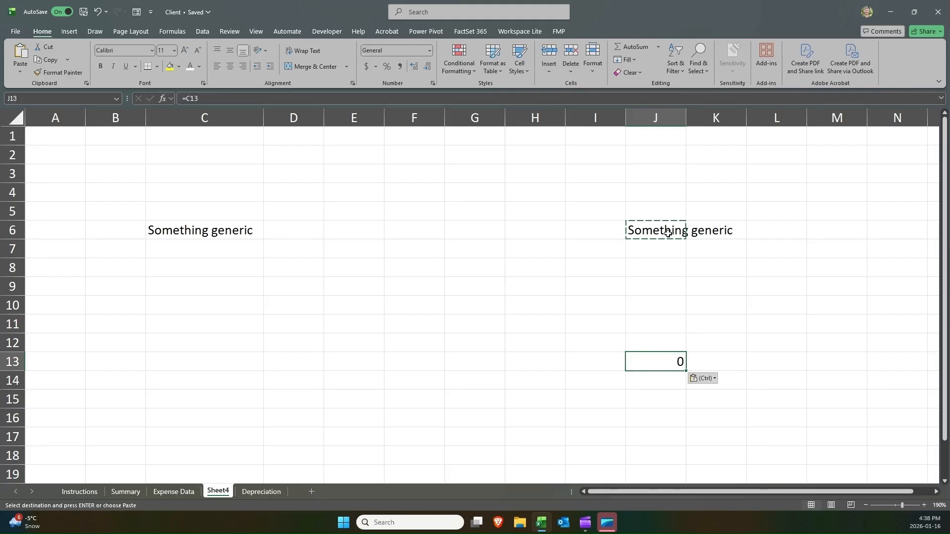
# Compare the formulas in J6 and J13 to see how the copied reference adjusted.
pyautogui.click(668, 233)
pyautogui.write('=C6')
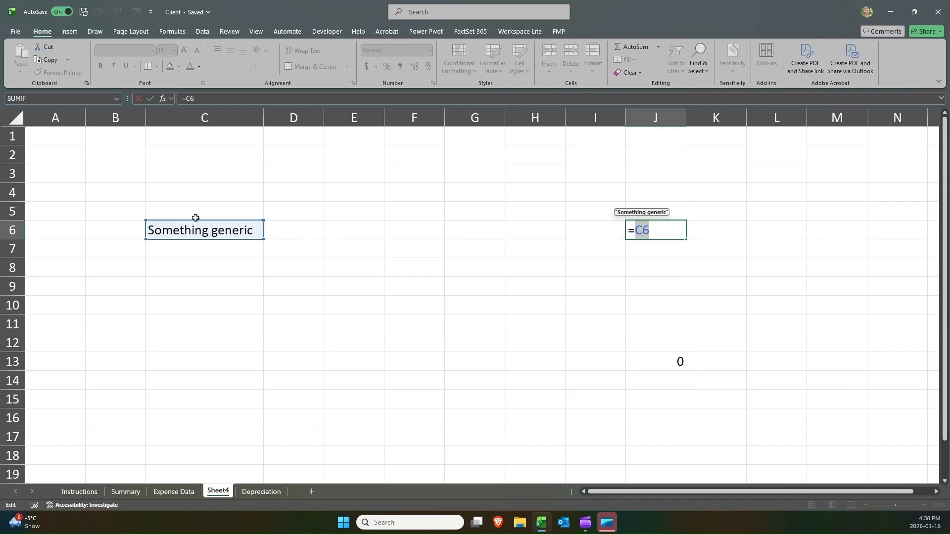
pyautogui.press('Return')
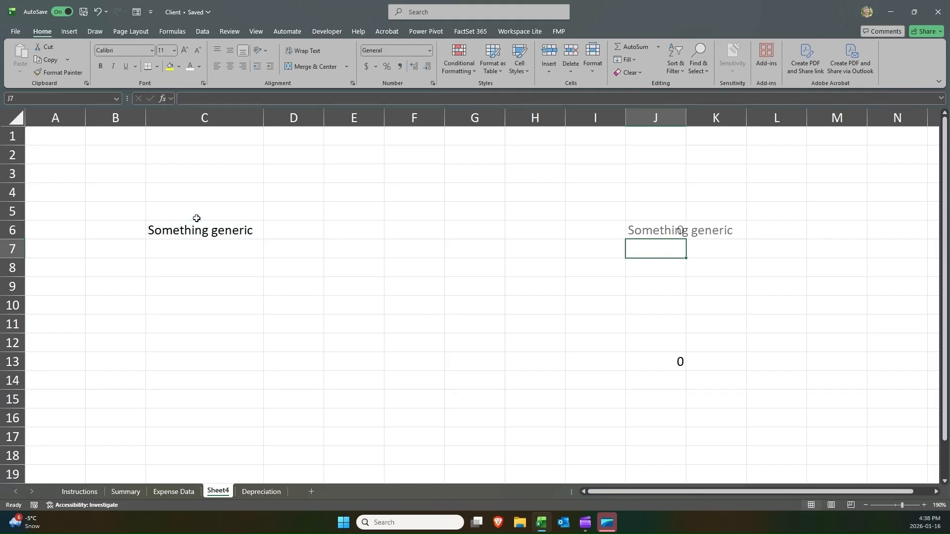
pyautogui.click(643, 231)
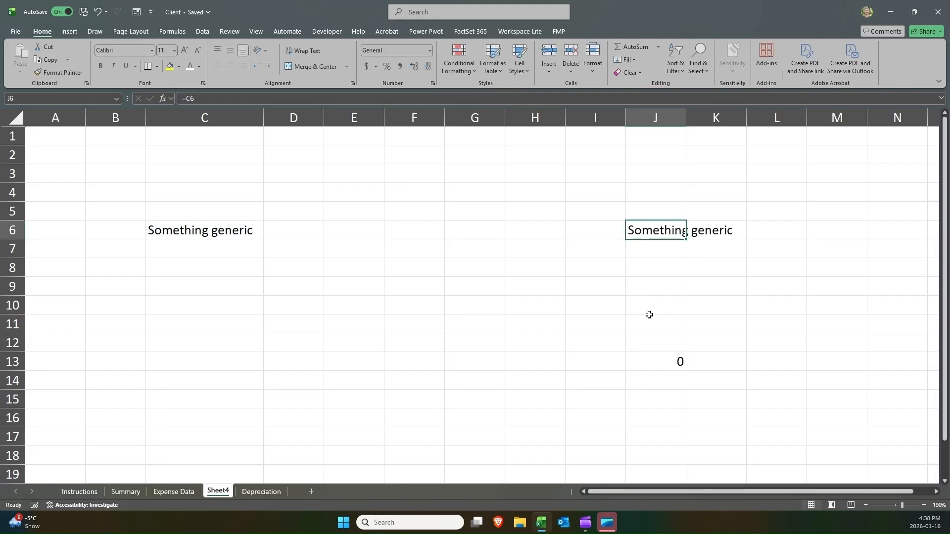
pyautogui.click(645, 359)
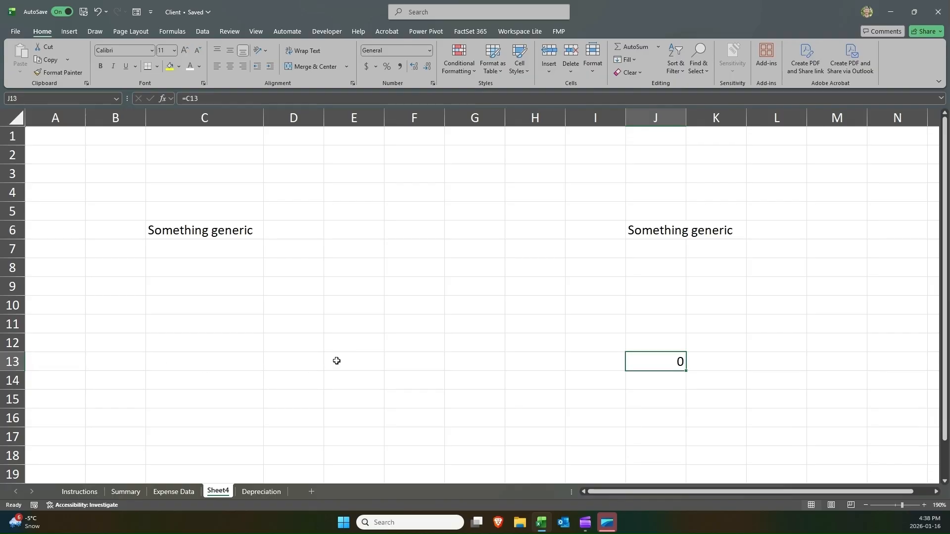
pyautogui.doubleClick(634, 369)
pyautogui.moveTo(657, 361); pyautogui.dragTo(642, 361)
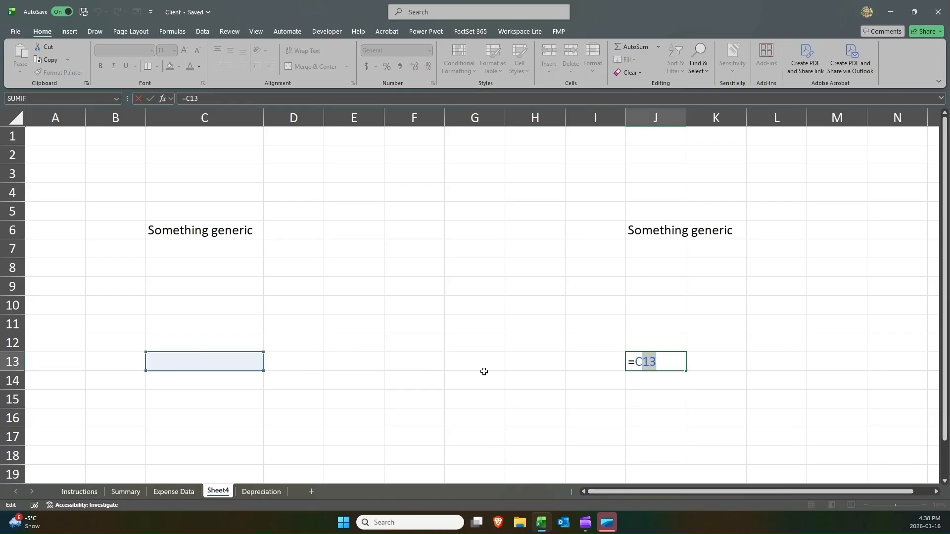
pyautogui.press('Return')
# Enter Blank in cell C13.
pyautogui.click(181, 366)
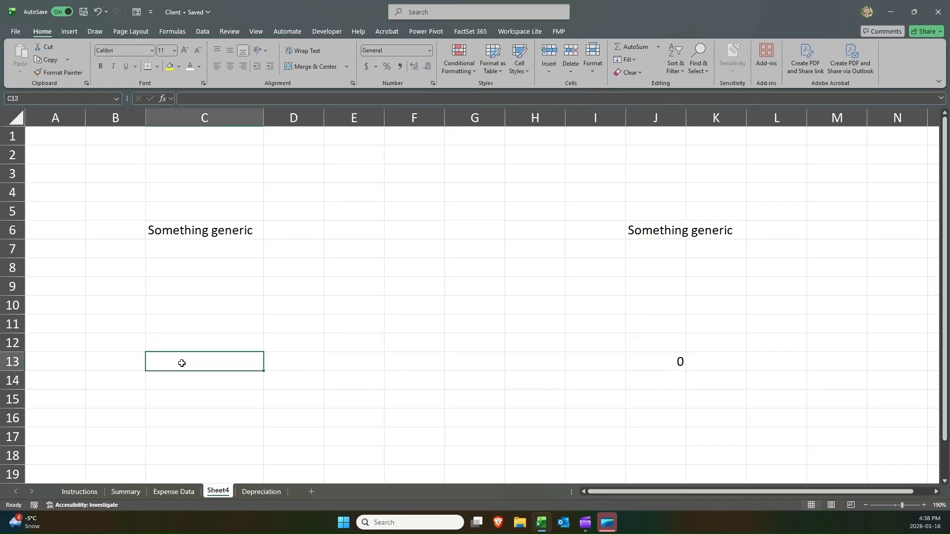
pyautogui.write('Bank')
pyautogui.press('BackSpace')
pyautogui.press('BackSpace')
pyautogui.press('BackSpace')
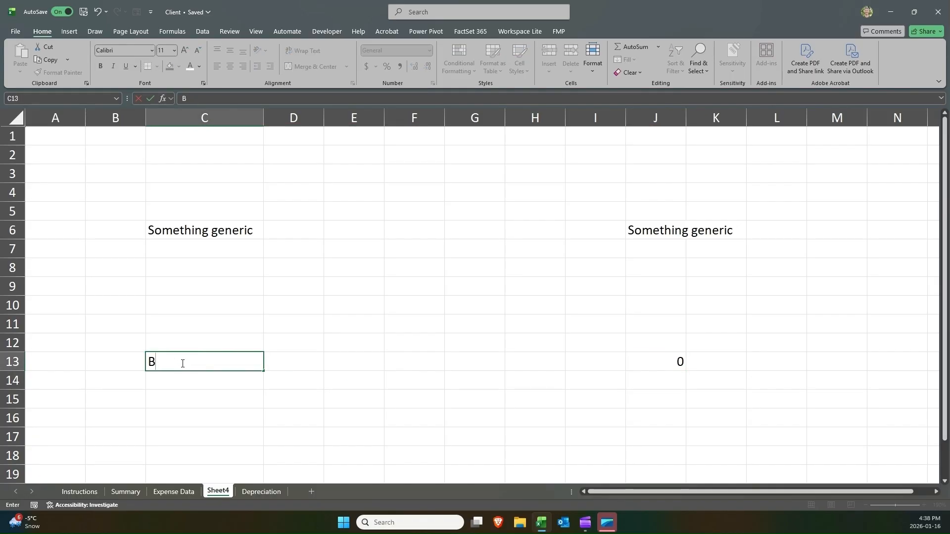
pyautogui.write('lank')
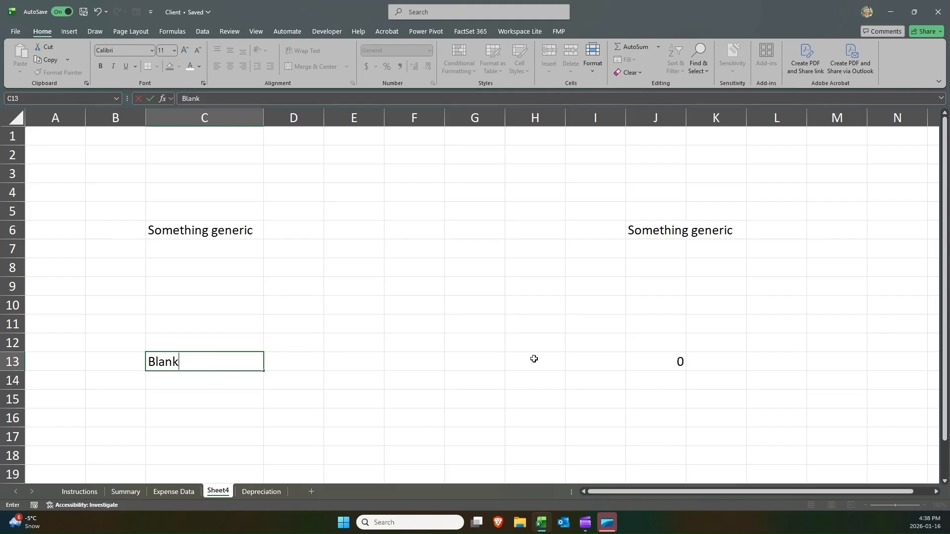
# Check the formula in J13, then clear cell C13.
pyautogui.click(651, 361)
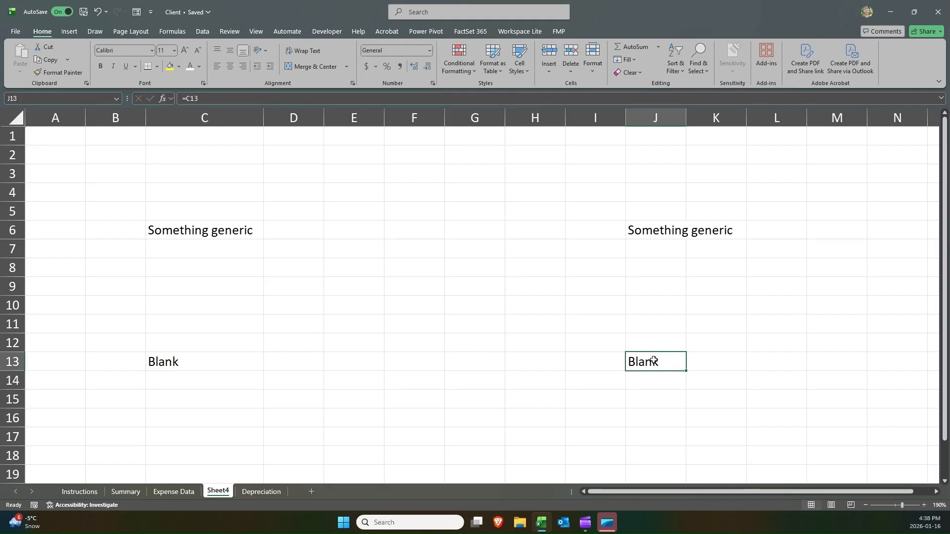
pyautogui.doubleClick(657, 360)
pyautogui.moveTo(657, 361); pyautogui.dragTo(635, 362)
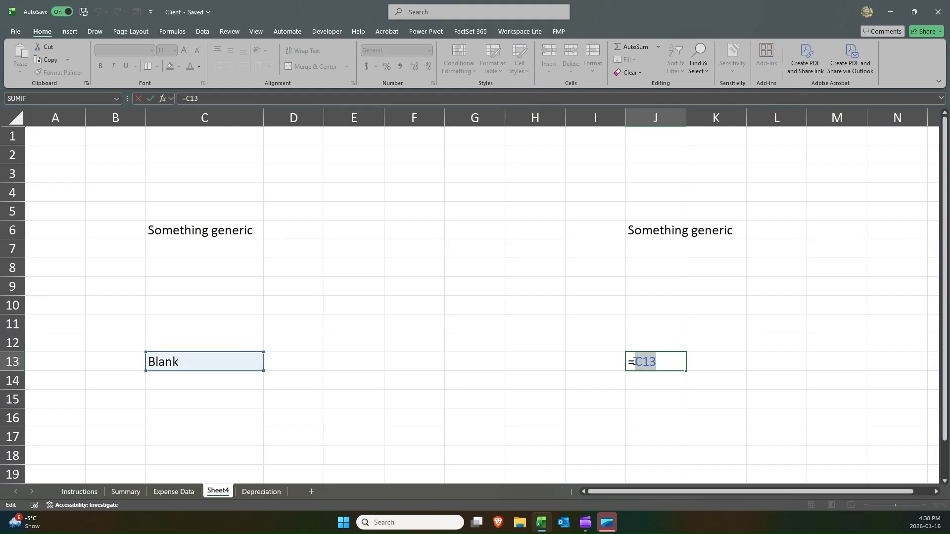
pyautogui.press('Escape')
pyautogui.hotkey('ctrl', 'Left')
pyautogui.press('Delete')
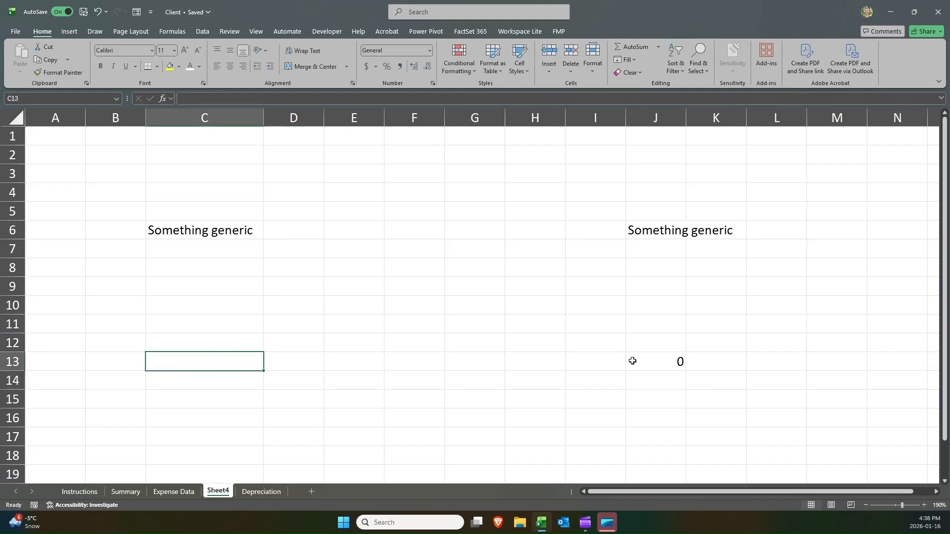
# Lock the row in J6's formula so it reads =C$6.
pyautogui.hotkey('ctrl', 'Right')
pyautogui.click(645, 227)
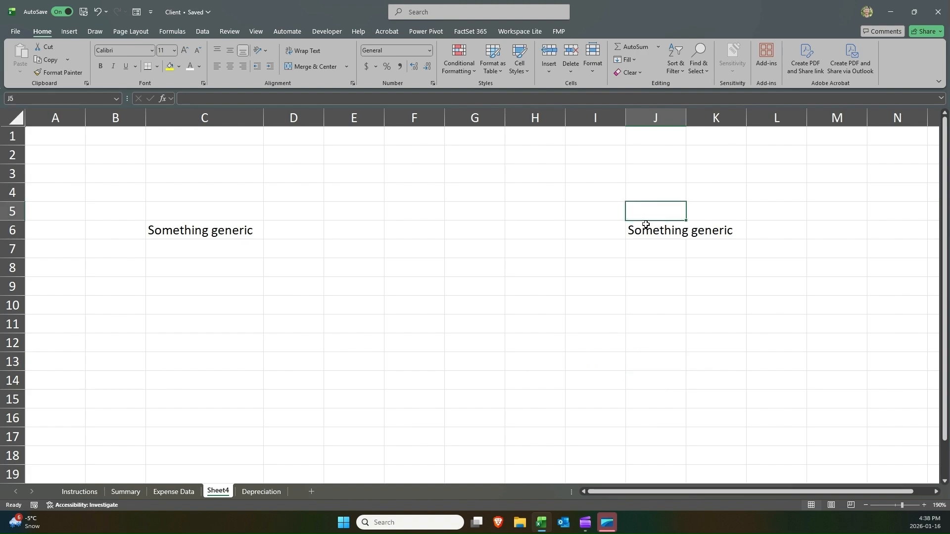
pyautogui.doubleClick(646, 226)
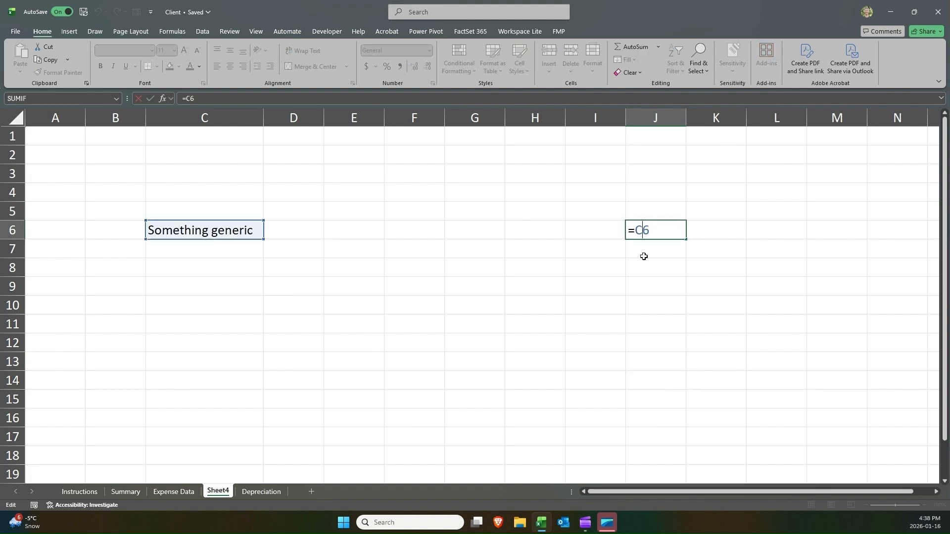
pyautogui.write('$')
pyautogui.doubleClick(657, 228)
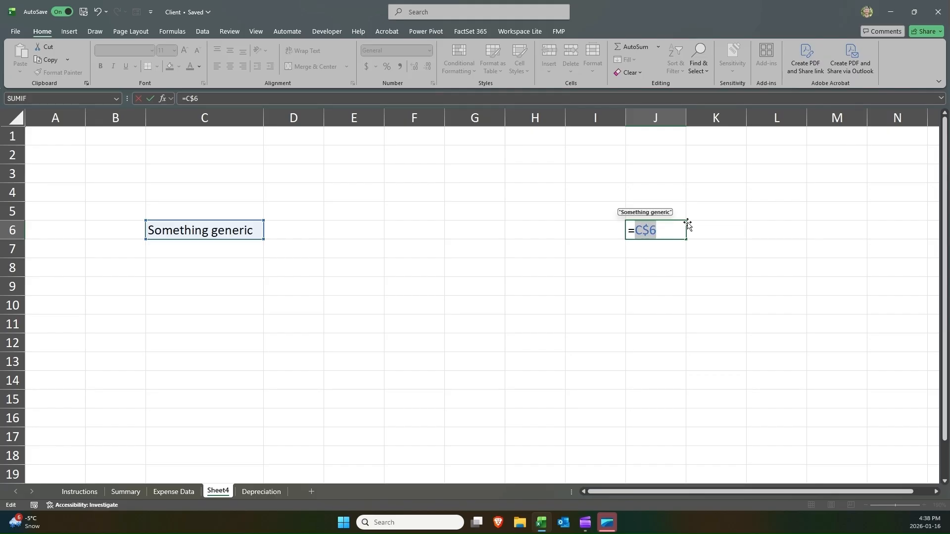
pyautogui.press('Return')
pyautogui.press('Up')
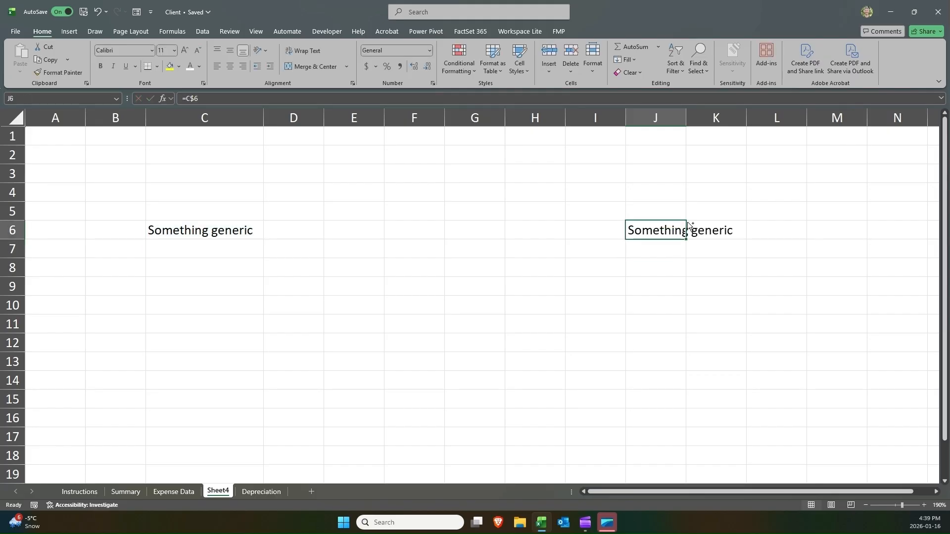
# Copy J6 and paste it into J13.
pyautogui.hotkey('ctrl', 'c')
pyautogui.click(657, 363)
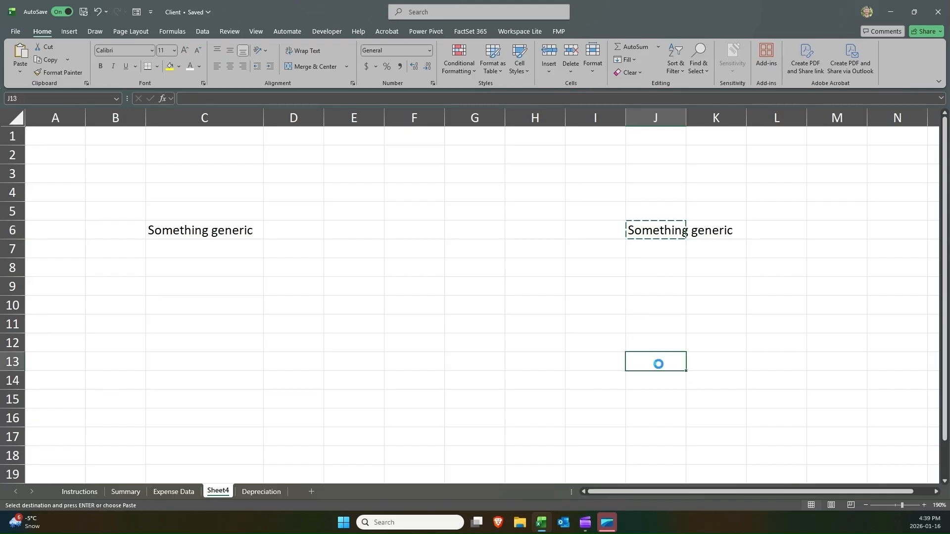
pyautogui.hotkey('ctrl', 'v')
pyautogui.doubleClick(658, 363)
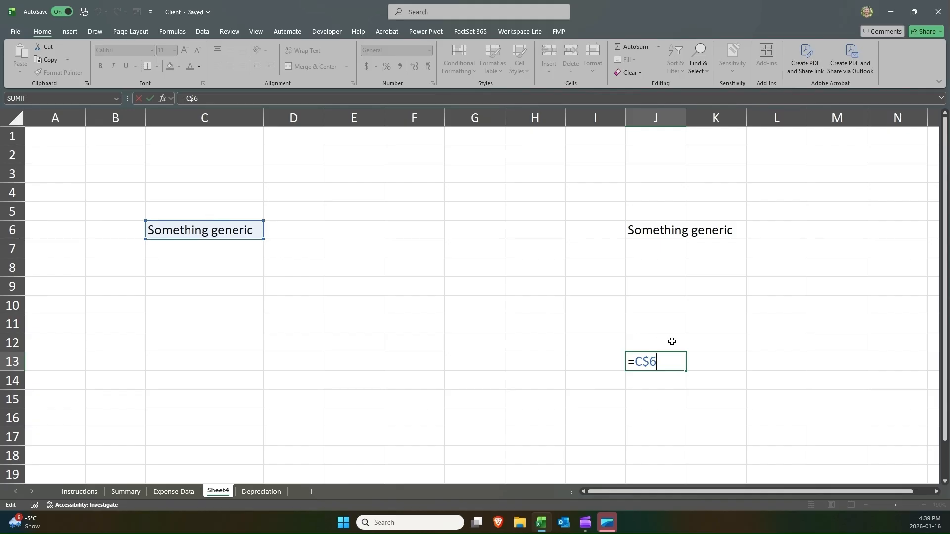
pyautogui.press('Return')
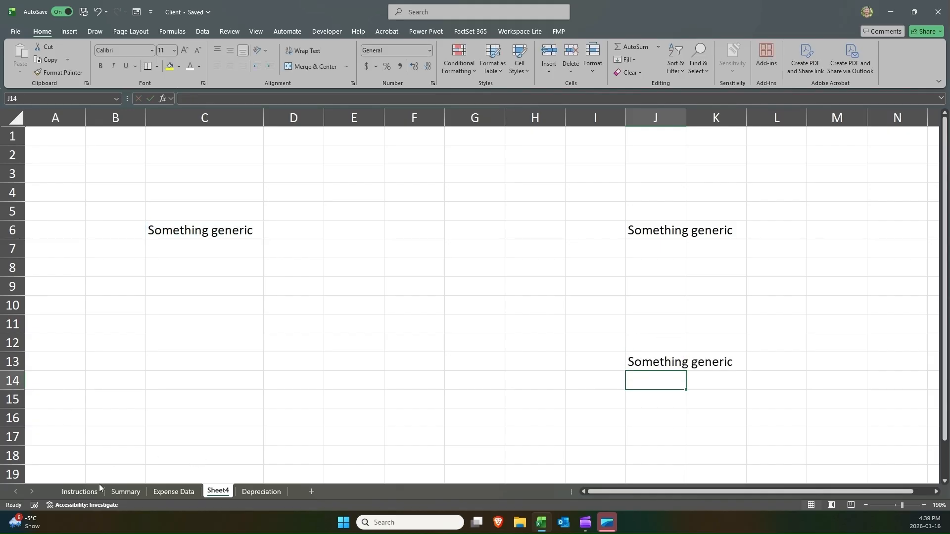
# On Expense Data, clear the second Manager Questions block in N10:O17.
pyautogui.click(175, 489)
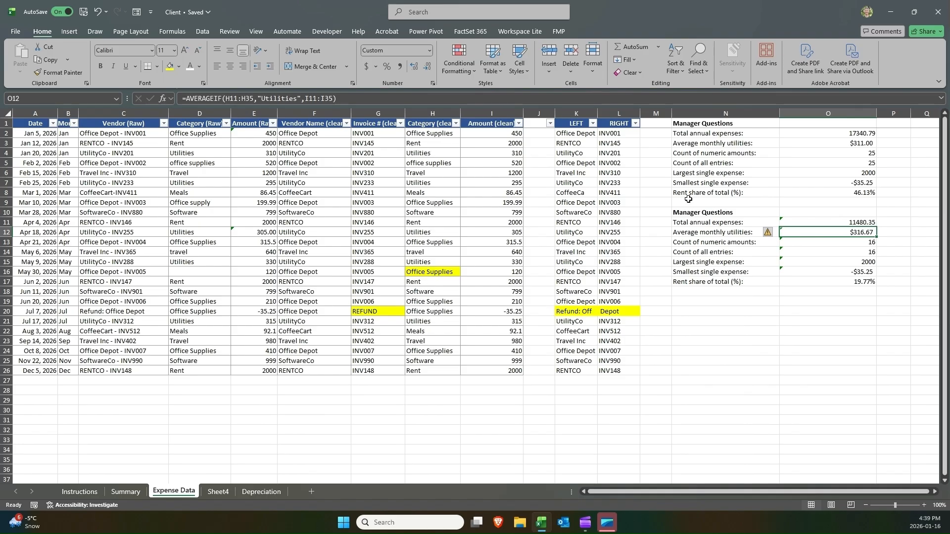
pyautogui.moveTo(712, 212); pyautogui.dragTo(846, 282)
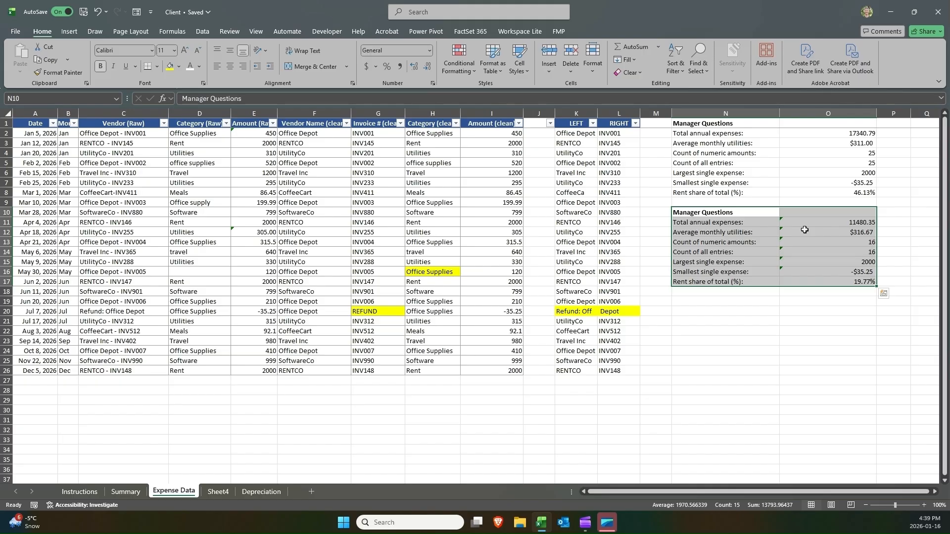
pyautogui.press('Delete')
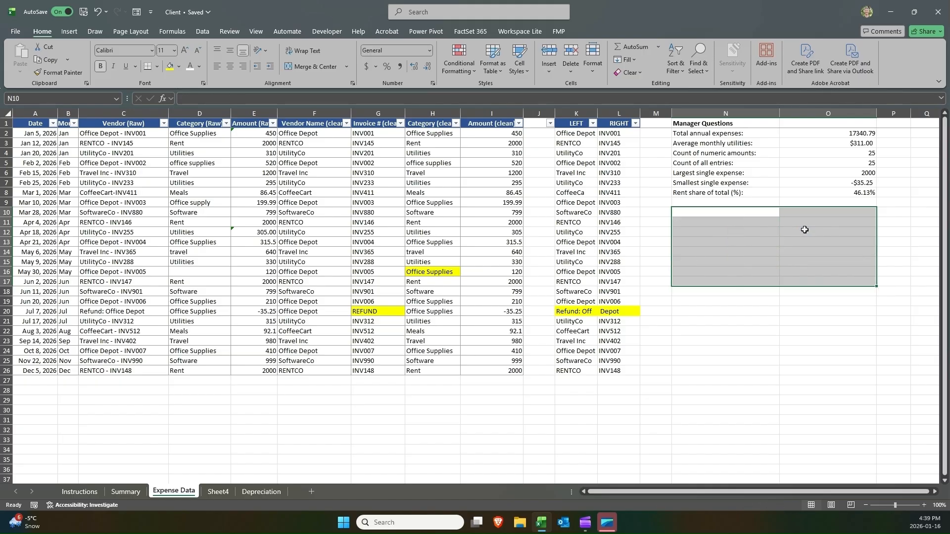
# Move the Manager Questions block from N1:O8 to start at N12.
pyautogui.moveTo(741, 125); pyautogui.dragTo(842, 194)
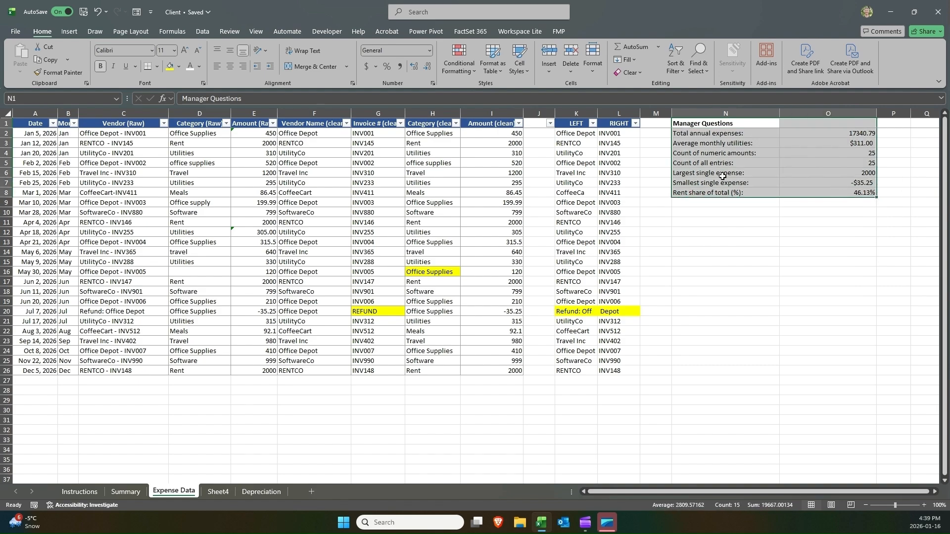
pyautogui.hotkey('ctrl', 'c')
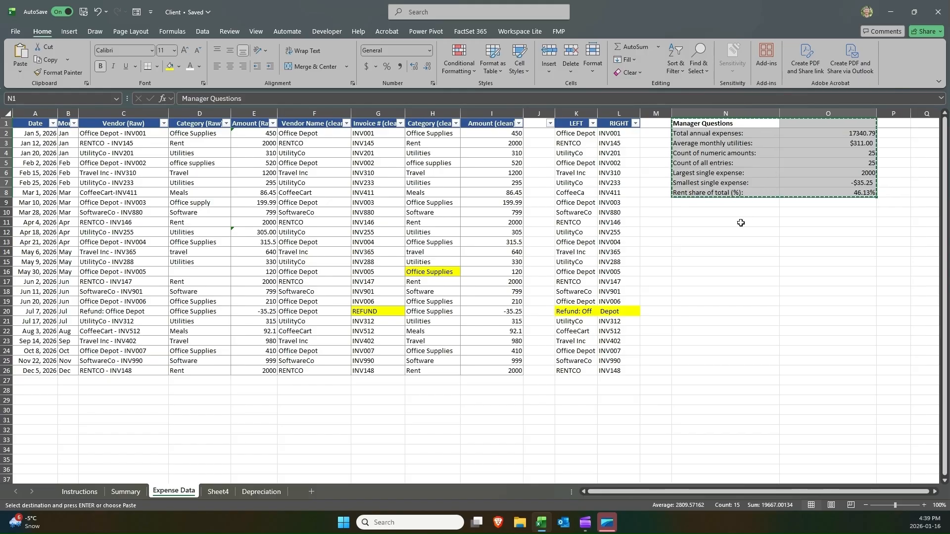
pyautogui.click(726, 231)
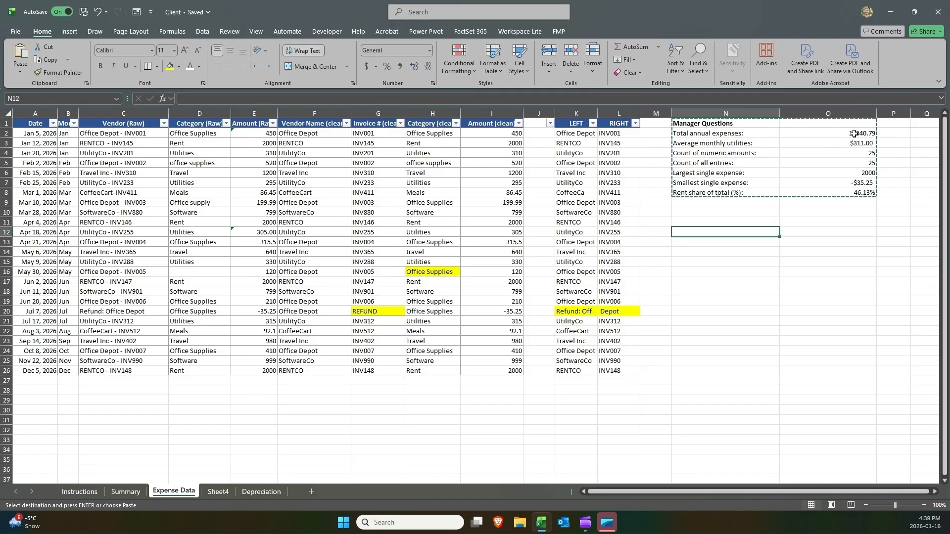
pyautogui.hotkey('ctrl', 'v')
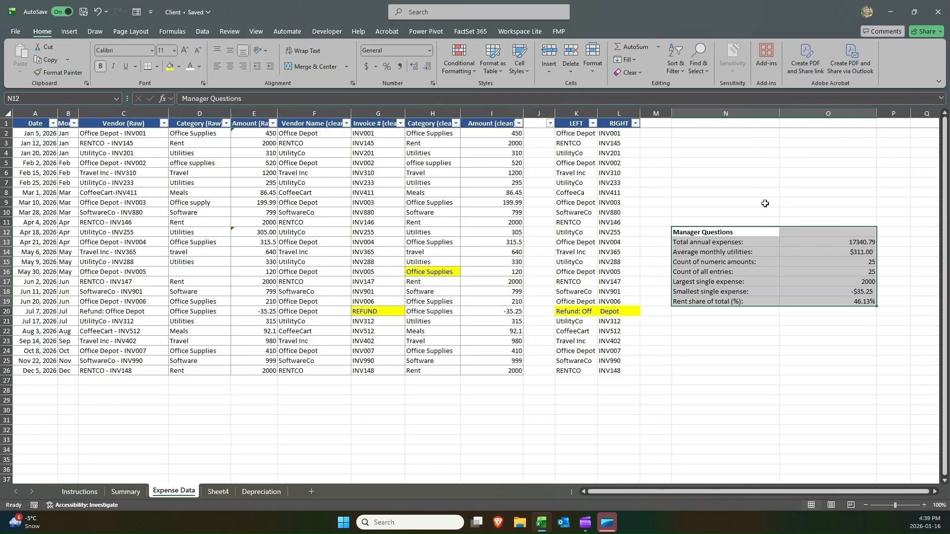
# Inspect the total expenses formula in O13 and select the relocated Manager Questions block.
pyautogui.click(826, 237)
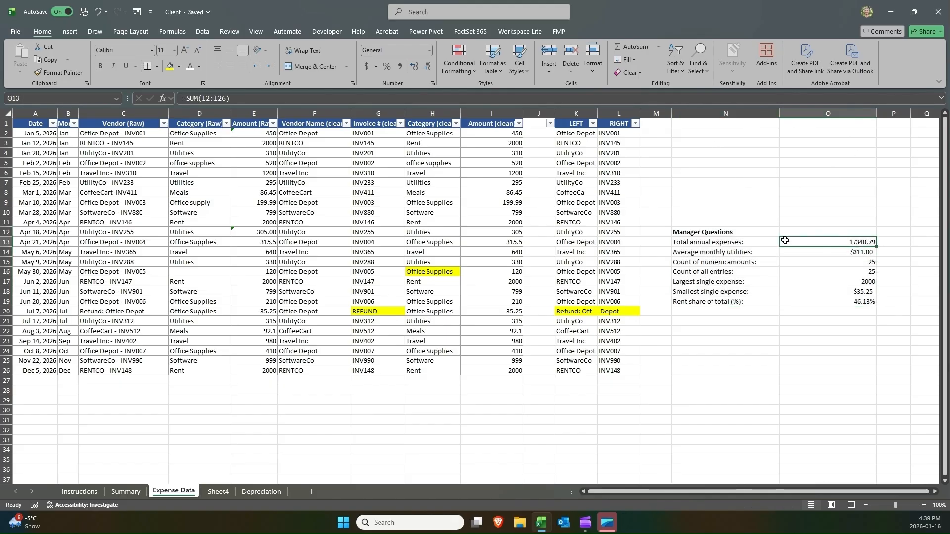
pyautogui.doubleClick(825, 244)
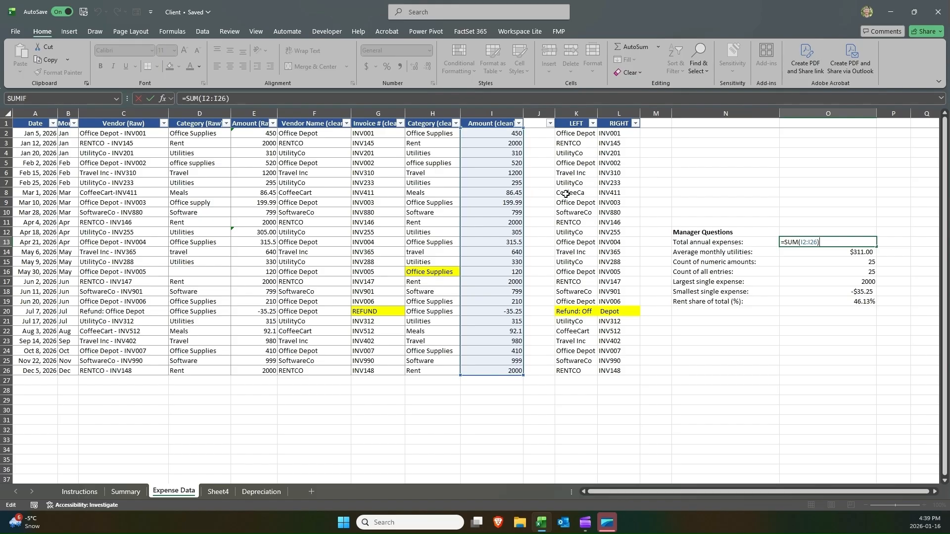
pyautogui.press('Return')
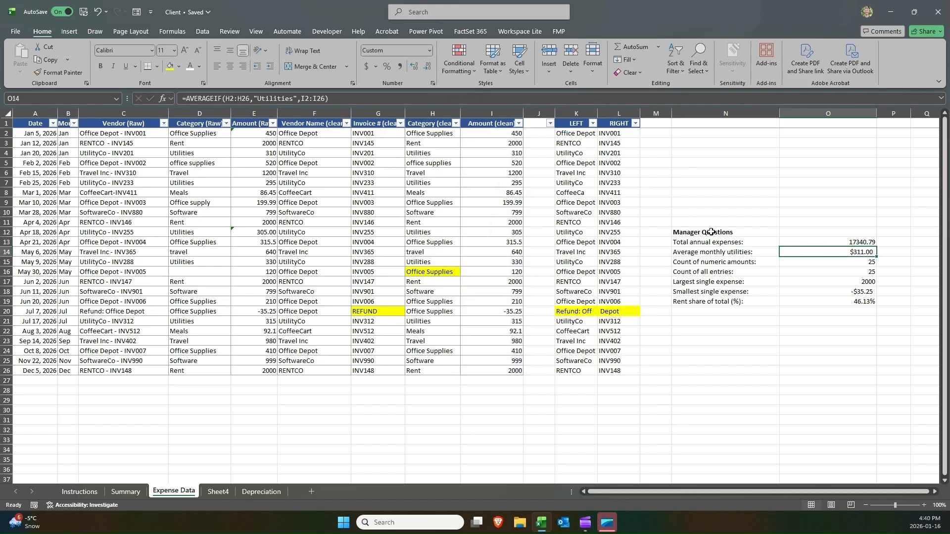
pyautogui.moveTo(710, 232); pyautogui.dragTo(747, 301)
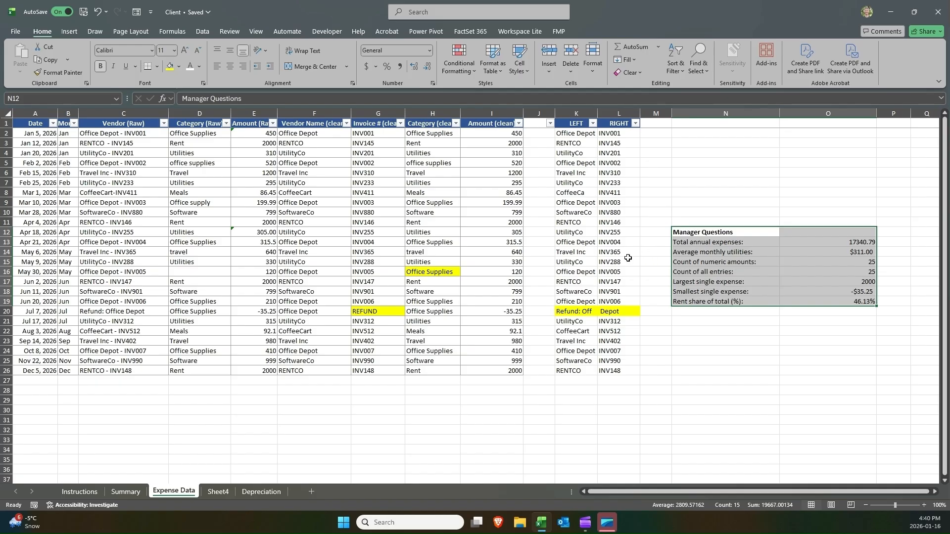
# Delete Sheet4 and return to the Expense Data sheet.
pyautogui.rightClick(227, 490)
pyautogui.click(263, 340)
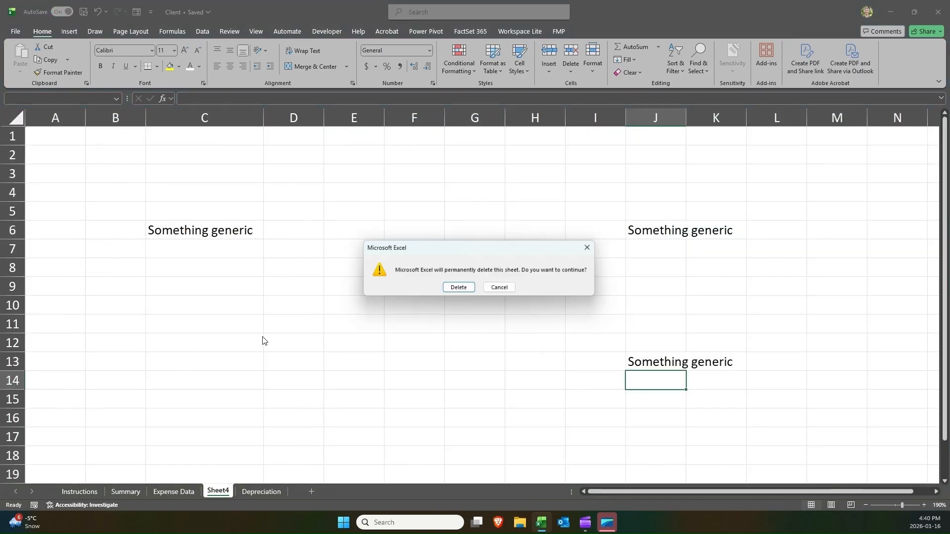
pyautogui.click(453, 288)
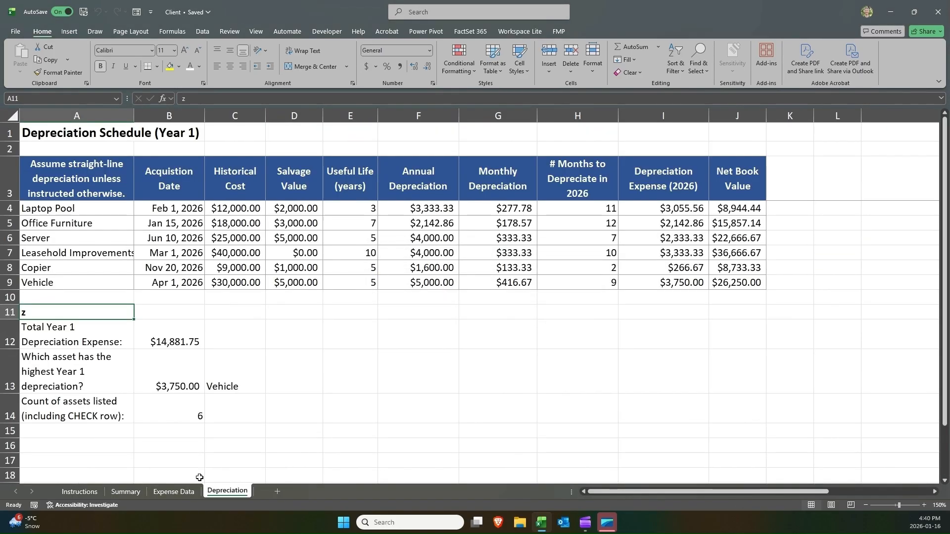
pyautogui.click(189, 494)
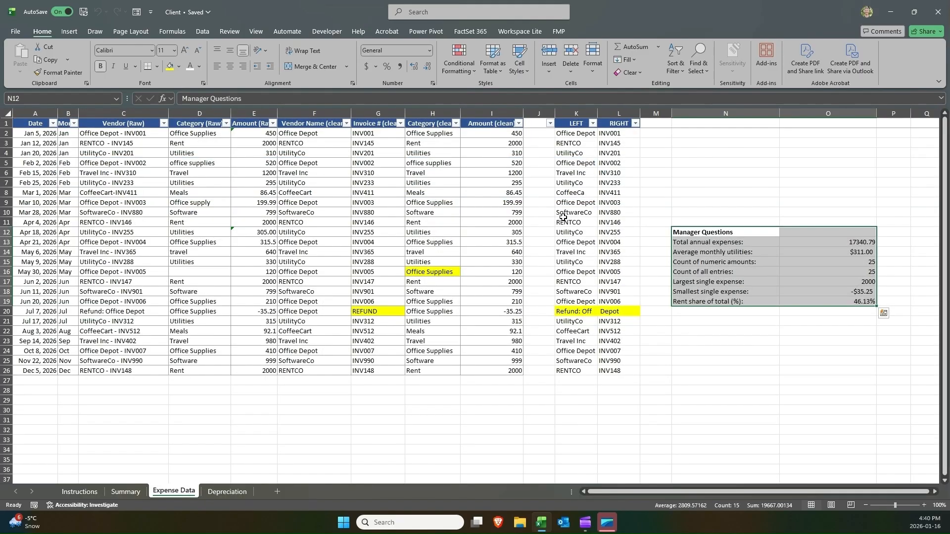
# Copy the Manager Questions block from Expense Data and paste it into the Summary sheet starting at B5.
pyautogui.hotkey('ctrl', 'c')
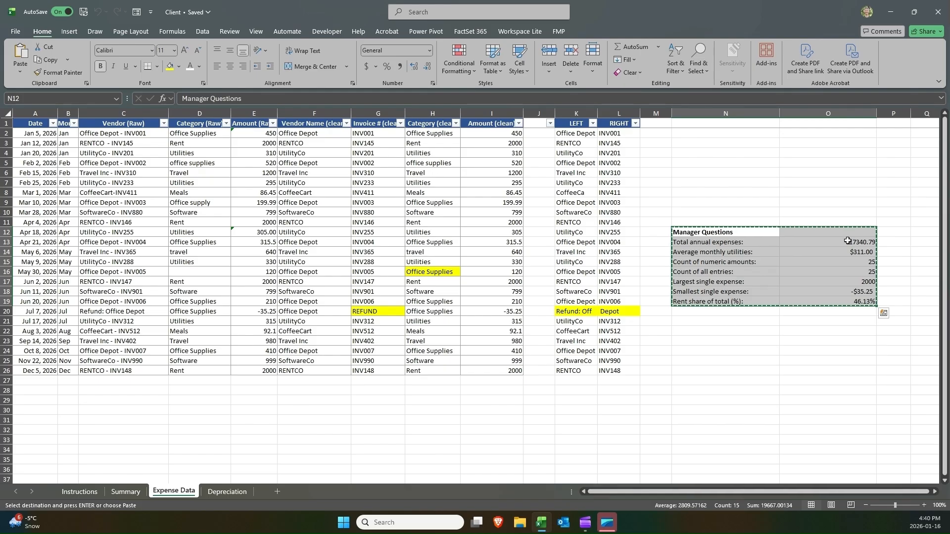
pyautogui.click(125, 491)
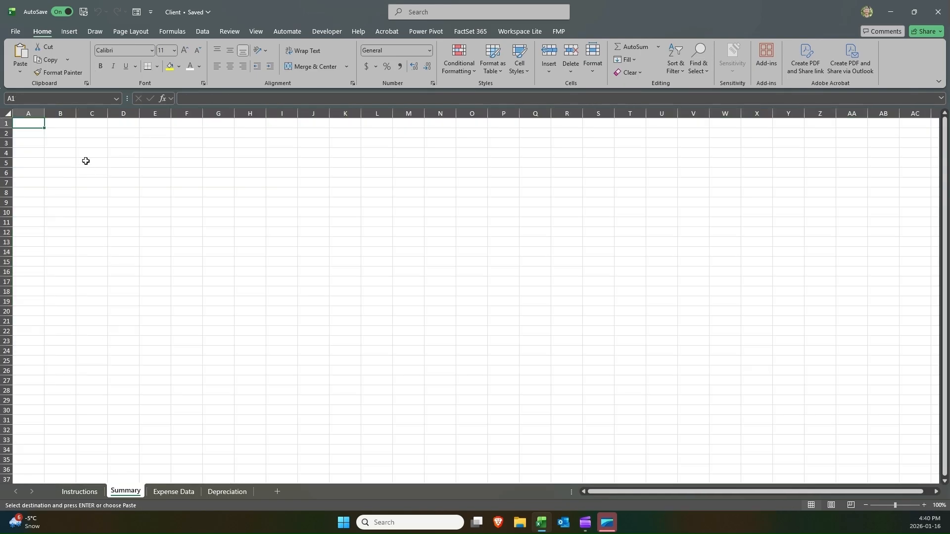
pyautogui.click(74, 161)
pyautogui.press('Return')
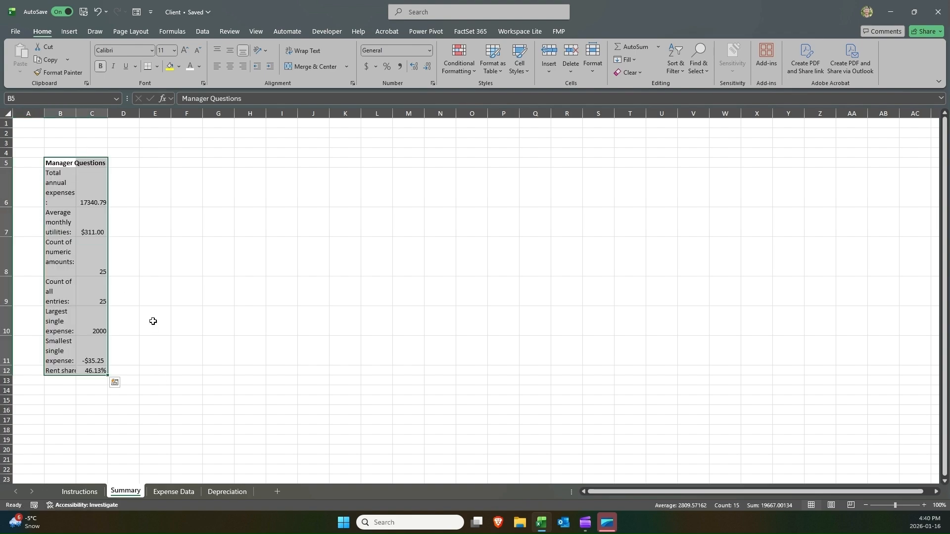
# Inspect the pasted total annual expenses formula in C6 on the Summary sheet.
pyautogui.click(94, 180)
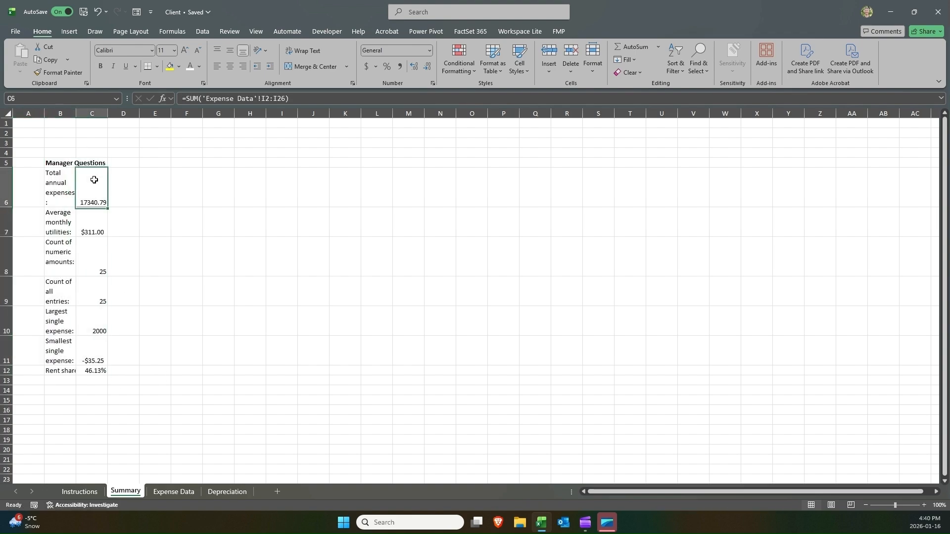
pyautogui.click(64, 185)
pyautogui.click(81, 187)
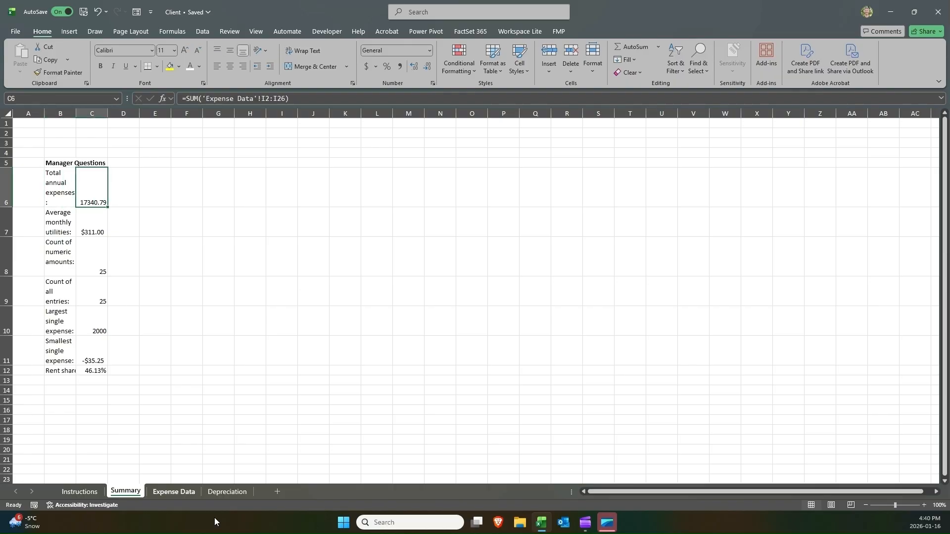
# Copy the depreciation questions in A12:C14 on Depreciation and paste them into the Summary sheet starting at B14.
pyautogui.click(229, 495)
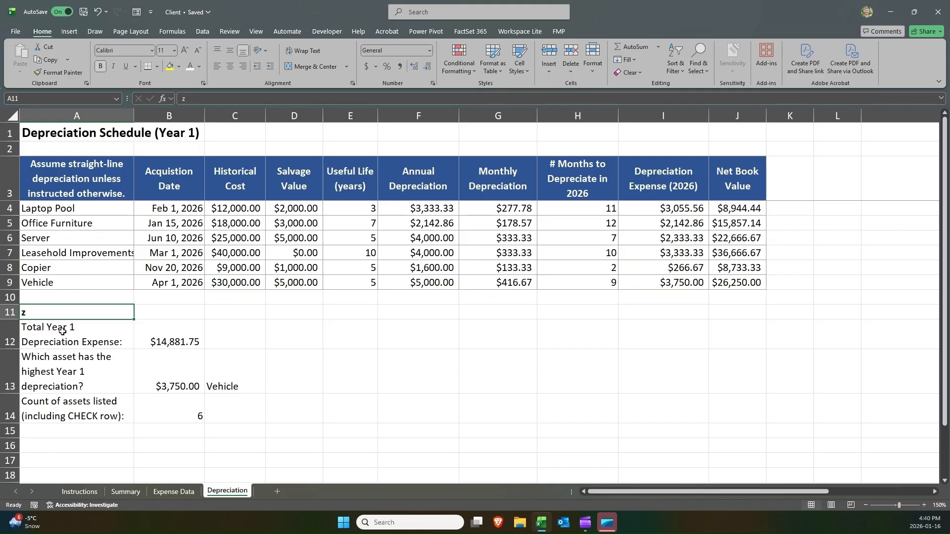
pyautogui.moveTo(62, 330); pyautogui.dragTo(234, 414)
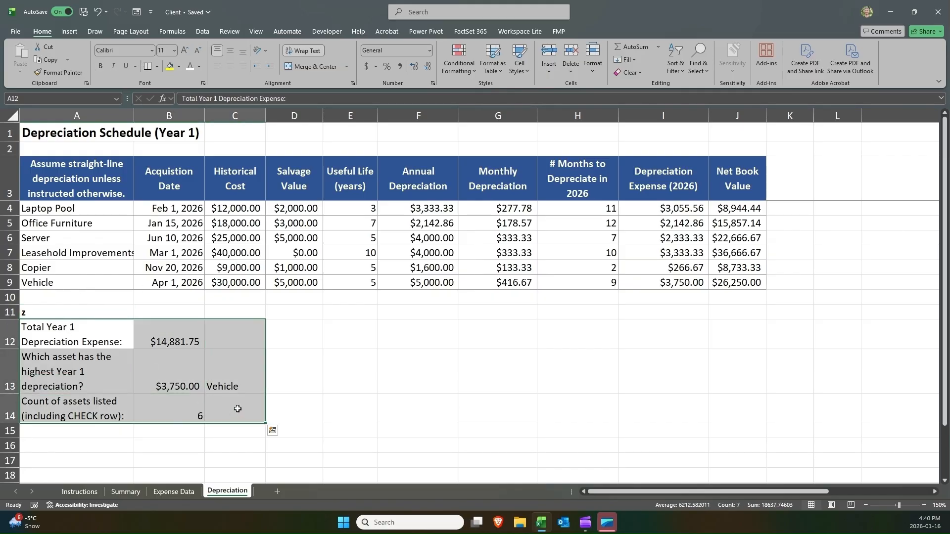
pyautogui.hotkey('ctrl', 'c')
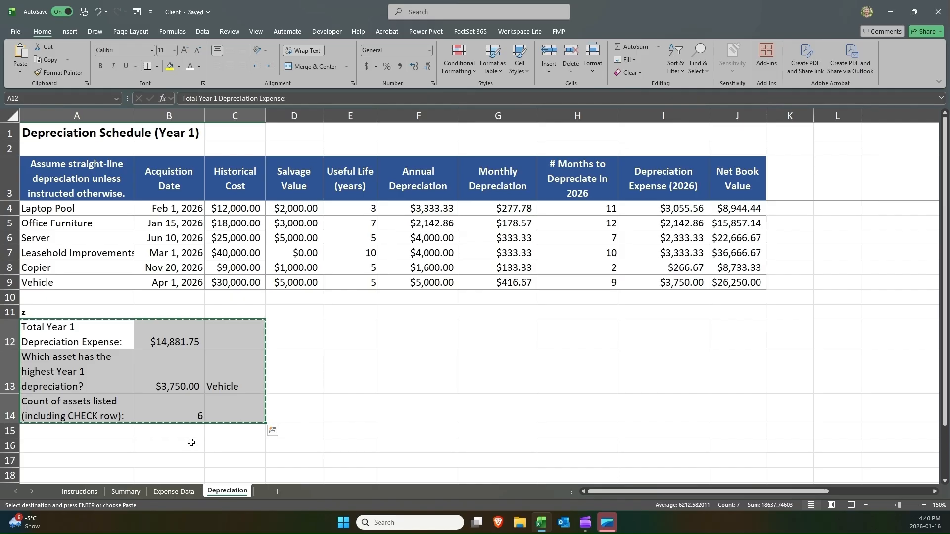
pyautogui.click(118, 490)
pyautogui.click(61, 390)
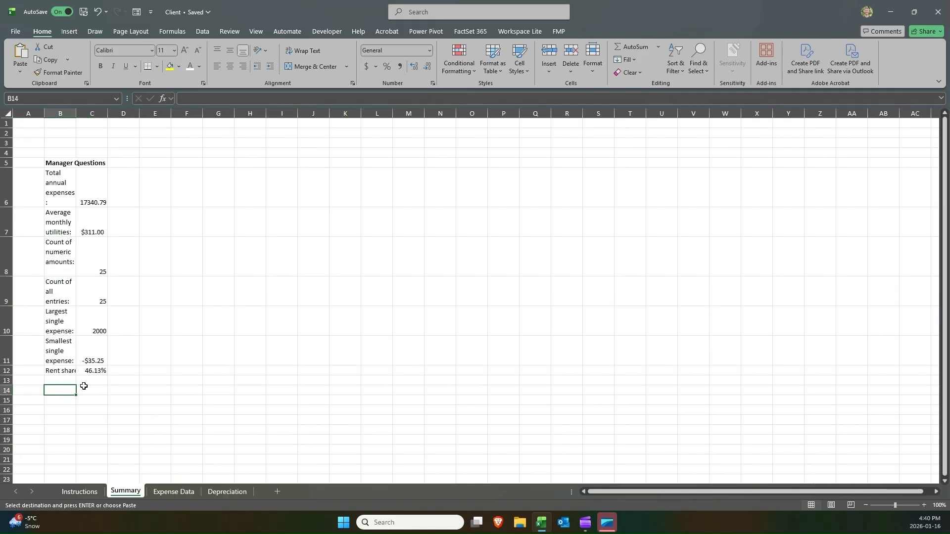
pyautogui.press('Return')
pyautogui.scroll(-3, 148, 295)
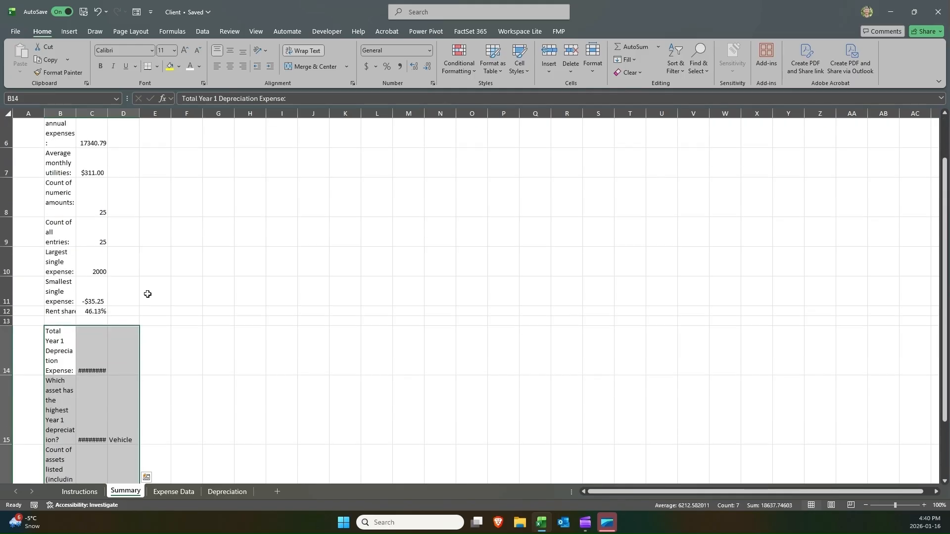
pyautogui.scroll(1, 146, 294)
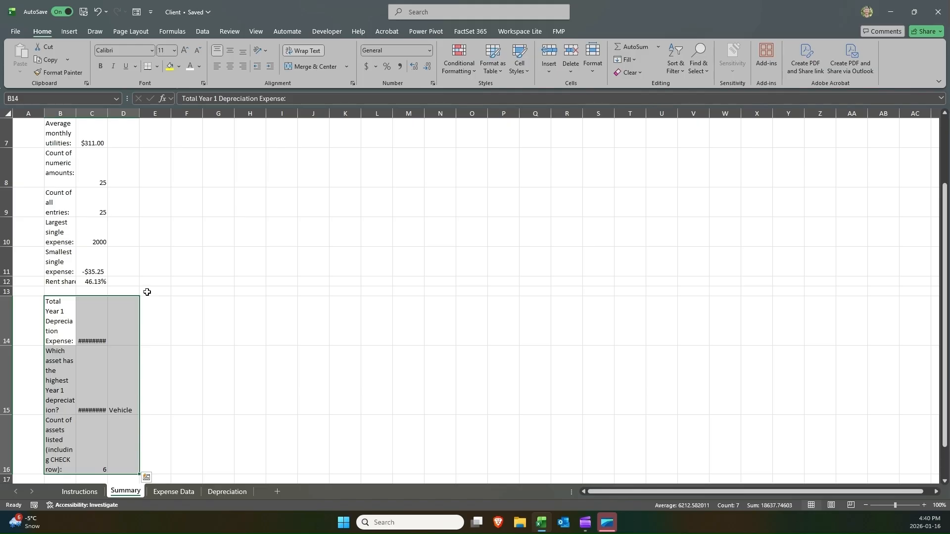
pyautogui.scroll(2, 156, 274)
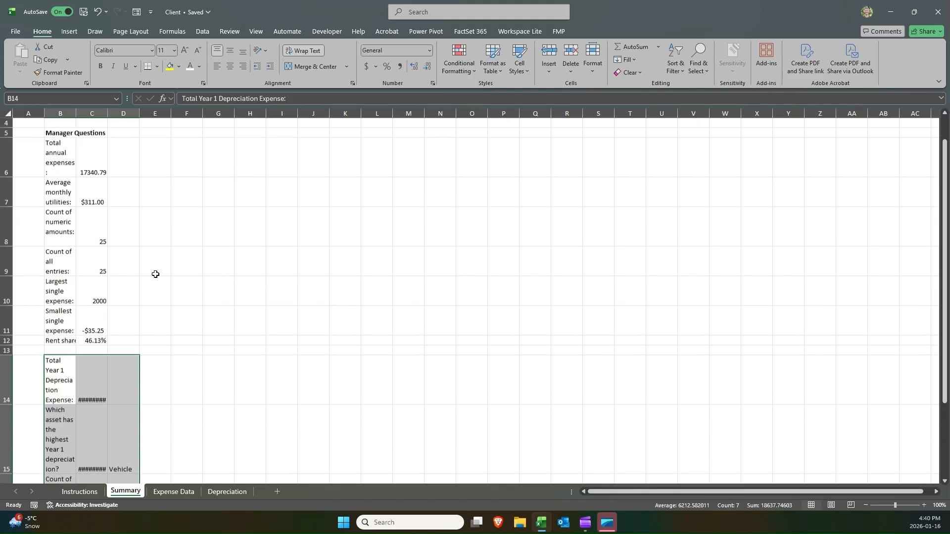
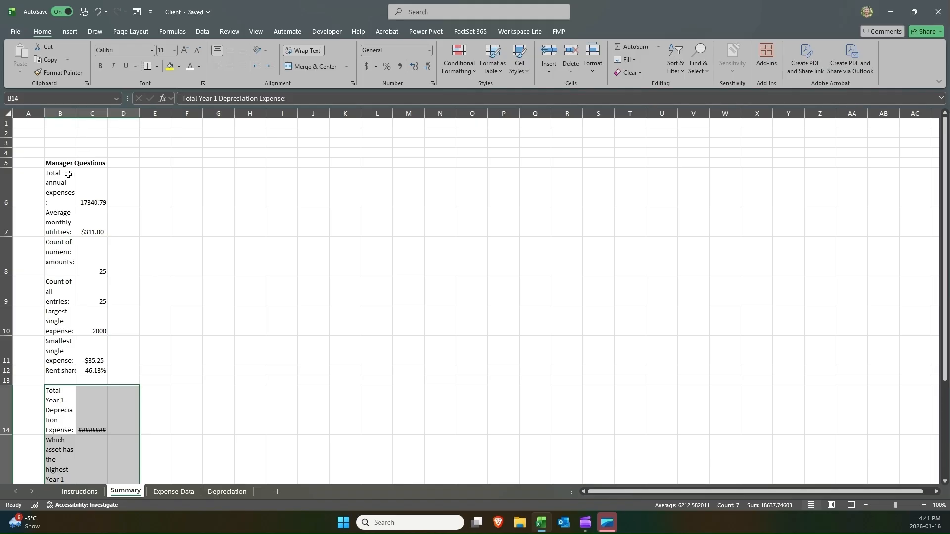
# Autofit the widths of columns B and C on the Summary sheet to their contents.
pyautogui.doubleClick(76, 113)
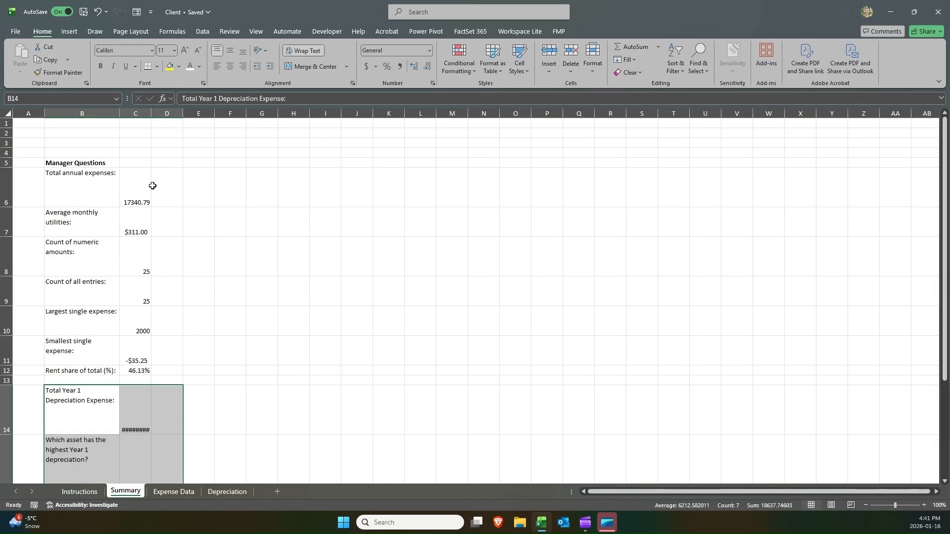
pyautogui.click(141, 398)
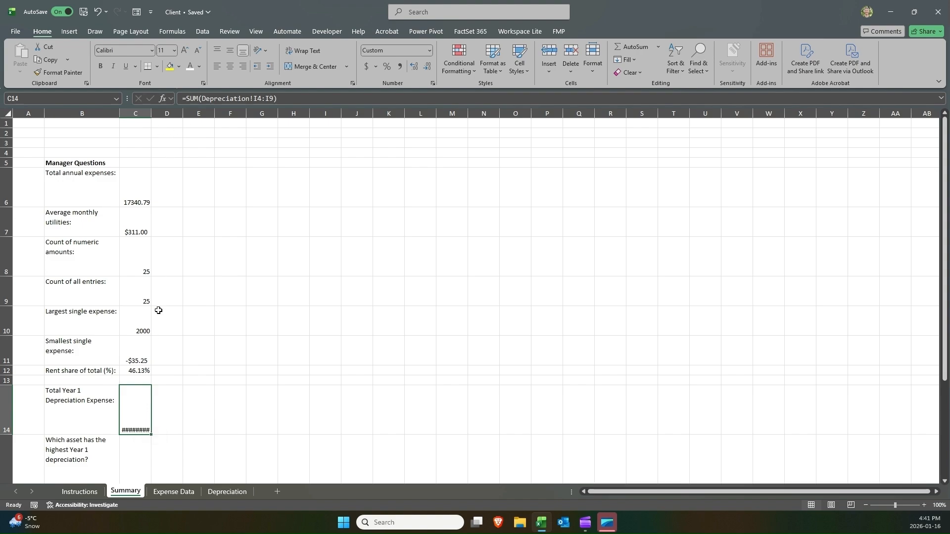
pyautogui.scroll(-3, 157, 310)
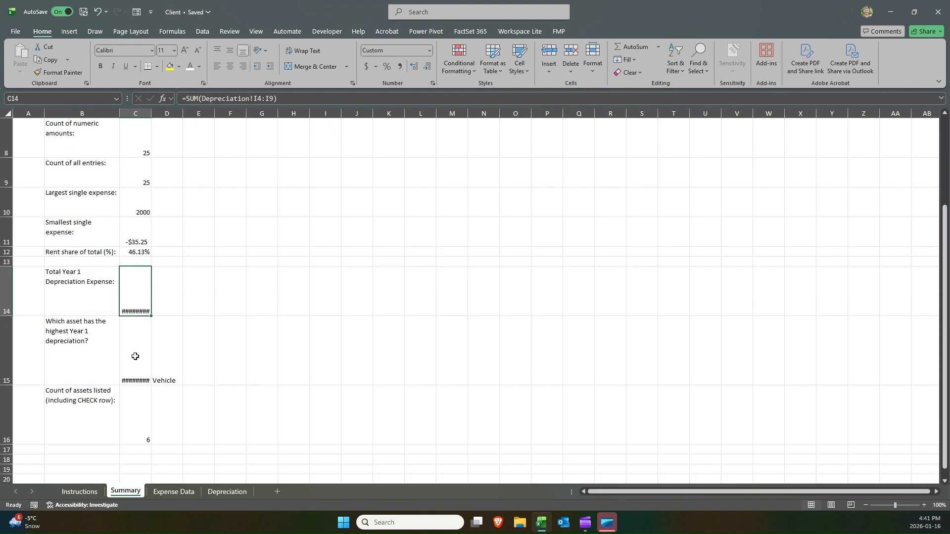
pyautogui.doubleClick(152, 115)
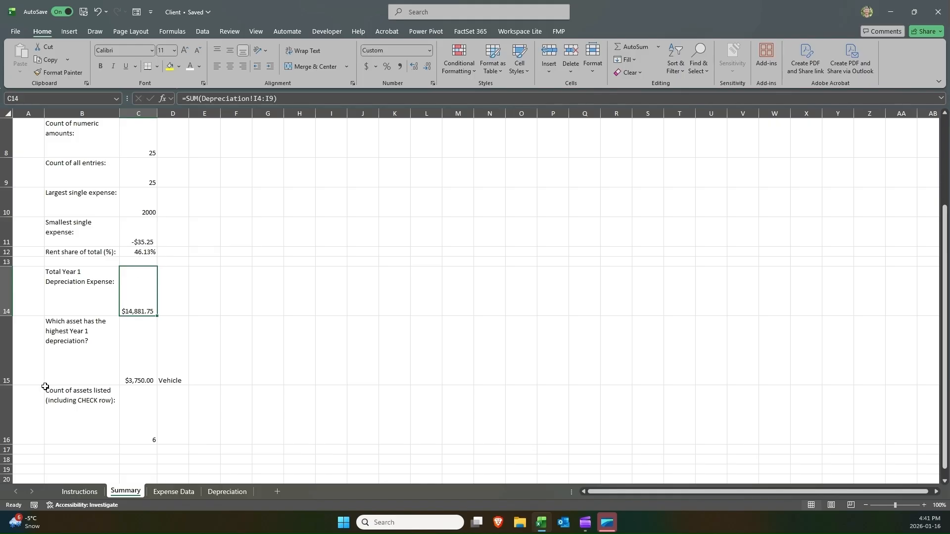
# Autofit the heights of rows 14 to 16 and rows 6 to 11 on the Summary sheet.
pyautogui.click(9, 412)
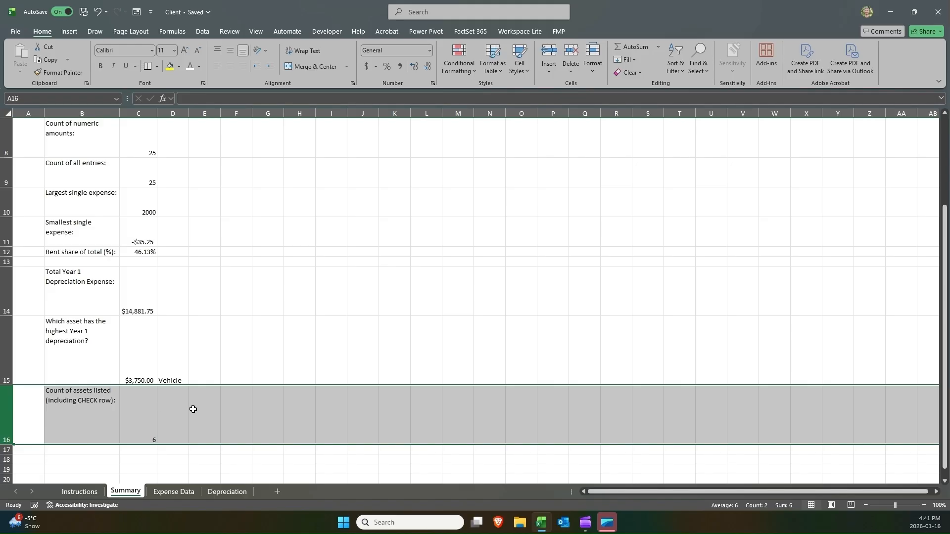
pyautogui.doubleClick(9, 444)
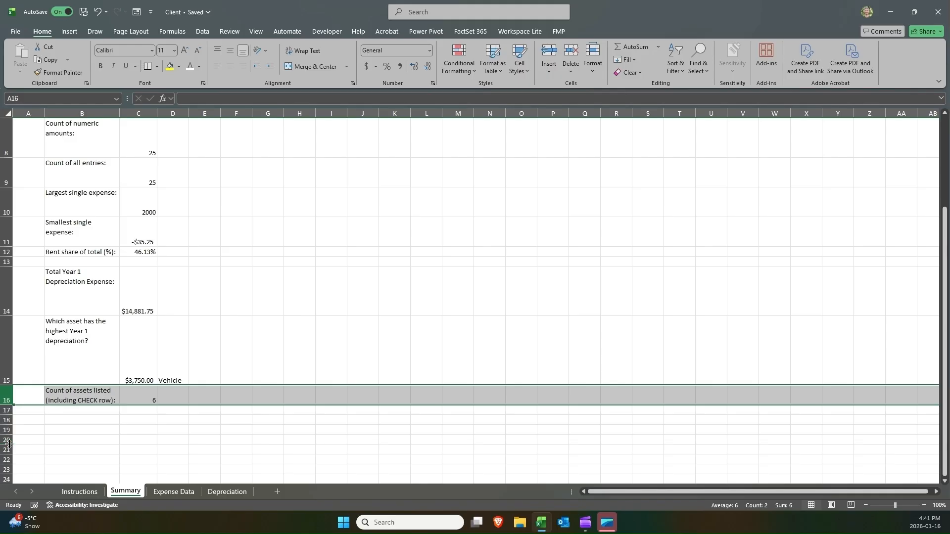
pyautogui.doubleClick(10, 386)
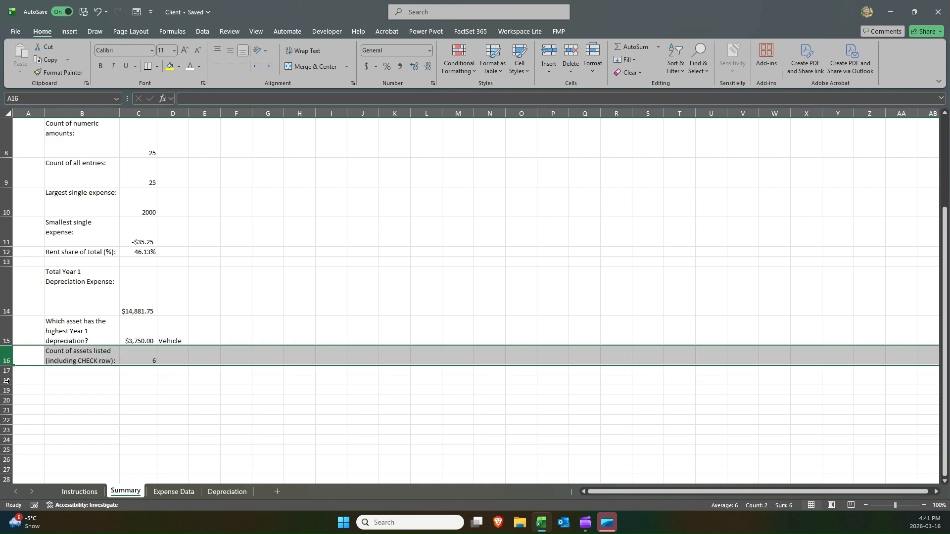
pyautogui.doubleClick(7, 315)
pyautogui.click(75, 282)
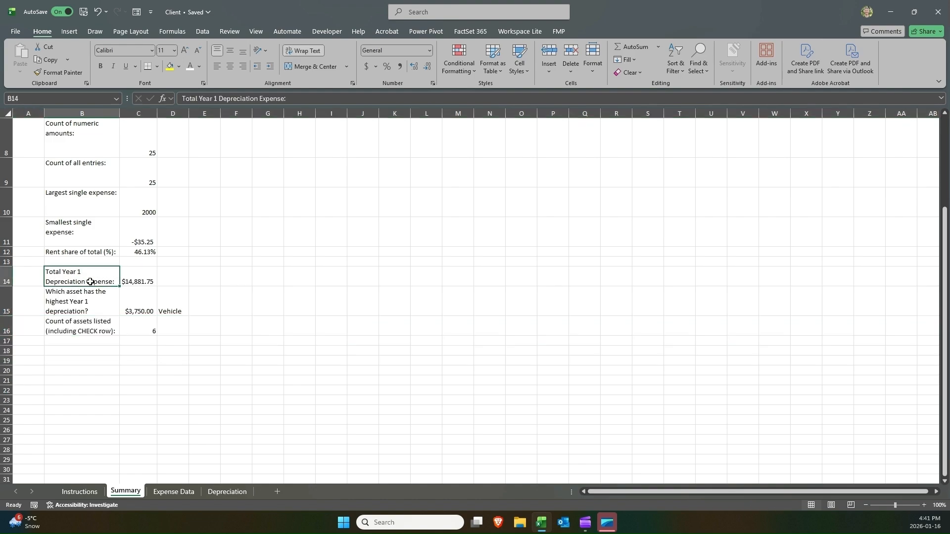
pyautogui.scroll(2, 145, 285)
pyautogui.scroll(1, 145, 284)
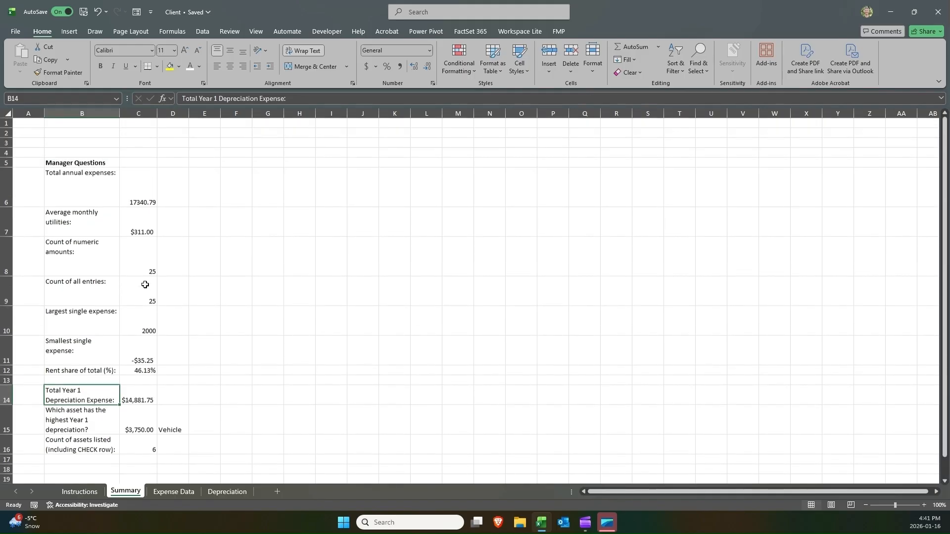
pyautogui.moveTo(2, 177); pyautogui.dragTo(23, 342)
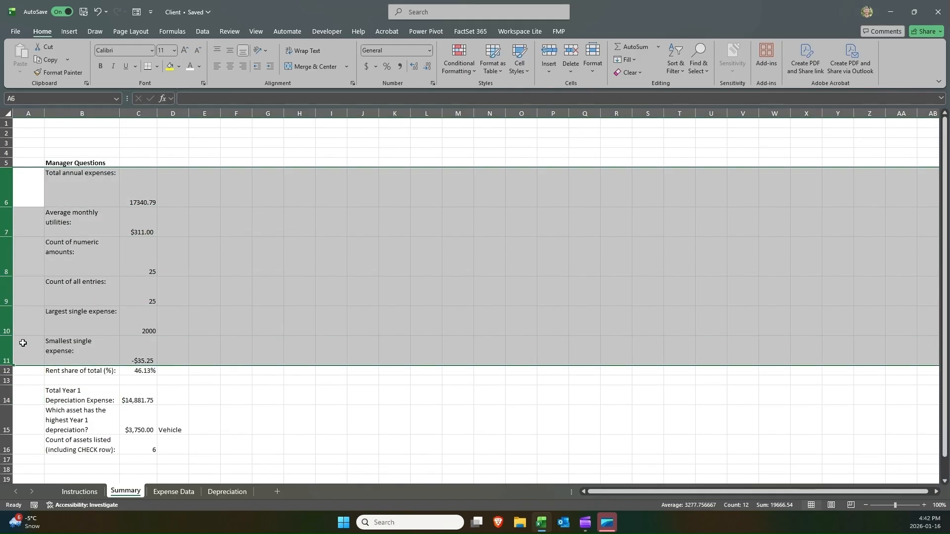
pyautogui.doubleClick(10, 306)
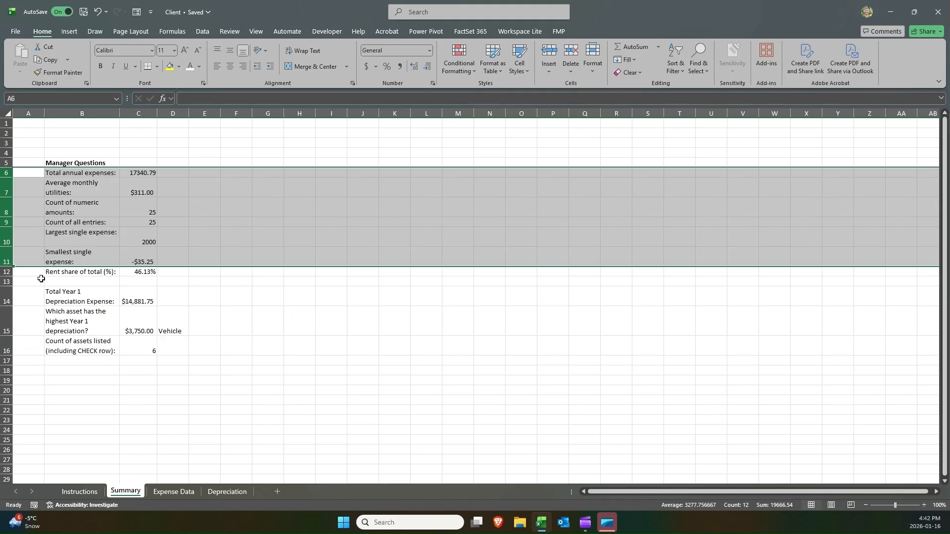
# Widen column B so each question fits on one line and set rows 6 to 16 to a single standard height.
pyautogui.click(129, 212)
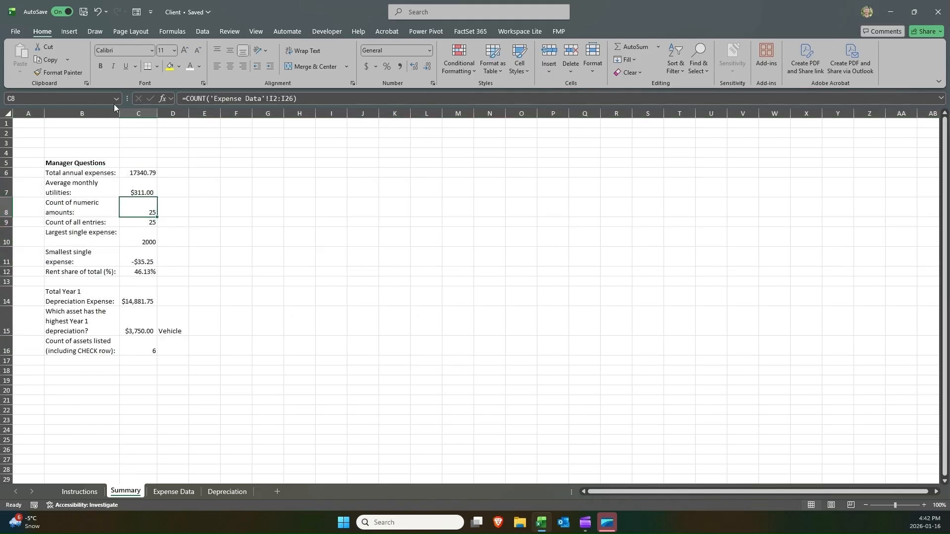
pyautogui.moveTo(120, 108); pyautogui.dragTo(202, 121)
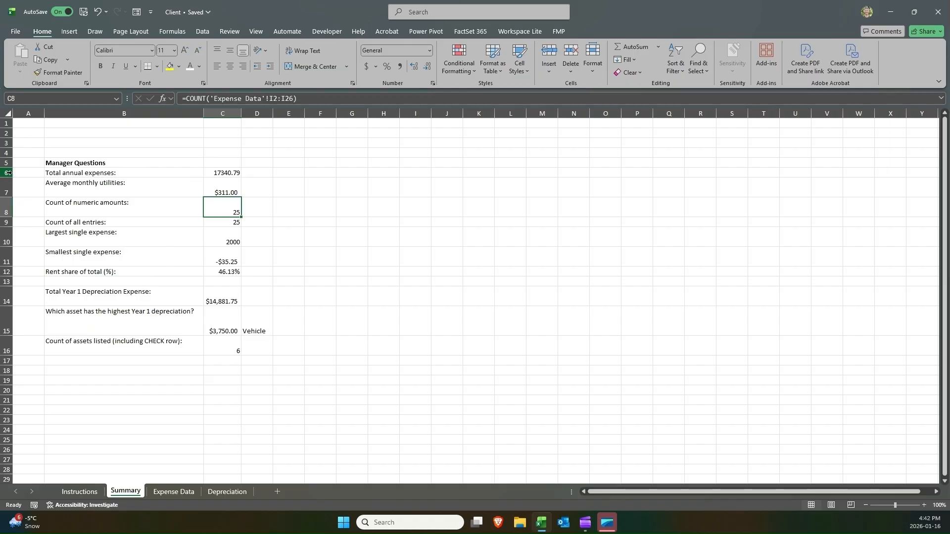
pyautogui.moveTo(8, 173); pyautogui.dragTo(9, 349)
pyautogui.moveTo(12, 308); pyautogui.dragTo(13, 297)
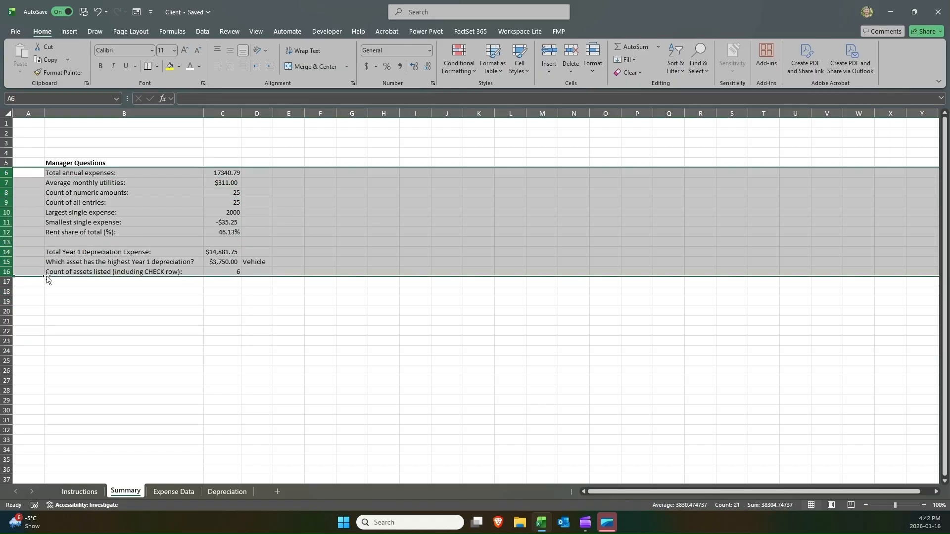
pyautogui.click(147, 250)
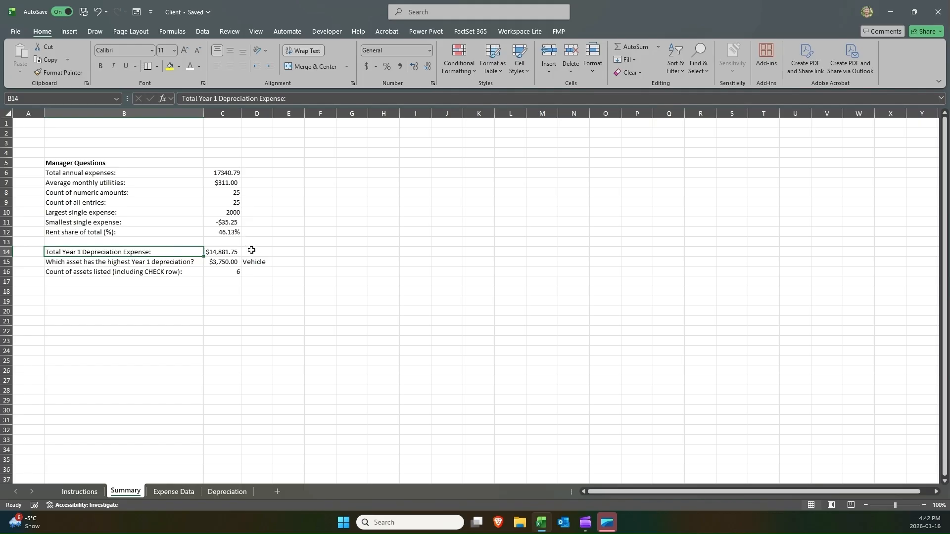
# Rename the B5 heading from Manager Questions to "Expense Analysis".
pyautogui.click(139, 162)
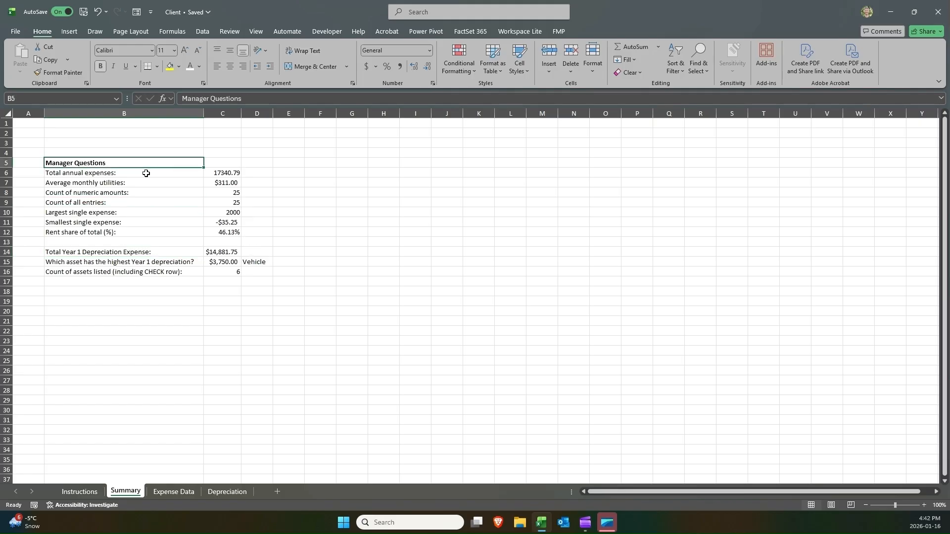
pyautogui.write('Exp')
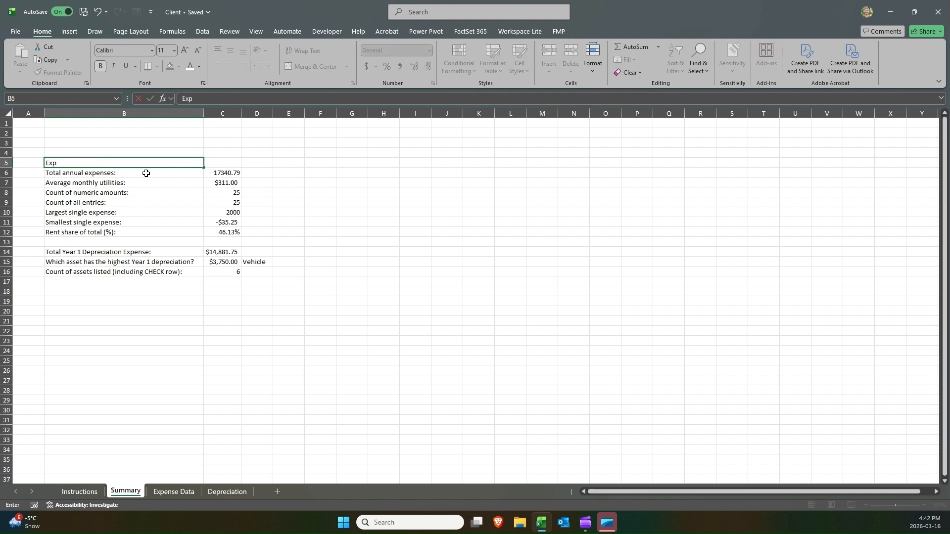
pyautogui.write('ense Analysis')
pyautogui.press('Return')
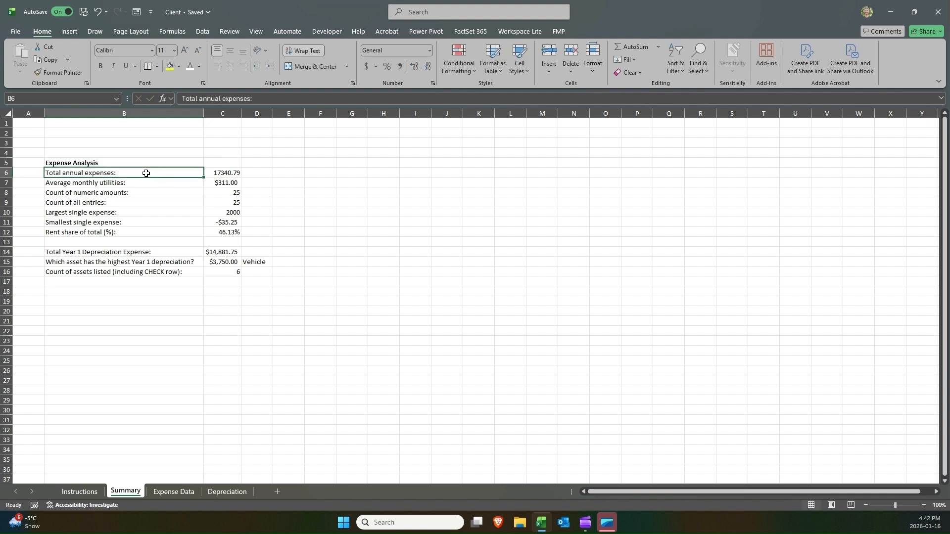
# Insert a blank row above the depreciation questions at row 14.
pyautogui.click(147, 251)
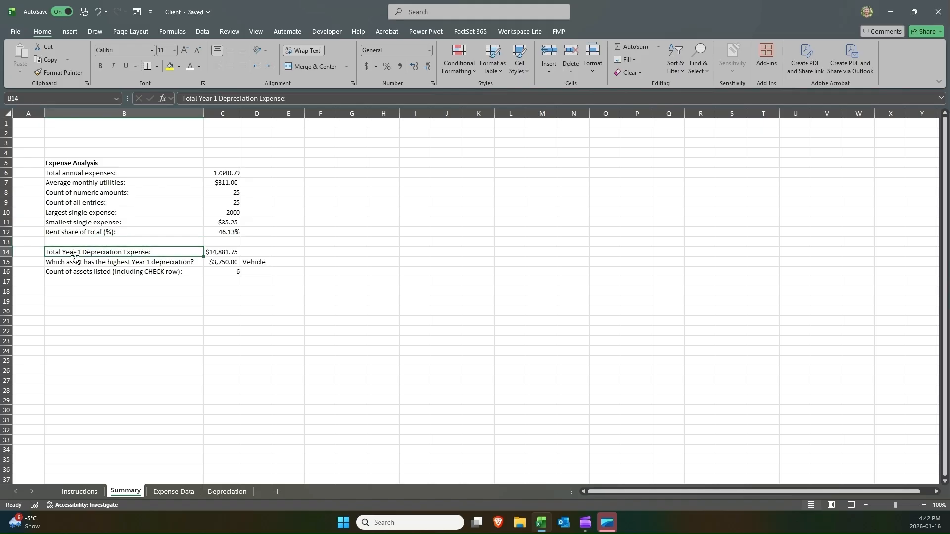
pyautogui.rightClick(11, 249)
pyautogui.click(7, 253)
pyautogui.rightClick(7, 252)
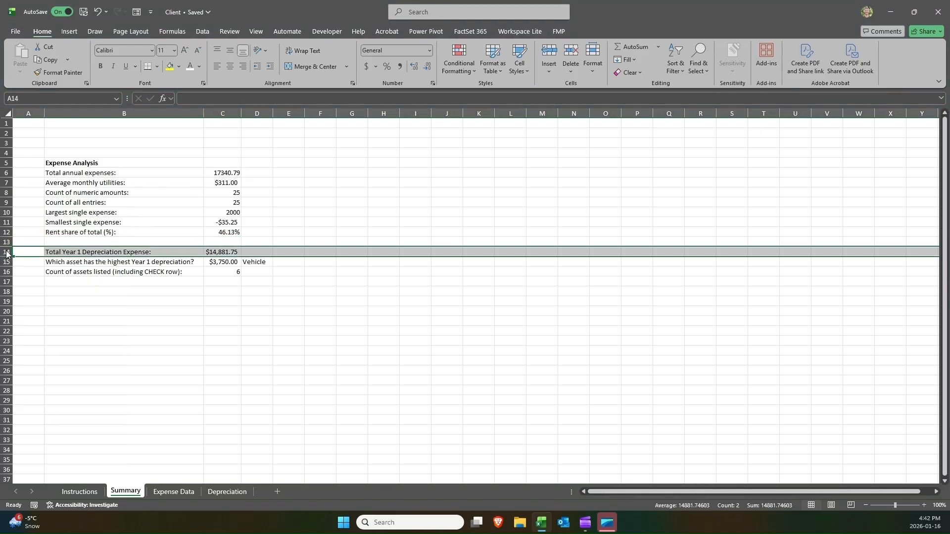
pyautogui.click(33, 349)
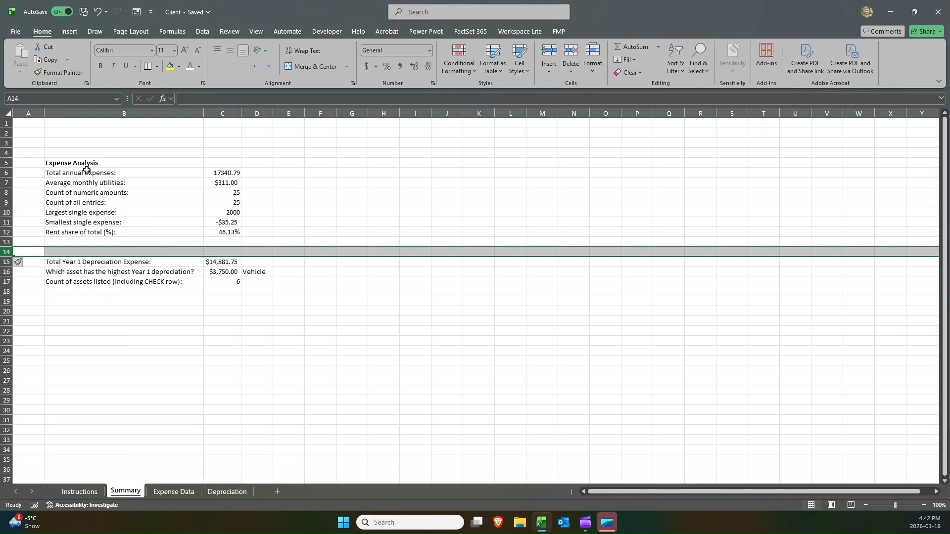
# Change the word Analysis in the B5 heading to "Summary", making it "Expense Summary".
pyautogui.click(88, 163)
pyautogui.doubleClick(88, 164)
pyautogui.doubleClick(89, 164)
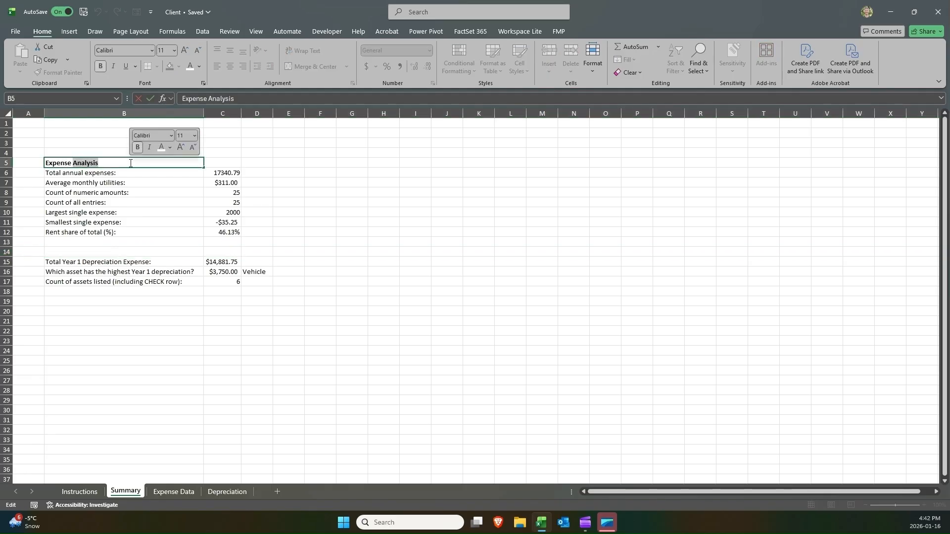
pyautogui.write('Summary')
pyautogui.press('Return')
# Enter a bold "Depreciation Summary" heading in B14 above the depreciation questions.
pyautogui.hotkey('ctrl', 'Down')
pyautogui.hotkey('ctrl', 'Down')
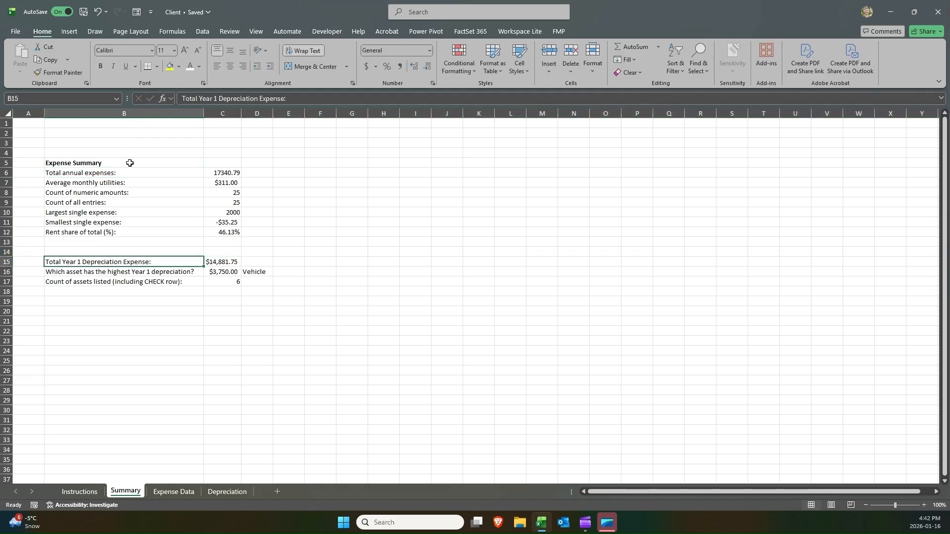
pyautogui.press('Up')
pyautogui.write('Dep')
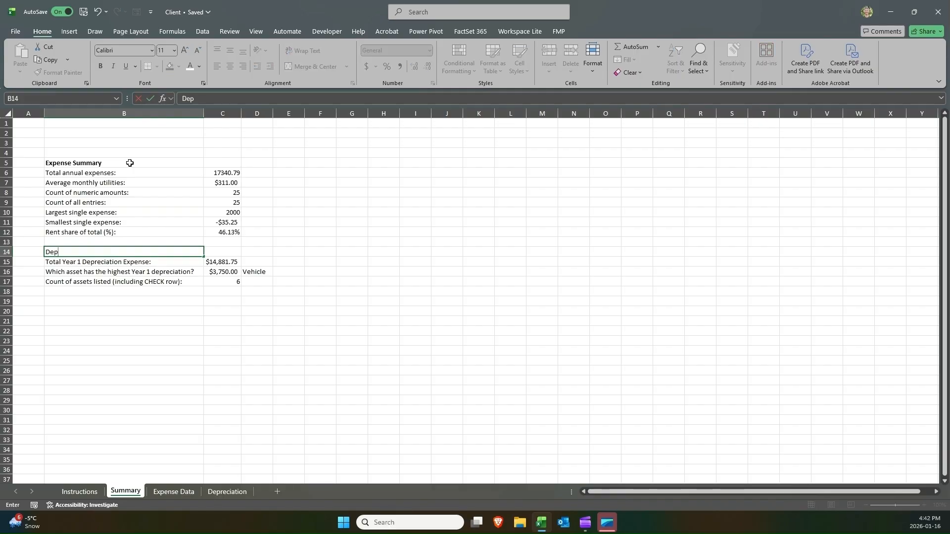
pyautogui.write('reciation Summary')
pyautogui.press('Return')
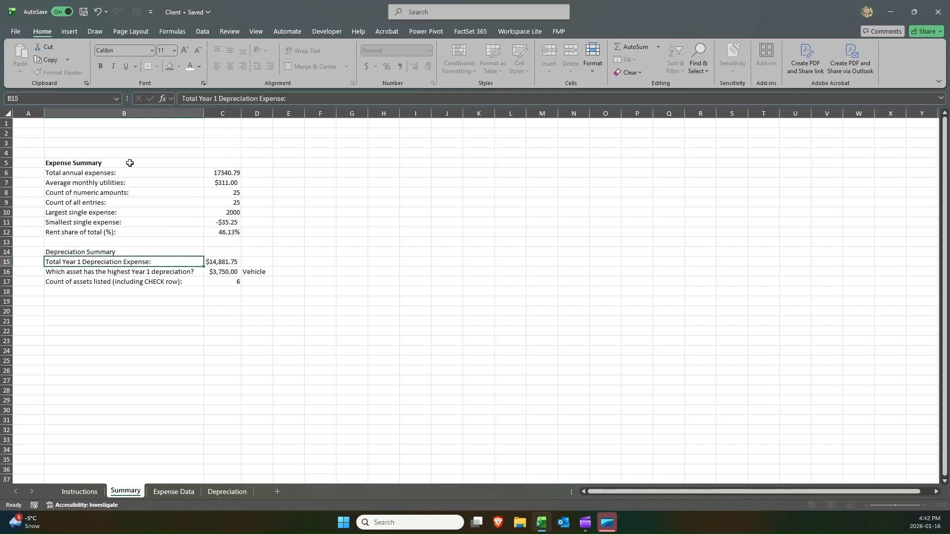
pyautogui.press('Up')
pyautogui.hotkey('ctrl', 'b')
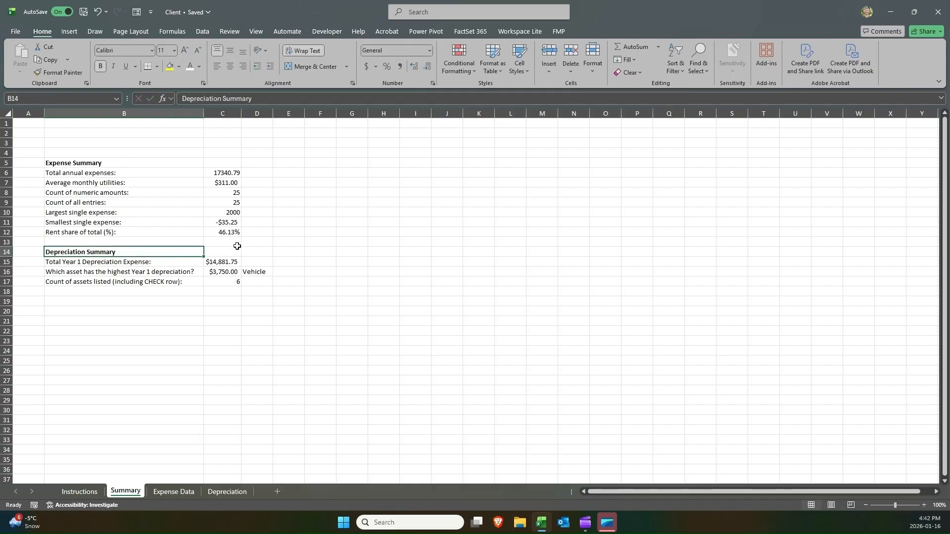
# Enlarge the "Expense Summary" heading in B5 to a 20 pt font size.
pyautogui.click(252, 181)
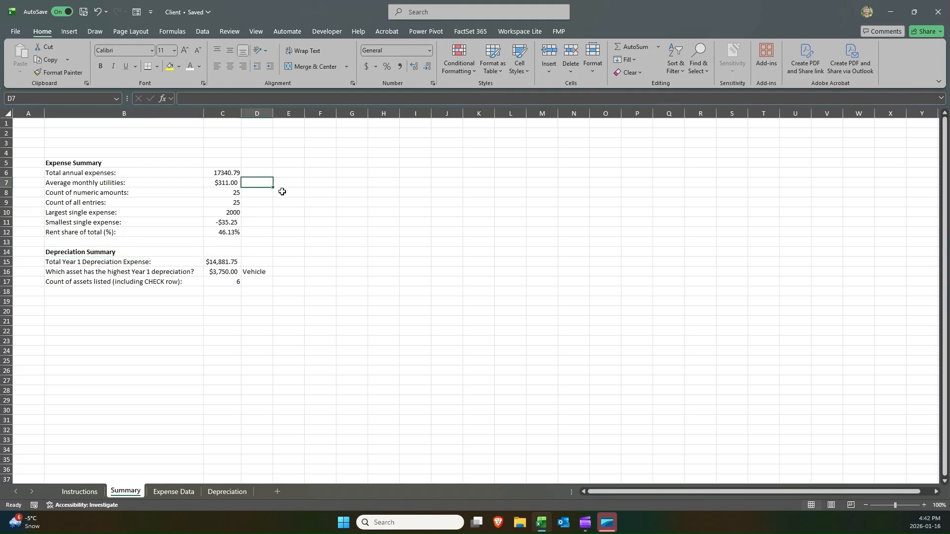
pyautogui.click(149, 165)
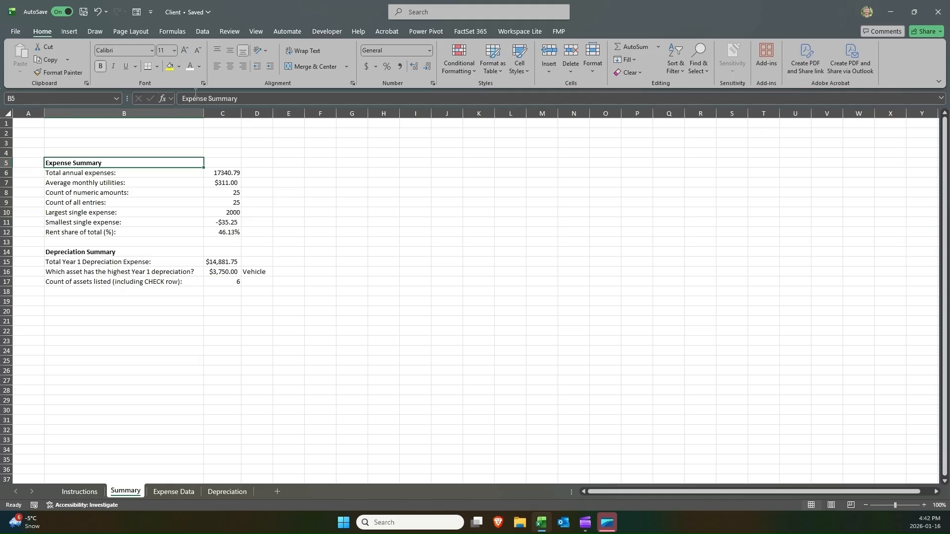
pyautogui.click(185, 51)
pyautogui.click(185, 51)
pyautogui.click(185, 50)
pyautogui.click(185, 50)
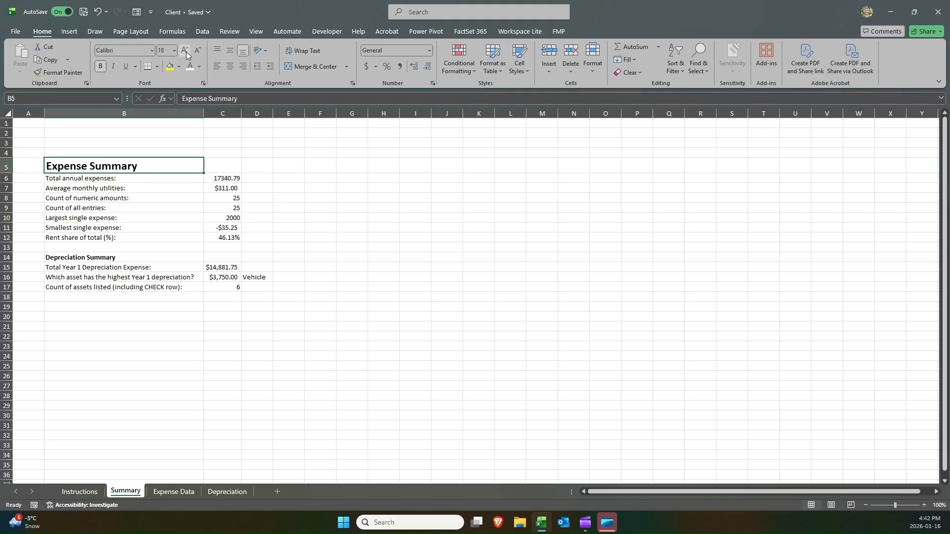
pyautogui.click(185, 50)
pyautogui.click(197, 51)
pyautogui.click(197, 50)
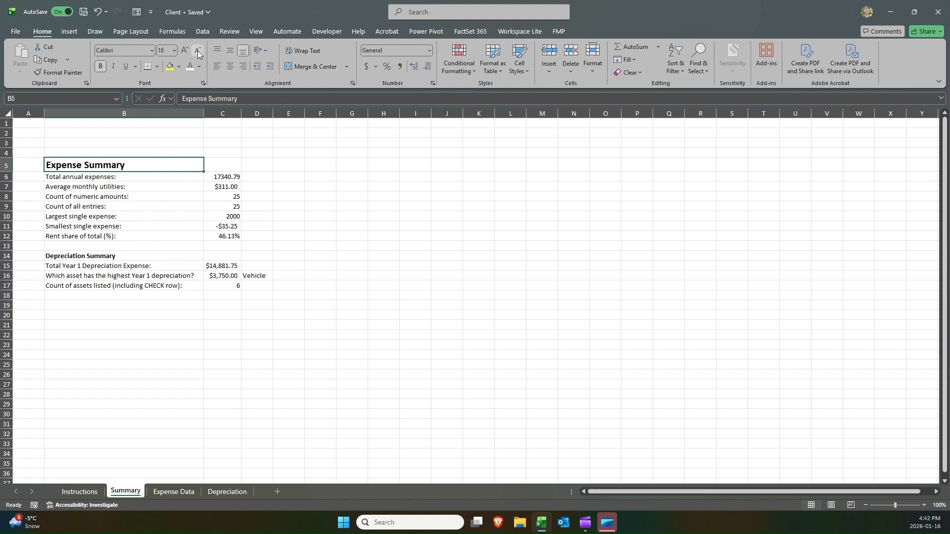
pyautogui.click(186, 51)
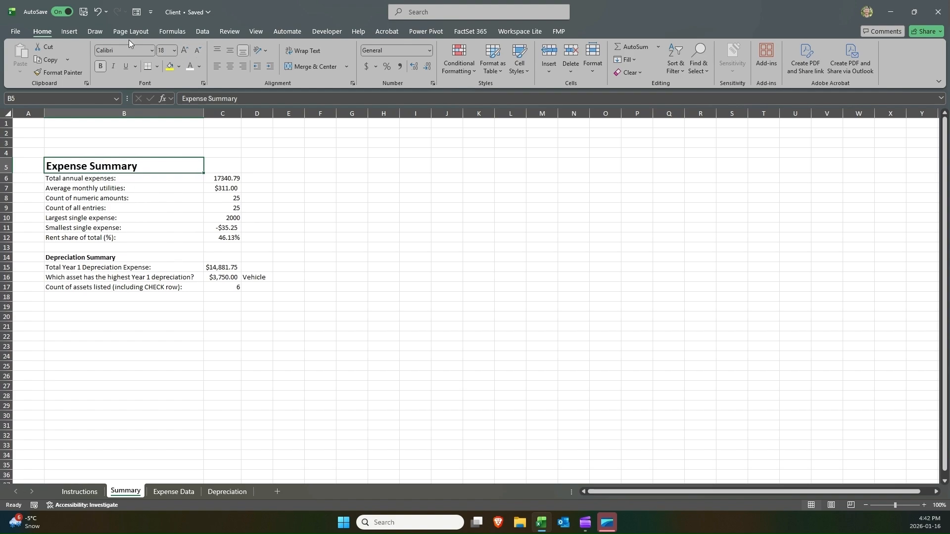
pyautogui.click(185, 52)
pyautogui.click(188, 52)
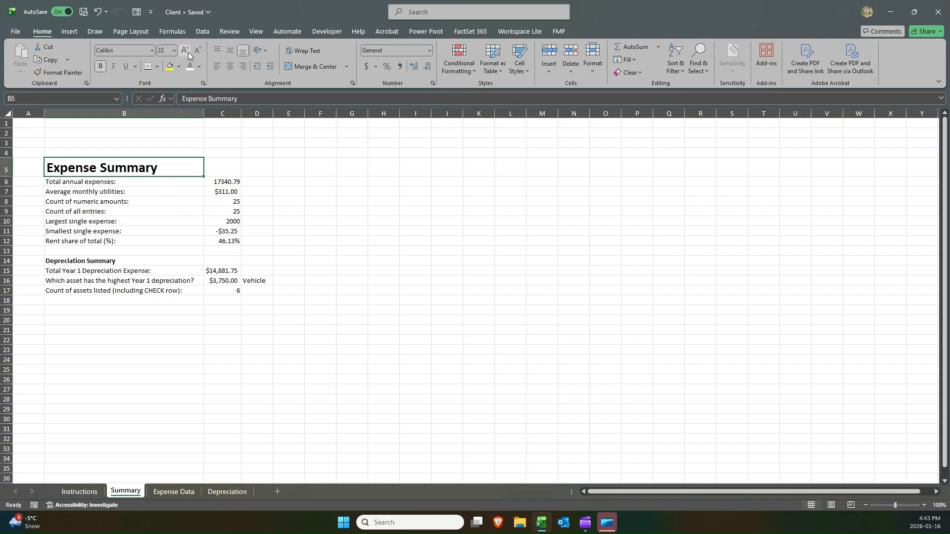
pyautogui.click(188, 52)
pyautogui.click(196, 52)
pyautogui.click(197, 52)
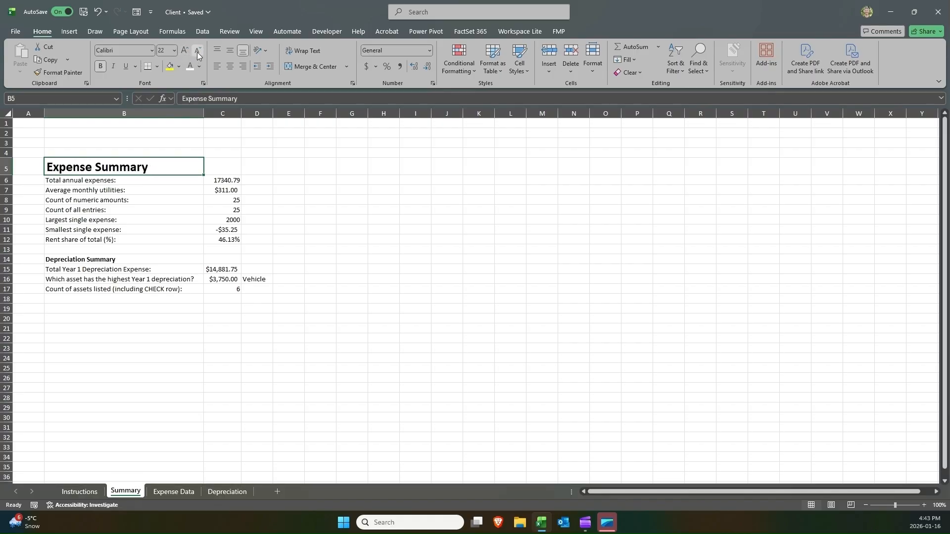
# Increase the "Depreciation Summary" heading font size to 12 pt.
pyautogui.click(134, 240)
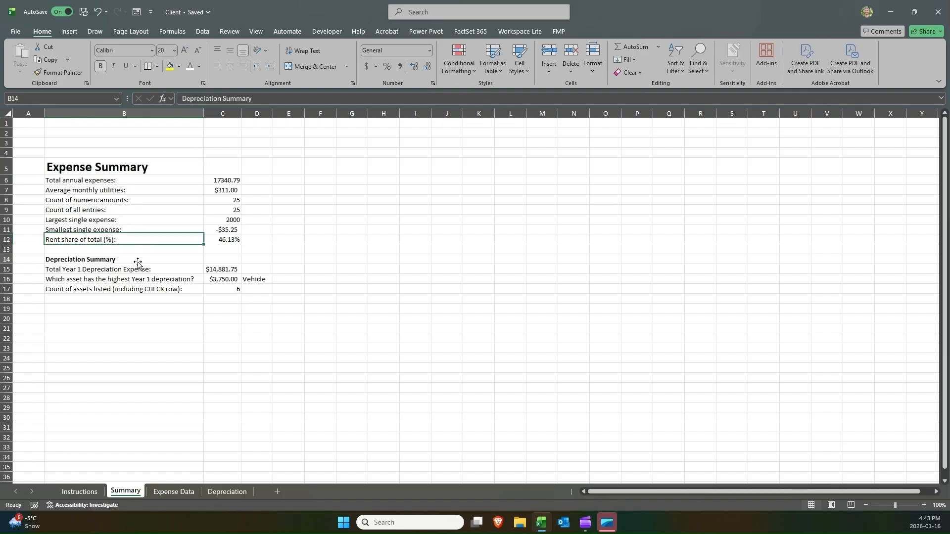
pyautogui.click(137, 258)
pyautogui.click(186, 52)
# Enlarge the "Depreciation Summary" heading in B14 to a 20 pt font size.
pyautogui.click(185, 52)
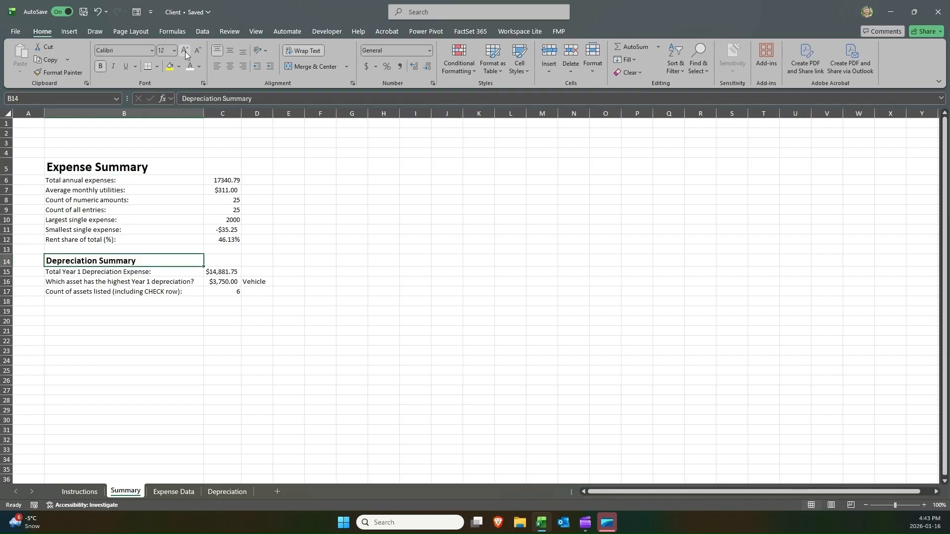
pyautogui.click(186, 52)
pyautogui.click(185, 52)
pyautogui.click(185, 52)
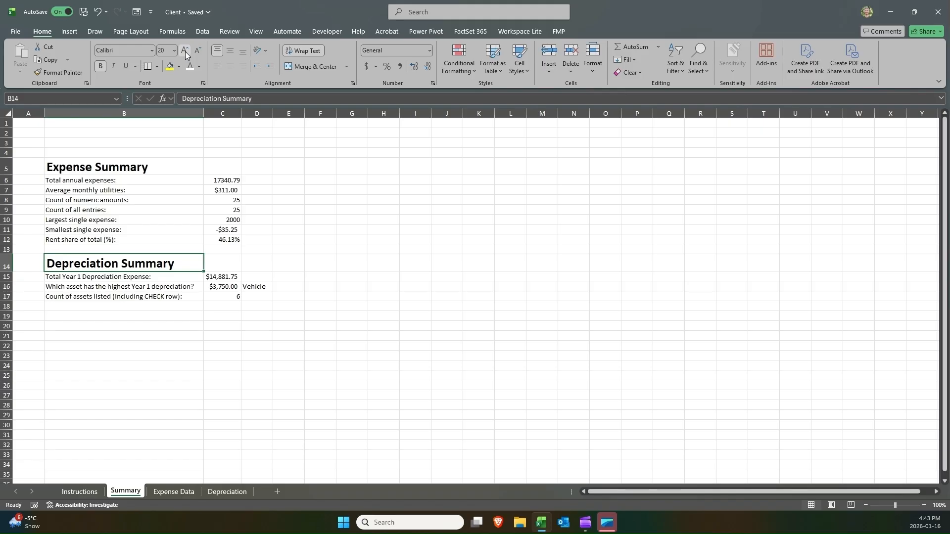
pyautogui.click(113, 167)
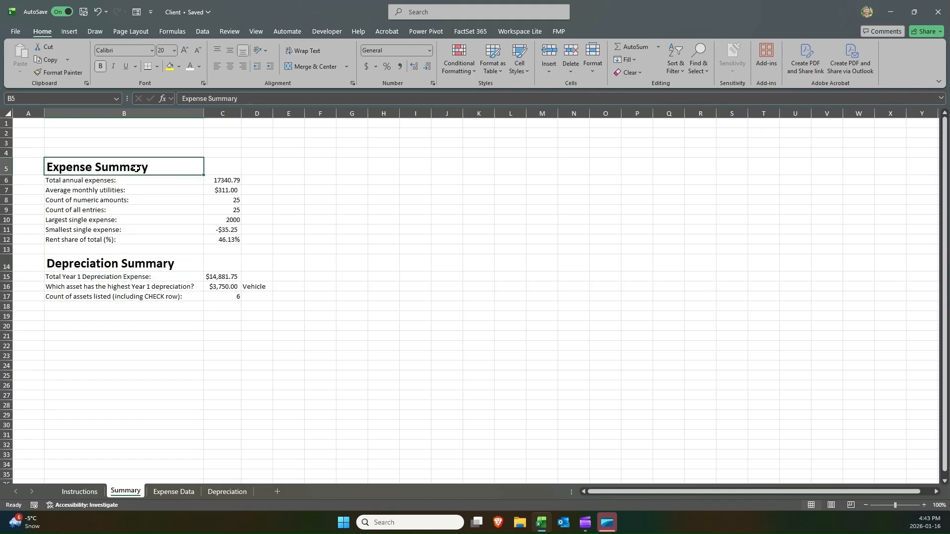
pyautogui.keyDown('ctrl'); pyautogui.click(142, 262); pyautogui.keyUp('ctrl')
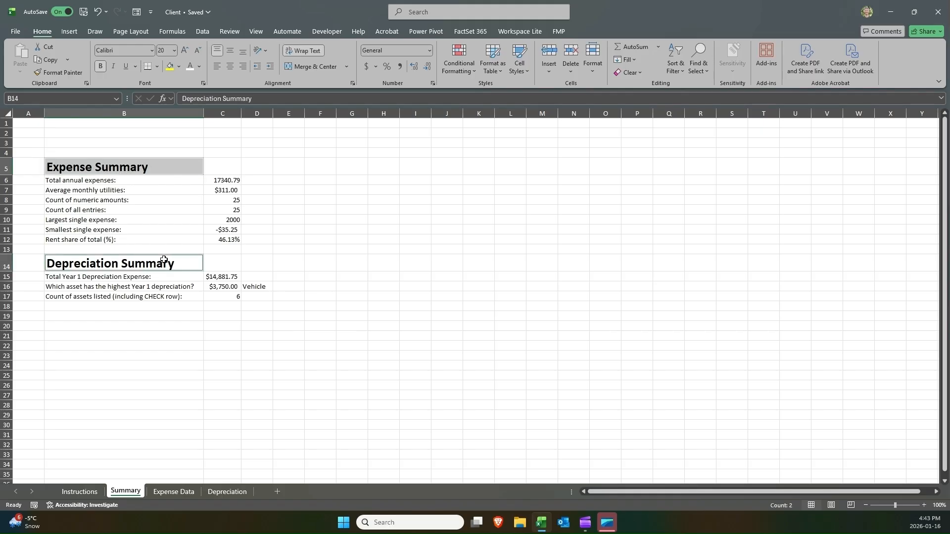
pyautogui.click(185, 53)
pyautogui.click(197, 54)
pyautogui.click(253, 163)
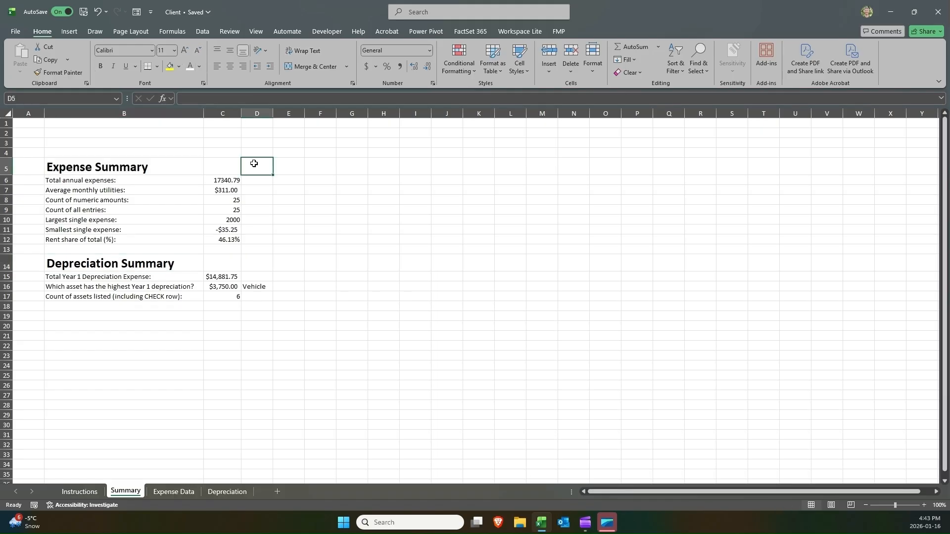
# Inspect the formulas behind the Expense Summary and Depreciation Summary result cells.
pyautogui.click(213, 181)
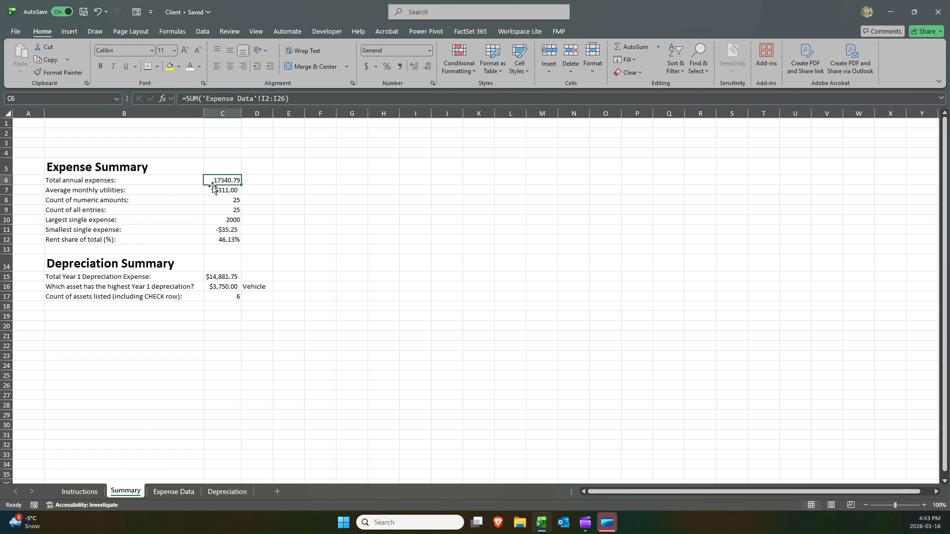
pyautogui.click(216, 190)
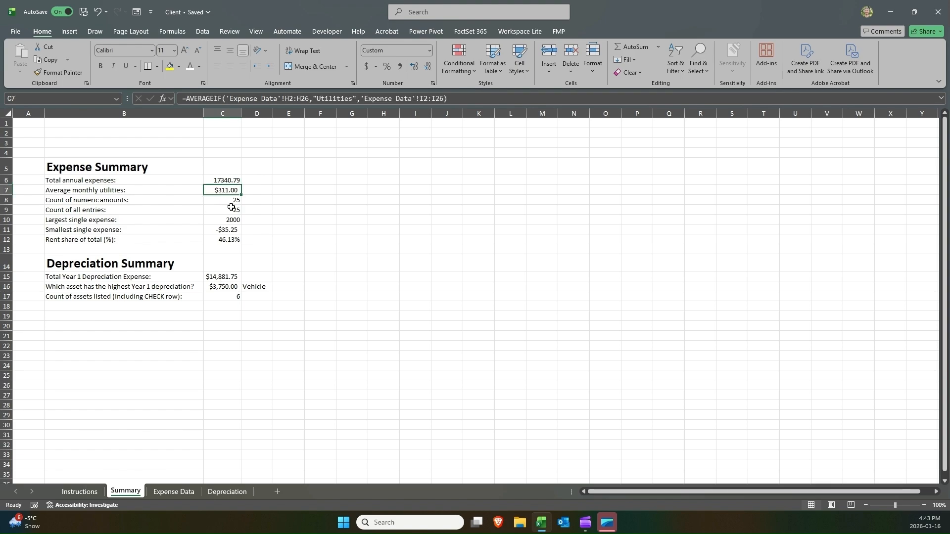
pyautogui.click(226, 211)
pyautogui.click(227, 230)
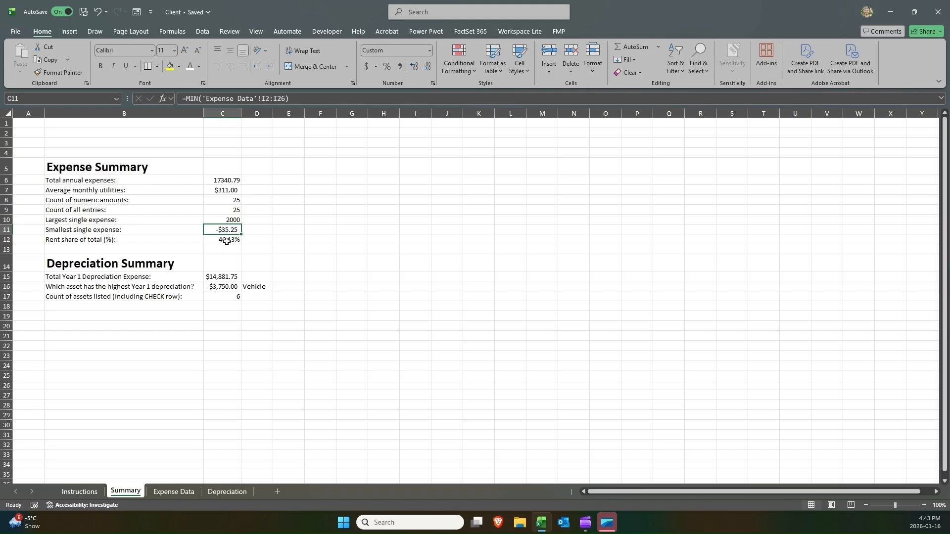
pyautogui.click(223, 180)
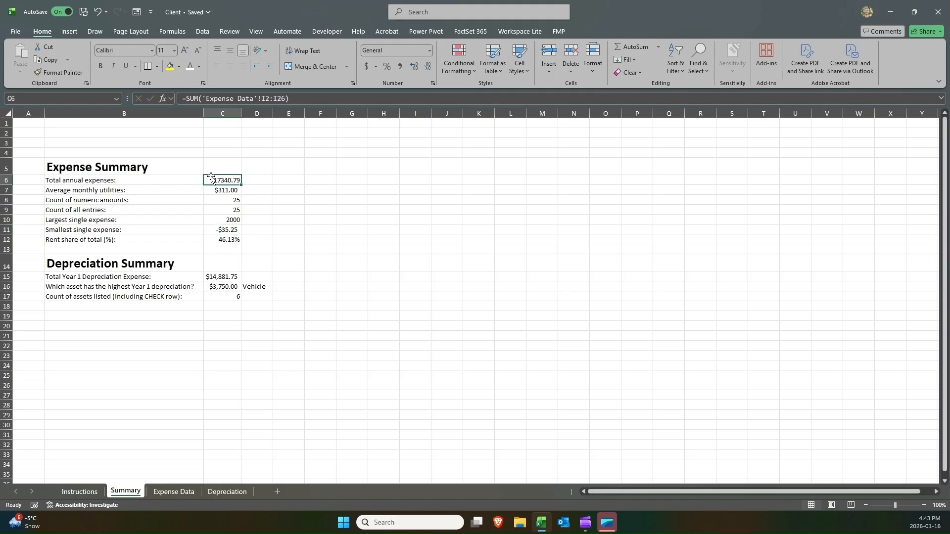
pyautogui.click(222, 192)
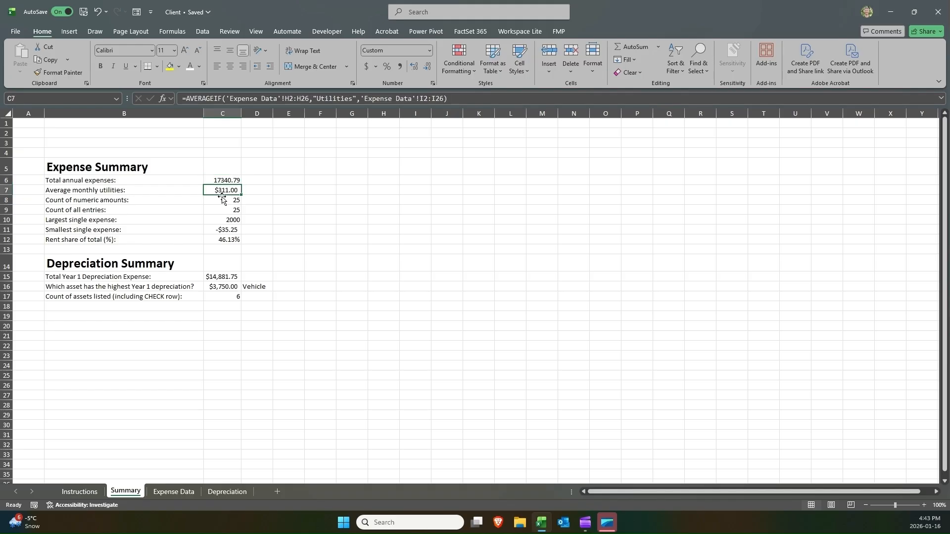
pyautogui.click(223, 276)
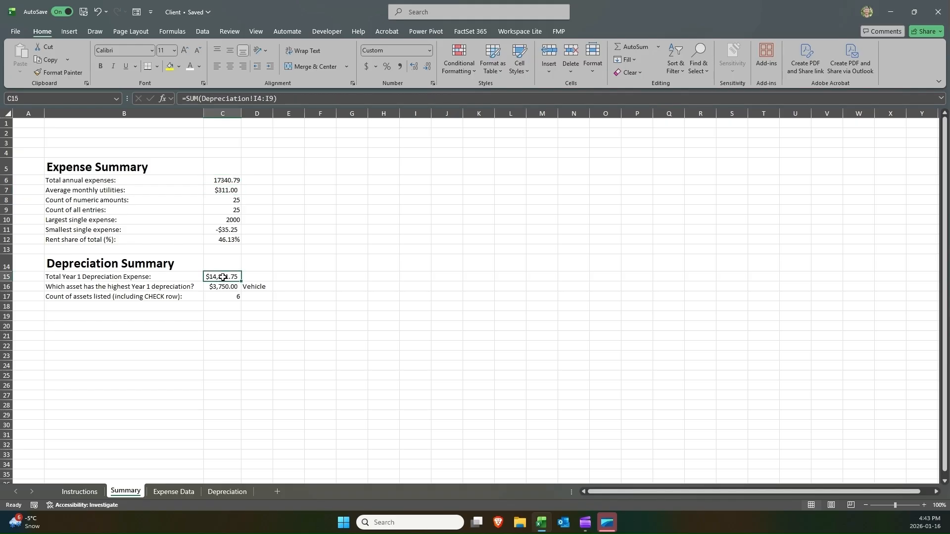
# Apply Currency number format to the values in C6, C7, C10, C11, C15 and C16.
pyautogui.click(217, 183)
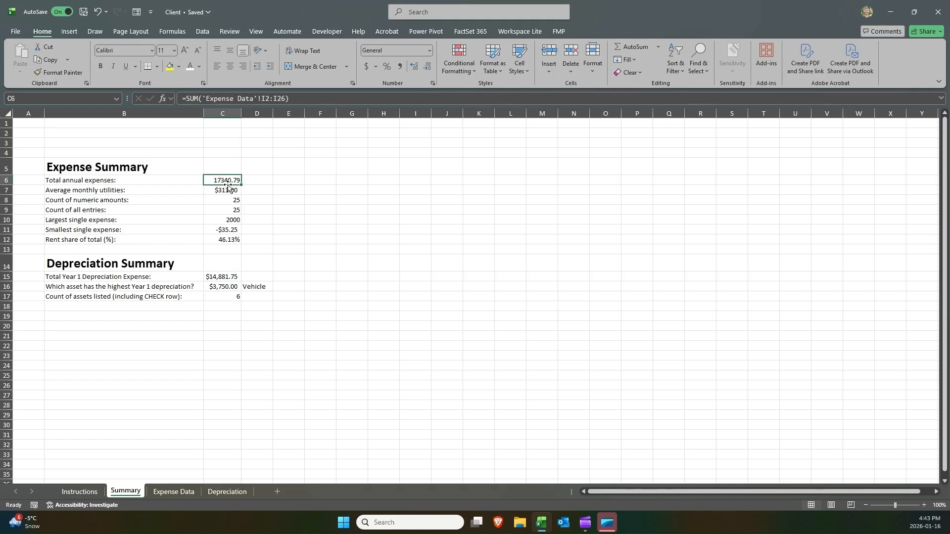
pyautogui.keyDown('ctrl'); pyautogui.click(228, 189); pyautogui.keyUp('ctrl')
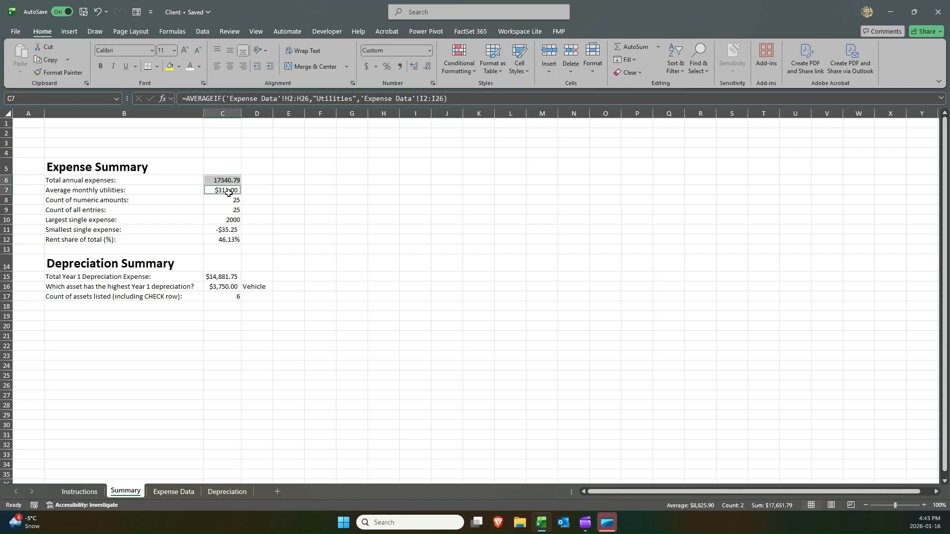
pyautogui.keyDown('ctrl'); pyautogui.click(224, 220); pyautogui.keyUp('ctrl')
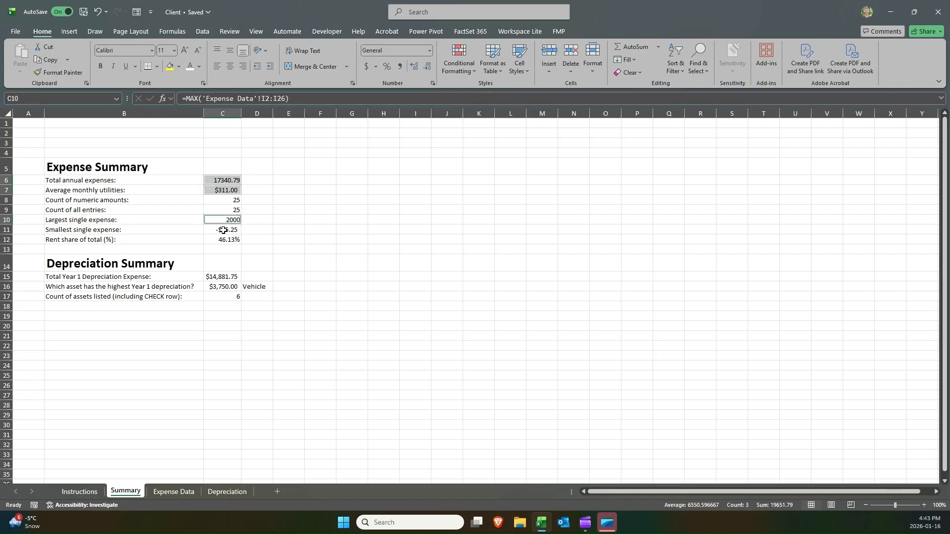
pyautogui.keyDown('ctrl'); pyautogui.click(225, 230); pyautogui.keyUp('ctrl')
pyautogui.keyDown('ctrl'); pyautogui.click(216, 278); pyautogui.keyUp('ctrl')
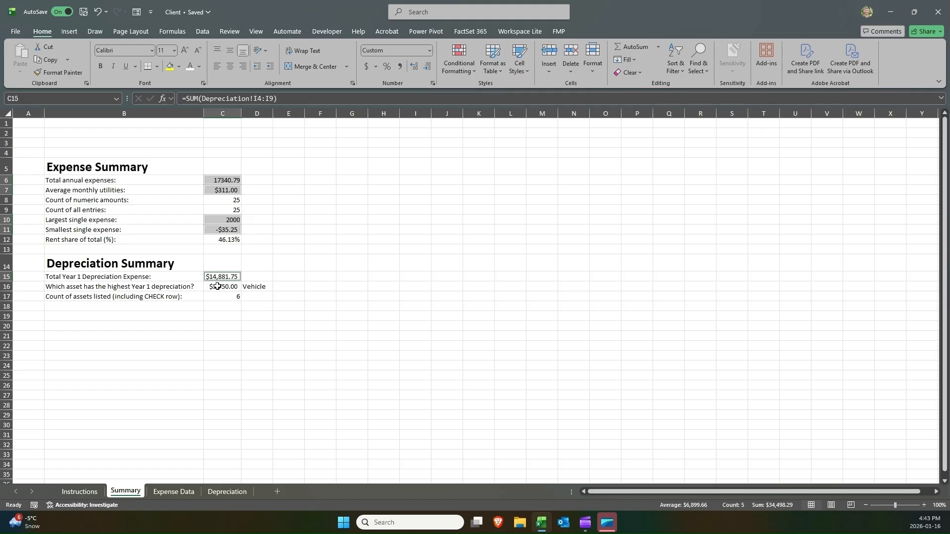
pyautogui.keyDown('ctrl'); pyautogui.click(218, 286); pyautogui.keyUp('ctrl')
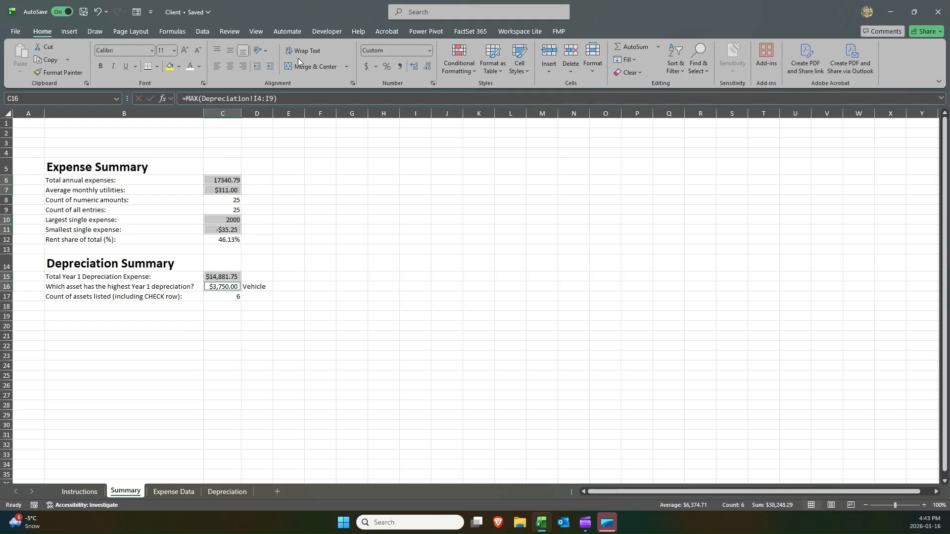
pyautogui.click(428, 50)
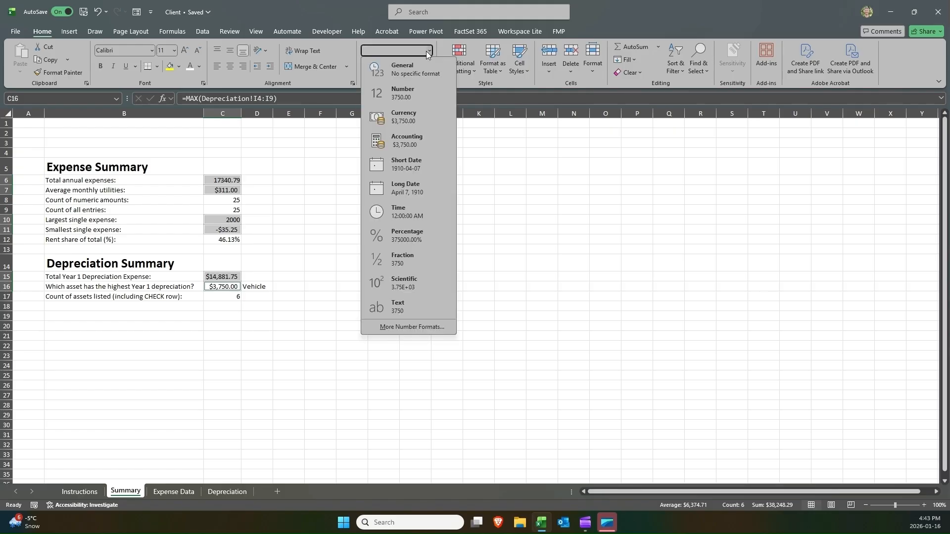
pyautogui.click(410, 116)
pyautogui.click(291, 188)
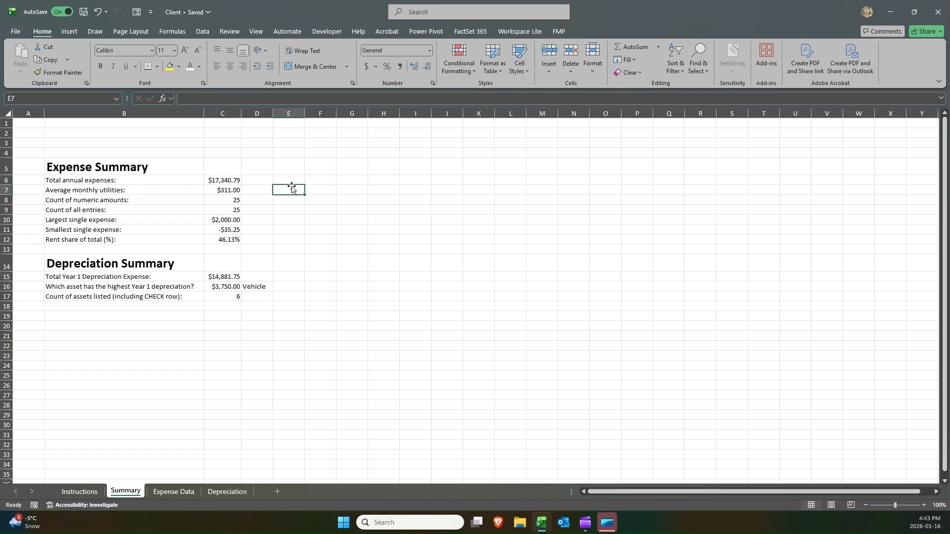
# Preview the printed layout of the Summary sheet.
pyautogui.click(230, 151)
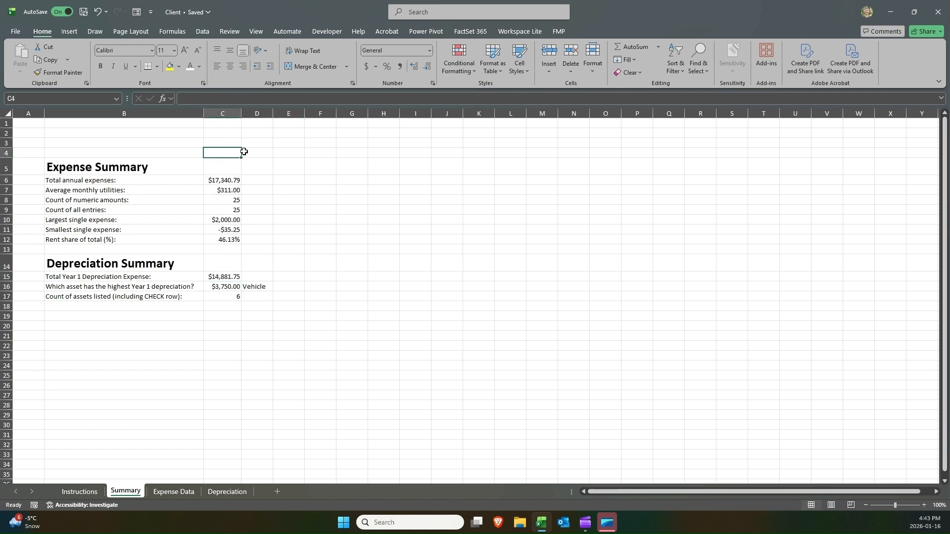
pyautogui.click(15, 31)
pyautogui.click(46, 195)
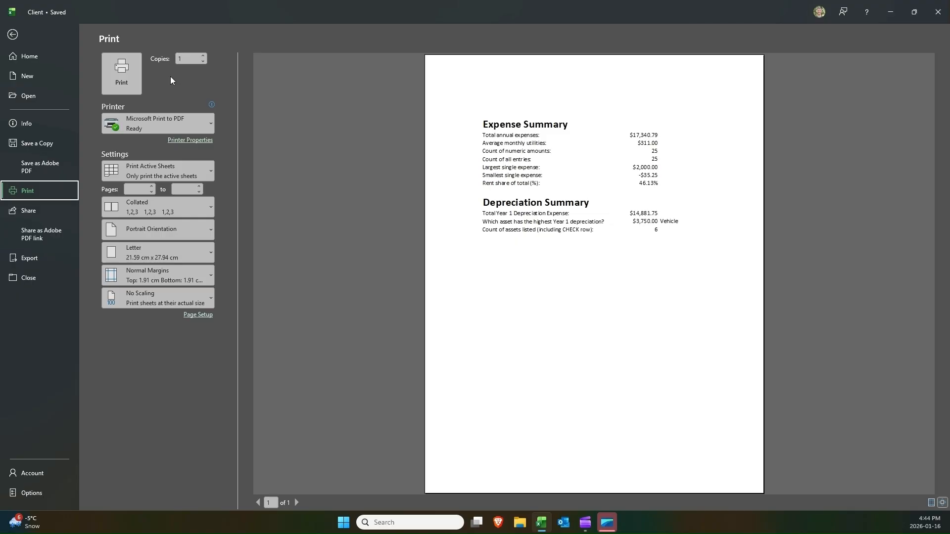
pyautogui.press('Escape')
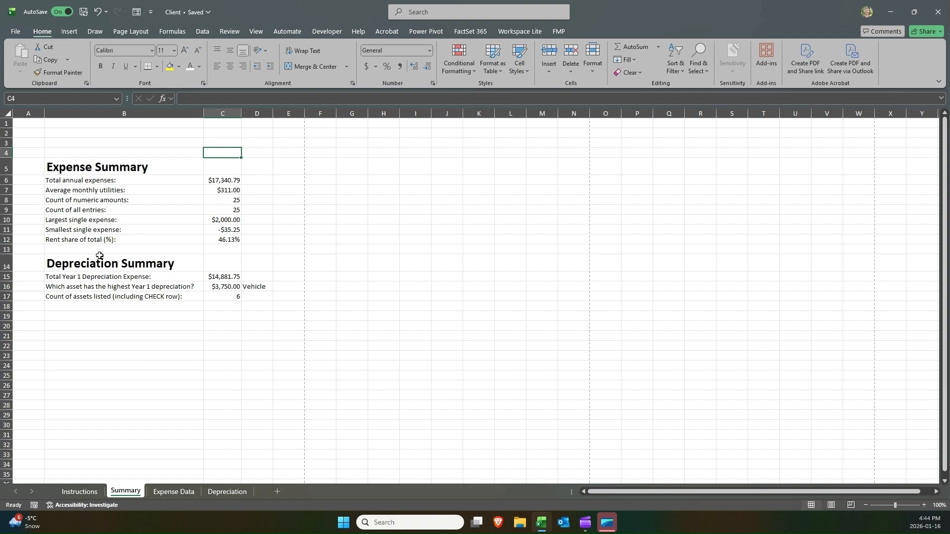
# Move the Depreciation Summary block from B14:D17 to start at F5, beside the Expense Summary.
pyautogui.moveTo(100, 255); pyautogui.dragTo(260, 295)
pyautogui.moveTo(174, 264); pyautogui.dragTo(262, 303)
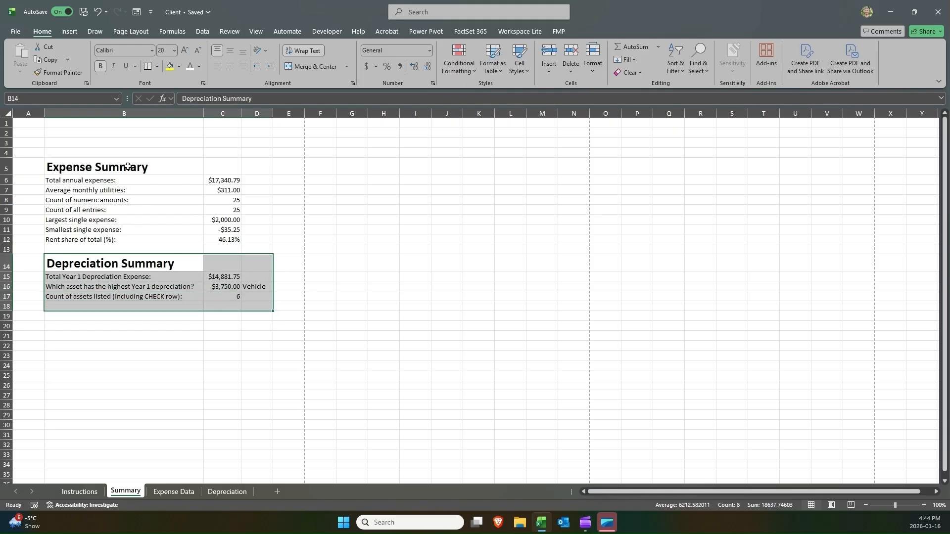
pyautogui.click(127, 166)
pyautogui.click(145, 263)
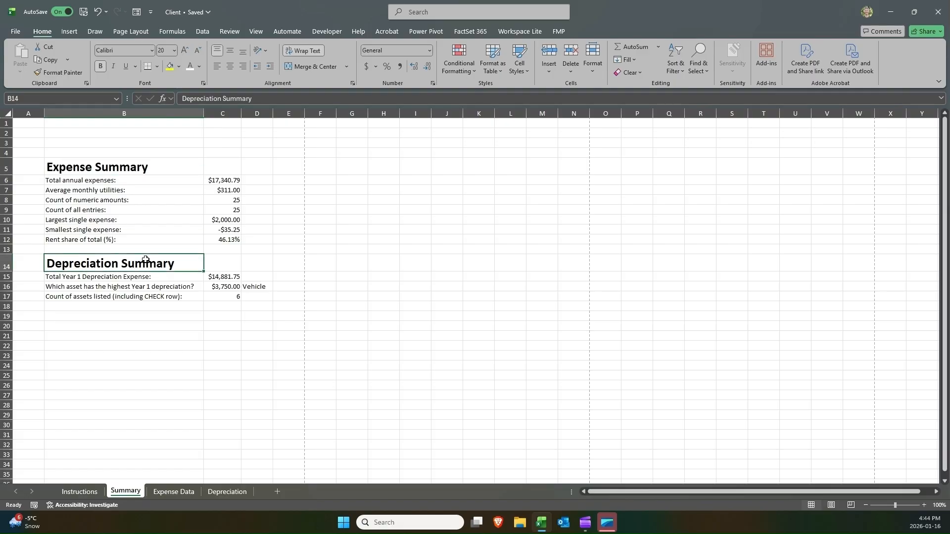
pyautogui.moveTo(146, 259); pyautogui.dragTo(246, 296)
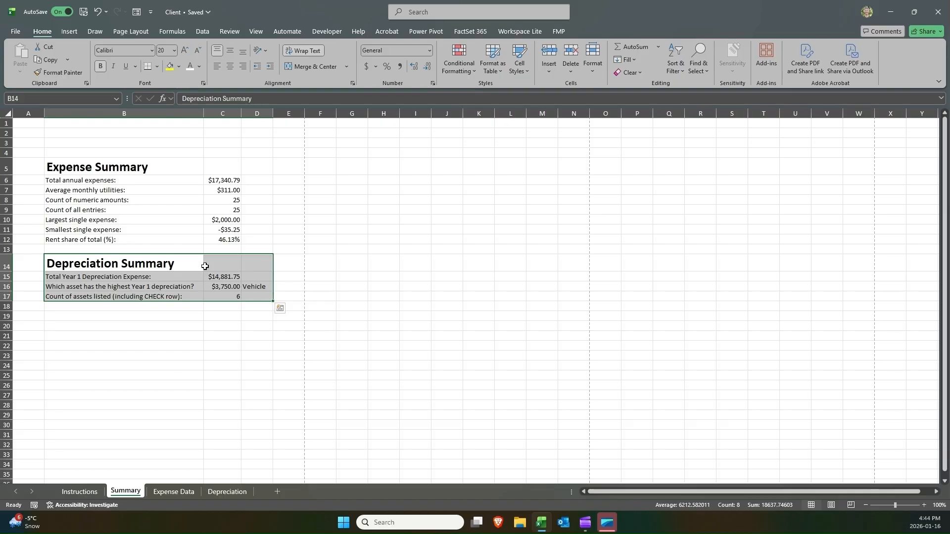
pyautogui.hotkey('ctrl', 'c')
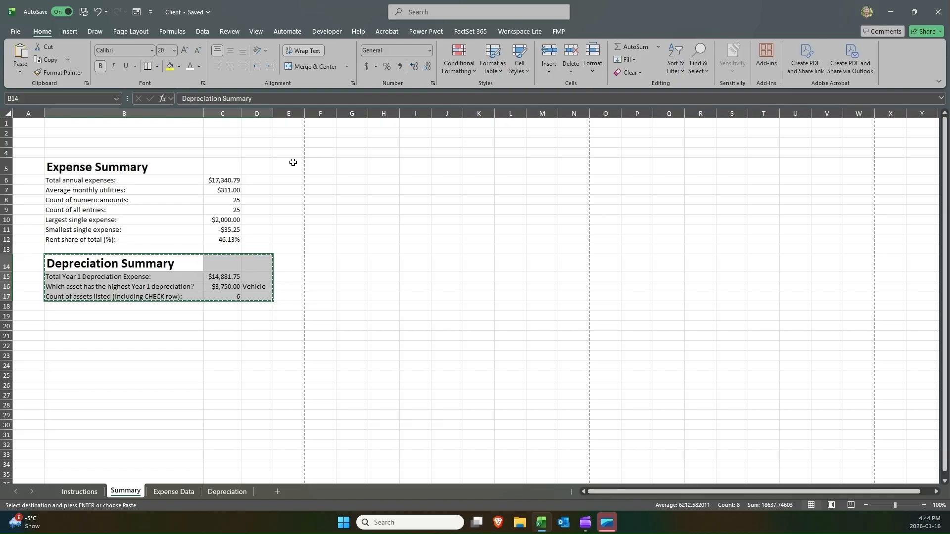
pyautogui.click(322, 162)
pyautogui.press('Return')
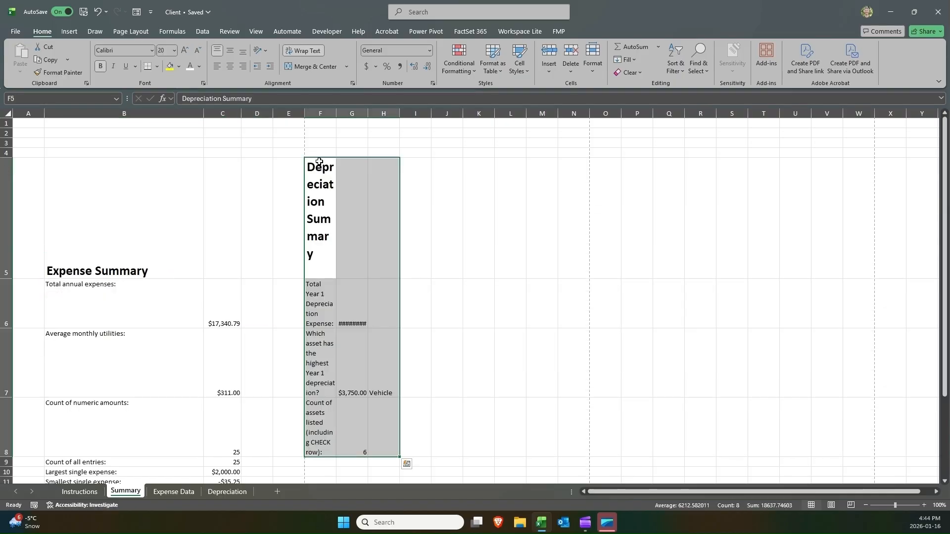
# Turn off text wrapping on the moved block and autofit columns F and G to their contents.
pyautogui.click(296, 51)
pyautogui.doubleClick(337, 110)
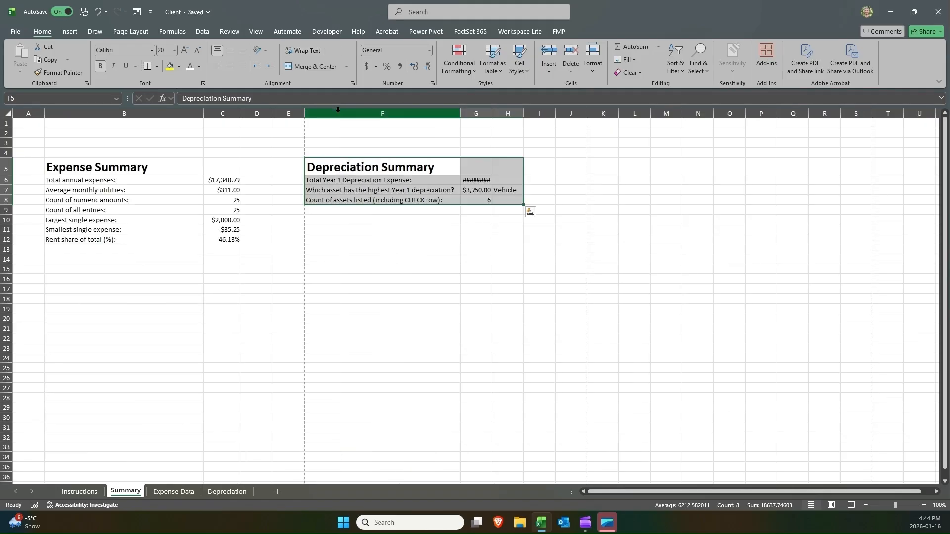
pyautogui.doubleClick(492, 115)
pyautogui.click(137, 155)
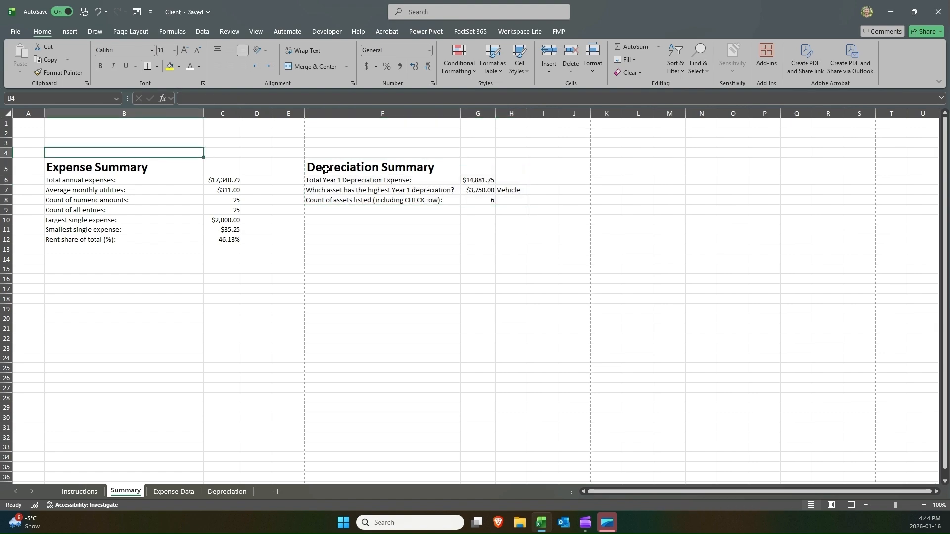
pyautogui.click(341, 166)
pyautogui.moveTo(340, 165); pyautogui.dragTo(507, 198)
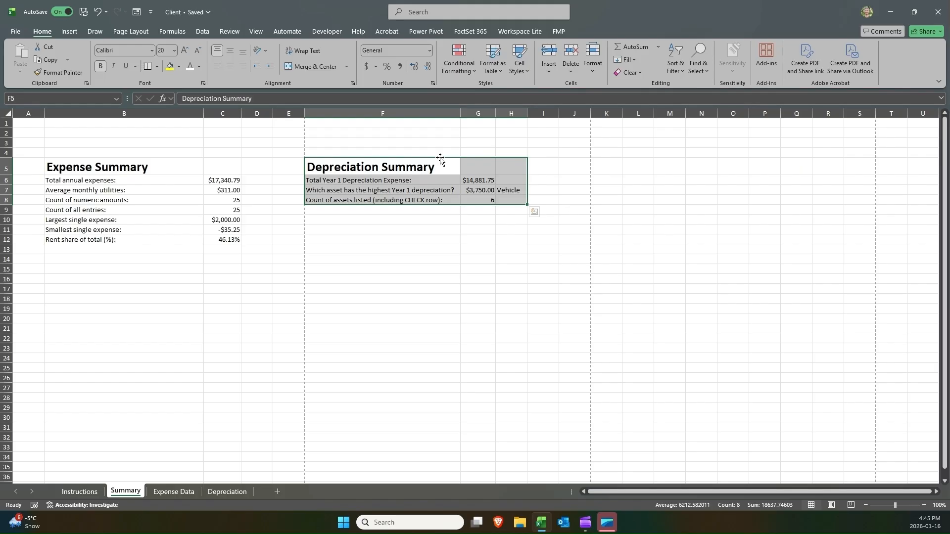
pyautogui.moveTo(441, 161); pyautogui.dragTo(386, 170)
pyautogui.click(257, 240)
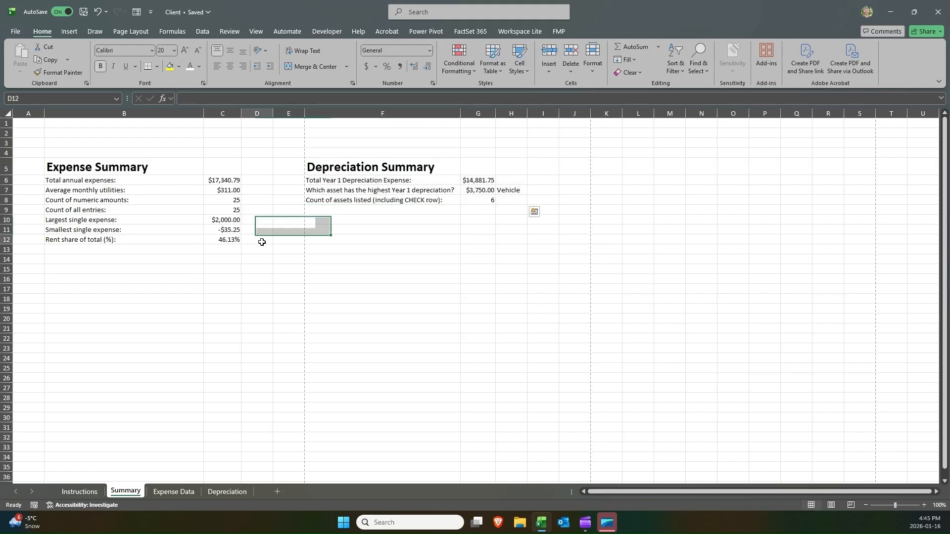
# Delete the empty column E between the two summary sections.
pyautogui.click(282, 108)
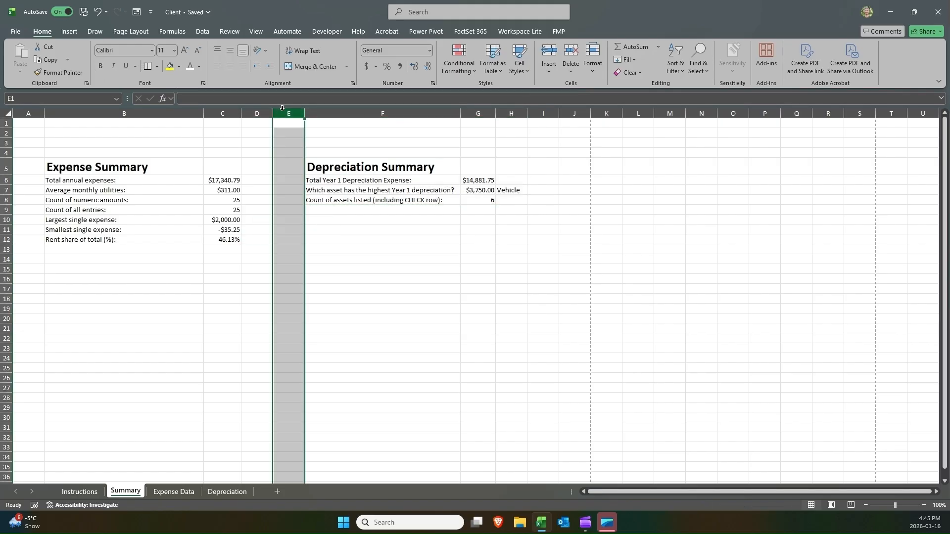
pyautogui.click(176, 168)
pyautogui.click(322, 163)
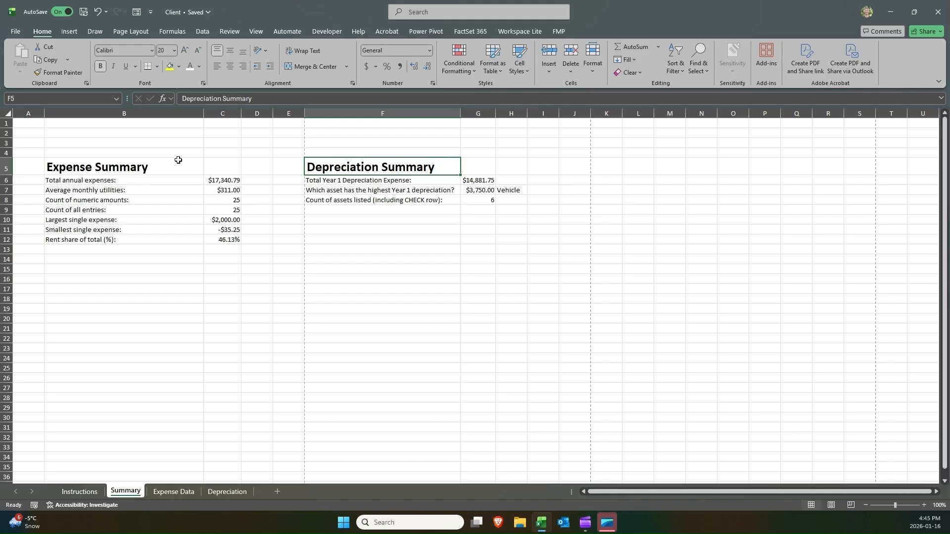
pyautogui.click(153, 162)
pyautogui.click(316, 166)
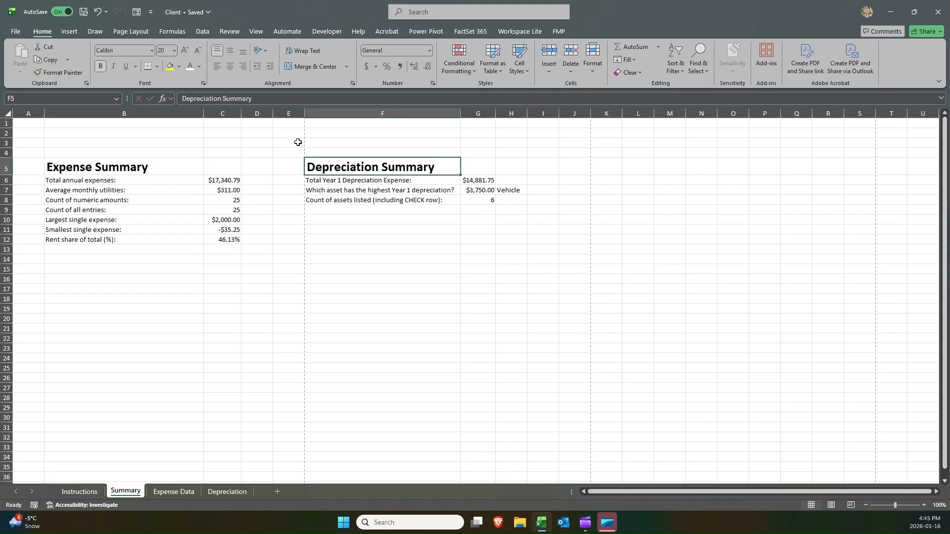
pyautogui.rightClick(289, 113)
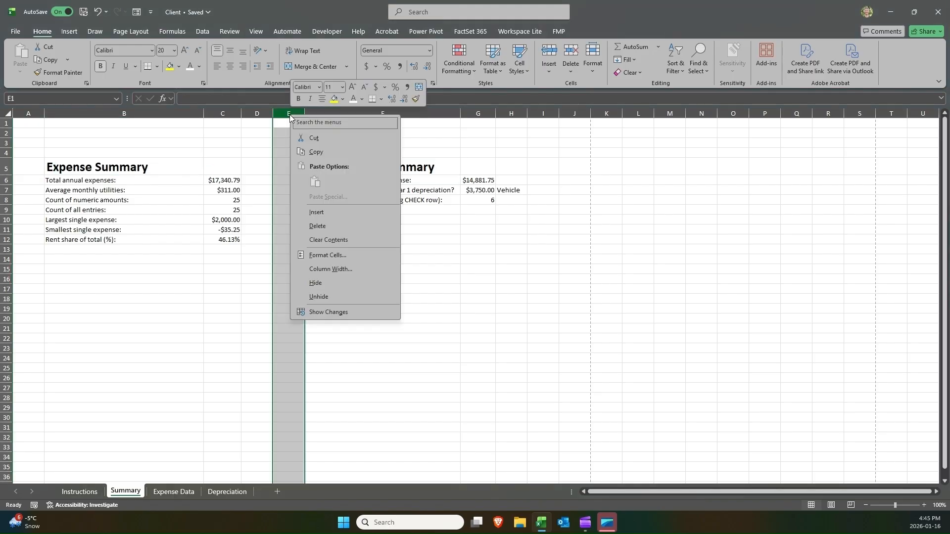
pyautogui.click(315, 227)
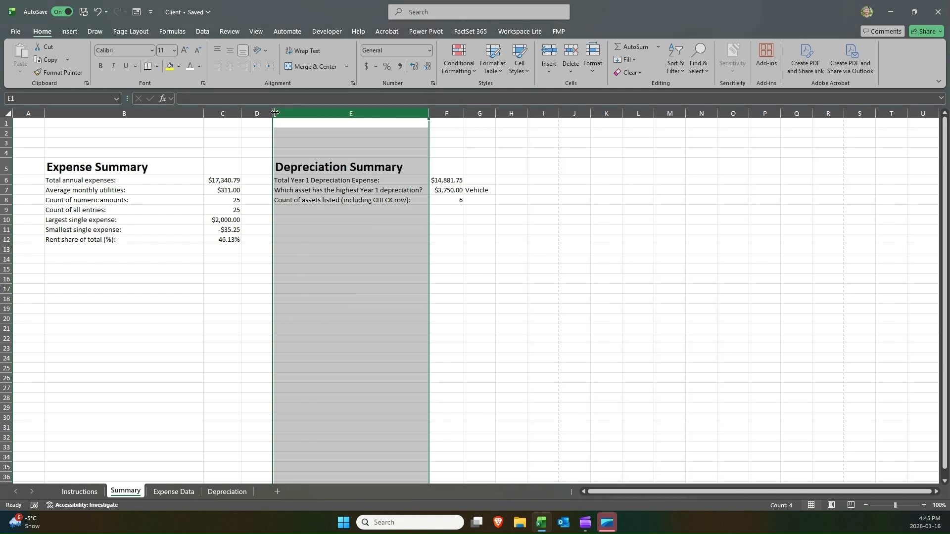
# Narrow column D to tighten the gap between the expense and depreciation sections.
pyautogui.moveTo(275, 113); pyautogui.dragTo(260, 113)
pyautogui.click(308, 159)
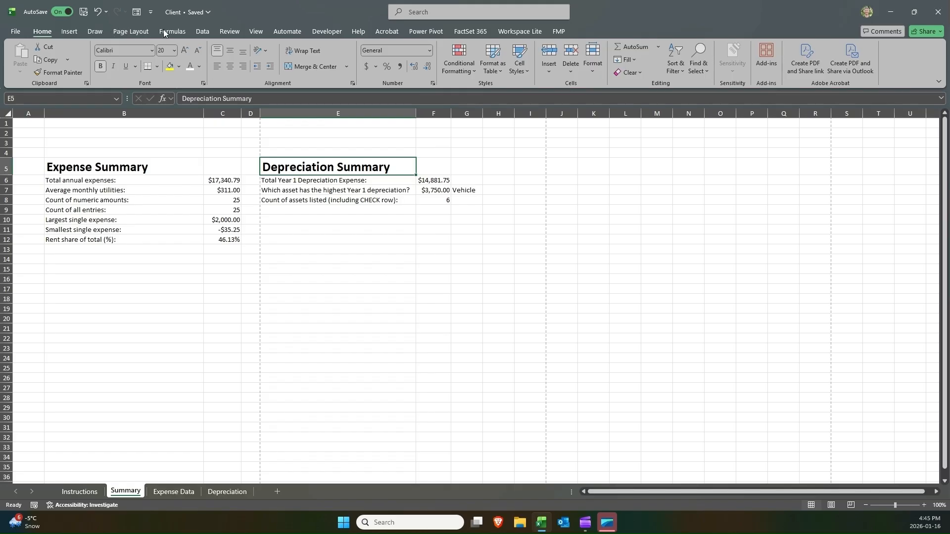
pyautogui.click(143, 33)
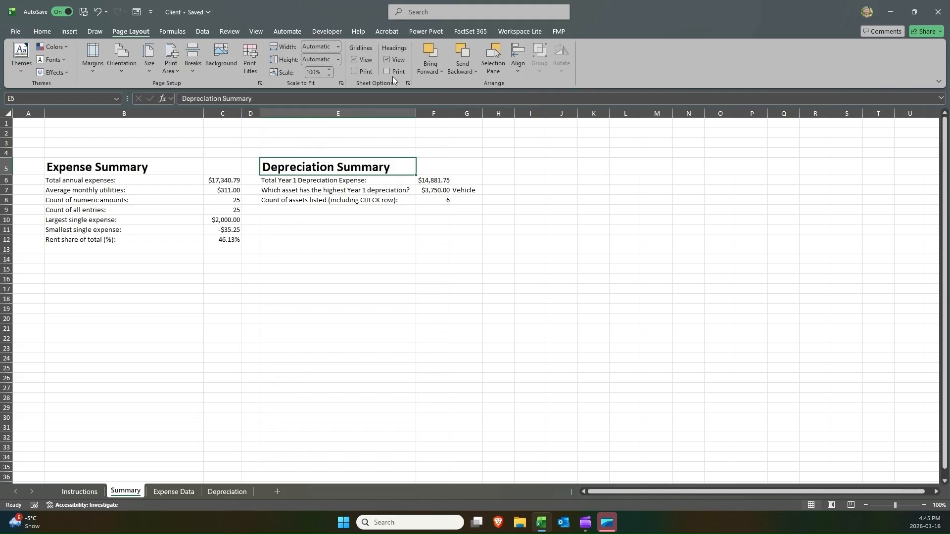
# Turn on gridline printing for the sheet and open the print preview.
pyautogui.click(354, 71)
pyautogui.click(16, 32)
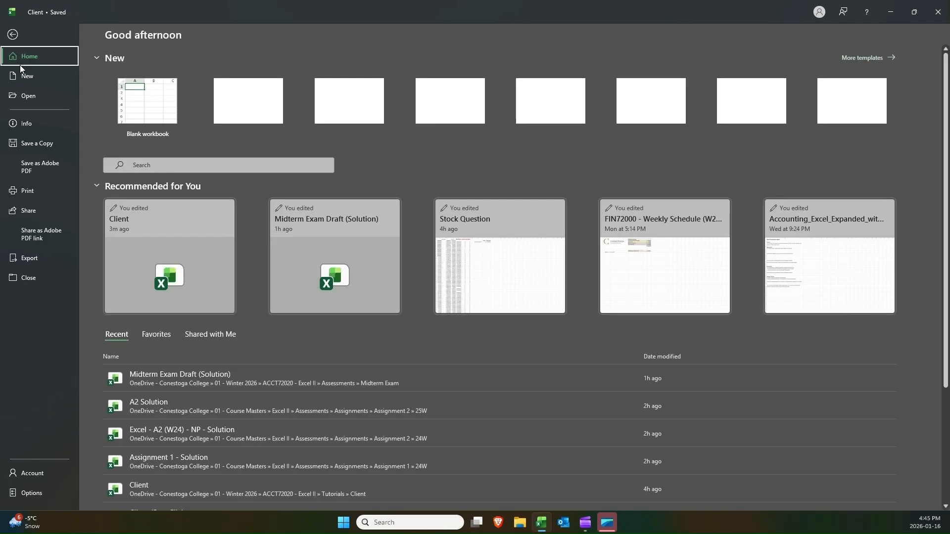
pyautogui.click(12, 34)
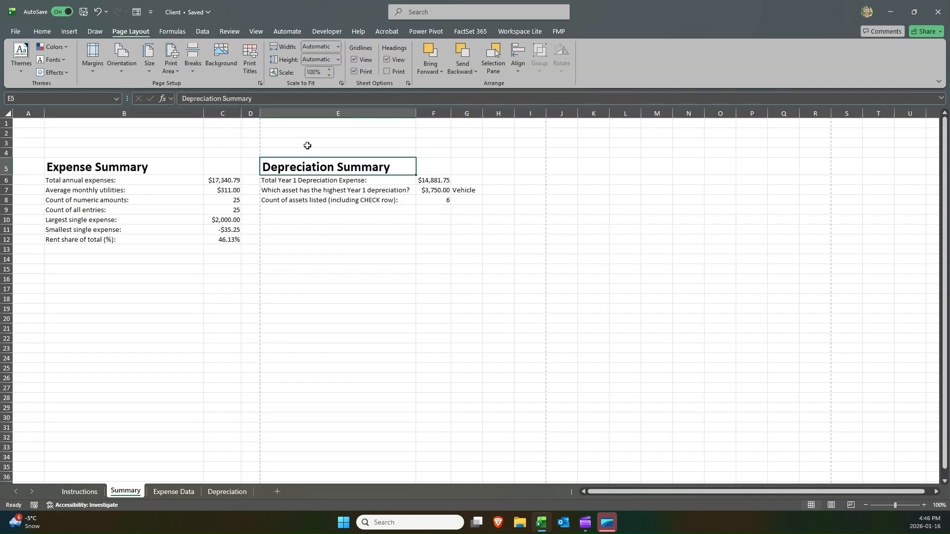
pyautogui.hotkey('ctrl', 'p')
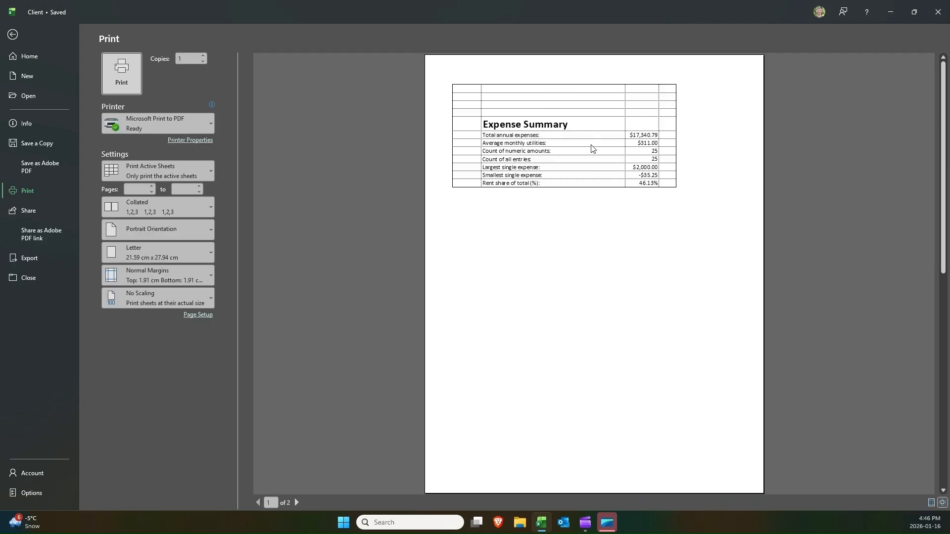
# Page through both pages of the print preview and return to the worksheet.
pyautogui.click(299, 502)
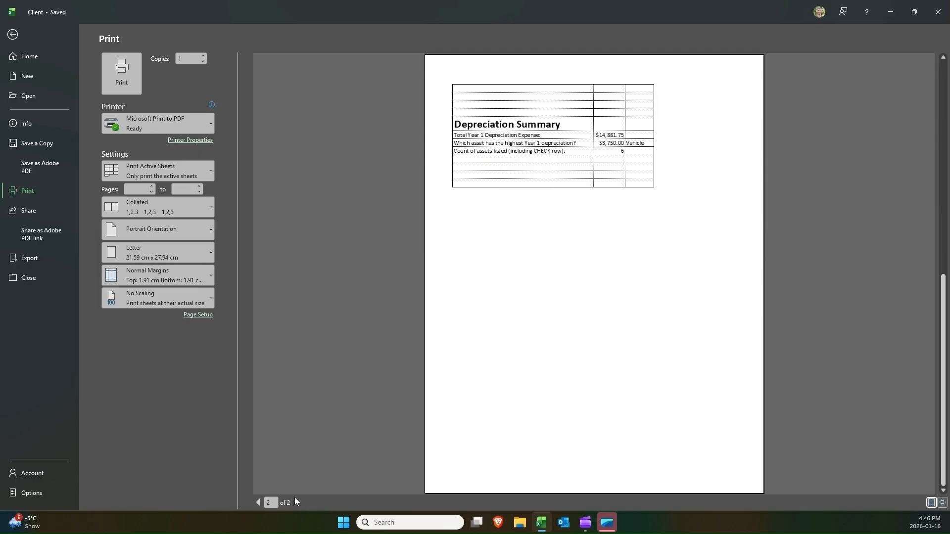
pyautogui.click(257, 503)
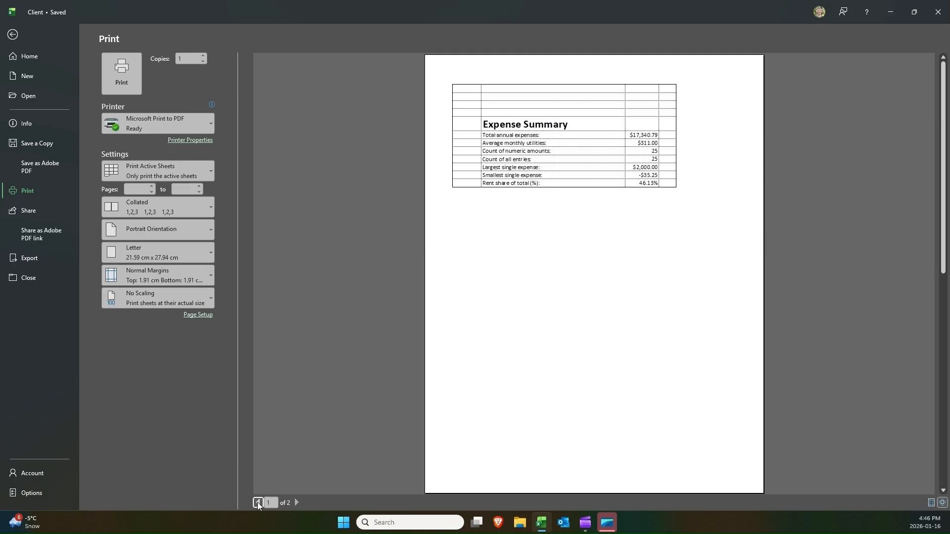
pyautogui.click(294, 501)
pyautogui.click(296, 502)
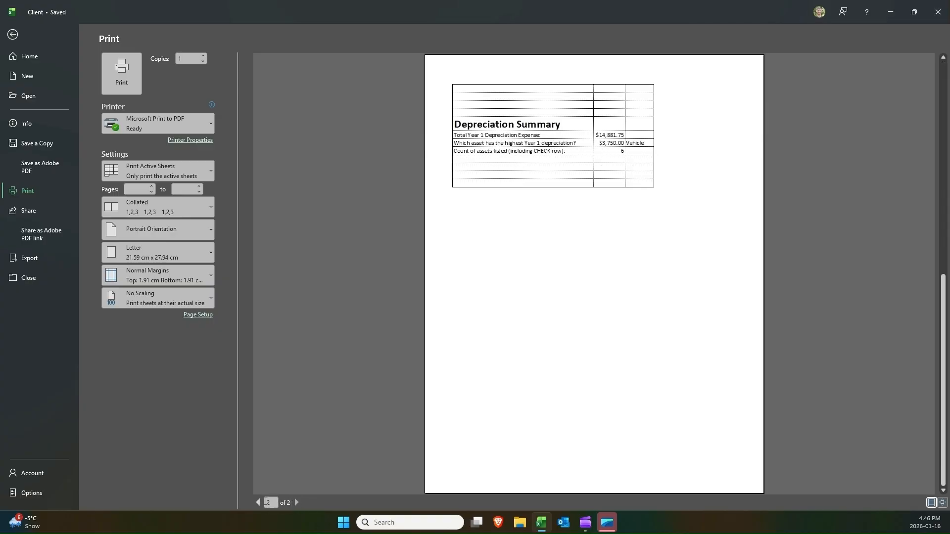
pyautogui.click(259, 502)
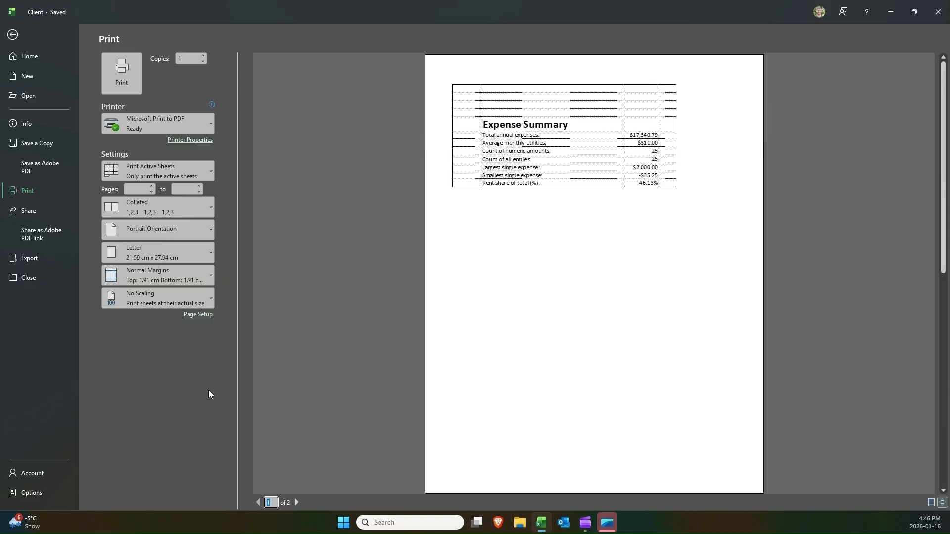
pyautogui.click(12, 33)
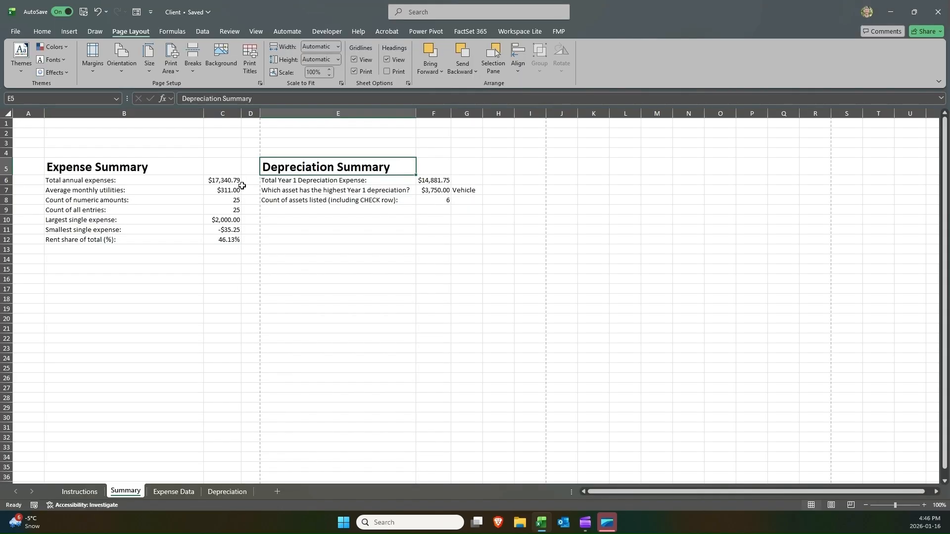
# Switch to Page Layout view to inspect how the two summaries fall on the pages.
pyautogui.click(832, 504)
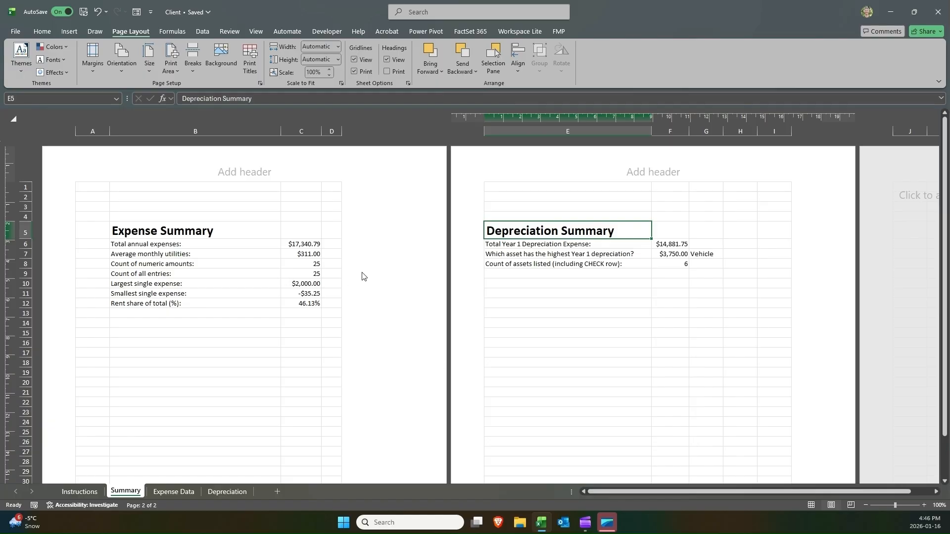
pyautogui.scroll(-7, 572, 273)
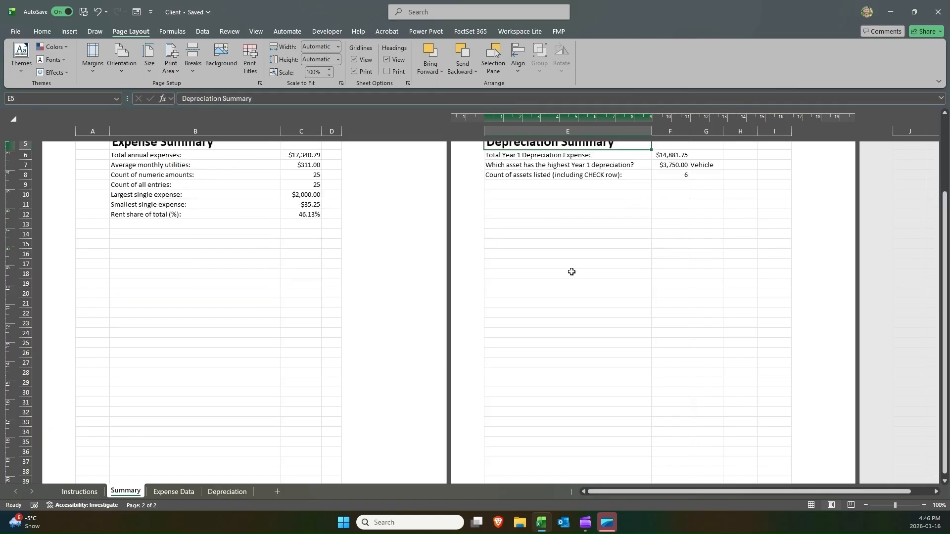
pyautogui.scroll(7, 572, 272)
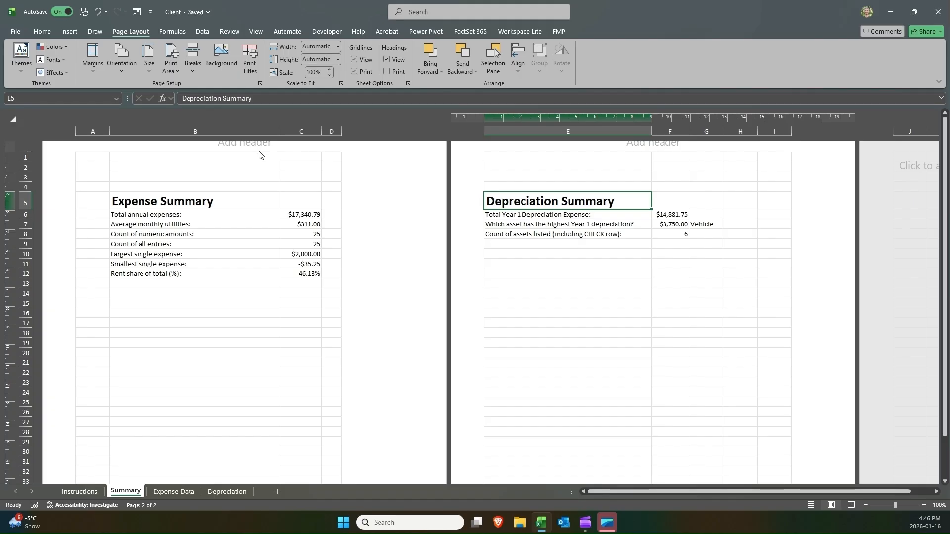
# Examine the page breaks in Page Break Preview at a larger zoom, then return to Normal view.
pyautogui.click(850, 505)
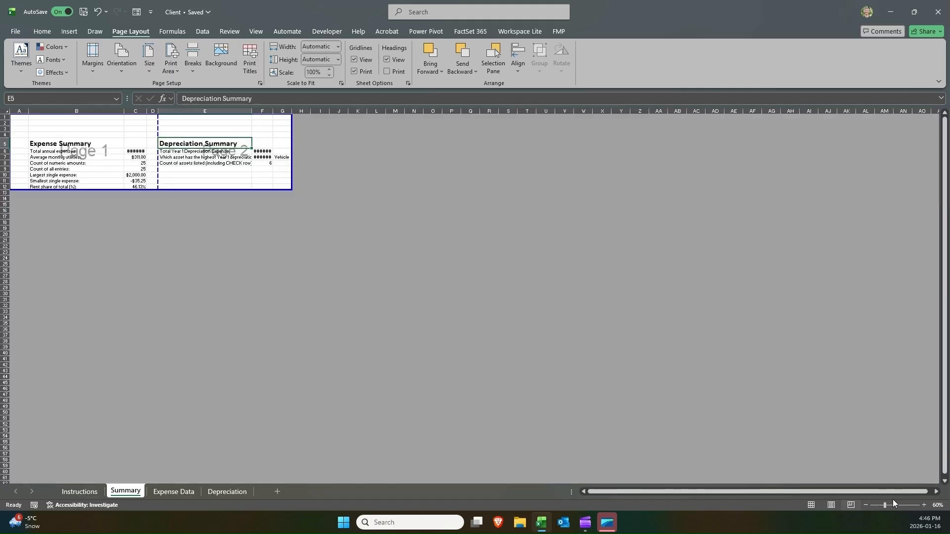
pyautogui.click(923, 505)
pyautogui.click(923, 505)
pyautogui.click(922, 505)
pyautogui.click(923, 505)
pyautogui.click(923, 504)
pyautogui.click(923, 504)
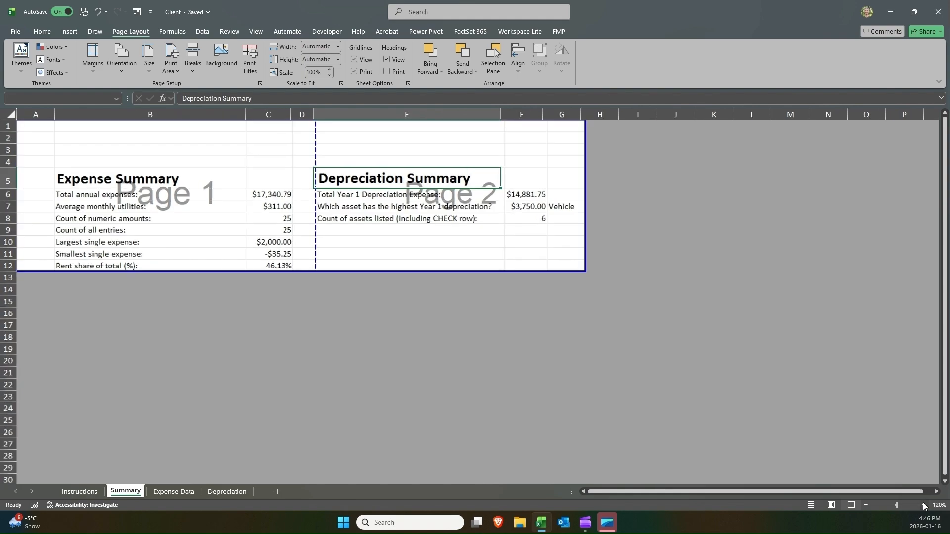
pyautogui.click(923, 505)
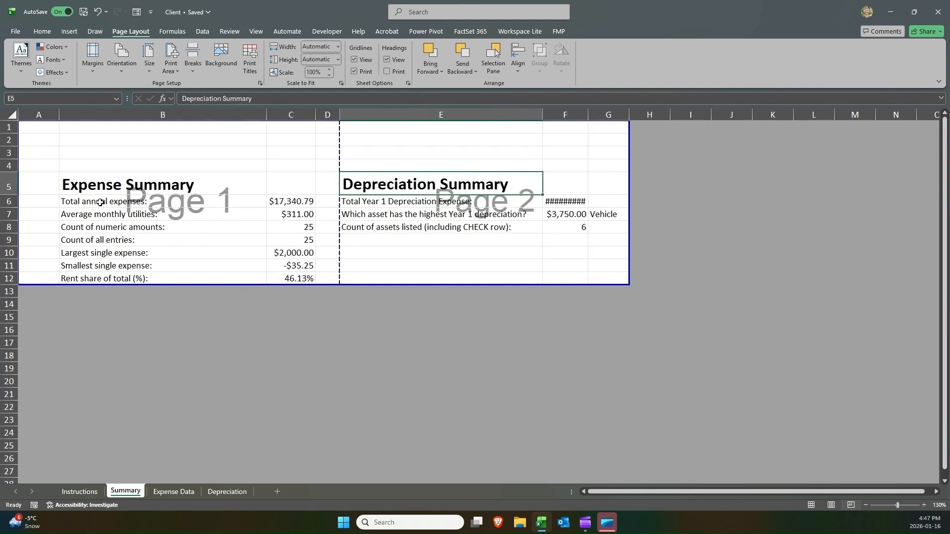
pyautogui.click(137, 202)
pyautogui.click(368, 203)
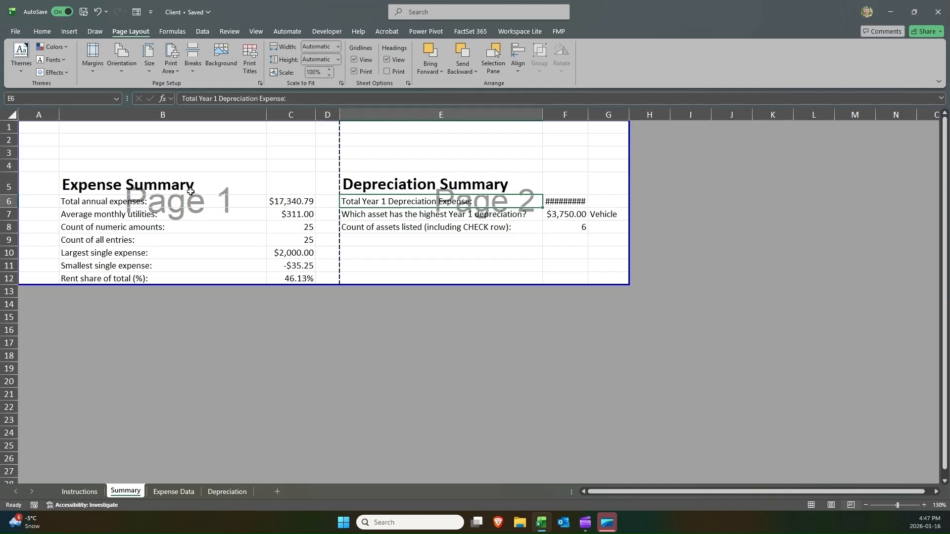
pyautogui.moveTo(145, 141); pyautogui.dragTo(159, 266)
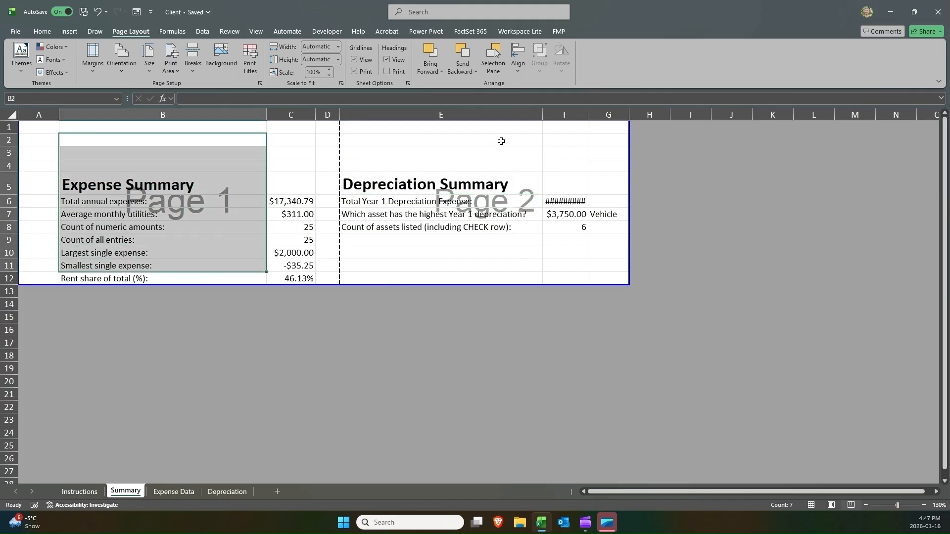
pyautogui.moveTo(500, 142); pyautogui.dragTo(515, 238)
pyautogui.click(492, 179)
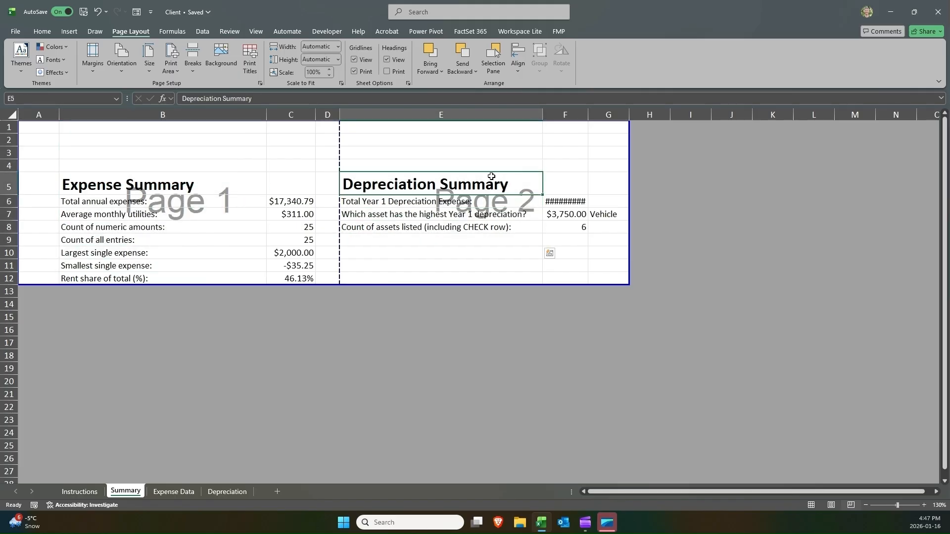
pyautogui.click(811, 505)
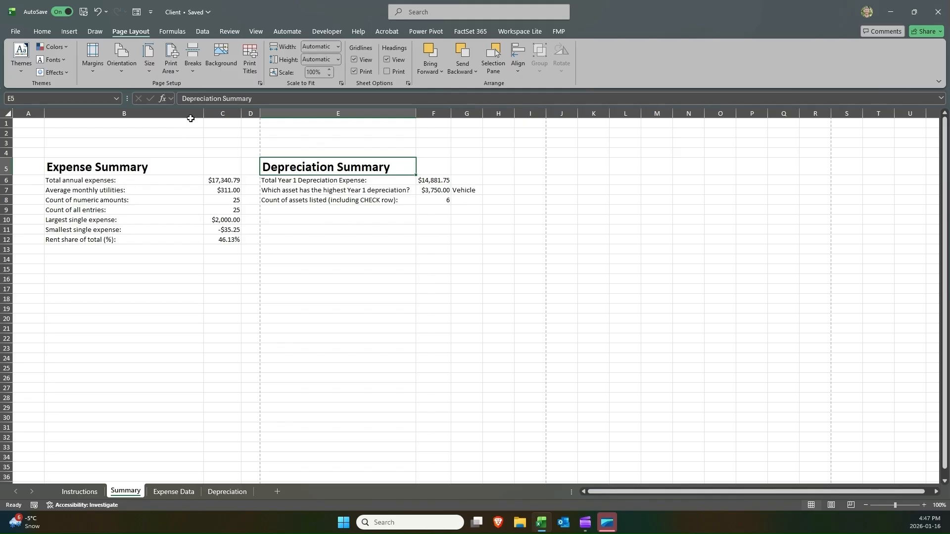
# Check the print preview again and turn off gridline printing for the sheet.
pyautogui.hotkey('ctrl', 'p')
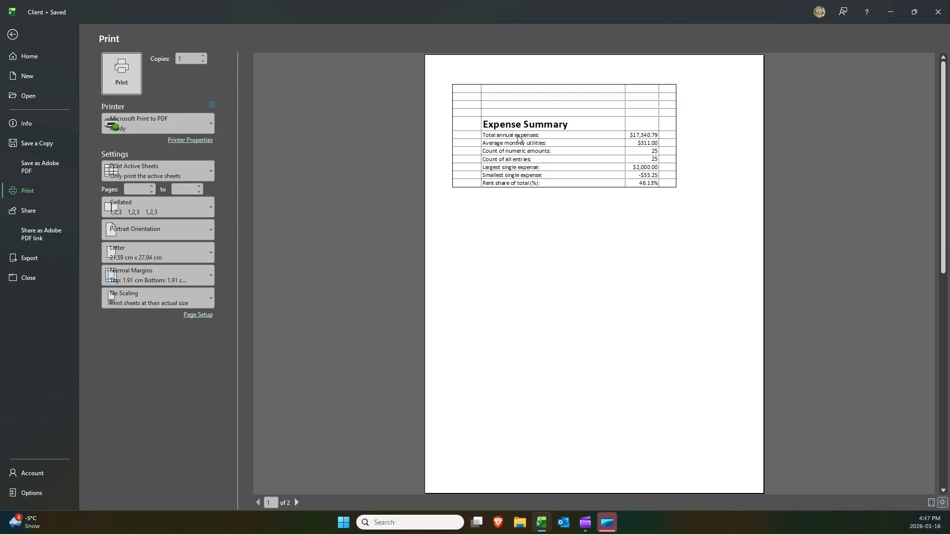
pyautogui.press('Escape')
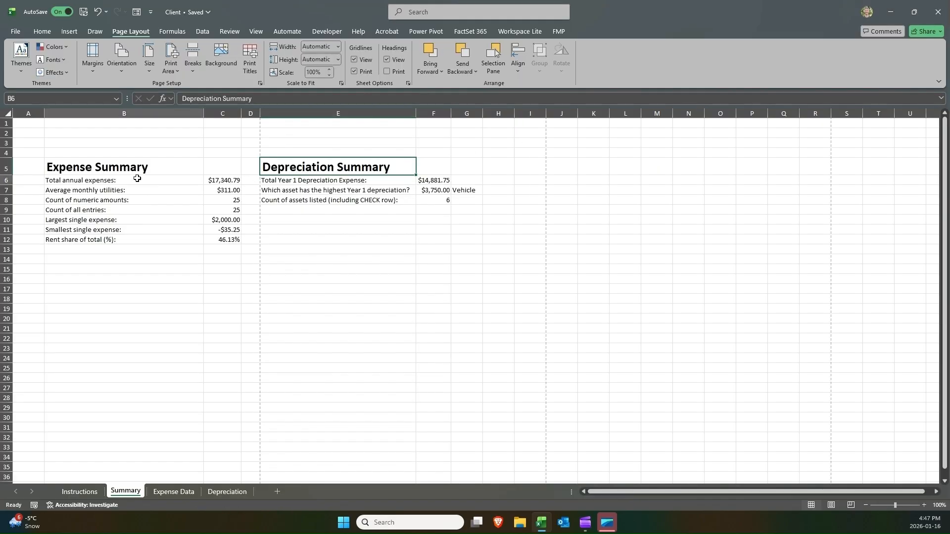
pyautogui.moveTo(136, 178); pyautogui.dragTo(161, 191)
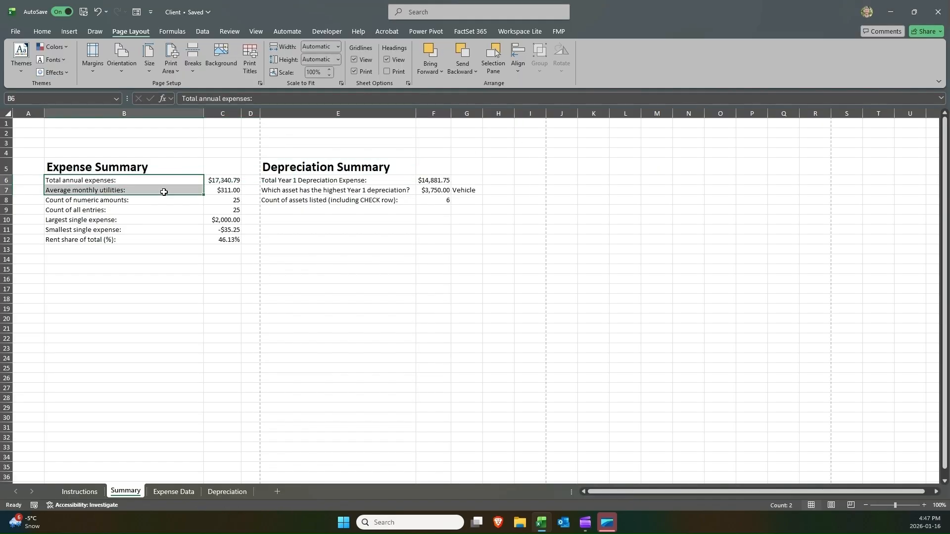
pyautogui.click(355, 71)
# Apply all borders to the Expense Summary rows B6:C12.
pyautogui.moveTo(142, 181); pyautogui.dragTo(226, 243)
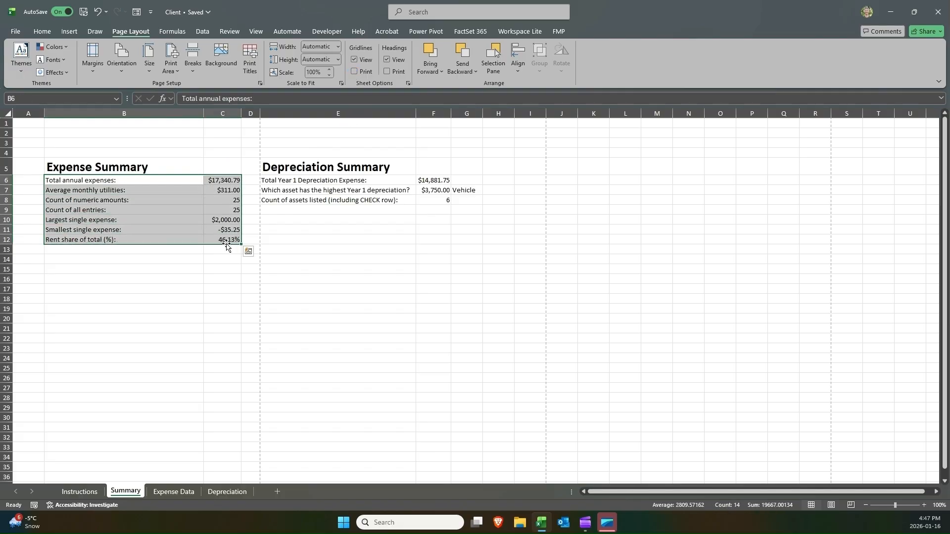
pyautogui.click(43, 35)
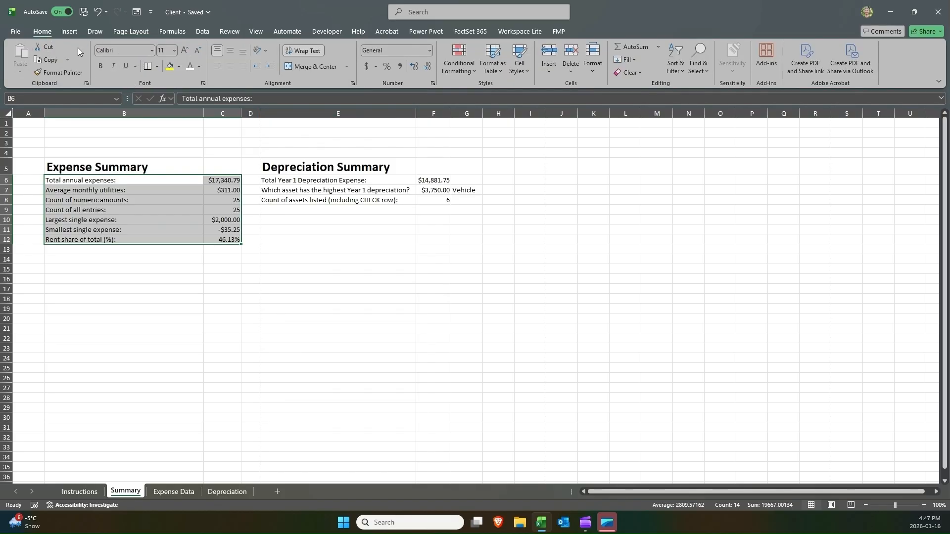
pyautogui.click(158, 68)
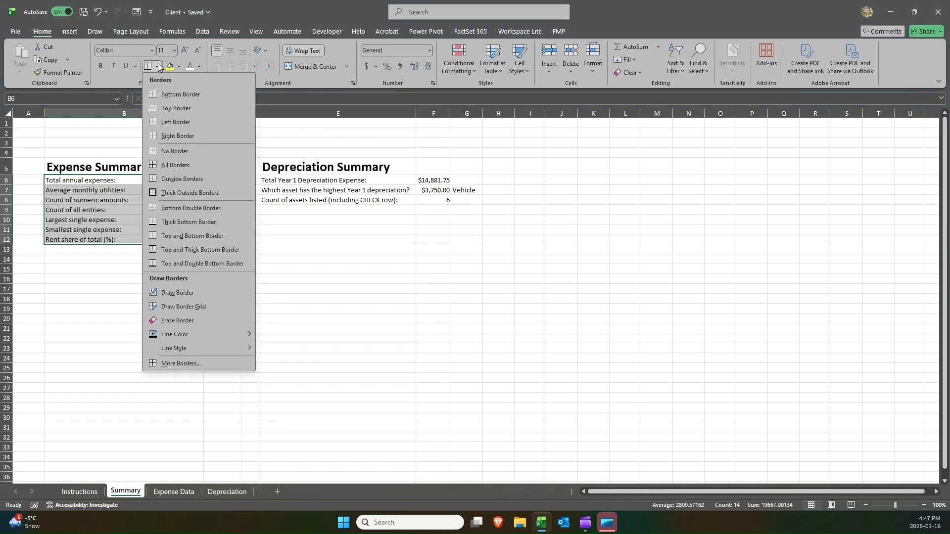
pyautogui.click(119, 192)
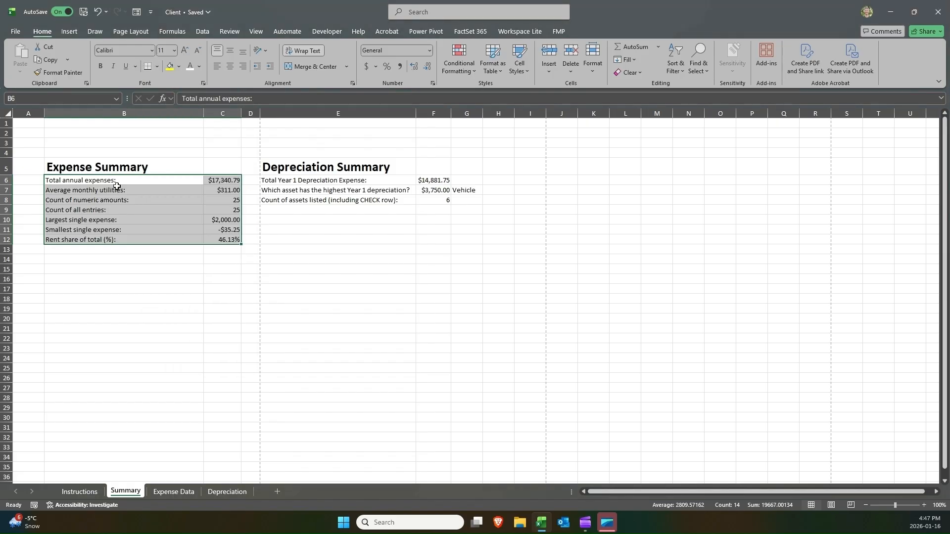
pyautogui.moveTo(112, 181); pyautogui.dragTo(228, 243)
# Apply all borders to the Depreciation Summary rows E6:G8.
pyautogui.moveTo(300, 180); pyautogui.dragTo(461, 203)
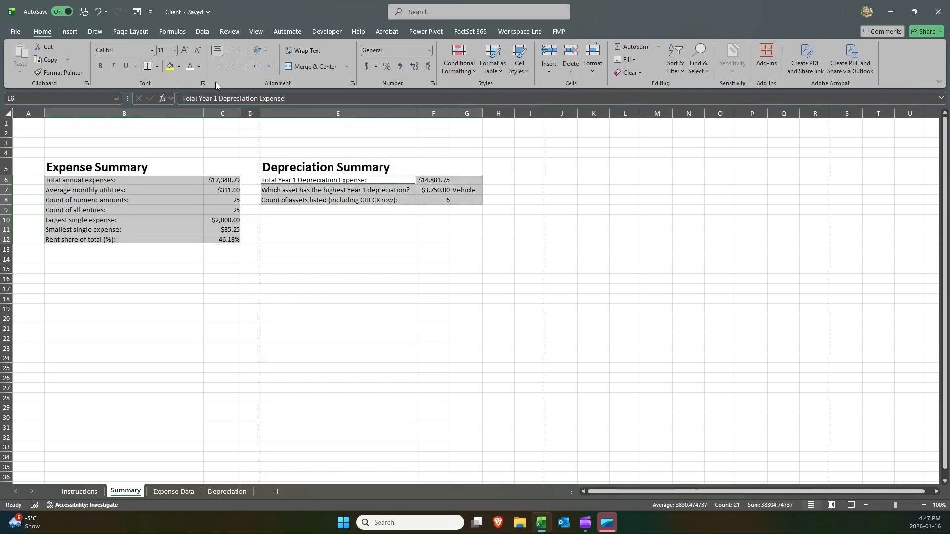
pyautogui.click(156, 67)
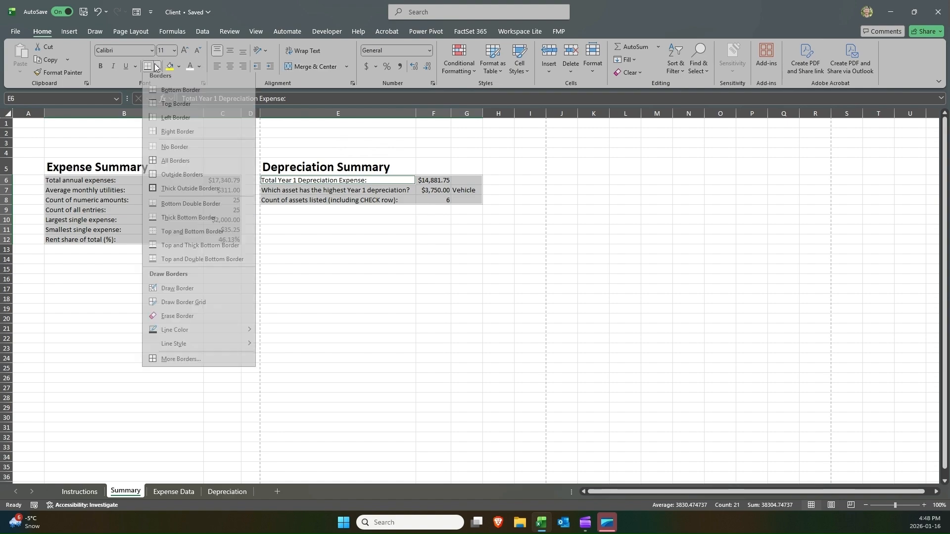
pyautogui.click(177, 166)
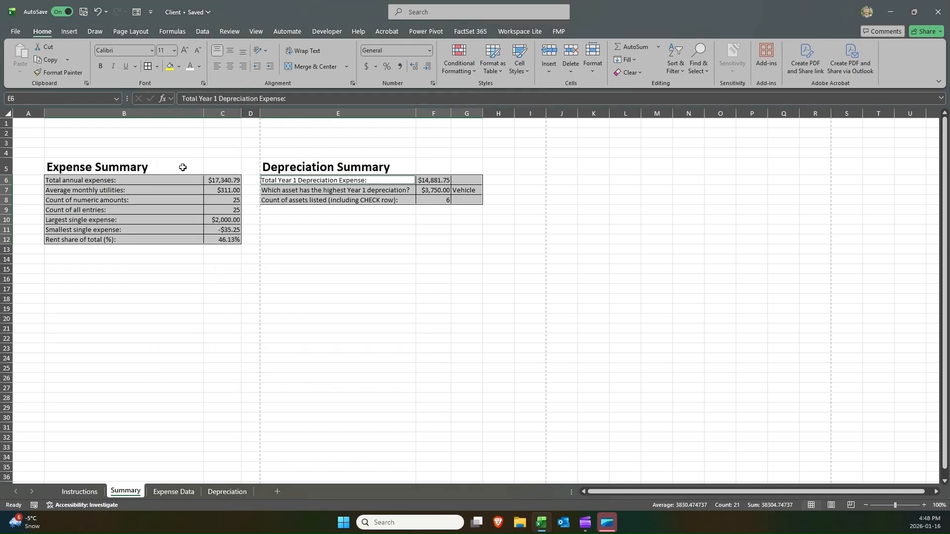
# Merge and center F6:G6 and F8:G8 so the depreciation total and asset count span both value columns.
pyautogui.click(470, 218)
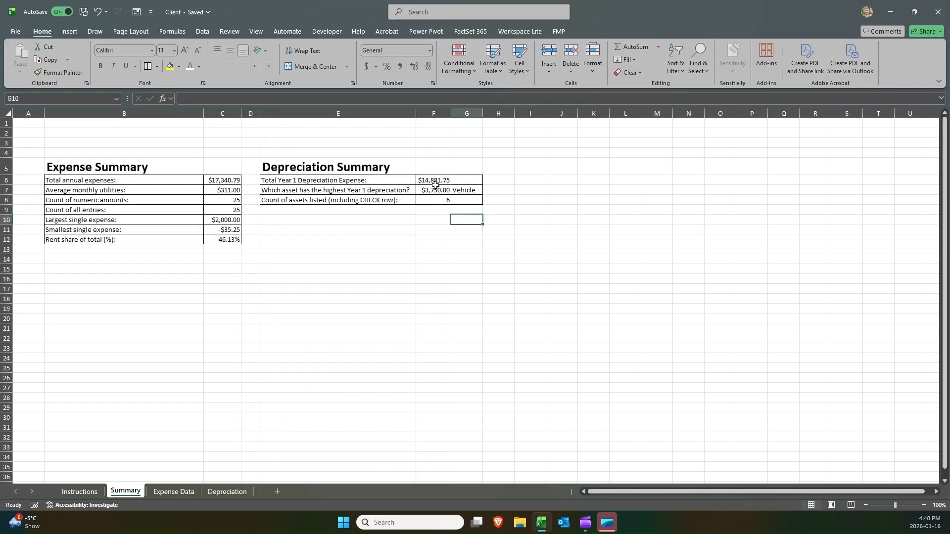
pyautogui.moveTo(436, 184); pyautogui.dragTo(460, 181)
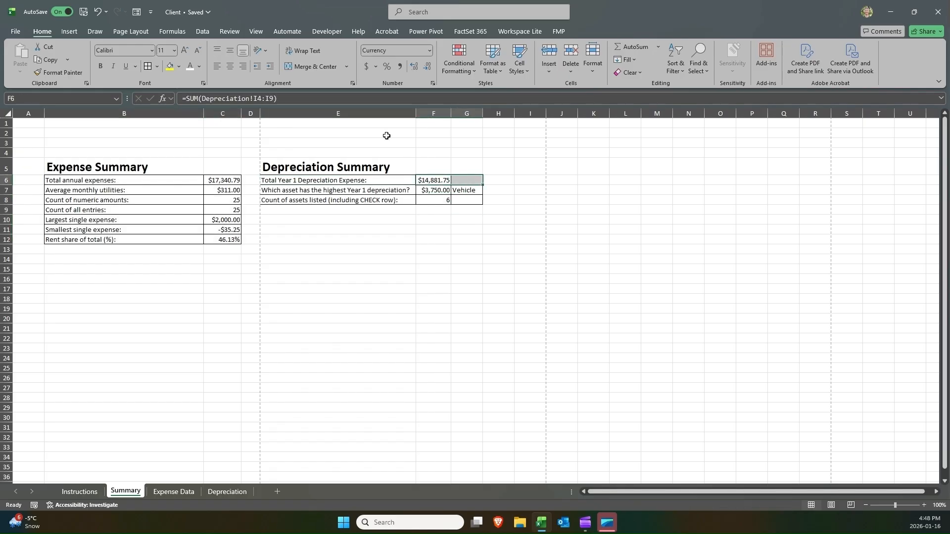
pyautogui.click(296, 67)
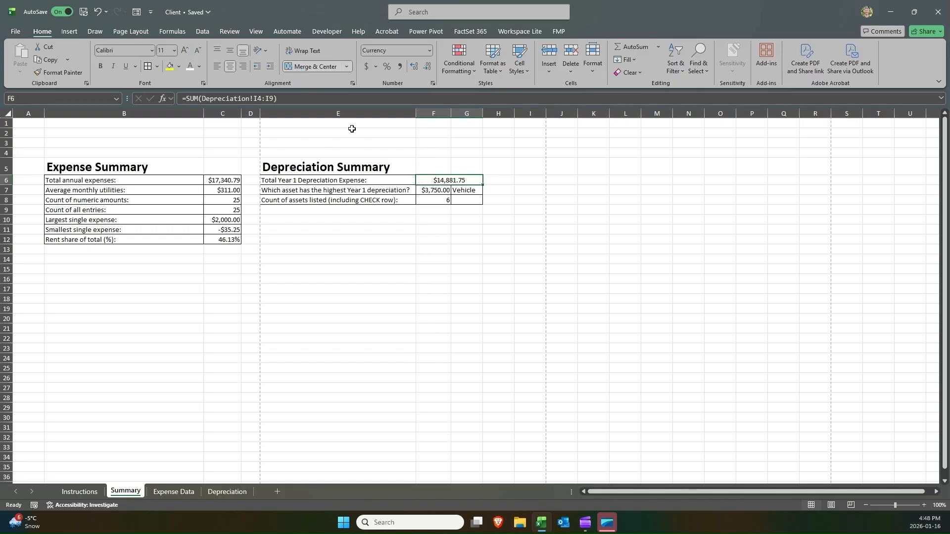
pyautogui.moveTo(433, 196); pyautogui.dragTo(466, 199)
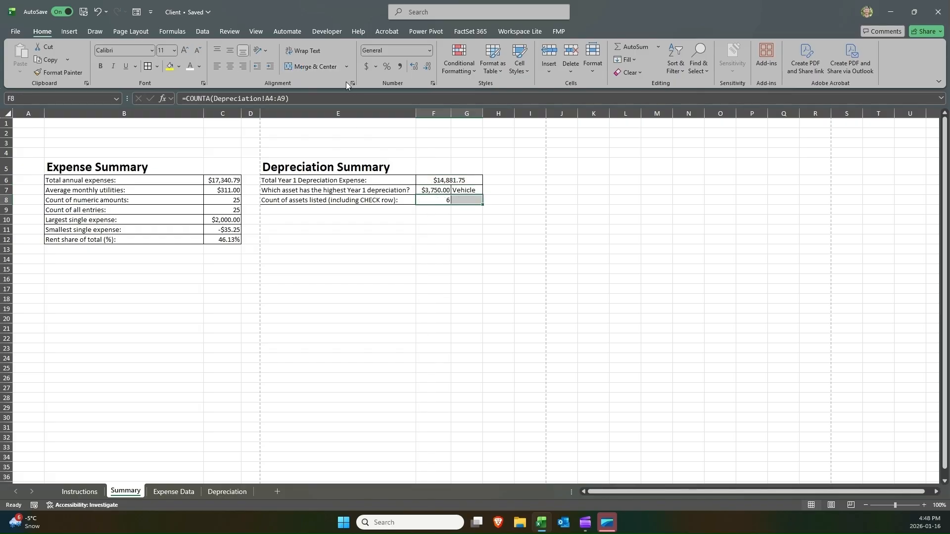
pyautogui.click(312, 66)
pyautogui.click(395, 152)
pyautogui.click(384, 170)
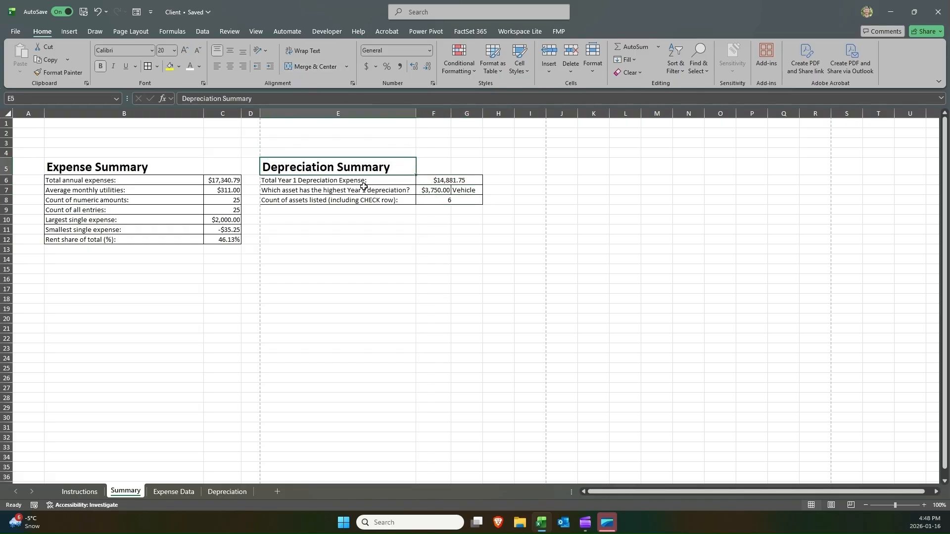
# Open the print preview and page through both summary pages.
pyautogui.click(95, 162)
pyautogui.click(327, 167)
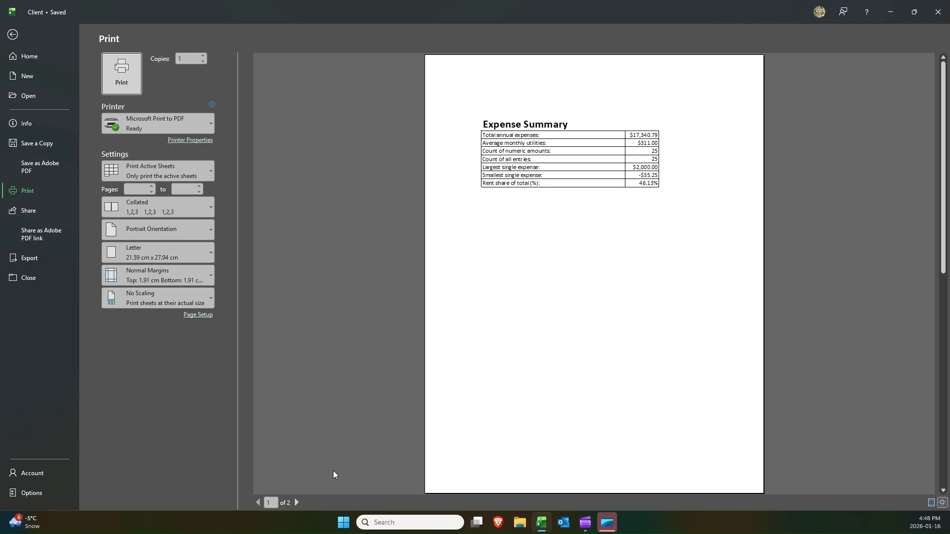
pyautogui.click(295, 500)
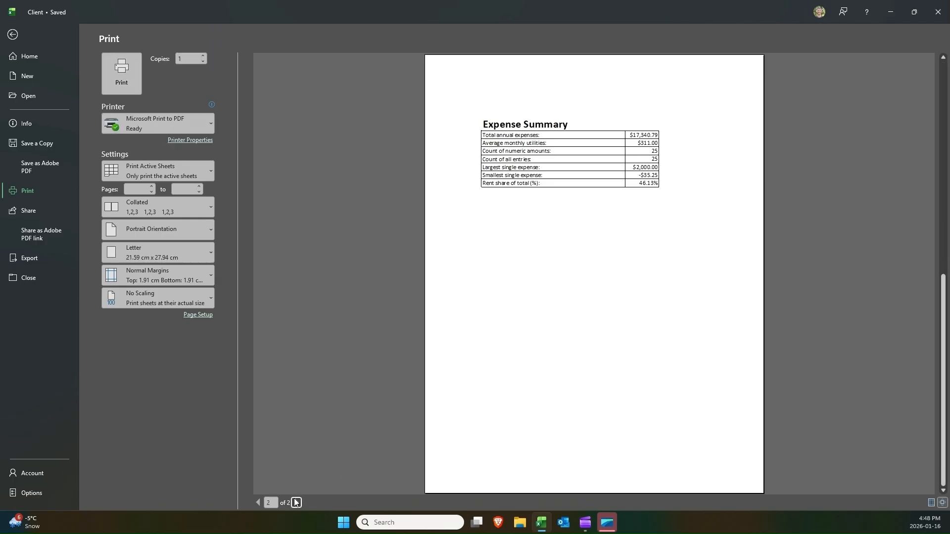
pyautogui.click(257, 502)
pyautogui.click(274, 501)
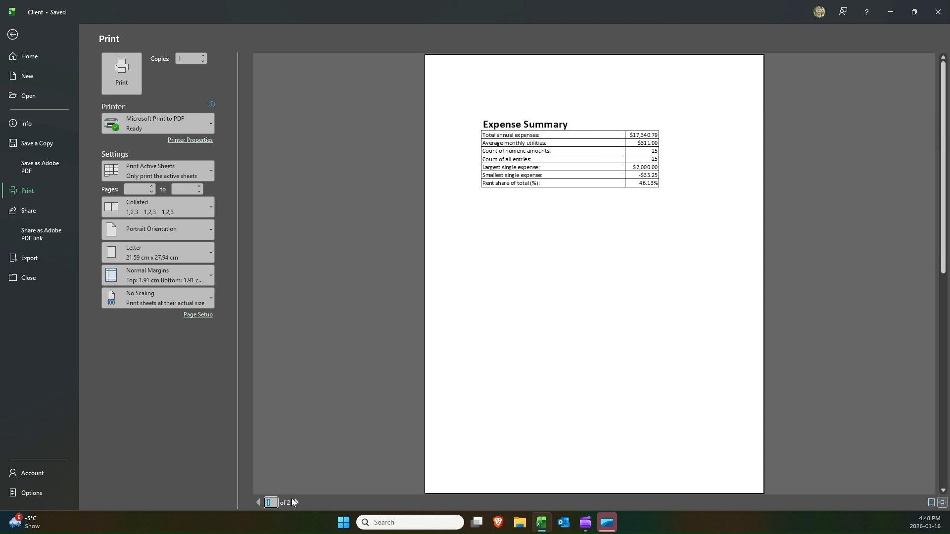
pyautogui.click(296, 502)
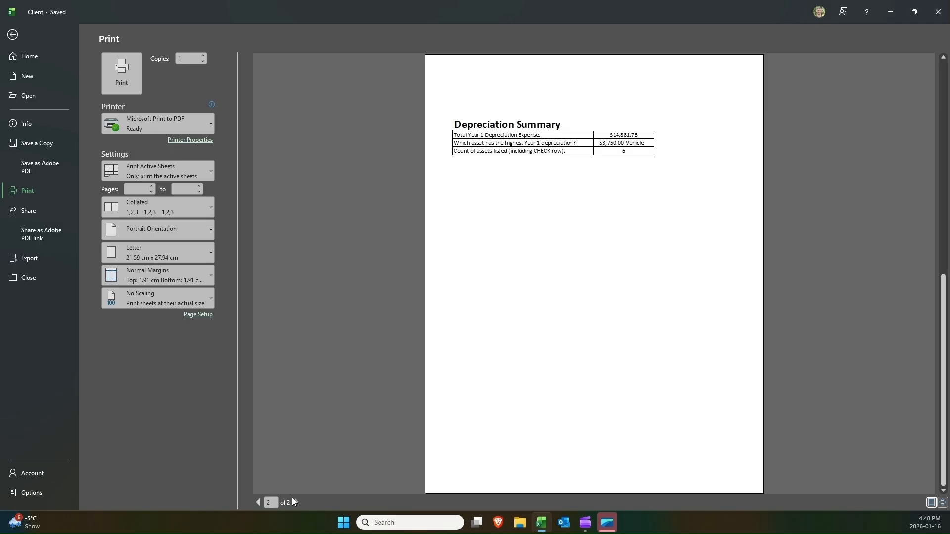
# Leave the print preview and try moving the Depreciation Summary block below the Expense Summary, then undo the move.
pyautogui.click(257, 502)
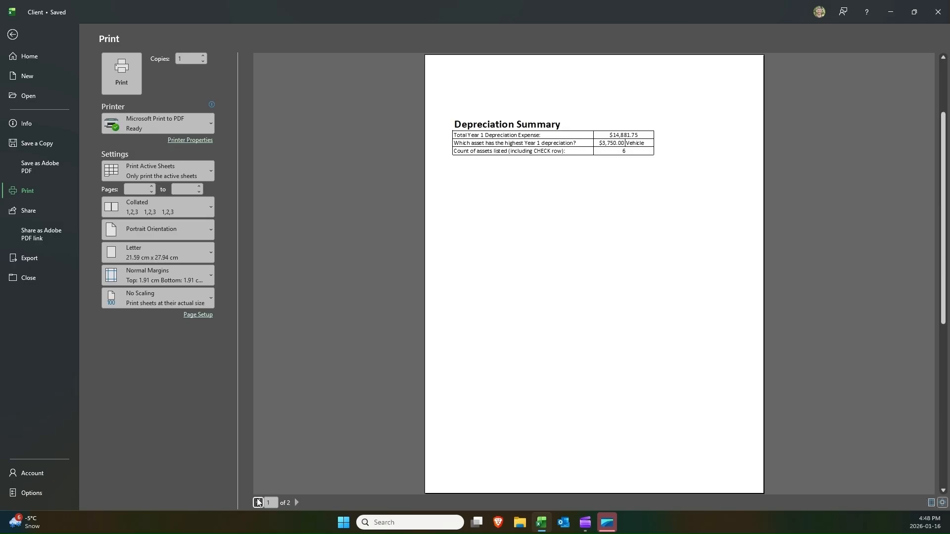
pyautogui.click(22, 30)
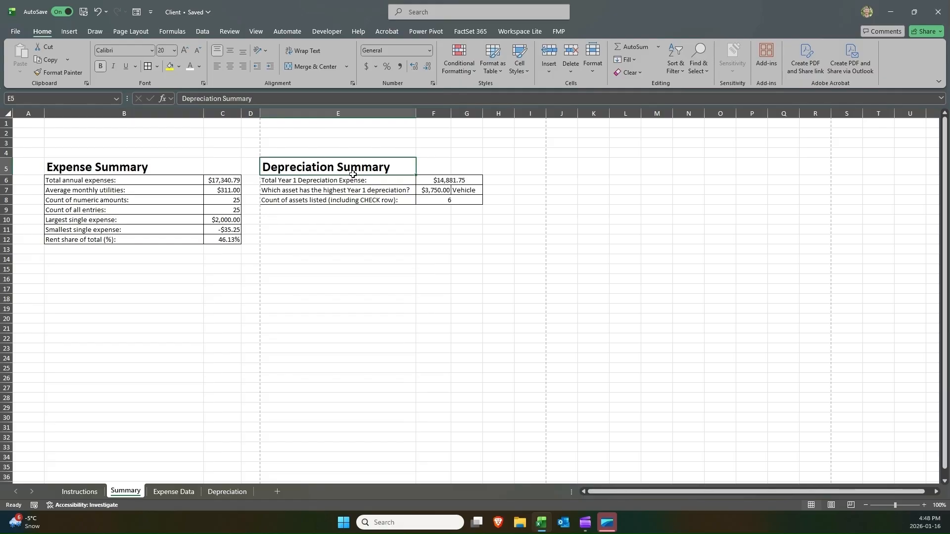
pyautogui.moveTo(353, 174); pyautogui.dragTo(456, 198)
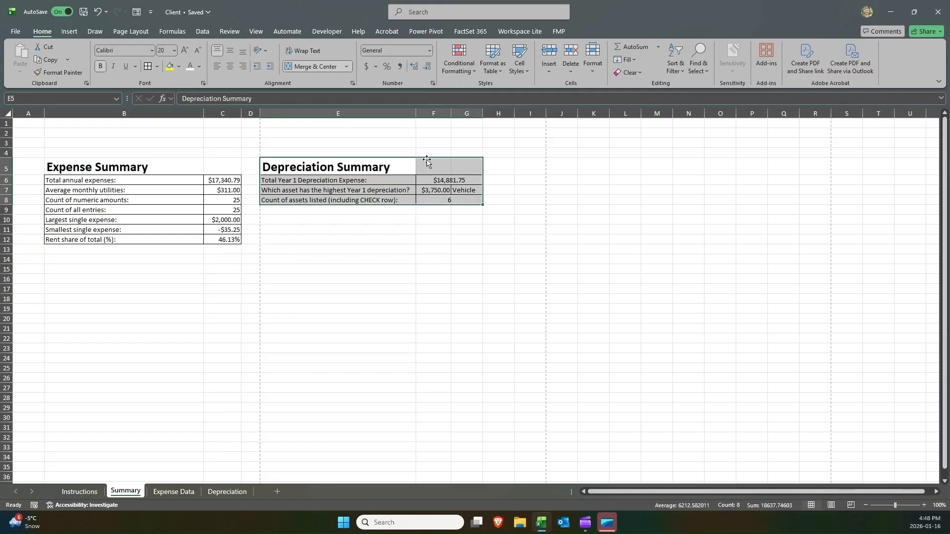
pyautogui.moveTo(426, 161); pyautogui.dragTo(218, 271)
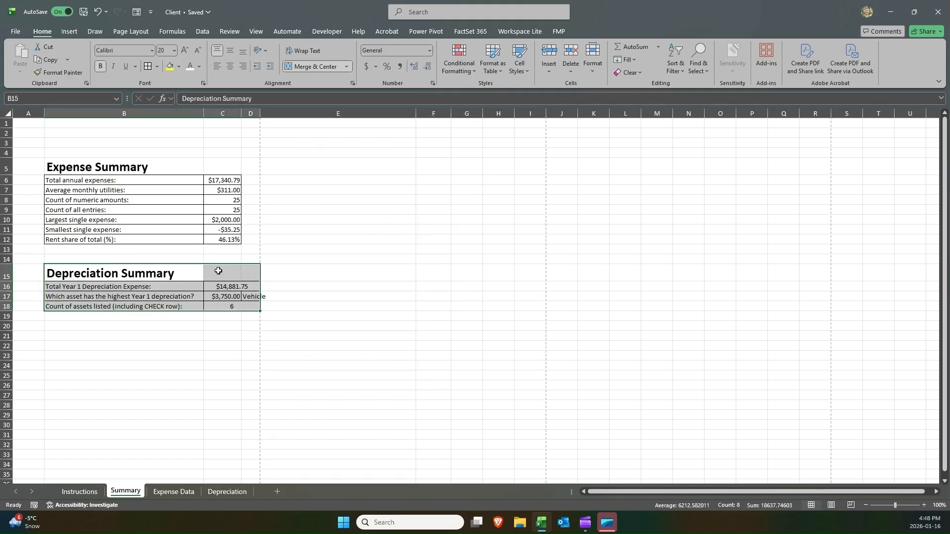
pyautogui.click(291, 250)
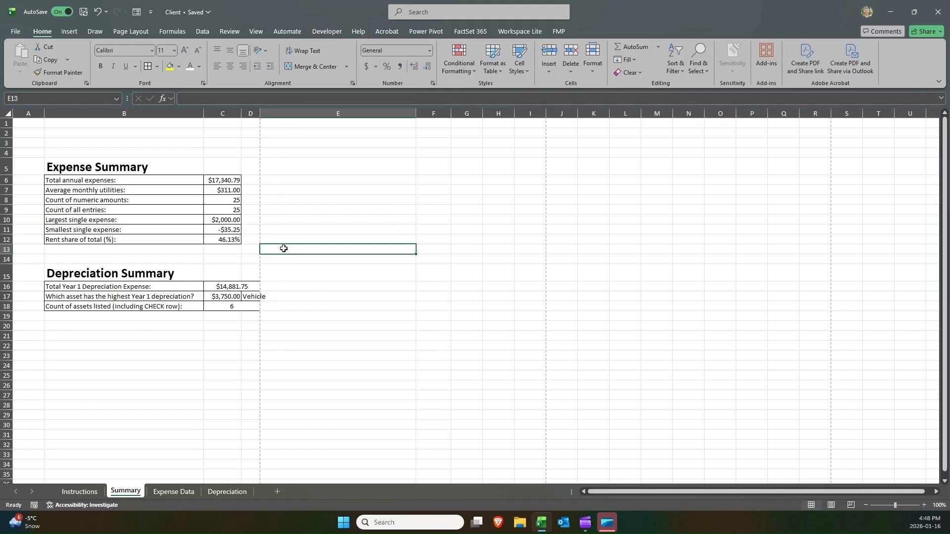
pyautogui.hotkey('ctrl', 'z')
pyautogui.click(292, 251)
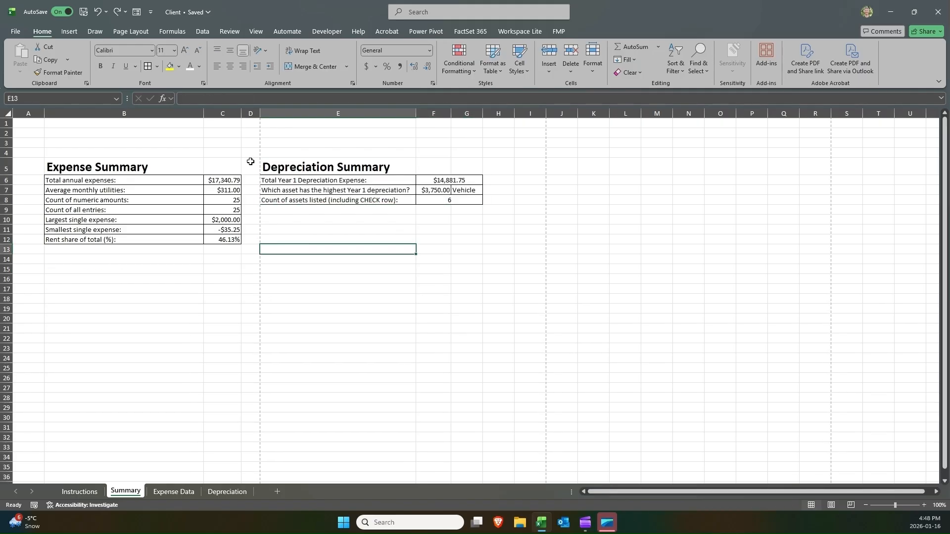
# Select both summaries in B5:G12 and set printing to the selection, fitting all columns on one page.
pyautogui.click(162, 158)
pyautogui.moveTo(316, 158); pyautogui.dragTo(267, 161)
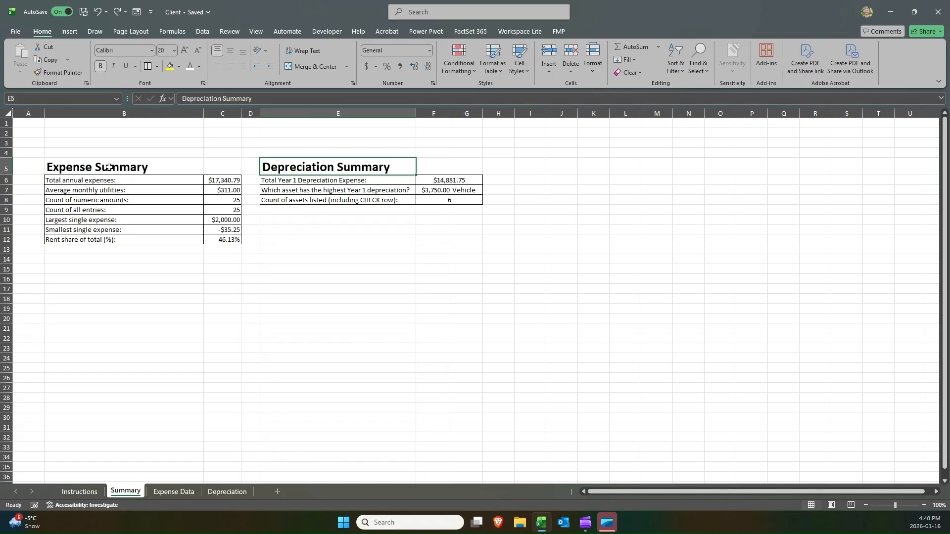
pyautogui.moveTo(102, 160); pyautogui.dragTo(471, 242)
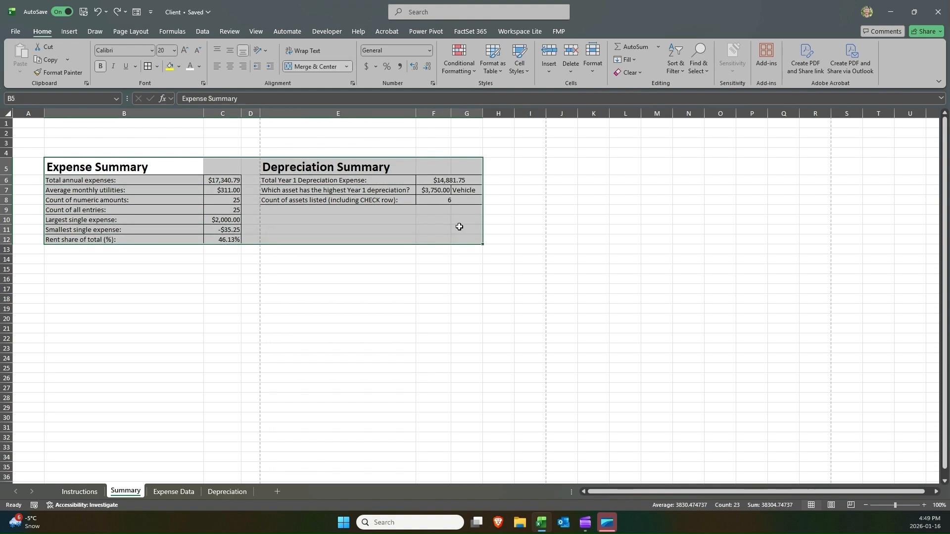
pyautogui.hotkey('ctrl', 'p')
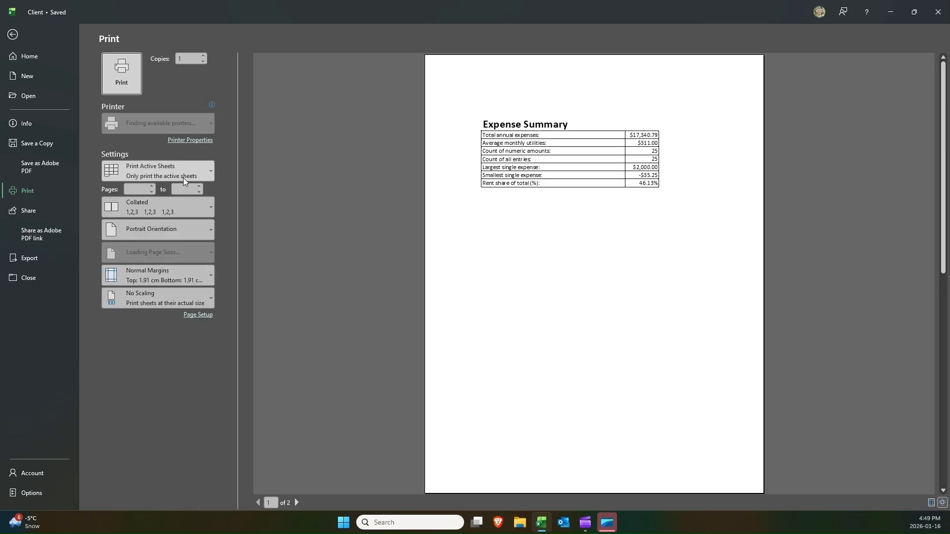
pyautogui.click(179, 174)
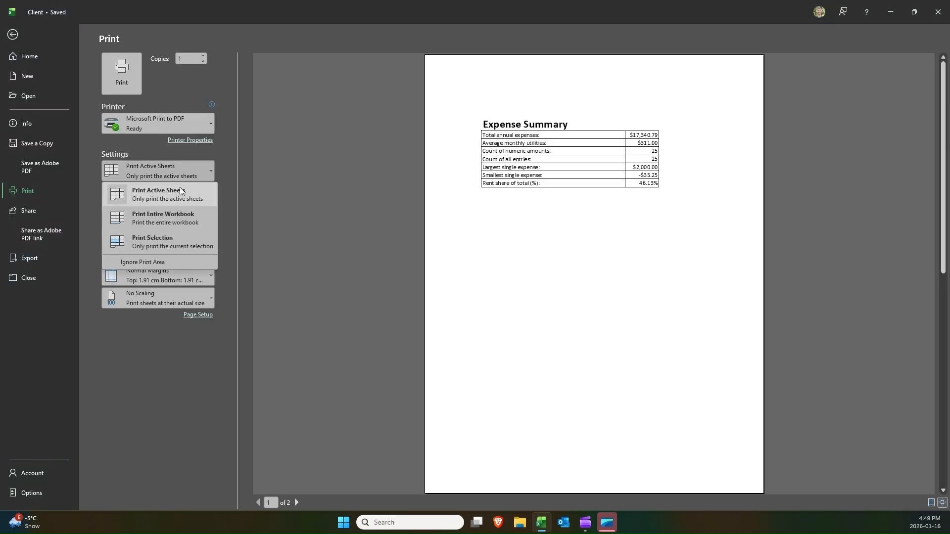
pyautogui.click(179, 239)
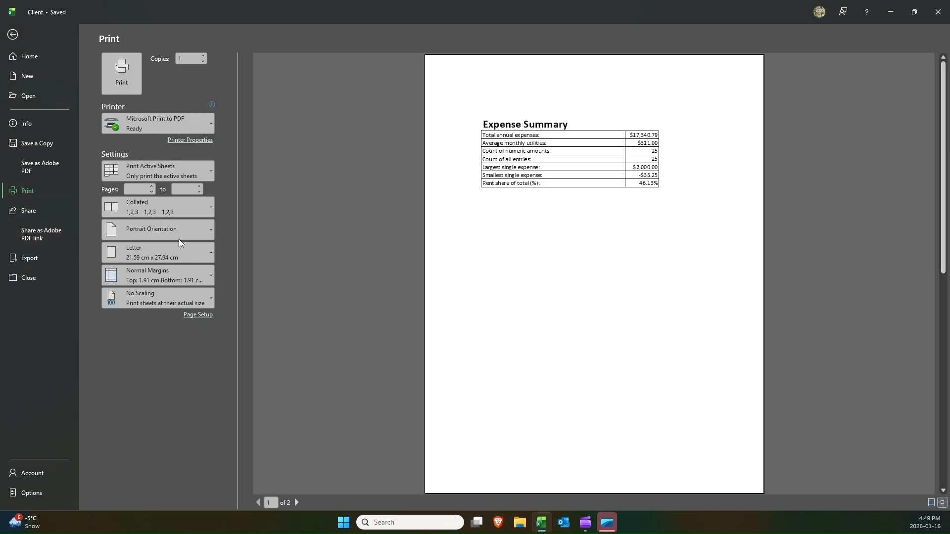
pyautogui.click(165, 296)
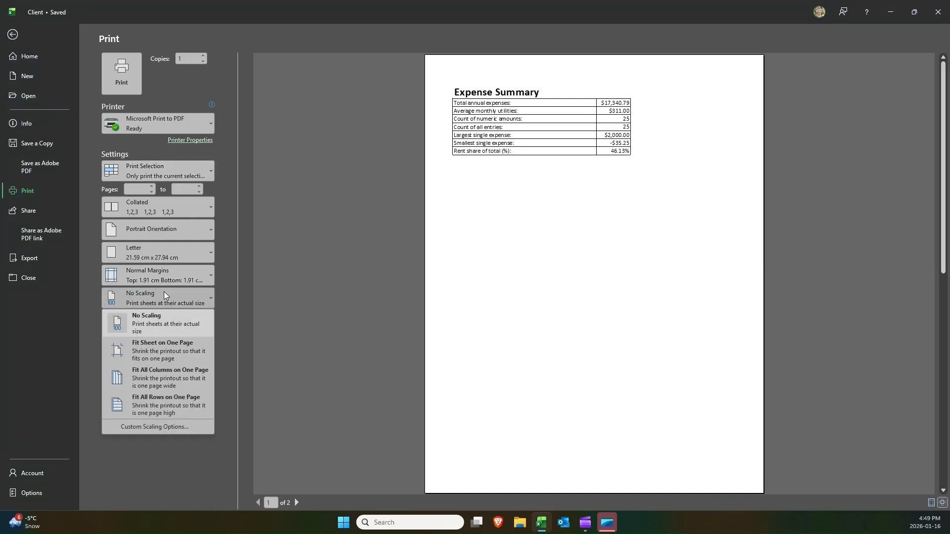
pyautogui.click(182, 370)
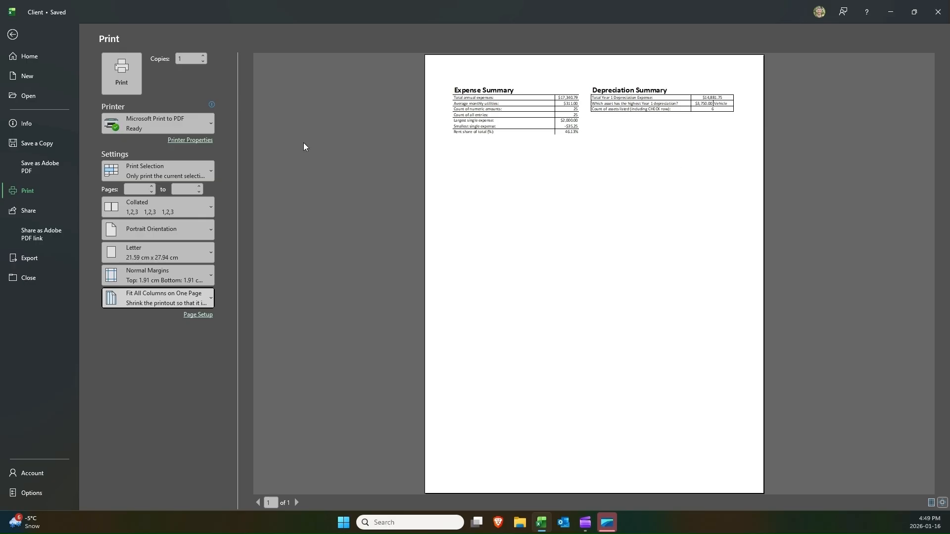
# Set the page orientation to Landscape.
pyautogui.click(197, 229)
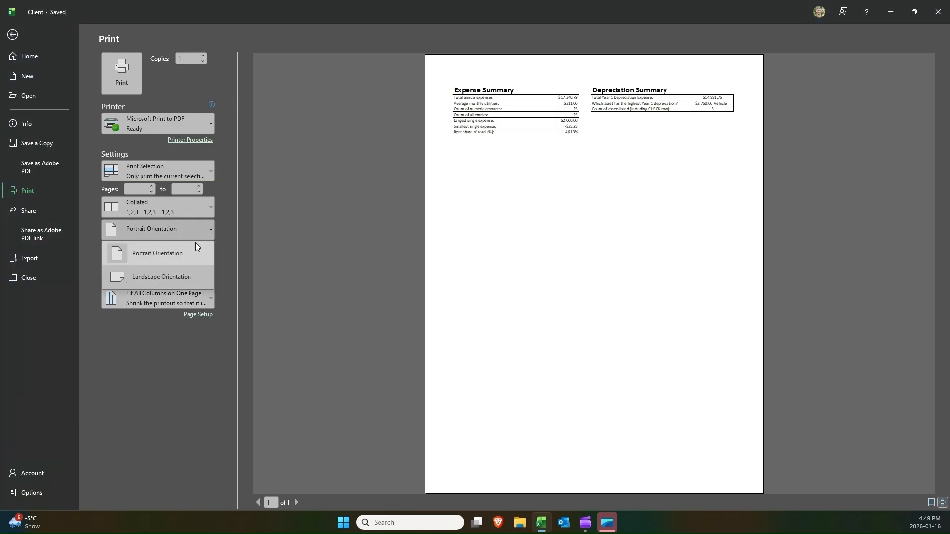
pyautogui.click(509, 192)
pyautogui.press('Escape')
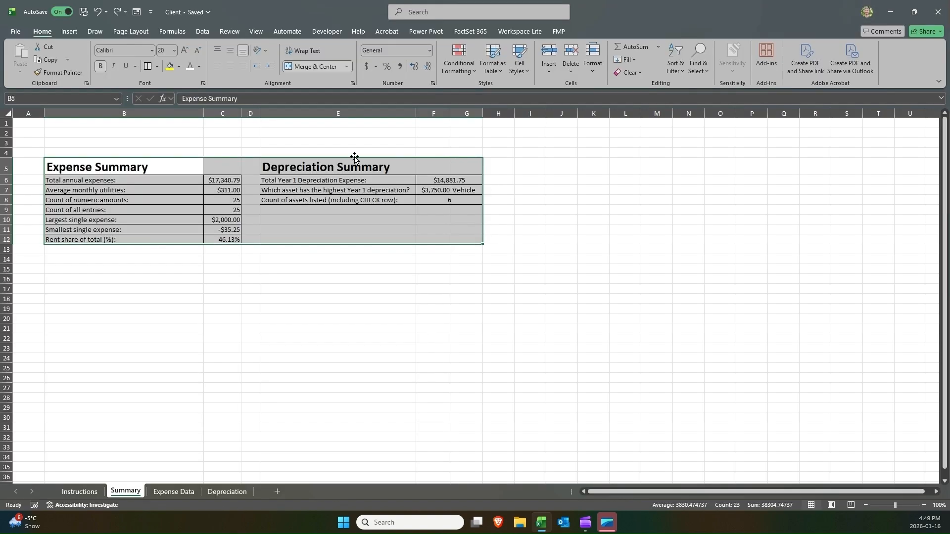
pyautogui.click(140, 32)
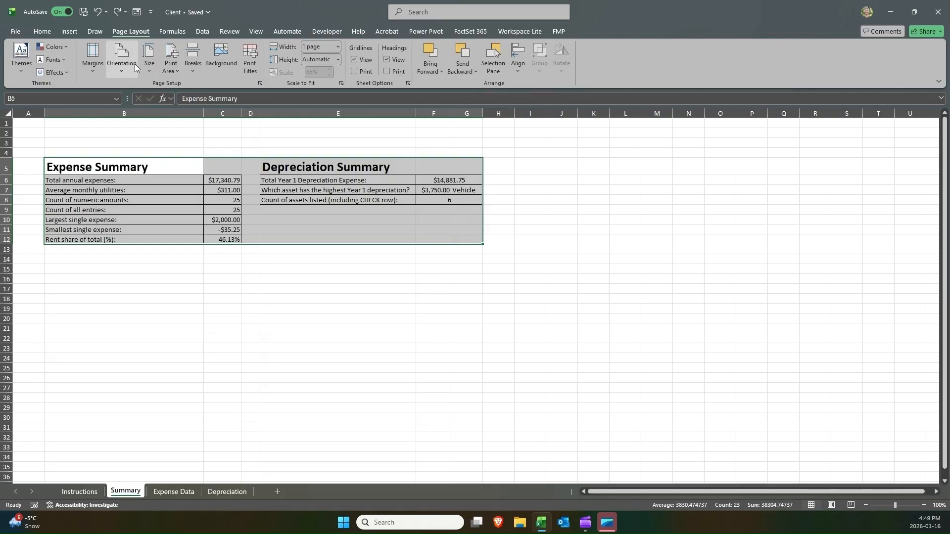
pyautogui.click(132, 64)
pyautogui.click(142, 113)
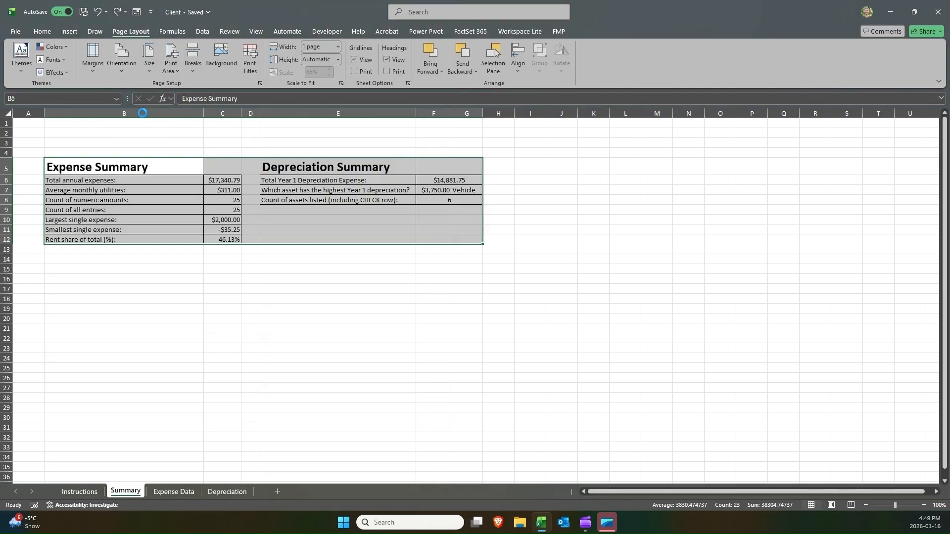
# Switch printing to the active sheet and try No Scaling before returning to Fit All Columns on One Page.
pyautogui.click(351, 186)
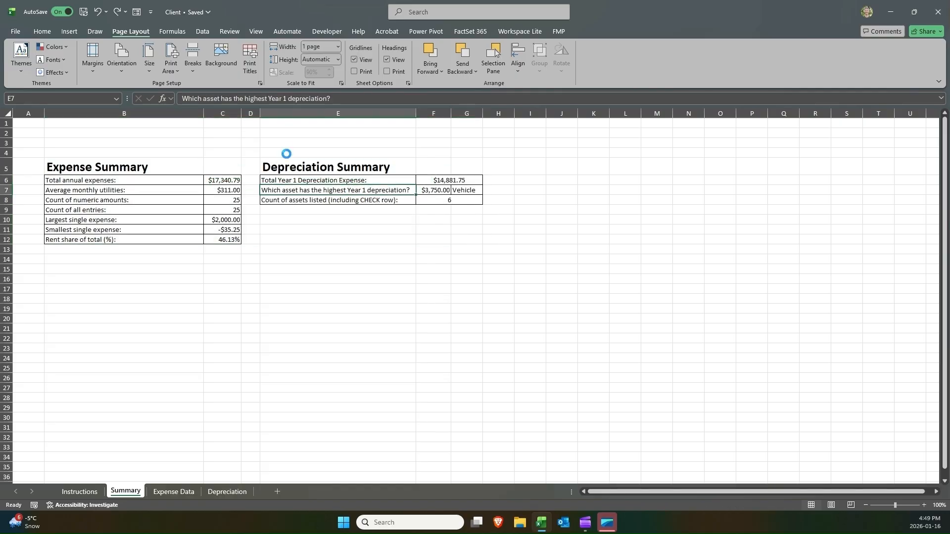
pyautogui.hotkey('ctrl', 'p')
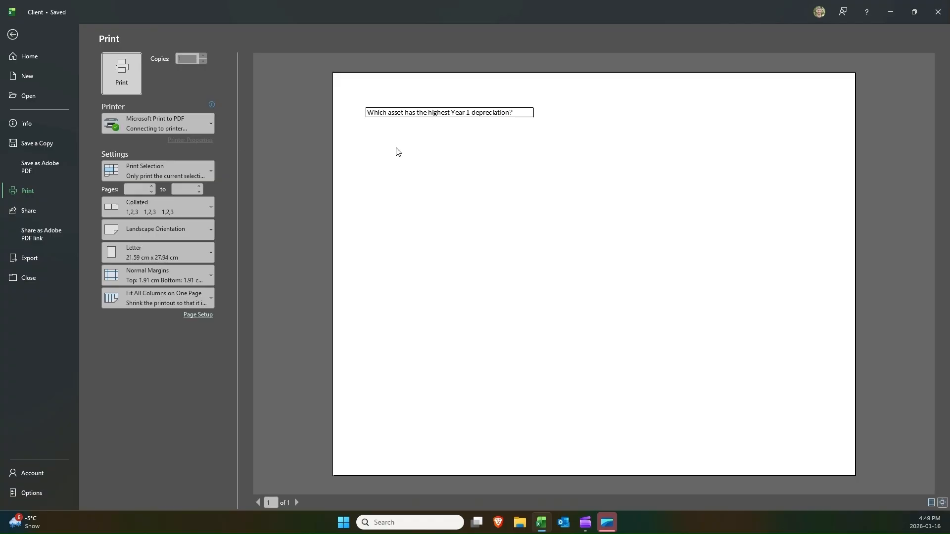
pyautogui.click(200, 170)
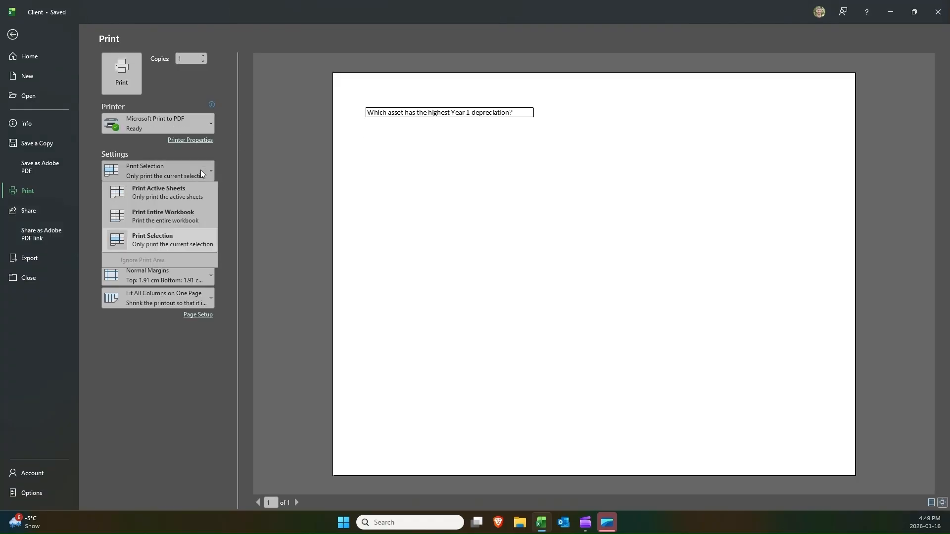
pyautogui.click(181, 193)
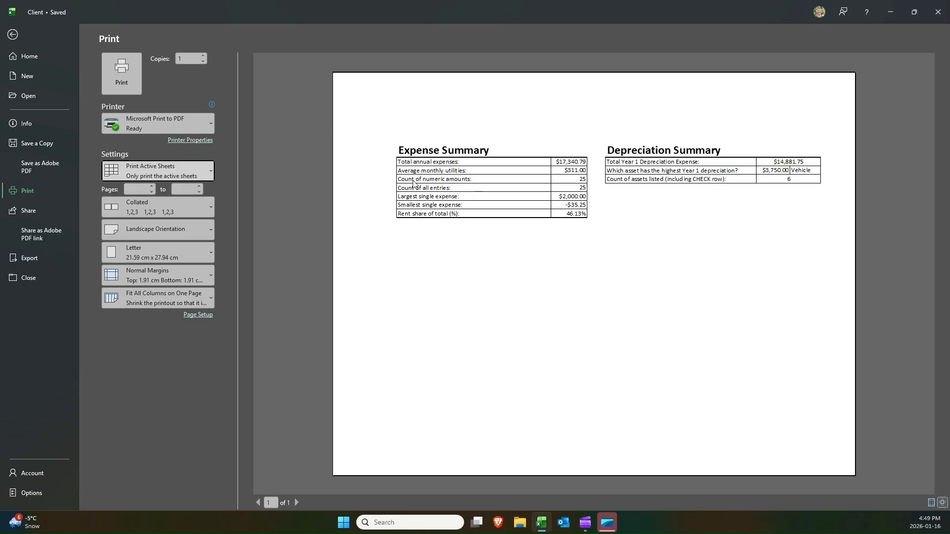
pyautogui.click(172, 299)
pyautogui.click(169, 323)
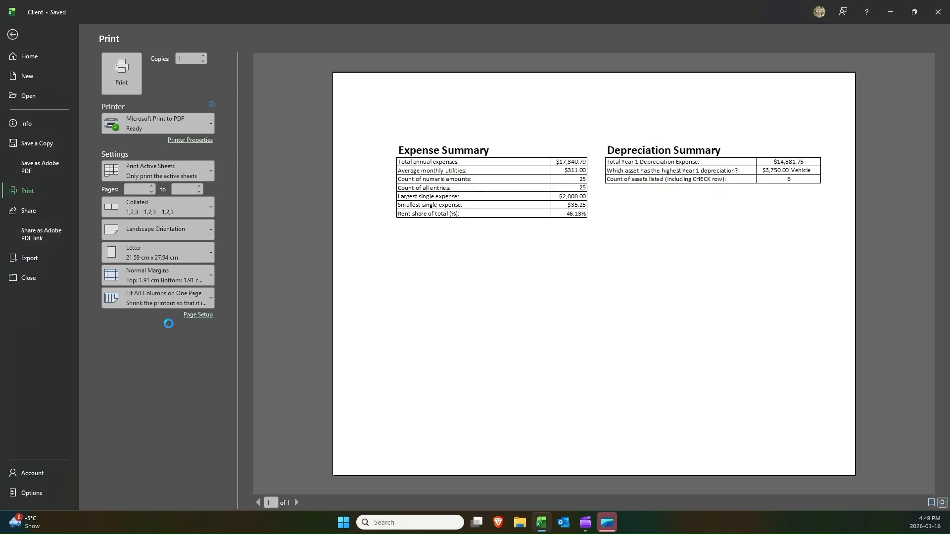
pyautogui.click(167, 299)
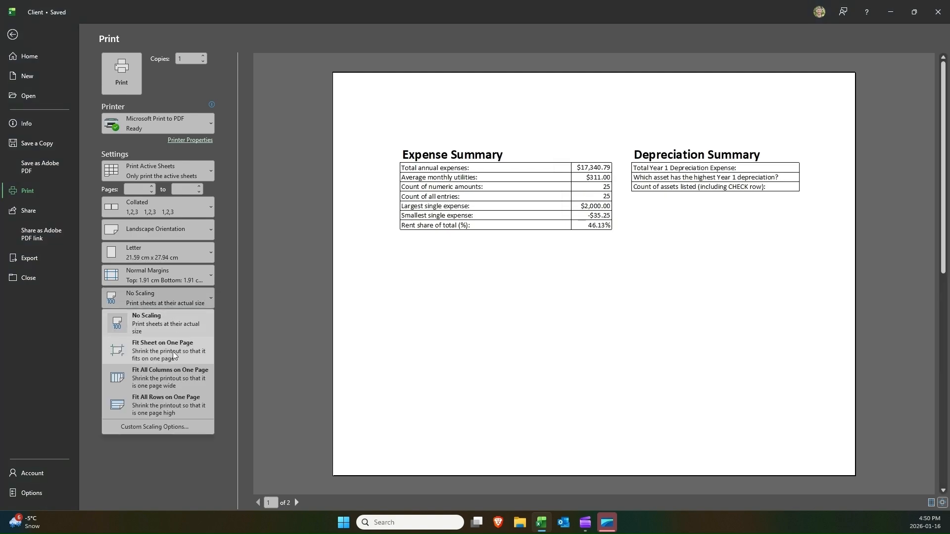
pyautogui.click(172, 370)
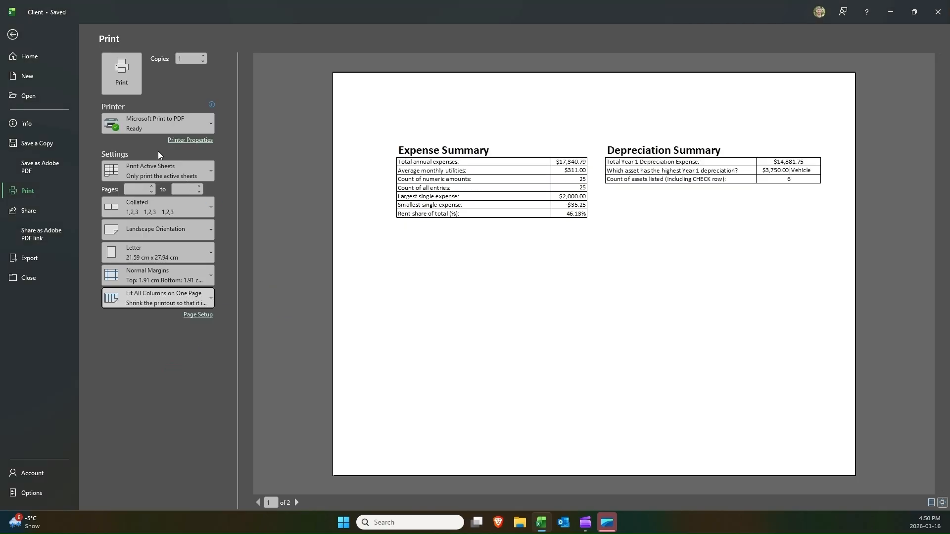
# Set printing back to the selection, reselect B5:G12 and preview the landscape page with both summaries.
pyautogui.click(164, 169)
pyautogui.click(166, 236)
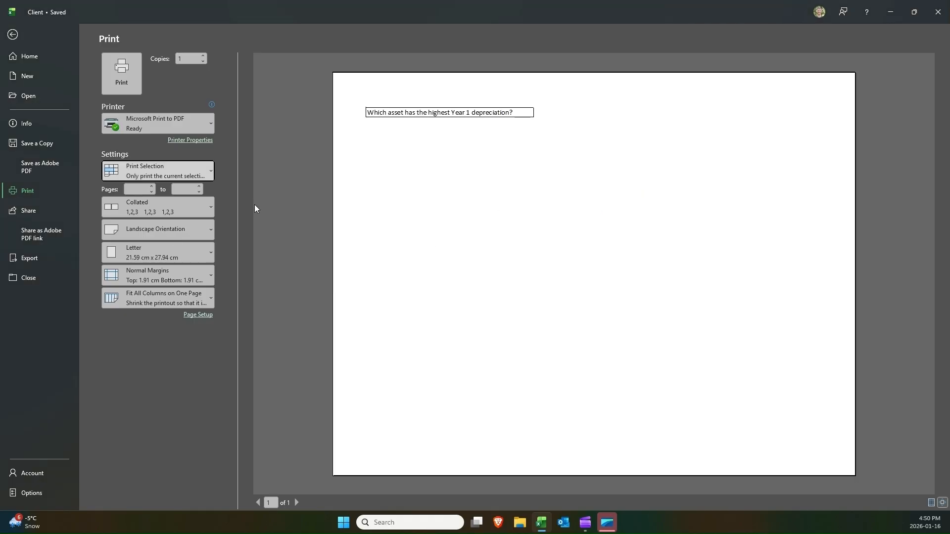
pyautogui.press('Escape')
pyautogui.click(177, 162)
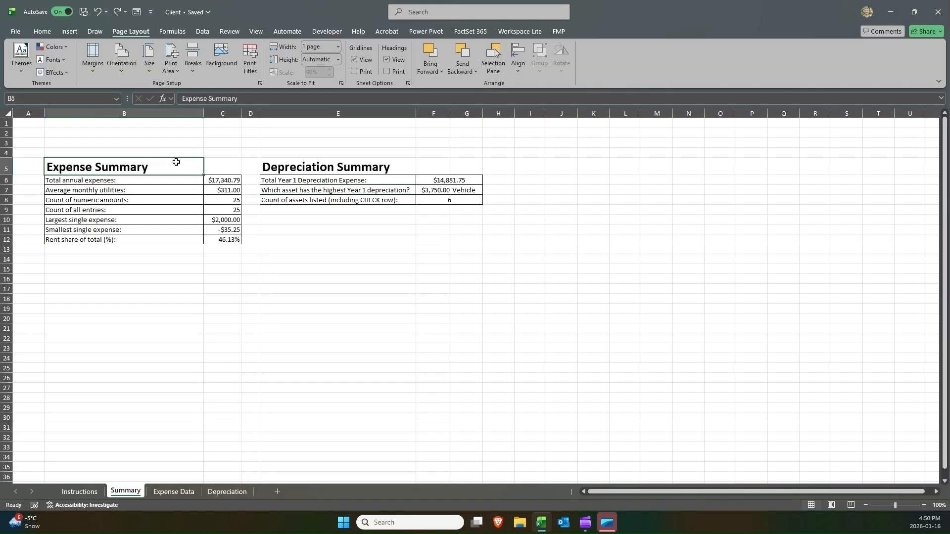
pyautogui.moveTo(239, 175); pyautogui.dragTo(452, 231)
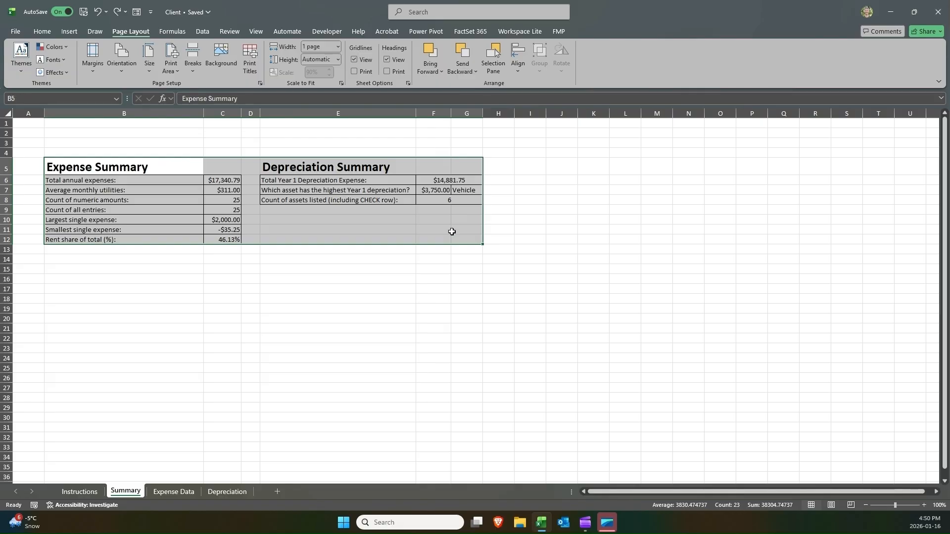
pyautogui.hotkey('ctrl', 'p')
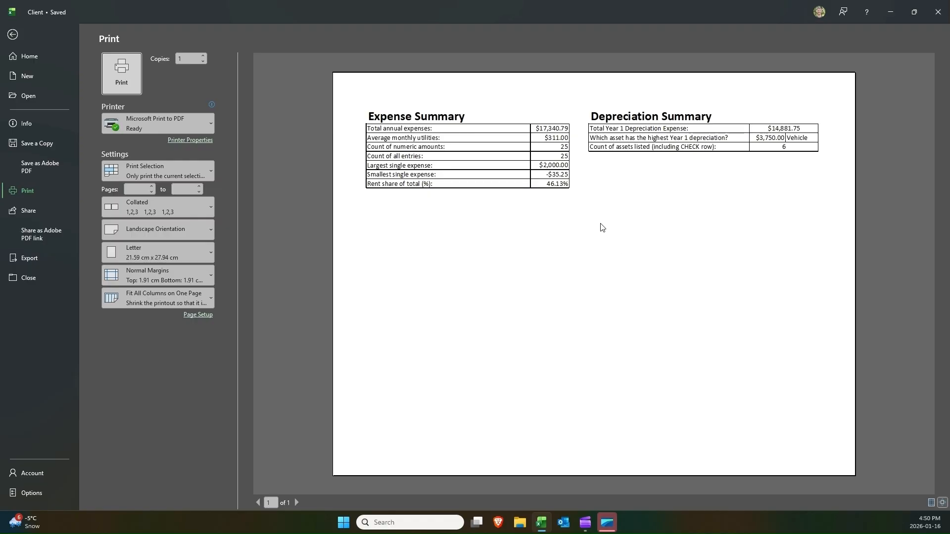
pyautogui.press('Escape')
# Move the Summary sheet tab to the first position in the workbook.
pyautogui.click(341, 200)
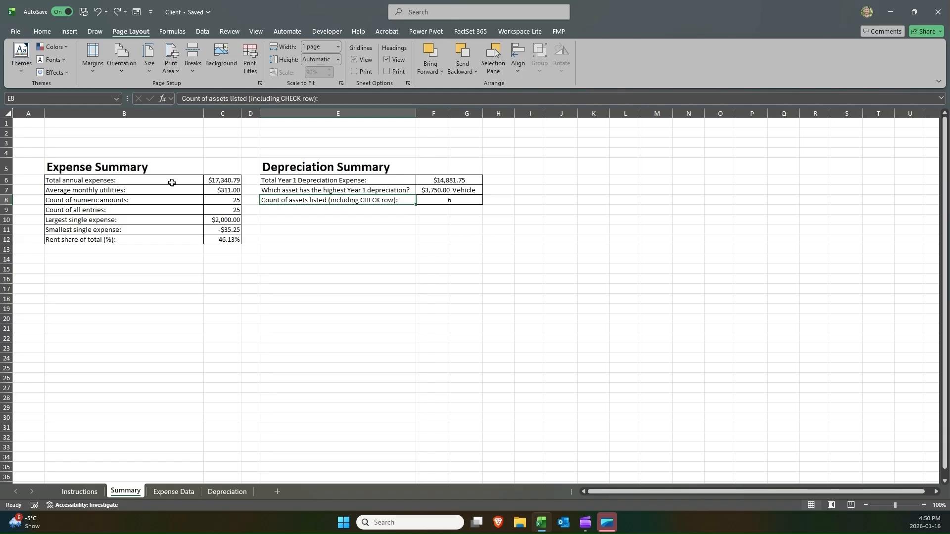
pyautogui.click(117, 166)
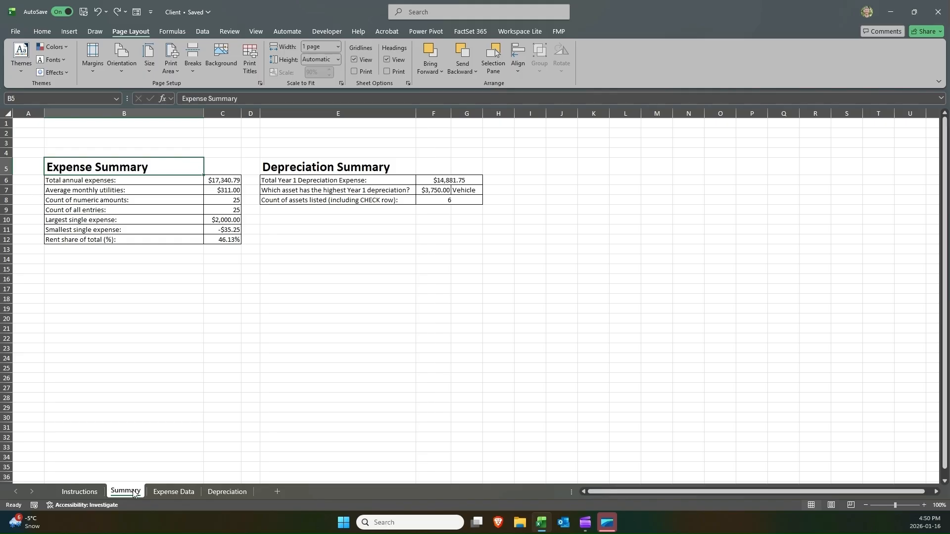
pyautogui.moveTo(150, 491)
pyautogui.mouseDown()
pyautogui.moveTo(271, 487)
pyautogui.moveTo(74, 488)
pyautogui.mouseUp()
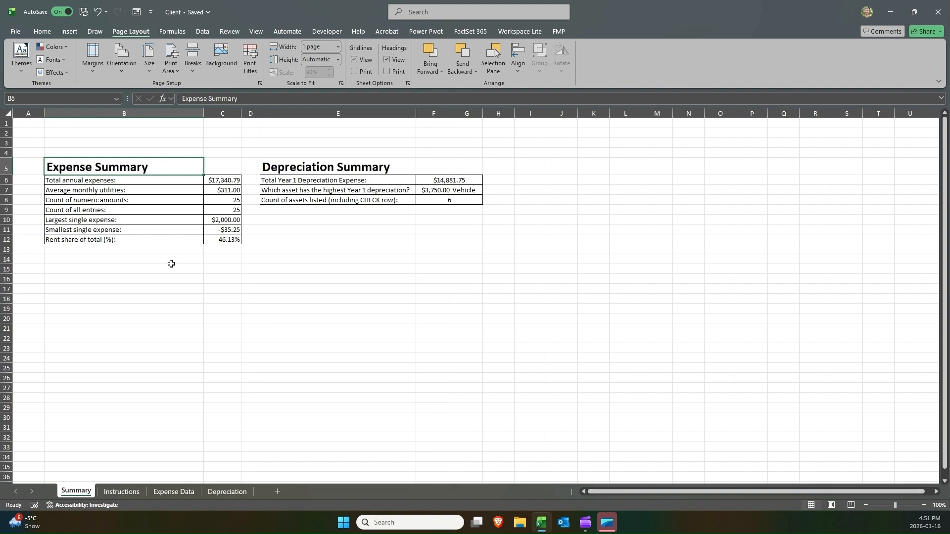
# Open the Expense Data sheet and inspect the cleaned category and LEFT formula cells in row 8.
pyautogui.click(162, 200)
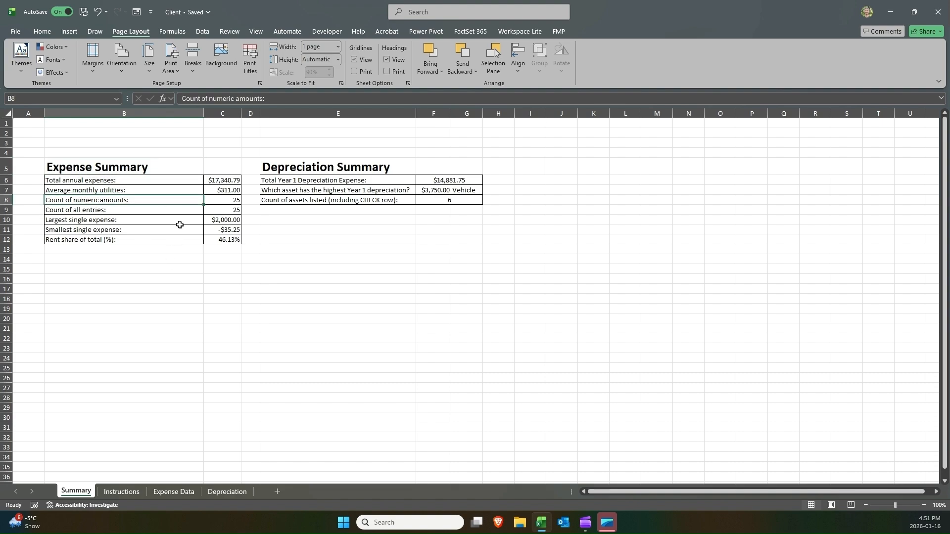
pyautogui.click(127, 159)
pyautogui.click(285, 163)
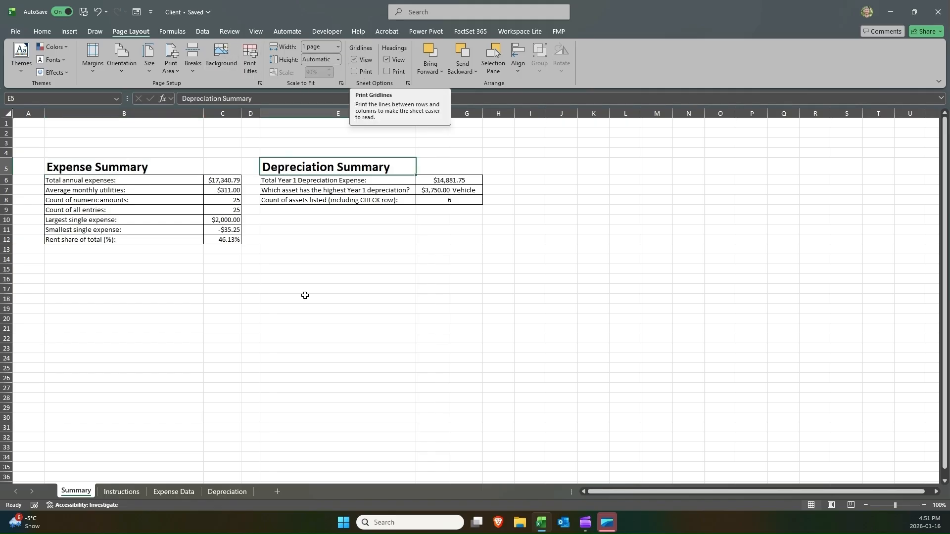
pyautogui.click(182, 491)
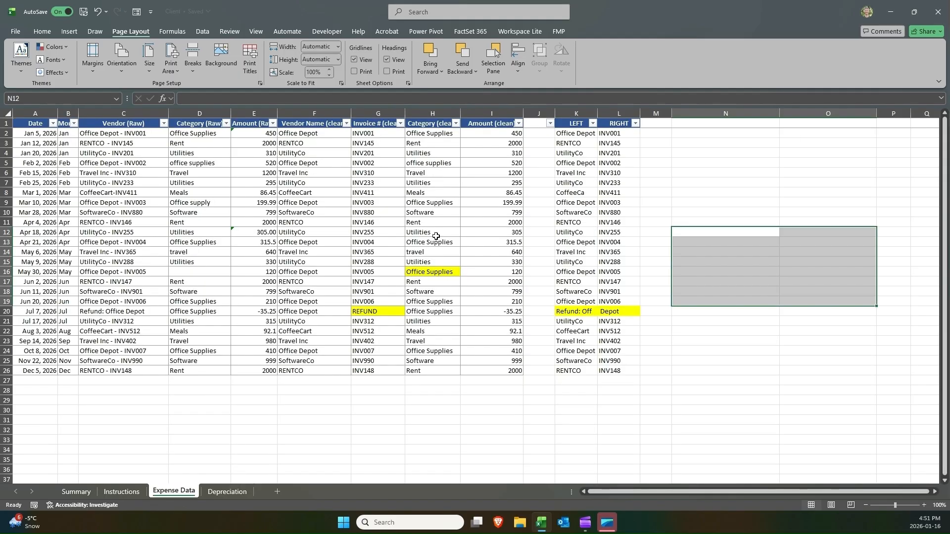
pyautogui.click(426, 192)
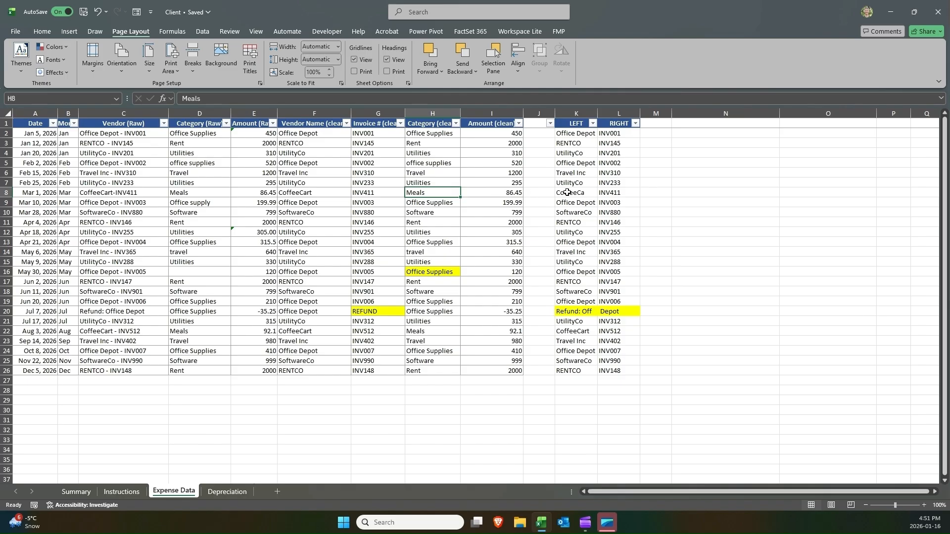
pyautogui.click(567, 192)
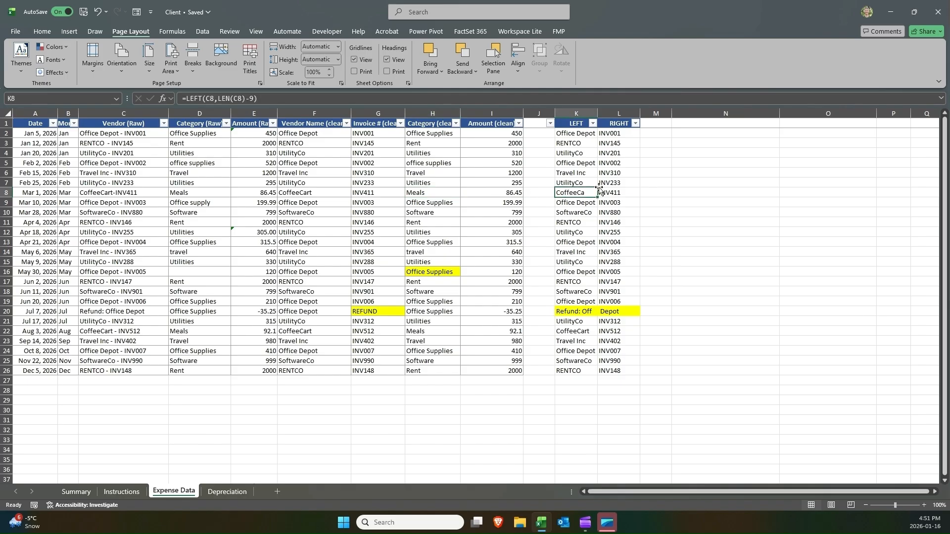